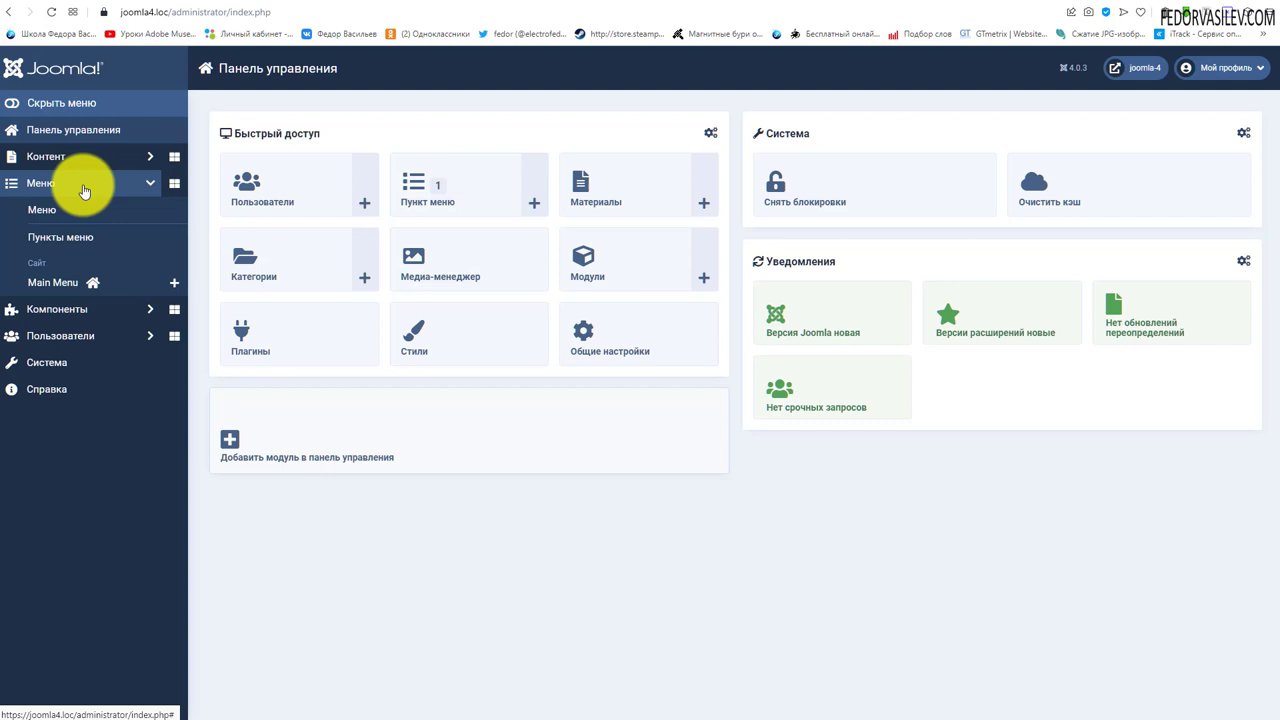
pyautogui.click(49, 185)
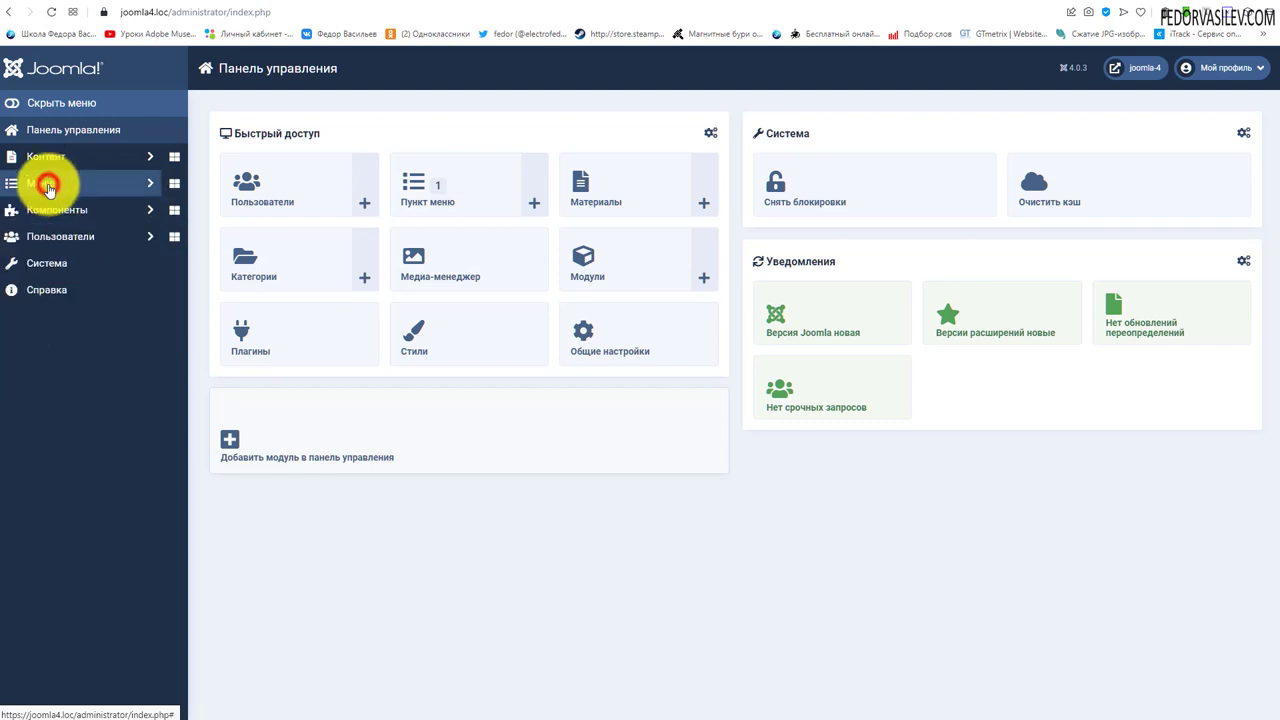
pyautogui.click(45, 183)
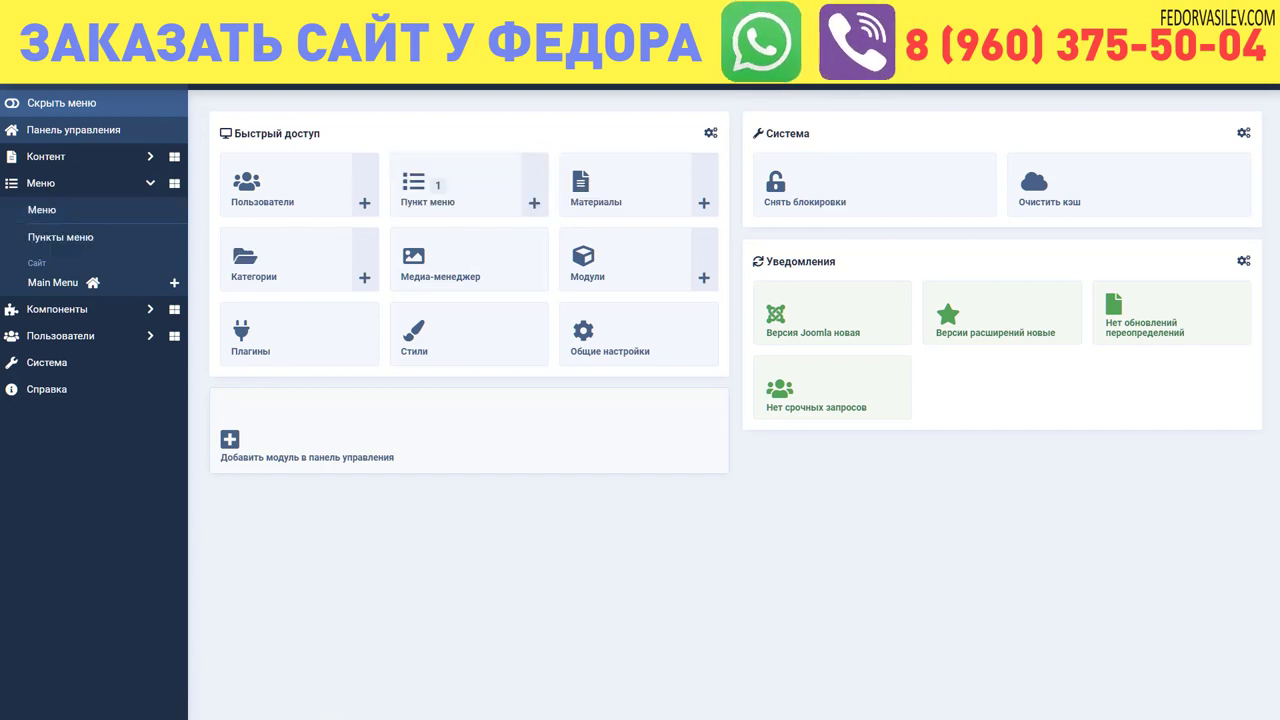
# Step: Switch to the demo site and look through the nested items of the Макеты menu, including its Материалы submenu
pyautogui.click(250, 15)
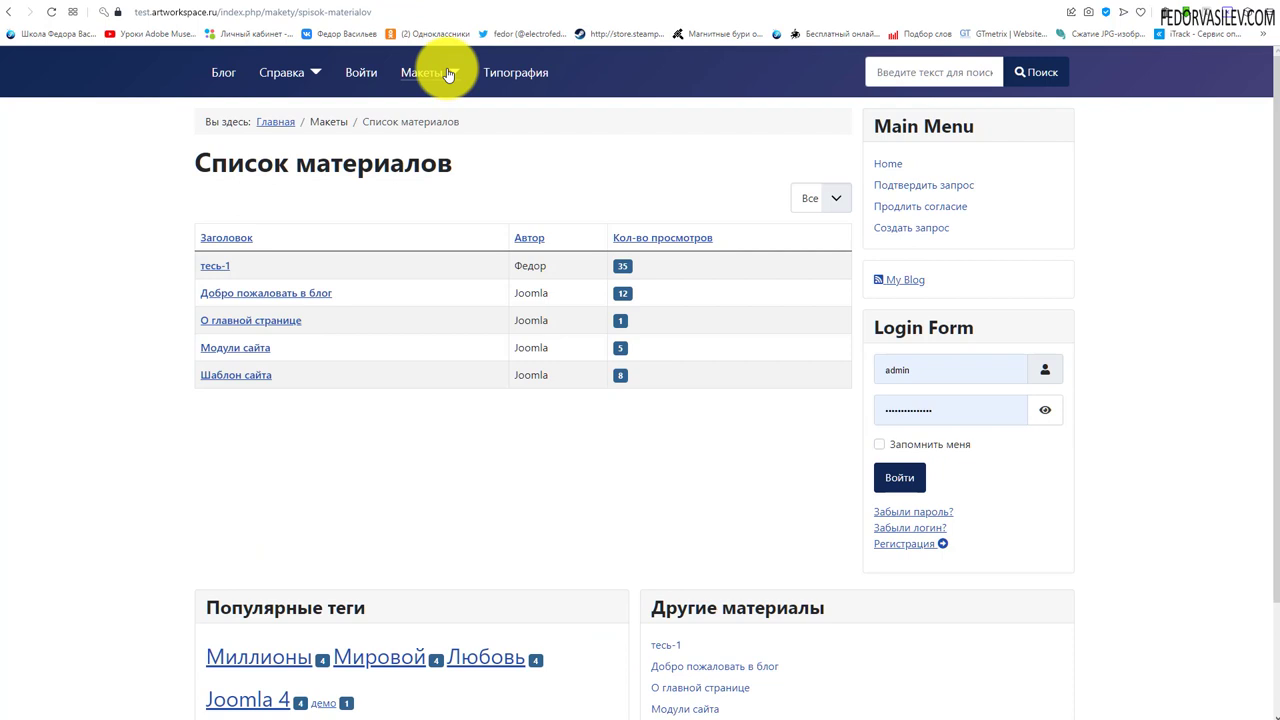
pyautogui.click(449, 75)
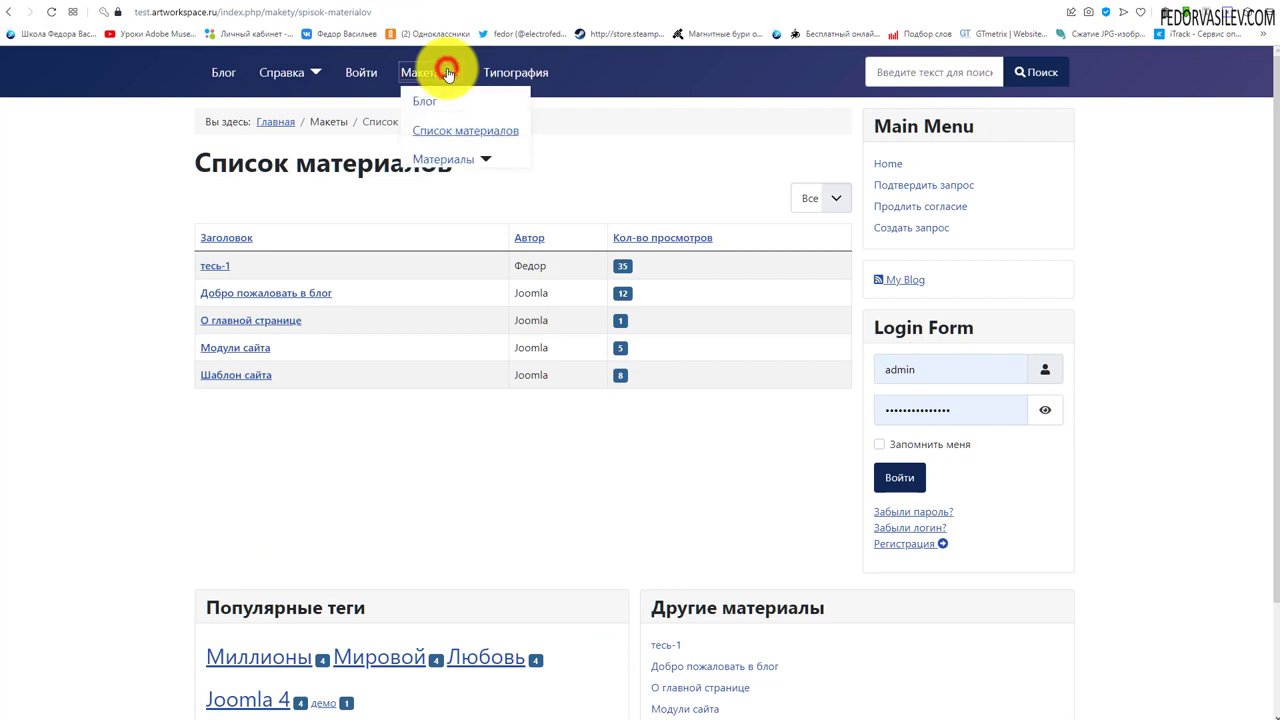
pyautogui.click(489, 163)
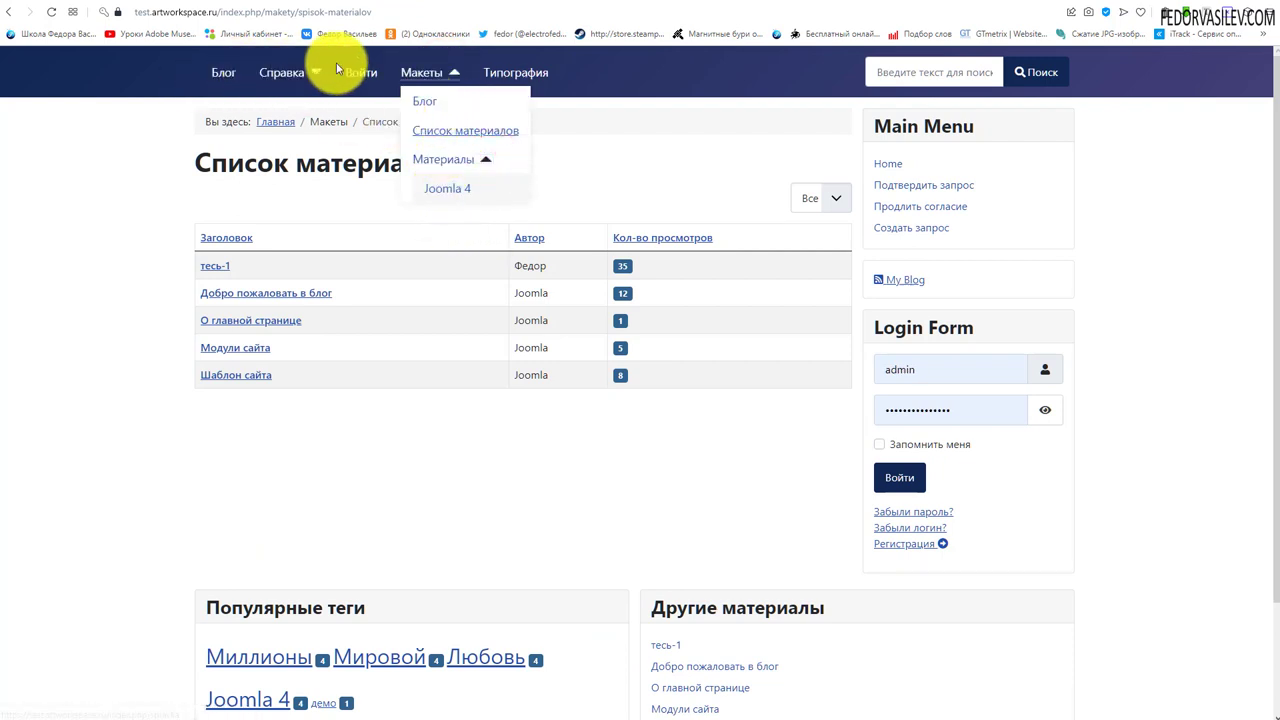
pyautogui.click(984, 163)
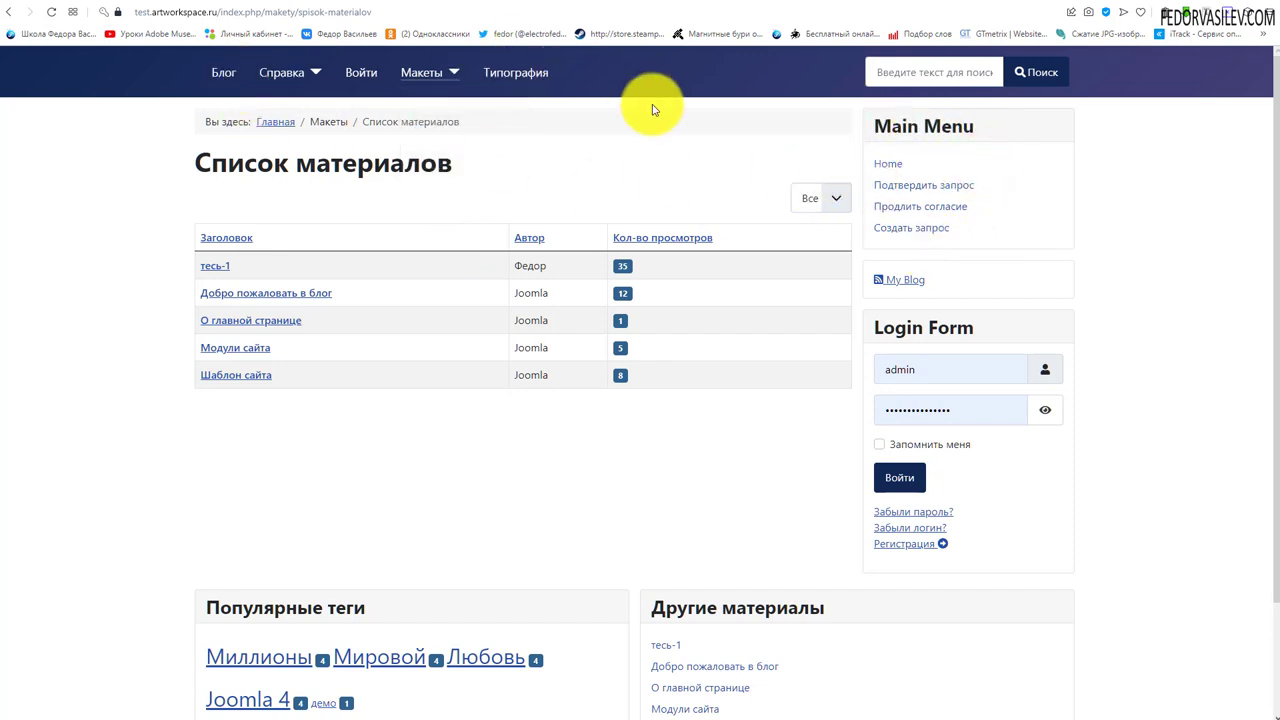
# Step: Examine the links in the demo site's Другие материалы block and the Main Menu module on the joomla4.loc front page
pyautogui.scroll(-2, 645, 112)
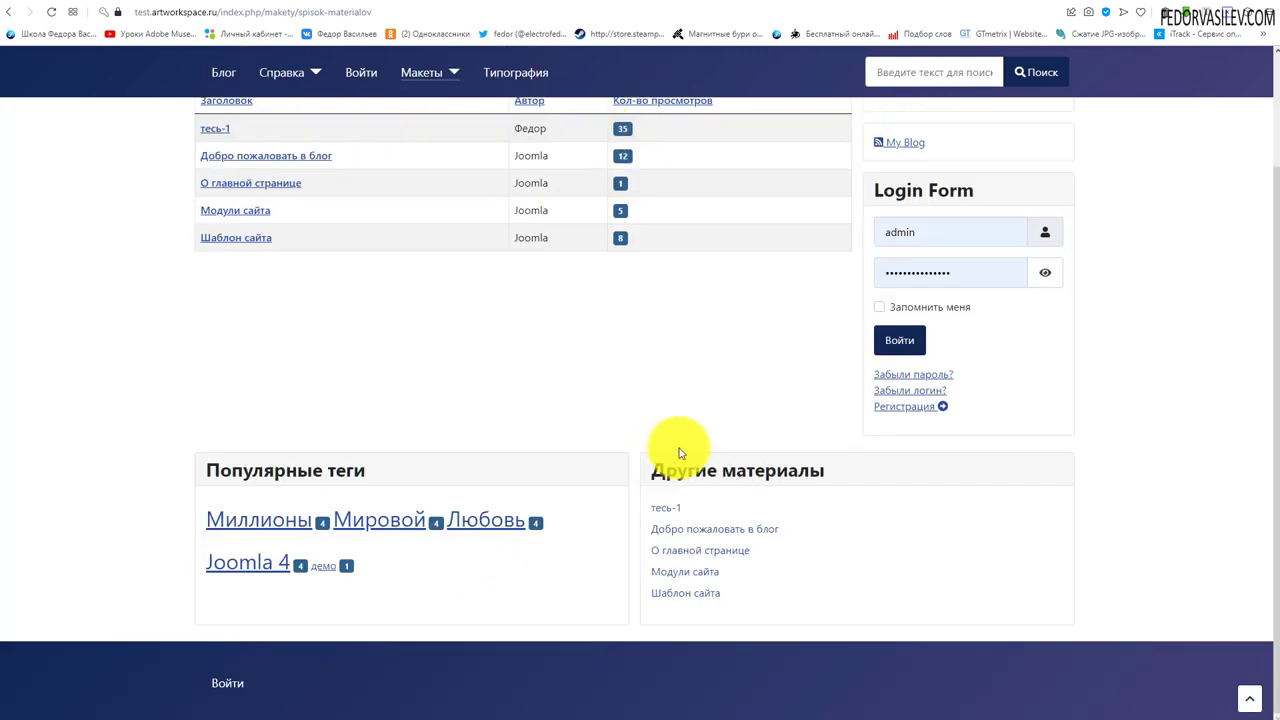
pyautogui.moveTo(746, 603); pyautogui.dragTo(657, 509)
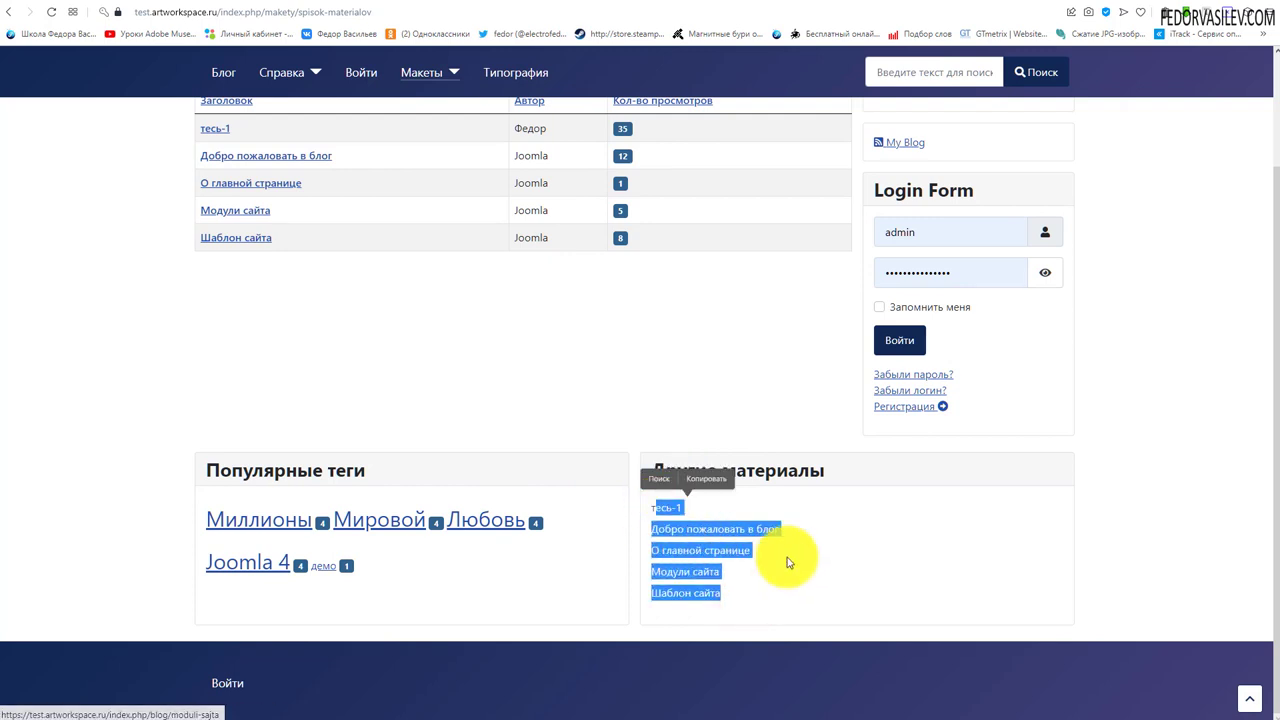
pyautogui.click(845, 571)
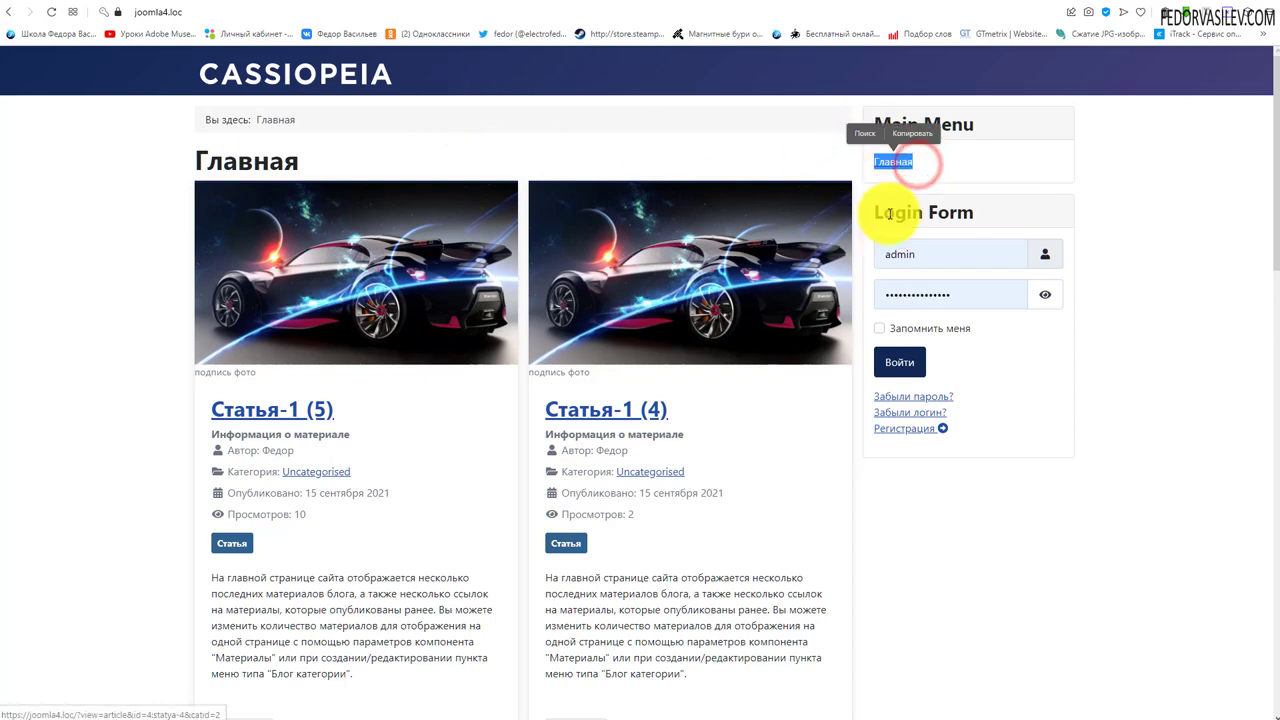
pyautogui.click(1149, 185)
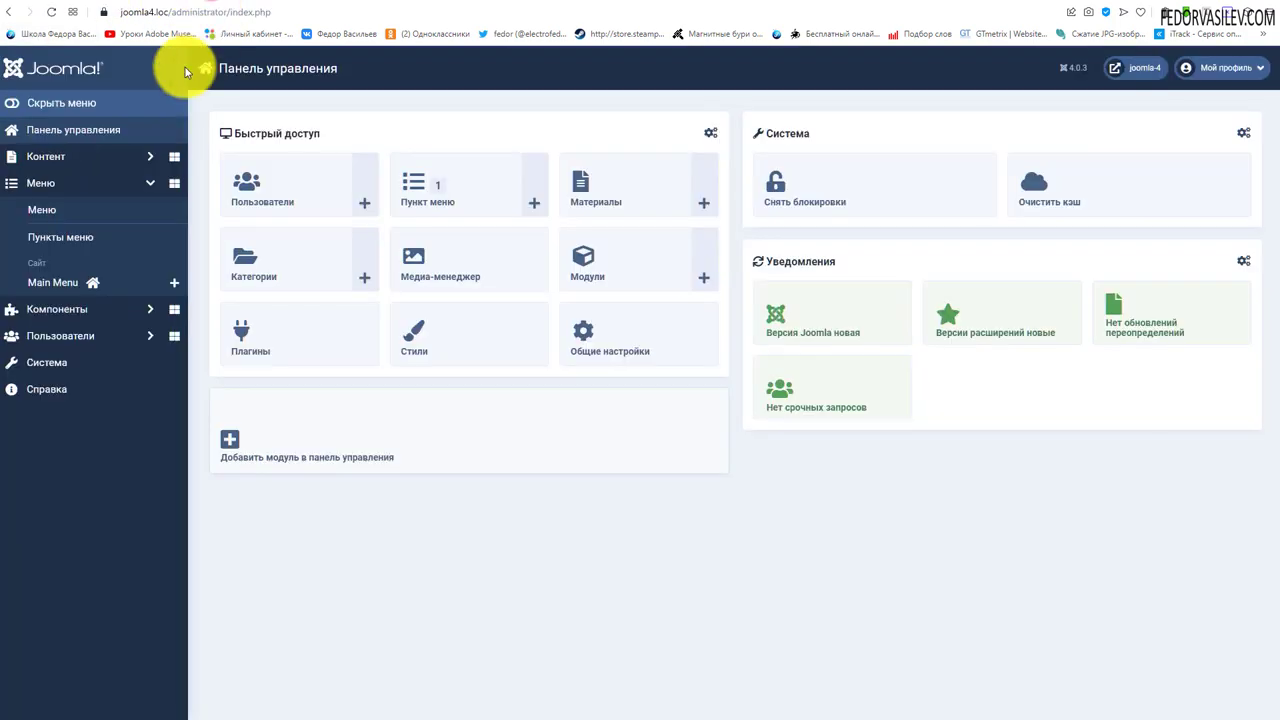
# Step: View the menu items overview in the administrator area, and open the list of the site's menus
pyautogui.click(418, 186)
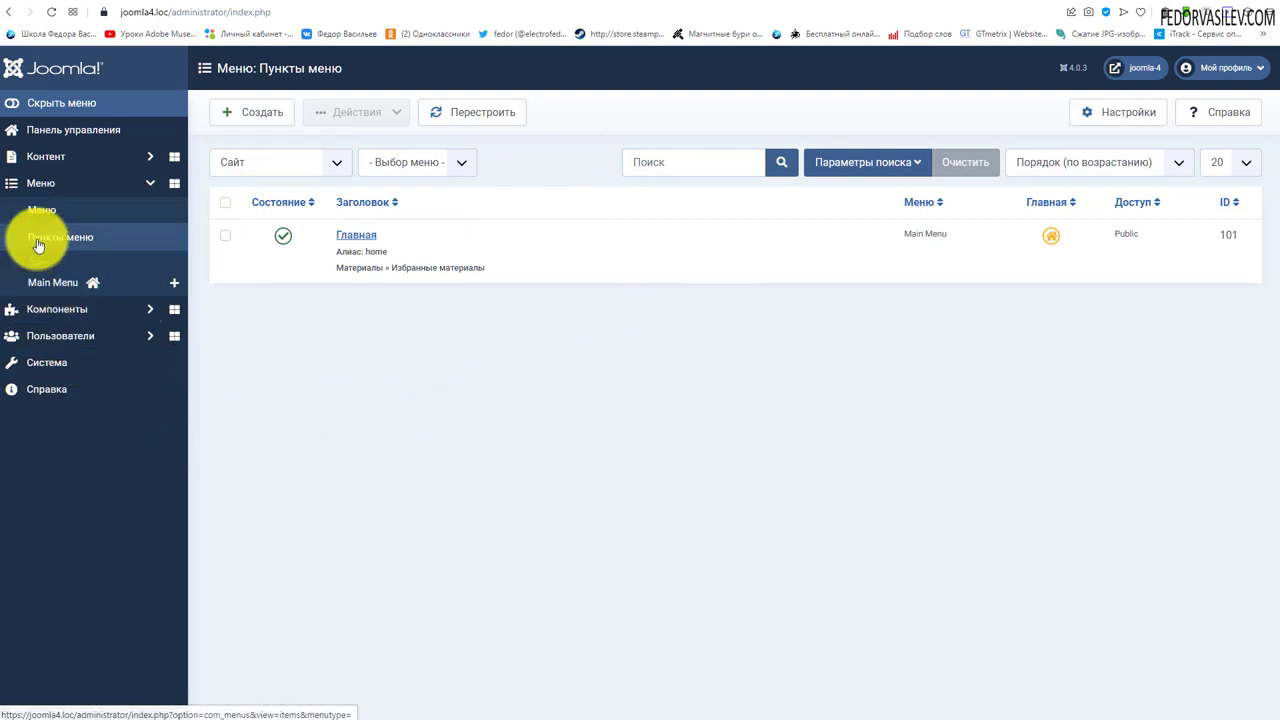
pyautogui.click(58, 186)
pyautogui.click(59, 188)
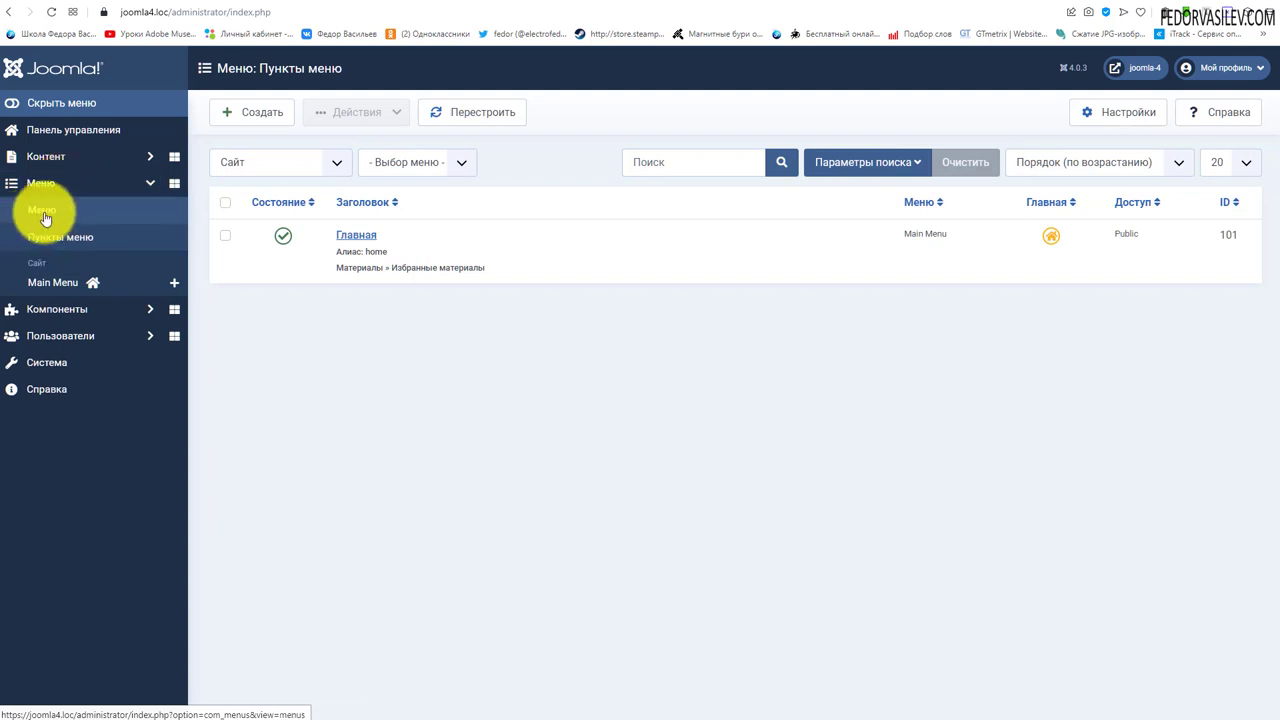
pyautogui.click(42, 212)
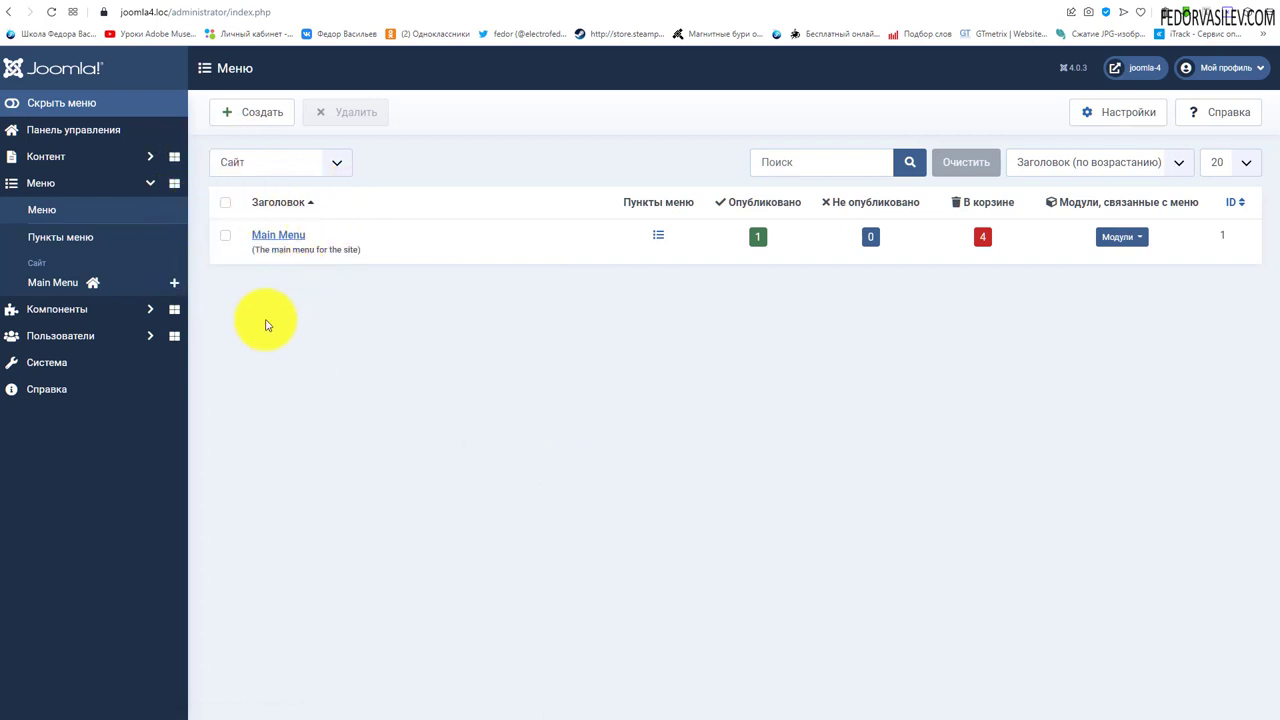
# Step: Review the joomla4.loc home page from its Main Menu module down to the last article, and return to the administrator area
pyautogui.click(320, 3)
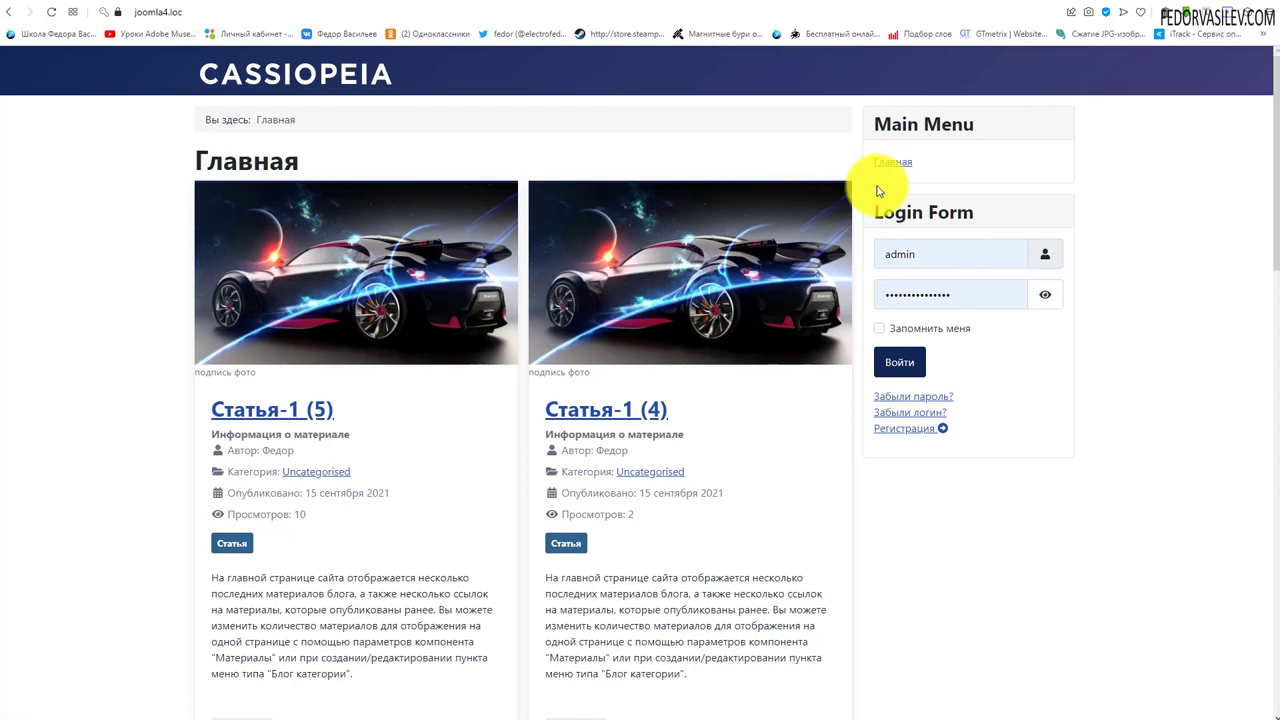
pyautogui.scroll(-20, 608, 386)
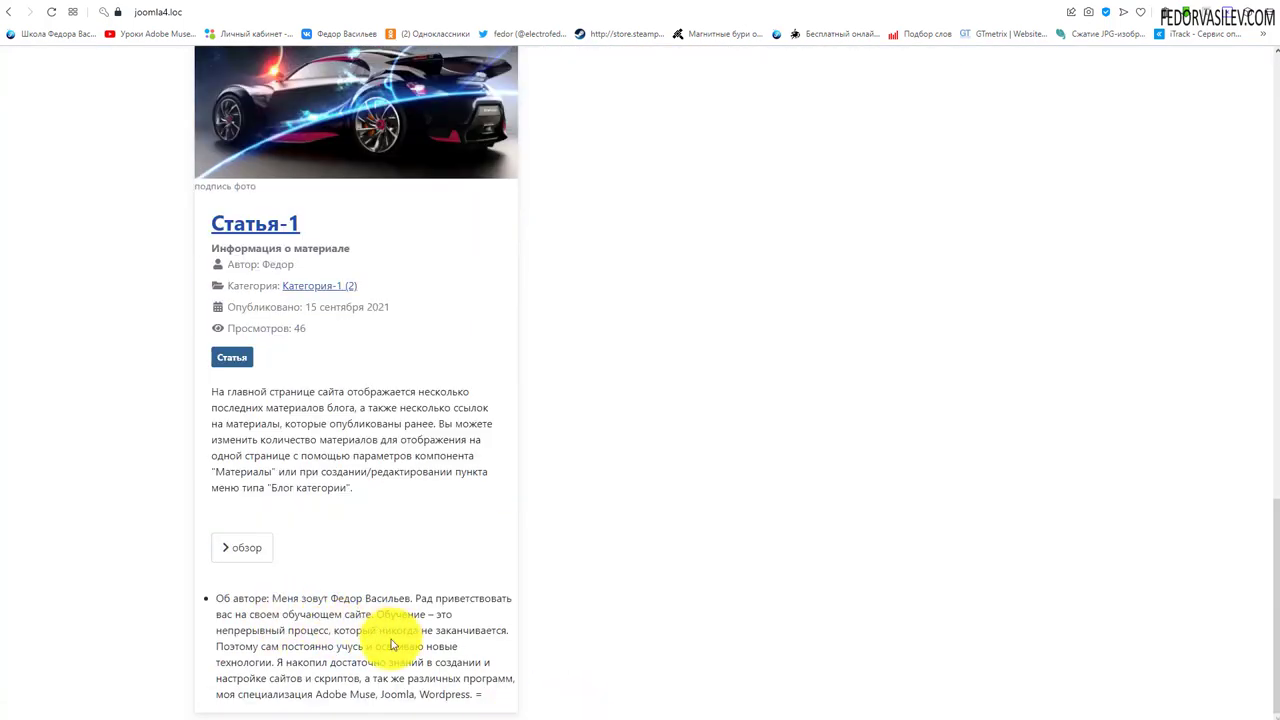
pyautogui.scroll(20, 509, 637)
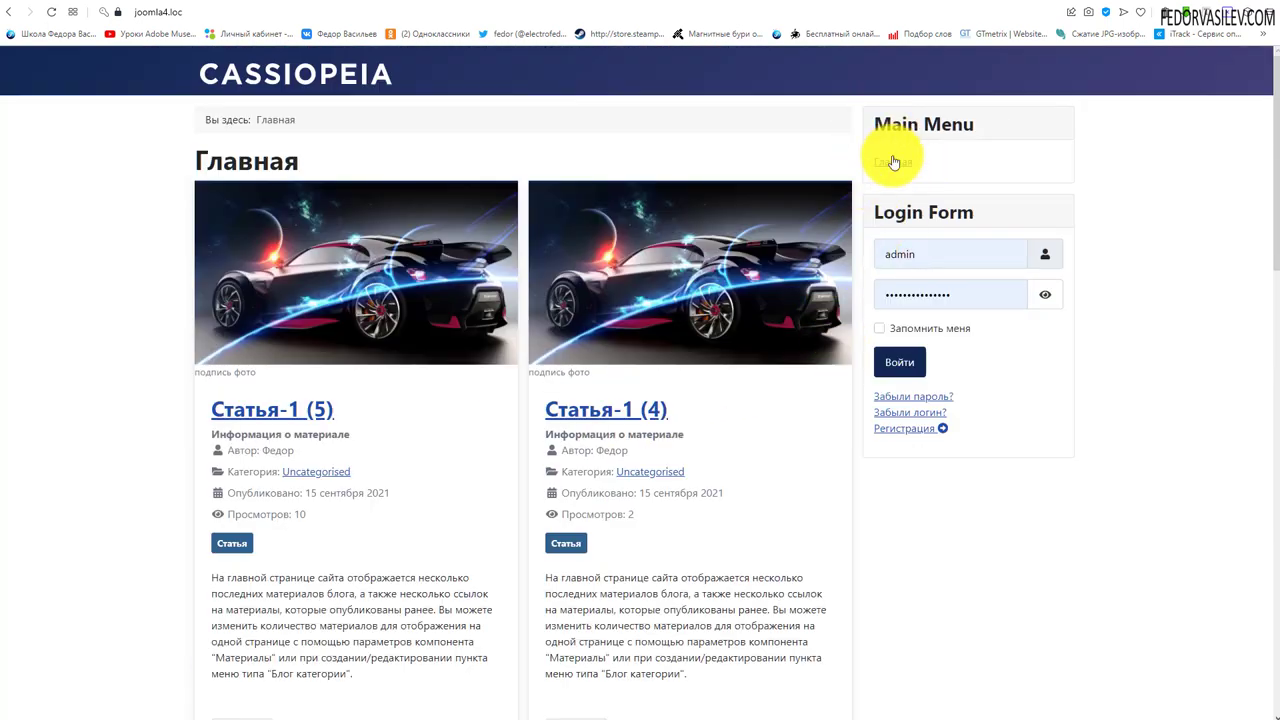
pyautogui.click(229, 10)
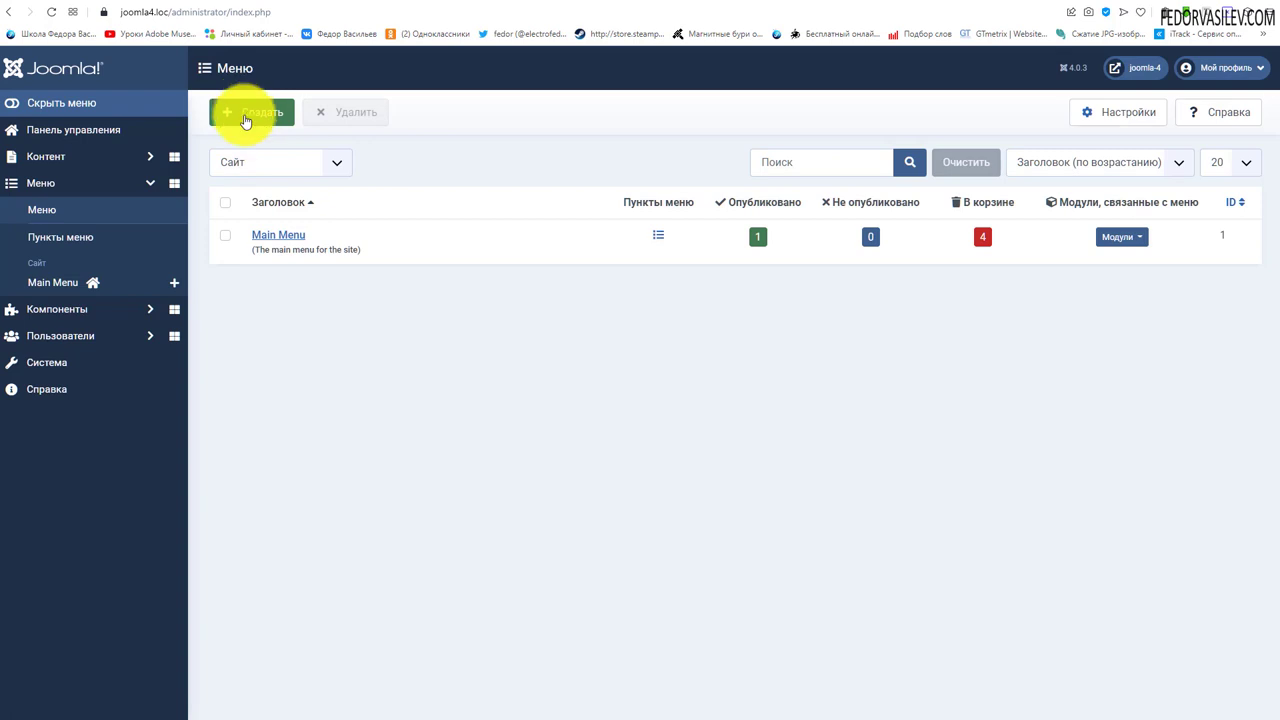
# Step: Open the Main Menu properties, inspect the title and menu type, and close them without saving
pyautogui.click(264, 235)
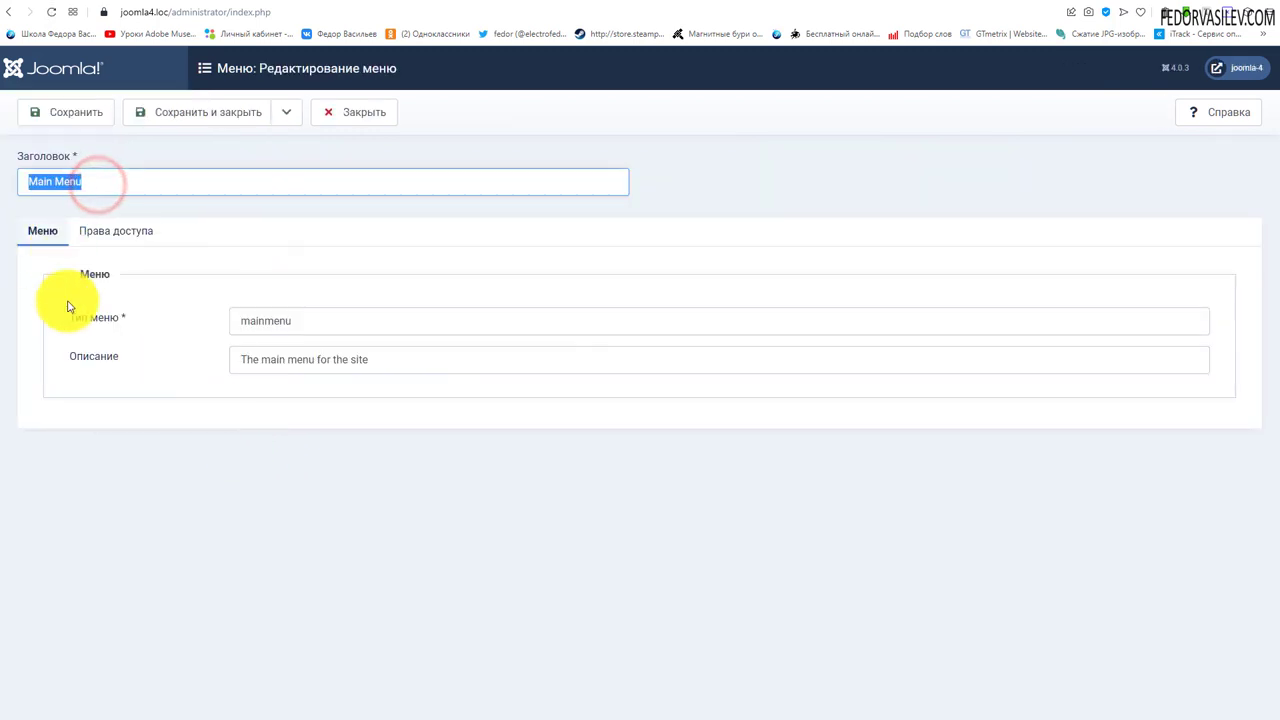
pyautogui.doubleClick(242, 316)
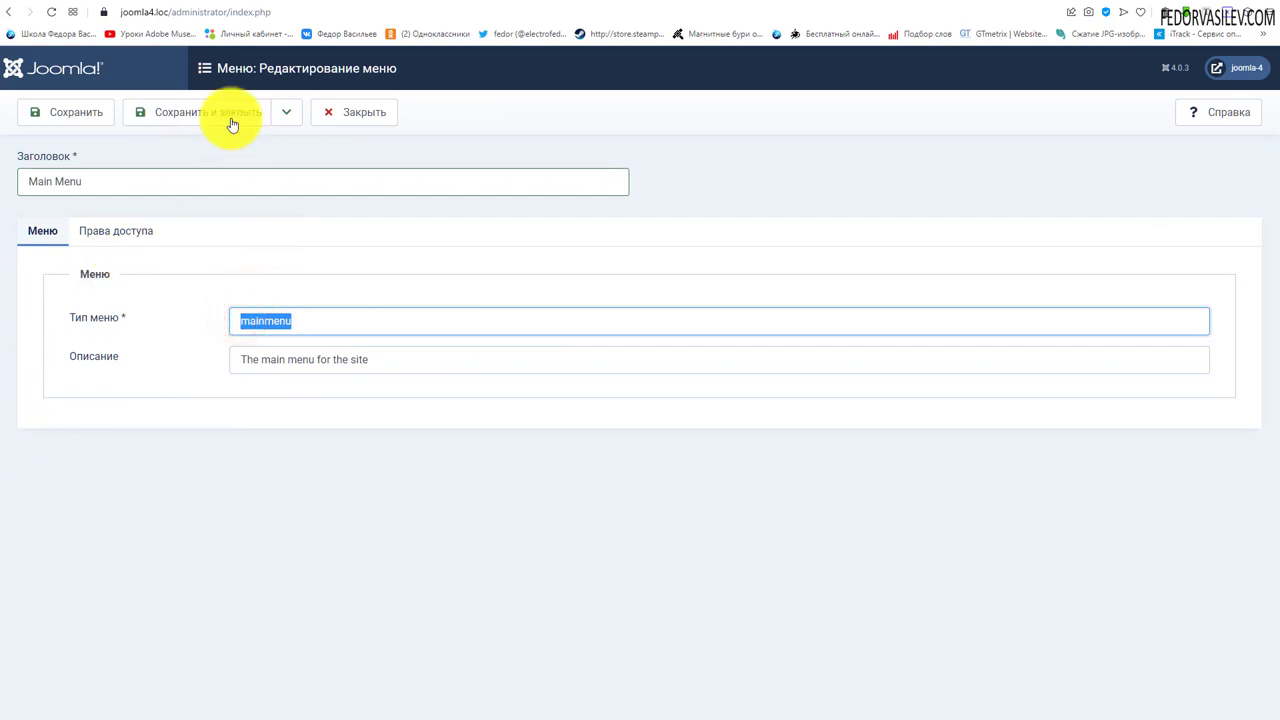
pyautogui.click(338, 113)
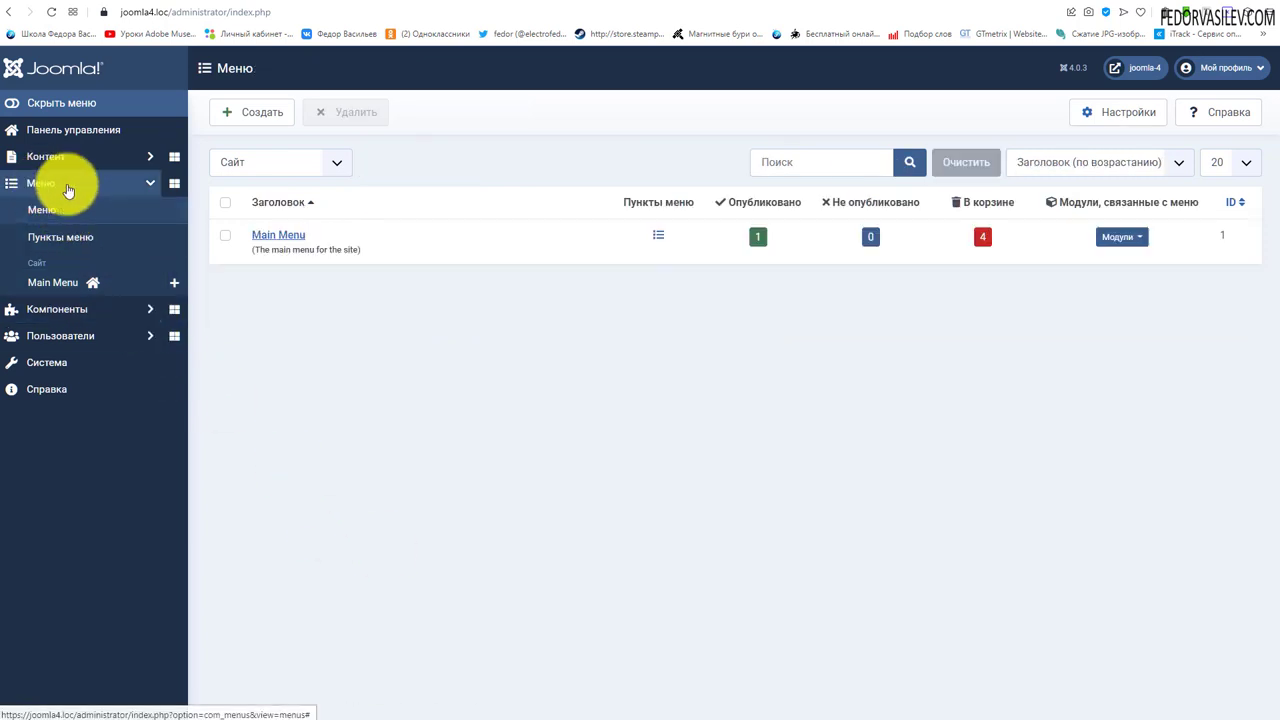
# Step: Explore the menu dashboard by viewing the Main Menu items, the list of menus and the overall menu items list
pyautogui.click(174, 190)
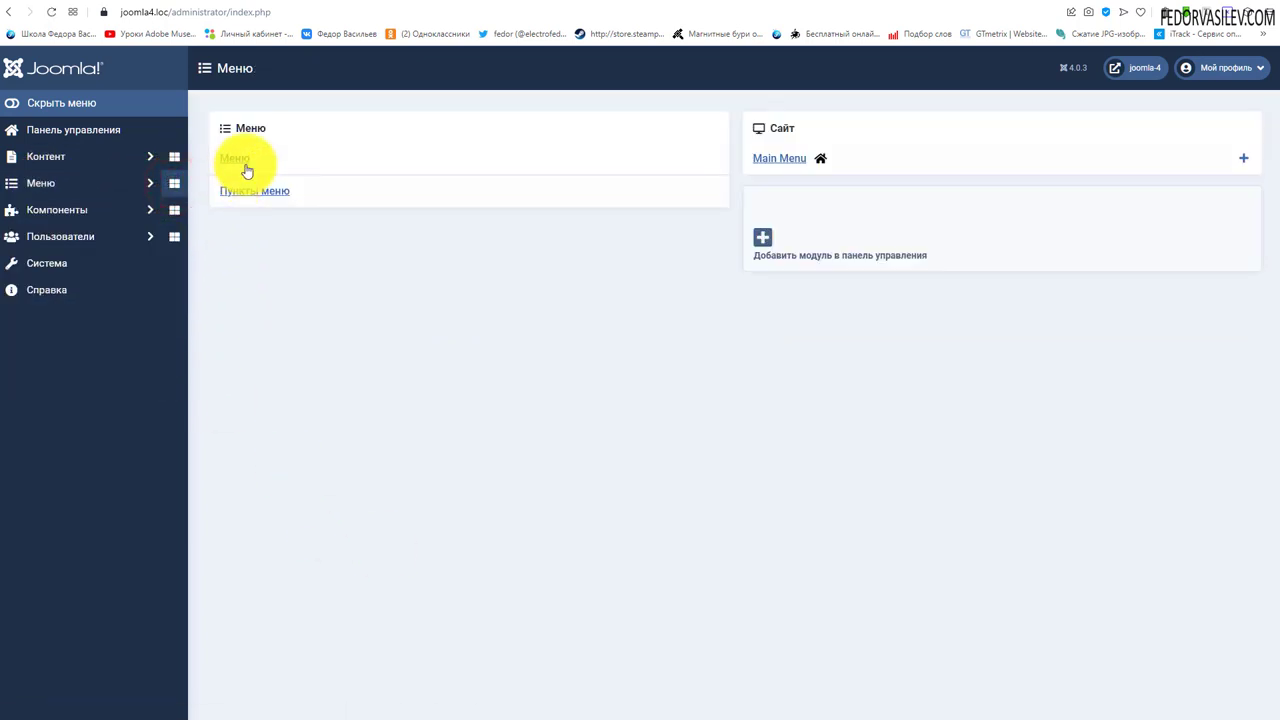
pyautogui.click(775, 160)
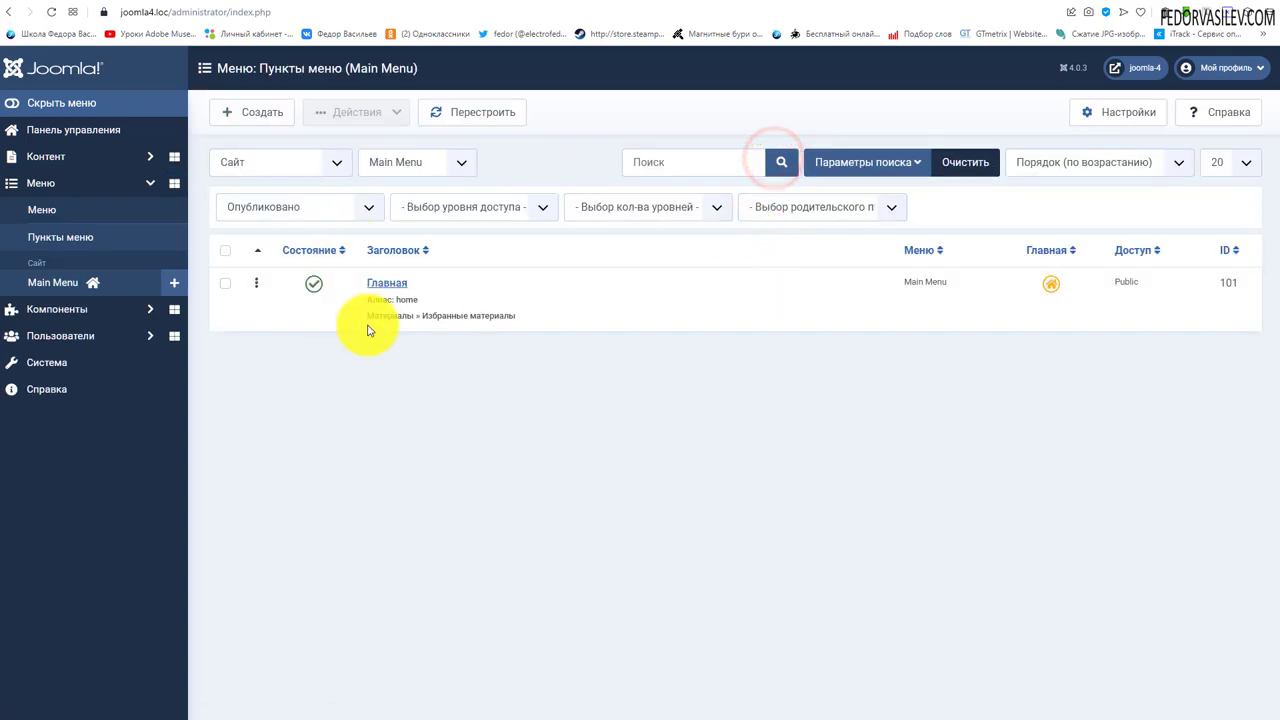
pyautogui.click(172, 184)
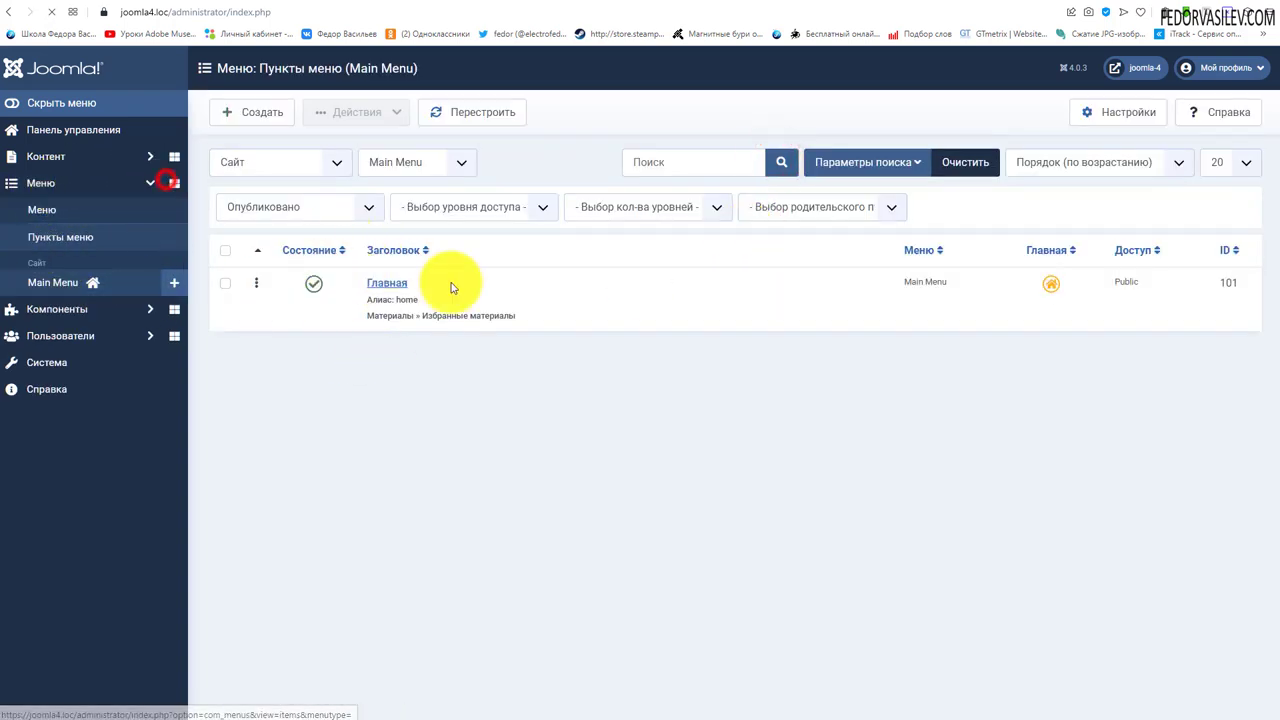
pyautogui.click(237, 158)
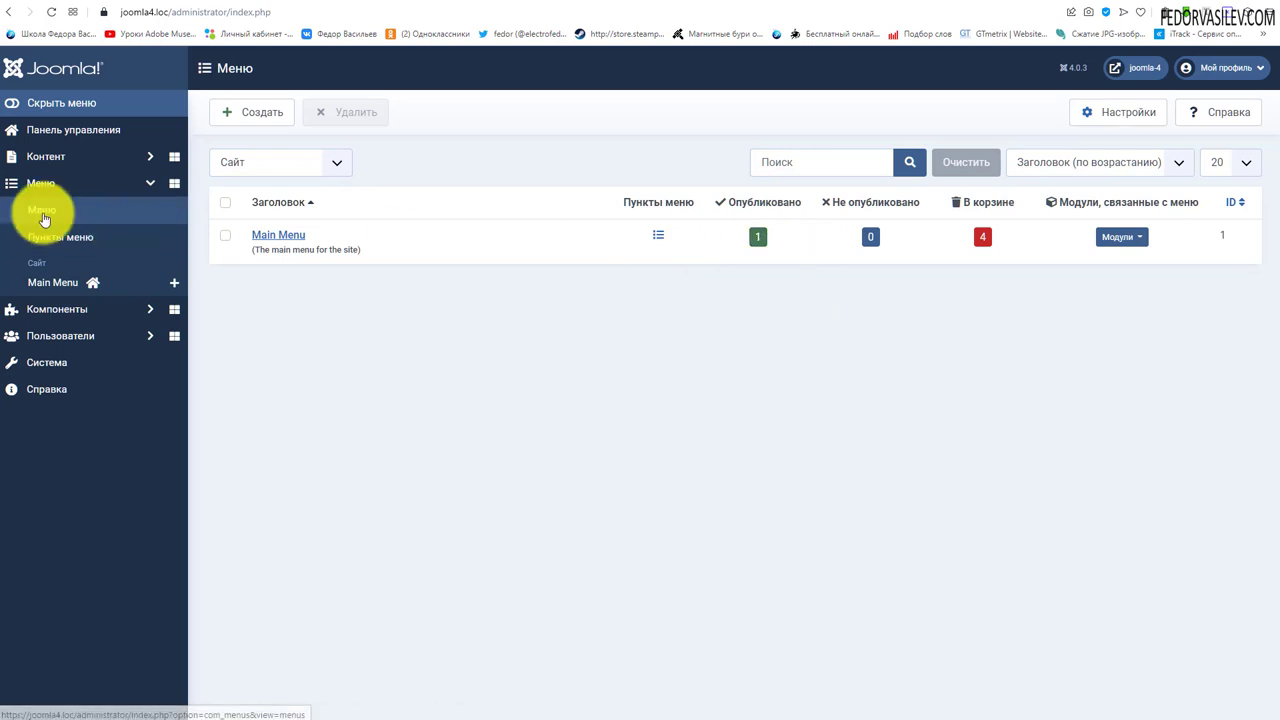
pyautogui.click(174, 183)
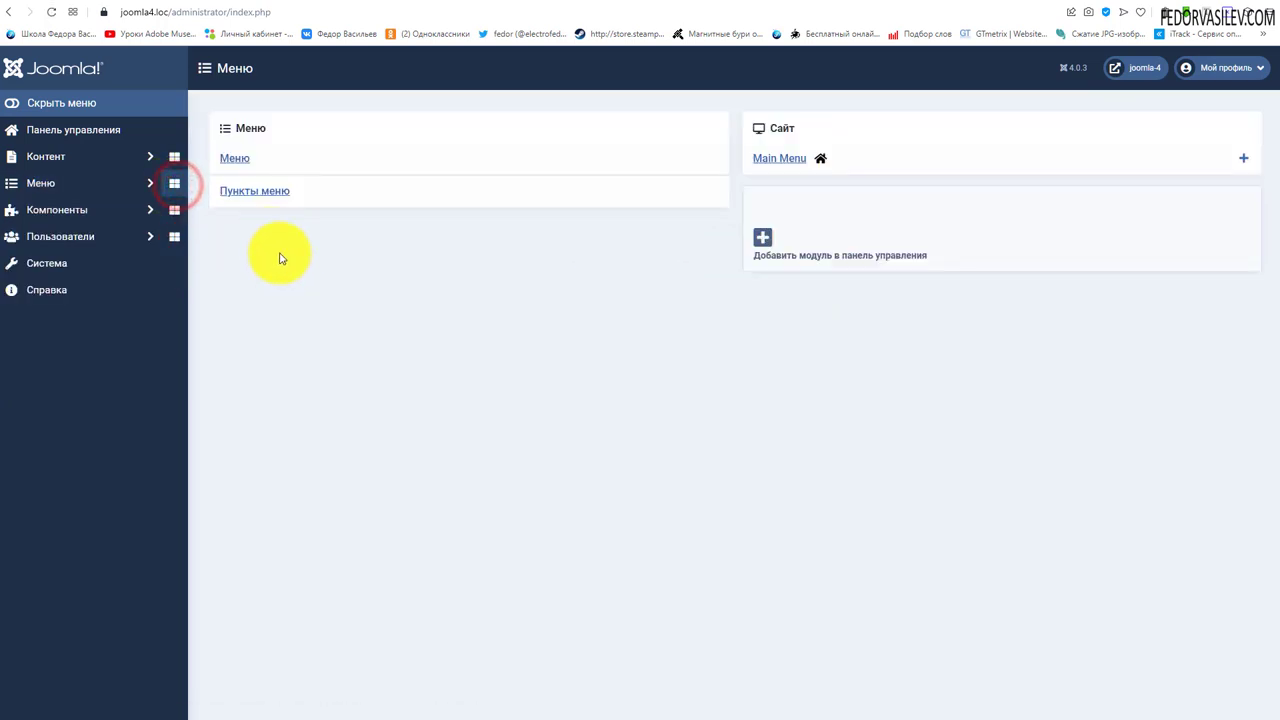
pyautogui.click(250, 190)
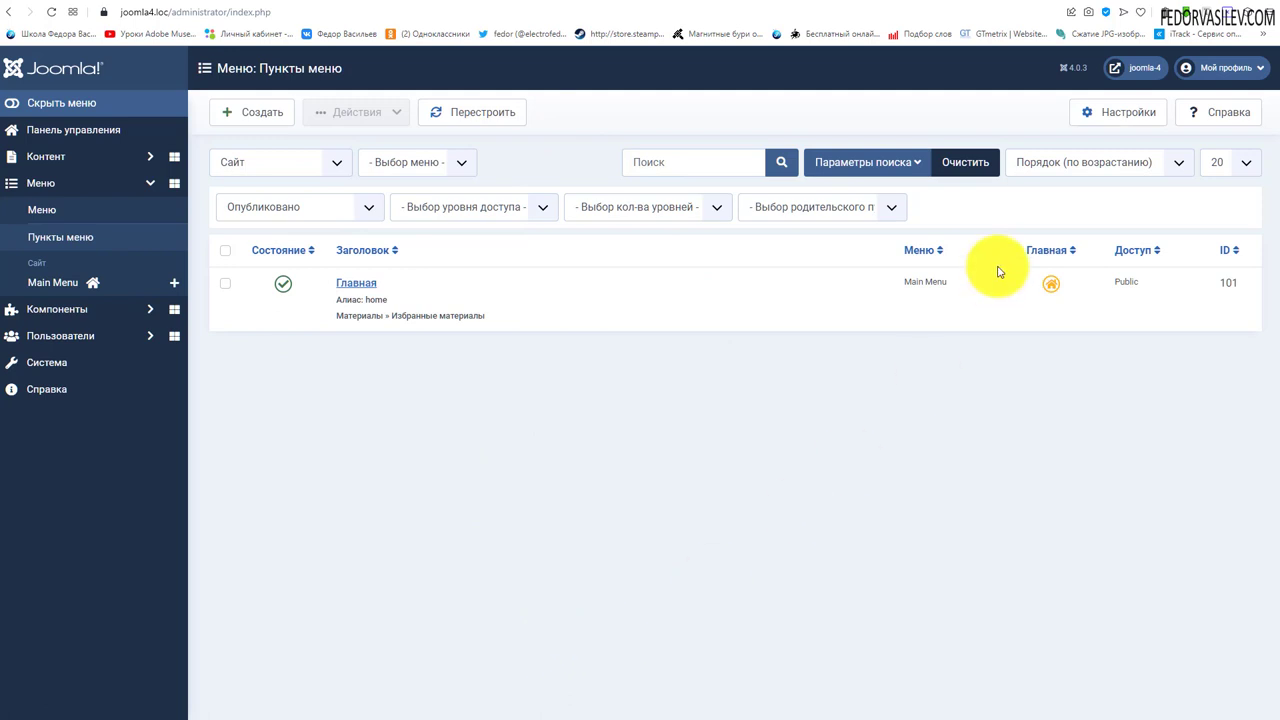
# Step: Open the global menu settings, check the access rights and page options, and compare them with the site's home page
pyautogui.click(1105, 117)
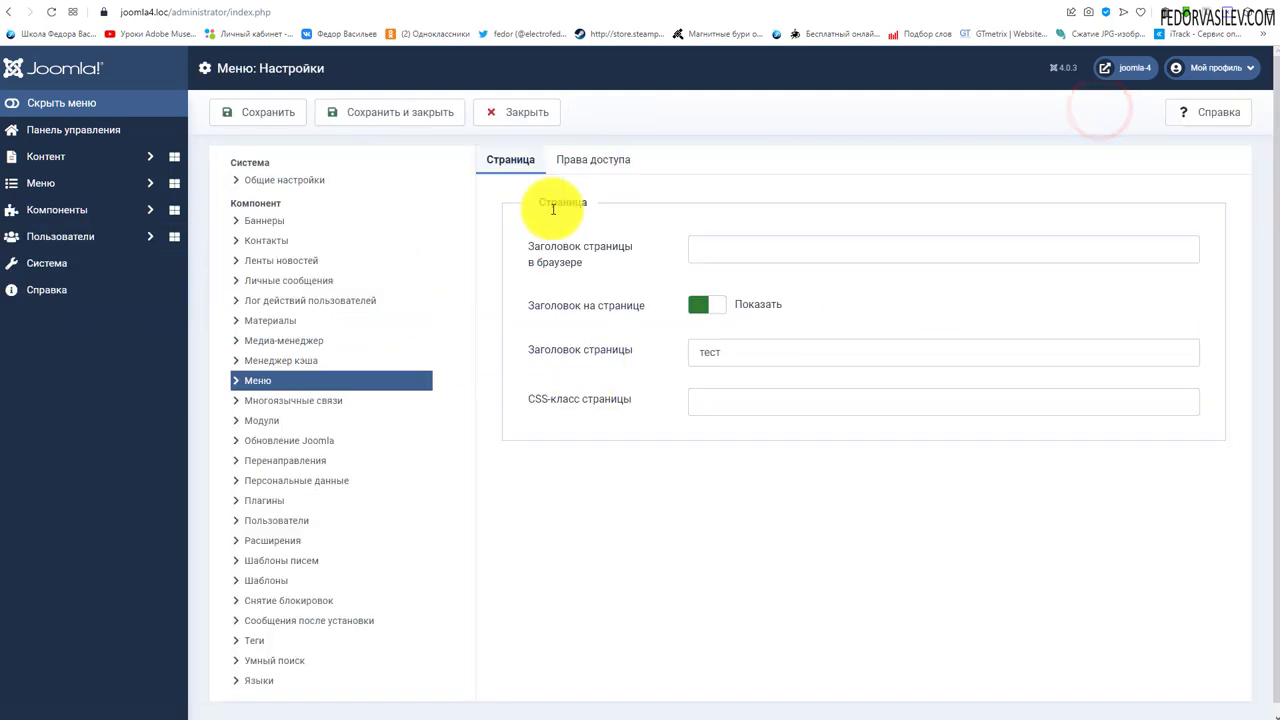
pyautogui.click(590, 158)
pyautogui.click(510, 158)
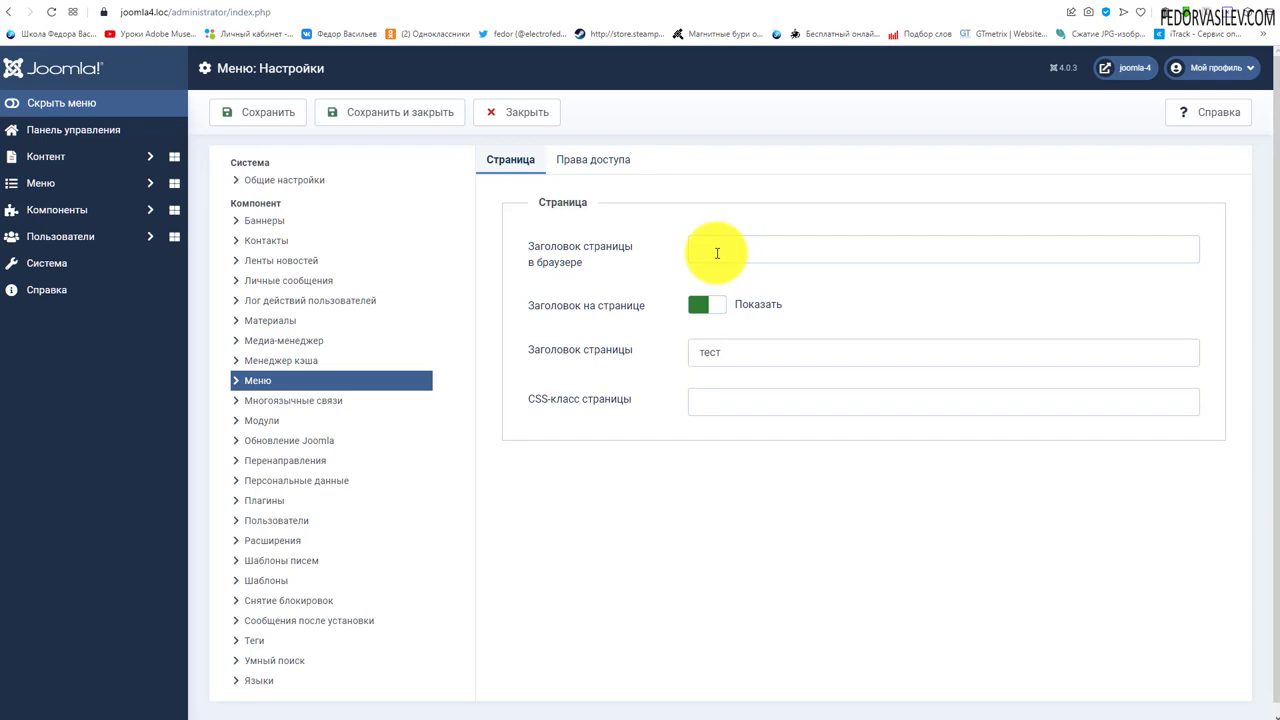
pyautogui.click(350, 6)
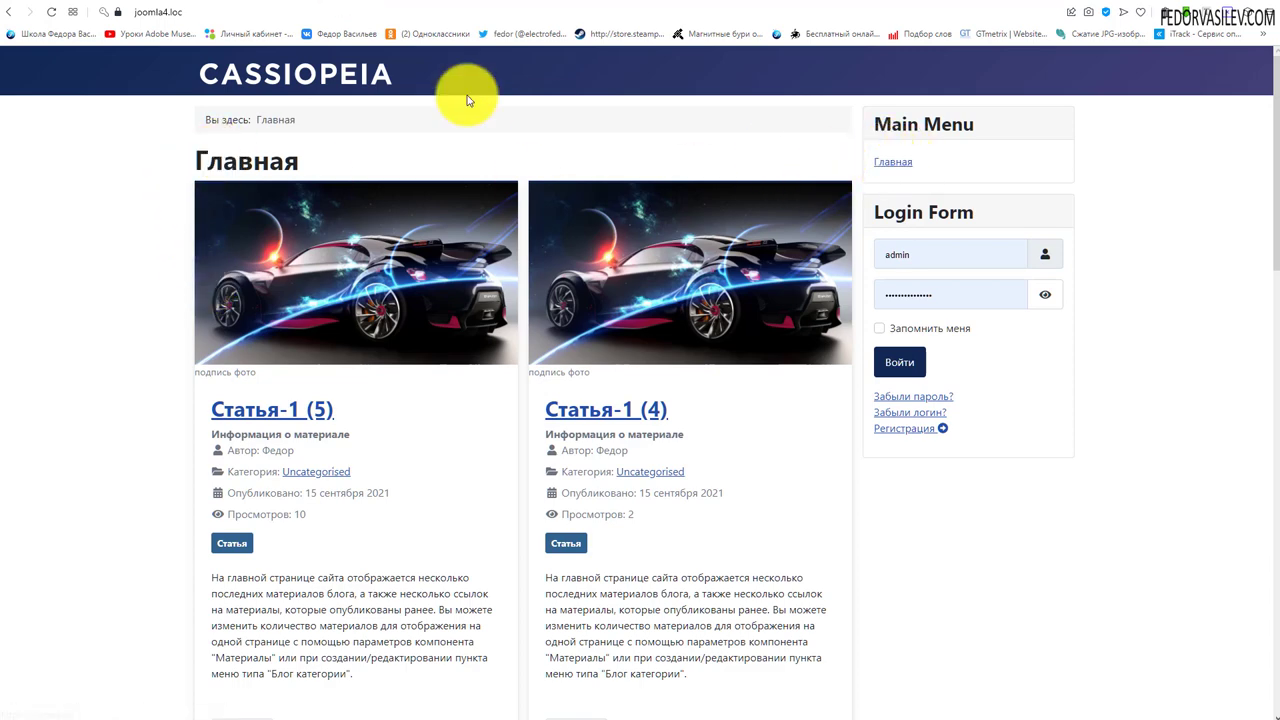
pyautogui.click(224, 6)
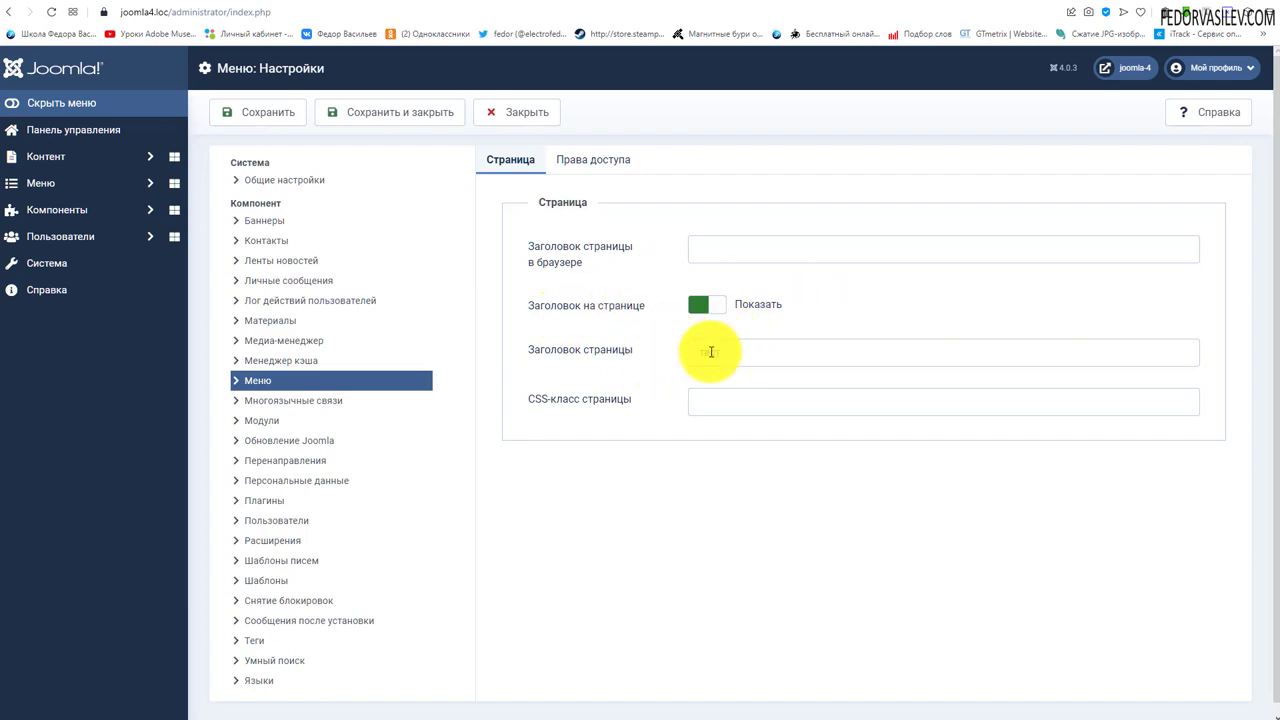
# Step: Clear the Заголовок страницы value in the menu settings and close them without saving
pyautogui.moveTo(748, 351); pyautogui.dragTo(672, 364)
pyautogui.press('BackSpace')
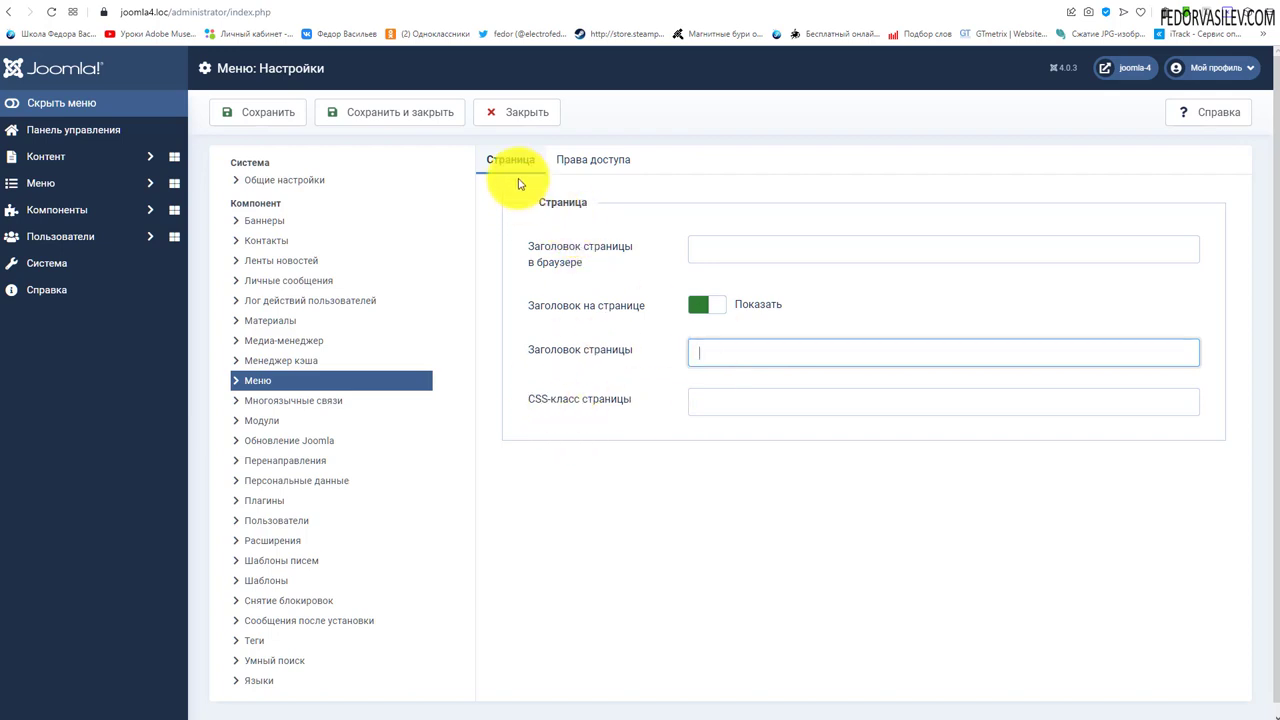
pyautogui.click(520, 112)
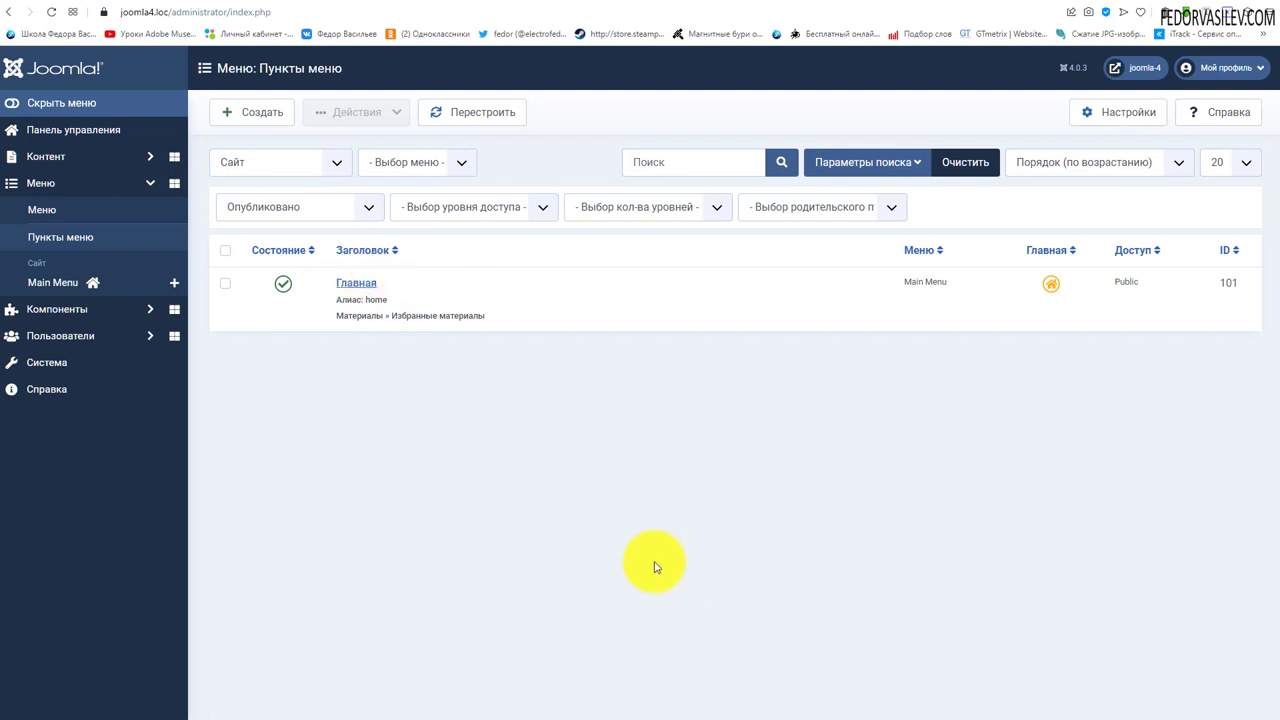
# Step: Open the Главная menu item for editing and inspect its title
pyautogui.click(364, 282)
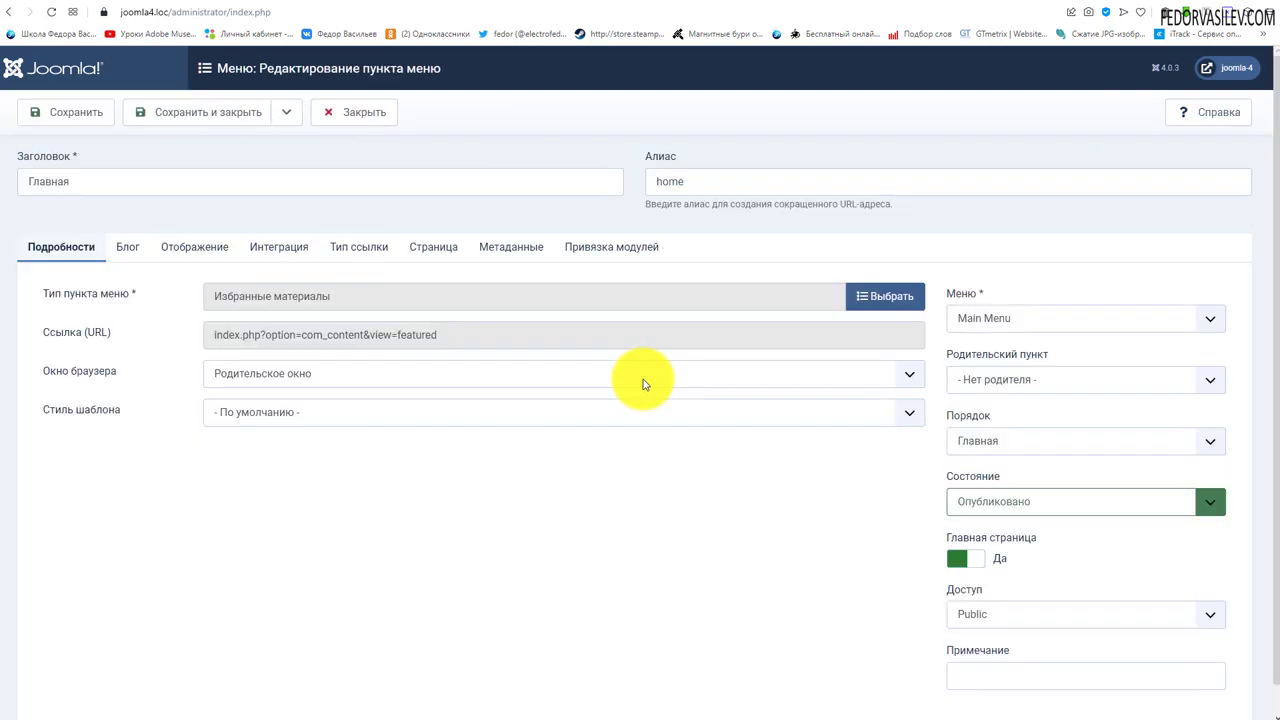
pyautogui.doubleClick(82, 179)
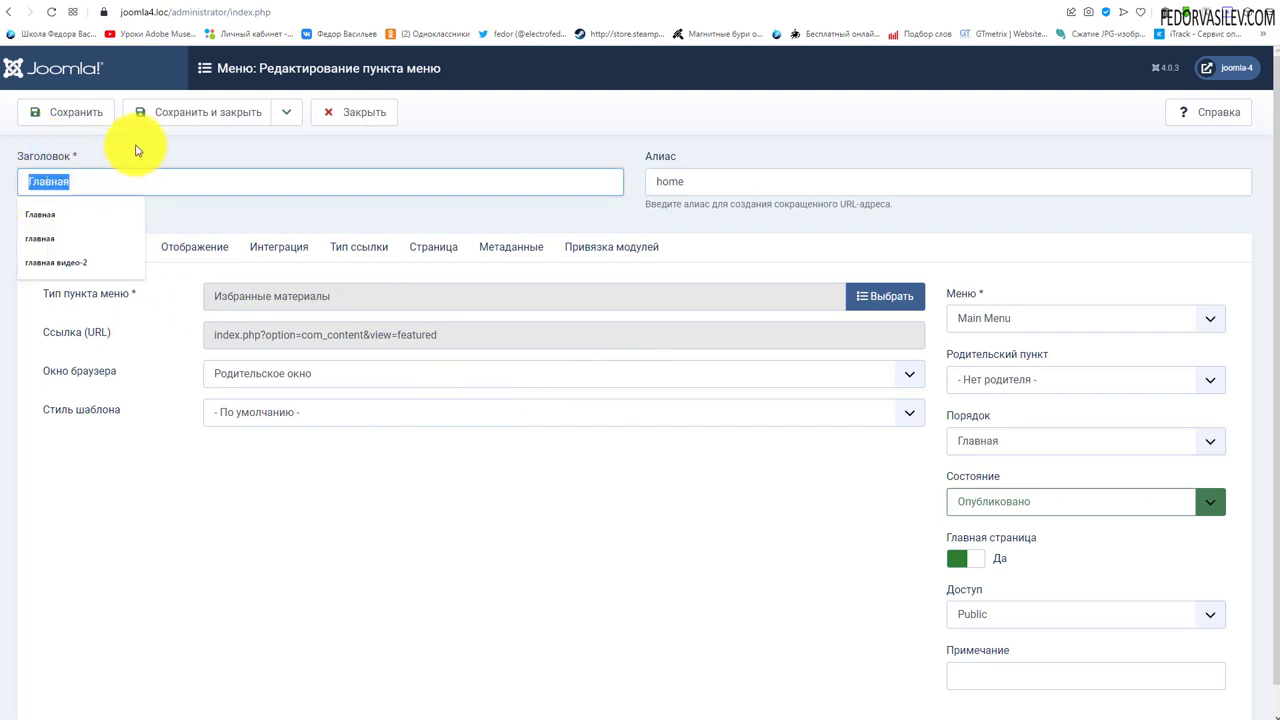
pyautogui.click(137, 147)
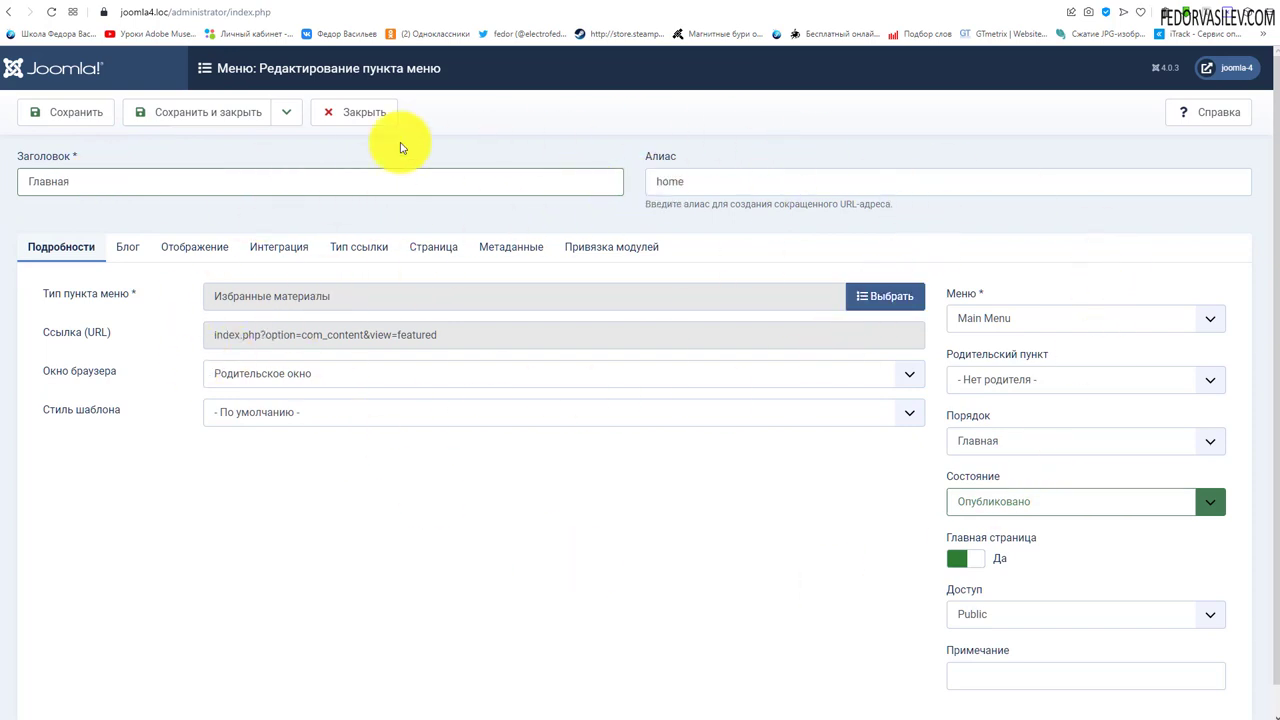
# Step: Examine the Алиас value of the Главная menu item and compare it with the Заголовок field
pyautogui.doubleClick(716, 181)
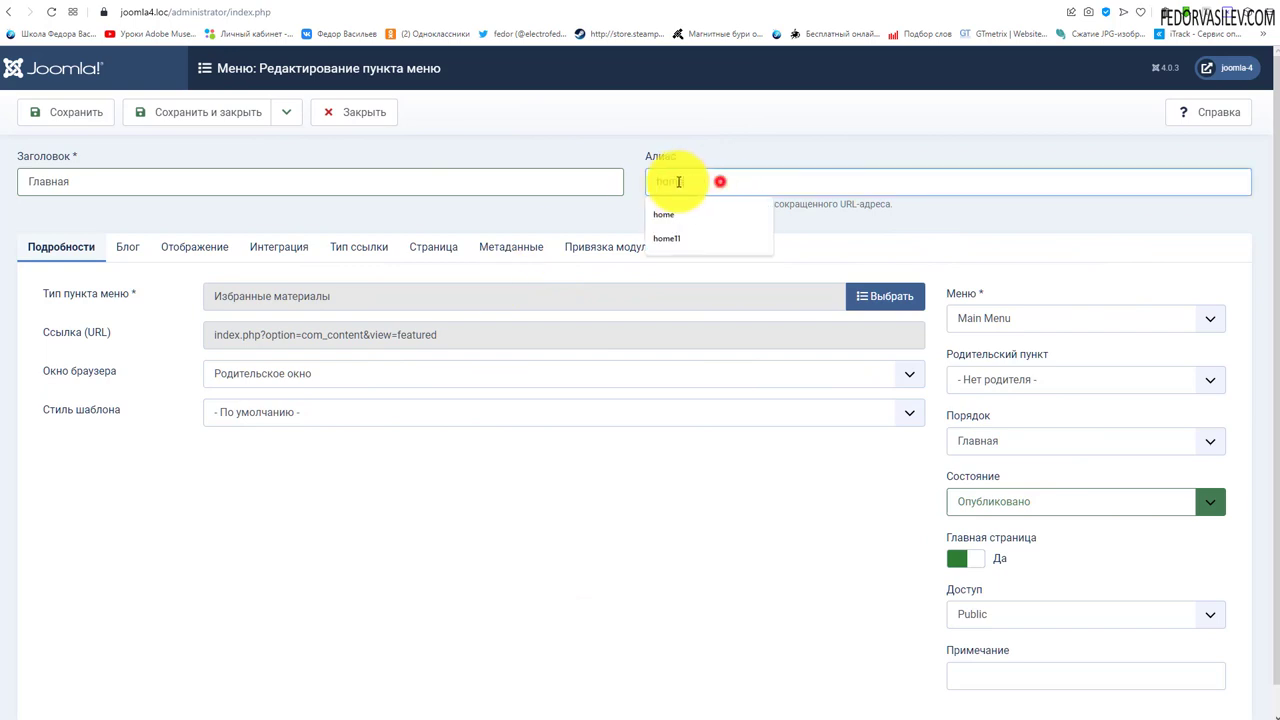
pyautogui.click(607, 204)
pyautogui.click(701, 179)
pyautogui.click(587, 218)
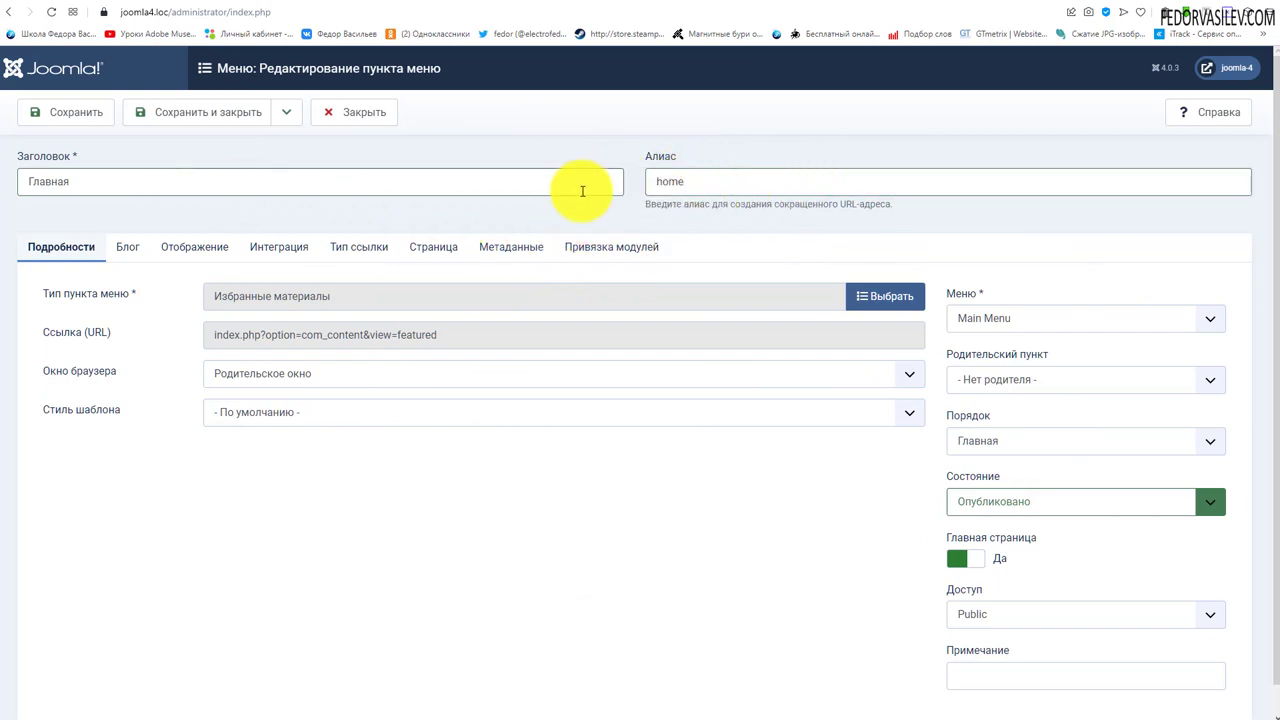
pyautogui.doubleClick(69, 177)
pyautogui.click(720, 190)
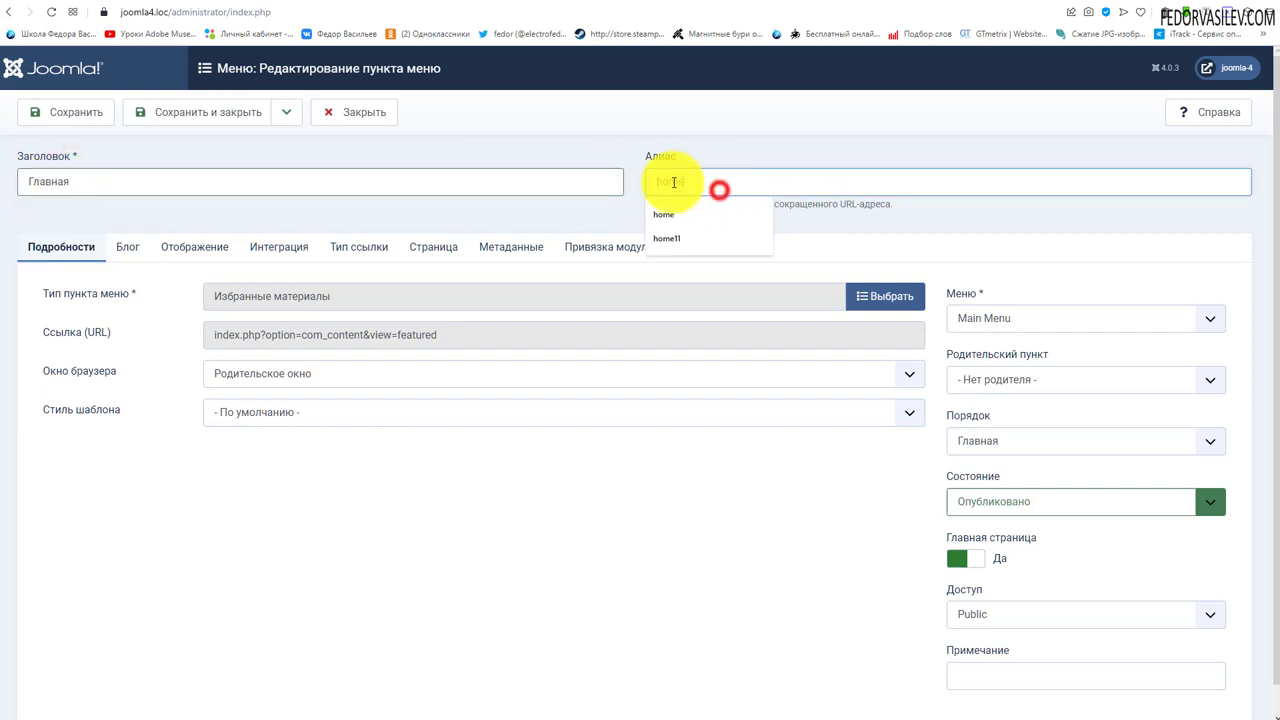
pyautogui.doubleClick(674, 182)
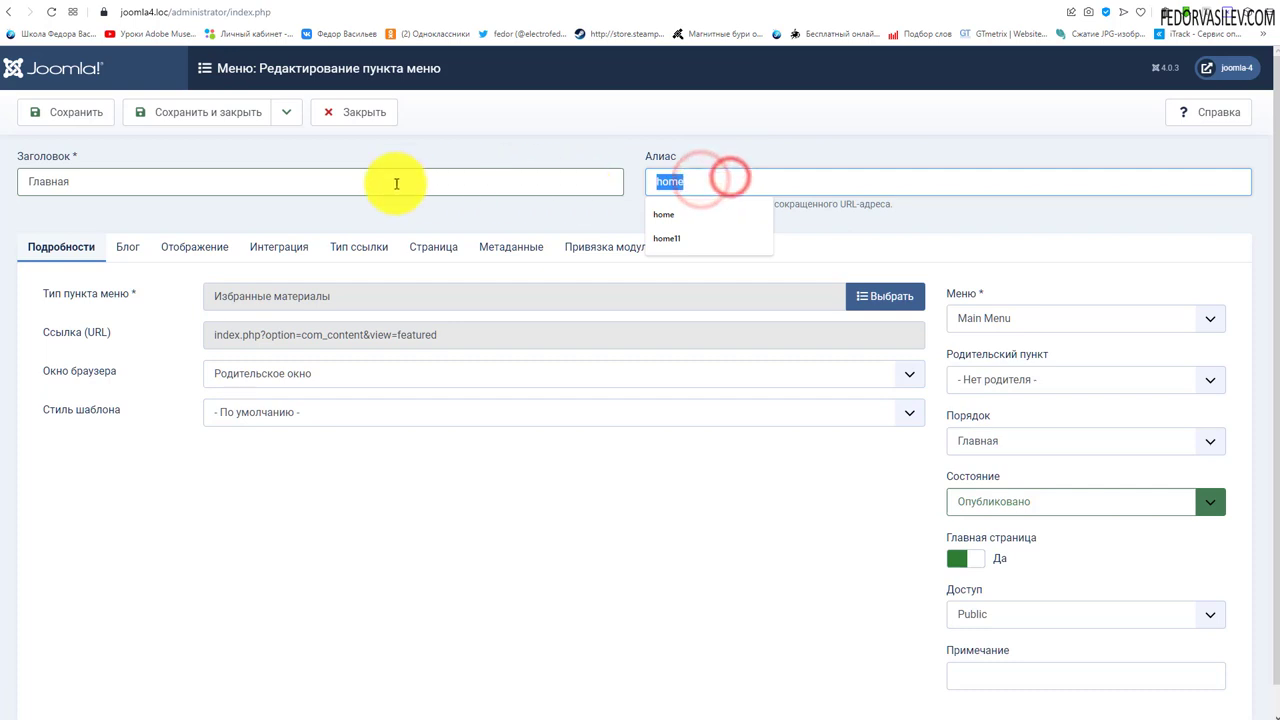
pyautogui.click(97, 179)
pyautogui.doubleClick(97, 179)
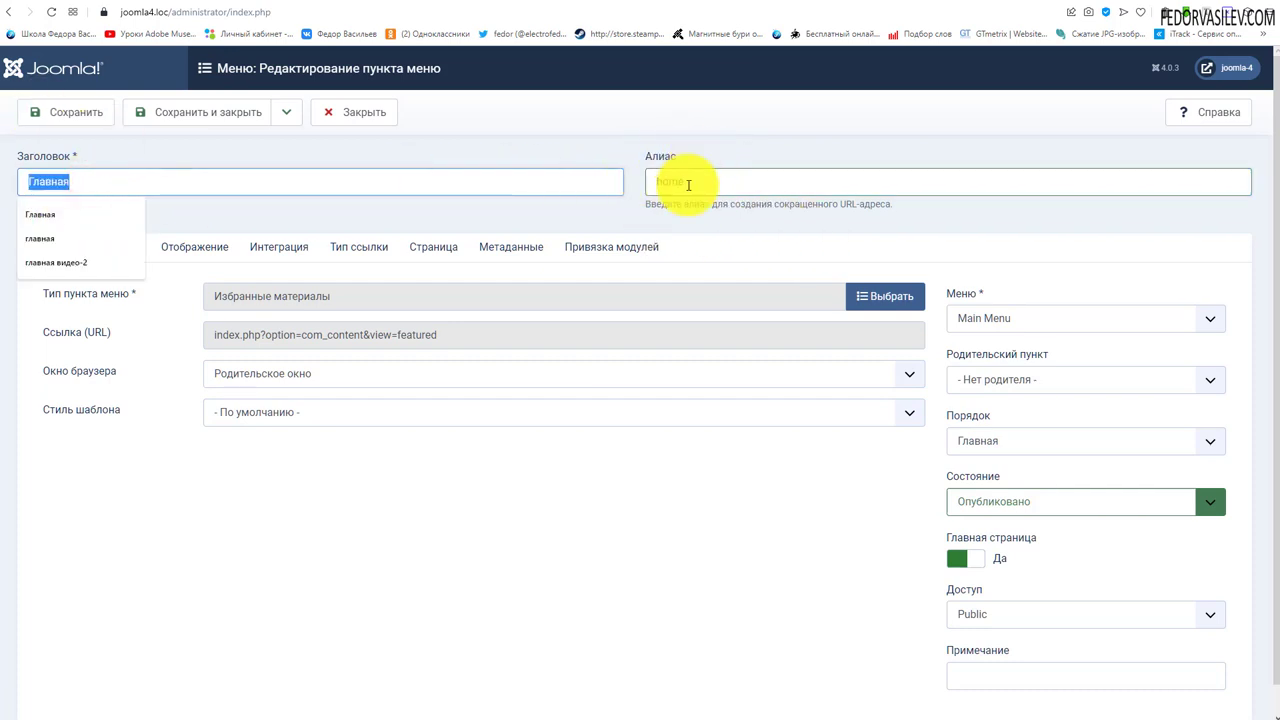
pyautogui.click(516, 618)
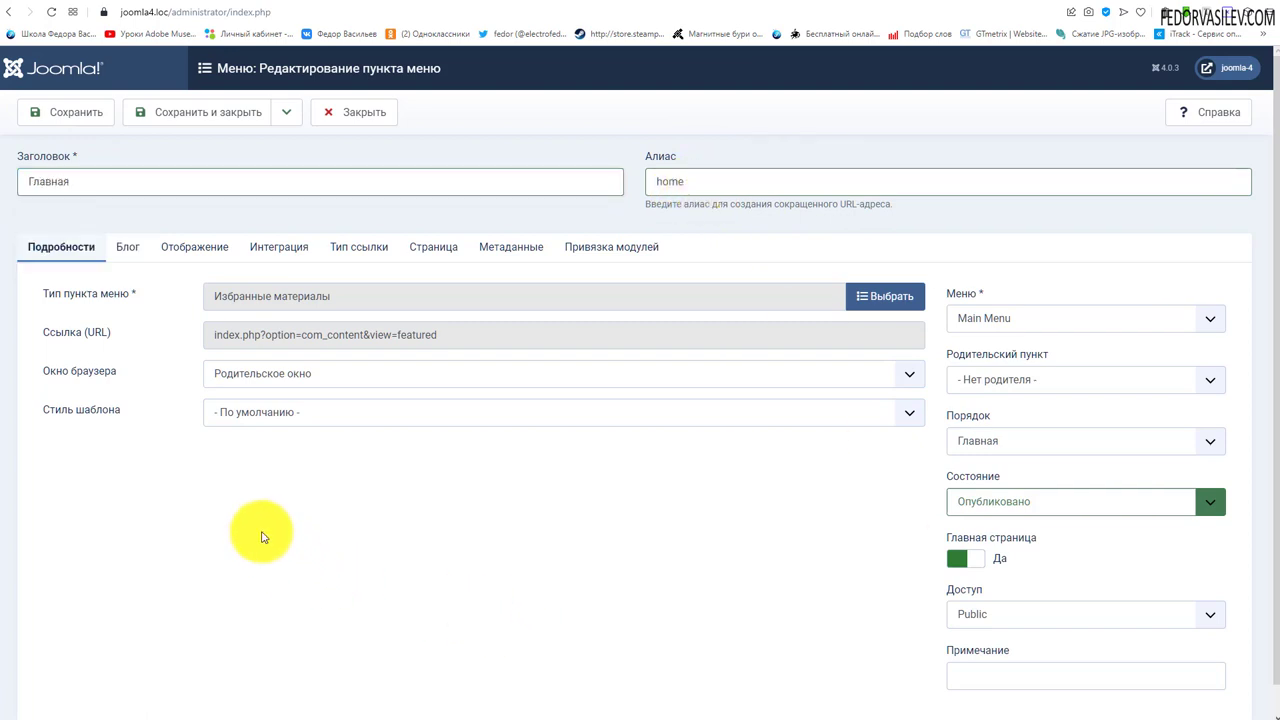
# Step: Examine the available menu item types, including those under Материалы, and close the selection without changing the type
pyautogui.click(129, 294)
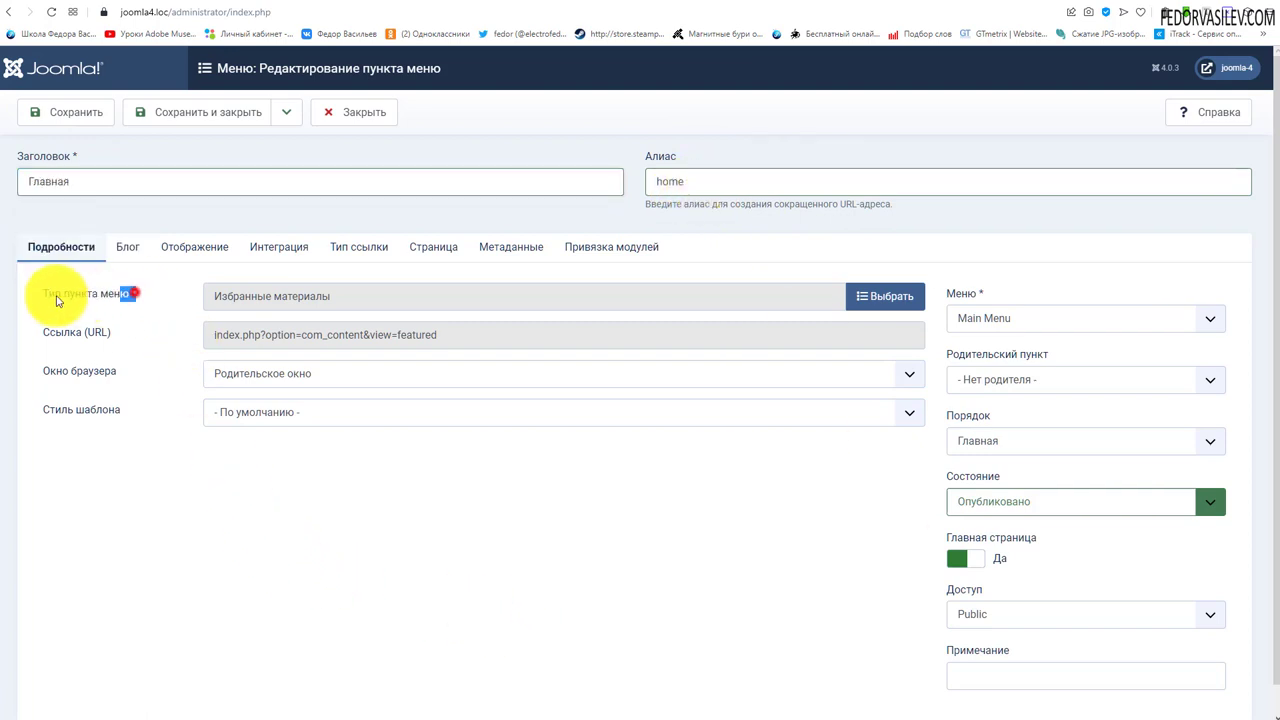
pyautogui.click(277, 527)
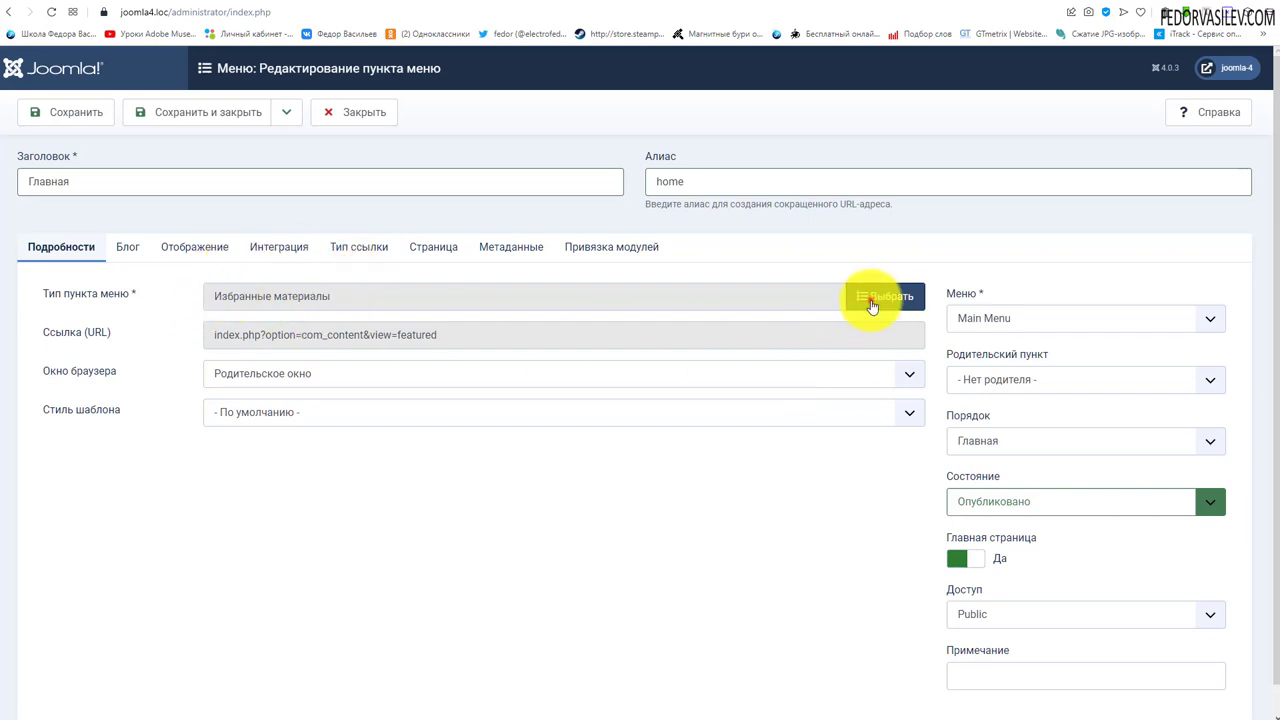
pyautogui.click(870, 300)
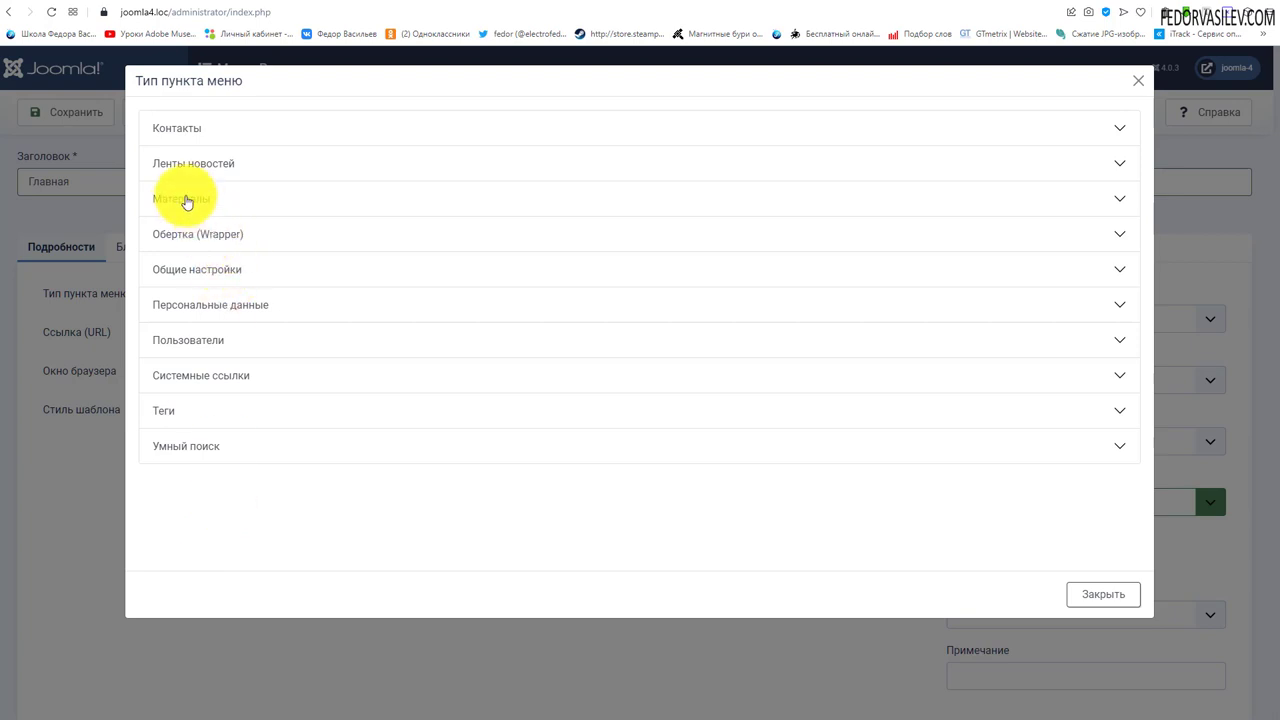
pyautogui.click(192, 203)
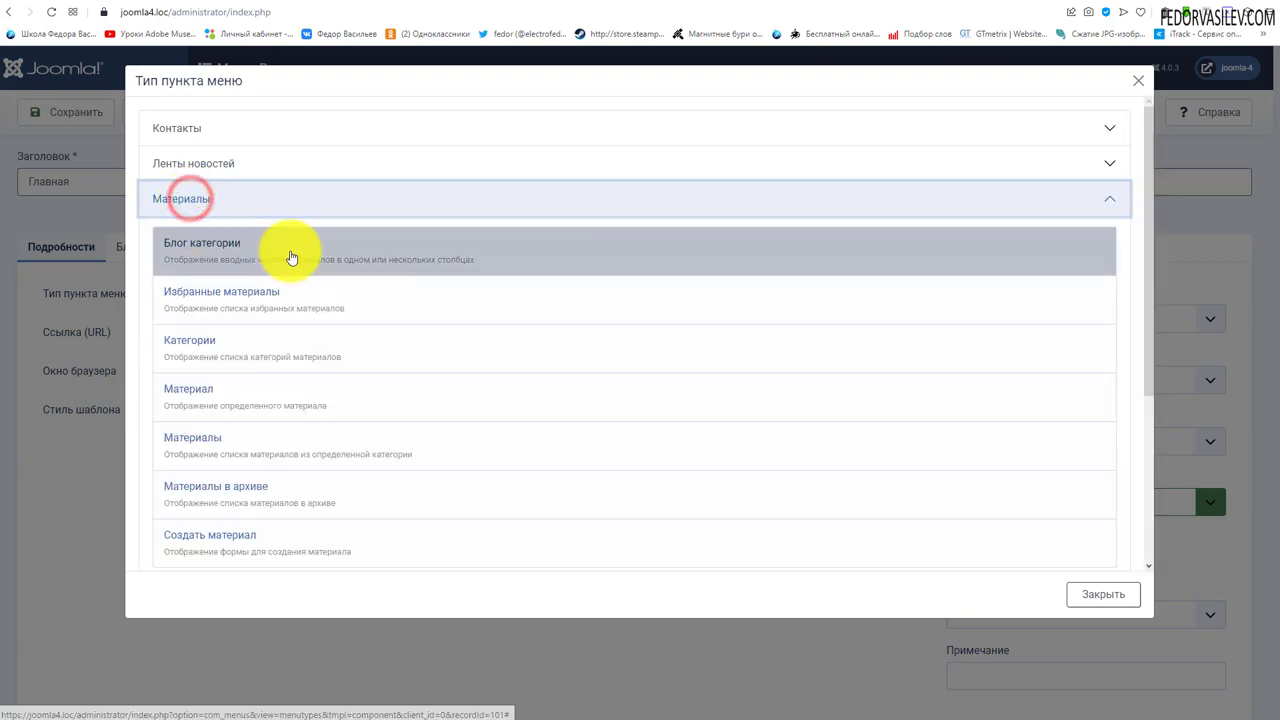
pyautogui.scroll(-1, 288, 254)
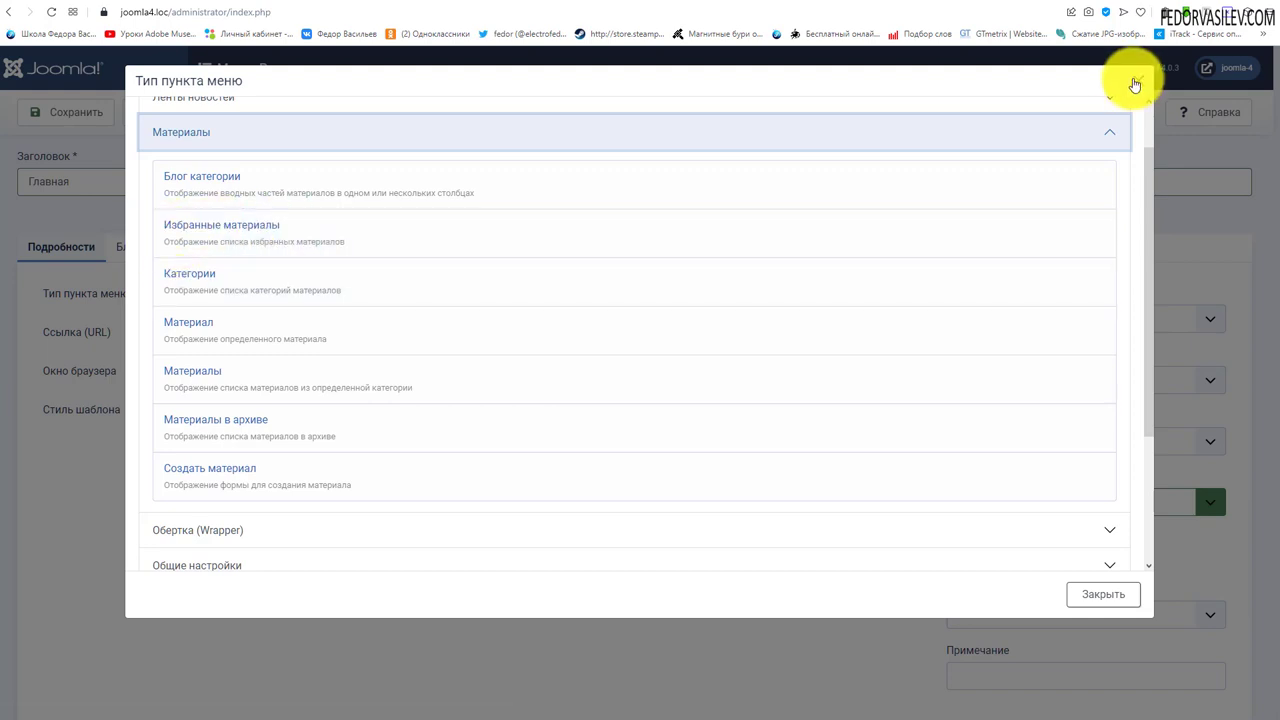
pyautogui.click(1137, 80)
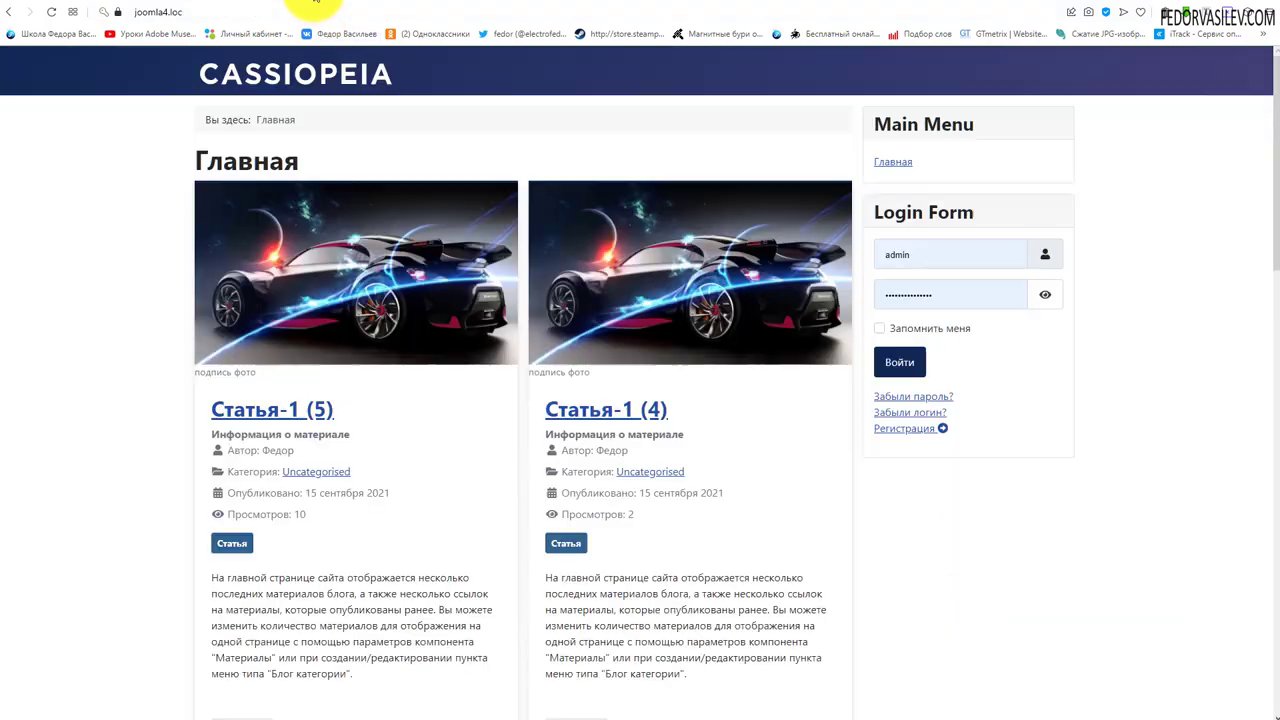
# Step: Look over the heading and the featured articles on the site's home page
pyautogui.moveTo(305, 162); pyautogui.dragTo(222, 172)
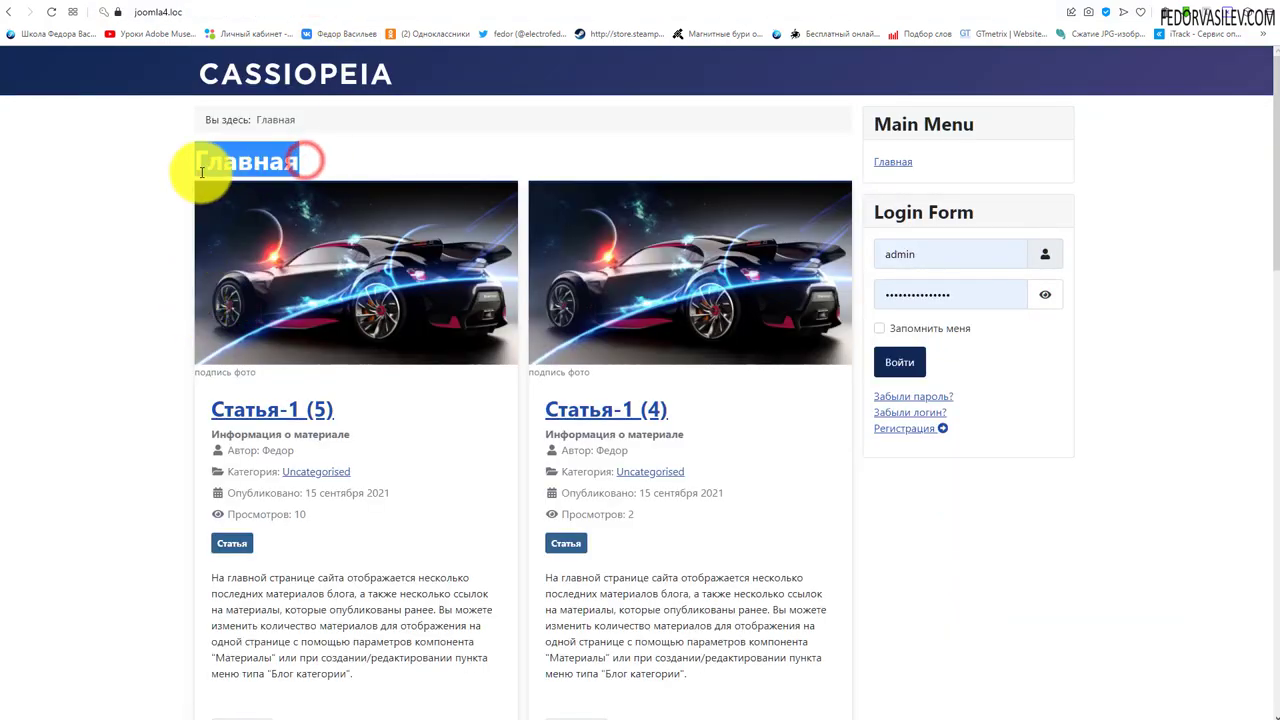
pyautogui.click(91, 214)
pyautogui.scroll(-2, 546, 252)
pyautogui.scroll(-9, 546, 252)
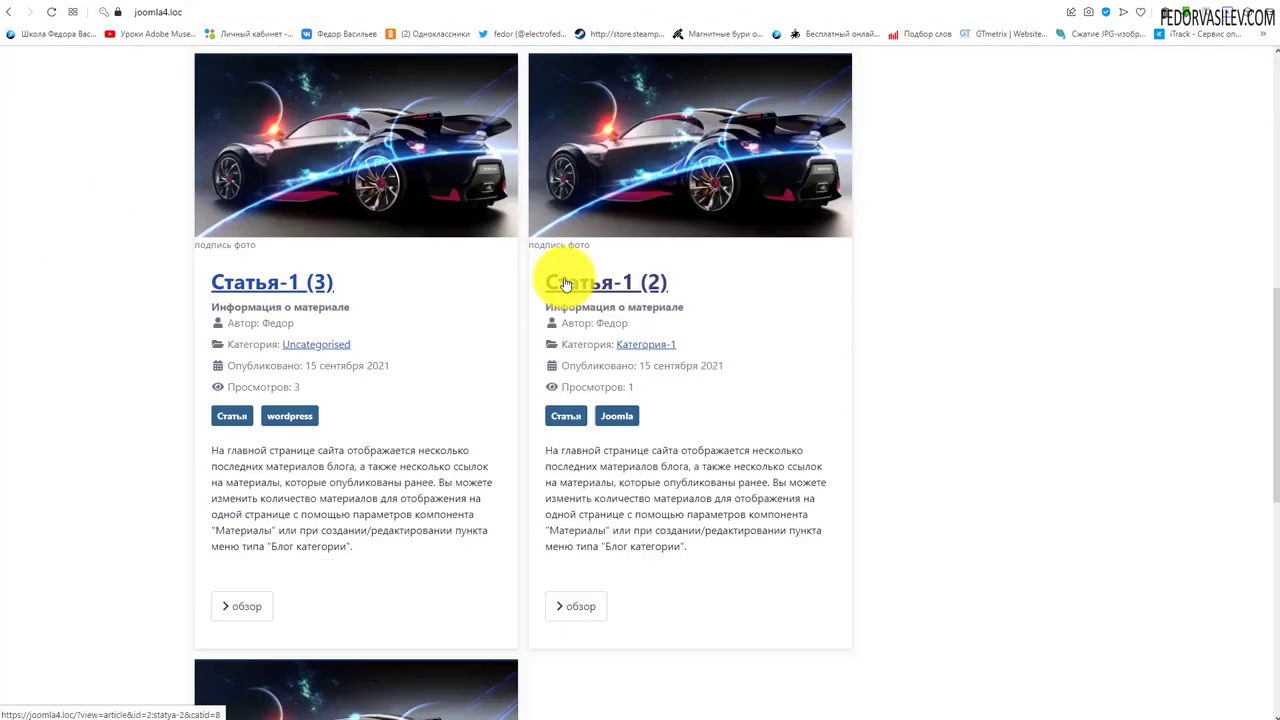
pyautogui.scroll(9, 506, 314)
pyautogui.scroll(2, 422, 357)
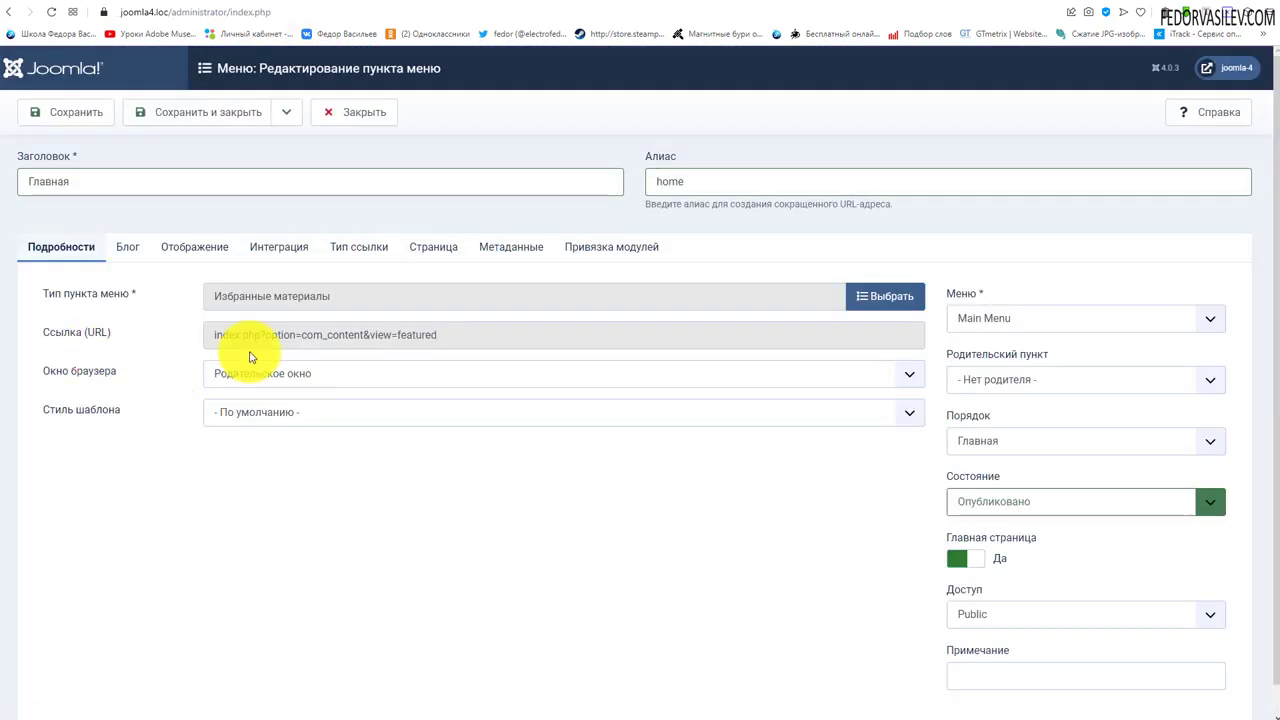
# Step: Inspect the Ссылка (URL) value generated for the Главная menu item
pyautogui.click(229, 333)
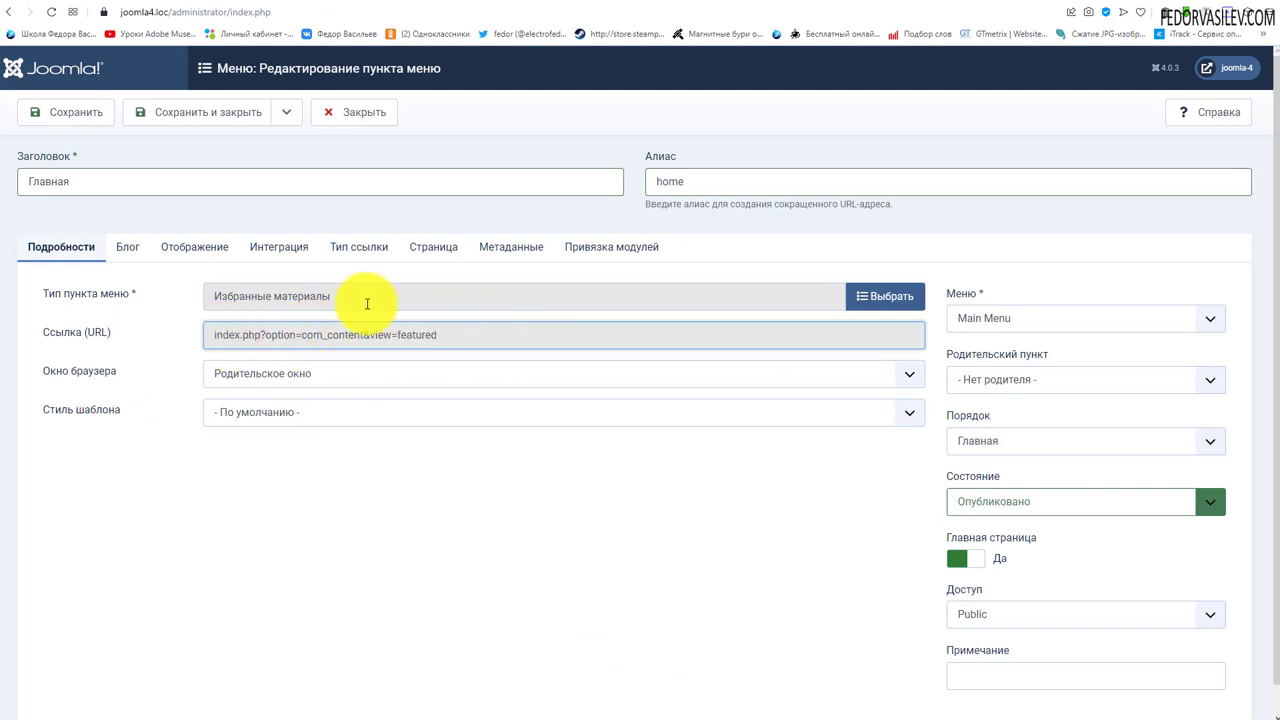
pyautogui.moveTo(220, 334); pyautogui.dragTo(371, 323)
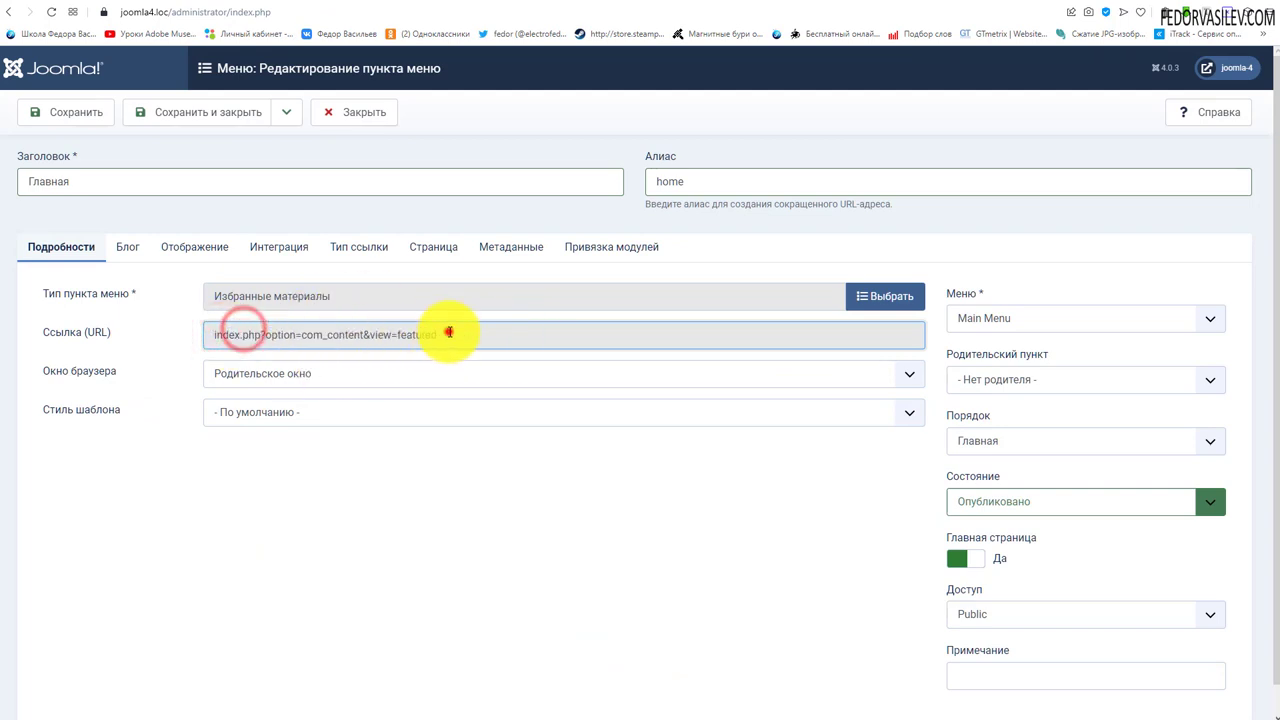
pyautogui.moveTo(455, 334); pyautogui.dragTo(313, 335)
pyautogui.click(220, 568)
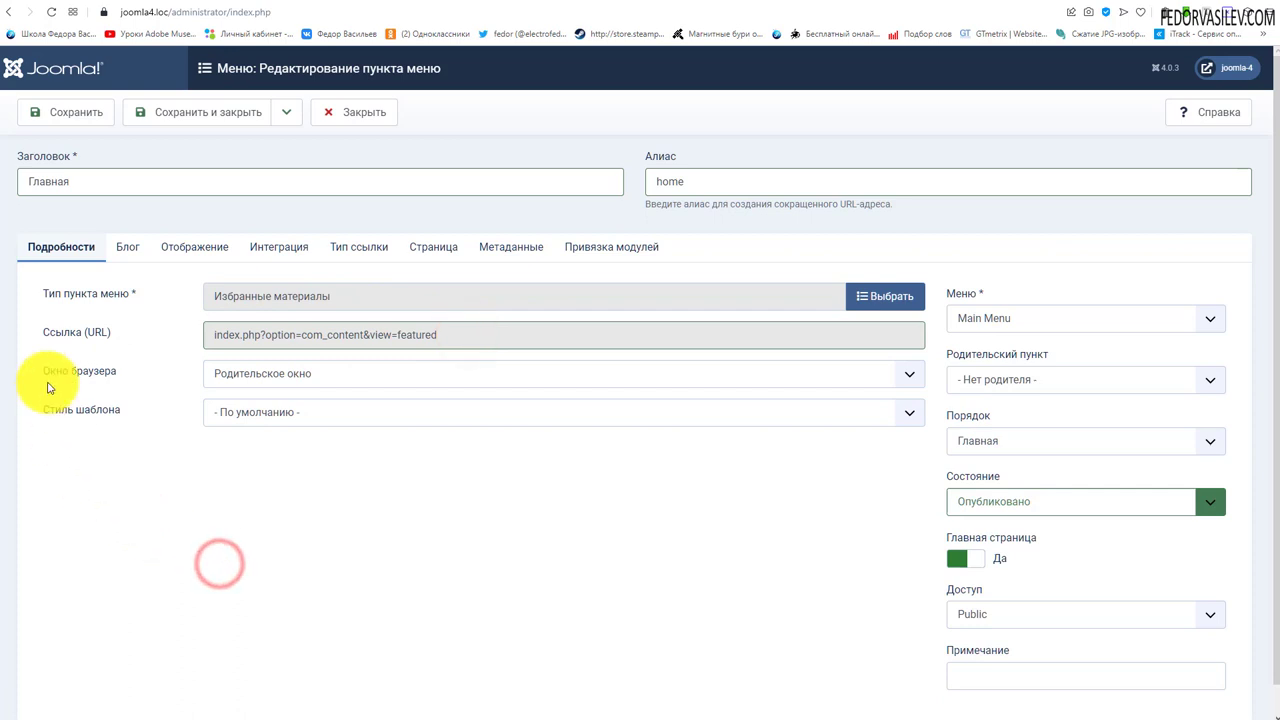
# Step: Set Окно браузера to Новое окно без элементов навигации and test the Главная link on the site, closing the new window
pyautogui.click(270, 383)
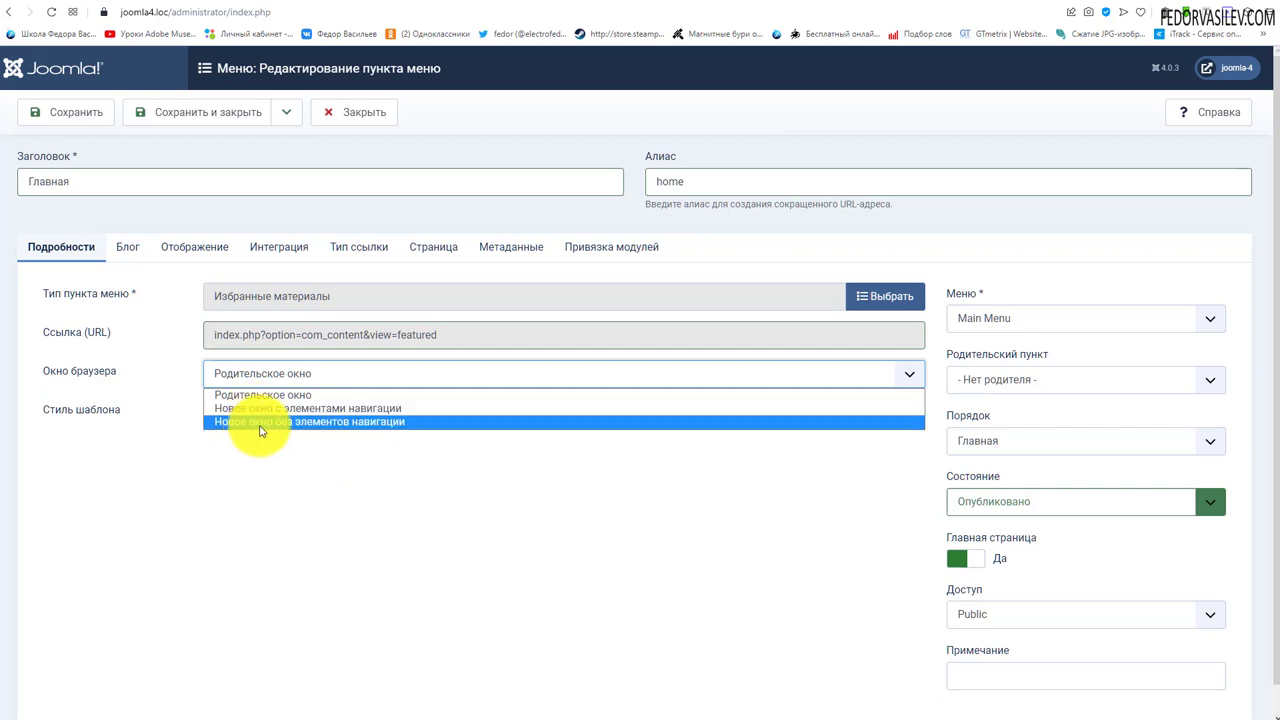
pyautogui.click(260, 422)
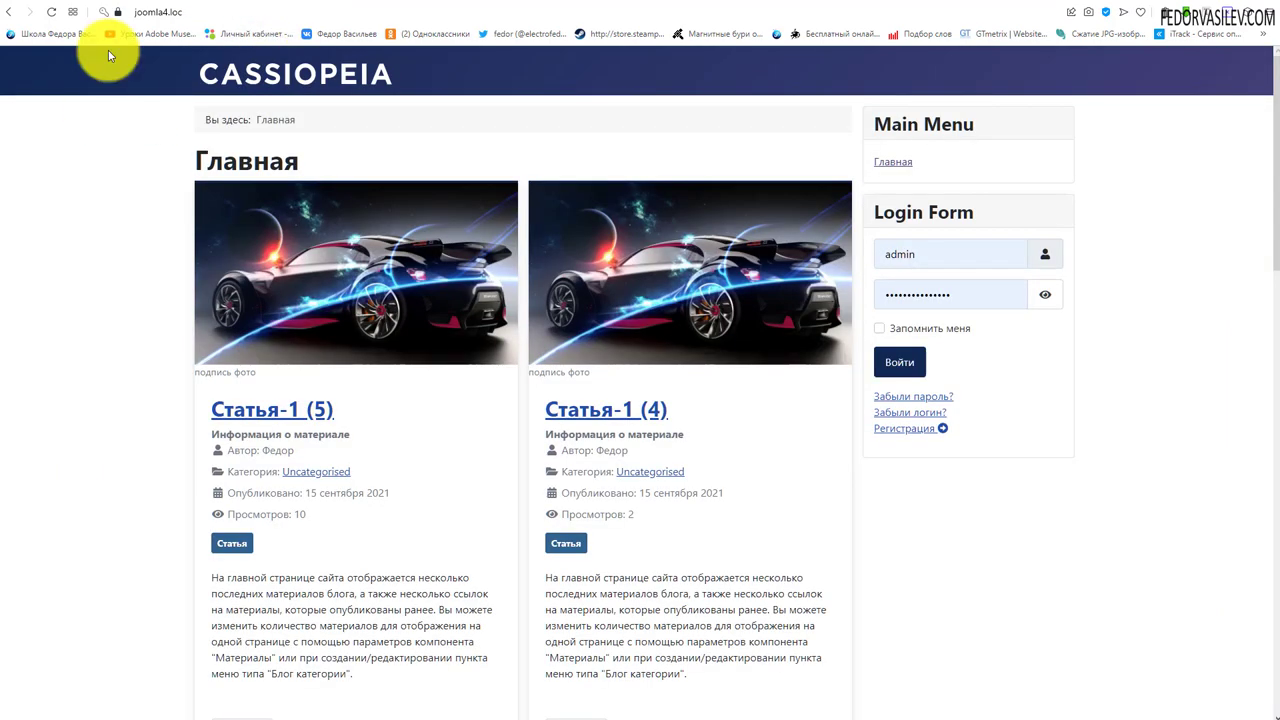
pyautogui.click(890, 161)
pyautogui.moveTo(323, 88); pyautogui.dragTo(651, 67)
pyautogui.scroll(-4, 645, 268)
pyautogui.scroll(-7, 646, 268)
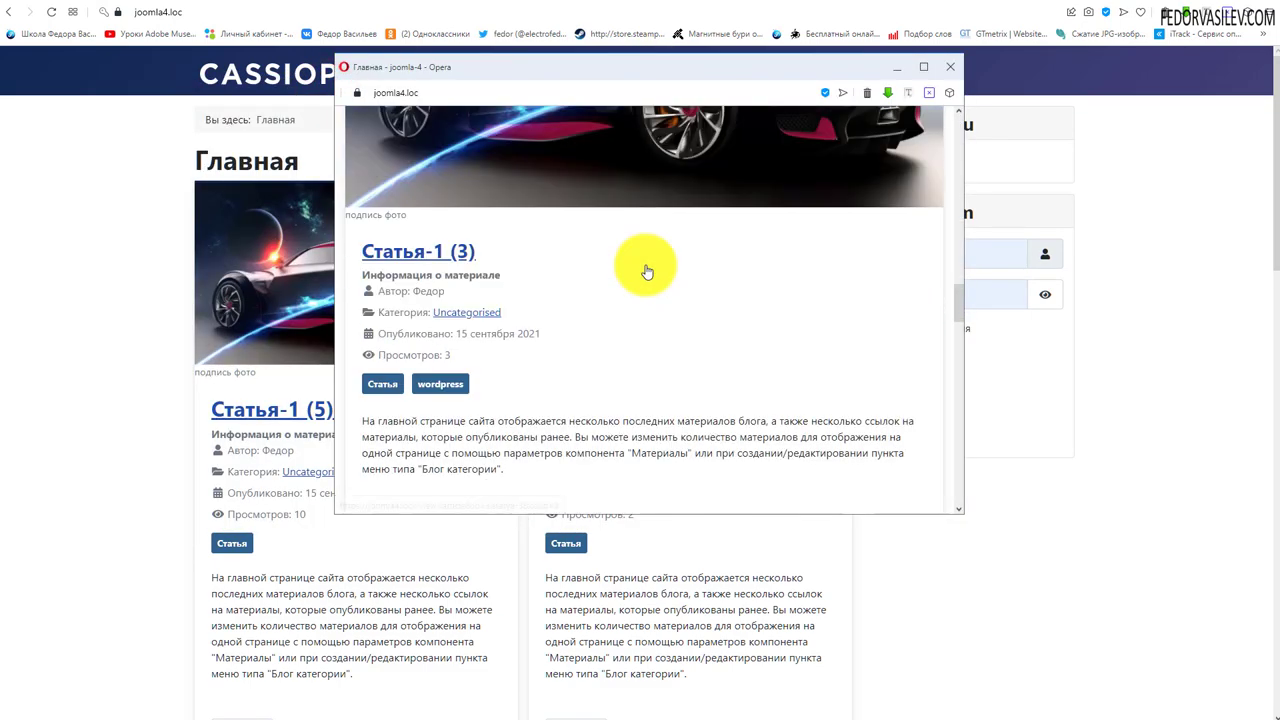
pyautogui.scroll(2, 643, 275)
pyautogui.click(941, 66)
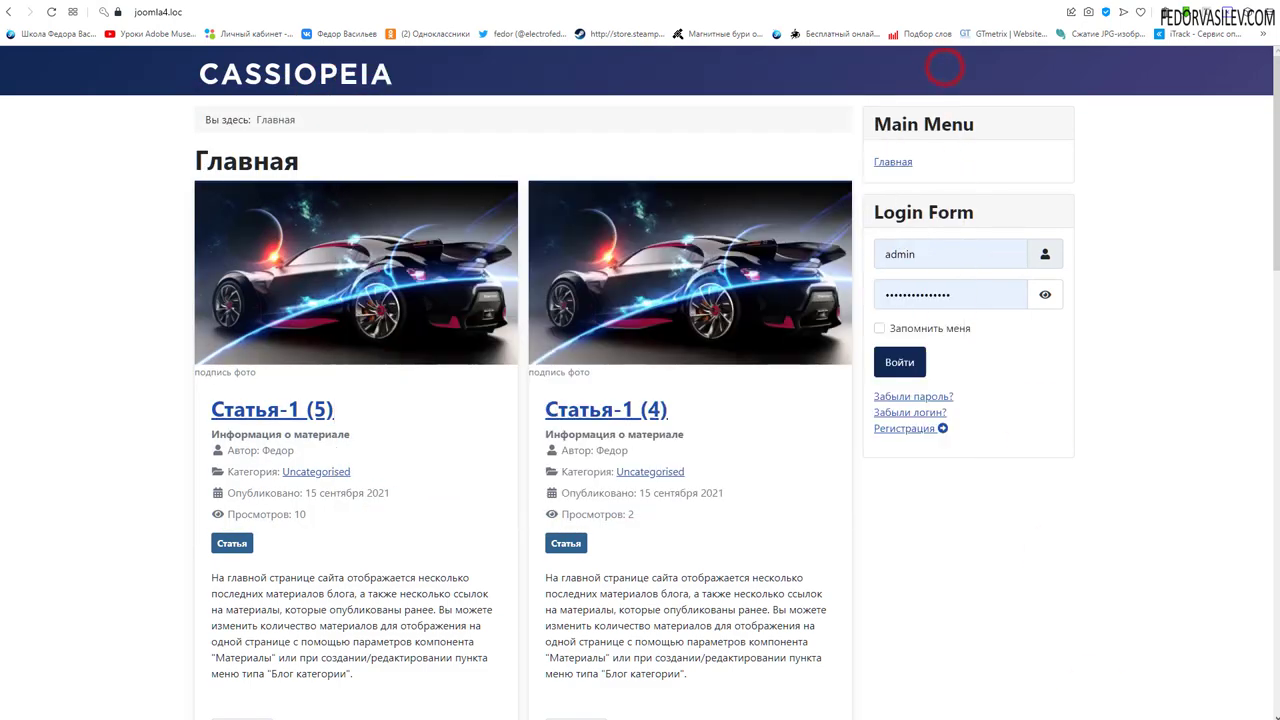
# Step: Return Окно браузера to Родительское окно in the saved menu item and test the Главная link on the site again
pyautogui.hotkey('ctrl', 'Tab')
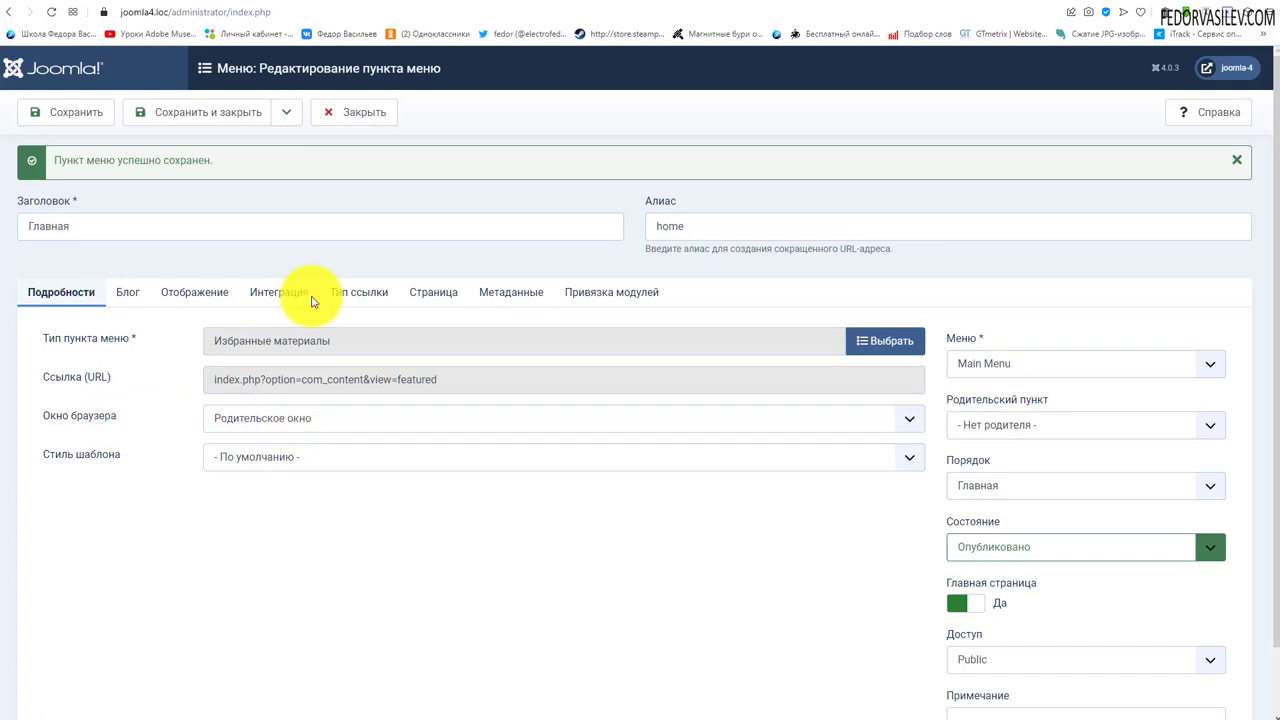
pyautogui.hotkey('ctrl', 'Tab')
pyautogui.scroll(-3, 491, 277)
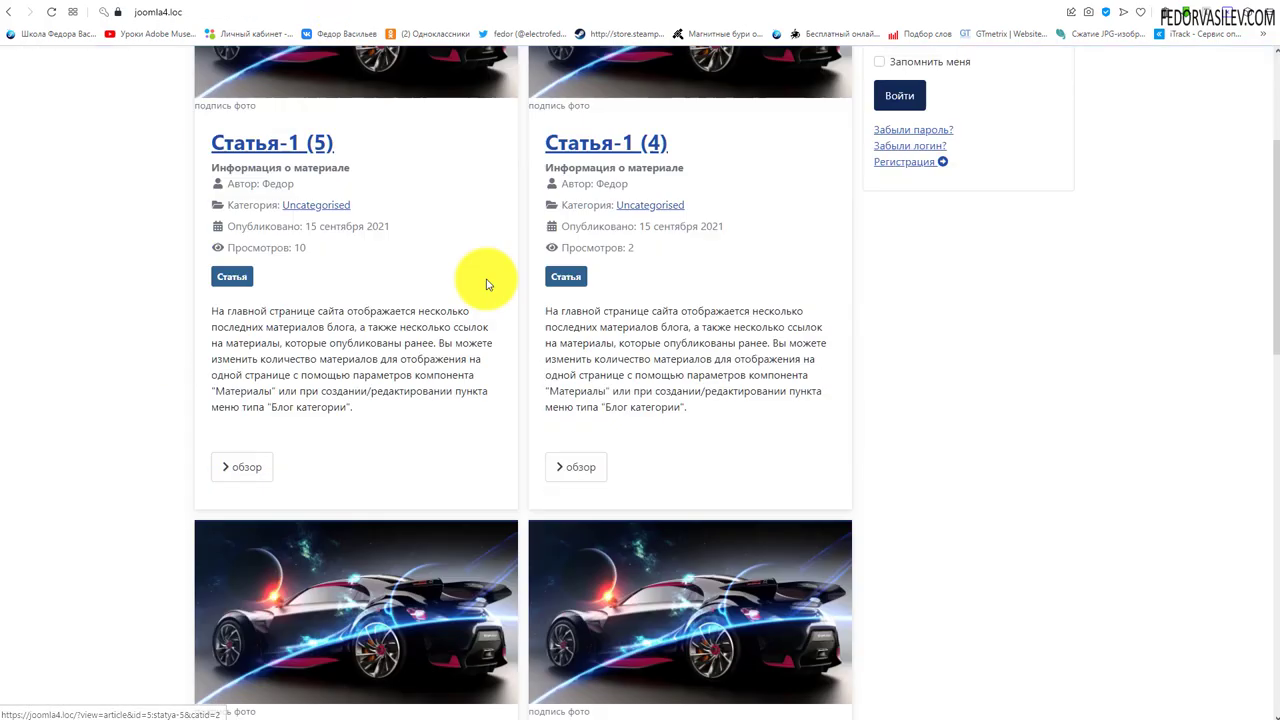
pyautogui.scroll(3, 623, 194)
pyautogui.click(889, 166)
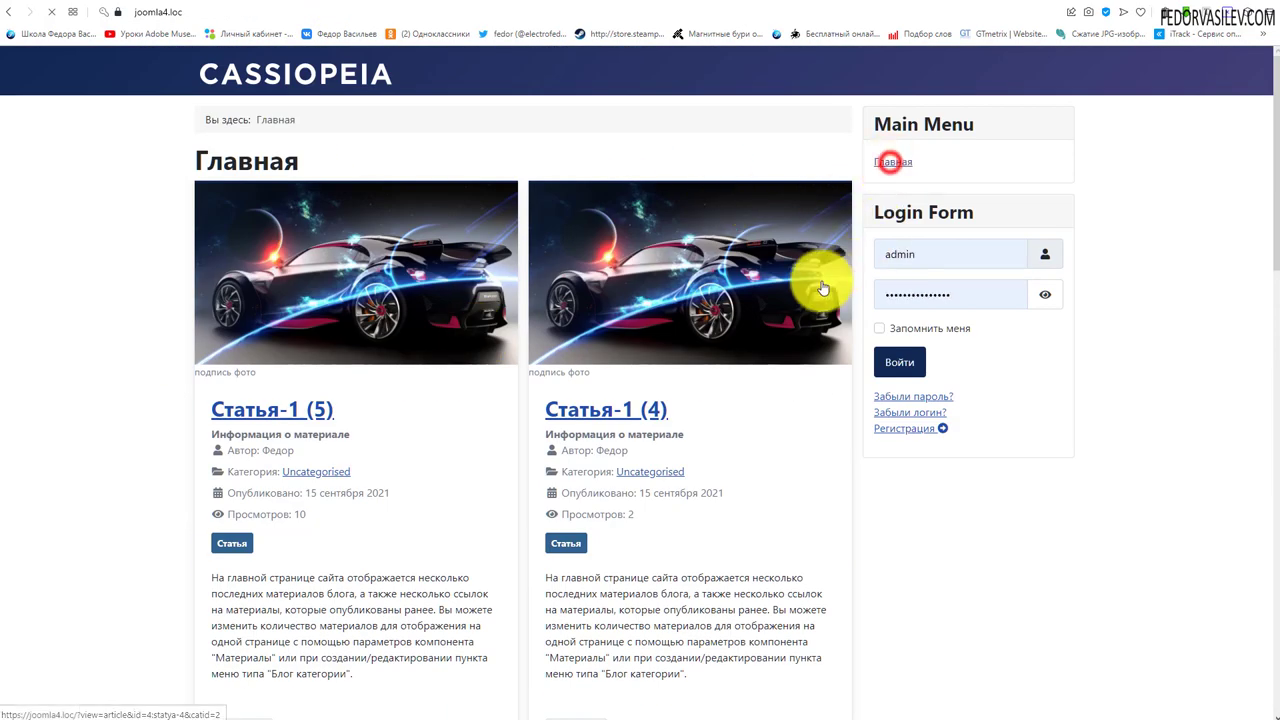
pyautogui.scroll(-5, 429, 389)
pyautogui.scroll(5, 184, 176)
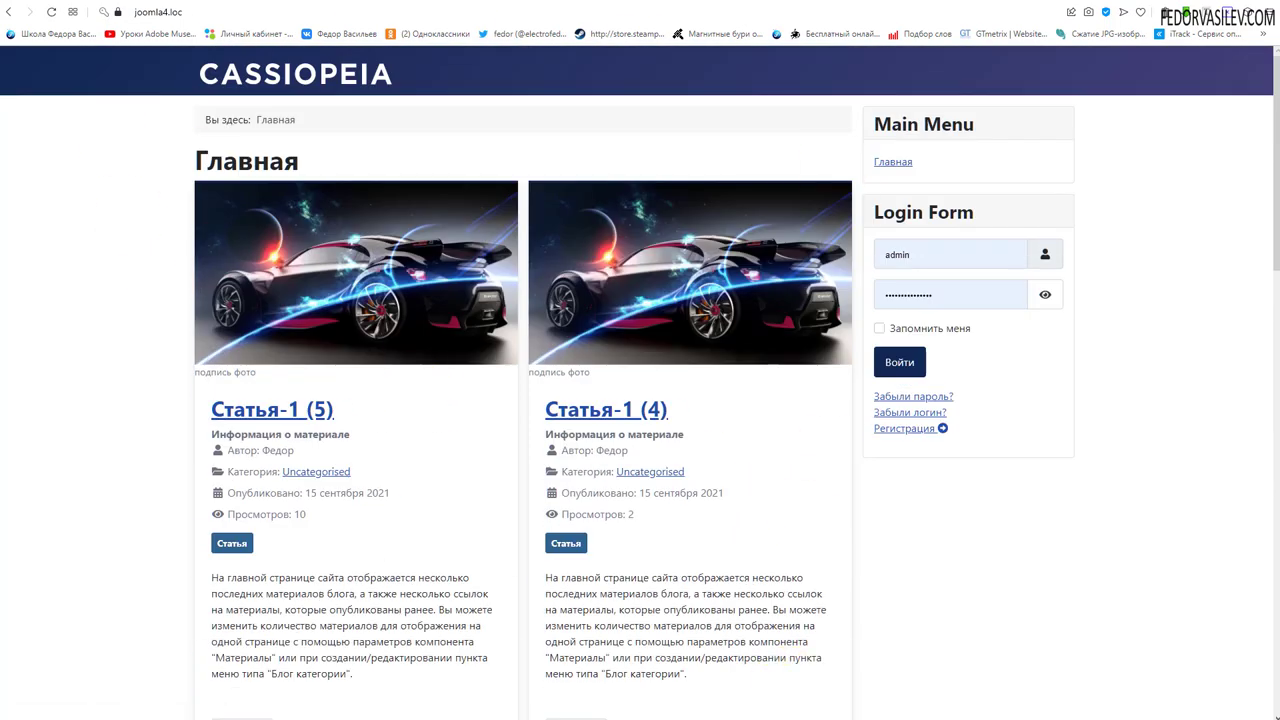
# Step: Examine the Стиль шаблона choices for the Главная menu item, leaving - По умолчанию - selected
pyautogui.hotkey('ctrl', 'Tab')
pyautogui.click(282, 465)
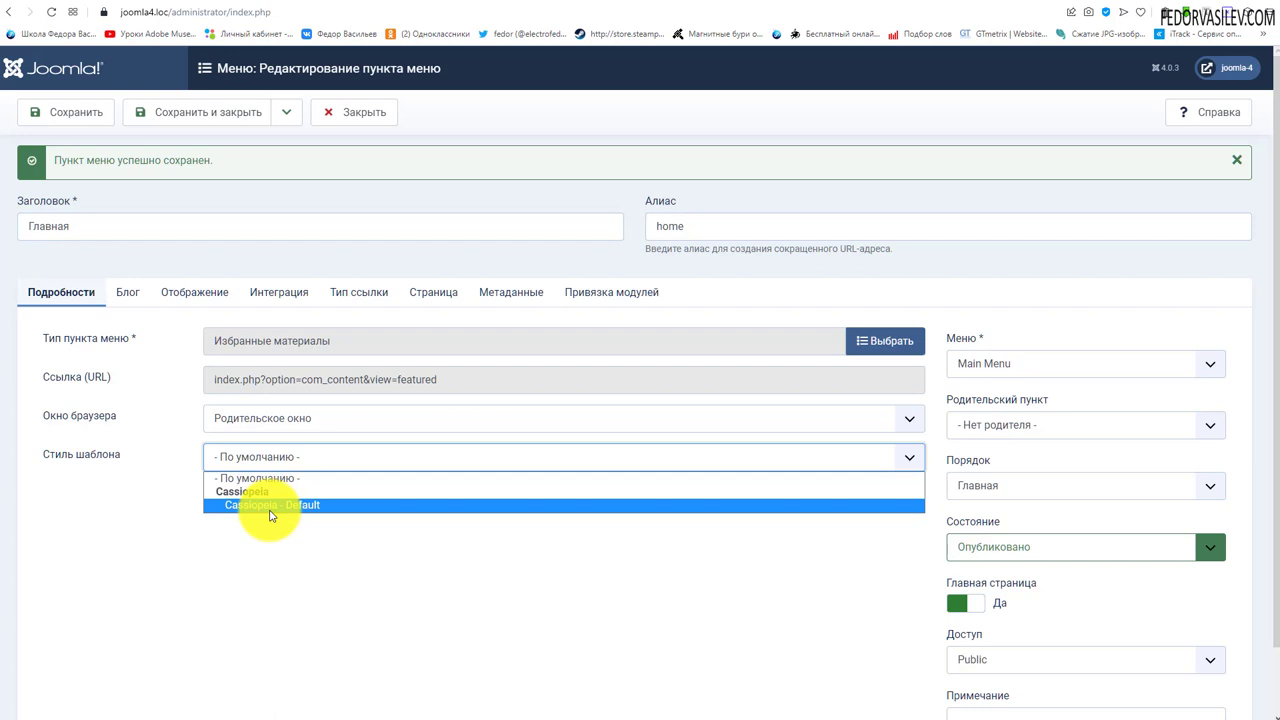
pyautogui.click(282, 588)
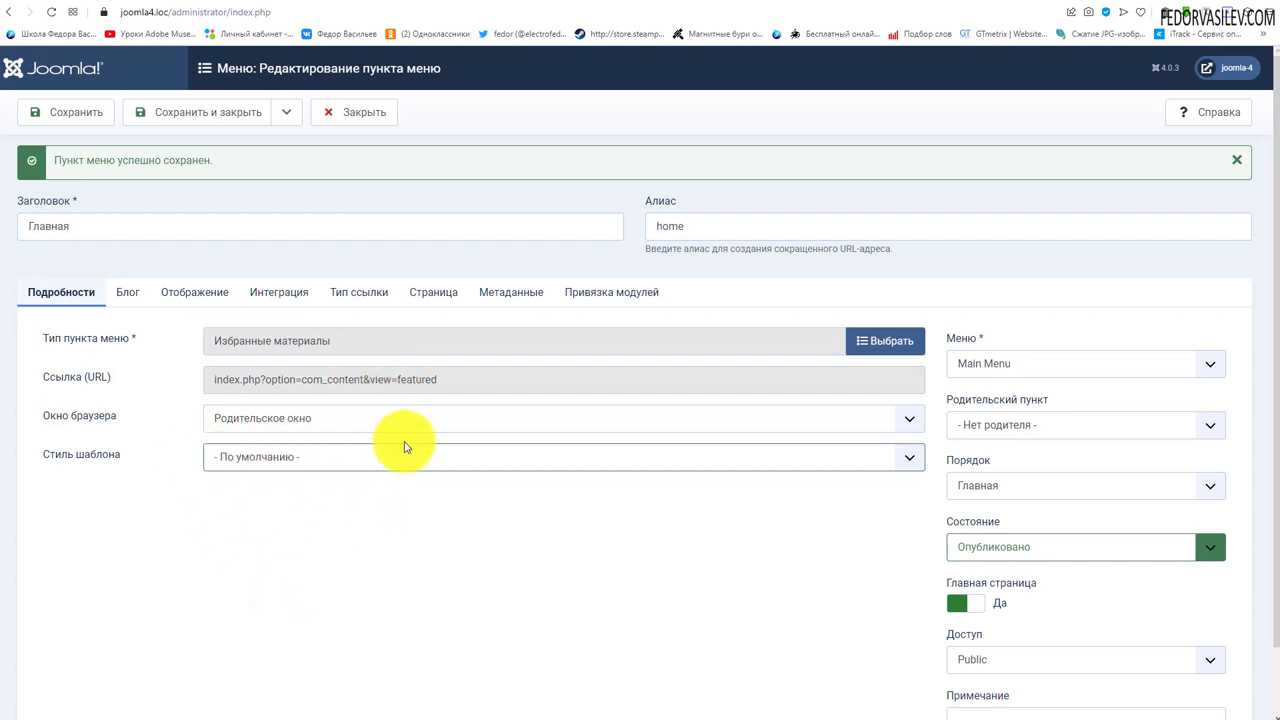
pyautogui.click(324, 460)
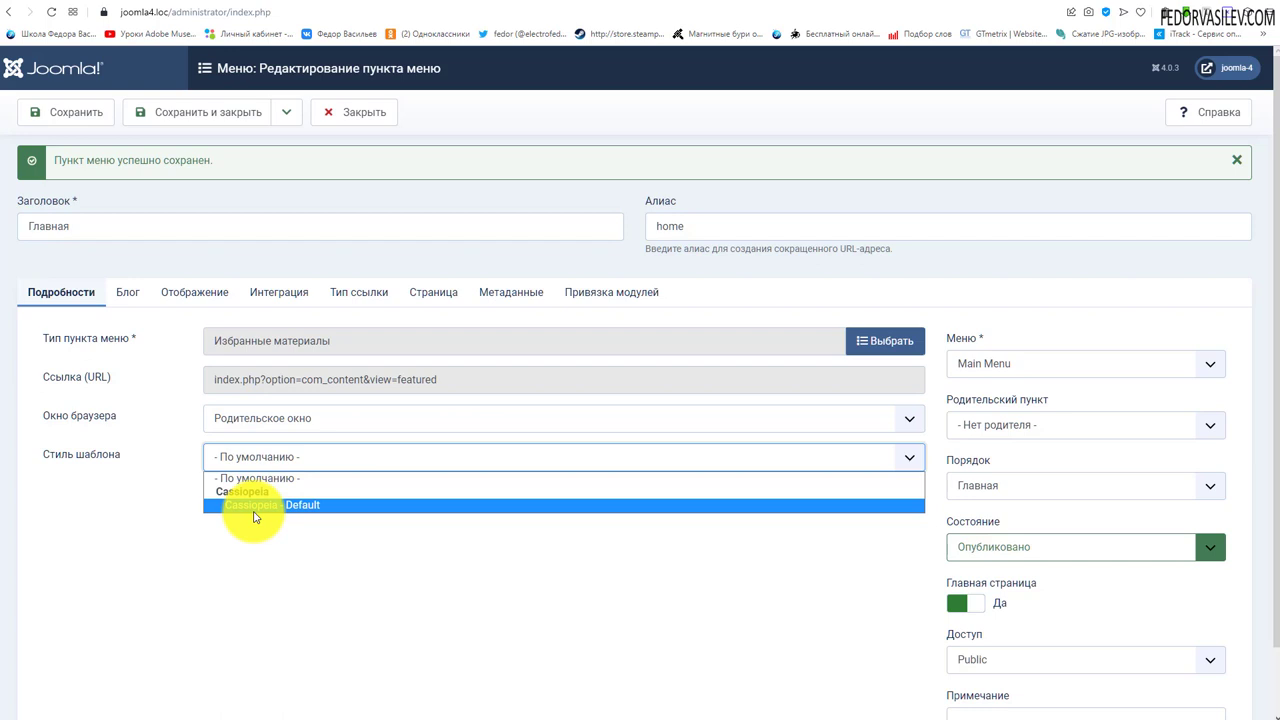
pyautogui.click(229, 457)
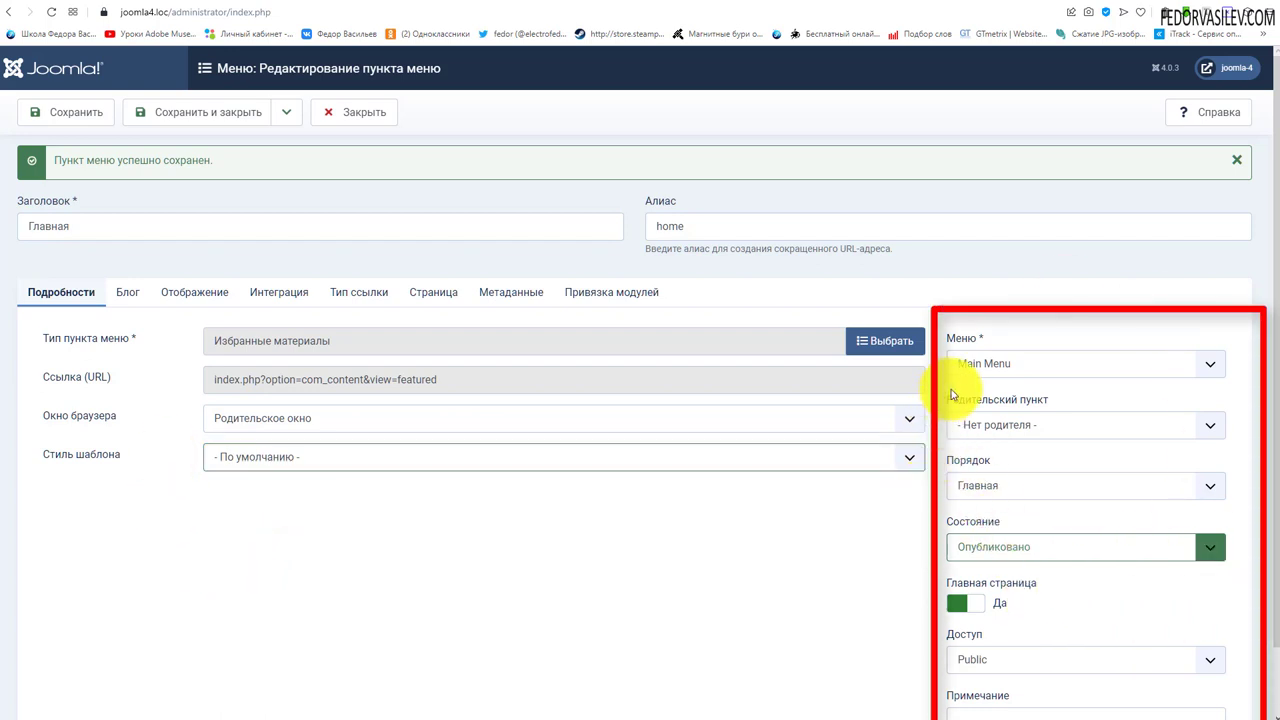
# Step: Examine the Меню choices for the Главная menu item, leaving Main Menu selected
pyautogui.click(988, 364)
pyautogui.click(1067, 318)
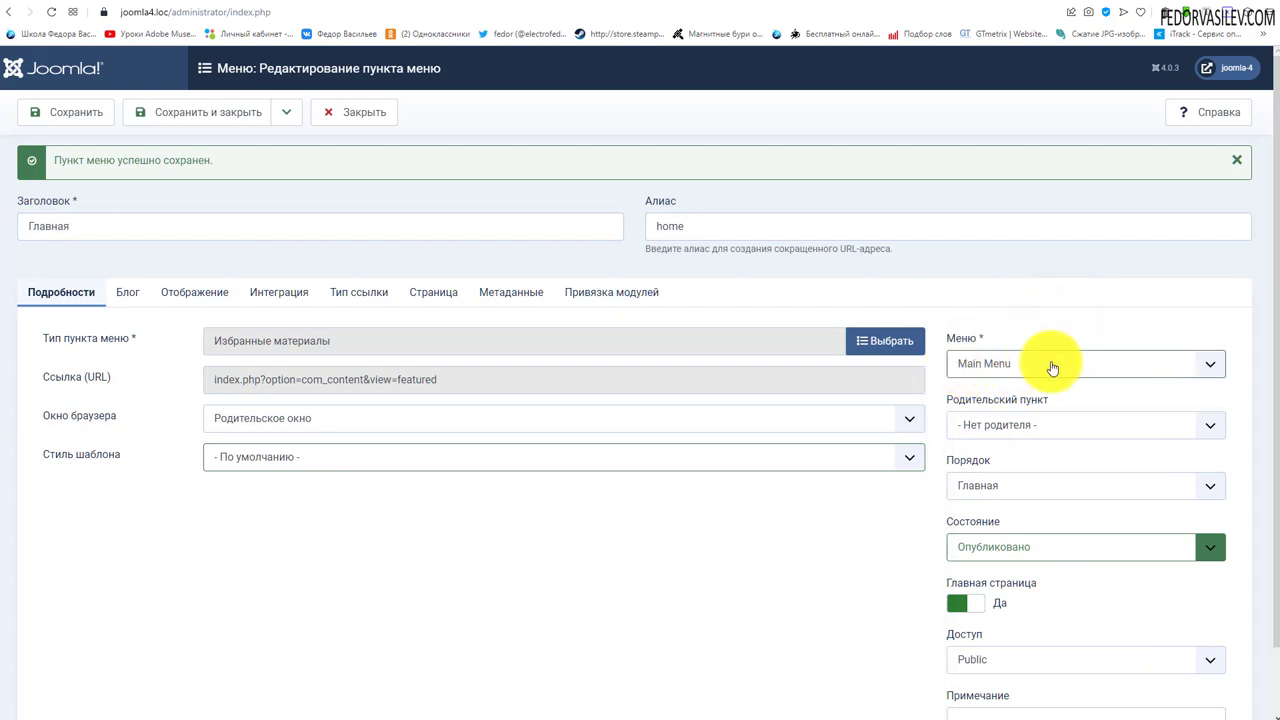
pyautogui.click(1022, 361)
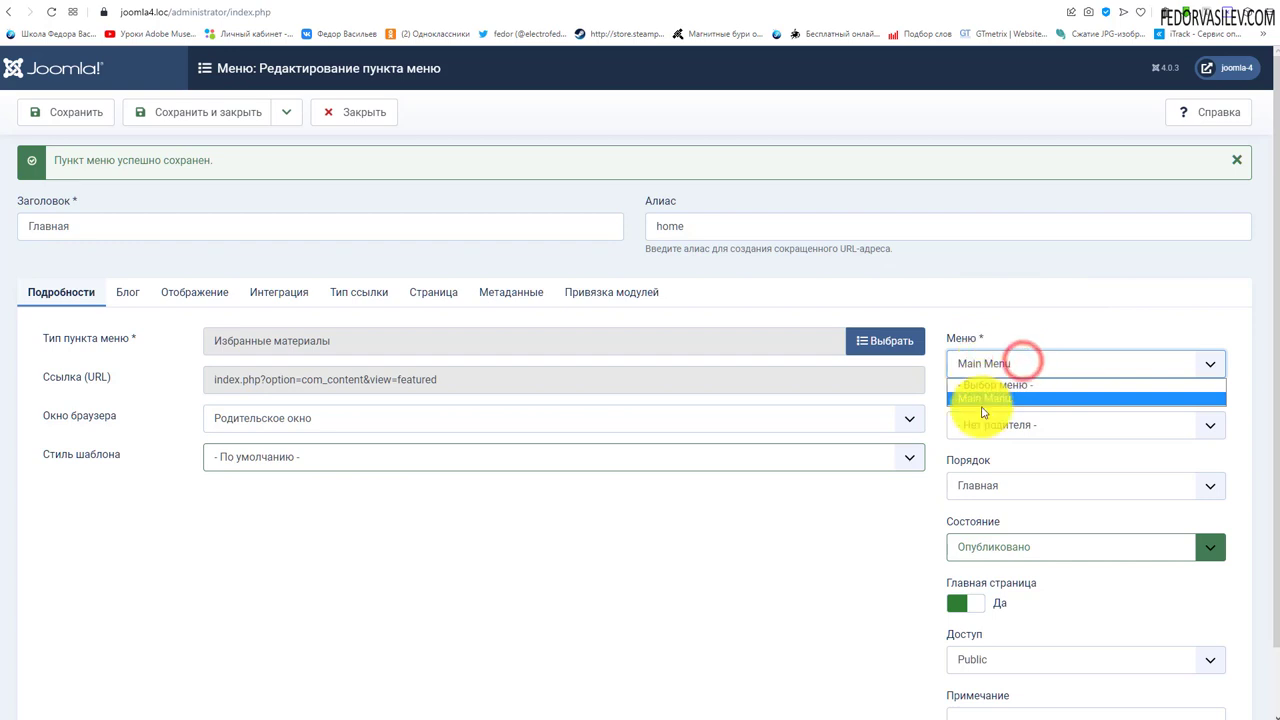
pyautogui.click(1021, 321)
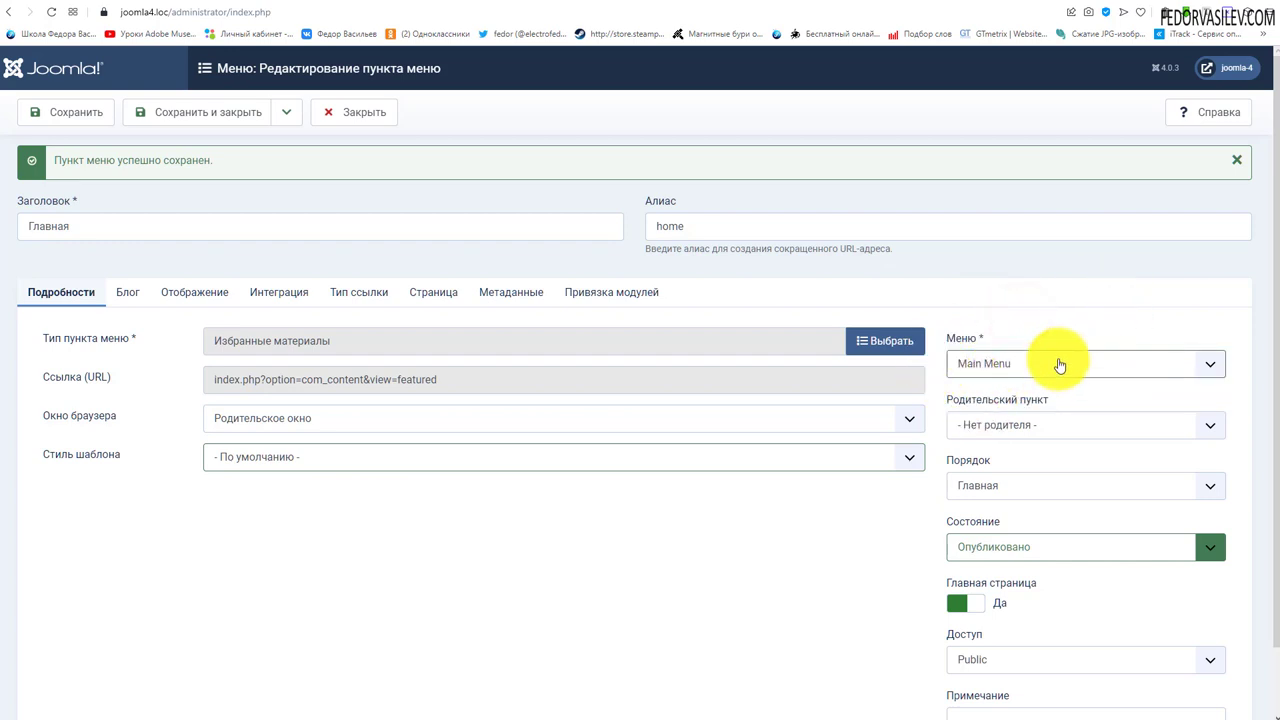
pyautogui.click(1006, 363)
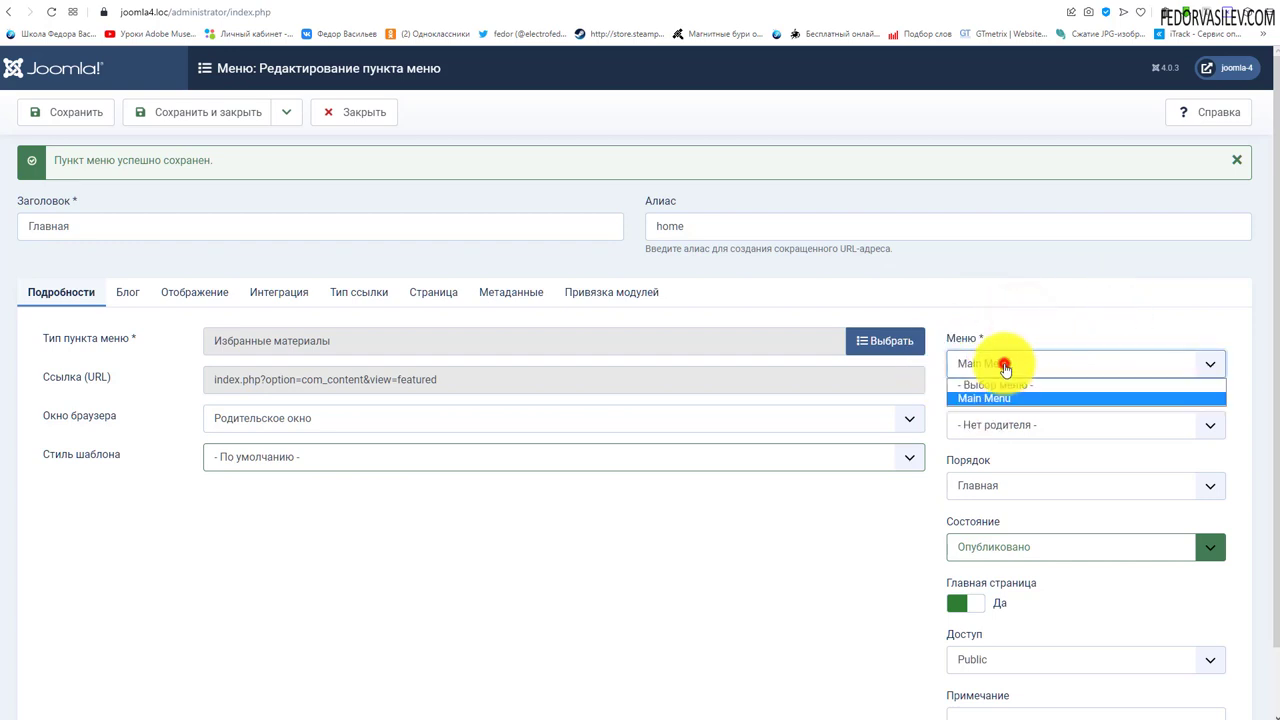
pyautogui.click(1056, 288)
# Step: Examine the Родительский пункт and Порядок choices, leaving - Нет родителя - and Главная selected
pyautogui.click(1070, 414)
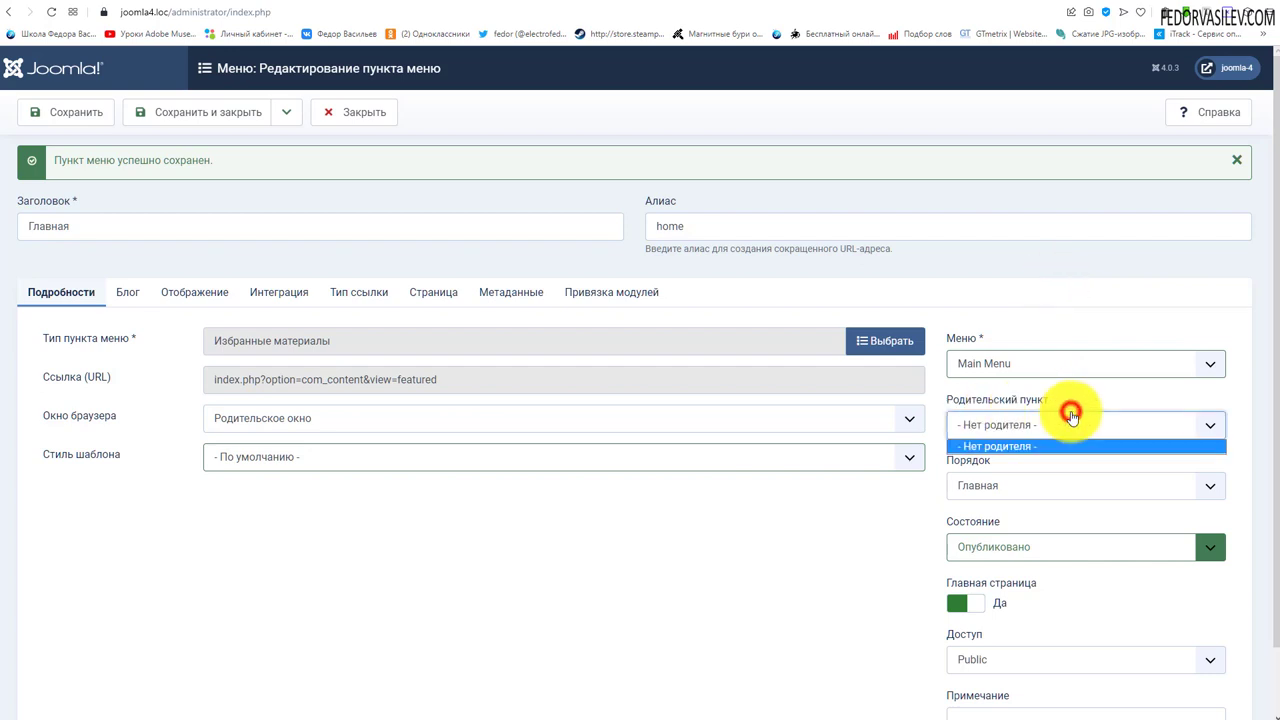
pyautogui.click(914, 532)
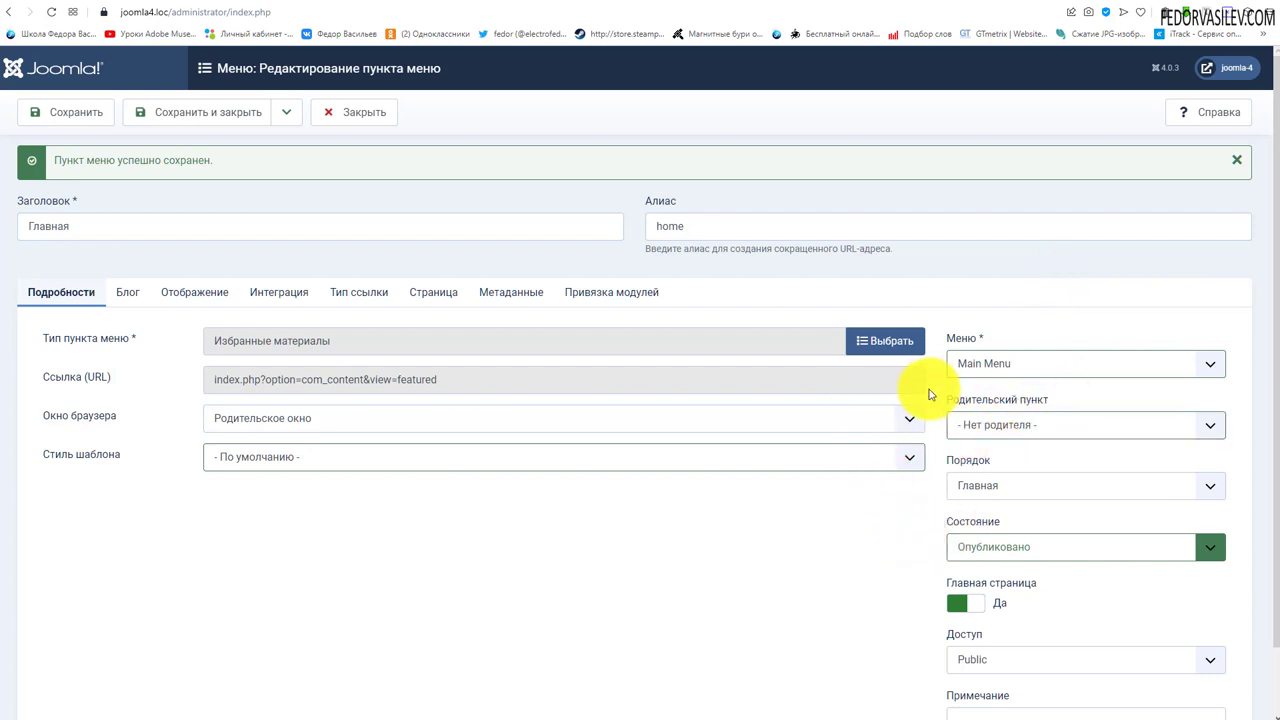
pyautogui.click(1004, 427)
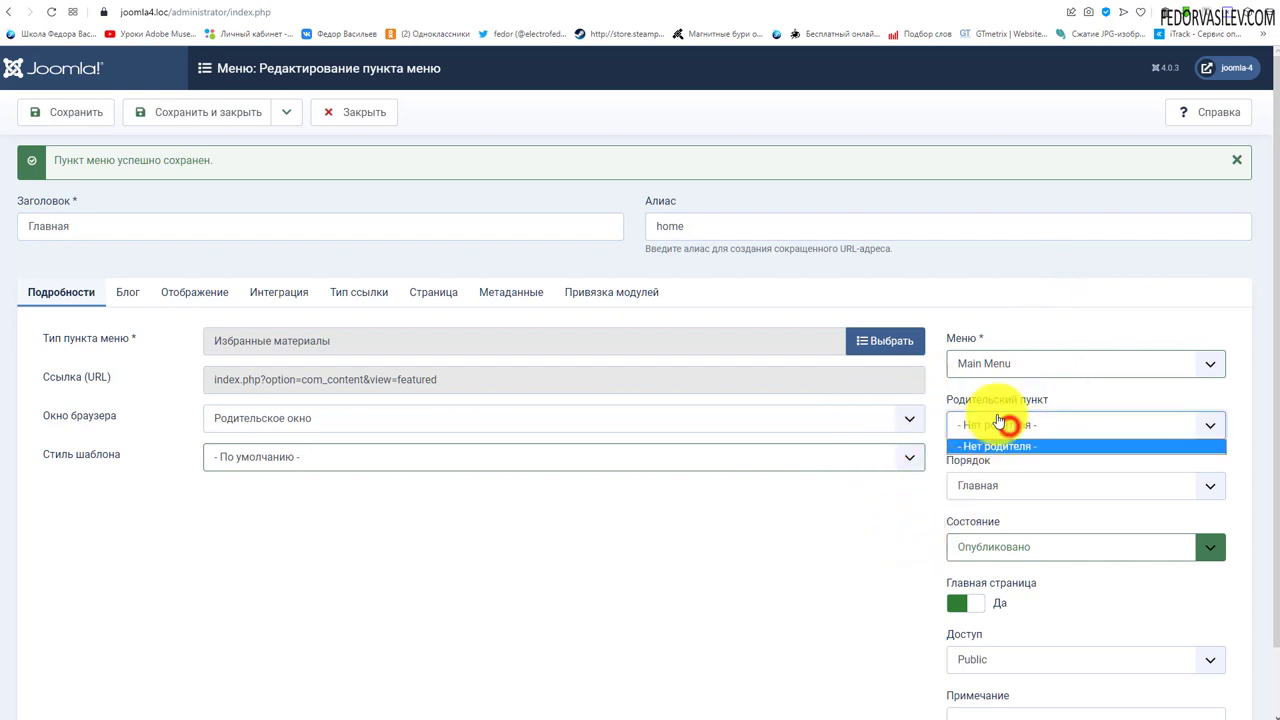
pyautogui.click(878, 562)
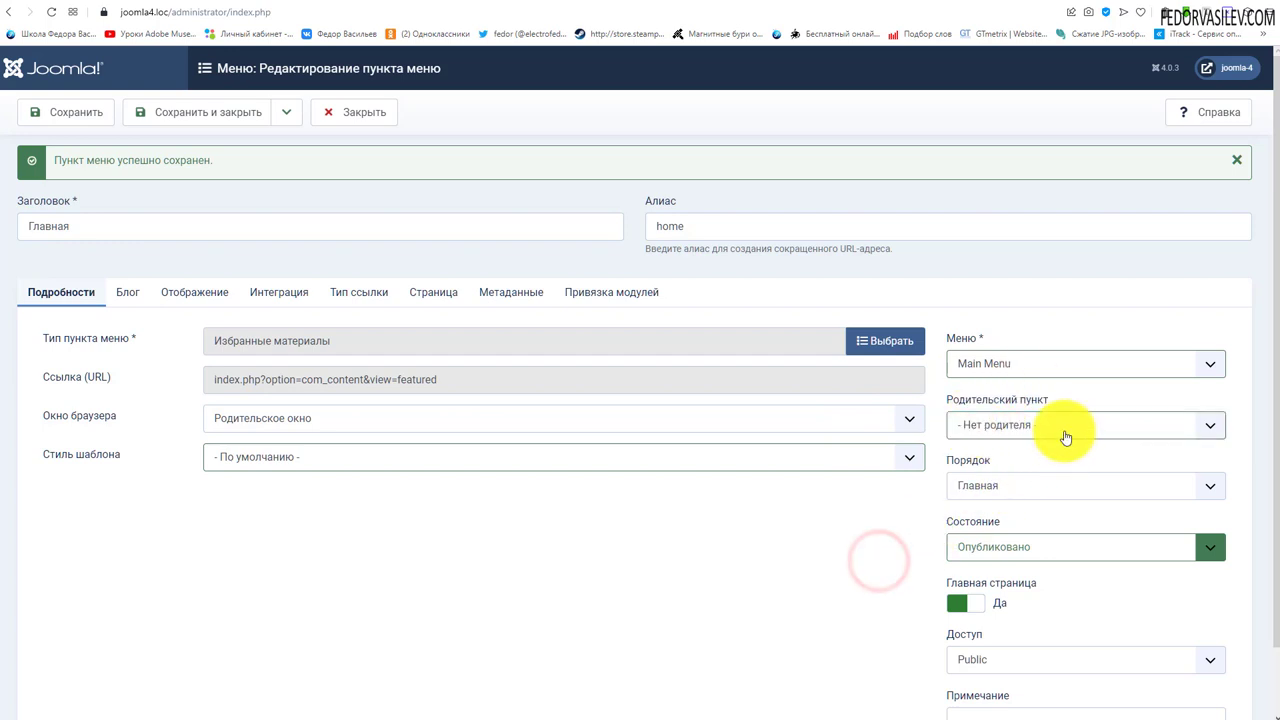
pyautogui.scroll(-1, 1066, 437)
pyautogui.click(972, 409)
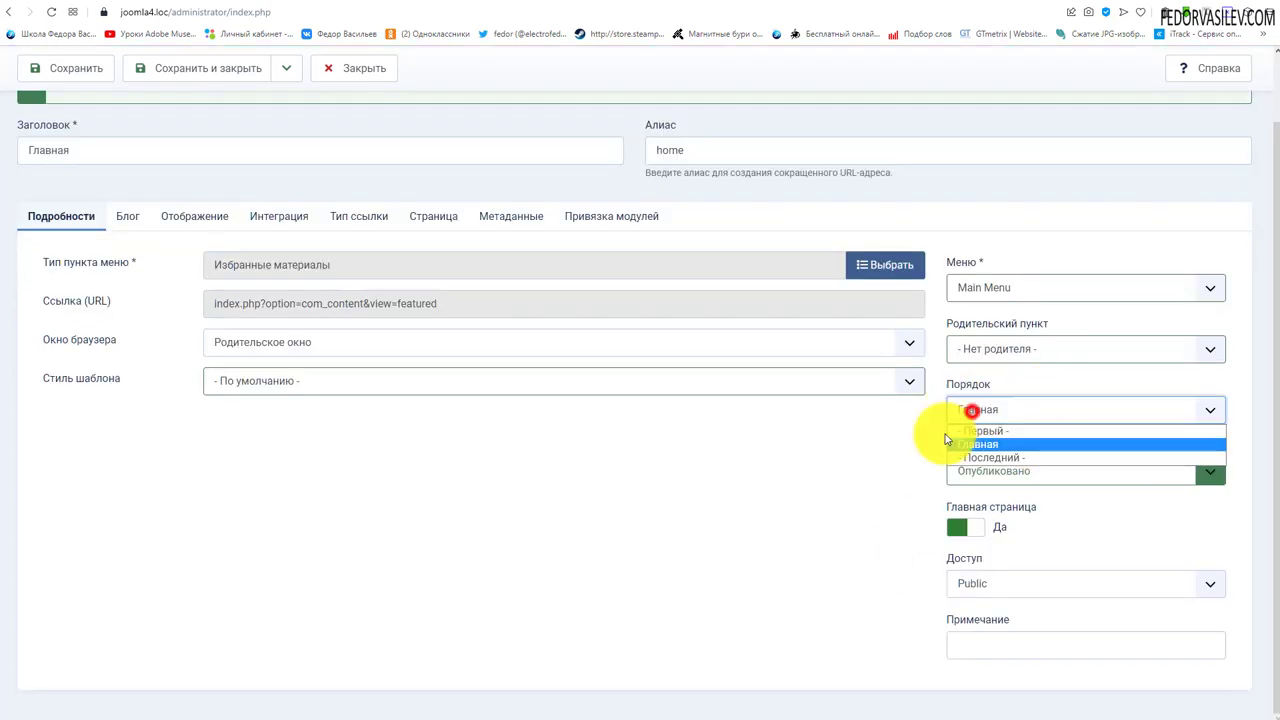
pyautogui.click(903, 444)
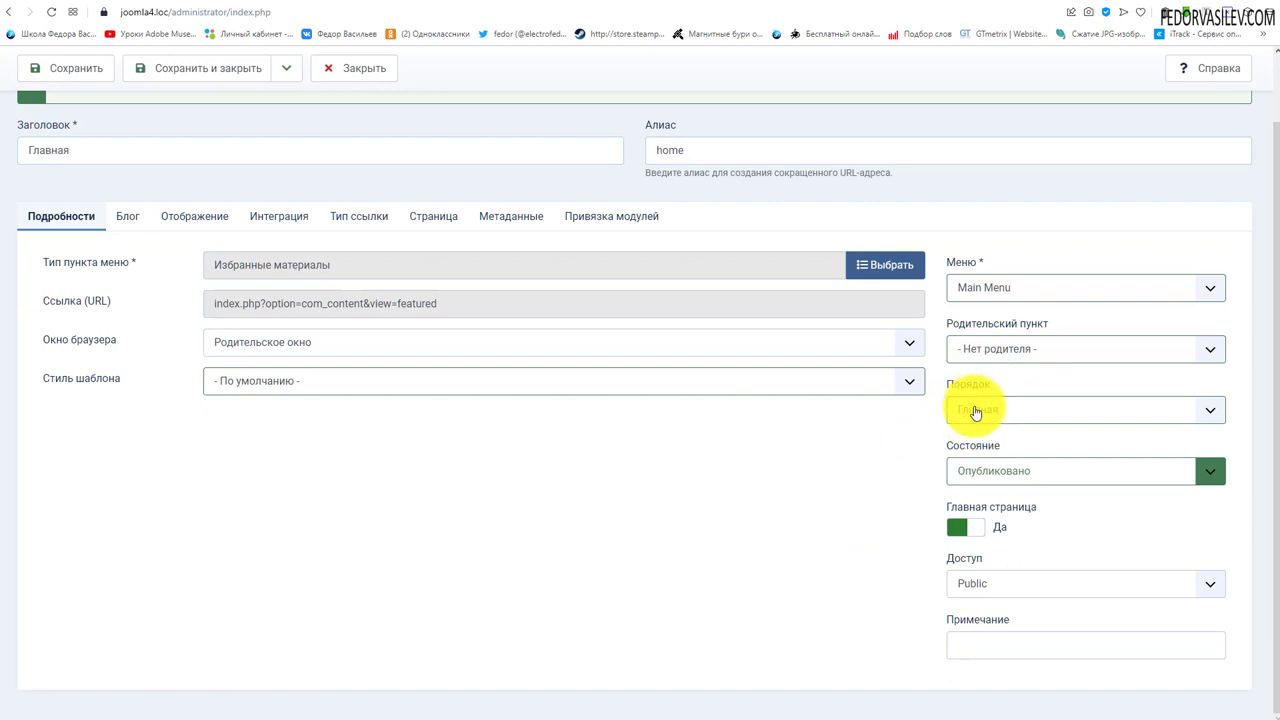
# Step: Examine the Состояние choices, leaving Опубликовано selected, and switch Главная страница to Нет and back to Да
pyautogui.click(995, 474)
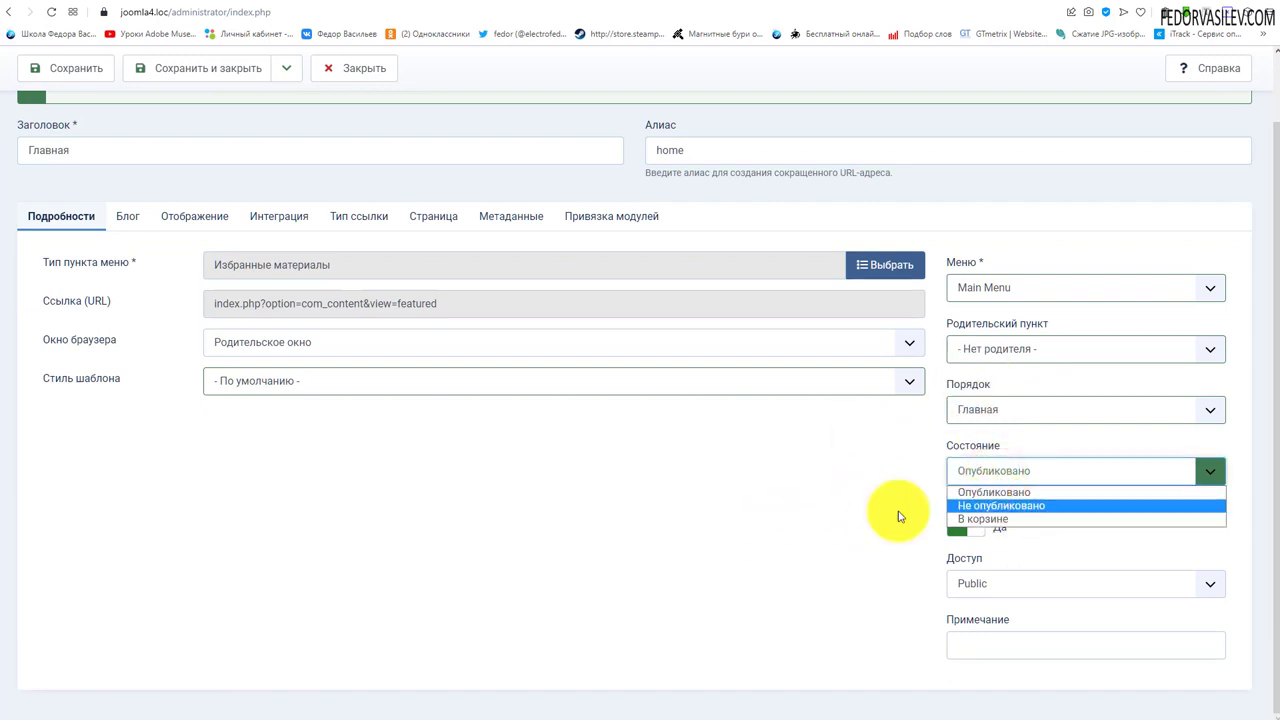
pyautogui.click(789, 509)
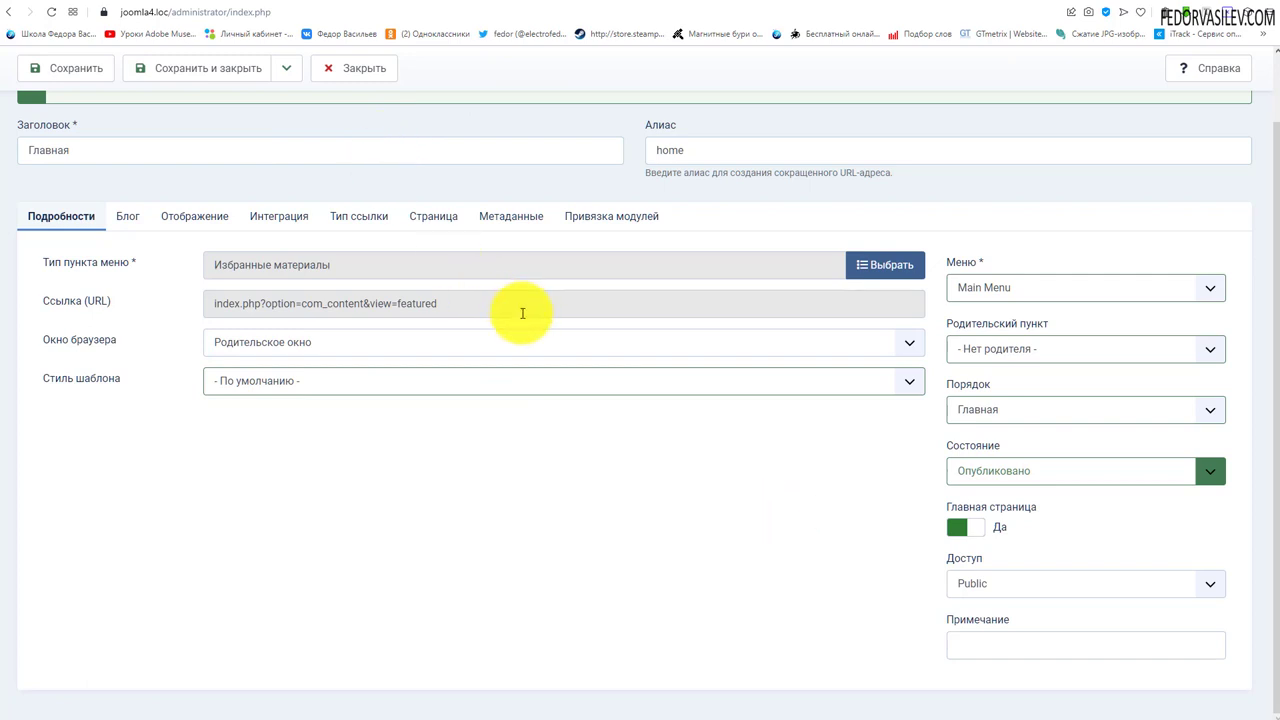
pyautogui.click(955, 533)
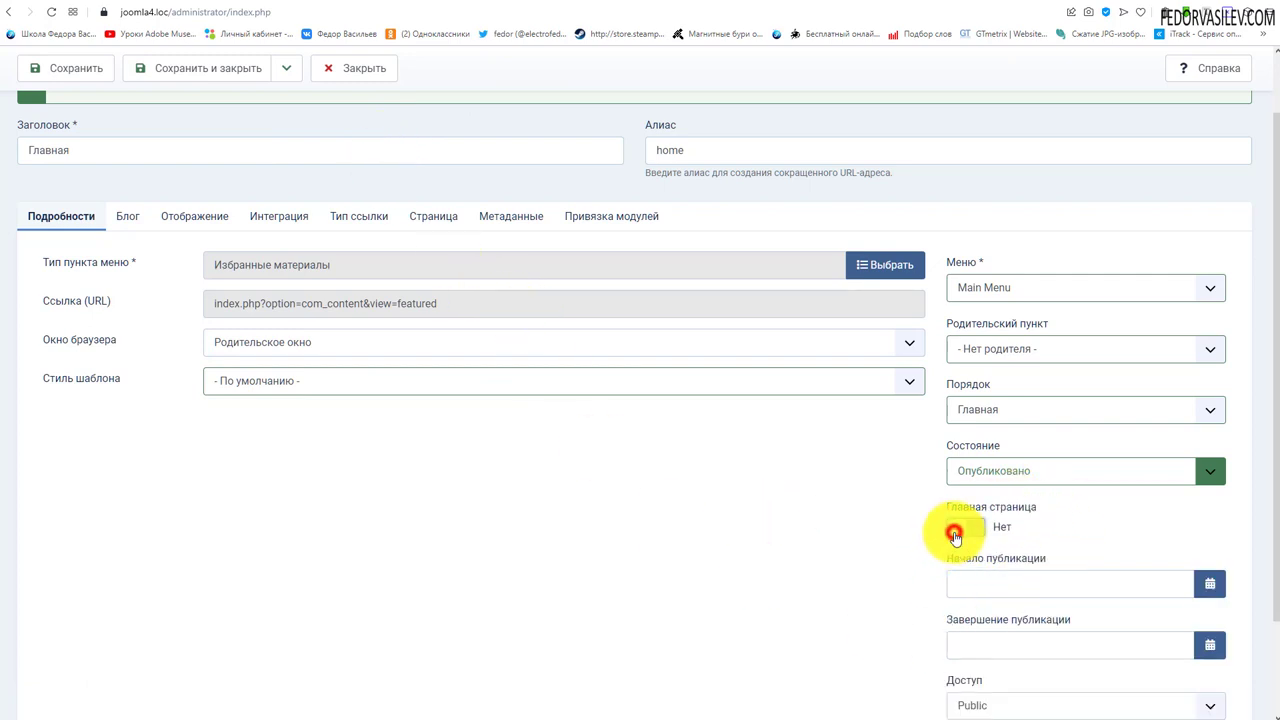
pyautogui.click(962, 533)
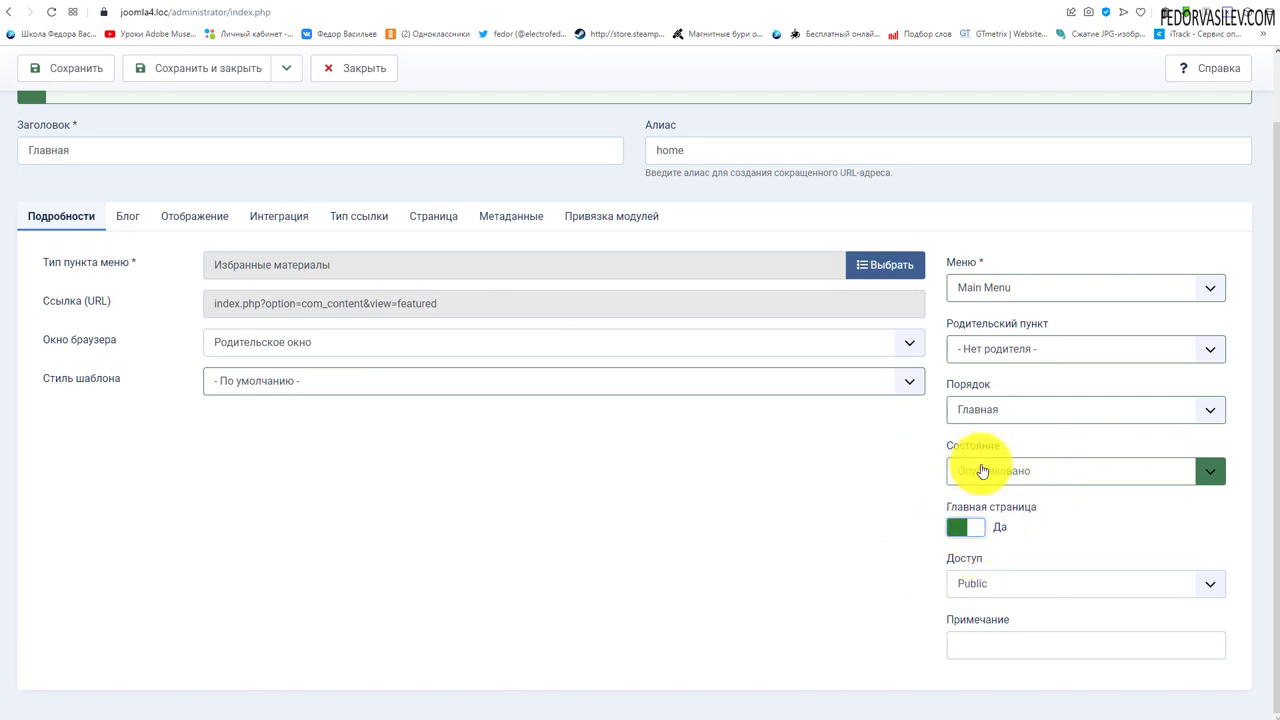
# Step: Examine the Доступ choices, leaving Public selected, and inspect the Примечание field without entering a note
pyautogui.click(980, 584)
pyautogui.click(978, 586)
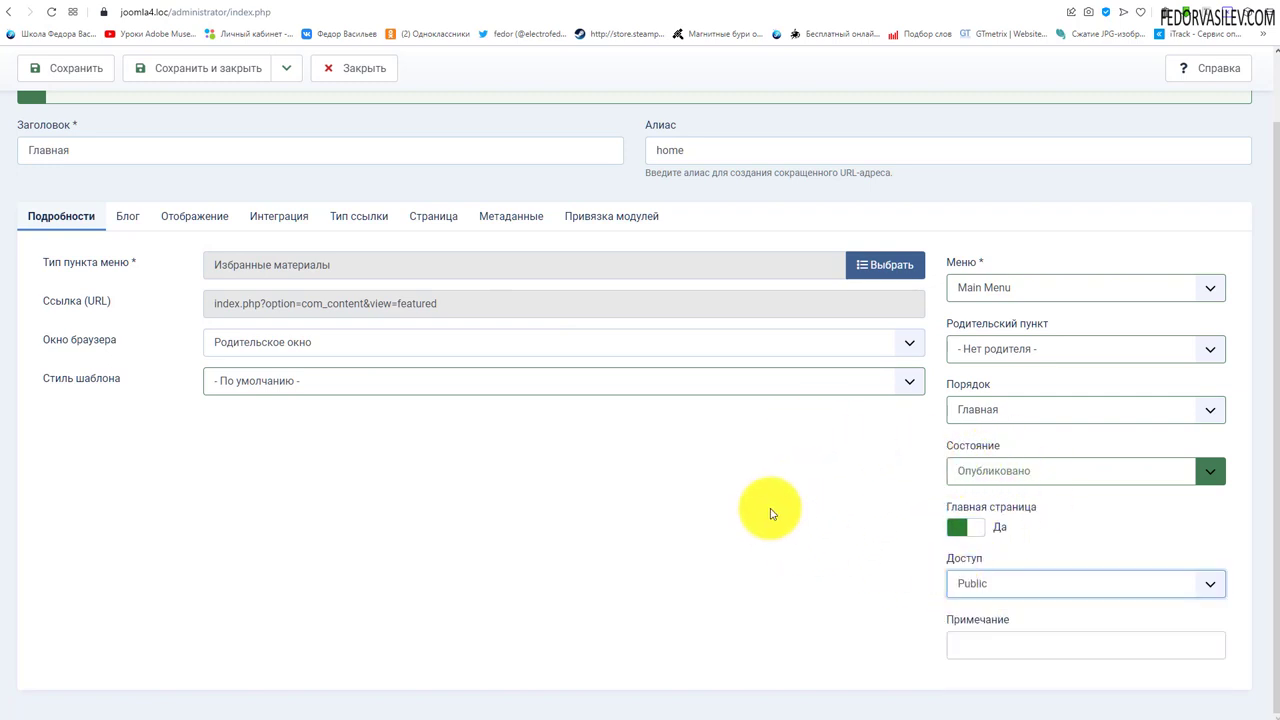
pyautogui.click(983, 588)
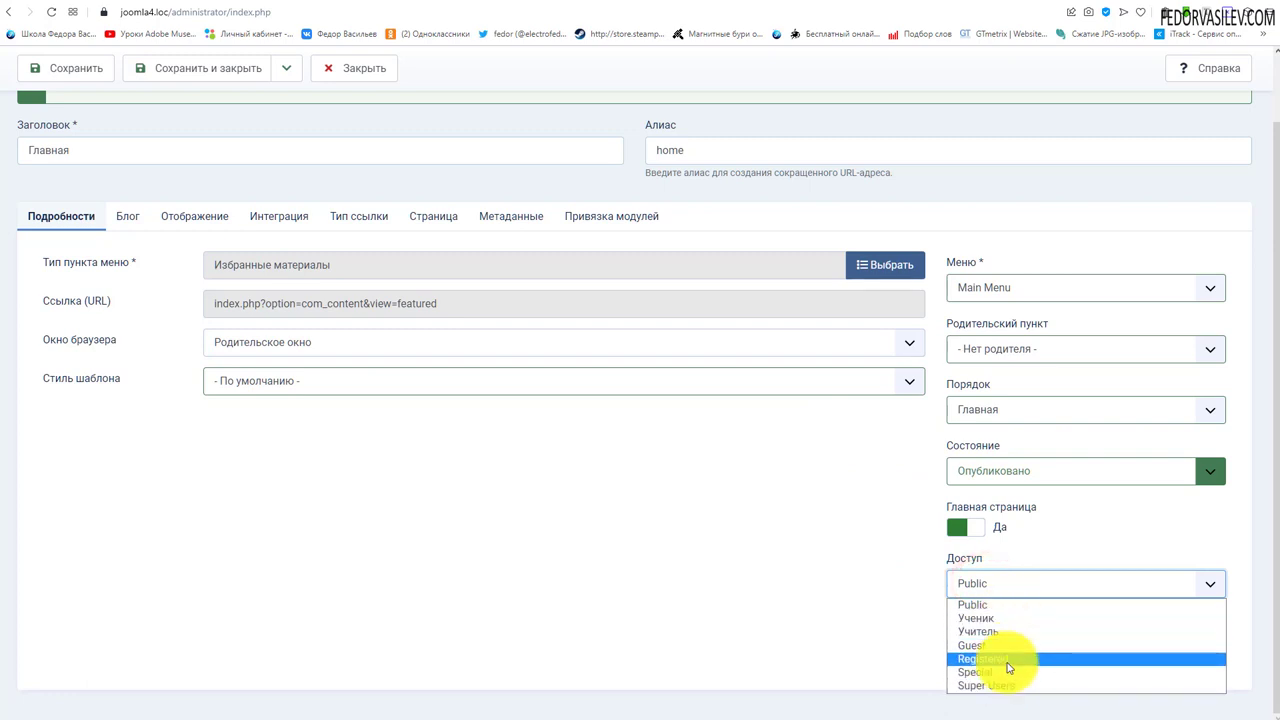
pyautogui.click(857, 614)
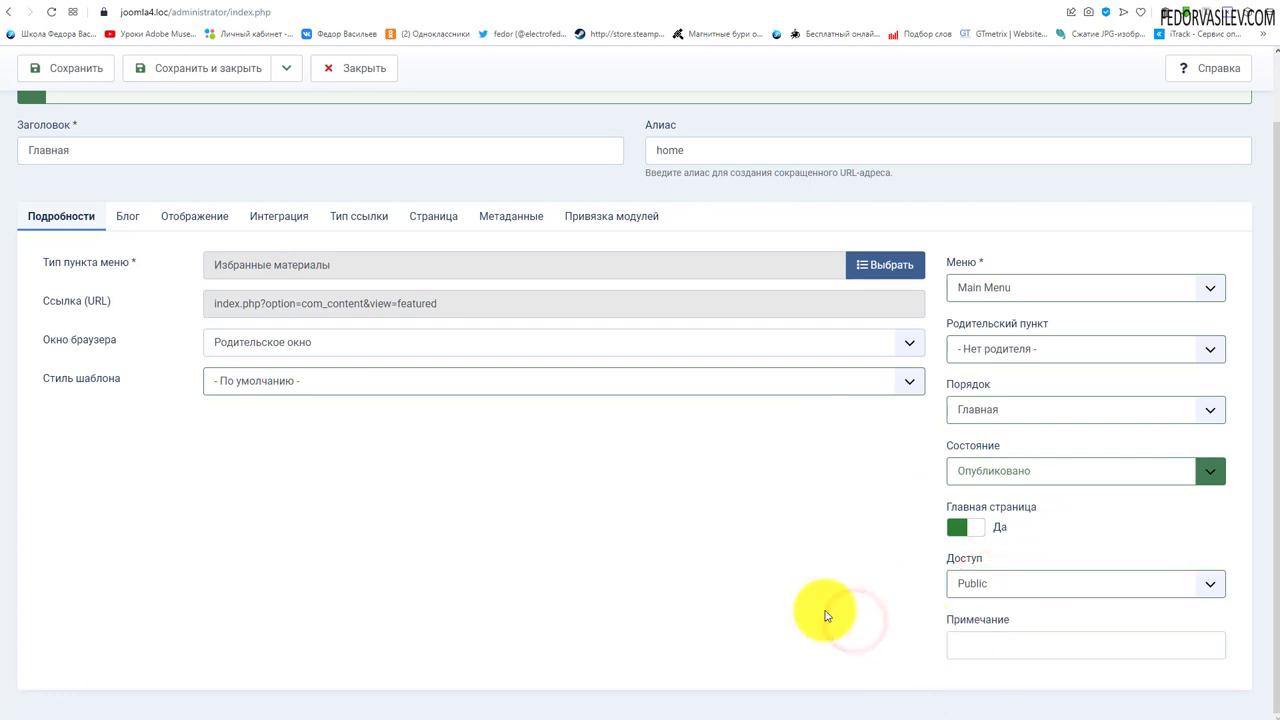
pyautogui.click(1040, 647)
pyautogui.click(824, 638)
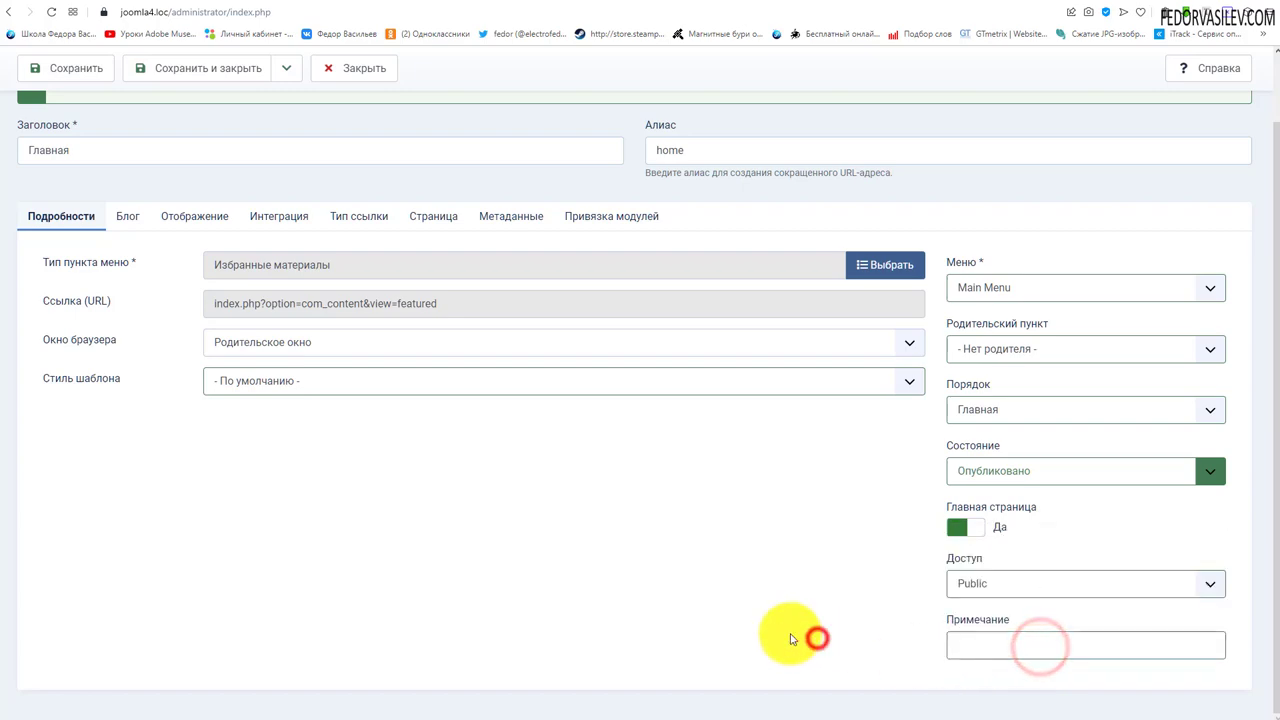
# Step: Examine the Блог settings of the Главная menu item, from Категории to Результат разбиения на страницы
pyautogui.scroll(1, 430, 497)
pyautogui.click(127, 292)
pyautogui.scroll(-2, 780, 432)
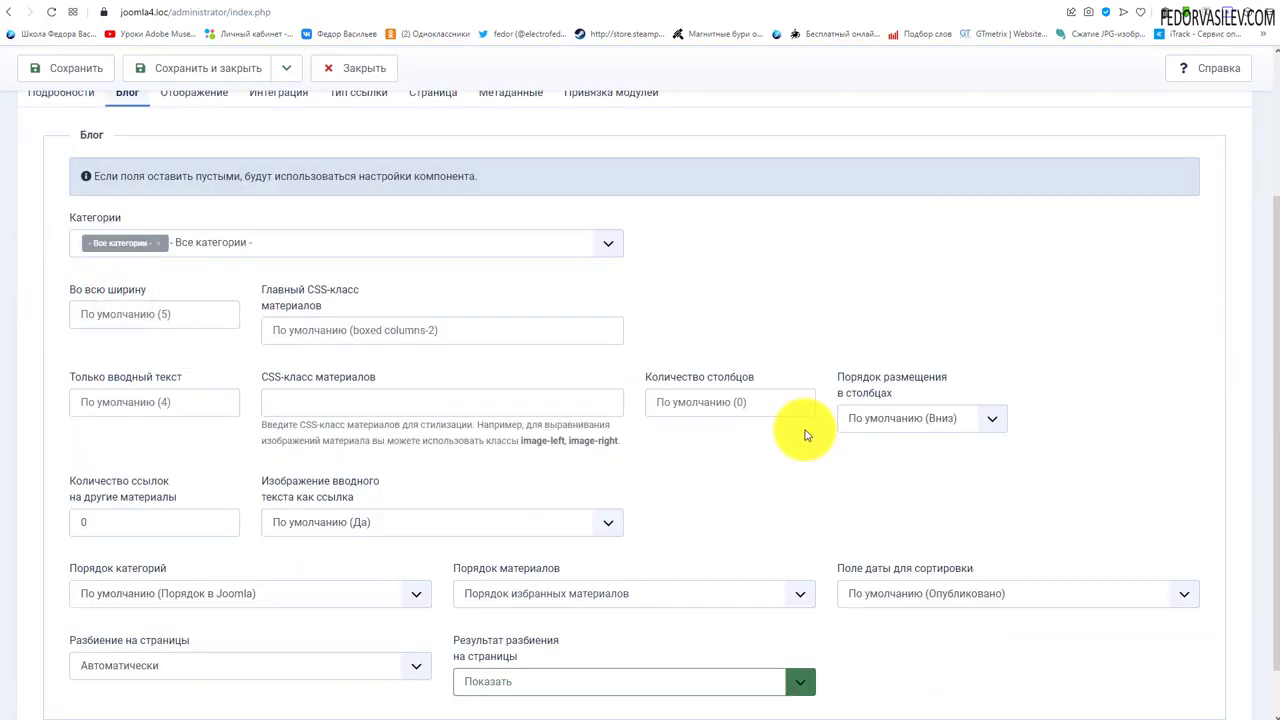
pyautogui.scroll(1, 773, 398)
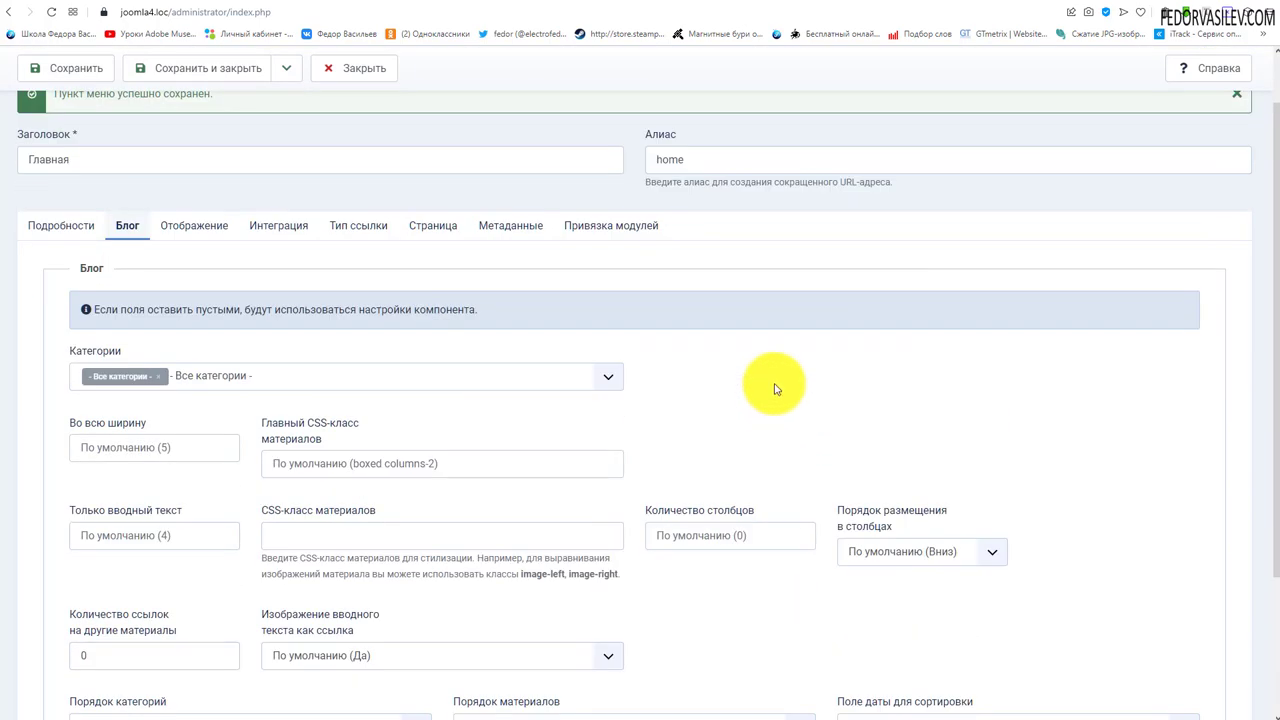
pyautogui.scroll(-2, 775, 388)
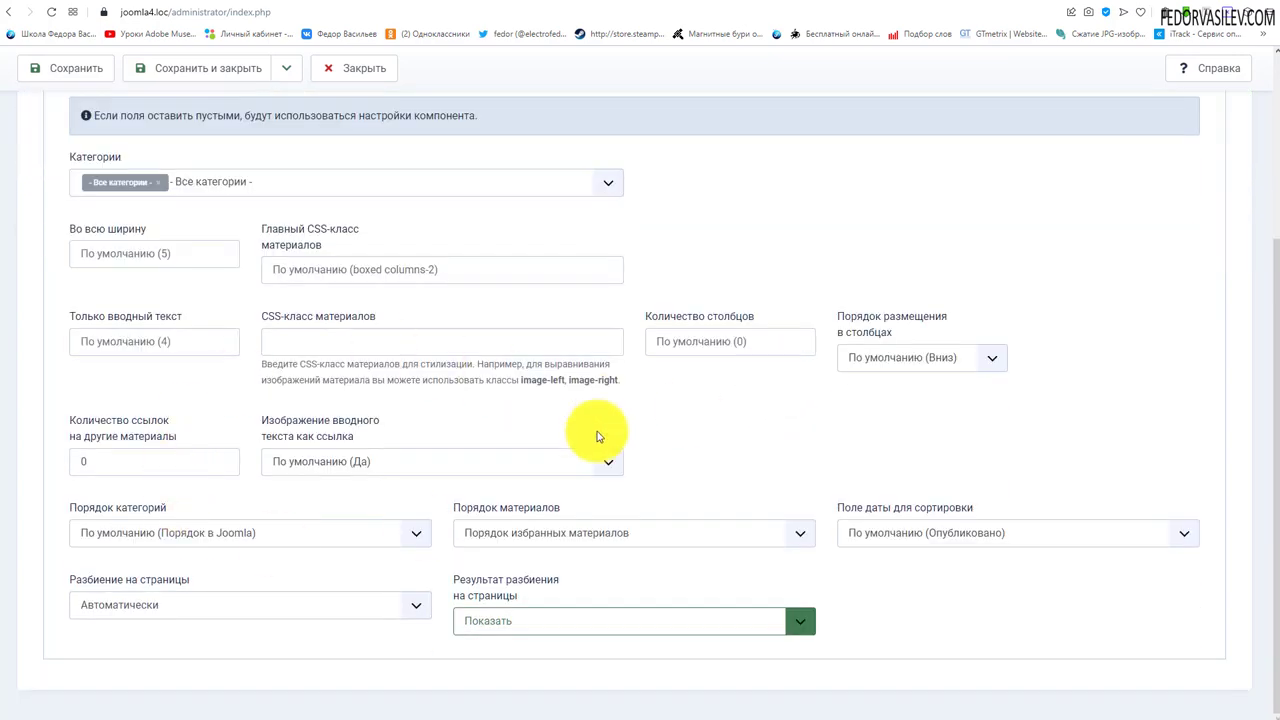
pyautogui.scroll(2, 597, 437)
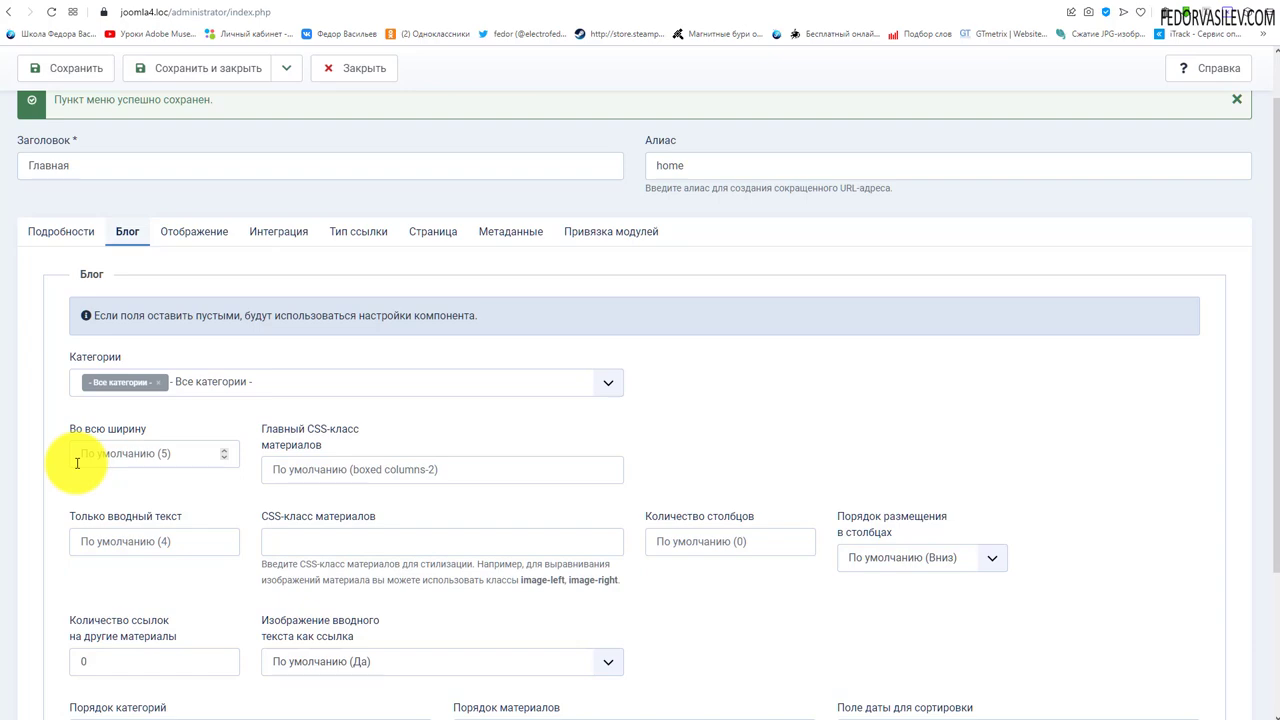
pyautogui.scroll(-3, 77, 460)
pyautogui.scroll(2, 77, 451)
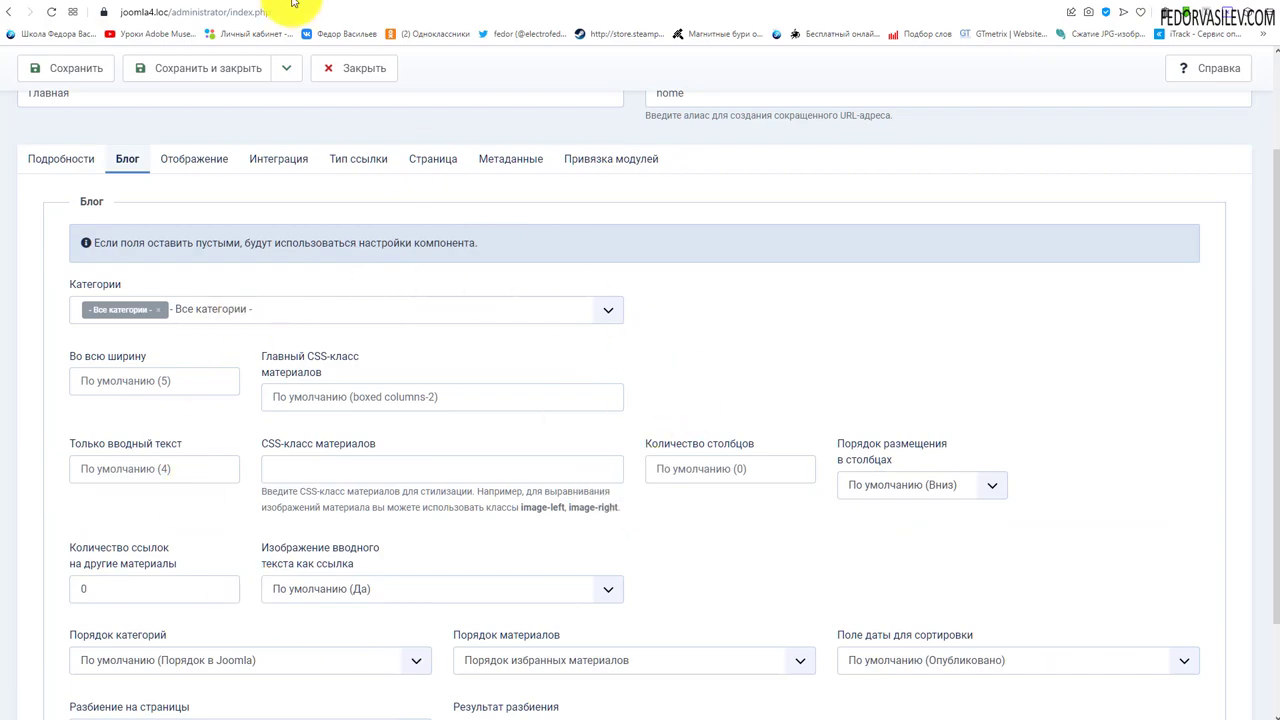
# Step: Review the featured articles on the site's home page and return to the Блог settings
pyautogui.click(337, 23)
pyautogui.scroll(-6, 409, 366)
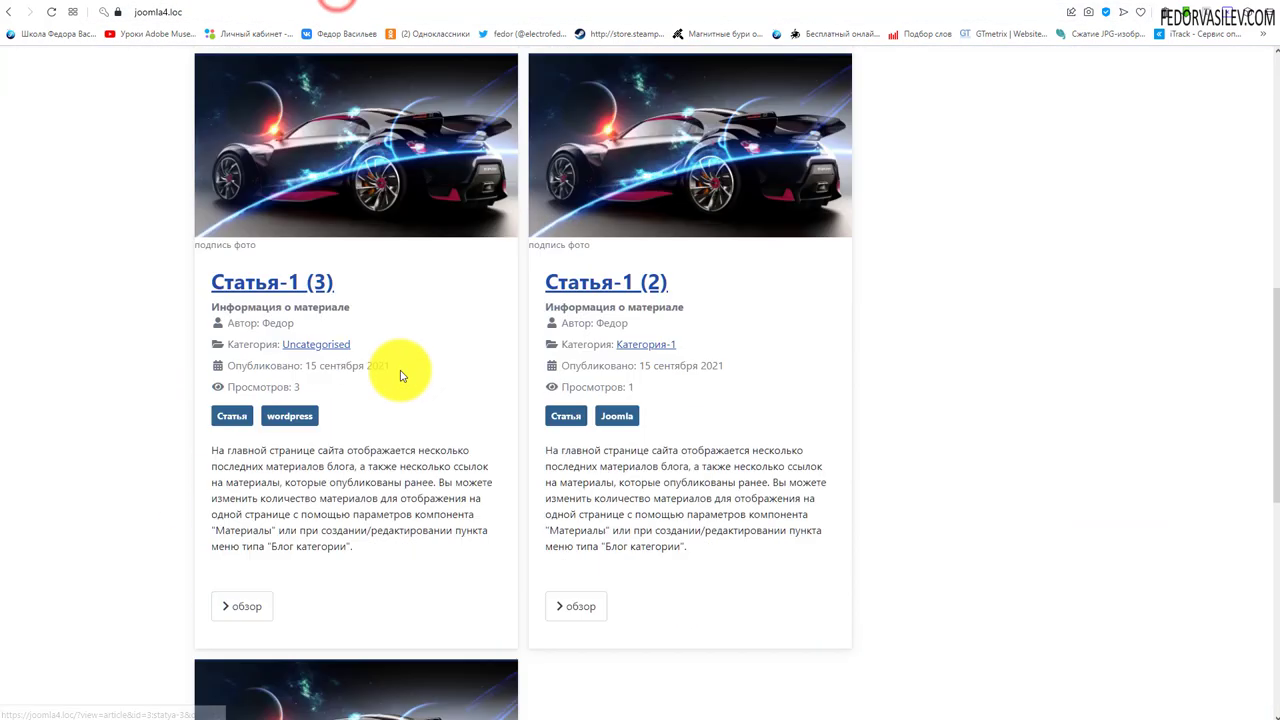
pyautogui.scroll(6, 285, 152)
pyautogui.click(240, 6)
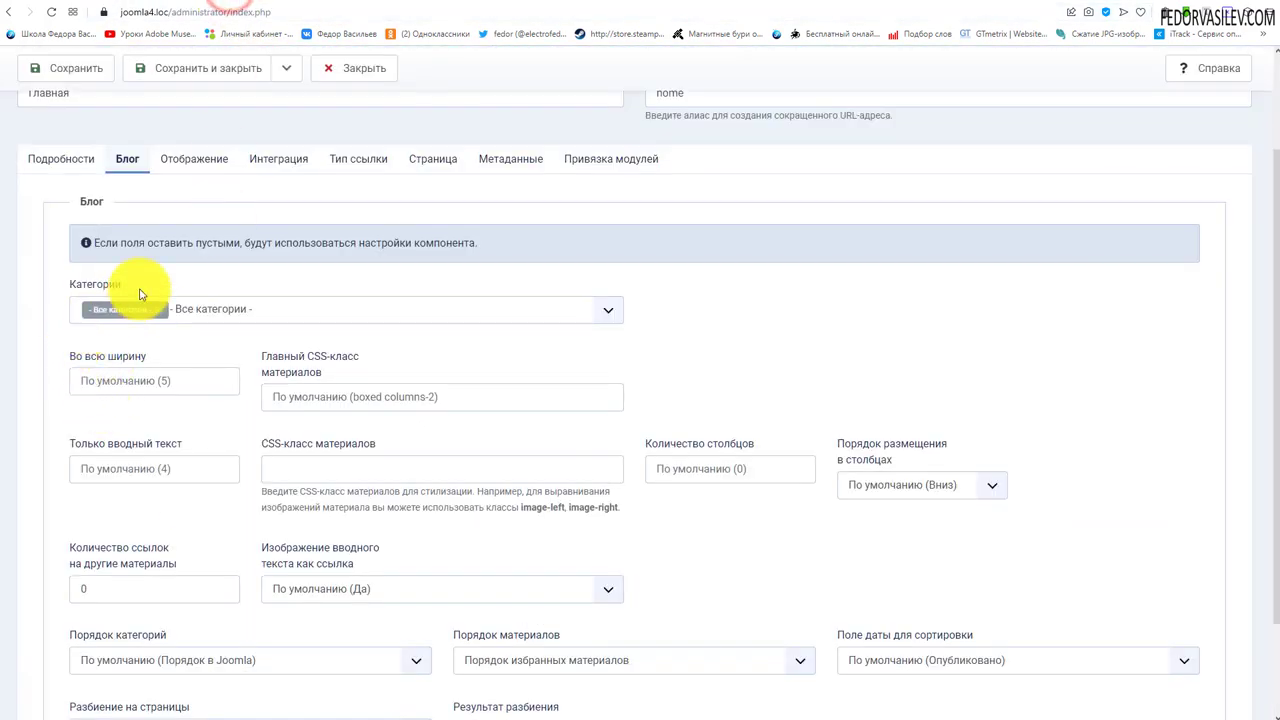
# Step: Compare the Во всю ширину setting with the articles displayed on the site's home page
pyautogui.scroll(-2, 335, 346)
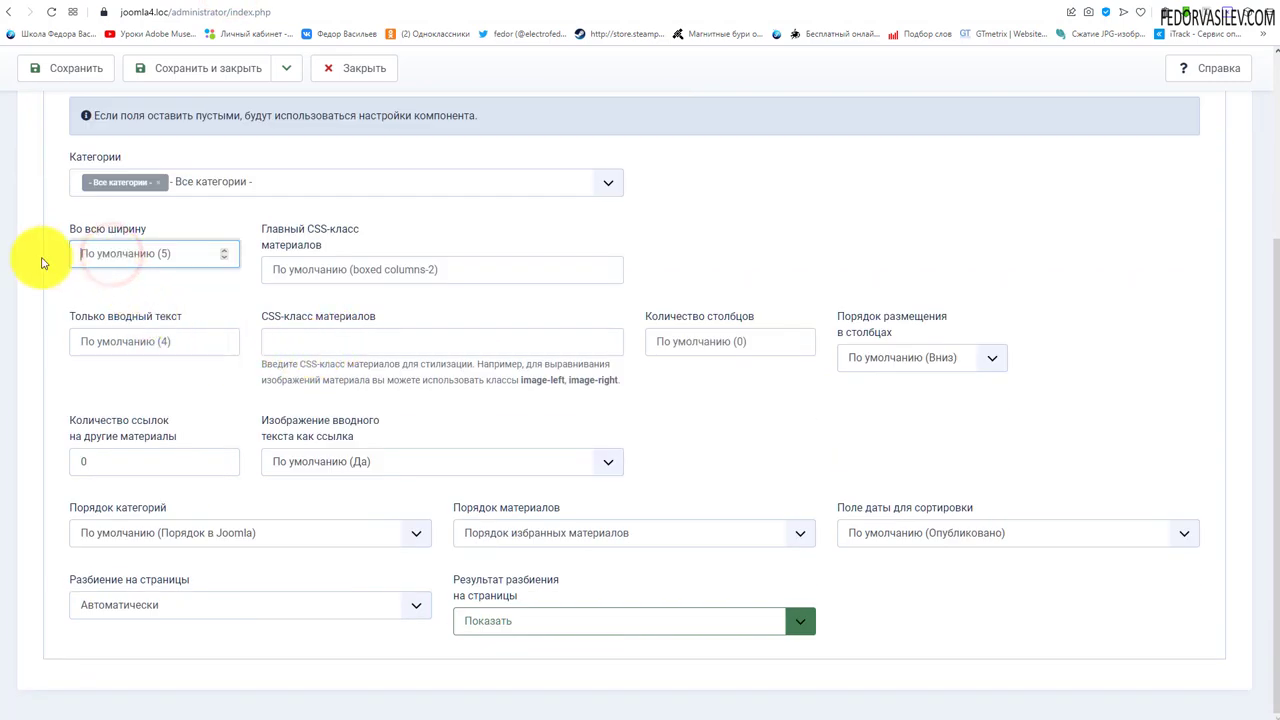
pyautogui.click(305, 5)
pyautogui.scroll(-5, 303, 290)
pyautogui.scroll(5, 303, 290)
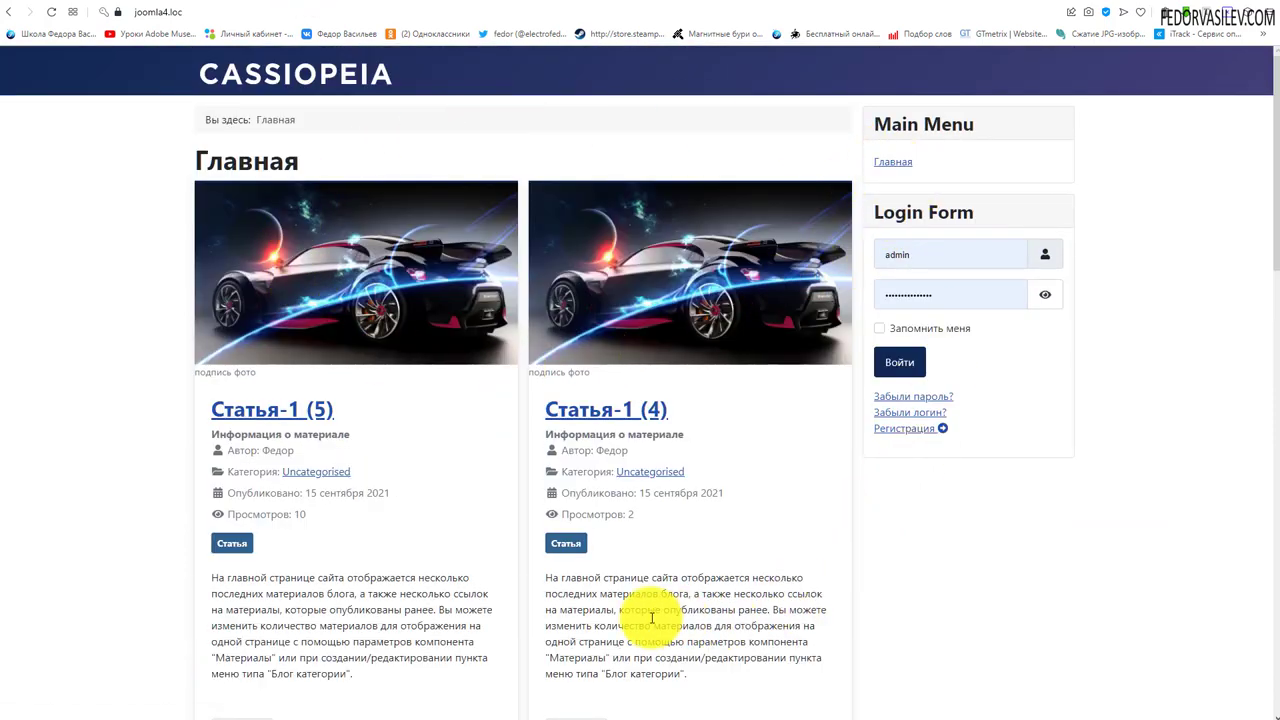
pyautogui.scroll(-7, 651, 617)
pyautogui.scroll(8, 634, 603)
pyautogui.click(237, 5)
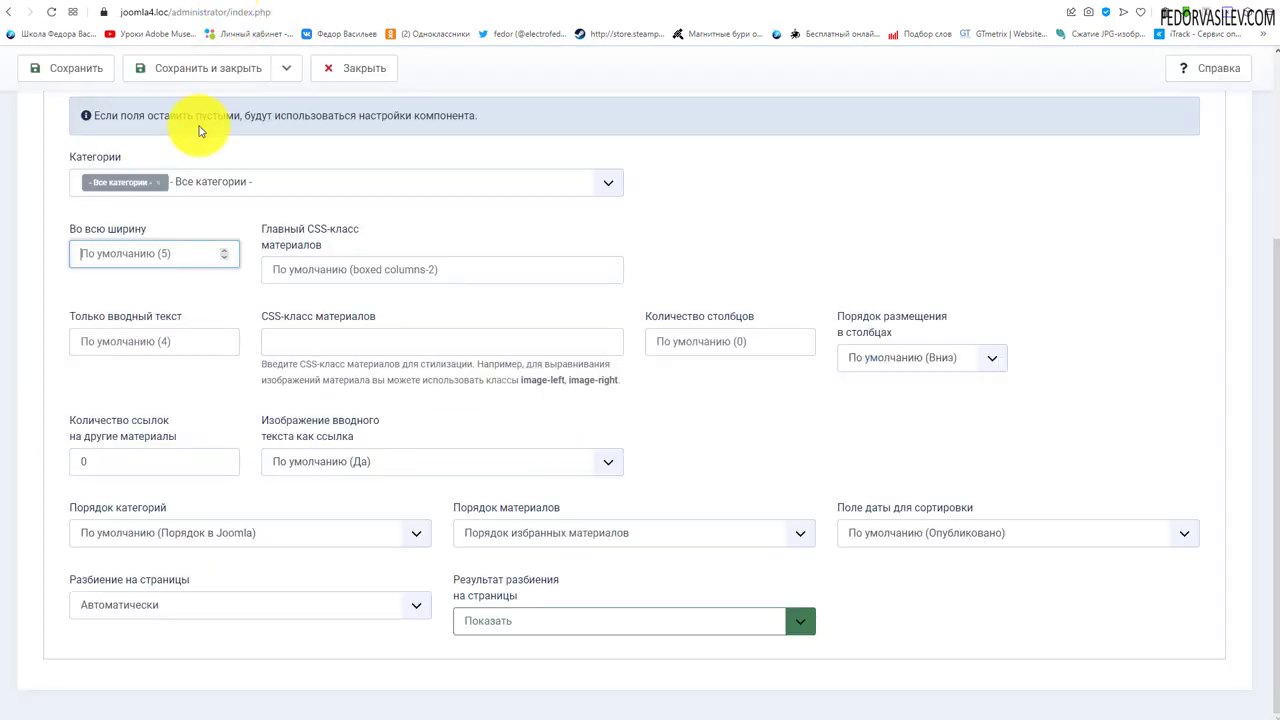
# Step: Compare the category assigned to each article on the site's home page, from Статья-1 (5) to Статья-1
pyautogui.scroll(2, 337, 337)
pyautogui.scroll(-2, 371, 294)
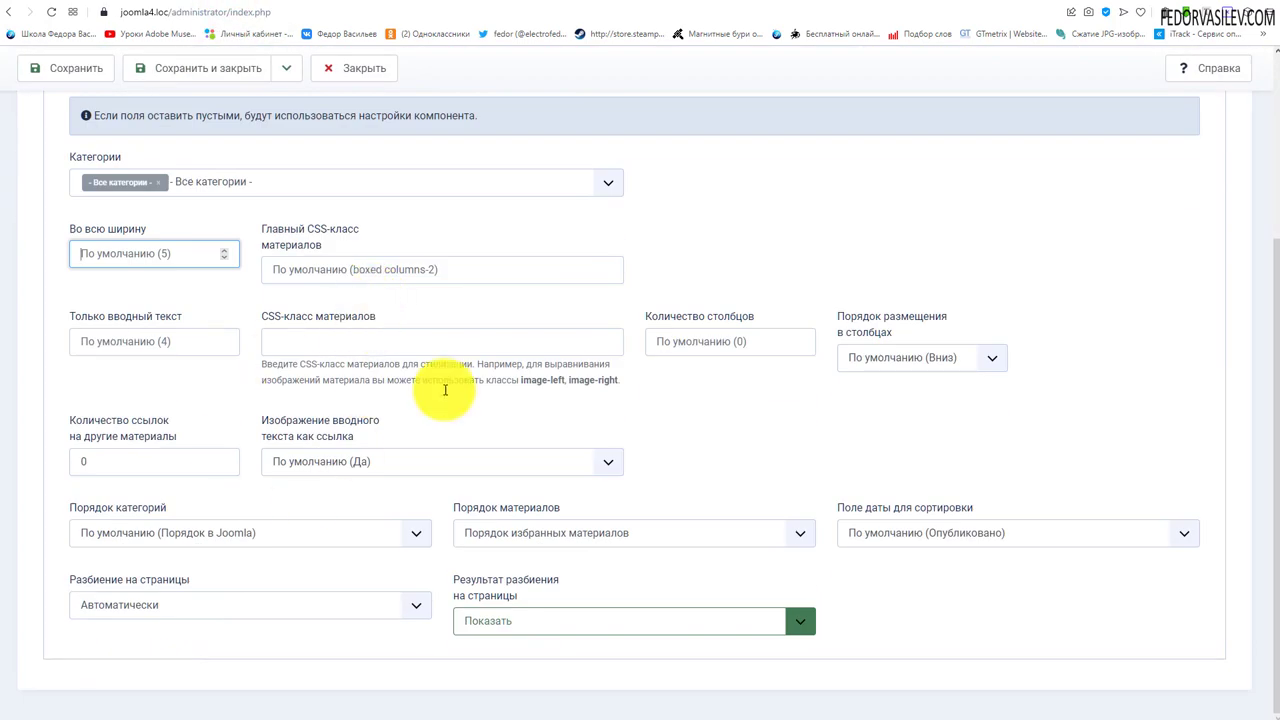
pyautogui.scroll(2, 200, 420)
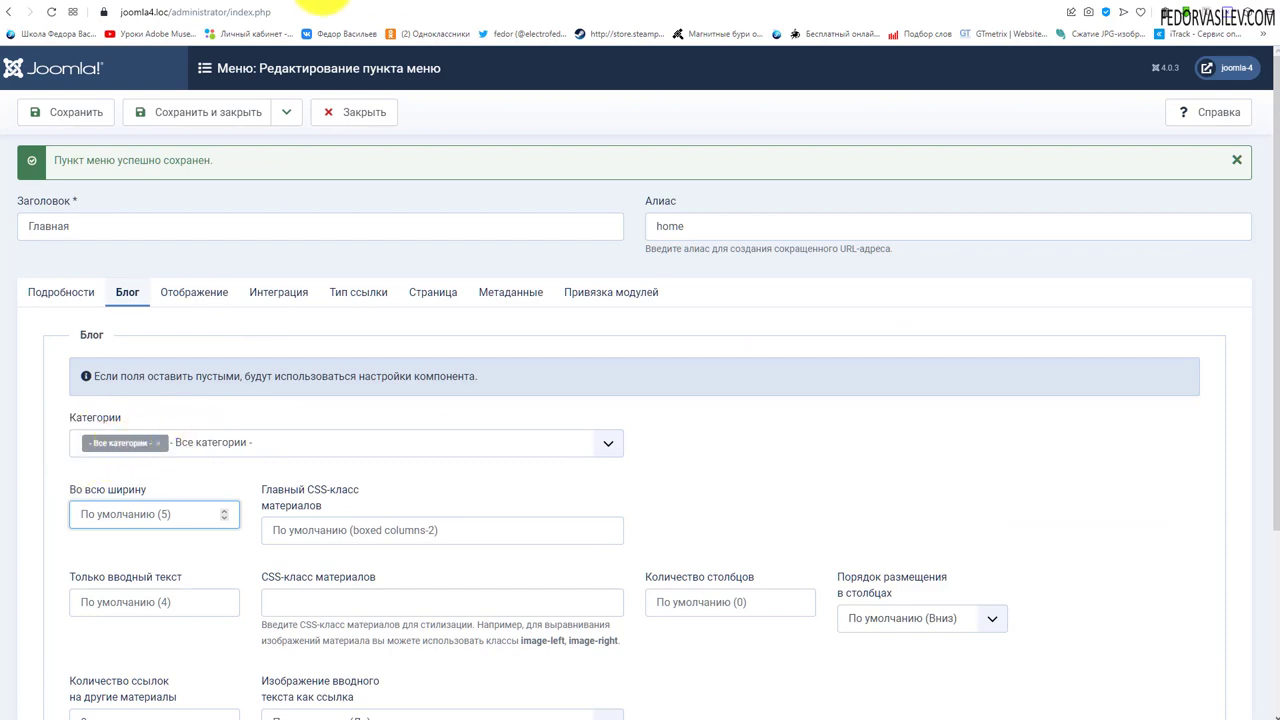
pyautogui.click(322, 5)
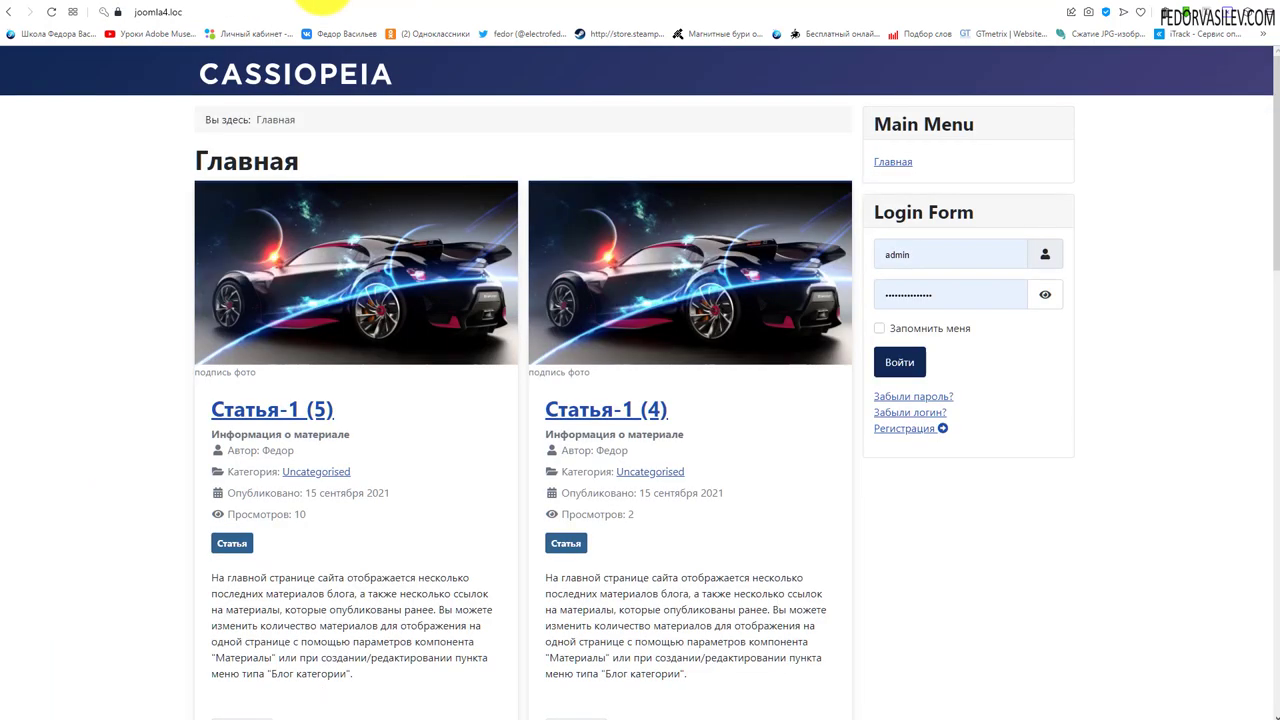
pyautogui.scroll(-2, 328, 360)
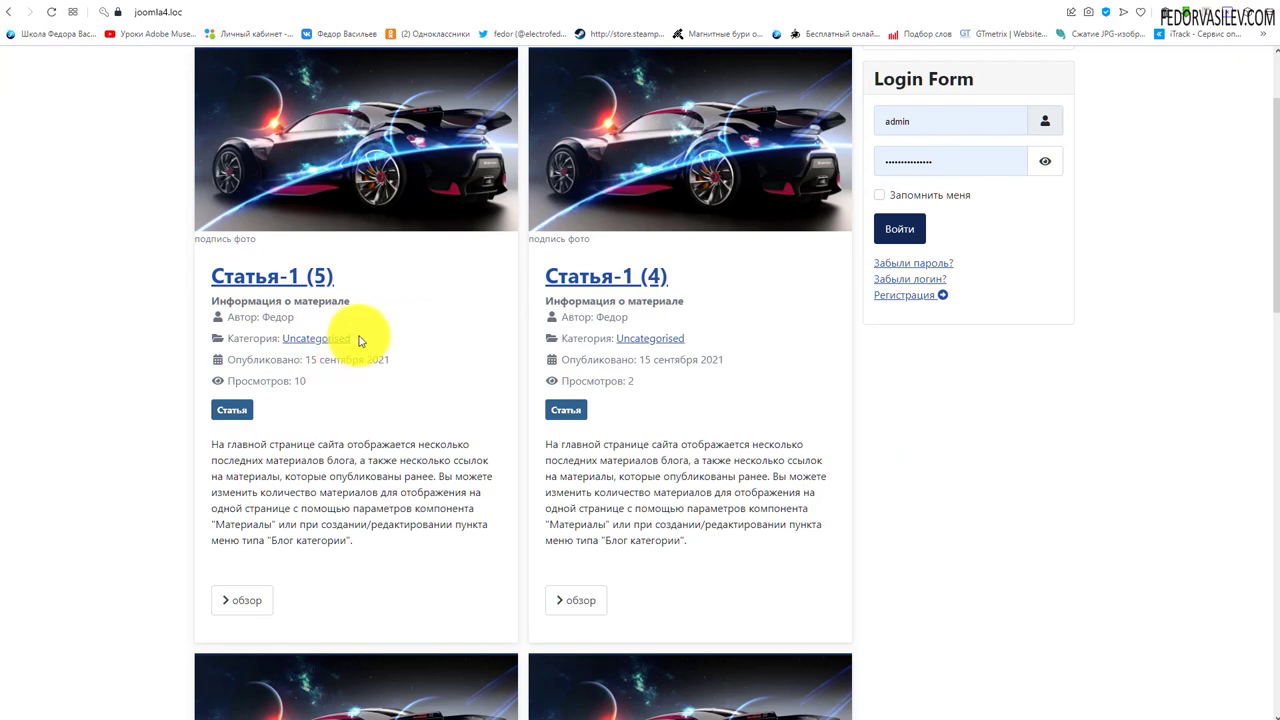
pyautogui.moveTo(360, 341); pyautogui.dragTo(280, 342)
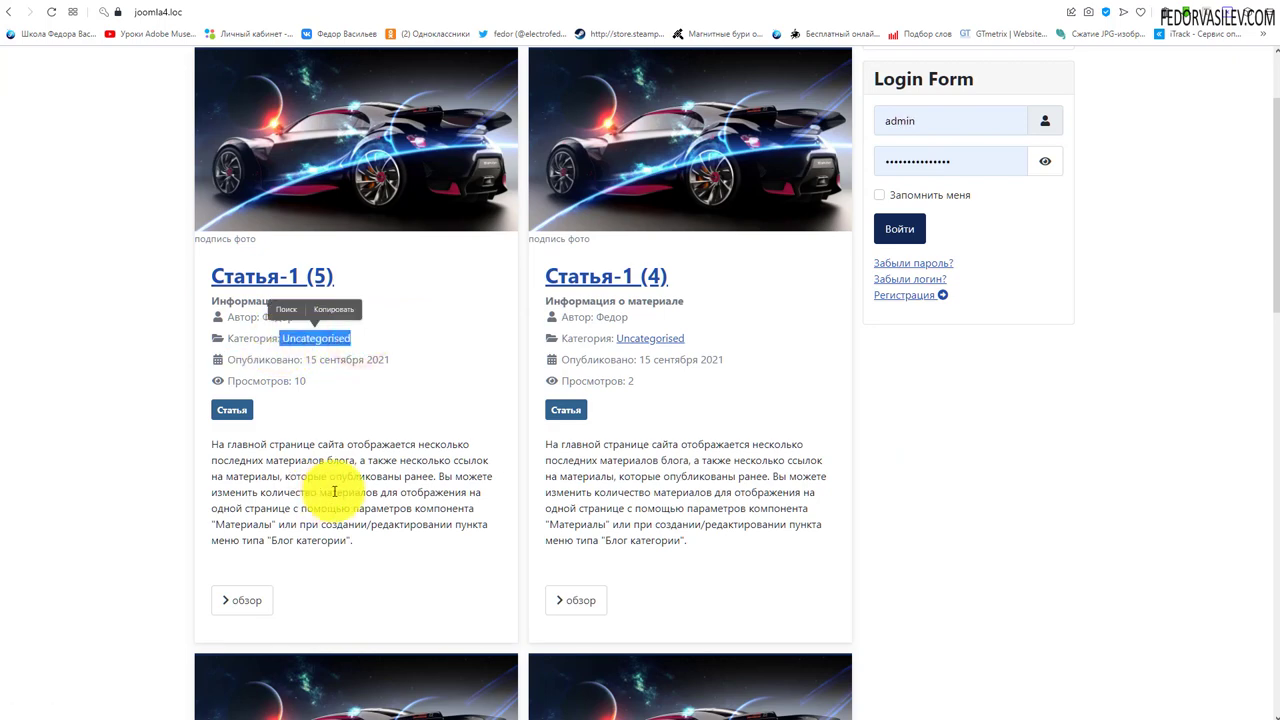
pyautogui.click(355, 443)
pyautogui.scroll(-8, 390, 395)
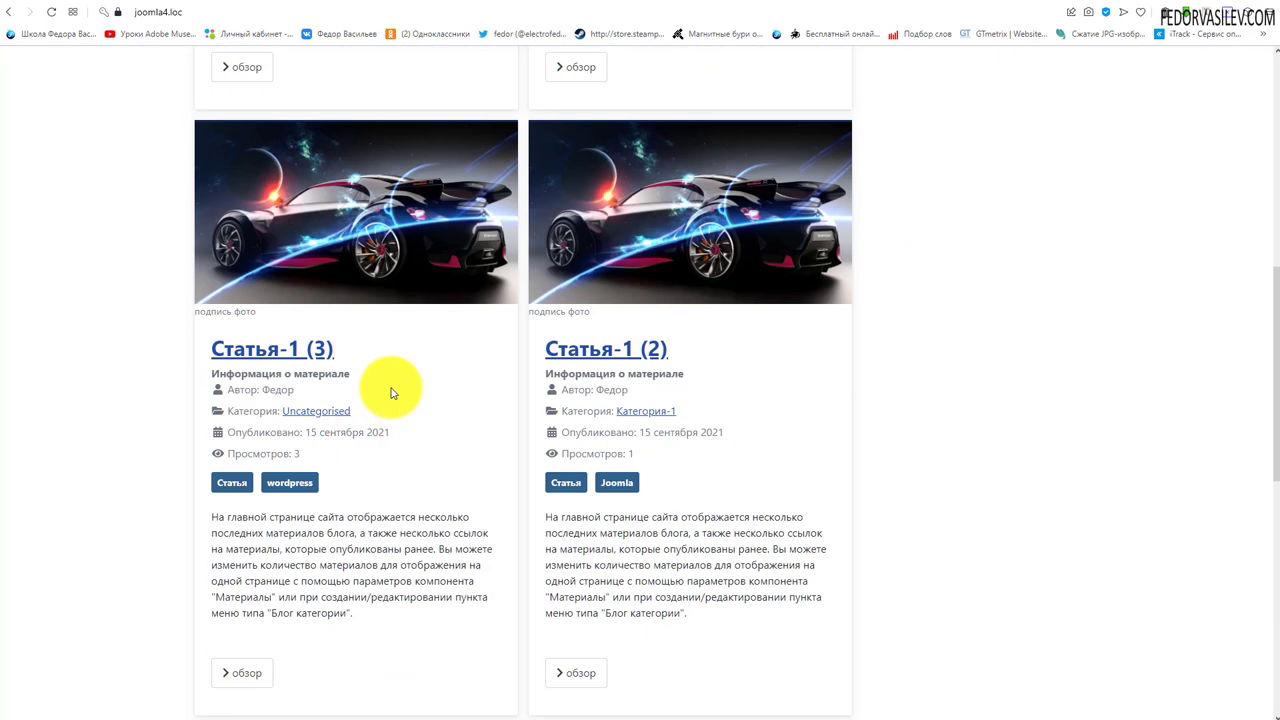
pyautogui.moveTo(694, 349); pyautogui.dragTo(571, 349)
pyautogui.moveTo(704, 517); pyautogui.dragTo(545, 517)
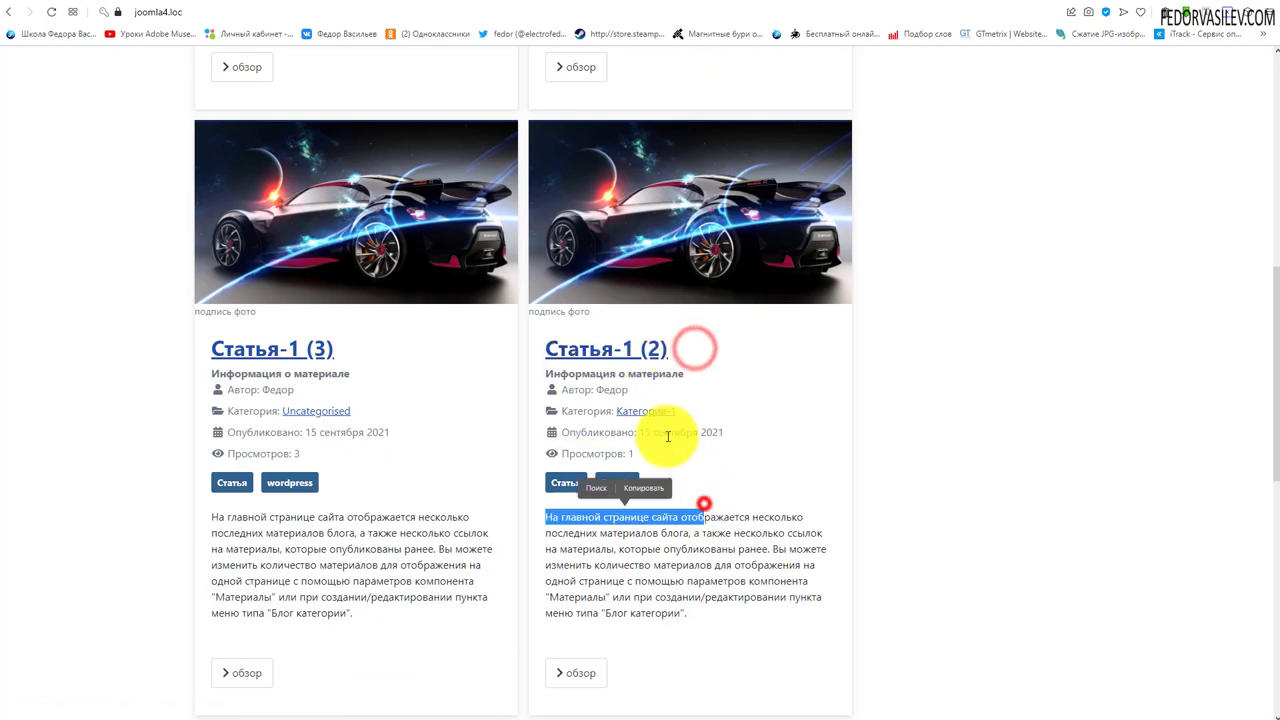
pyautogui.moveTo(702, 420); pyautogui.dragTo(614, 410)
pyautogui.scroll(-5, 397, 371)
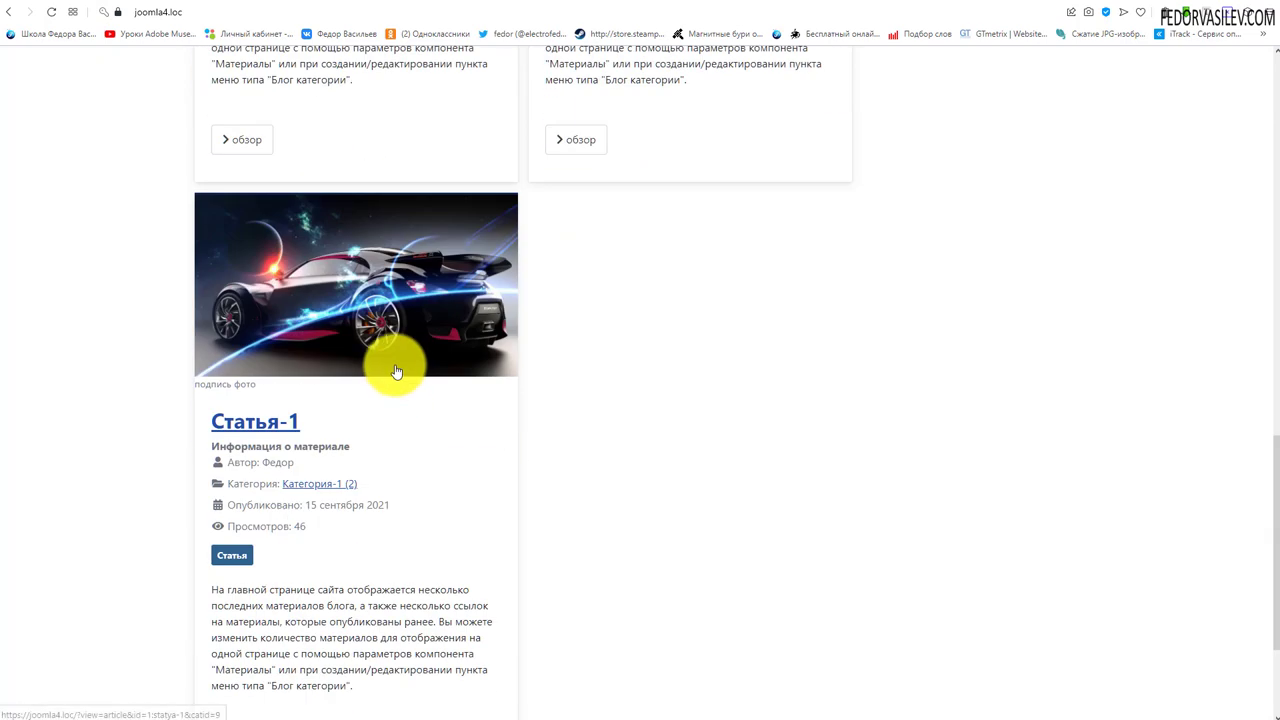
pyautogui.moveTo(366, 487); pyautogui.dragTo(283, 486)
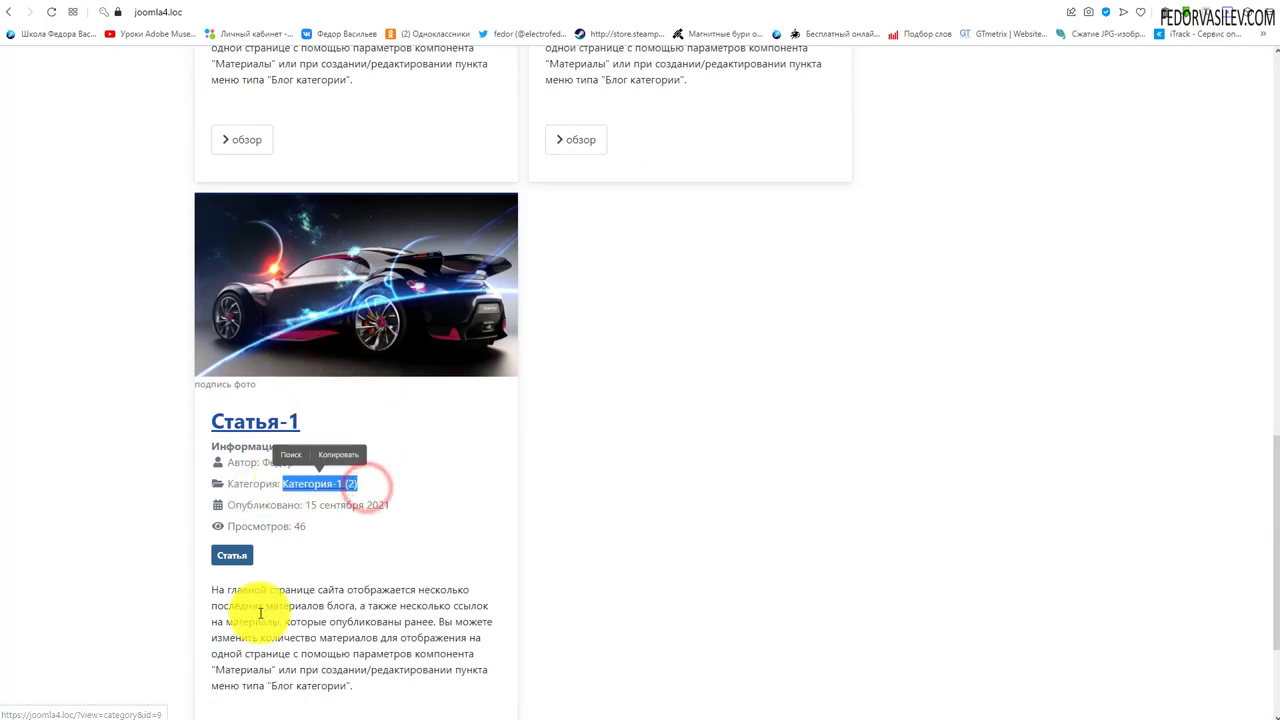
pyautogui.click(589, 546)
pyautogui.scroll(10, 543, 314)
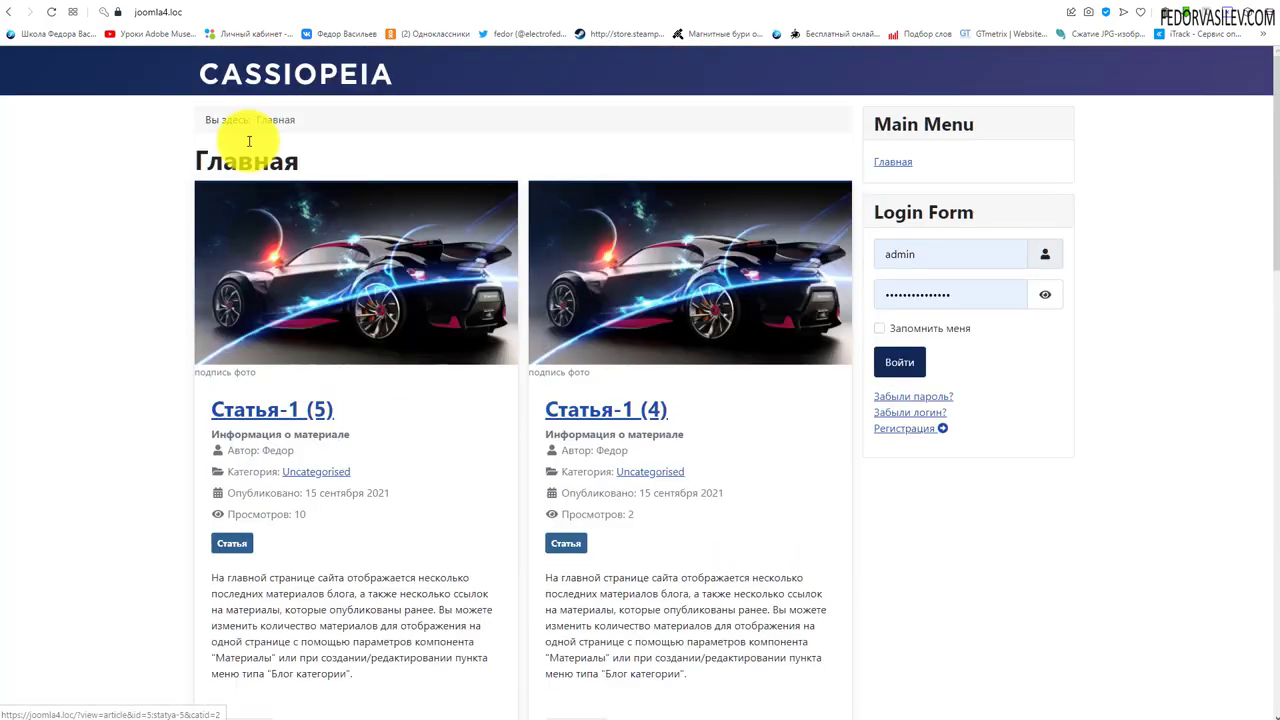
# Step: Restrict the Категории setting of the Главная menu item to Категория-1 and save the item
pyautogui.click(230, 2)
pyautogui.scroll(-2, 110, 300)
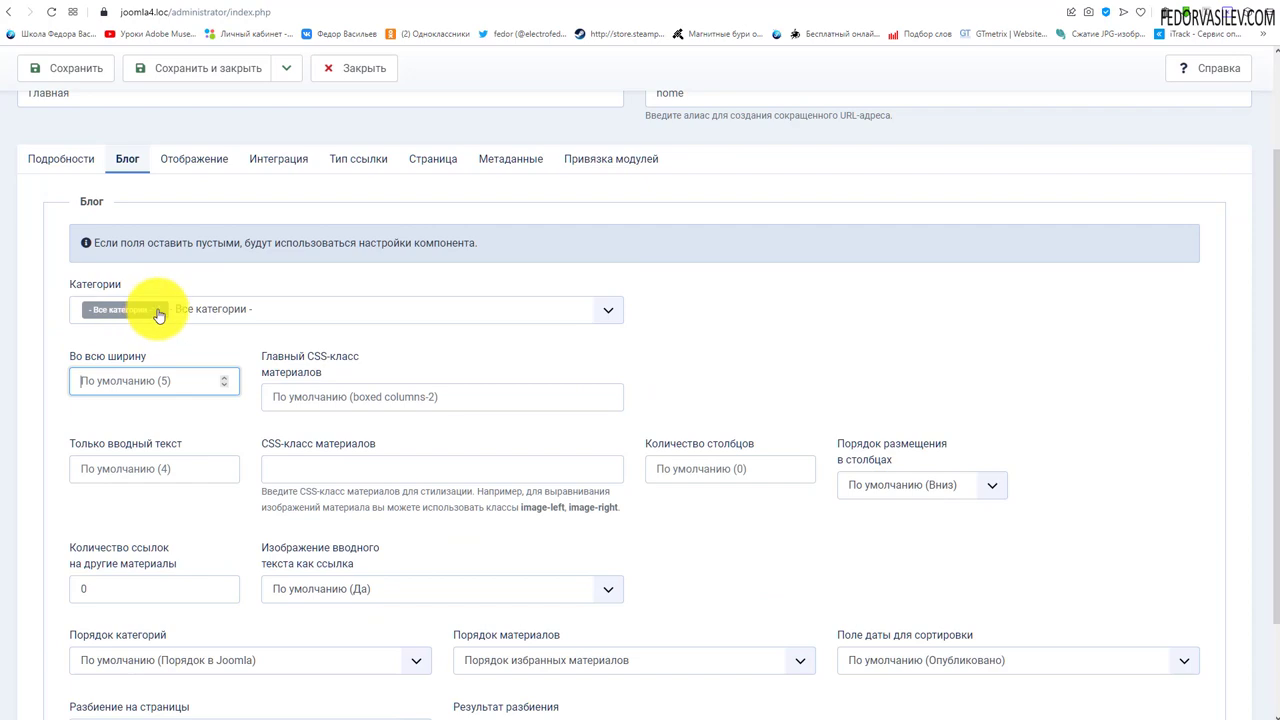
pyautogui.click(120, 311)
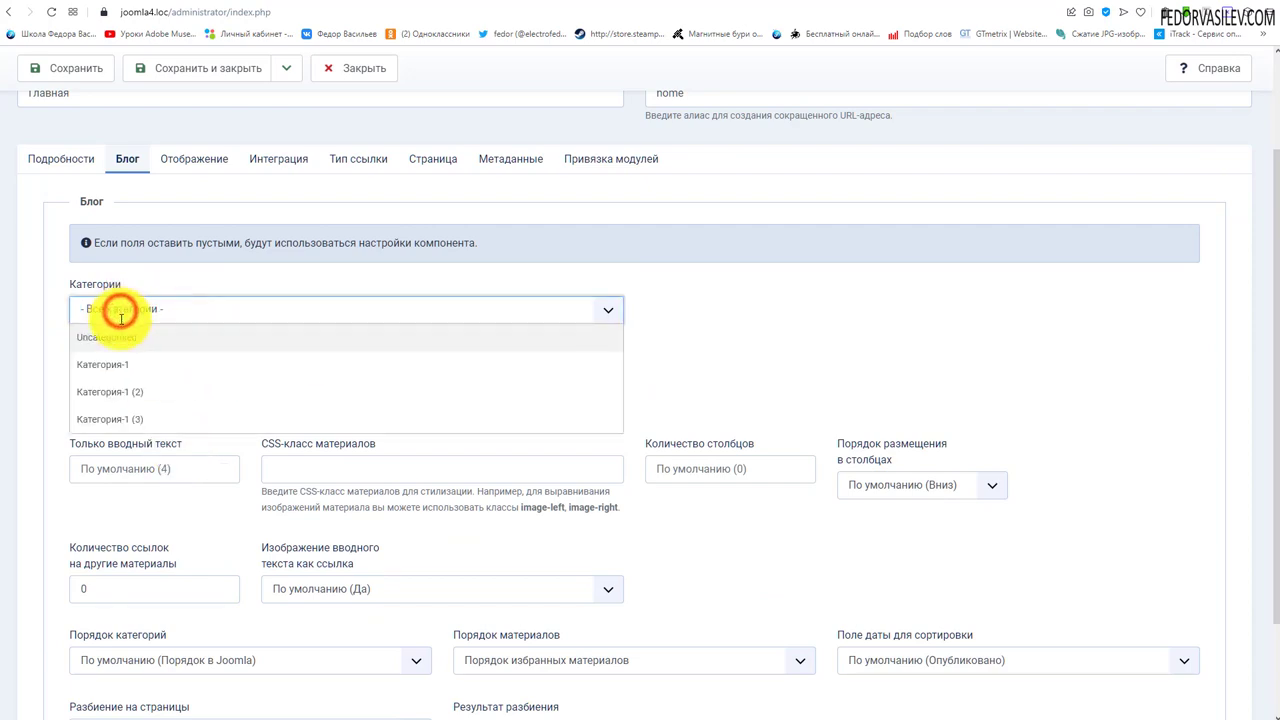
pyautogui.scroll(-2, 114, 391)
pyautogui.scroll(2, 106, 340)
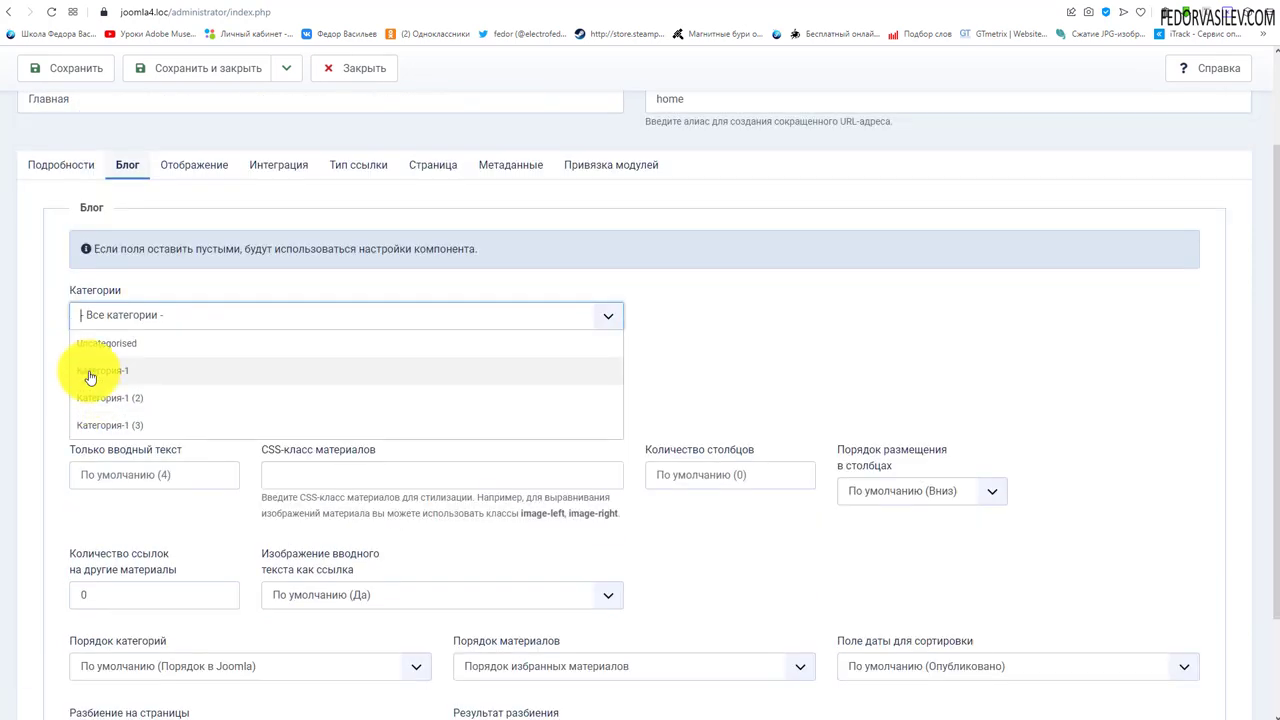
pyautogui.click(90, 371)
pyautogui.click(806, 371)
pyautogui.scroll(2, 118, 447)
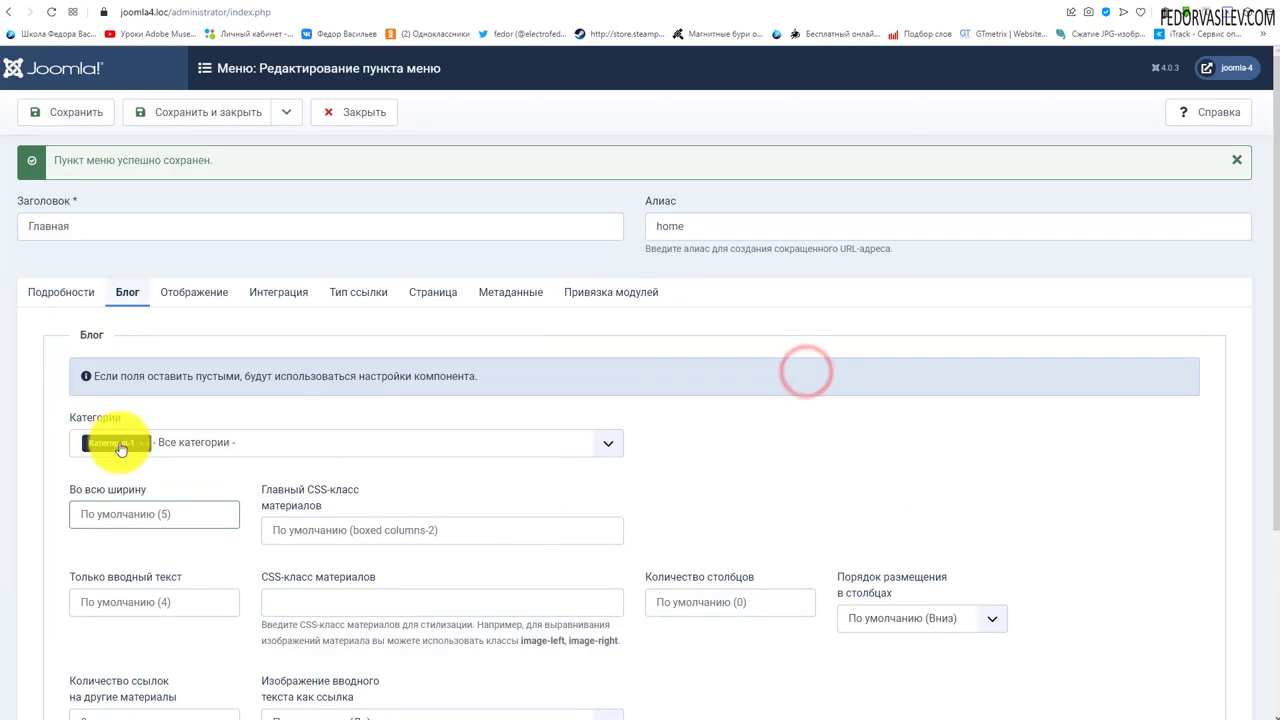
pyautogui.click(71, 108)
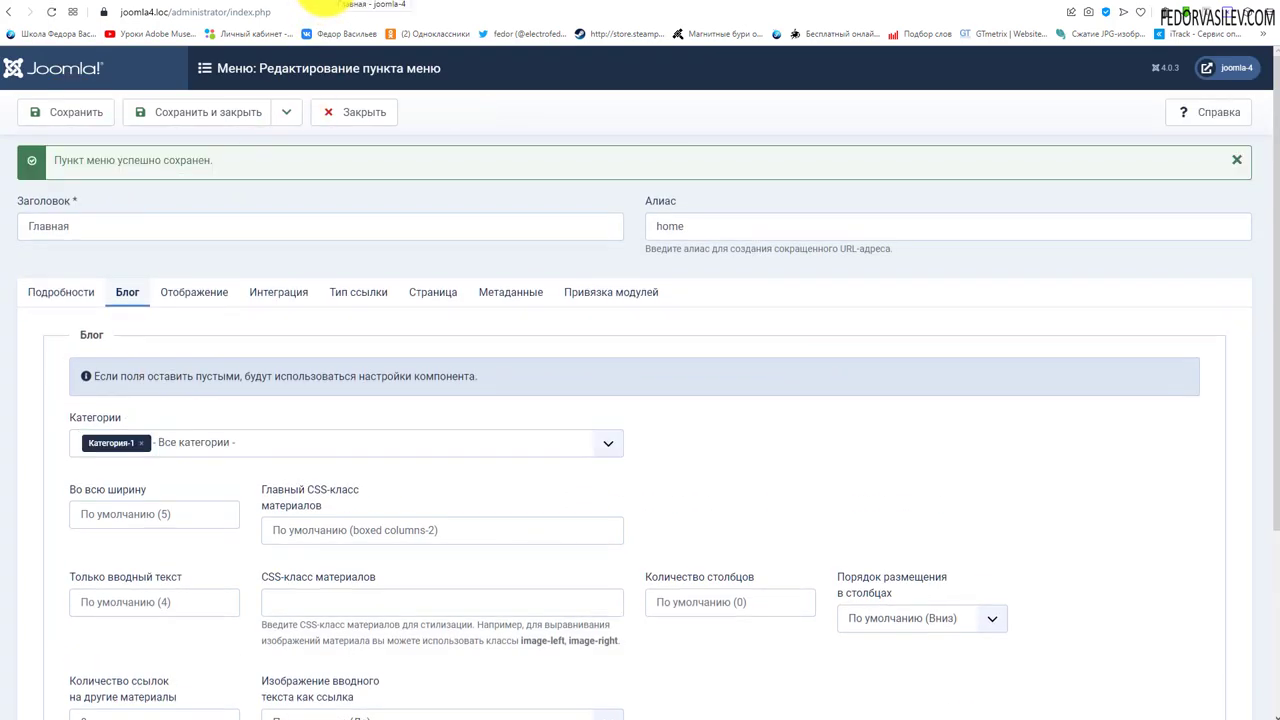
# Step: Reload the site's home page and check the category of the displayed article
pyautogui.click(318, 5)
pyautogui.click(50, 12)
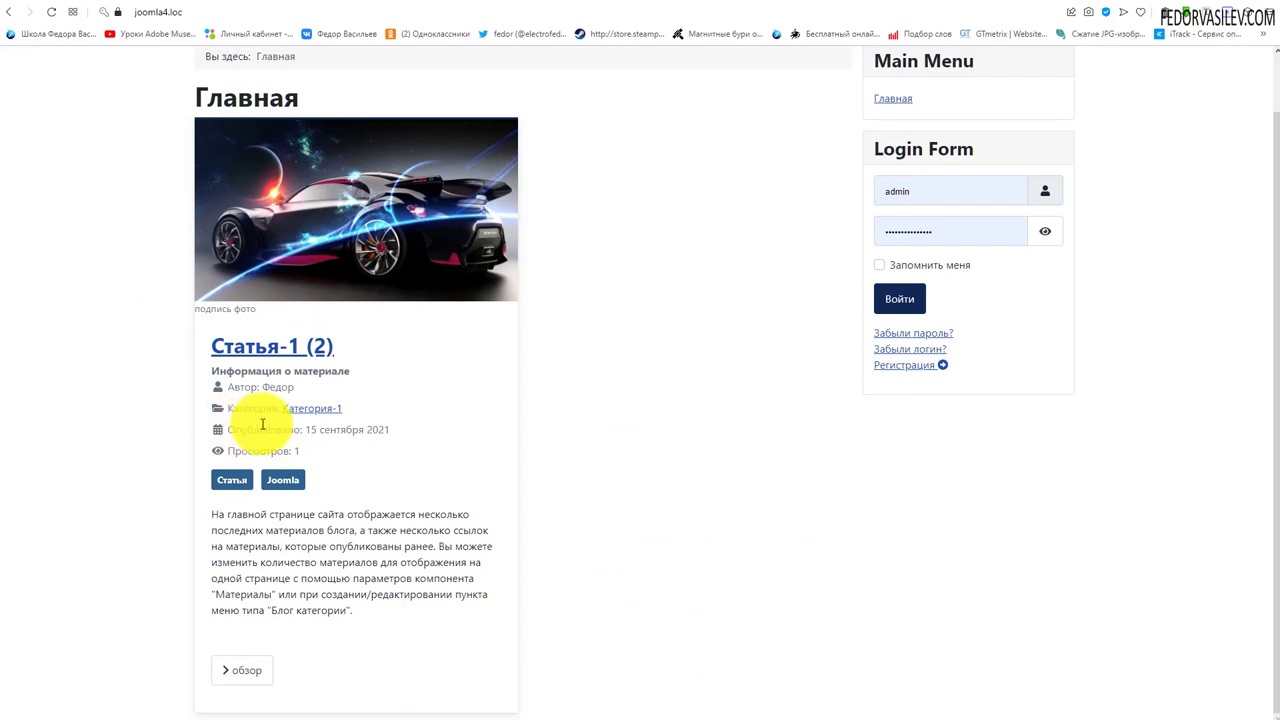
pyautogui.moveTo(347, 408); pyautogui.dragTo(280, 410)
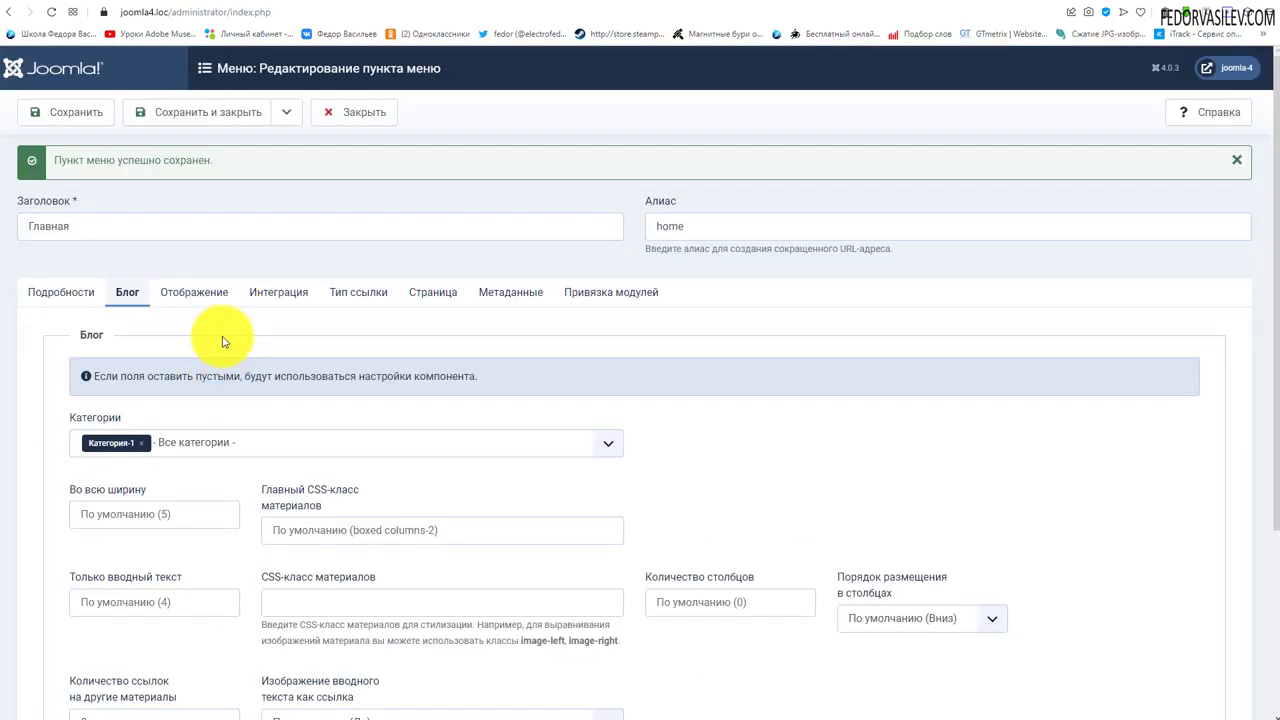
# Step: Add Категория-1 (3) and Категория-1 (2) to the menu item's Категории setting
pyautogui.scroll(-1, 169, 300)
pyautogui.click(203, 240)
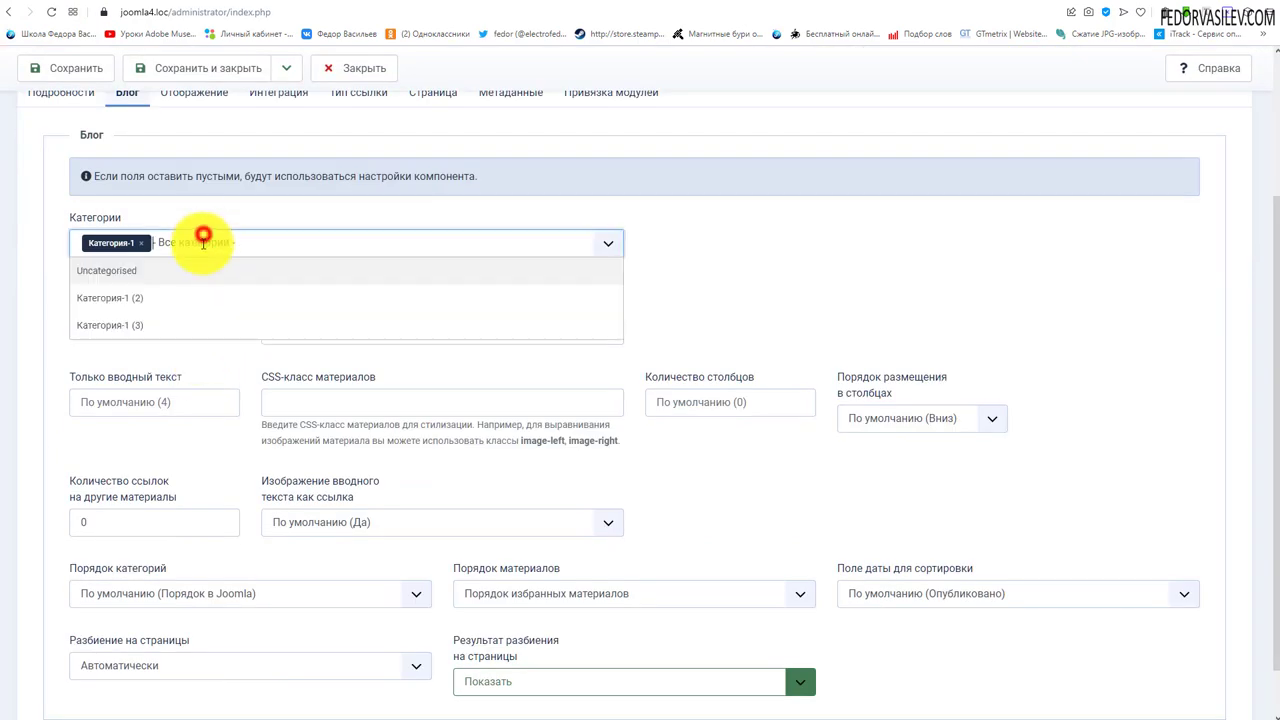
pyautogui.click(135, 326)
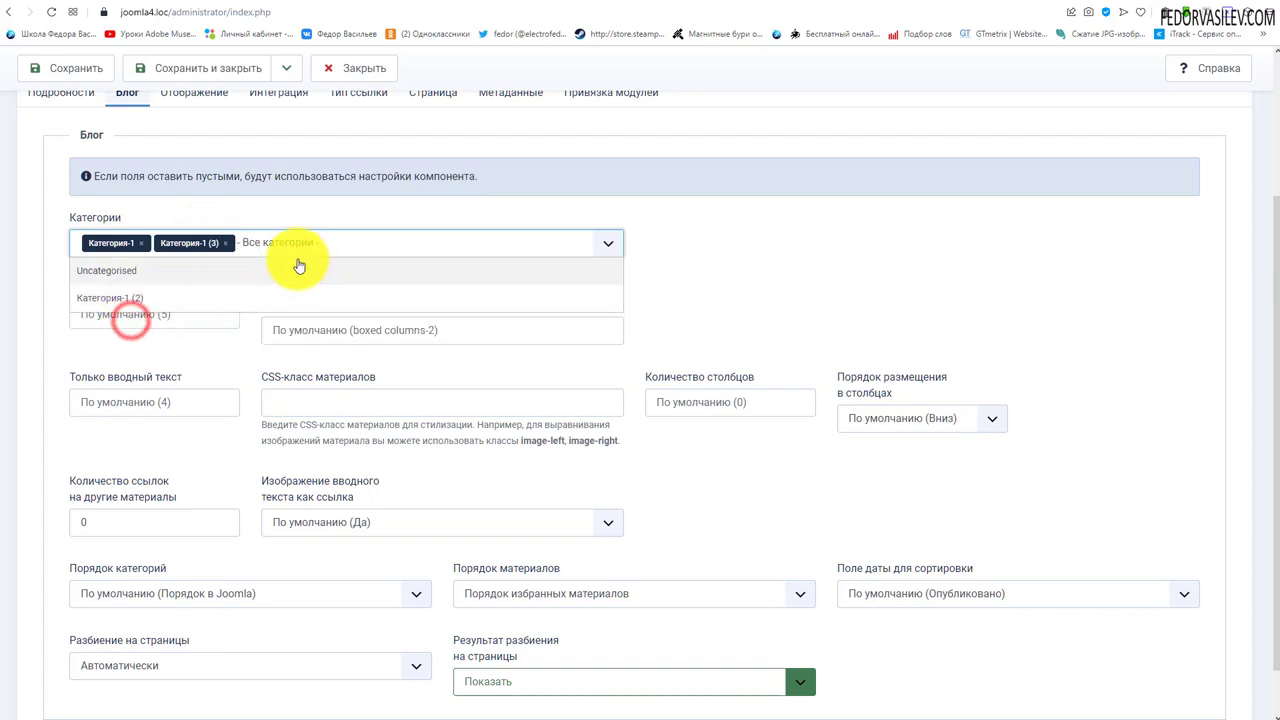
pyautogui.click(135, 297)
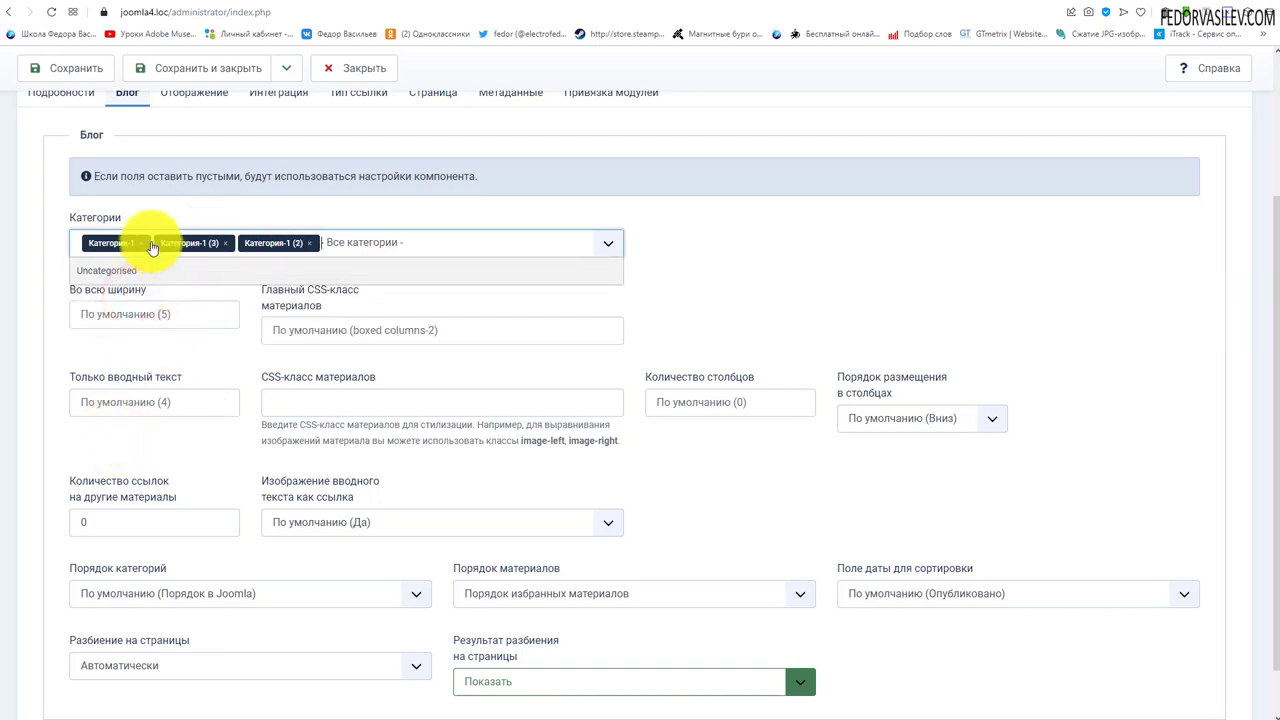
# Step: Remove all selected categories to restore Все категории and save the menu item
pyautogui.click(143, 244)
pyautogui.click(152, 243)
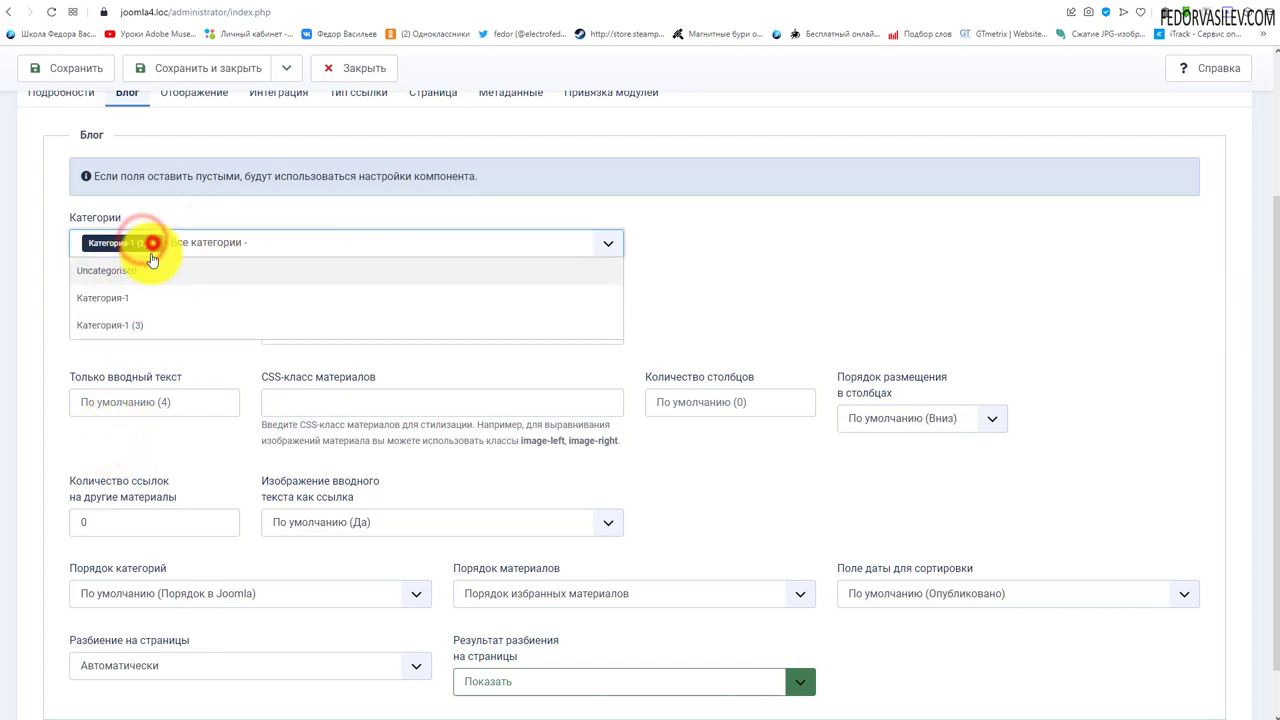
pyautogui.click(155, 244)
pyautogui.click(84, 72)
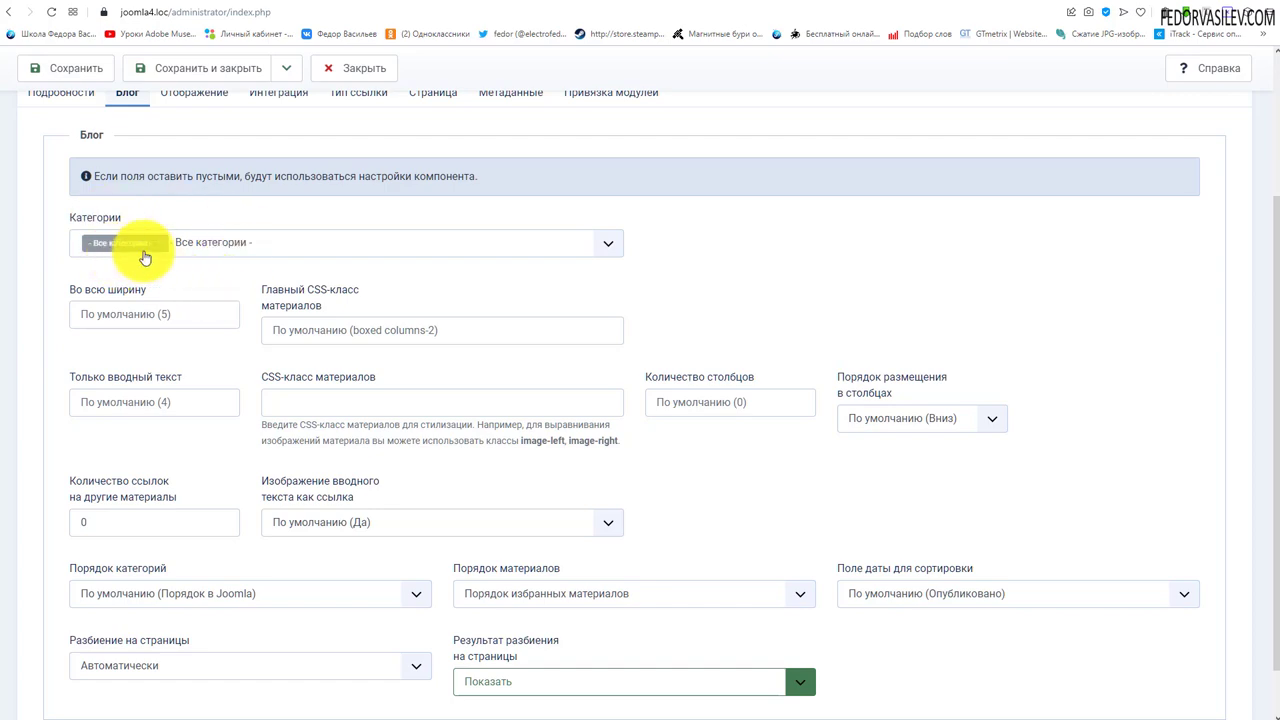
# Step: Open the Отображение settings of the Главная menu item and look through the full list of options
pyautogui.scroll(-1, 150, 260)
pyautogui.scroll(3, 160, 443)
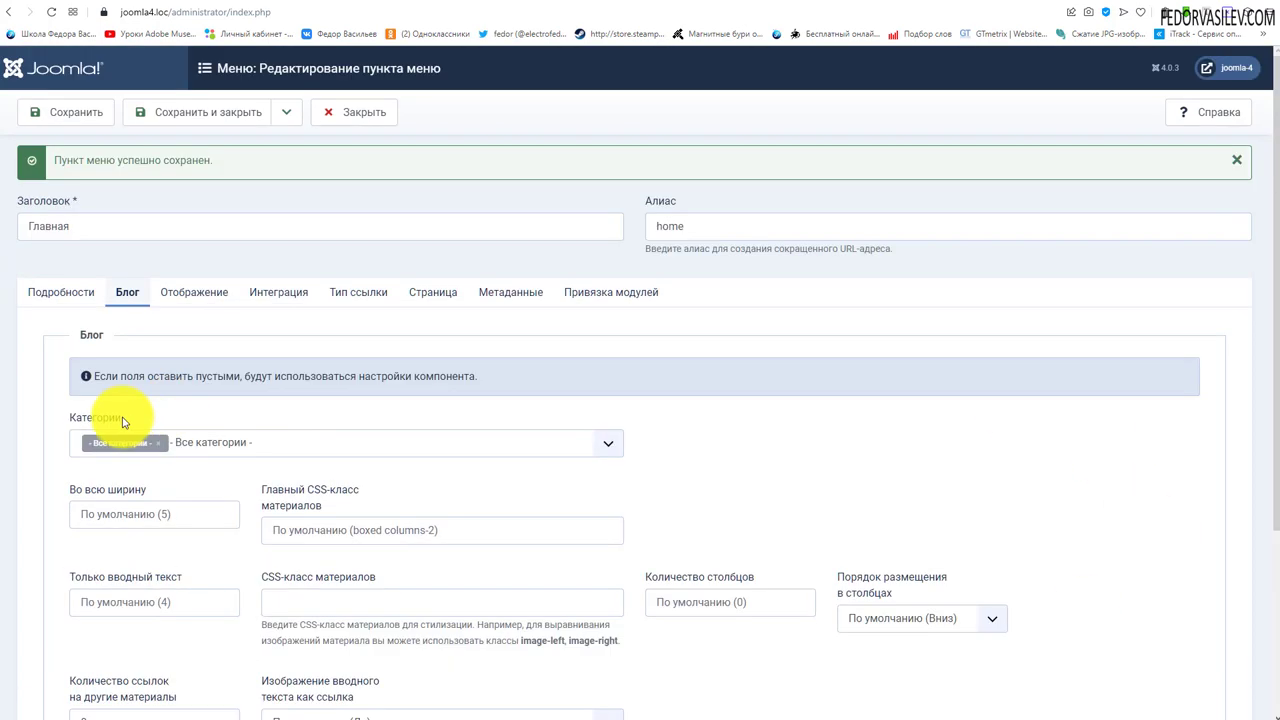
pyautogui.click(190, 290)
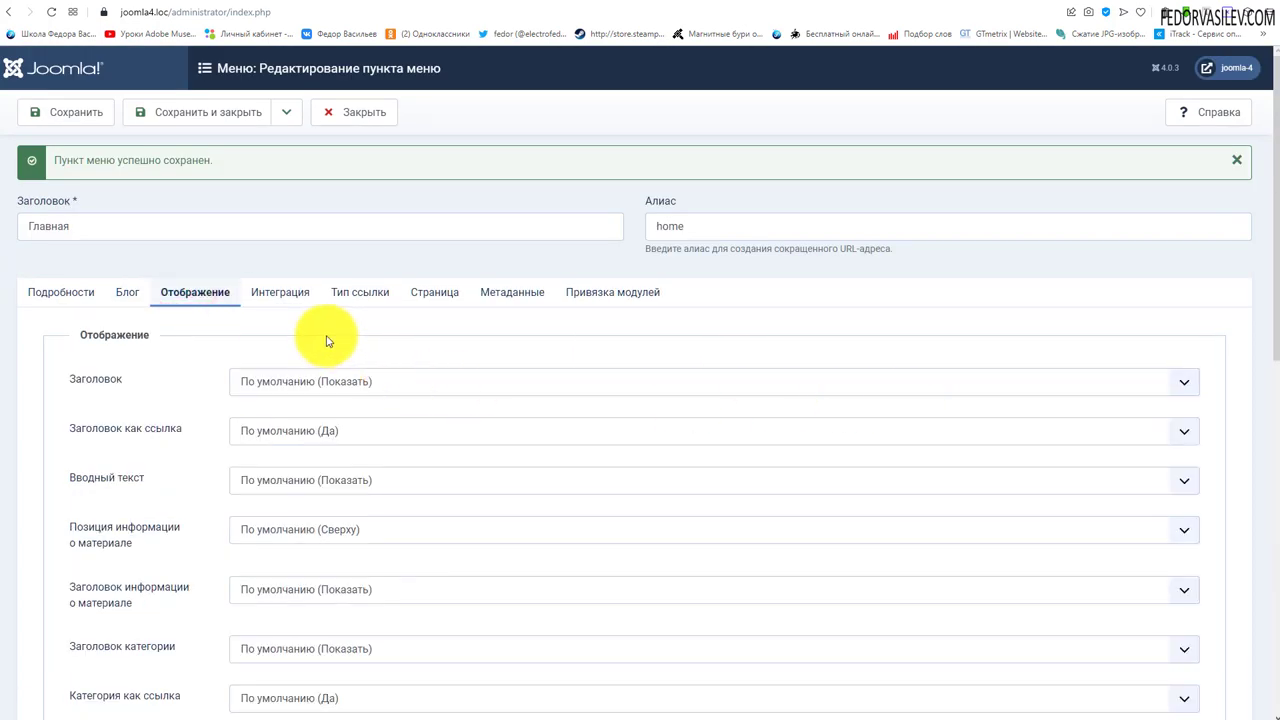
pyautogui.scroll(-8, 328, 340)
pyautogui.scroll(6, 208, 431)
pyautogui.scroll(3, 208, 431)
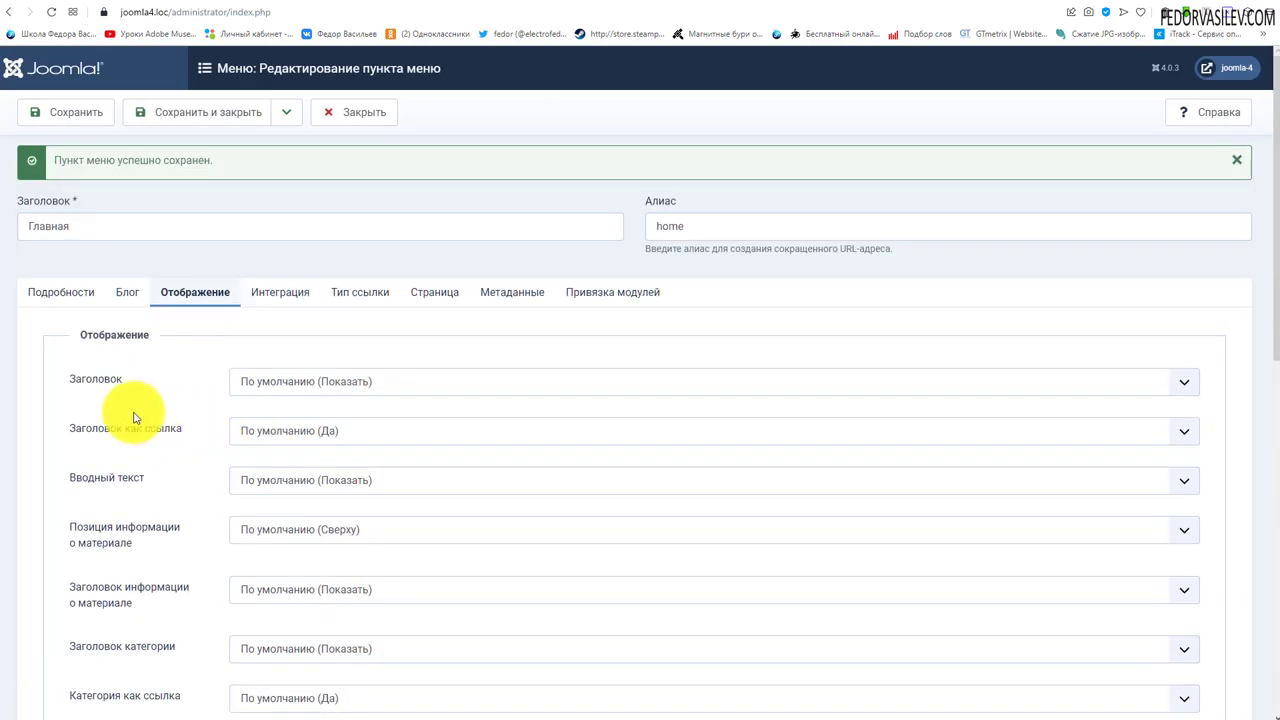
# Step: Open the Главная page afresh on the site and review the articles it displays
pyautogui.click(310, 2)
pyautogui.scroll(1, 197, 197)
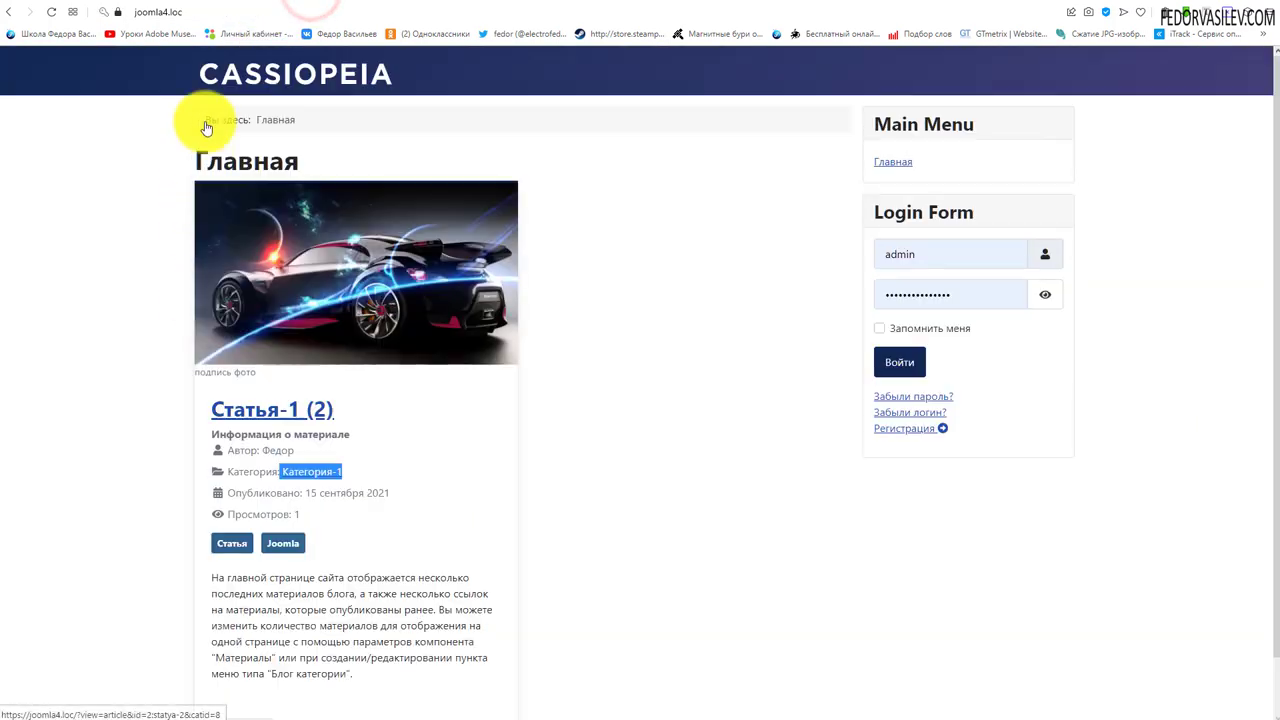
pyautogui.click(893, 162)
pyautogui.scroll(-8, 424, 195)
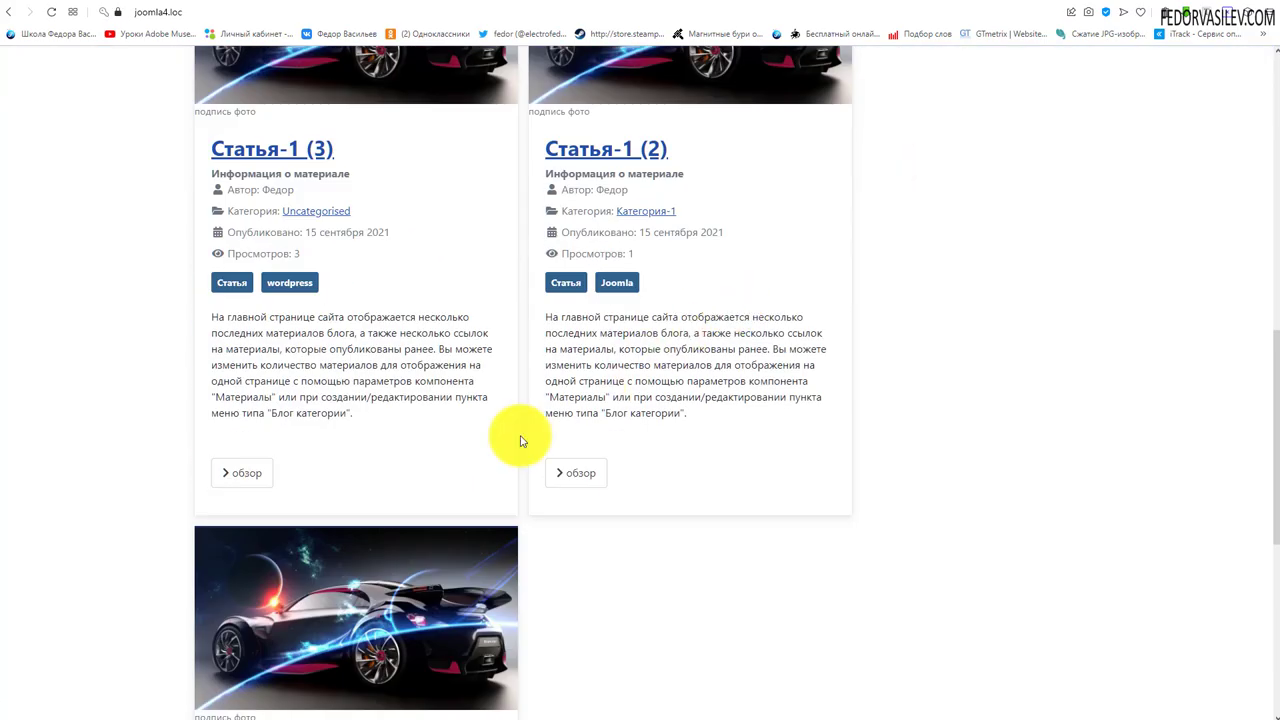
pyautogui.scroll(8, 514, 434)
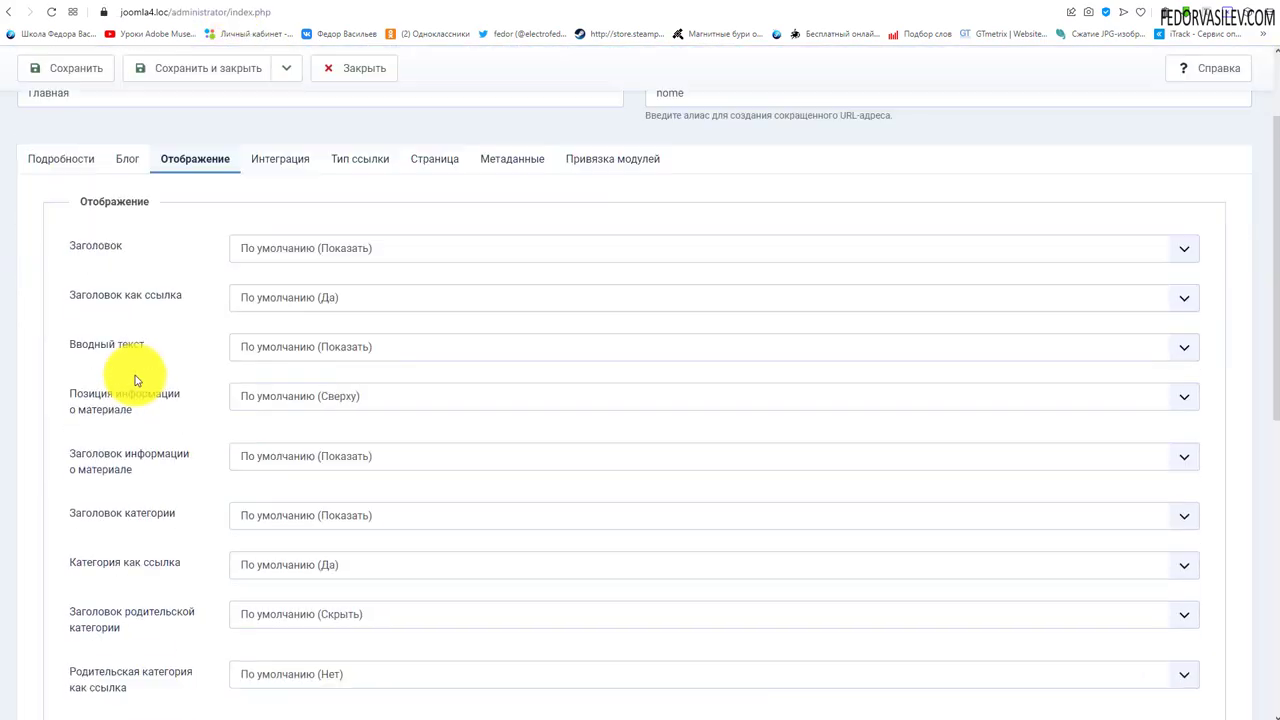
# Step: Examine the choices for Заголовок, leaving the default selected, and look over the other Отображение settings
pyautogui.click(298, 248)
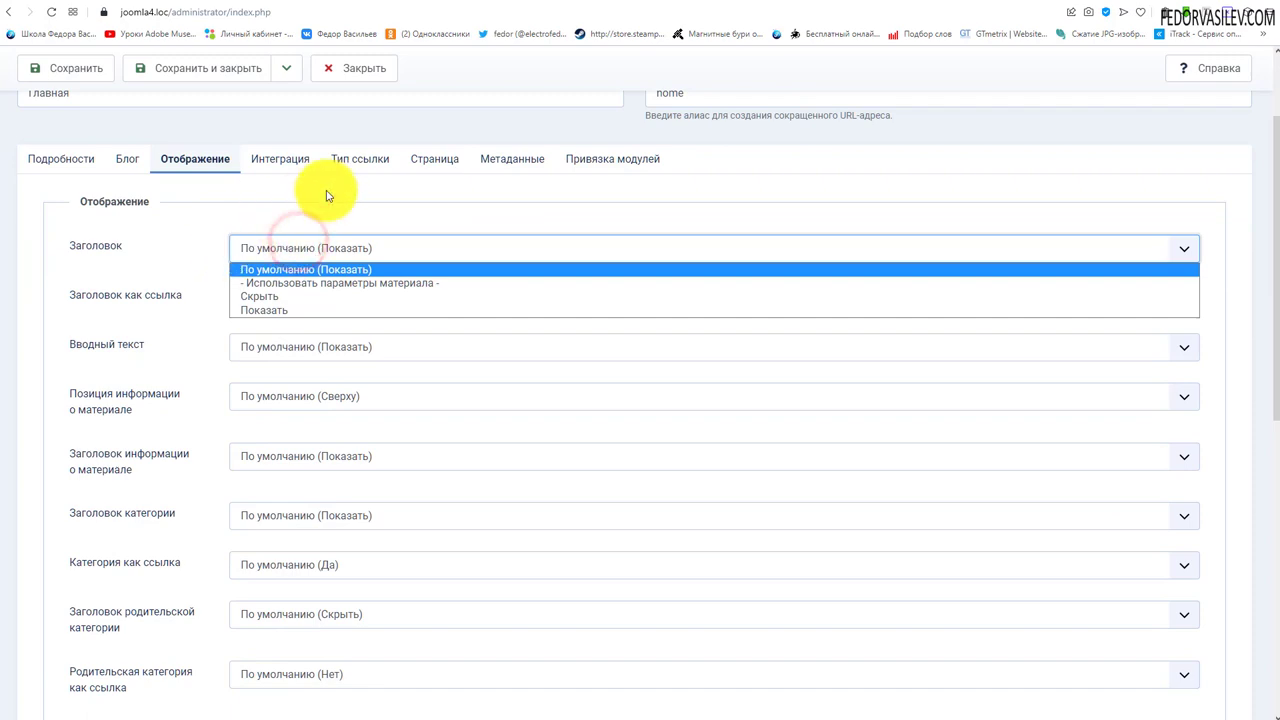
pyautogui.click(155, 264)
pyautogui.scroll(-6, 300, 248)
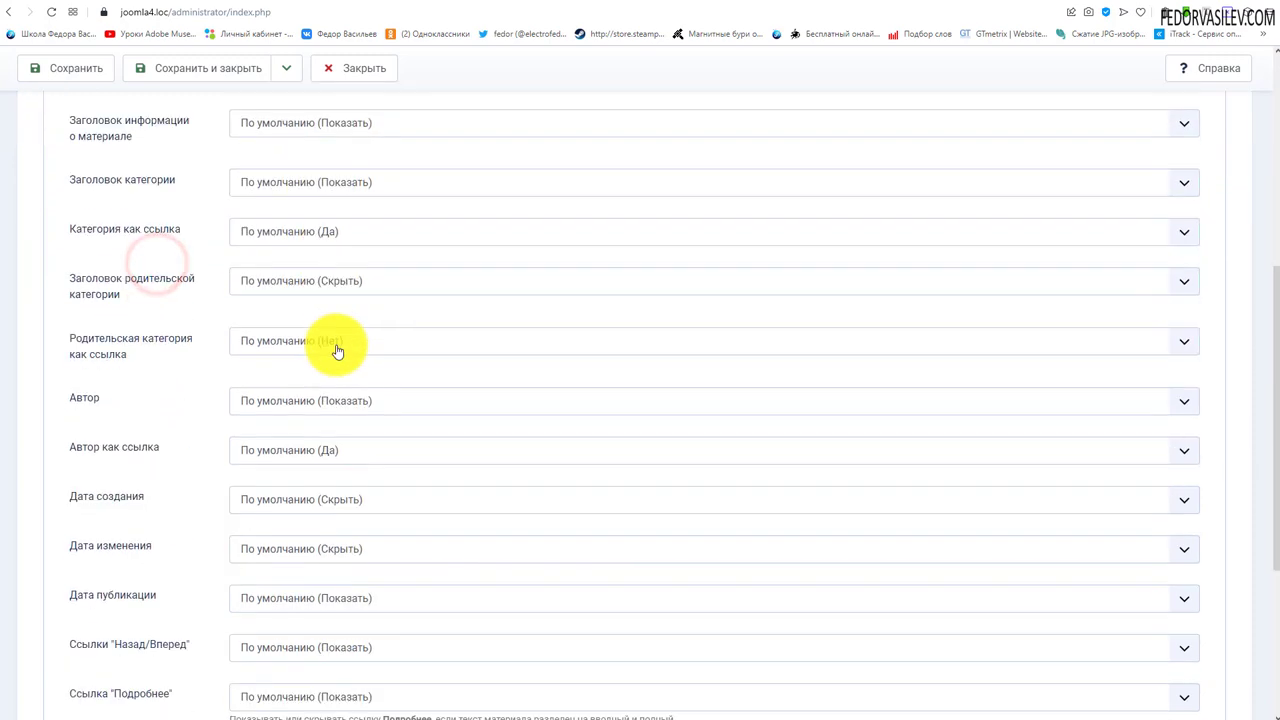
pyautogui.scroll(5, 283, 483)
pyautogui.scroll(3, 275, 470)
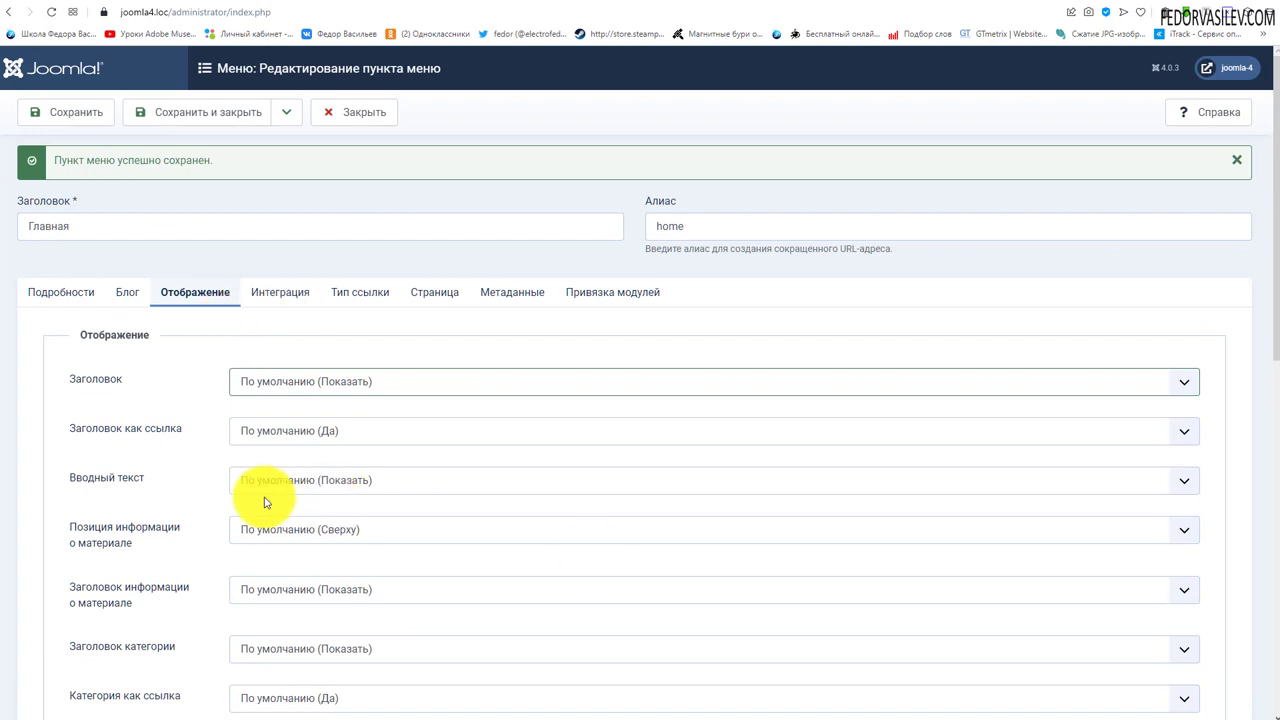
# Step: Set Заголовок to Скрыть, save the menu item and check the article titles on the site's home page
pyautogui.click(252, 385)
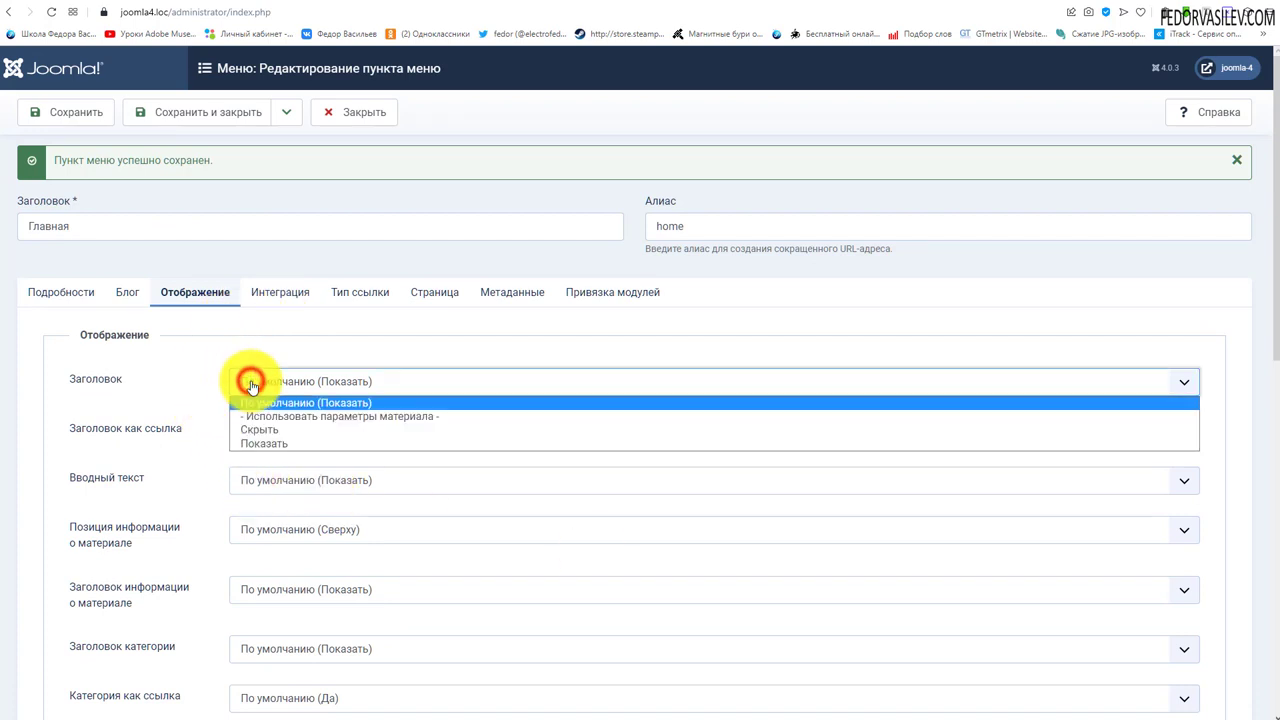
pyautogui.click(263, 429)
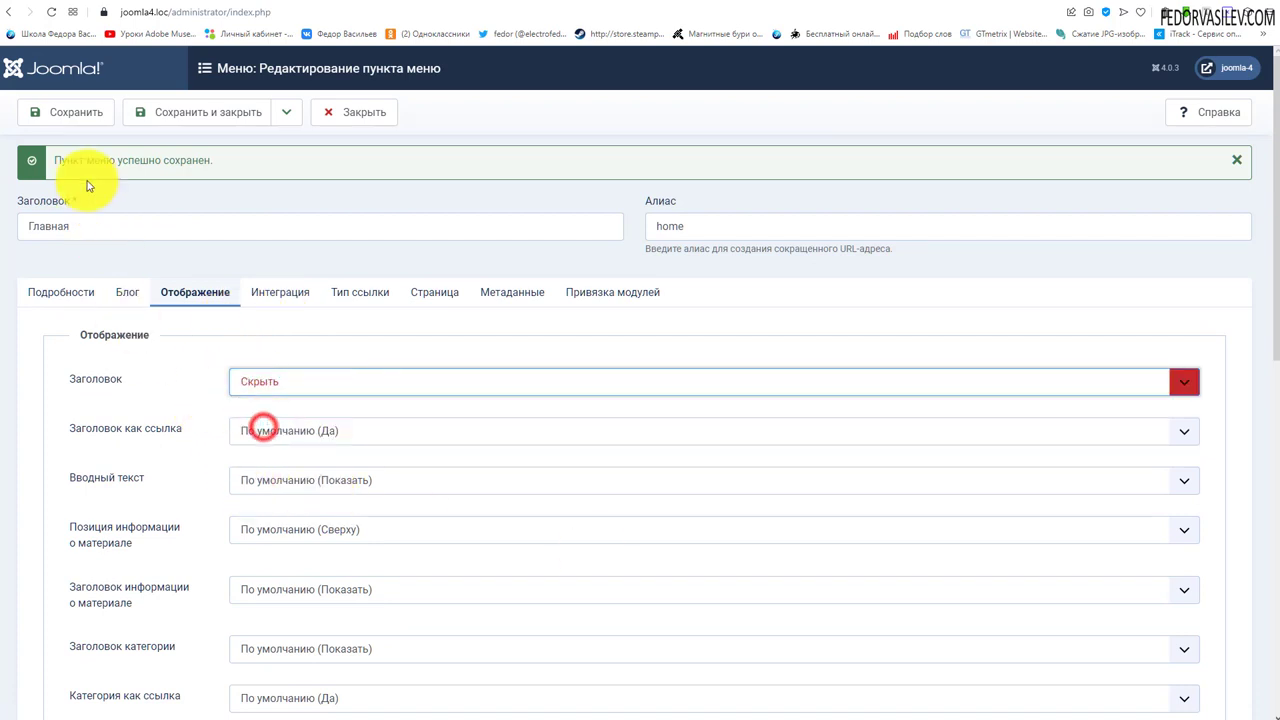
pyautogui.click(62, 112)
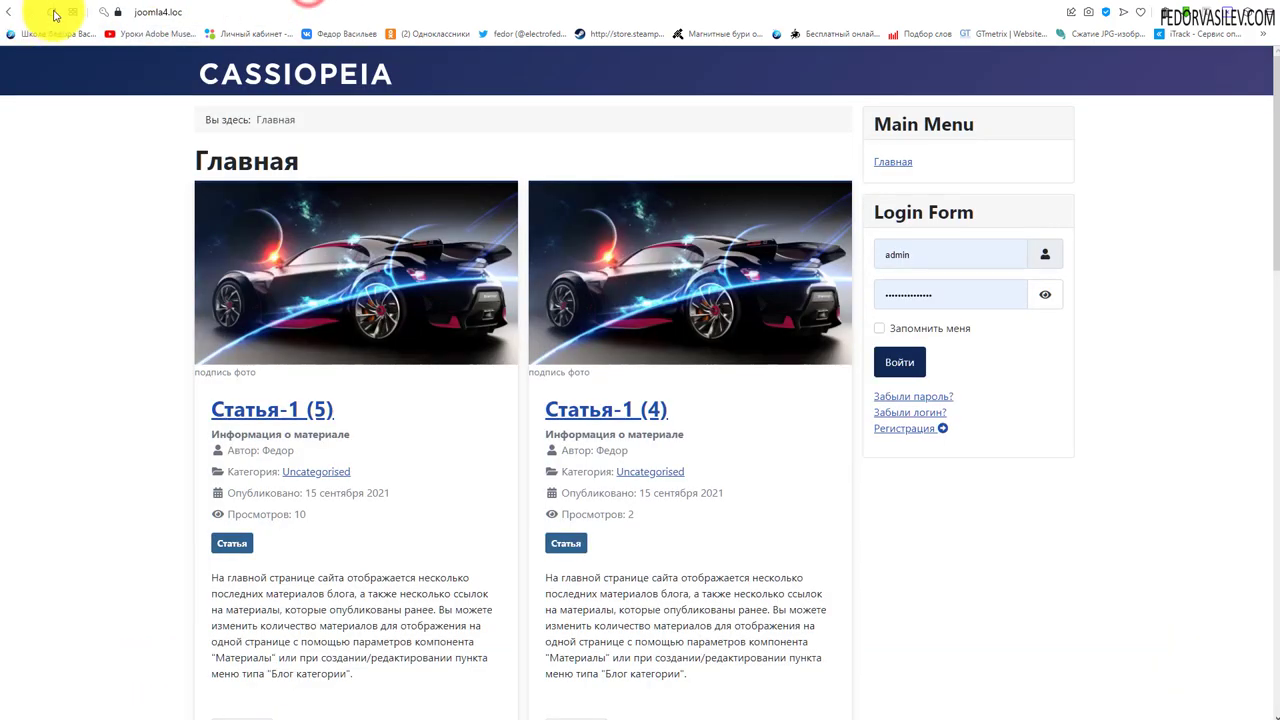
pyautogui.scroll(-1, 71, 157)
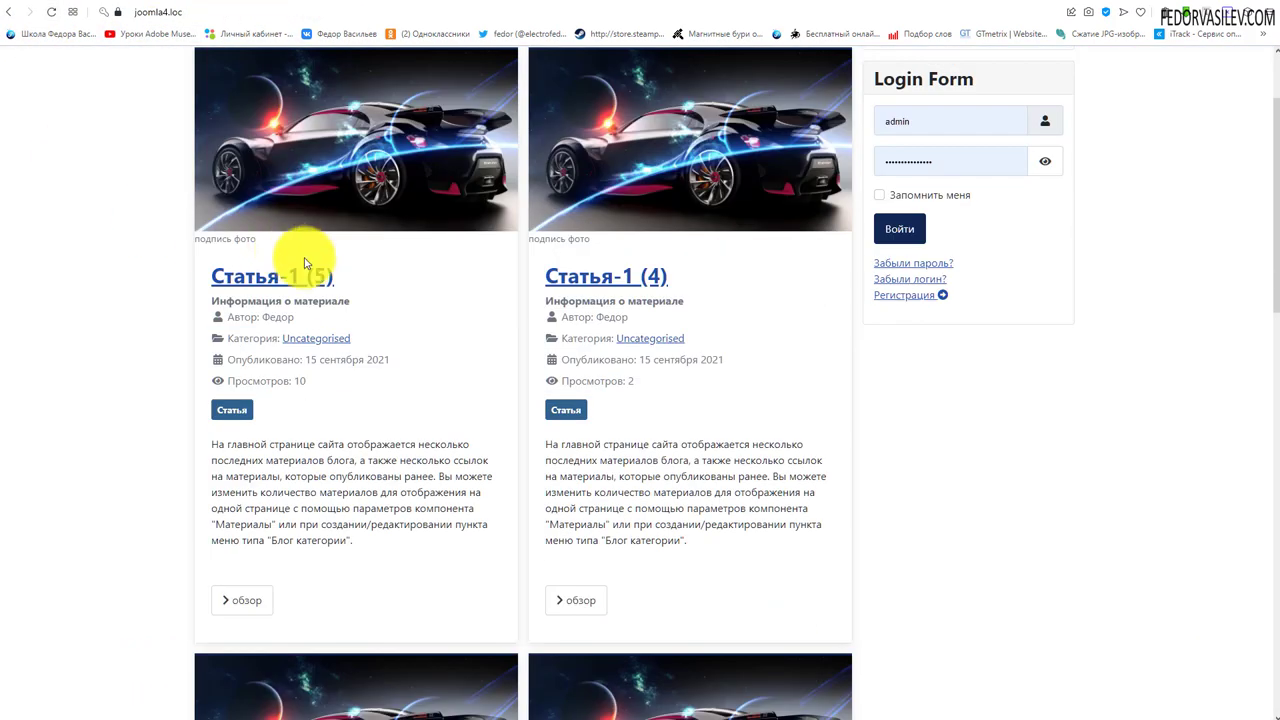
# Step: Review the article titles on the site's home page, and reload it to check the effect of the hidden Заголовок
pyautogui.moveTo(223, 271); pyautogui.dragTo(355, 273)
pyautogui.moveTo(692, 277); pyautogui.dragTo(550, 277)
pyautogui.scroll(-3, 571, 380)
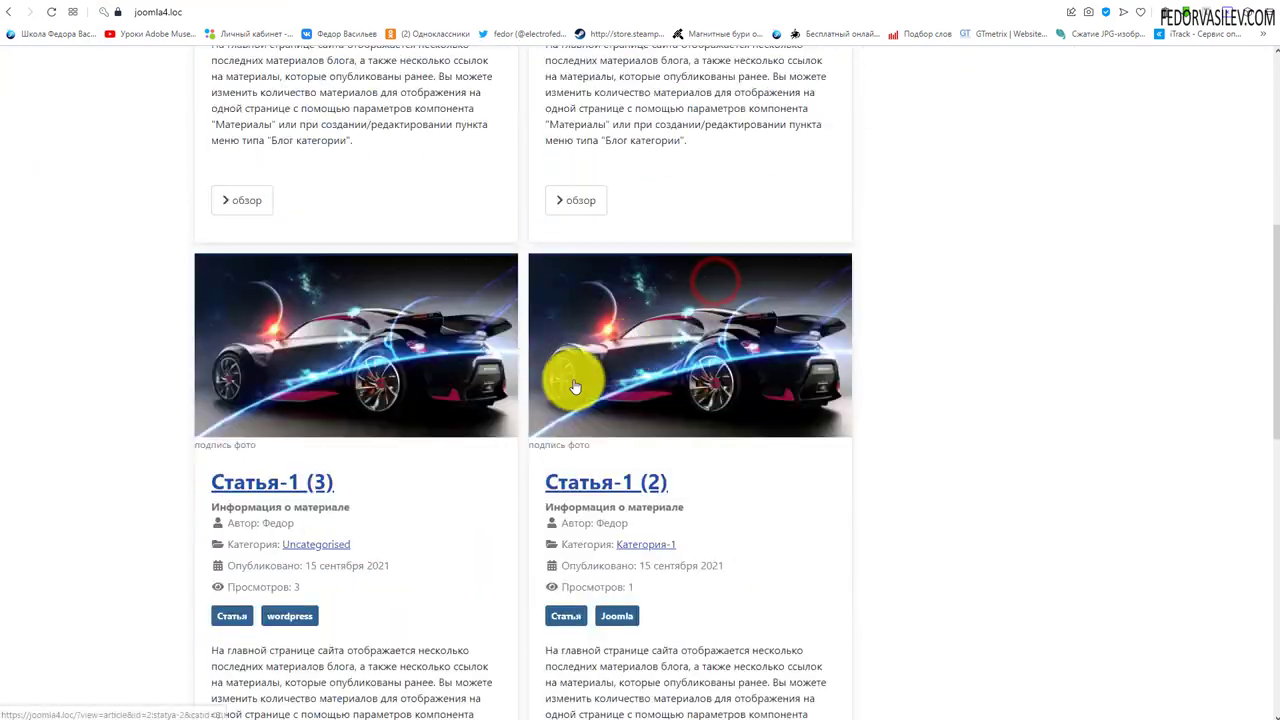
pyautogui.moveTo(357, 483); pyautogui.dragTo(224, 482)
pyautogui.click(51, 12)
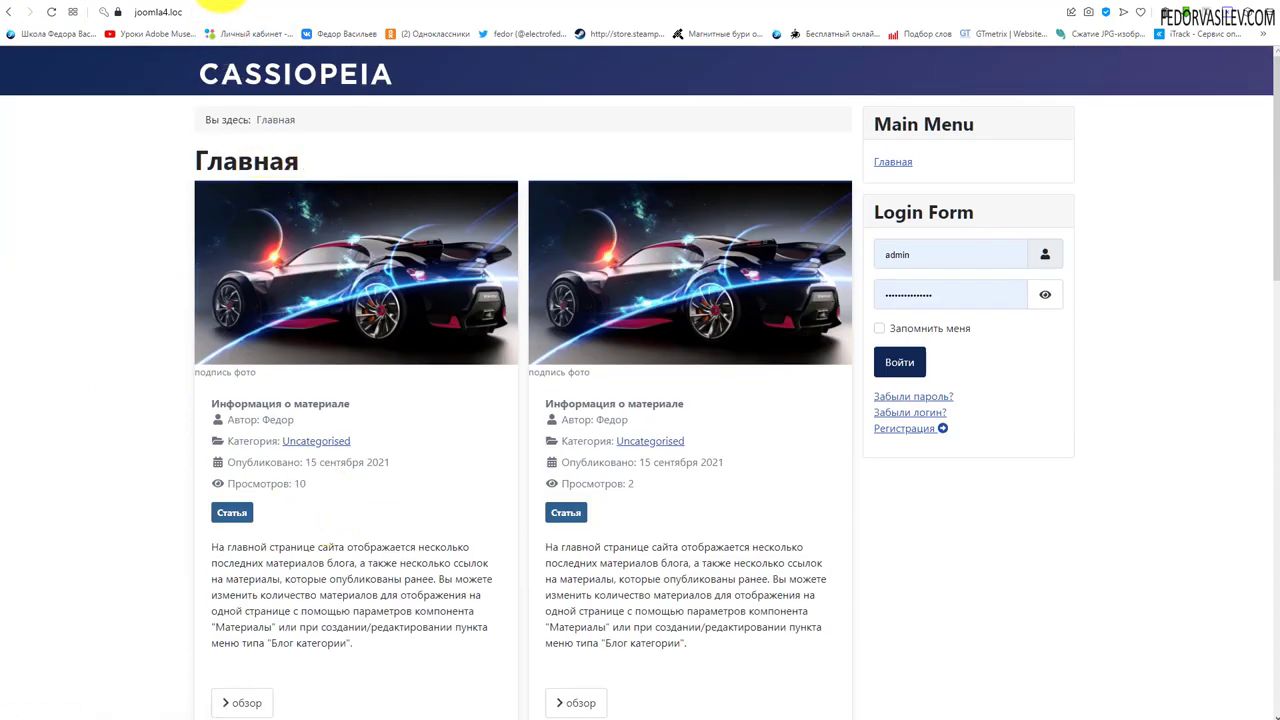
# Step: Restore Заголовок to По умолчанию (Показать) in the menu item's Отображение settings and look over the remaining options
pyautogui.click(221, 3)
pyautogui.click(256, 390)
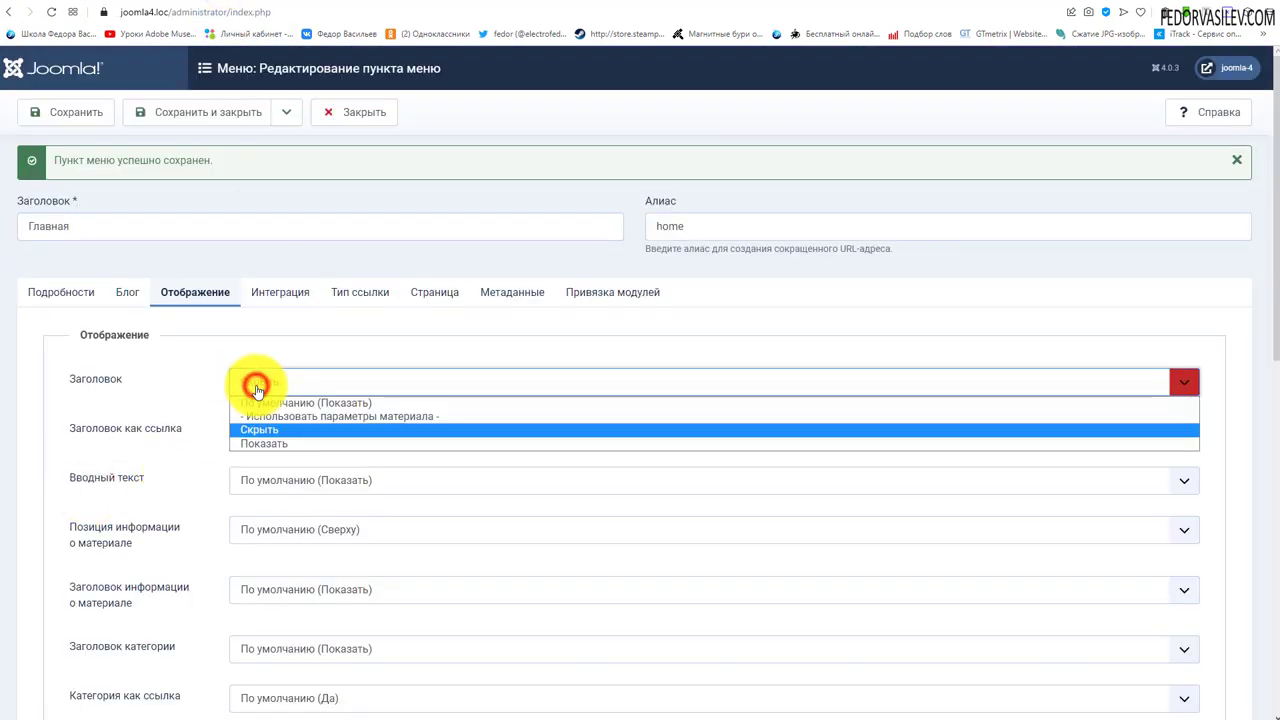
pyautogui.click(260, 401)
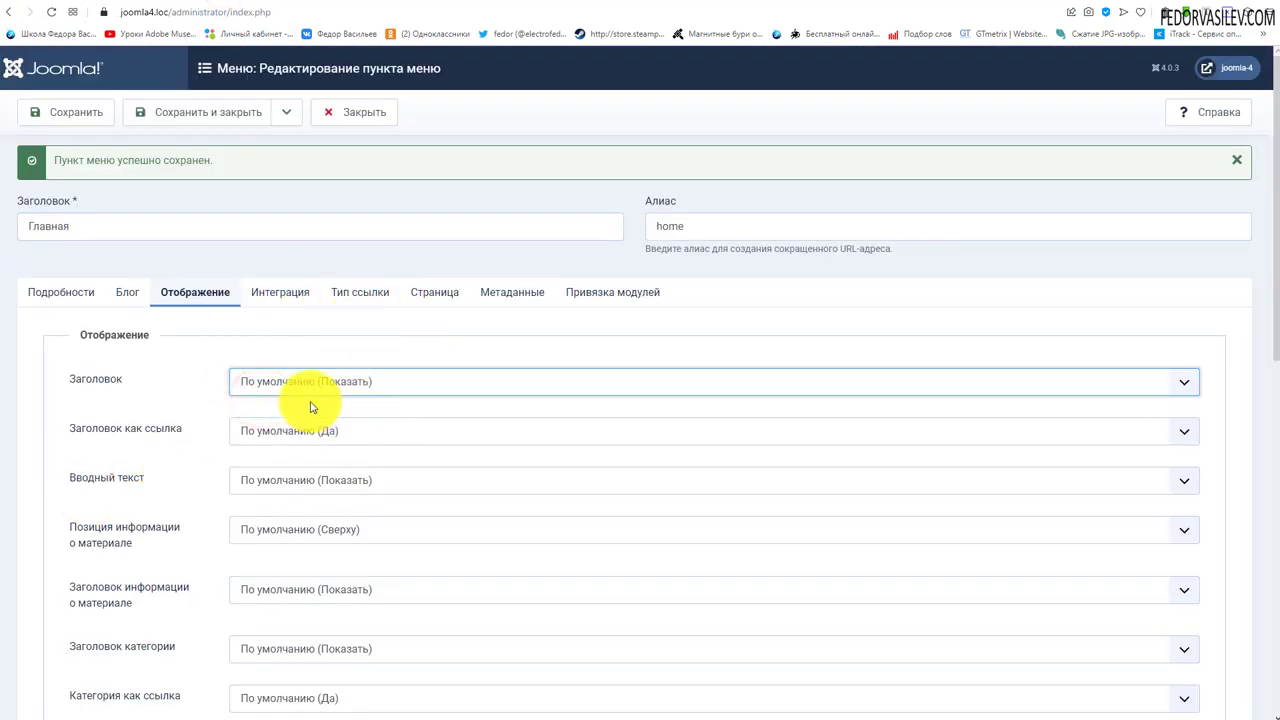
pyautogui.scroll(-8, 274, 331)
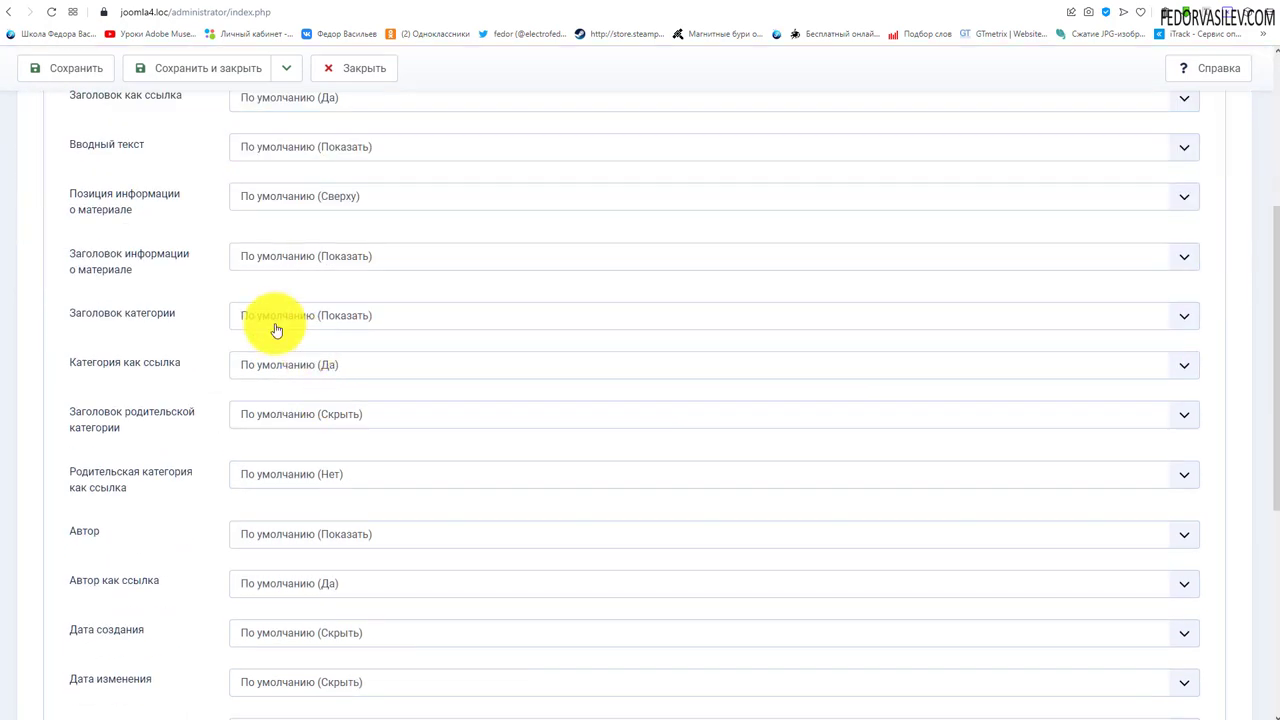
pyautogui.scroll(5, 425, 601)
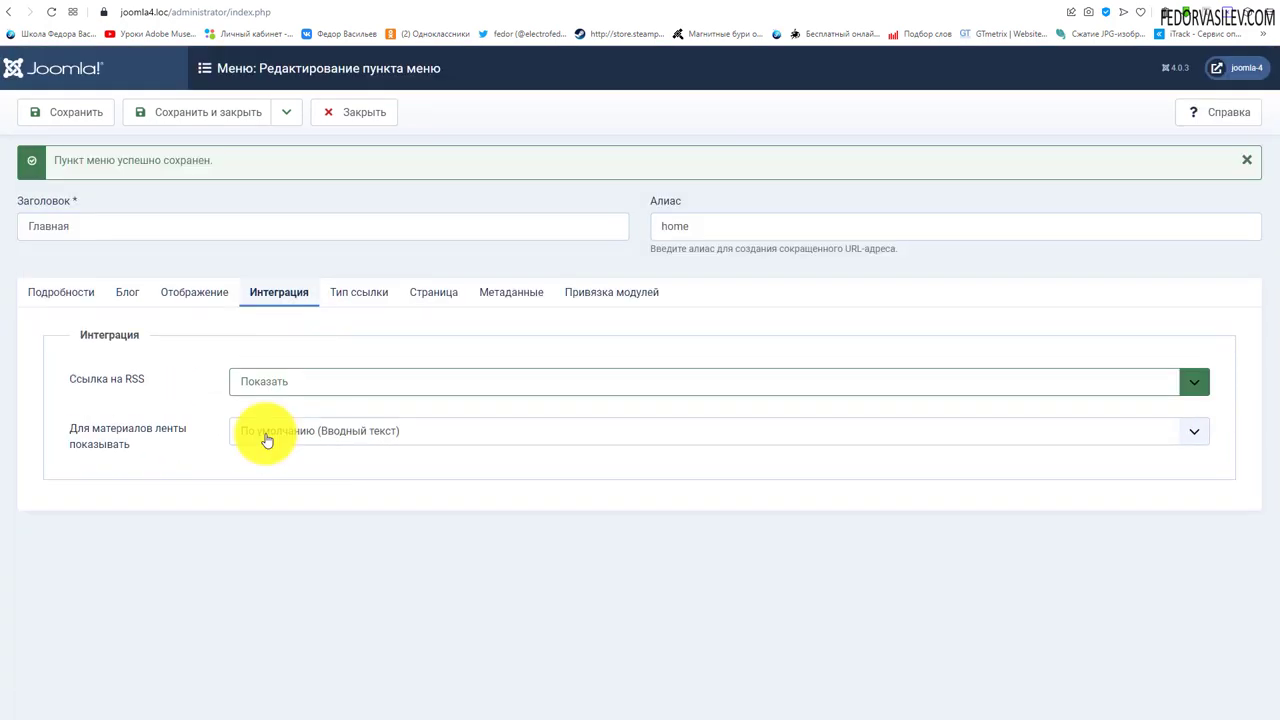
# Step: Set Ссылка на RSS to Скрыть in the Интеграция settings of the Главная menu item
pyautogui.click(292, 381)
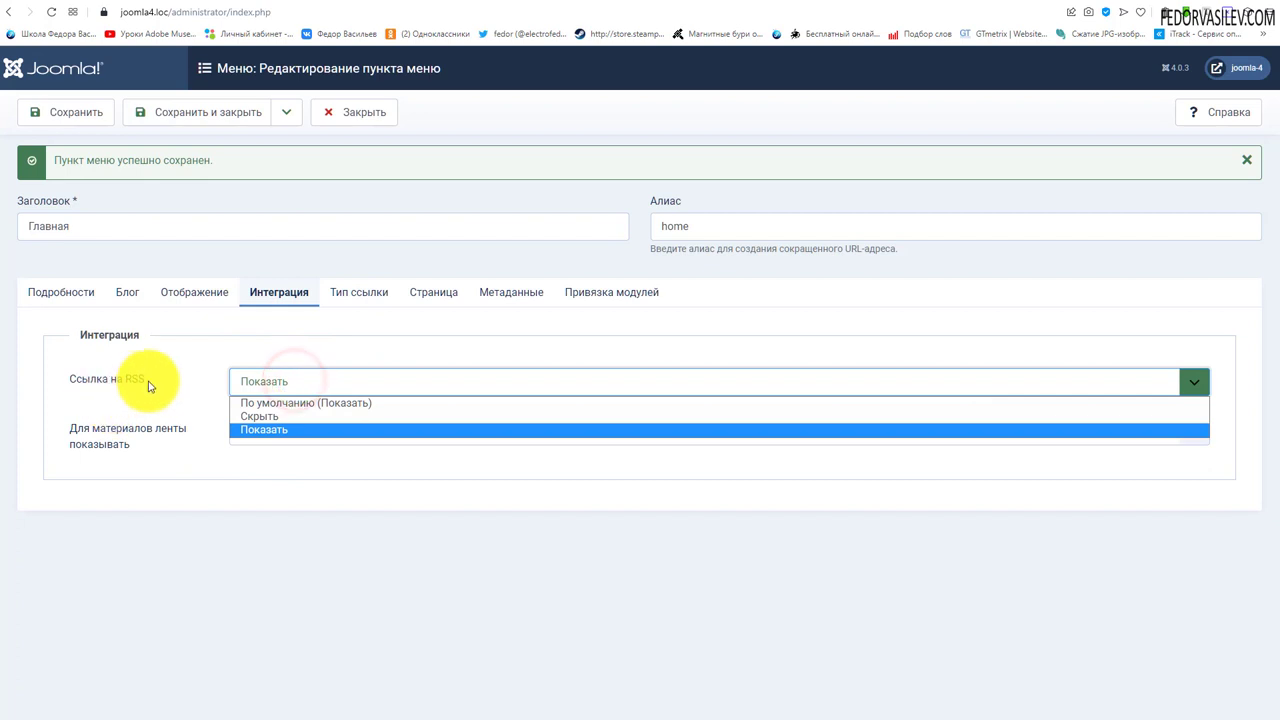
pyautogui.moveTo(148, 380); pyautogui.dragTo(63, 389)
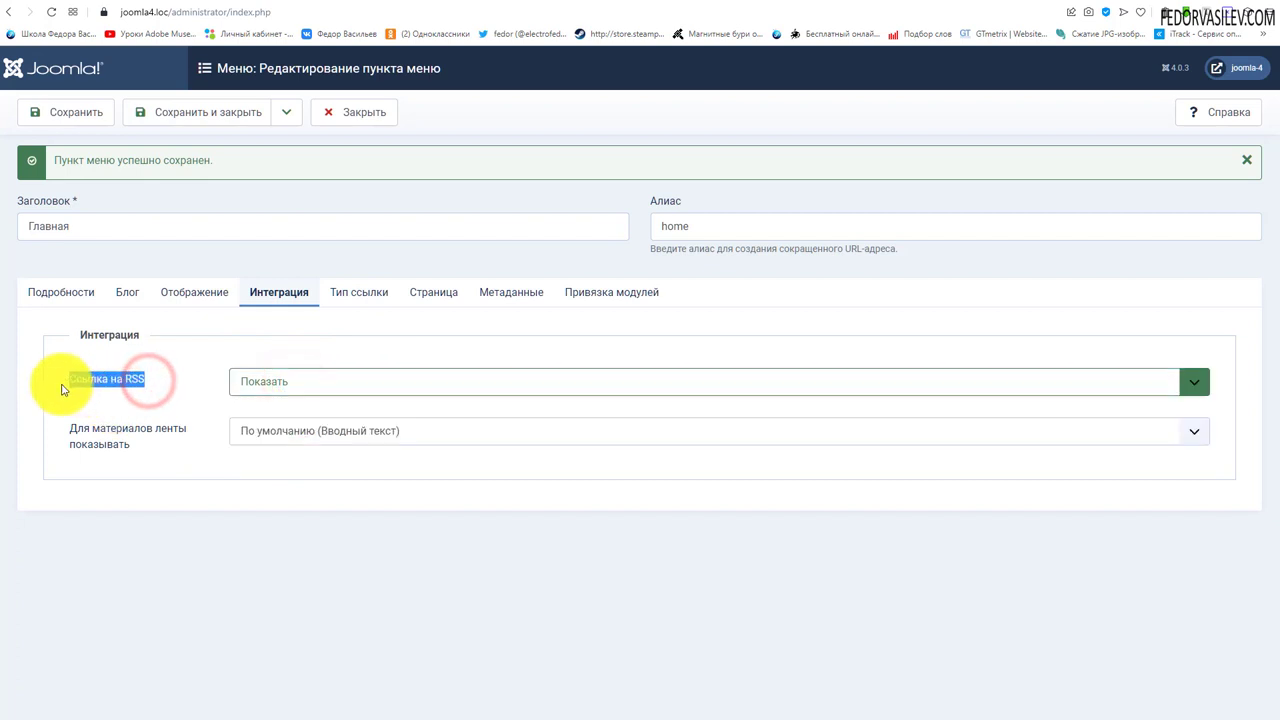
pyautogui.click(346, 390)
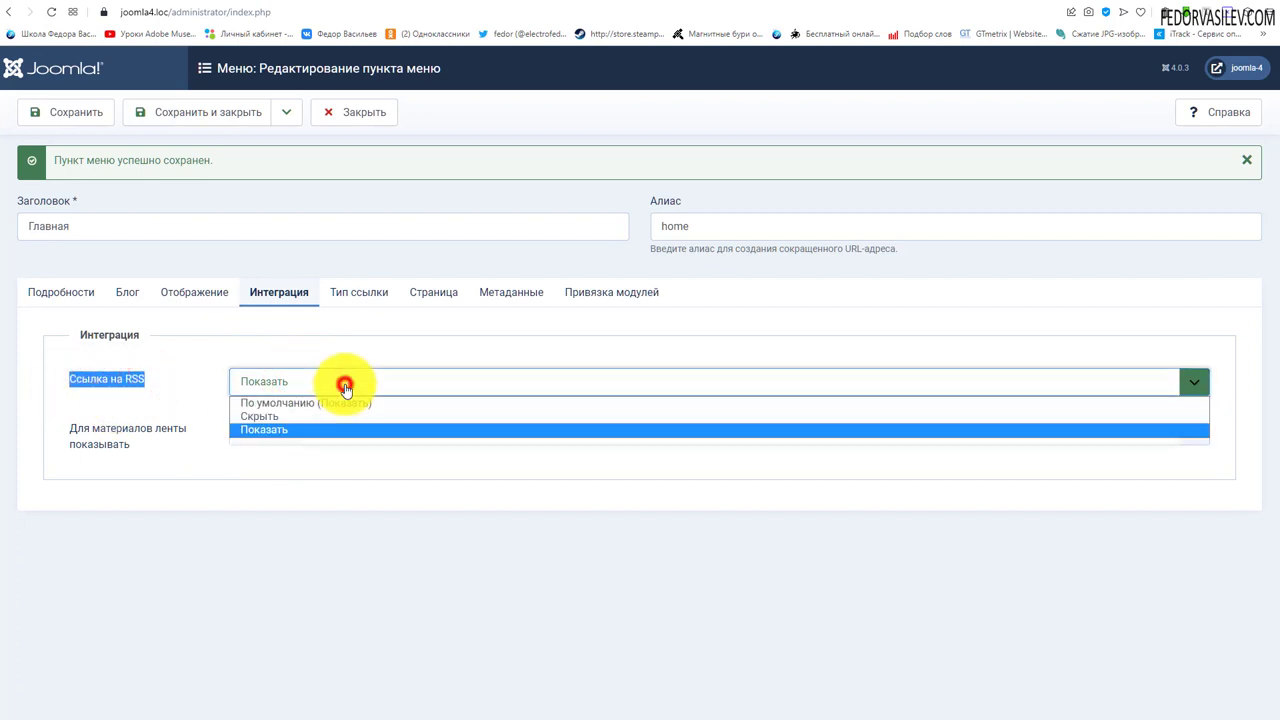
pyautogui.click(242, 415)
pyautogui.moveTo(165, 375); pyautogui.dragTo(86, 376)
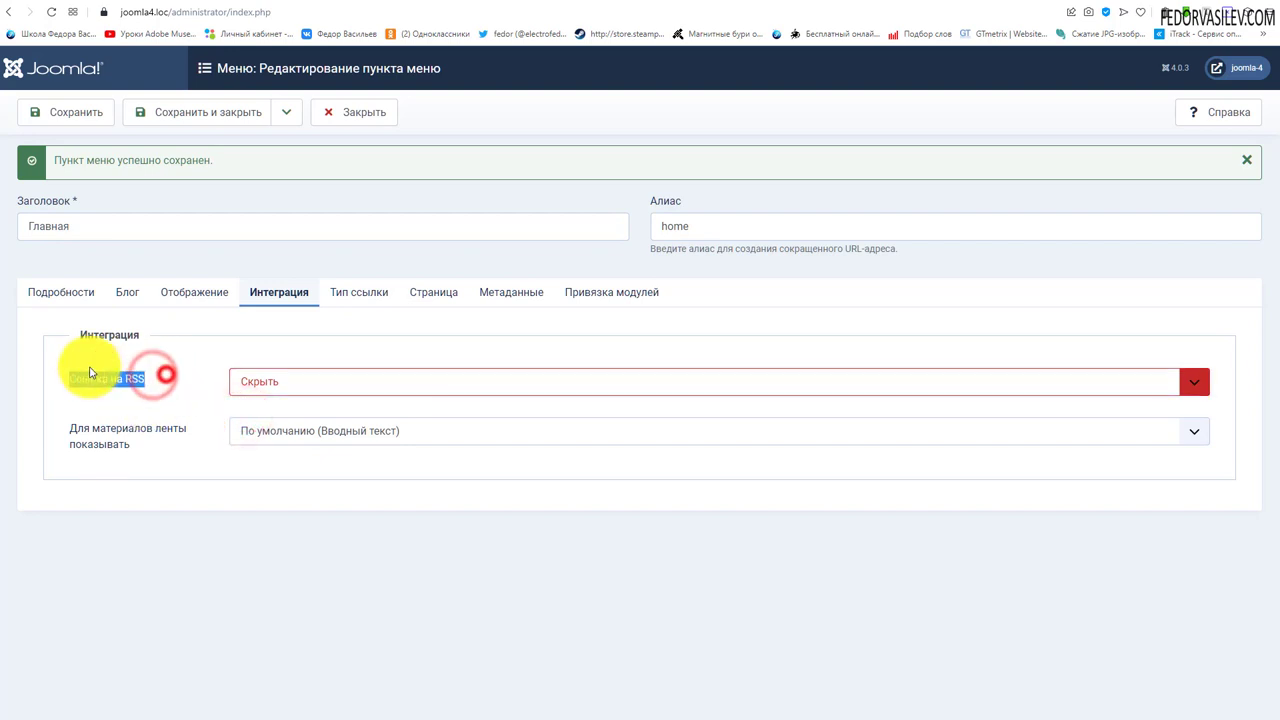
pyautogui.click(286, 487)
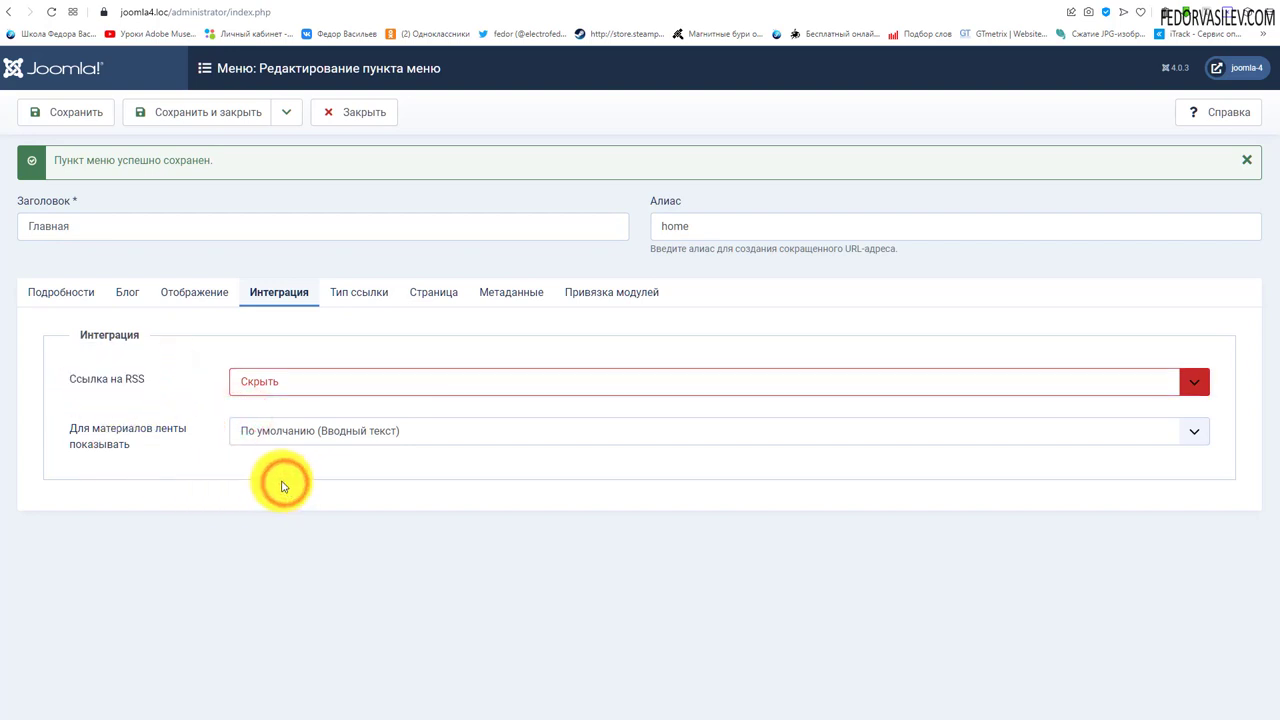
# Step: Open the Тип ссылки settings of the Главная menu item and examine the Атрибут ссылки title field
pyautogui.click(357, 300)
pyautogui.scroll(-2, 320, 330)
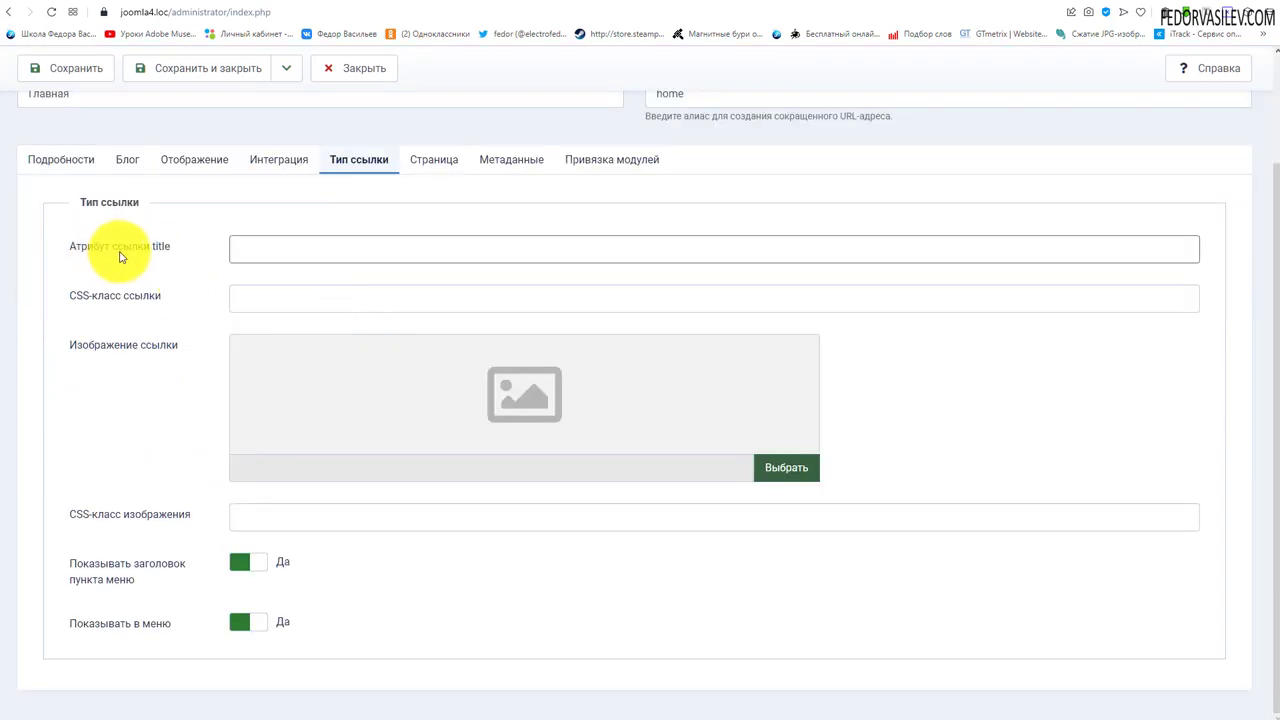
pyautogui.click(259, 253)
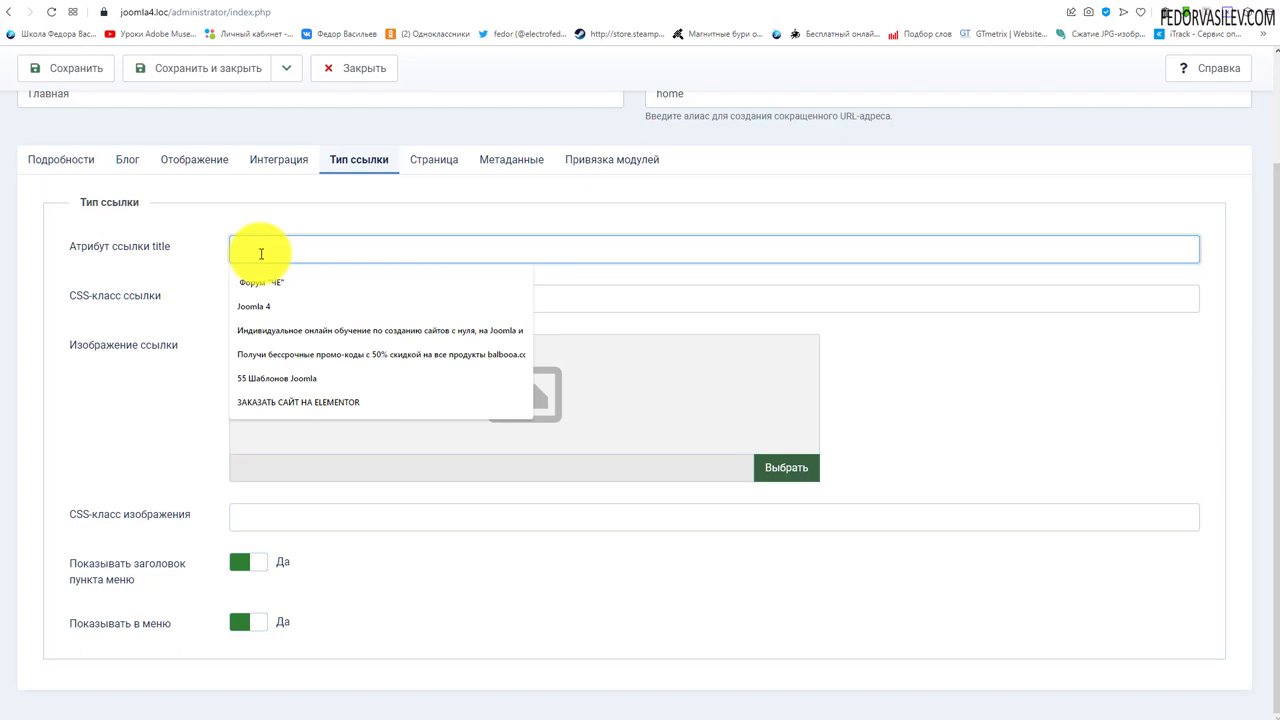
pyautogui.click(100, 266)
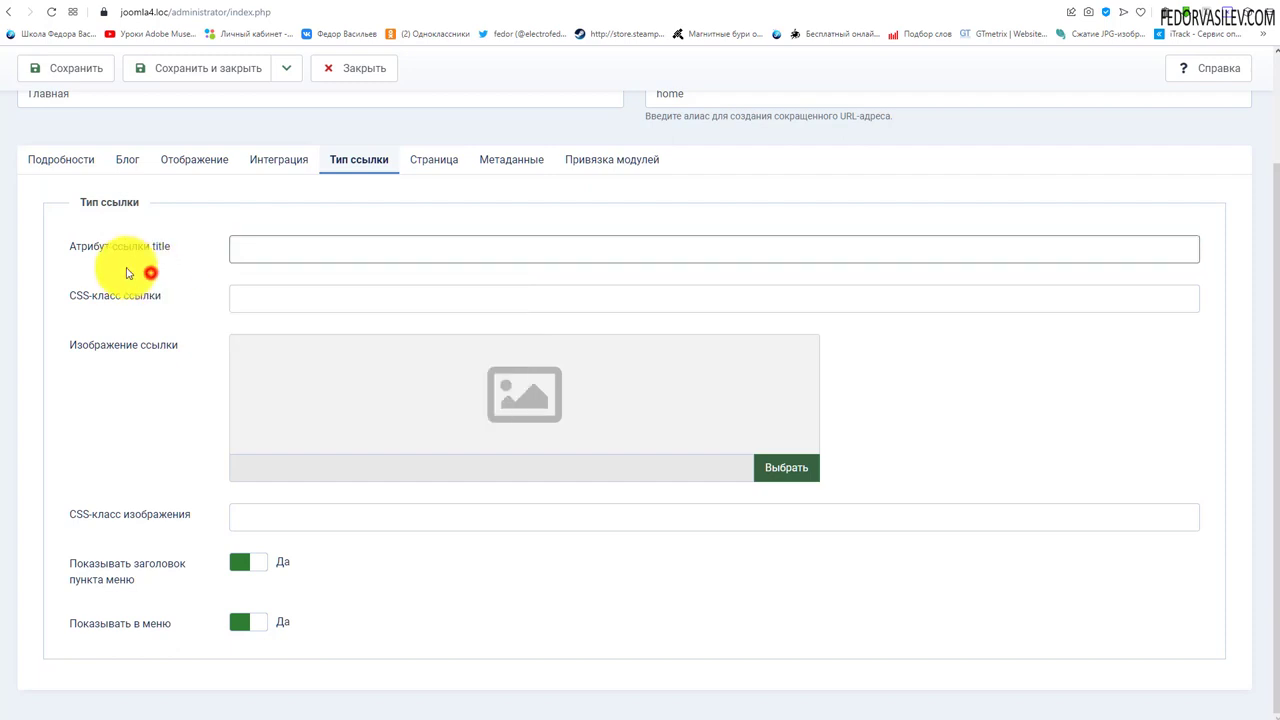
# Step: Set Атрибут ссылки title to Тест, save the menu item and look over the site's home page
pyautogui.scroll(2, 126, 340)
pyautogui.click(287, 377)
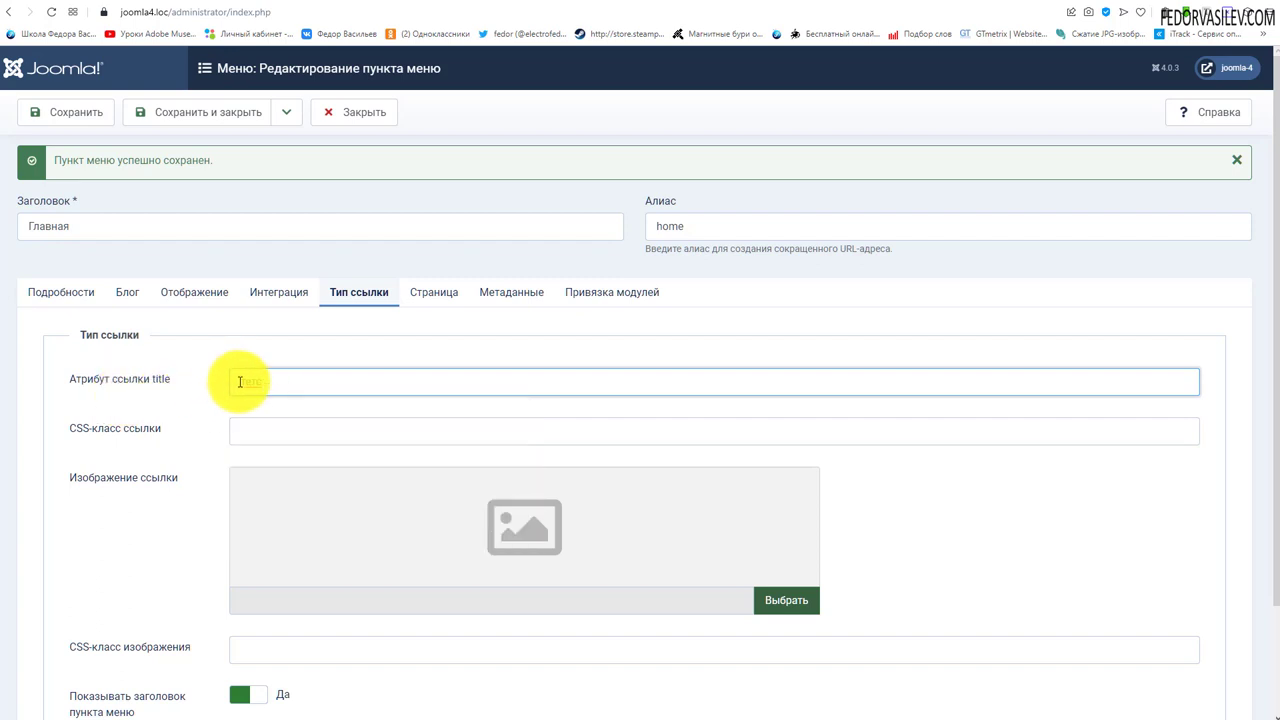
pyautogui.write('тест')
pyautogui.moveTo(275, 381); pyautogui.dragTo(218, 388)
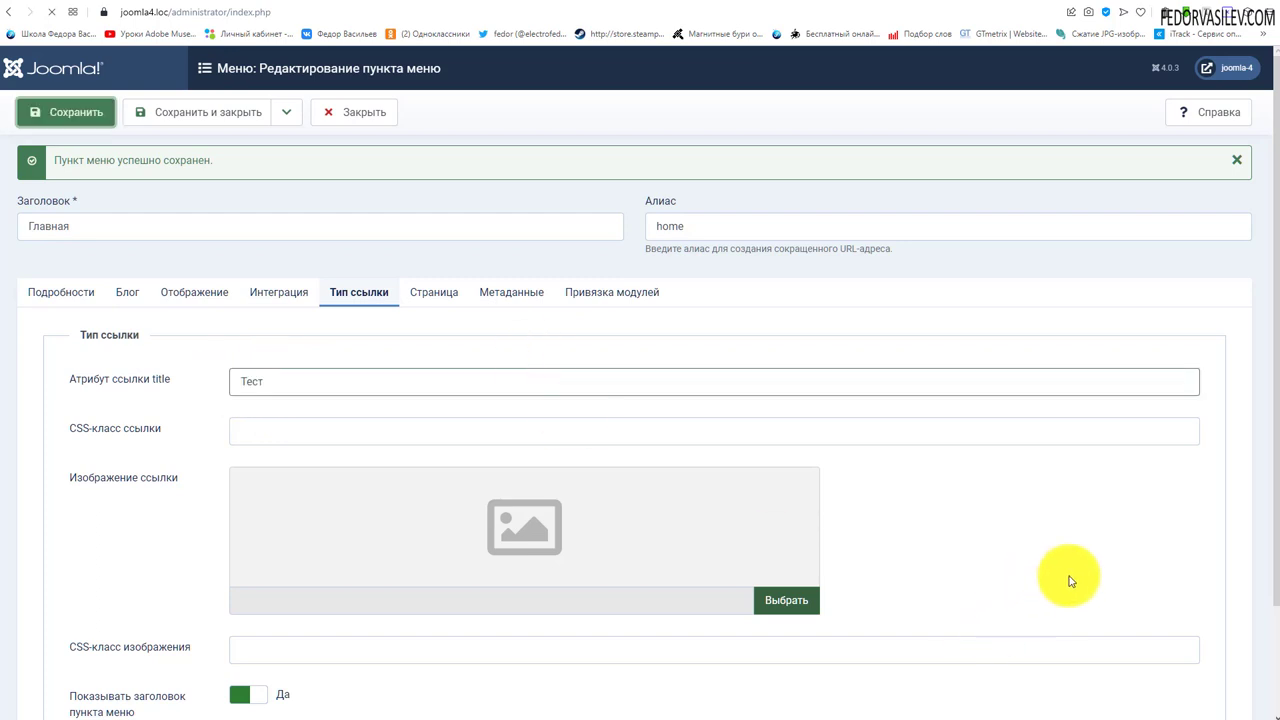
pyautogui.hotkey('ctrl', 'Tab')
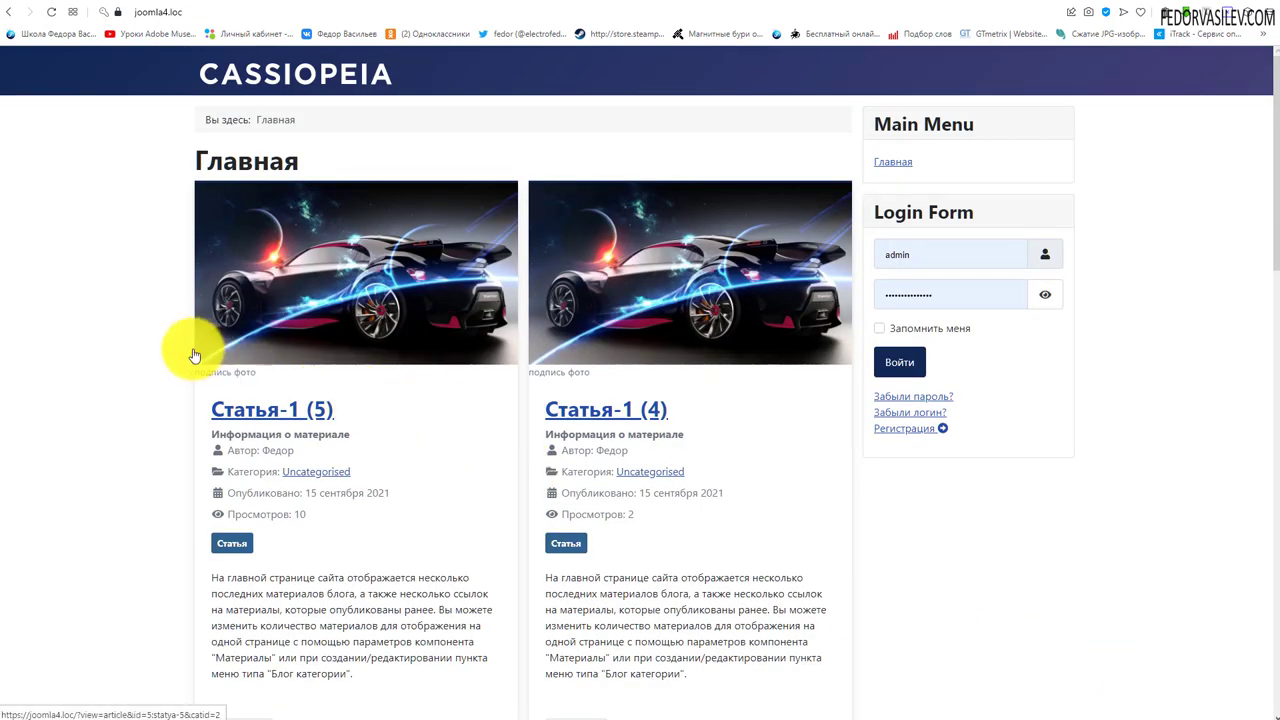
pyautogui.scroll(-5, 197, 349)
pyautogui.scroll(5, 197, 349)
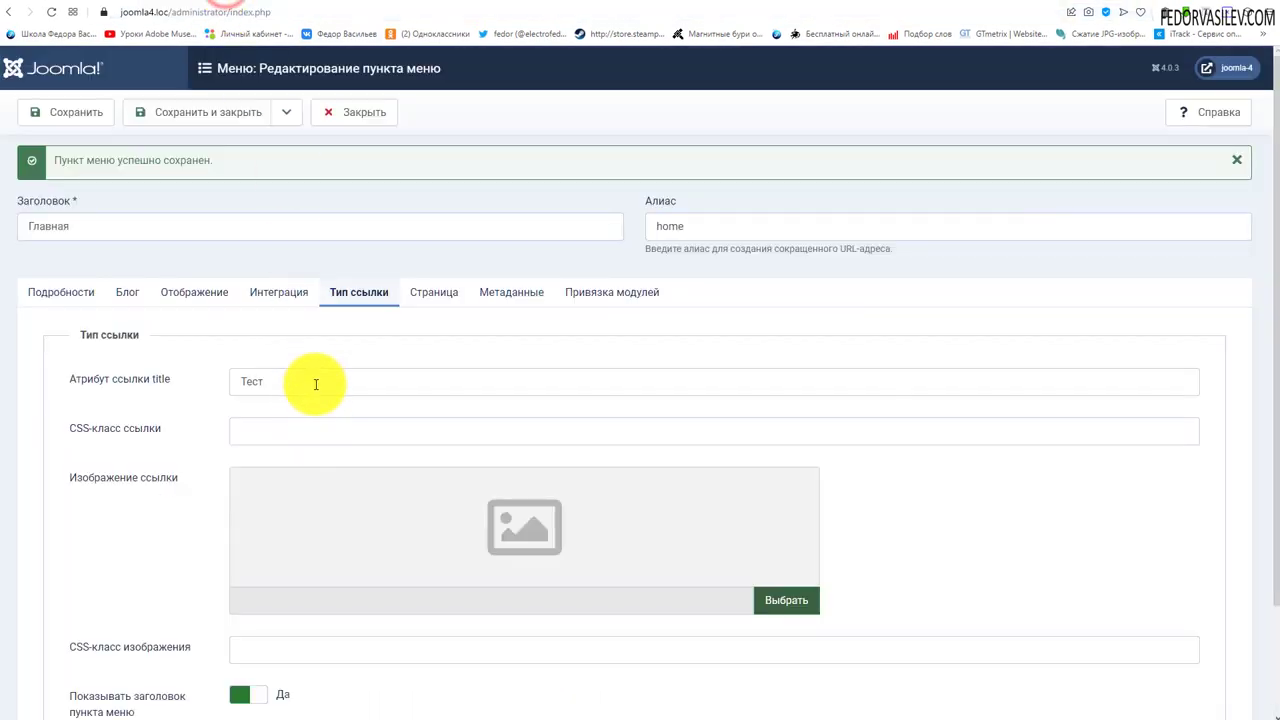
# Step: Clear the Атрибут ссылки title field and examine the CSS-класс ссылки field below it
pyautogui.click(316, 384)
pyautogui.doubleClick(311, 380)
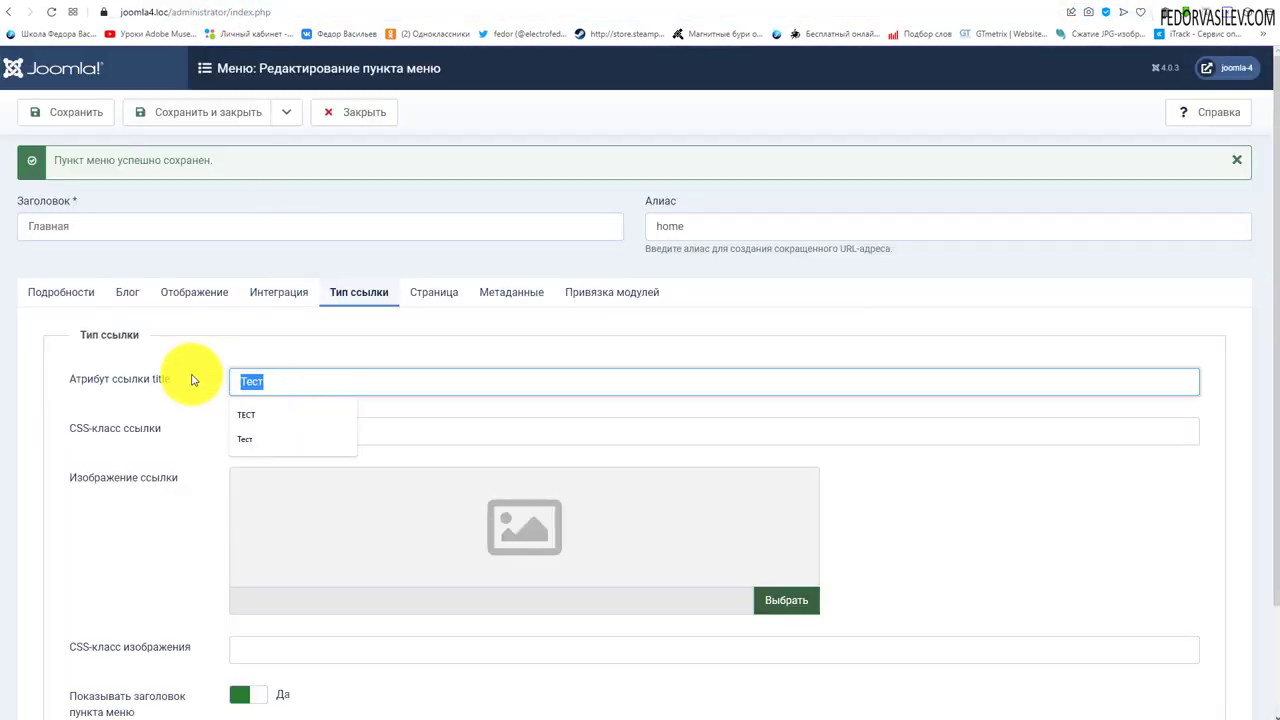
pyautogui.press('BackSpace')
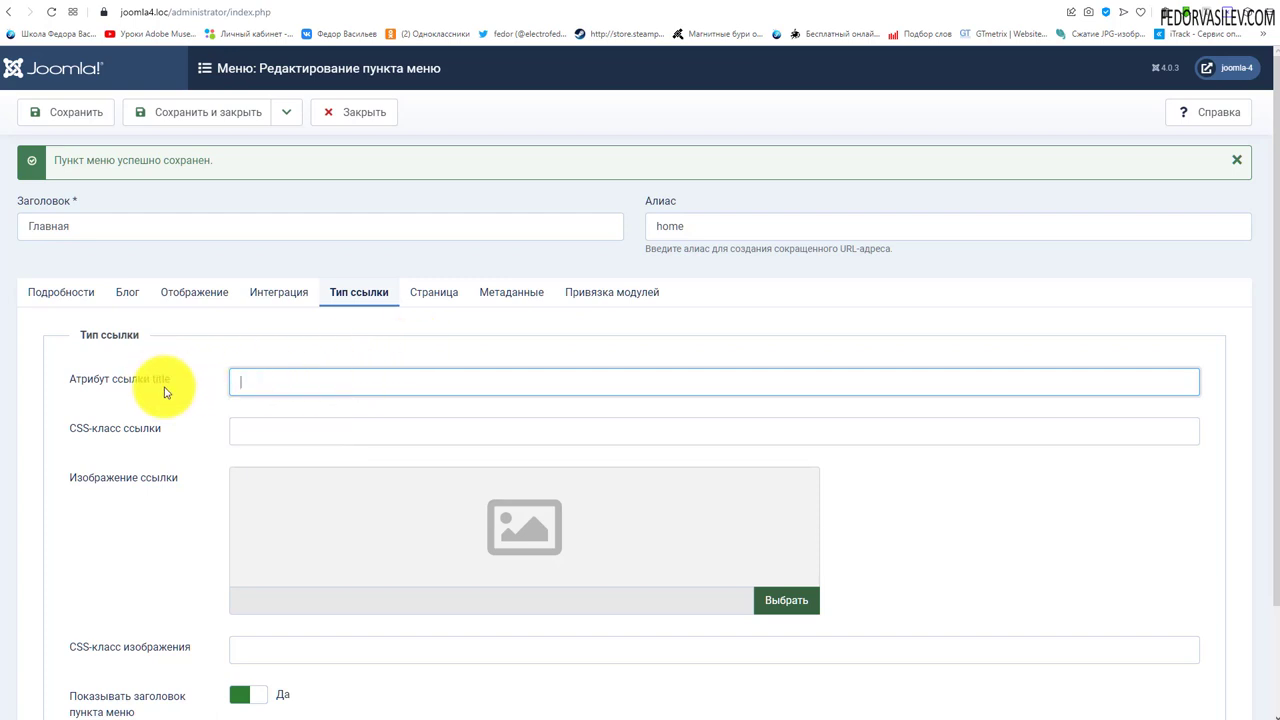
pyautogui.scroll(-1, 140, 440)
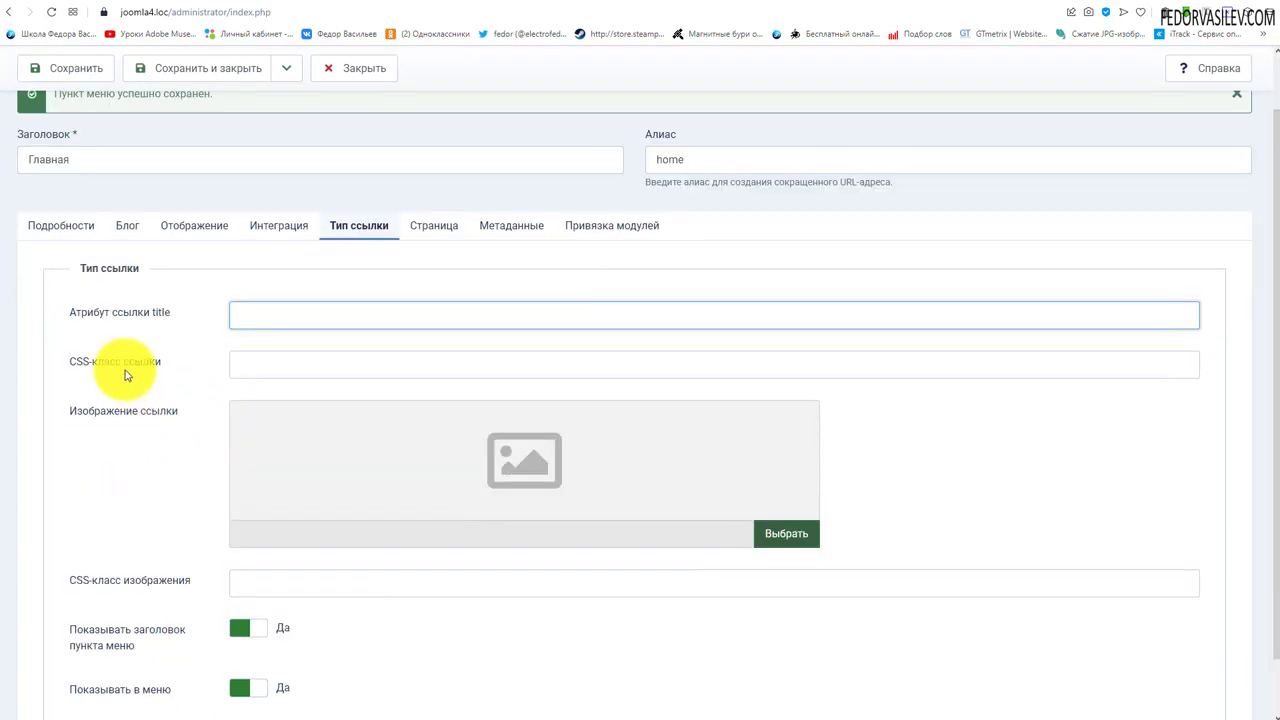
pyautogui.click(116, 365)
pyautogui.click(60, 358)
pyautogui.click(180, 361)
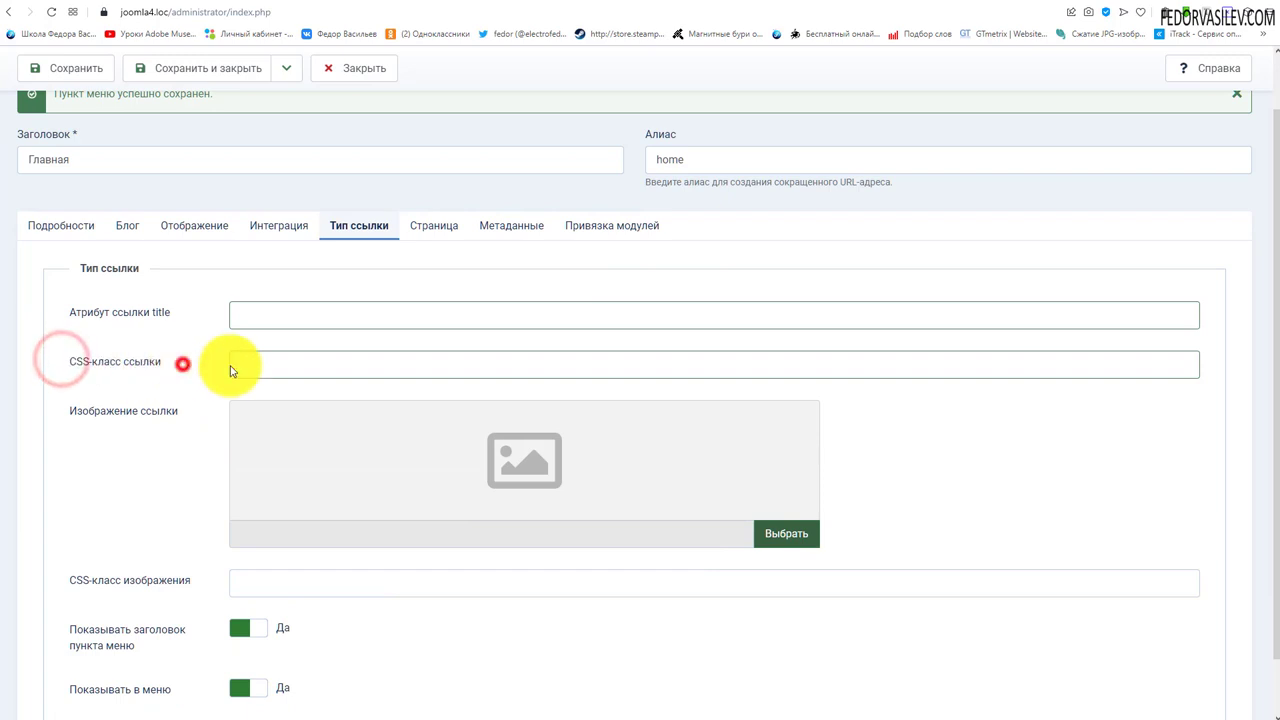
# Step: Choose 1616.png from the images folder as Изображение ссылки, save the menu item and check the site
pyautogui.scroll(-1, 280, 343)
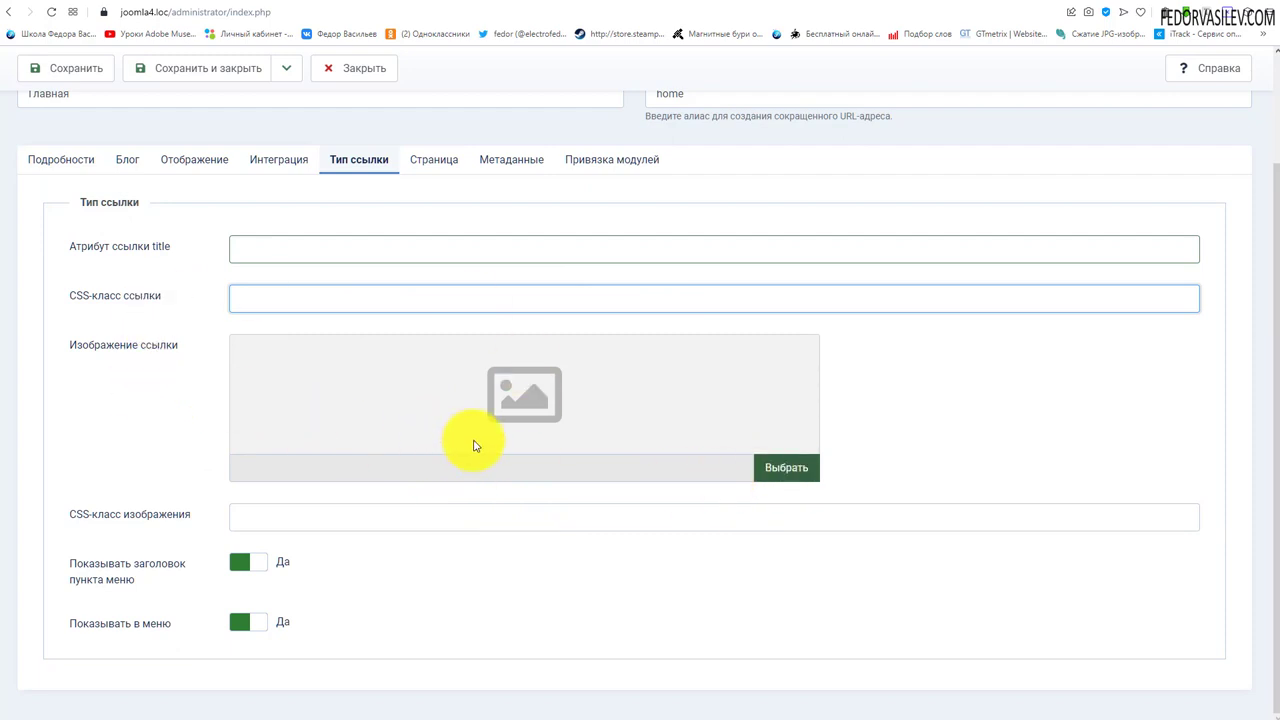
pyautogui.click(795, 468)
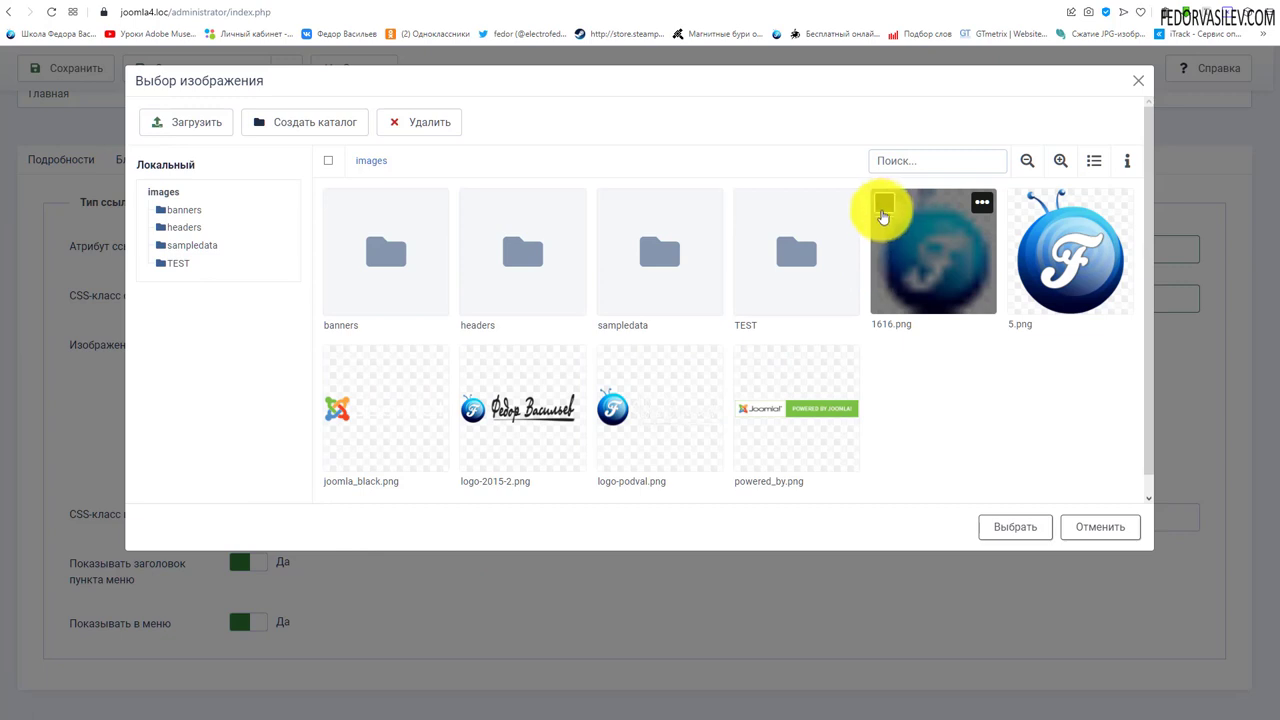
pyautogui.click(881, 205)
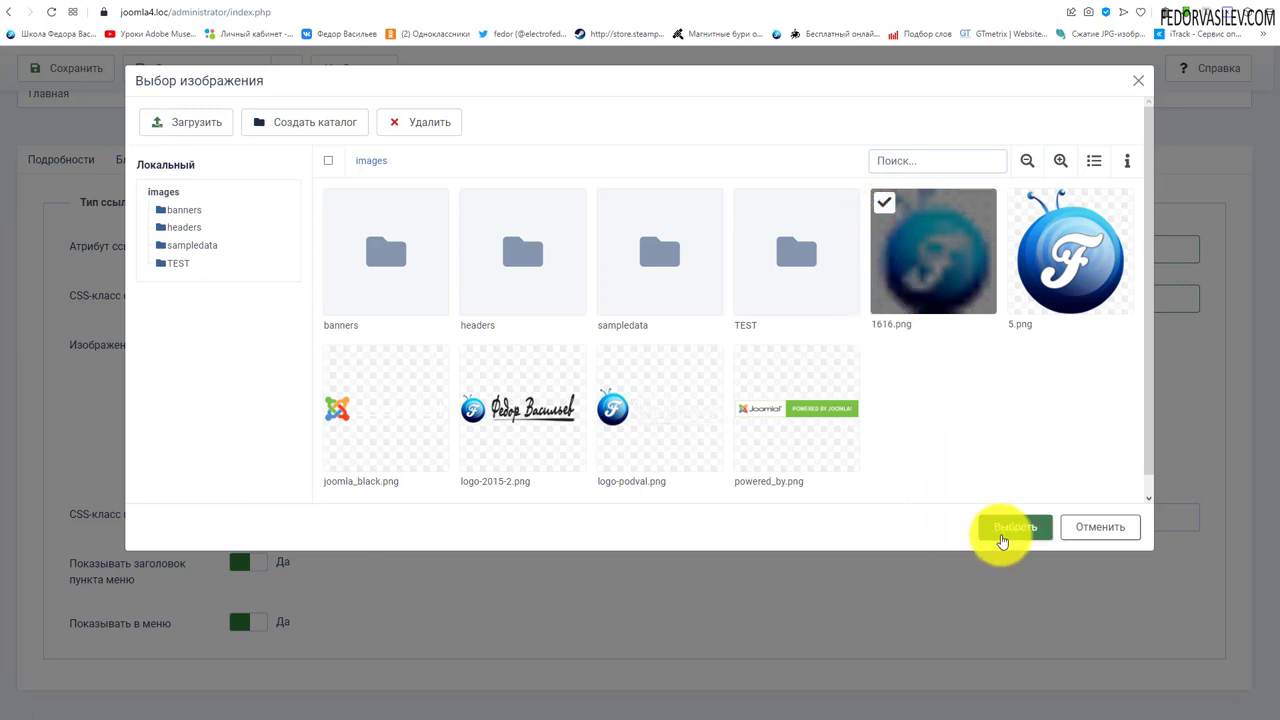
pyautogui.click(1008, 527)
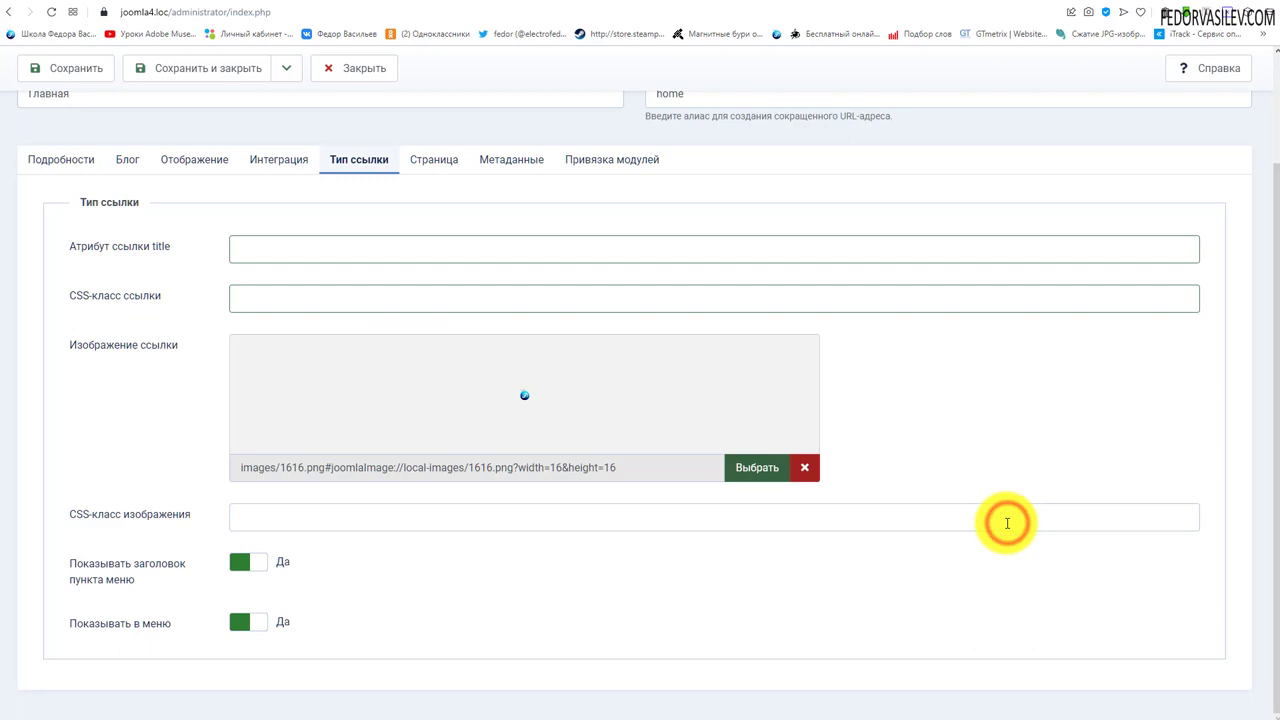
pyautogui.click(36, 67)
pyautogui.click(343, 4)
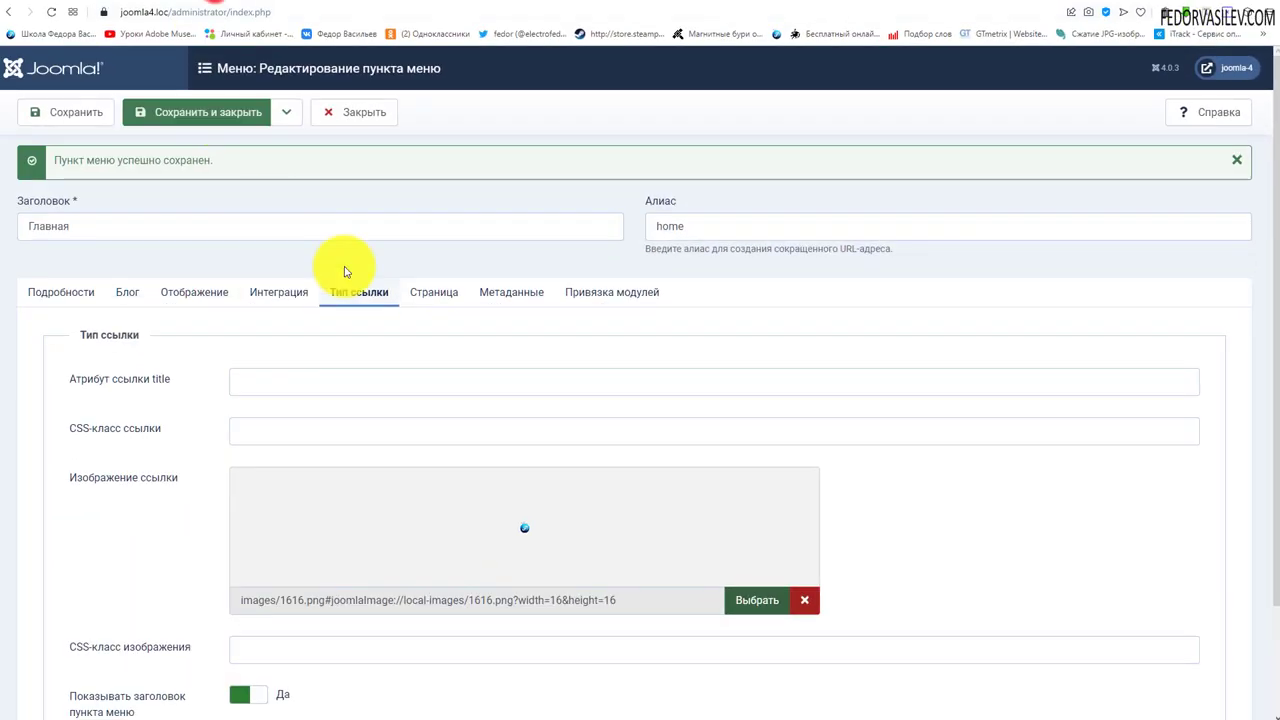
# Step: Set Показывать заголовок пункта меню to Нет, save the menu item and check its Main Menu link on the reloaded home page
pyautogui.scroll(-2, 300, 350)
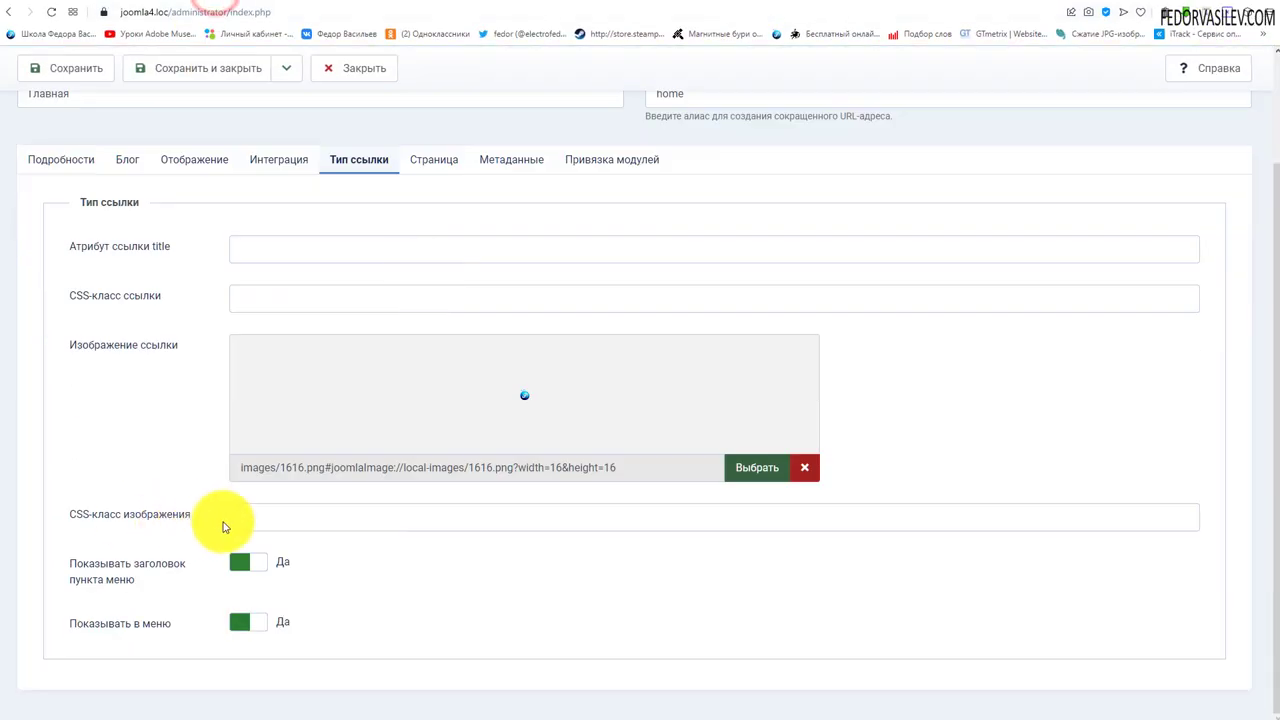
pyautogui.click(255, 515)
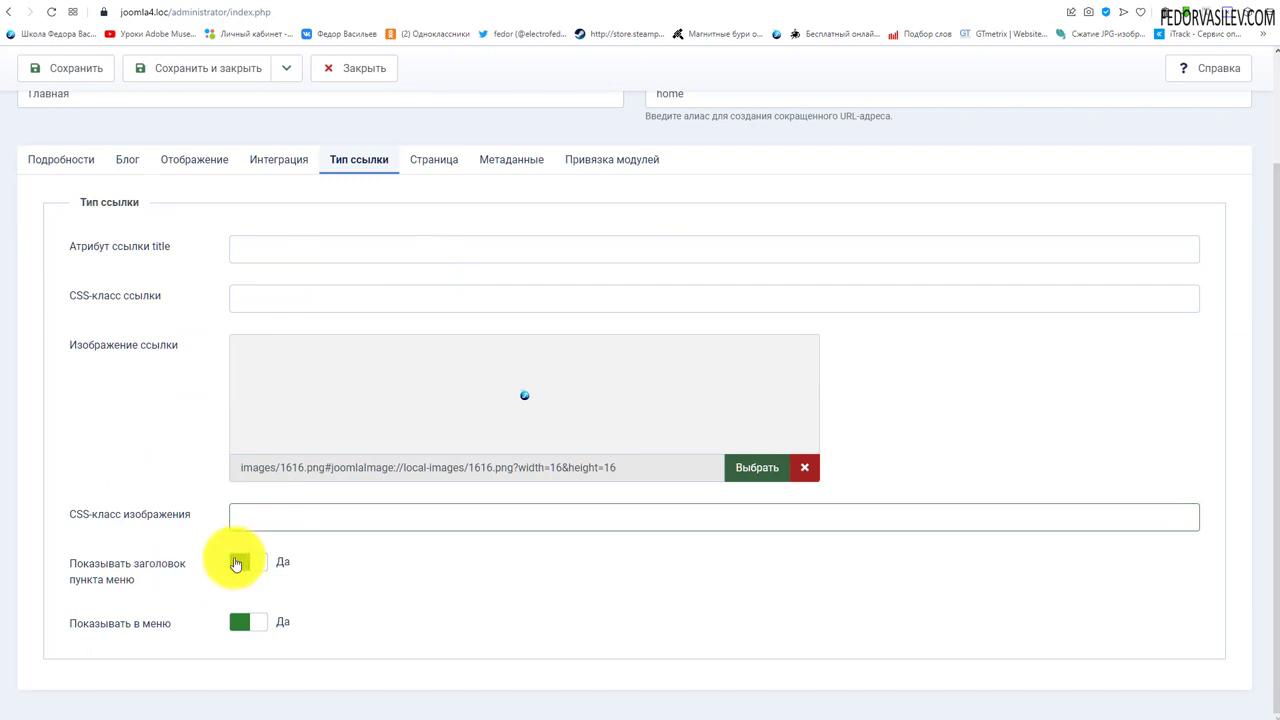
pyautogui.click(240, 561)
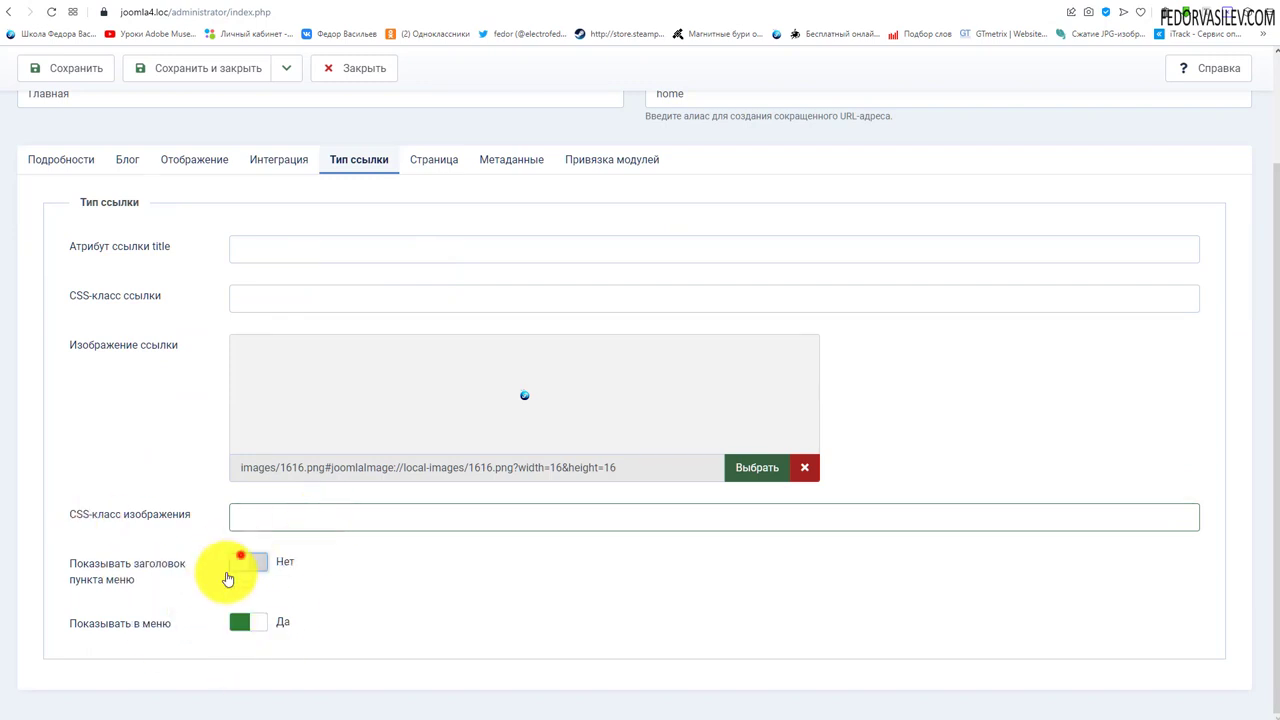
pyautogui.click(66, 68)
pyautogui.click(64, 112)
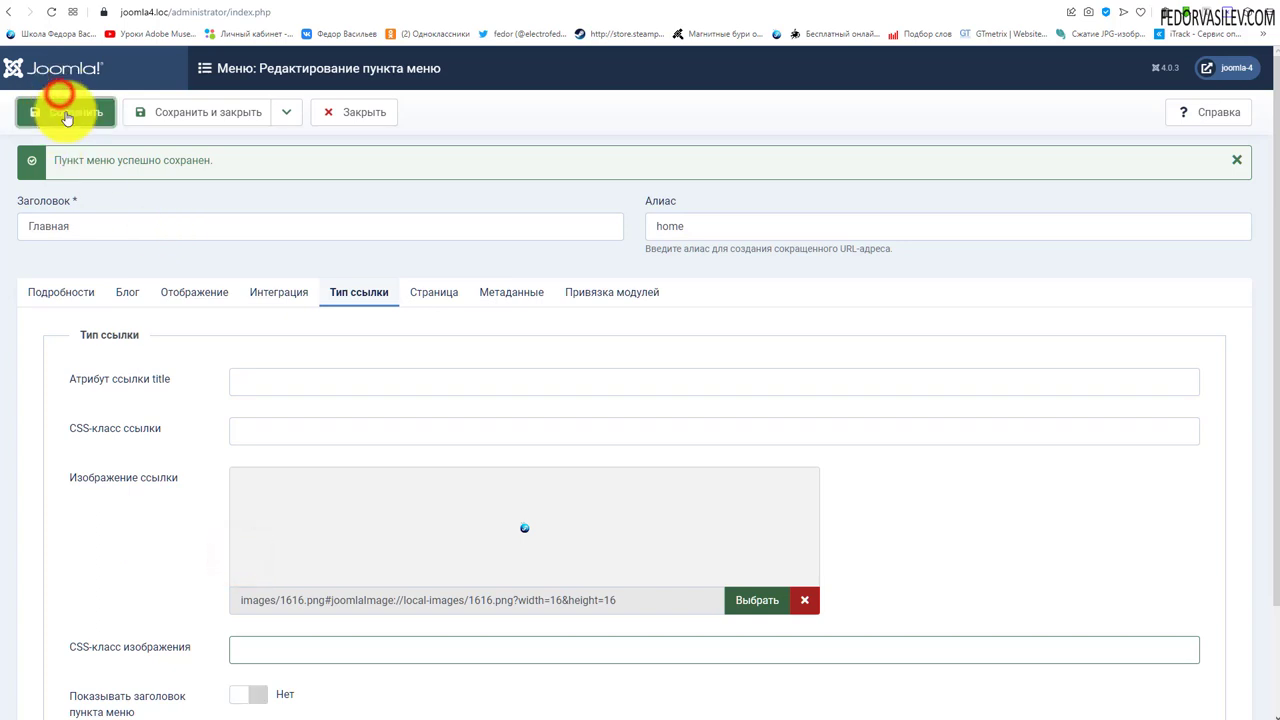
pyautogui.click(290, 3)
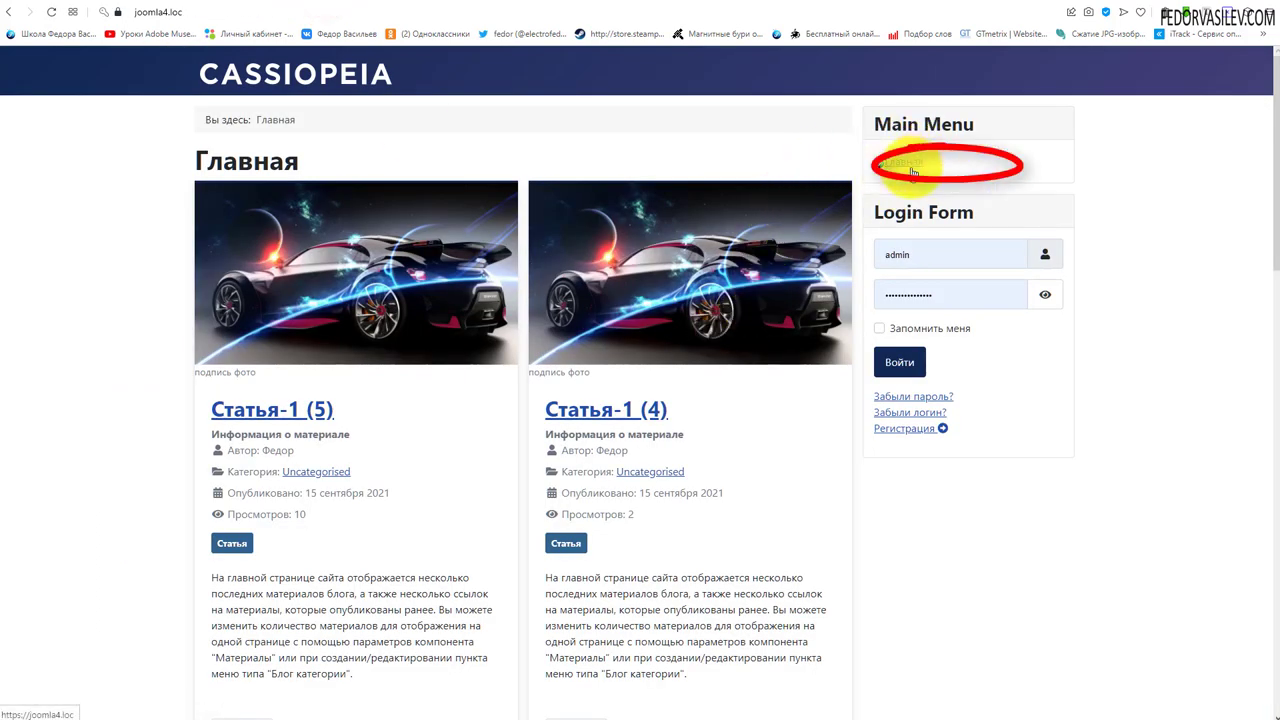
pyautogui.click(51, 12)
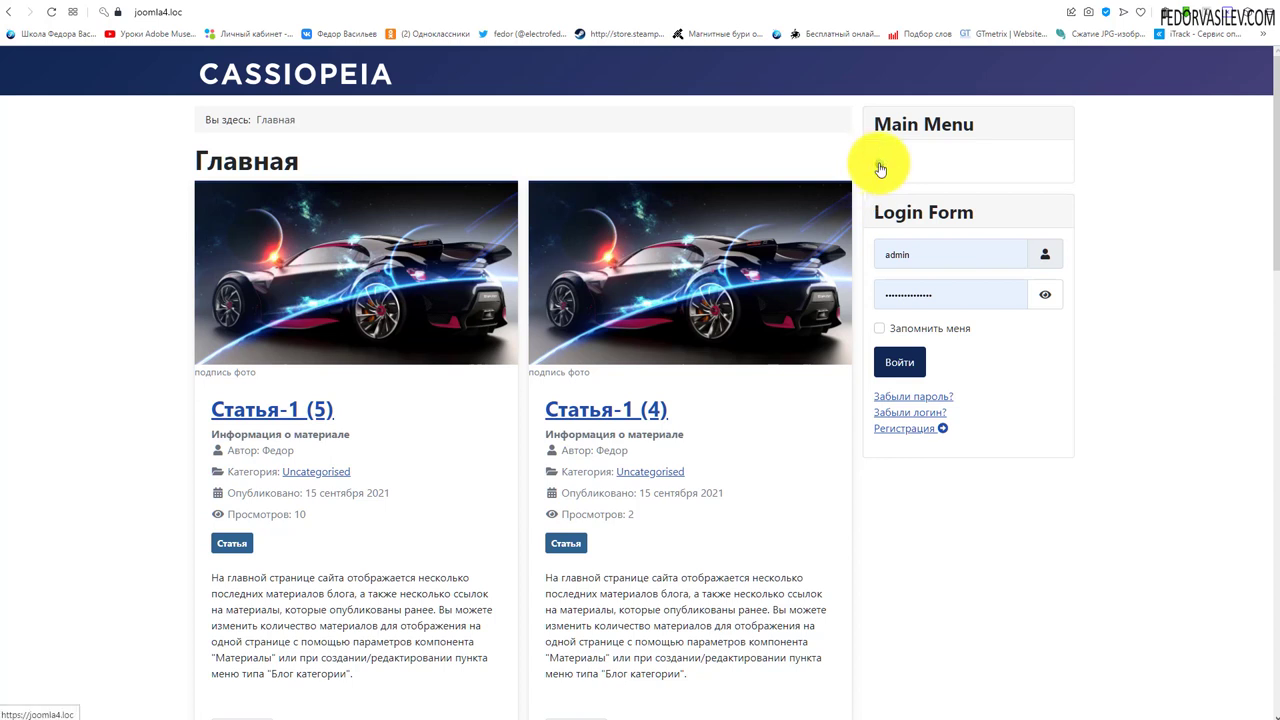
pyautogui.click(880, 168)
# Step: Return to the menu item's Тип ссылки settings and set Показывать заголовок пункта меню to Да
pyautogui.click(266, 6)
pyautogui.scroll(-2, 222, 458)
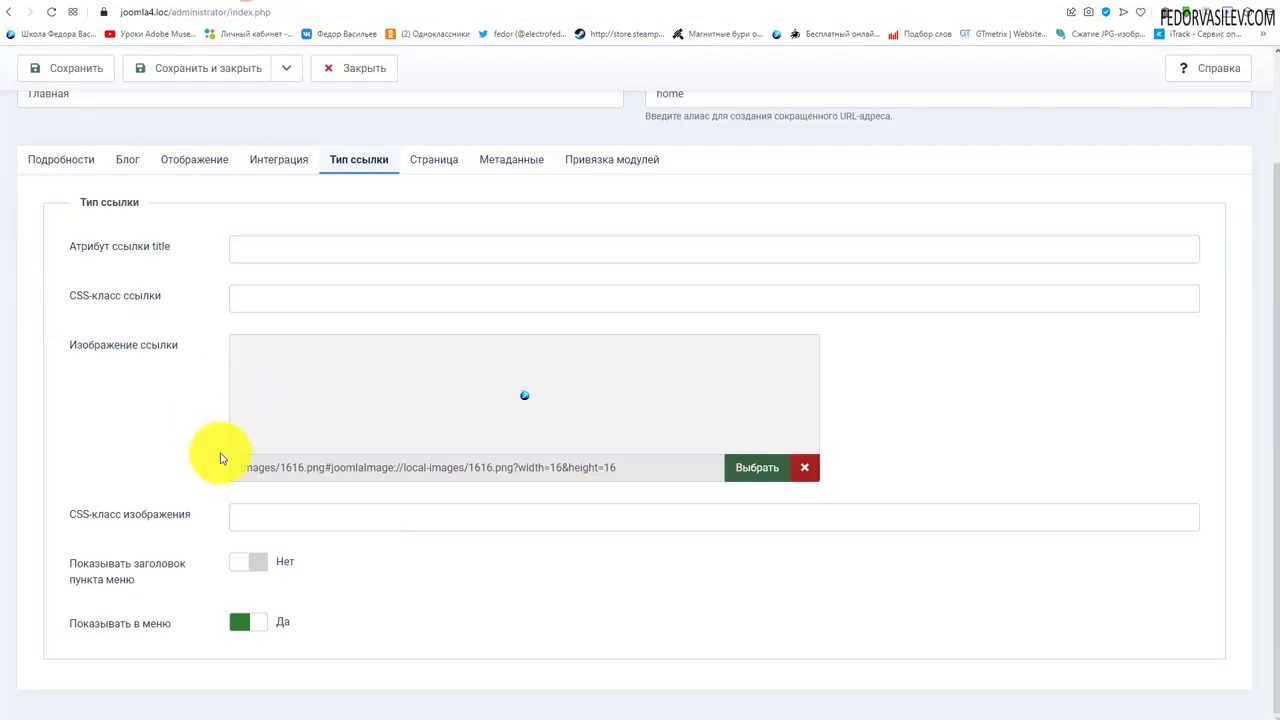
pyautogui.click(256, 562)
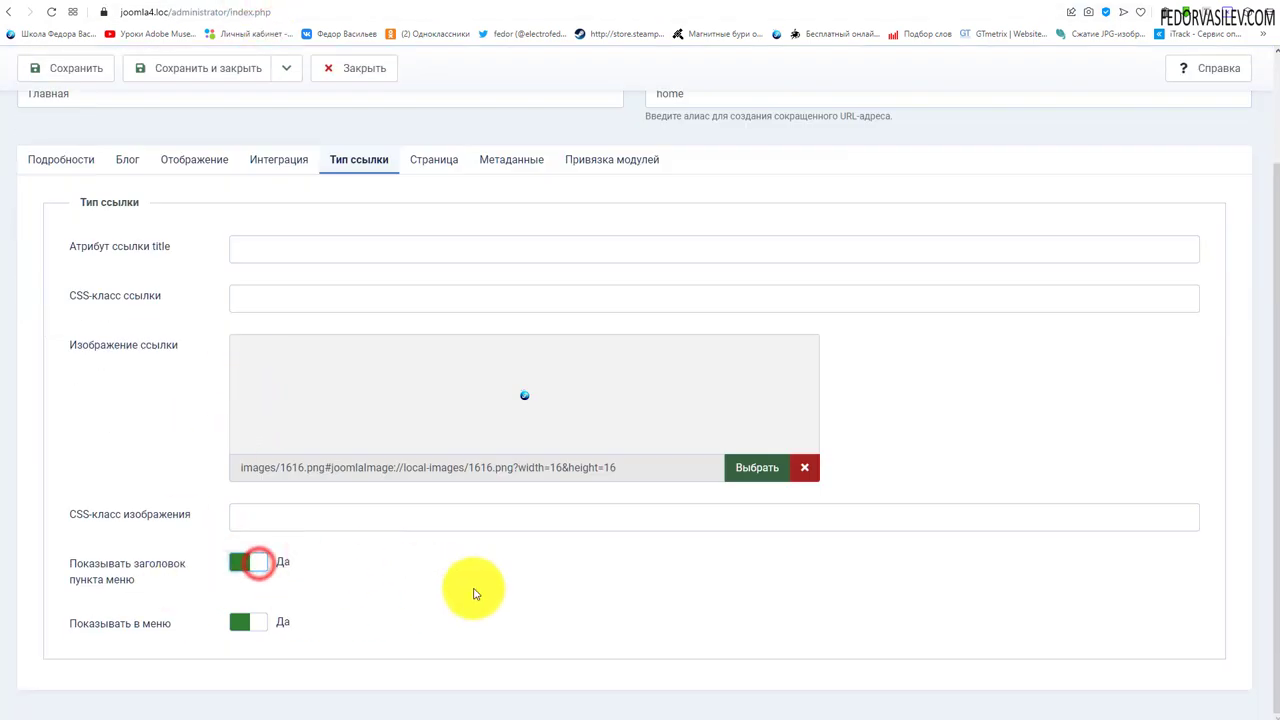
# Step: Set Показывать в меню to Нет, save the menu item and check the Main Menu on the reloaded home page
pyautogui.click(240, 628)
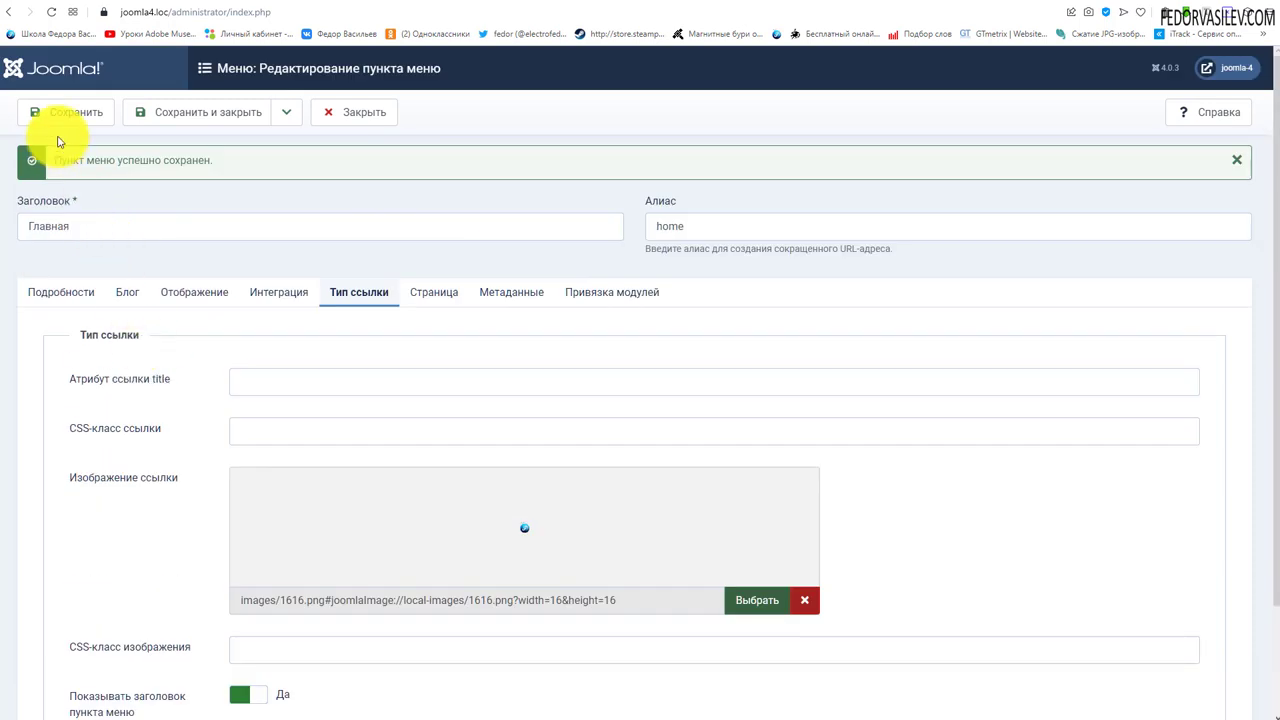
pyautogui.click(62, 110)
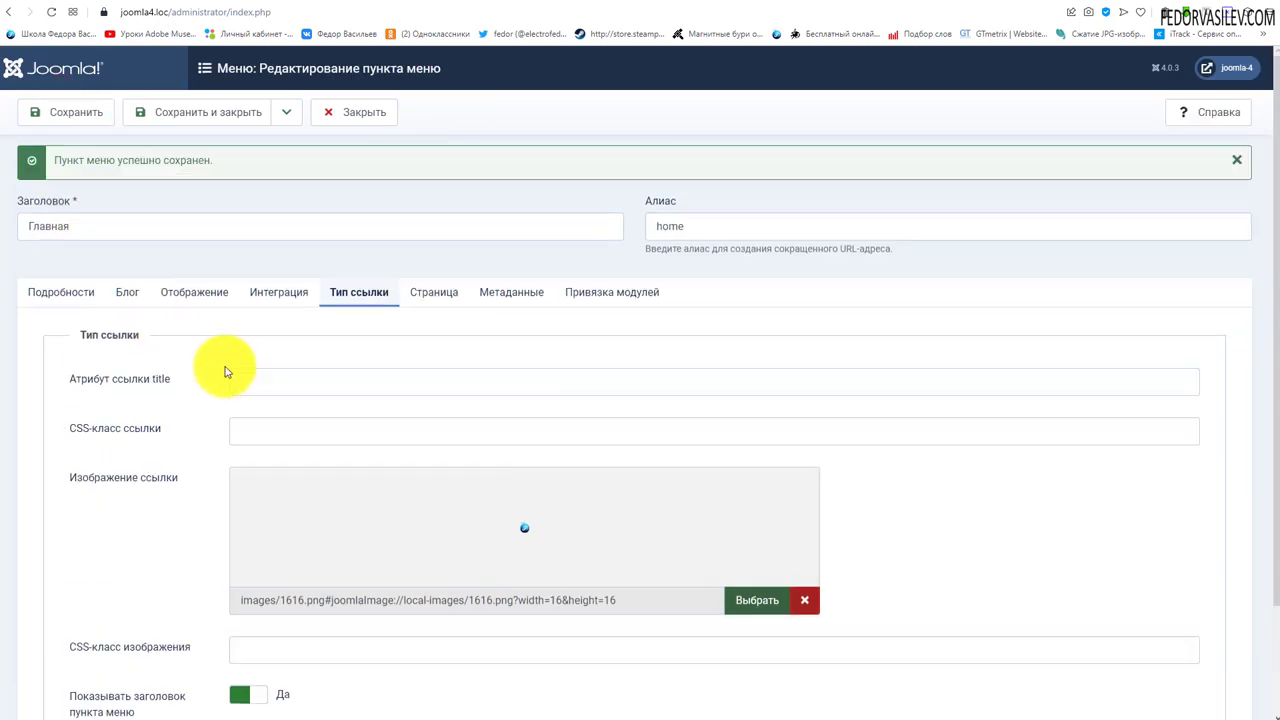
pyautogui.scroll(-2, 225, 372)
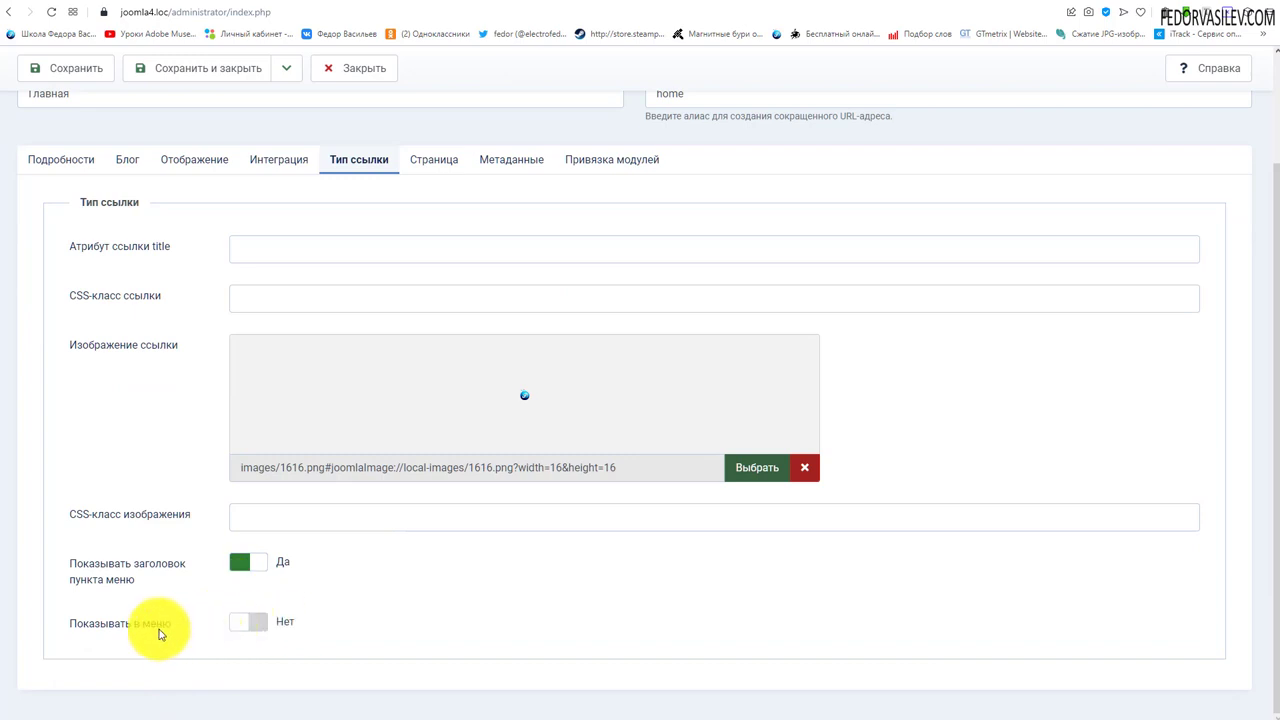
pyautogui.click(330, 3)
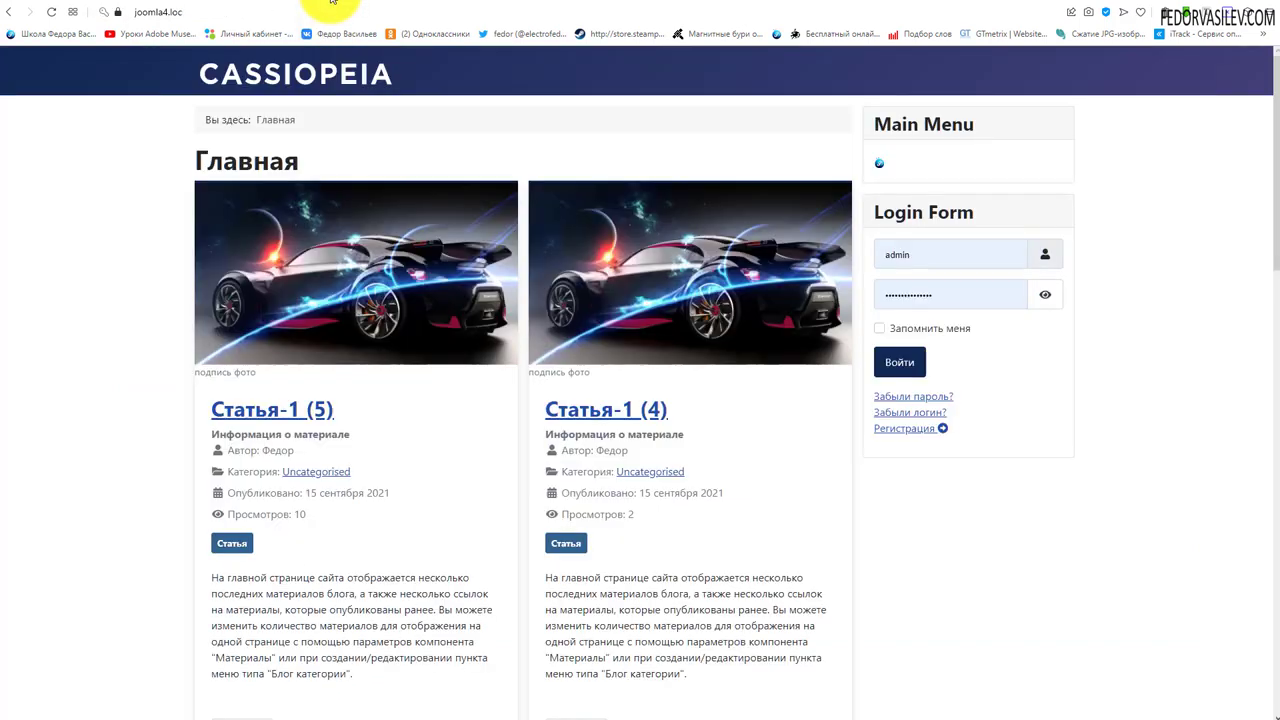
pyautogui.click(52, 22)
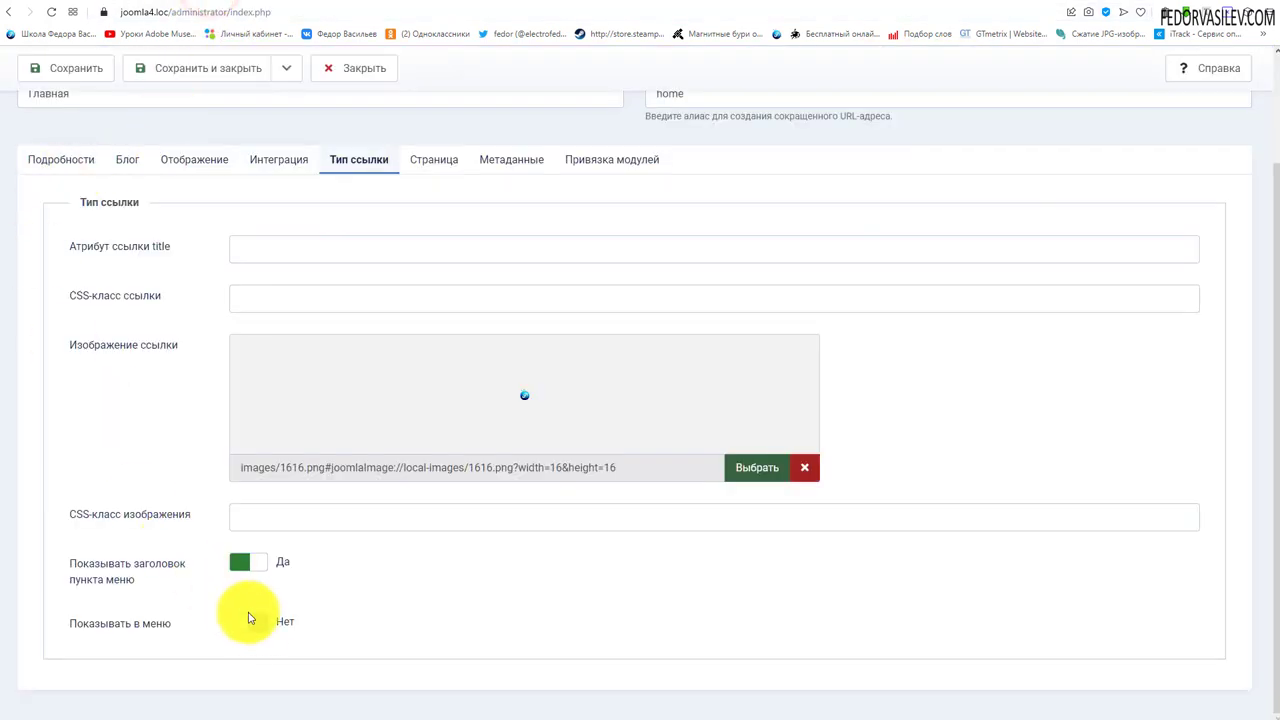
# Step: Set Показывать в меню back to Да for the Главная menu item
pyautogui.click(256, 623)
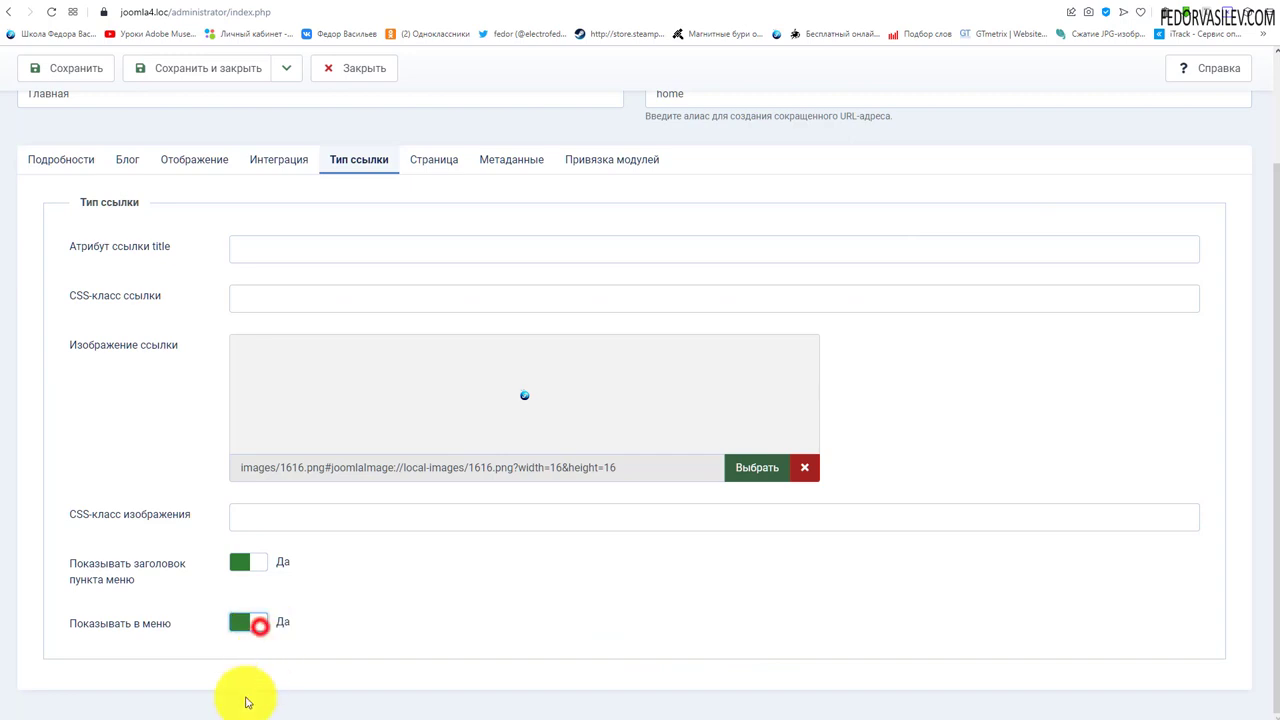
pyautogui.click(248, 622)
pyautogui.moveTo(97, 622); pyautogui.dragTo(145, 623)
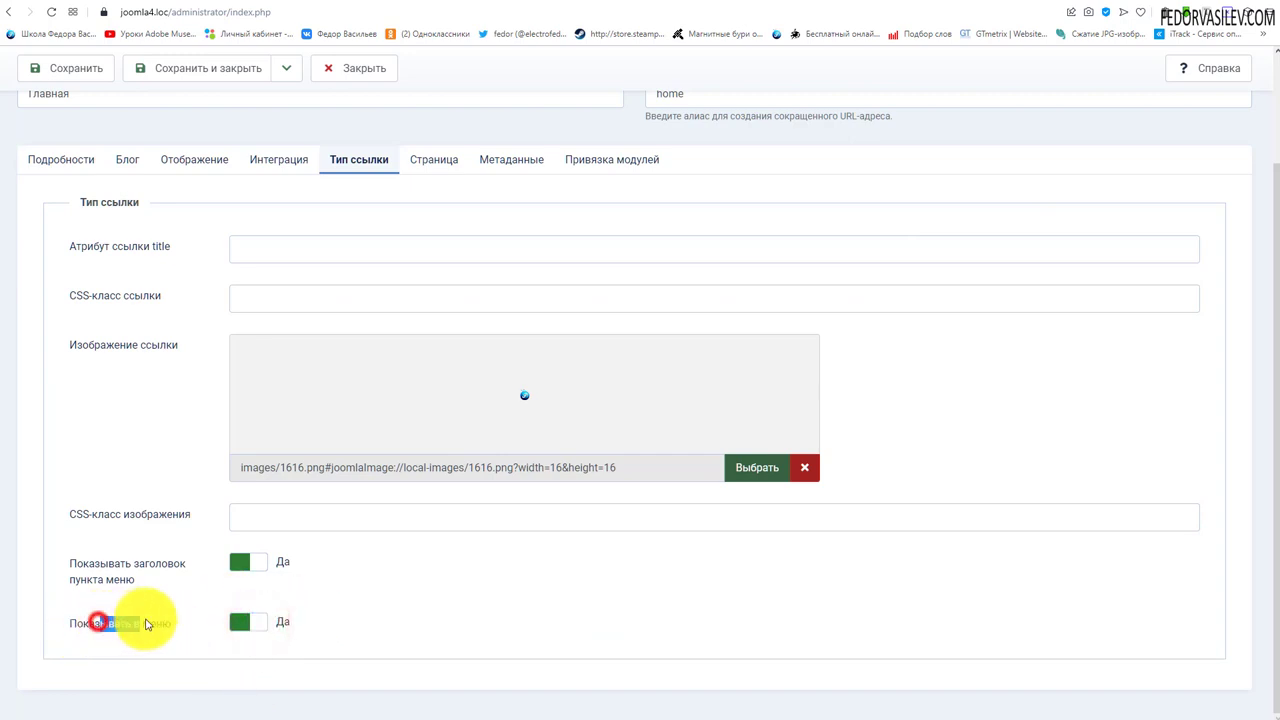
pyautogui.click(212, 636)
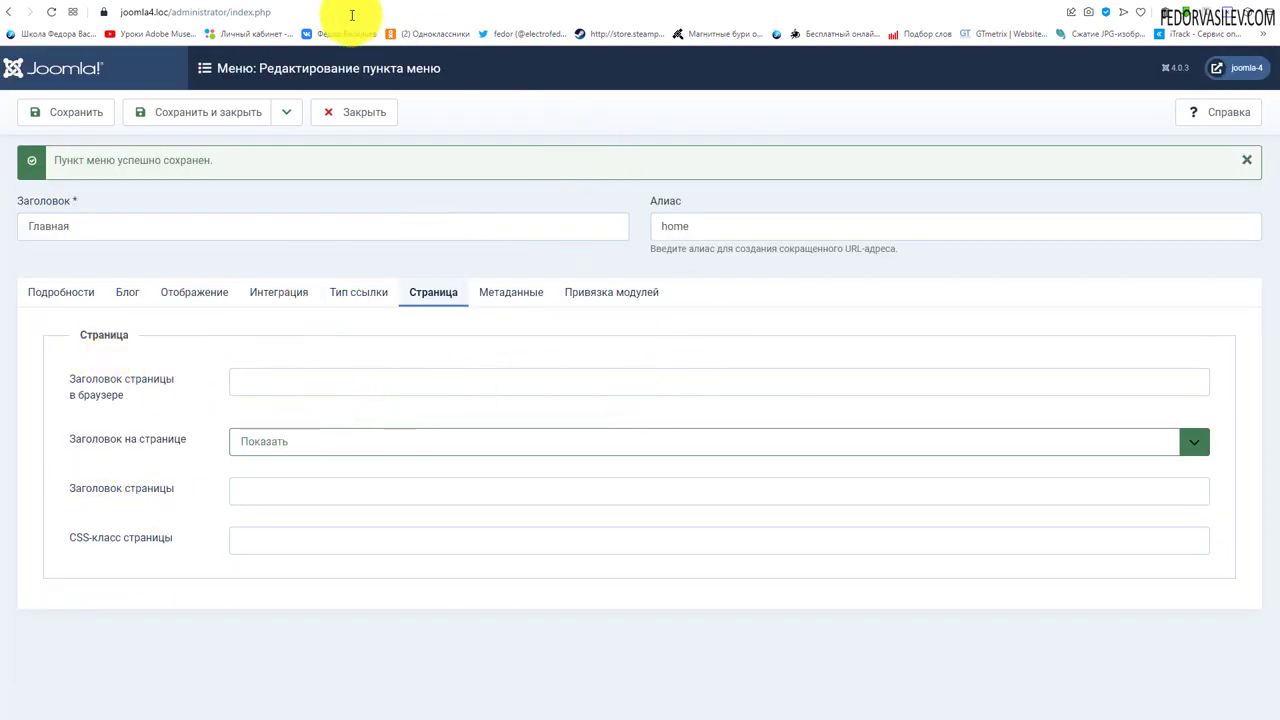
# Step: Enter Форум as Заголовок страницы в браузере in the Страница settings, save the menu item and reload the home page
pyautogui.click(266, 388)
pyautogui.click(255, 434)
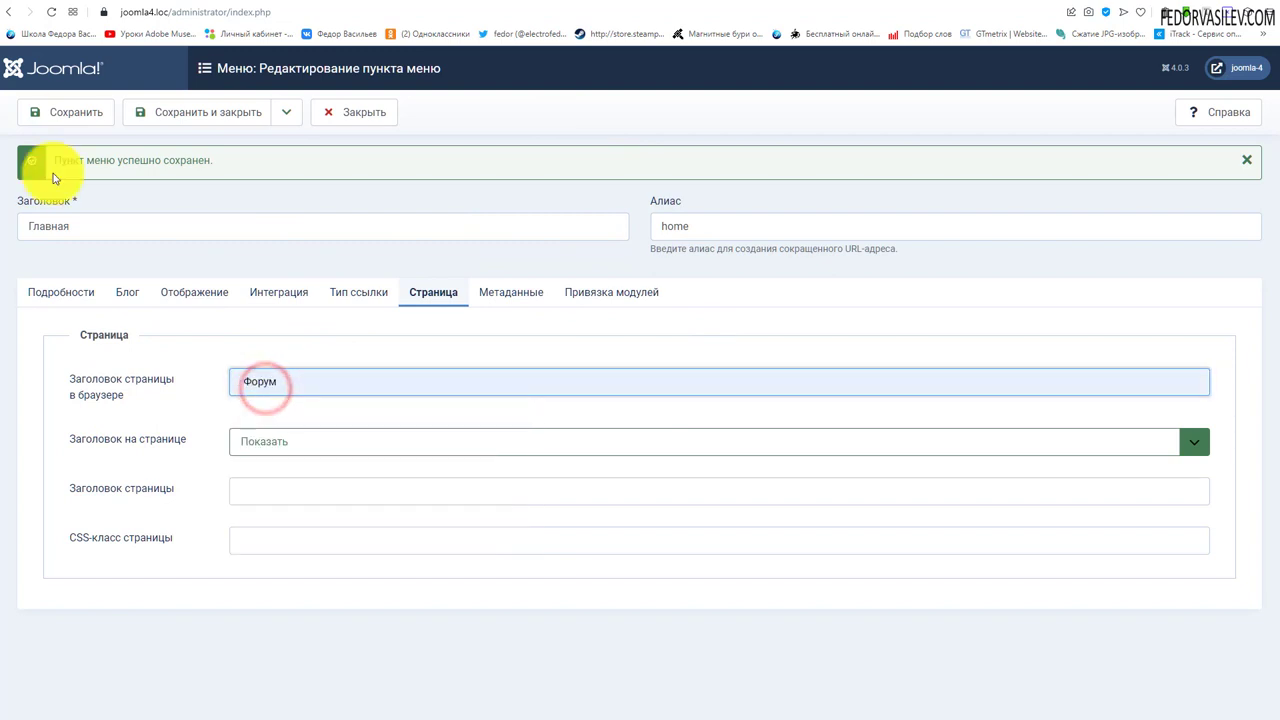
pyautogui.click(68, 112)
pyautogui.click(340, 2)
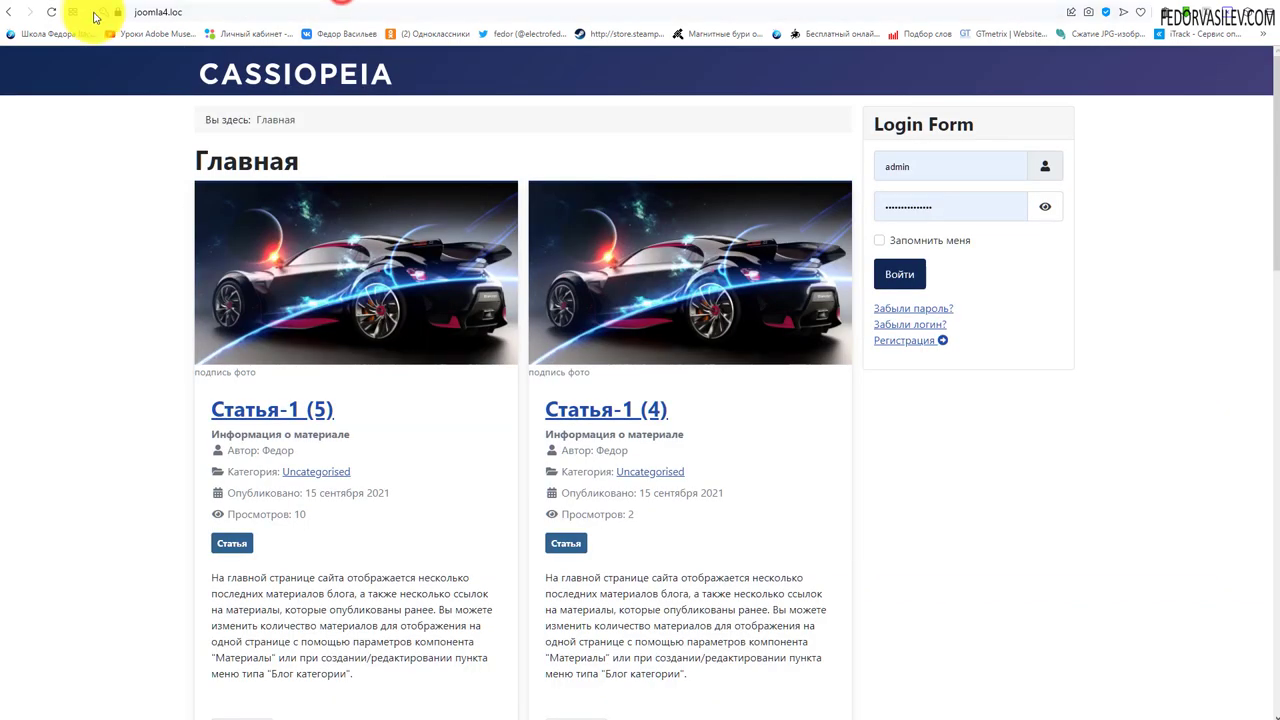
pyautogui.click(53, 12)
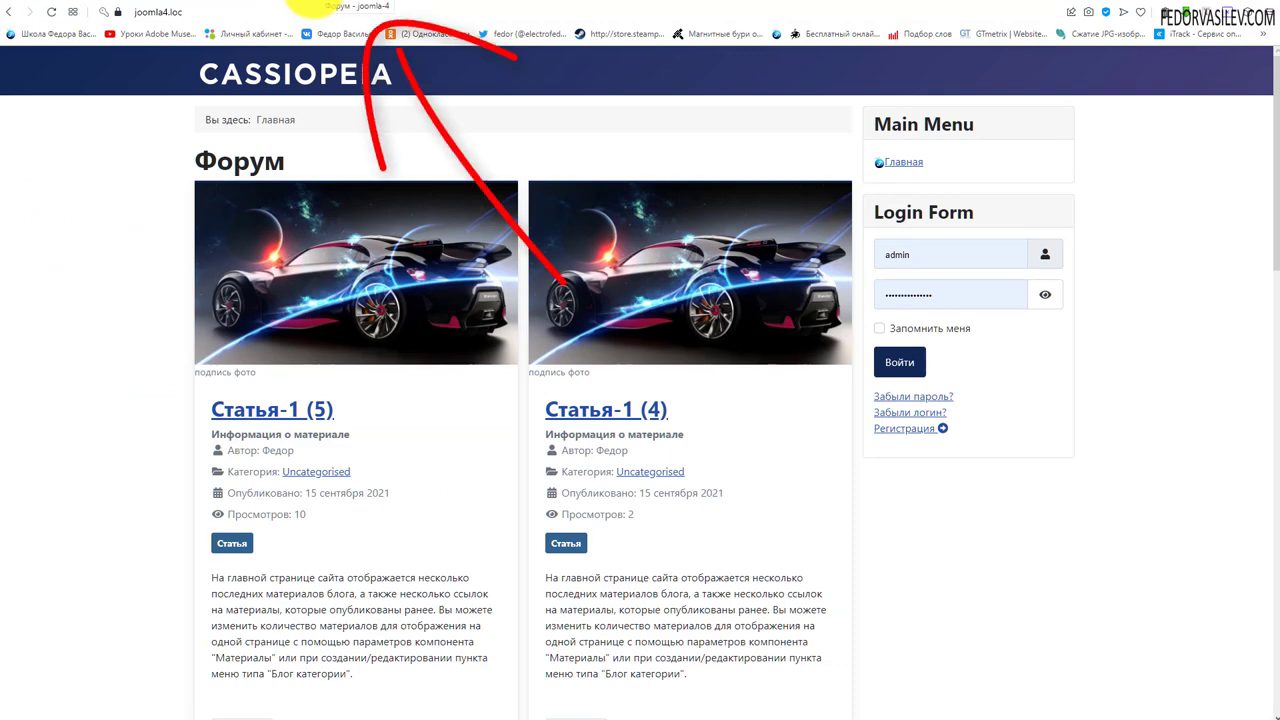
# Step: Highlight the Форум heading on the home page and inspect its HTML element in the developer tools
pyautogui.click(300, 175)
pyautogui.hotkey('ctrl', 'a')
pyautogui.click(152, 184)
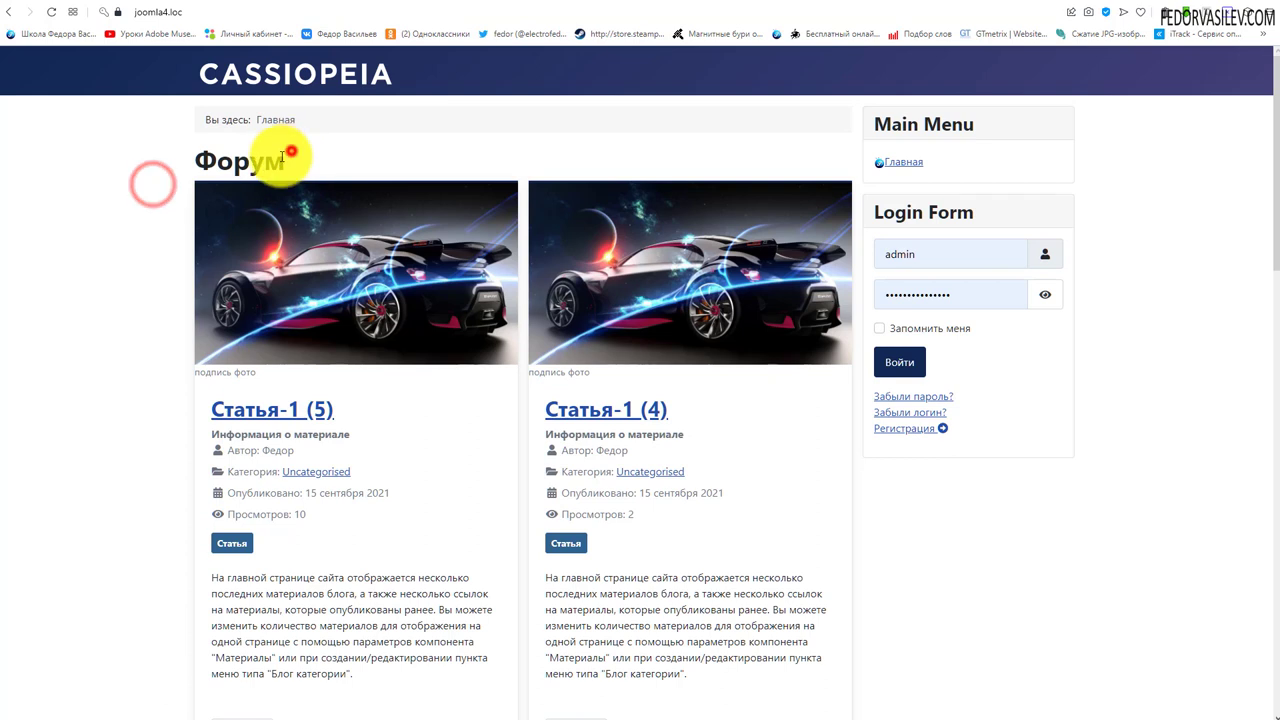
pyautogui.moveTo(282, 156); pyautogui.dragTo(200, 164)
pyautogui.click(149, 180)
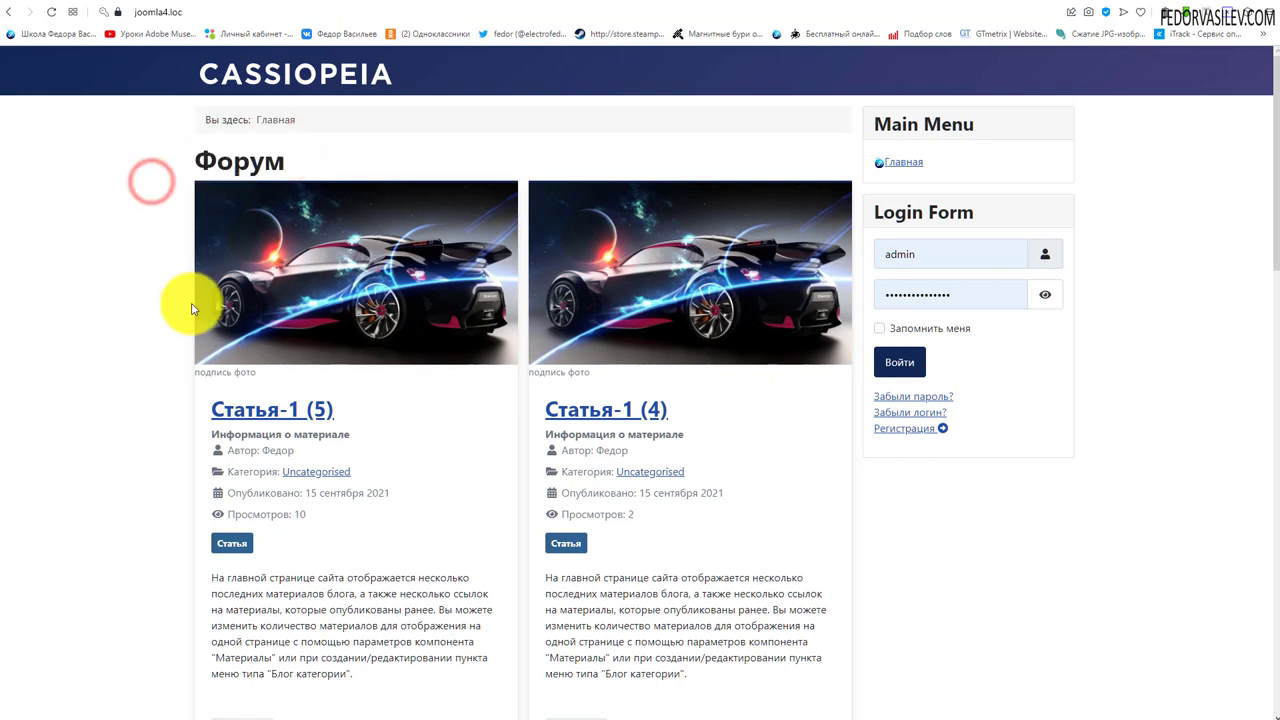
pyautogui.rightClick(222, 158)
pyautogui.click(250, 444)
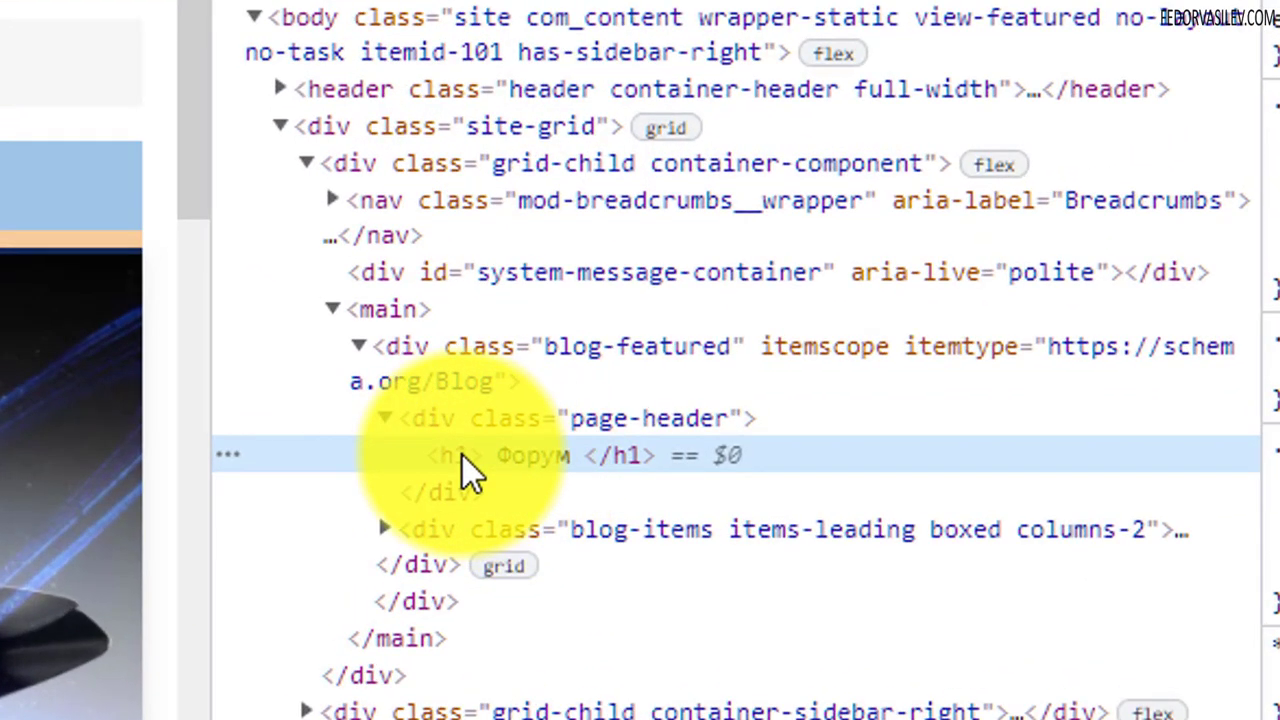
pyautogui.click(648, 239)
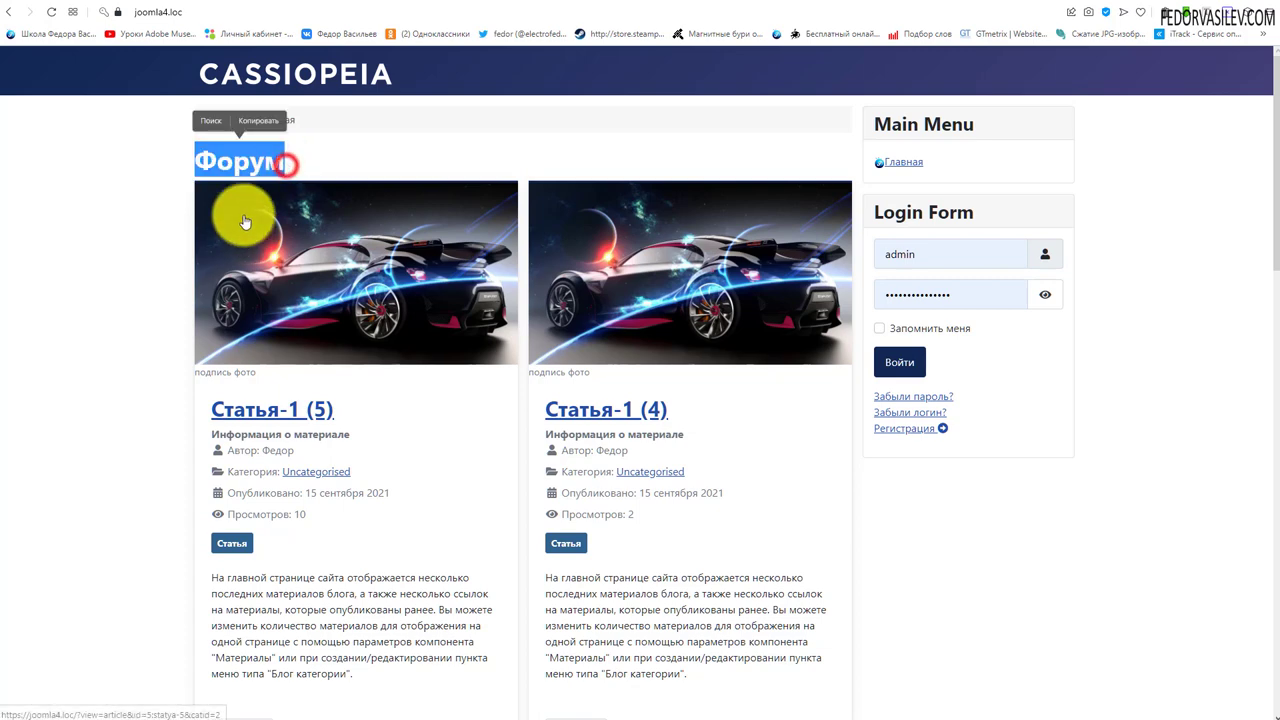
# Step: Look over the home page's article list and select the Форум heading above it
pyautogui.scroll(-4, 391, 348)
pyautogui.scroll(4, 280, 513)
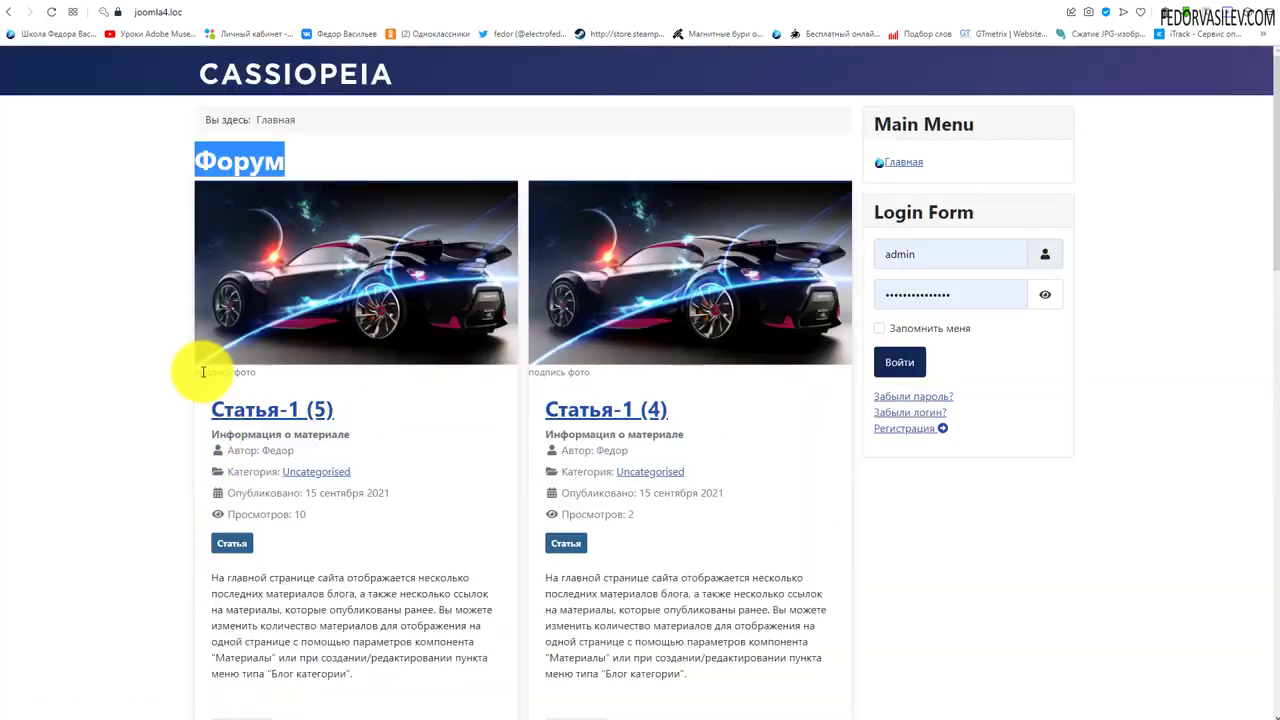
pyautogui.click(288, 157)
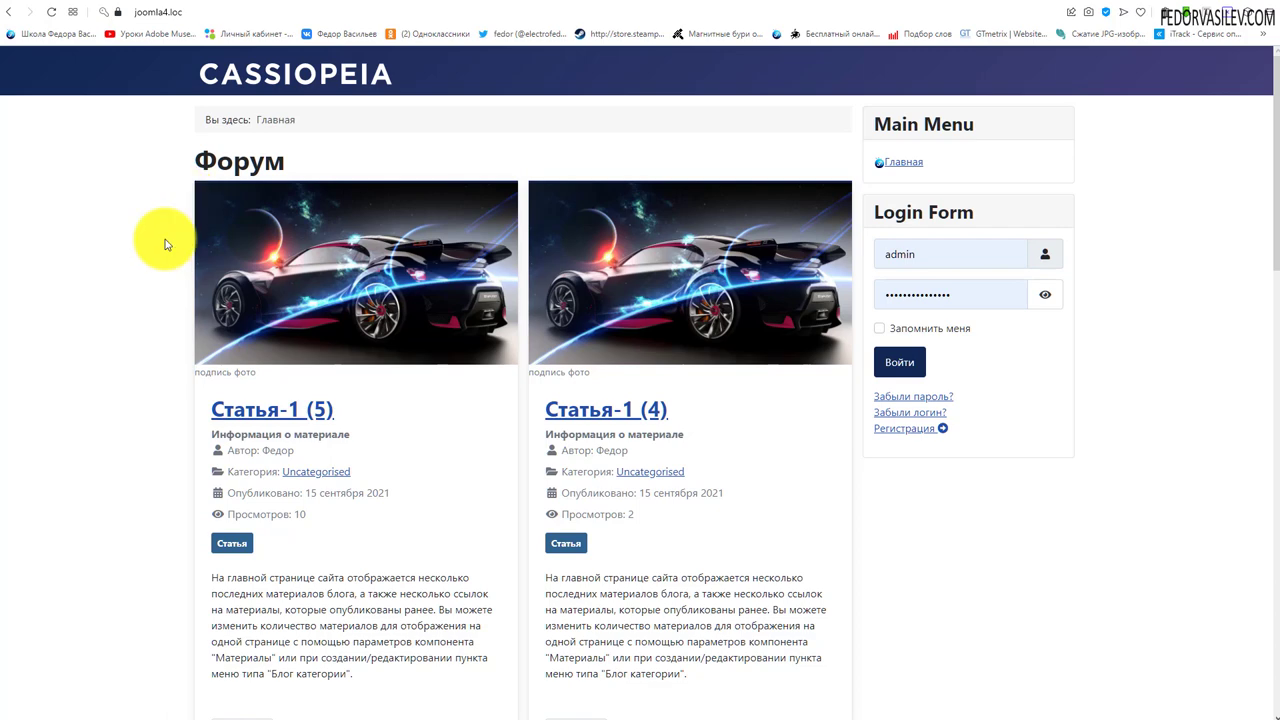
pyautogui.click(293, 156)
pyautogui.moveTo(293, 156); pyautogui.dragTo(234, 34)
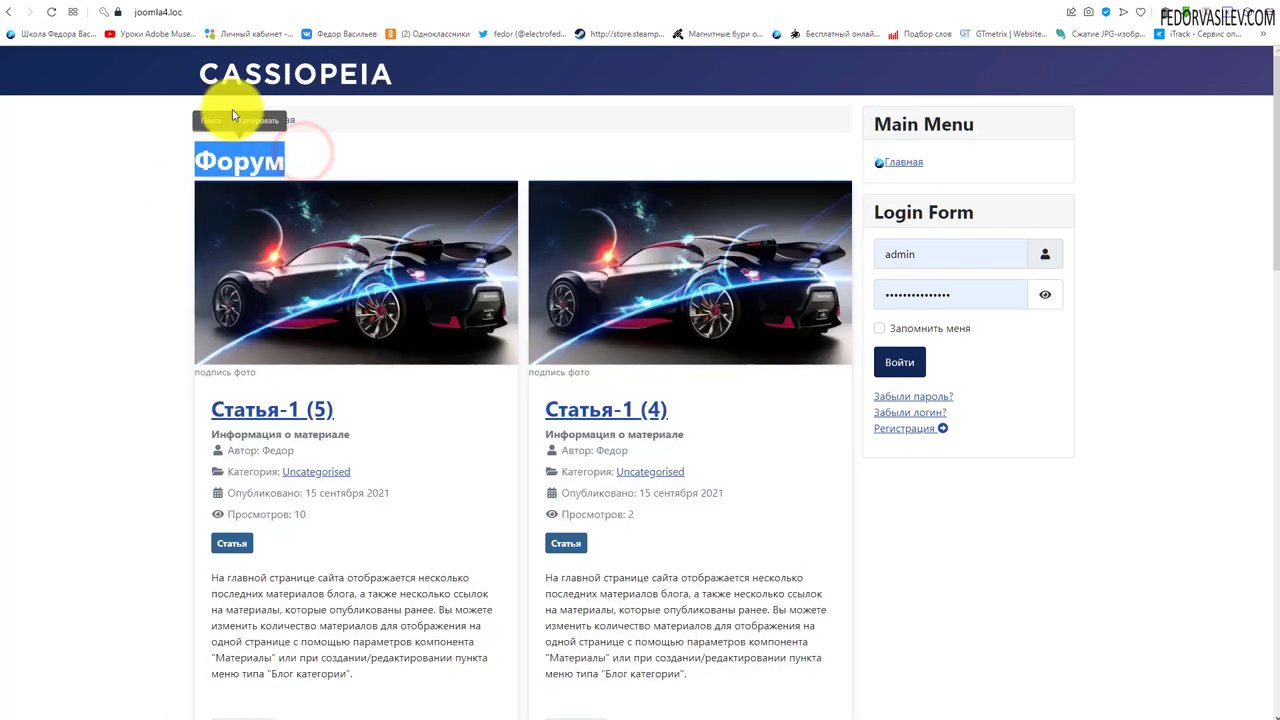
# Step: Clear the Заголовок страницы в браузере field, save the menu item and check the heading on the reloaded home page
pyautogui.click(228, 4)
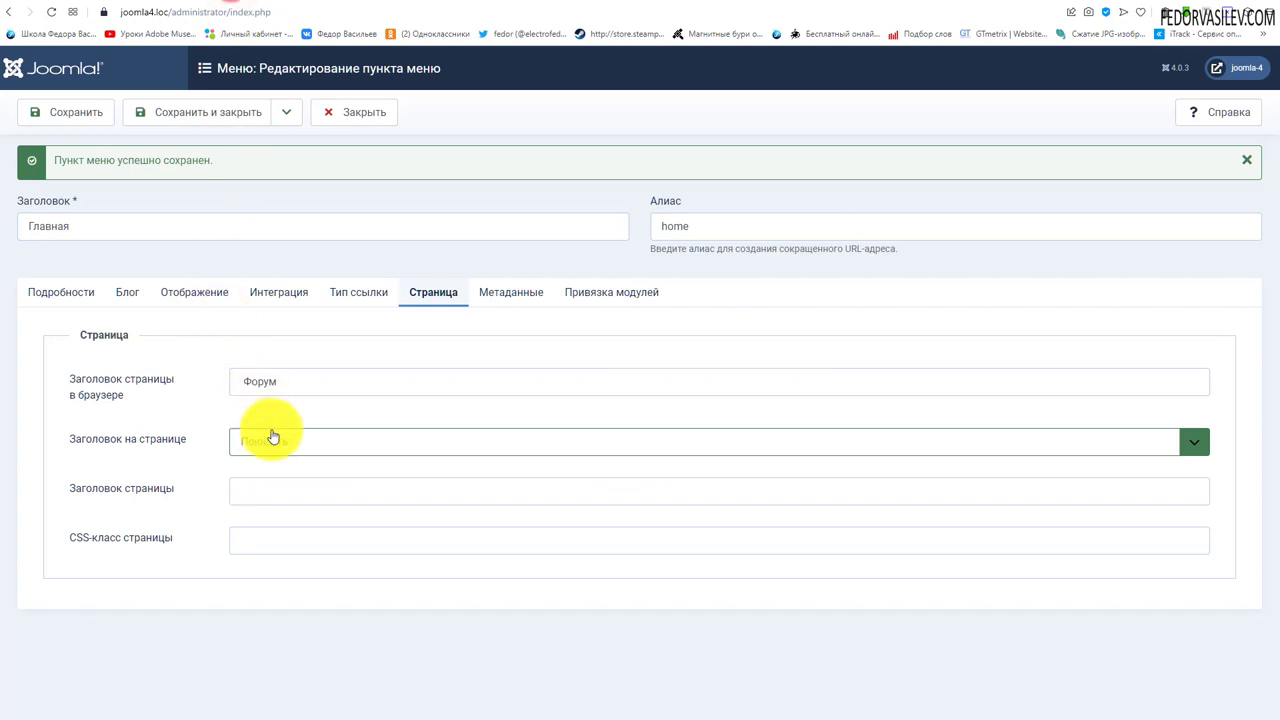
pyautogui.moveTo(306, 386); pyautogui.dragTo(152, 393)
pyautogui.press('BackSpace')
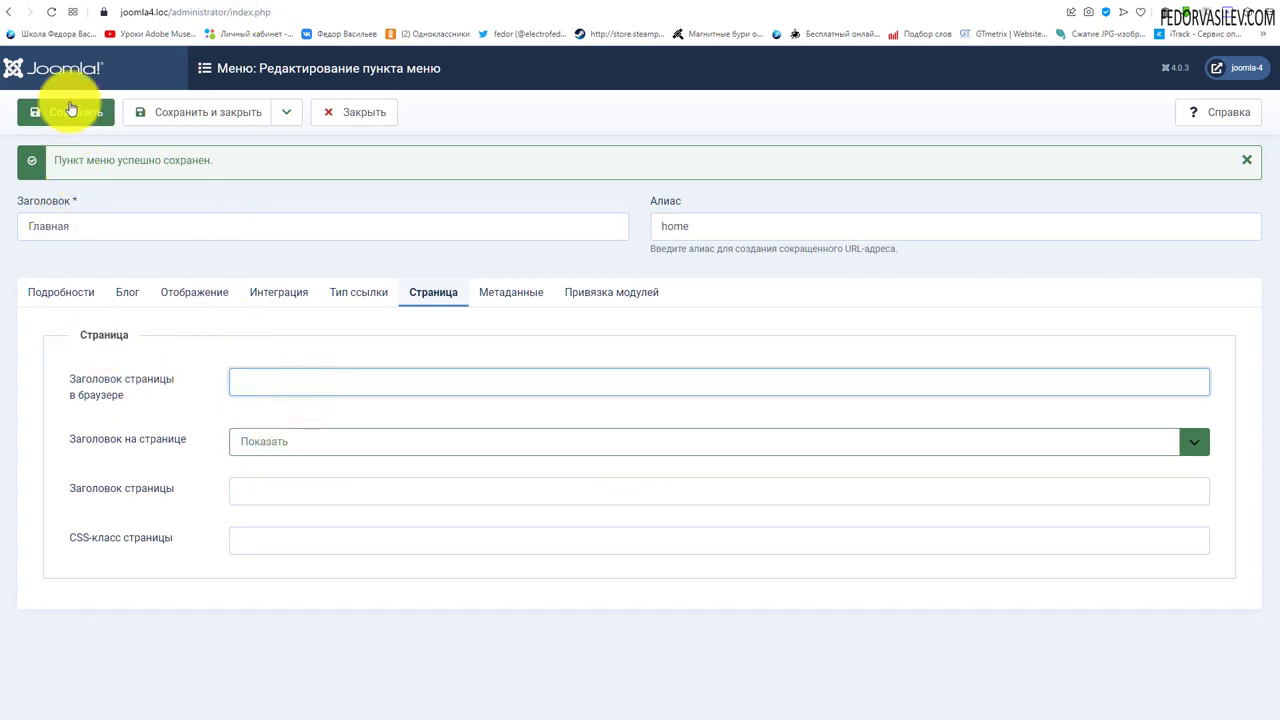
pyautogui.click(68, 110)
pyautogui.click(319, 2)
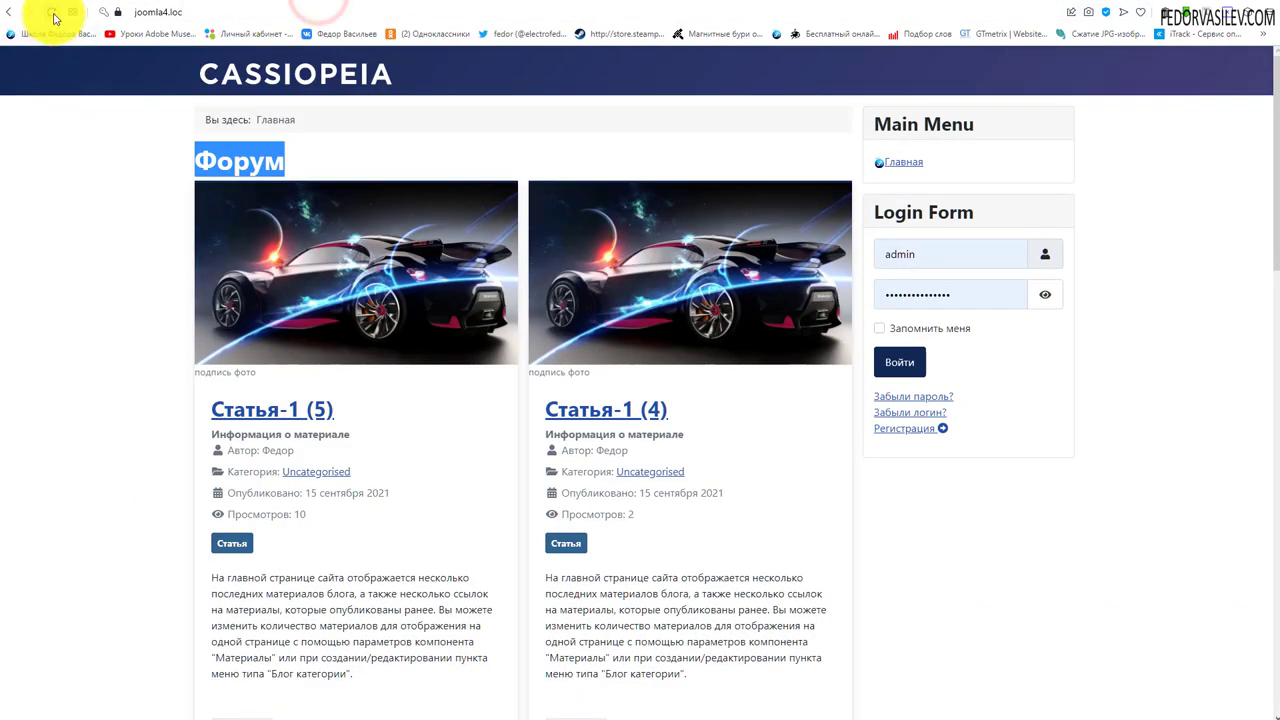
pyautogui.click(52, 13)
pyautogui.moveTo(298, 163); pyautogui.dragTo(206, 152)
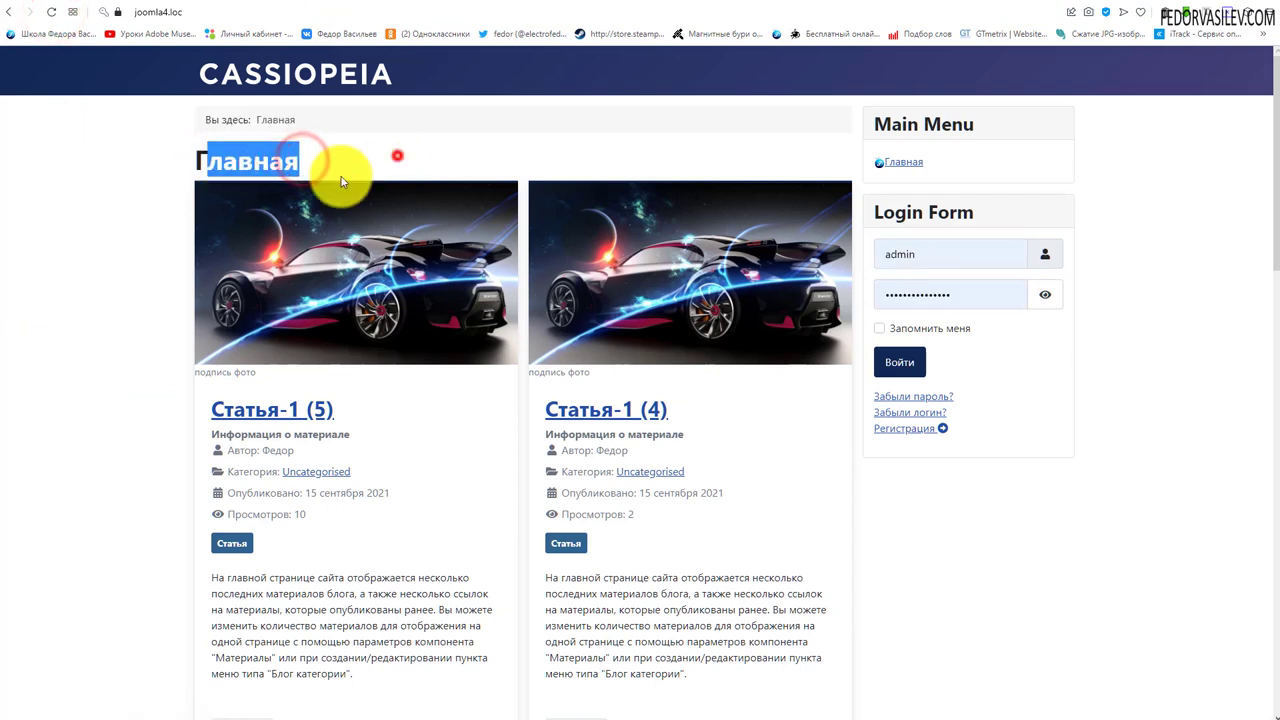
pyautogui.click(397, 157)
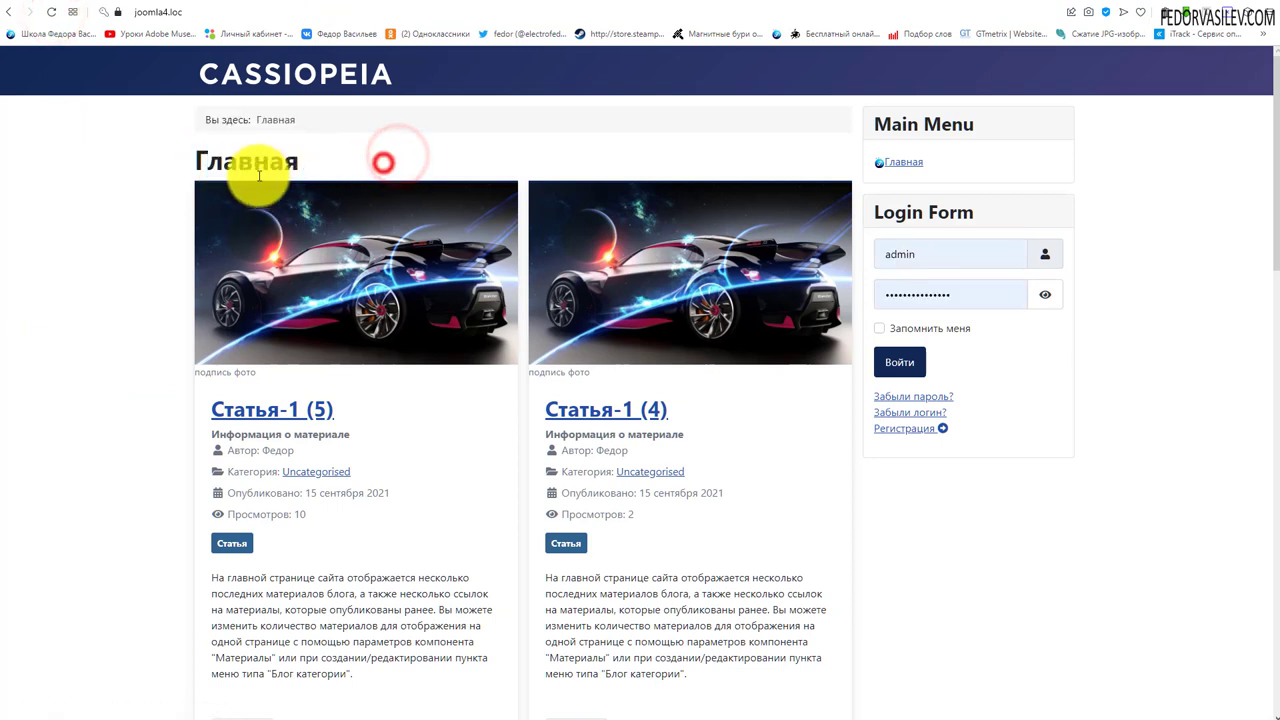
pyautogui.click(316, 161)
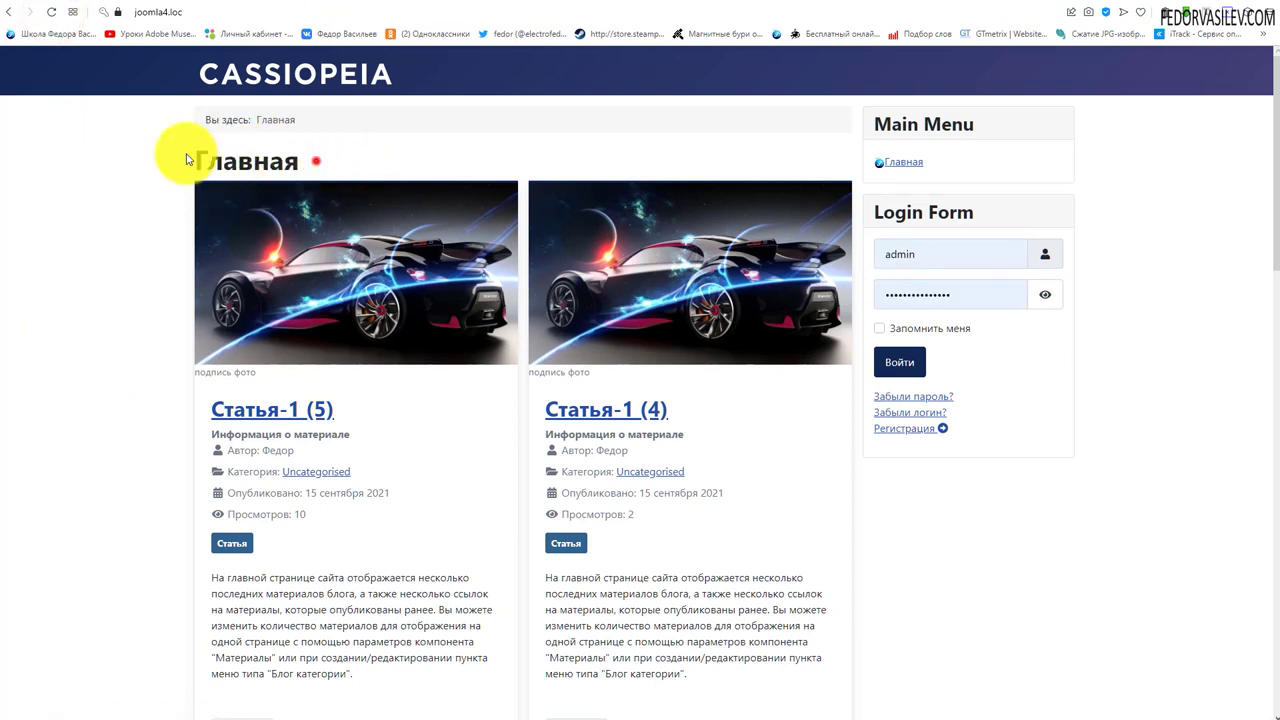
pyautogui.moveTo(300, 162); pyautogui.dragTo(207, 160)
pyautogui.click(280, 166)
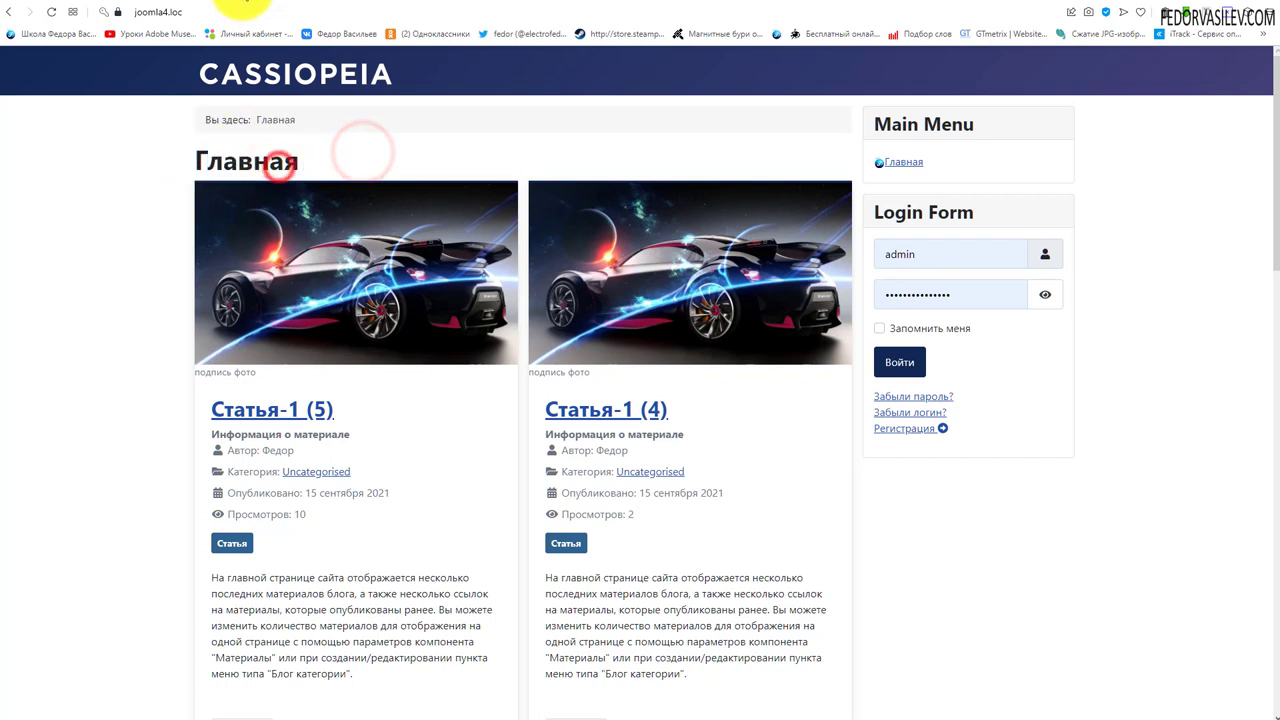
# Step: Set Заголовок на странице to Скрыть, save the menu item and check the reloaded home page
pyautogui.click(230, 5)
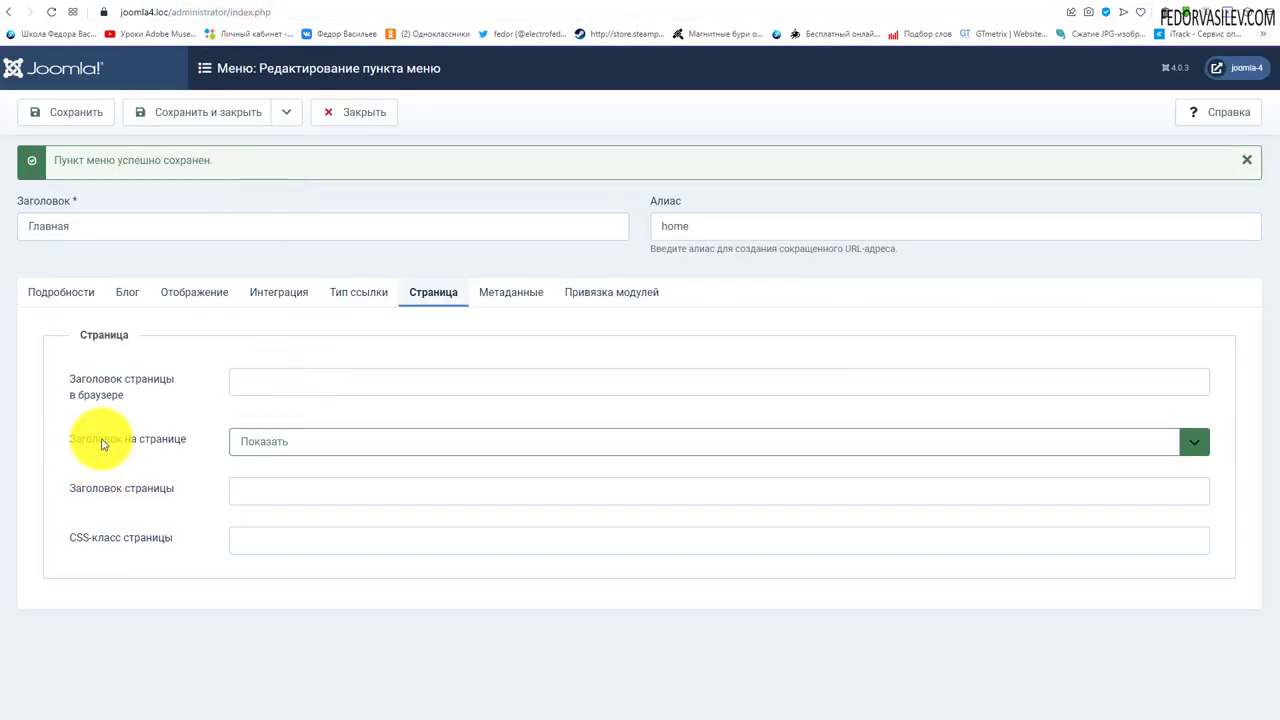
pyautogui.click(280, 441)
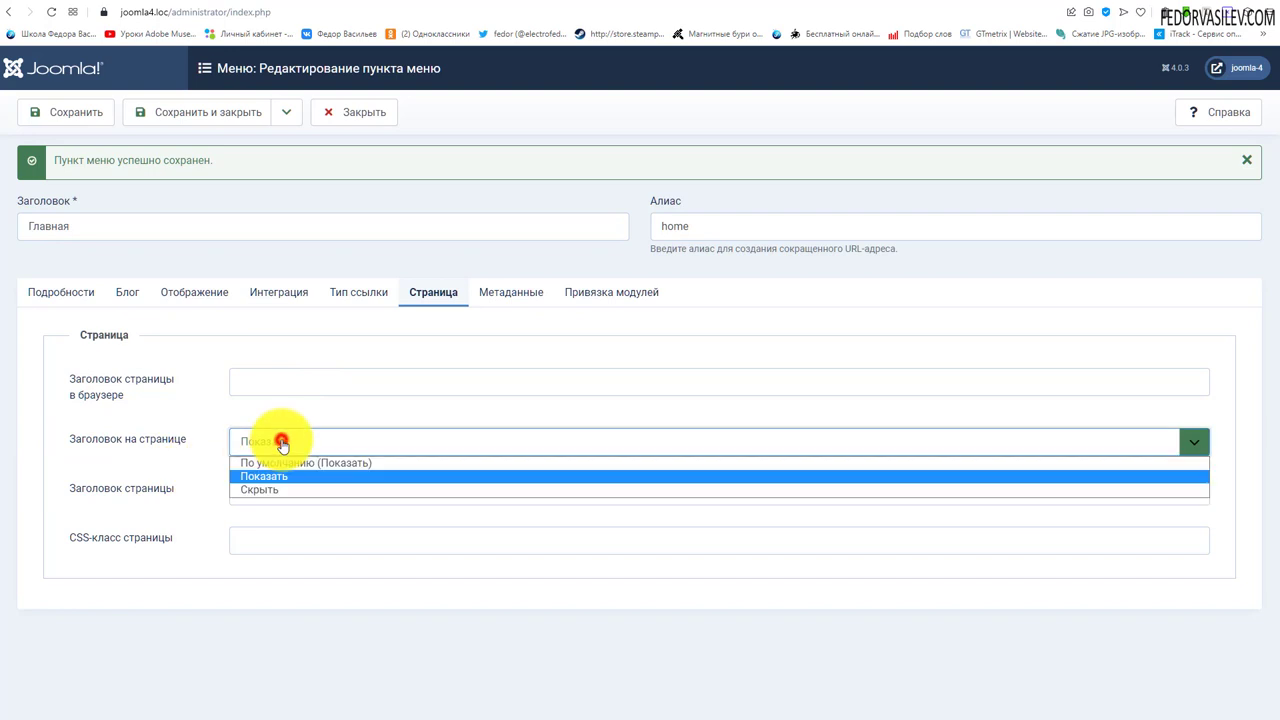
pyautogui.click(259, 491)
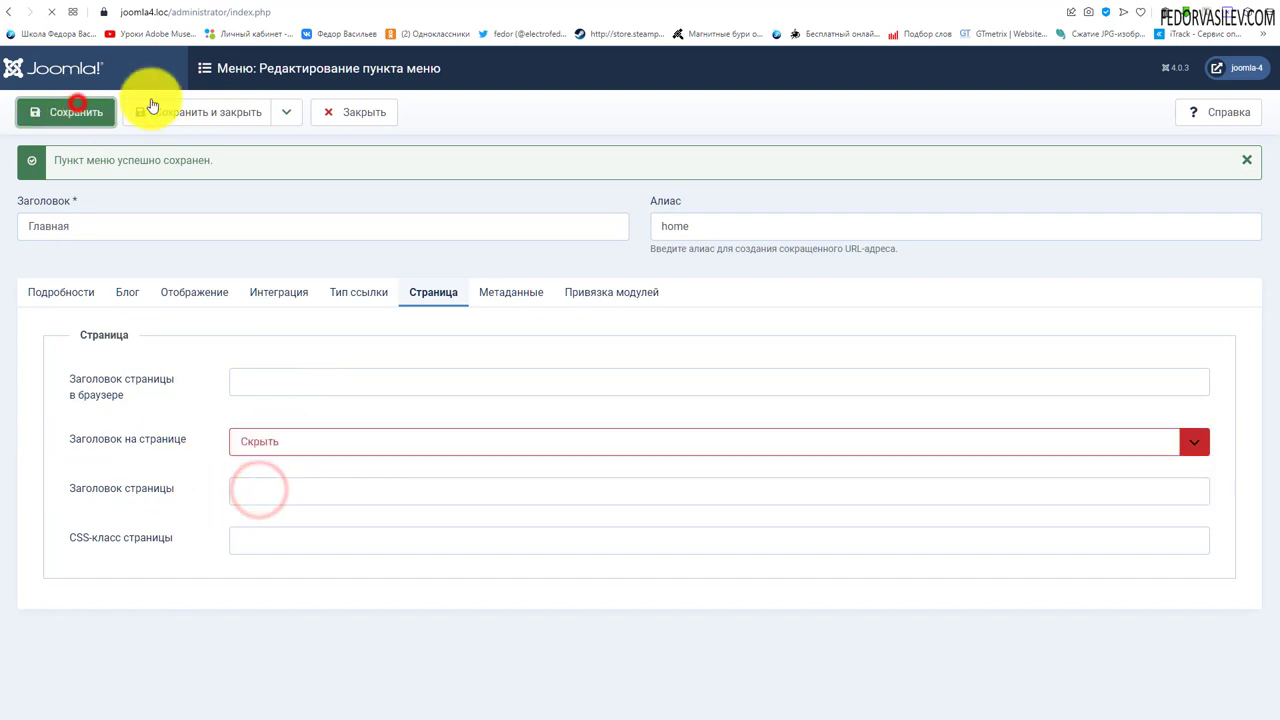
pyautogui.click(66, 112)
pyautogui.click(45, 5)
pyautogui.click(50, 12)
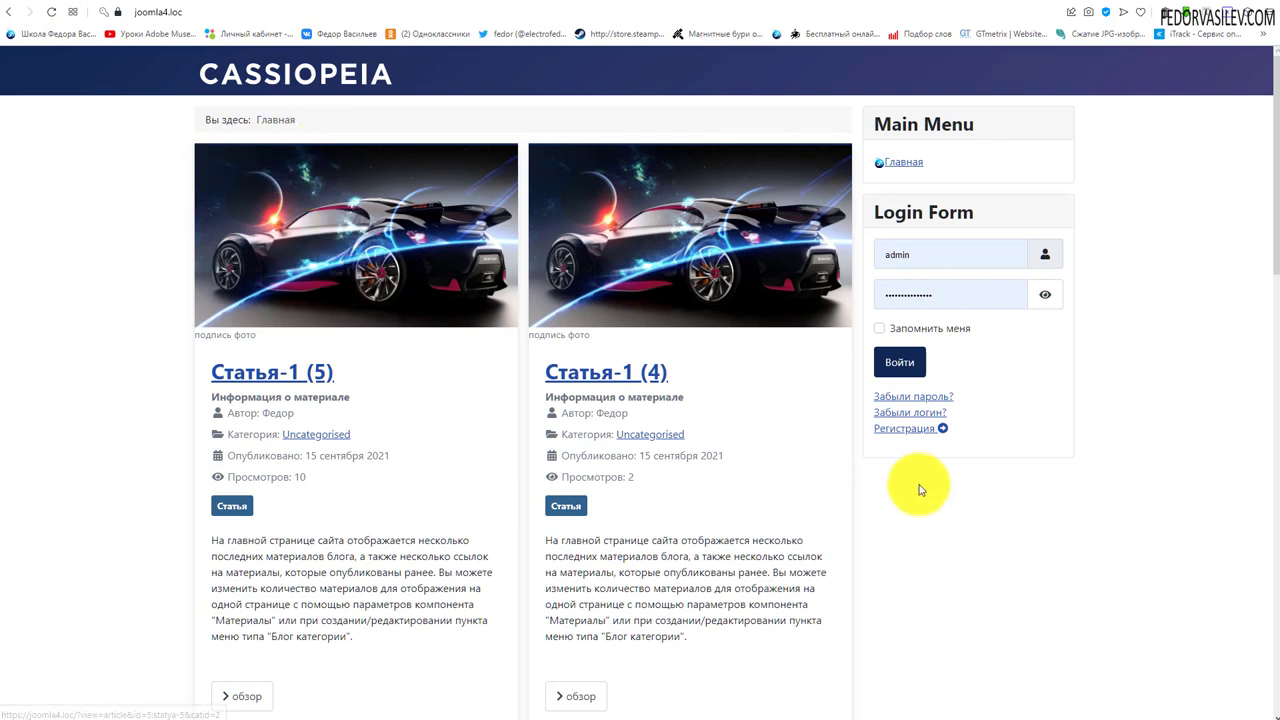
pyautogui.click(898, 165)
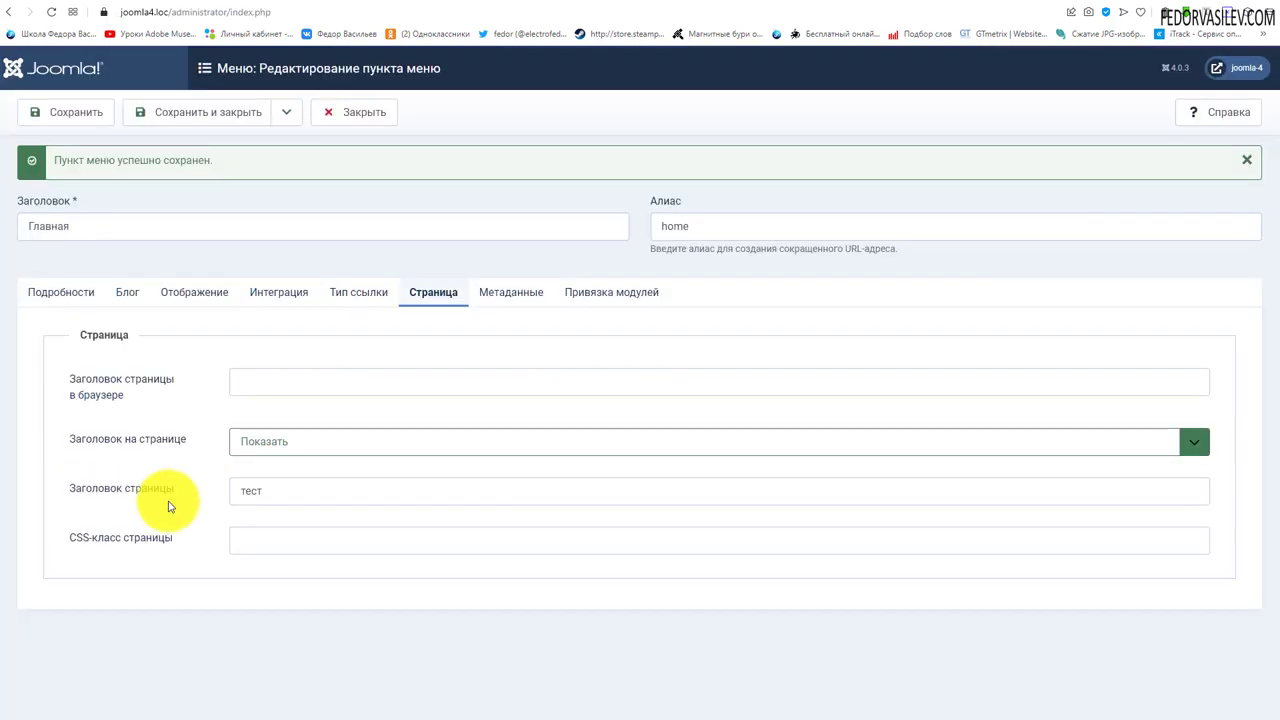
# Step: Examine the Заголовок на странице and Заголовок страницы settings and compare them with the heading on the home page
pyautogui.moveTo(309, 487); pyautogui.dragTo(194, 494)
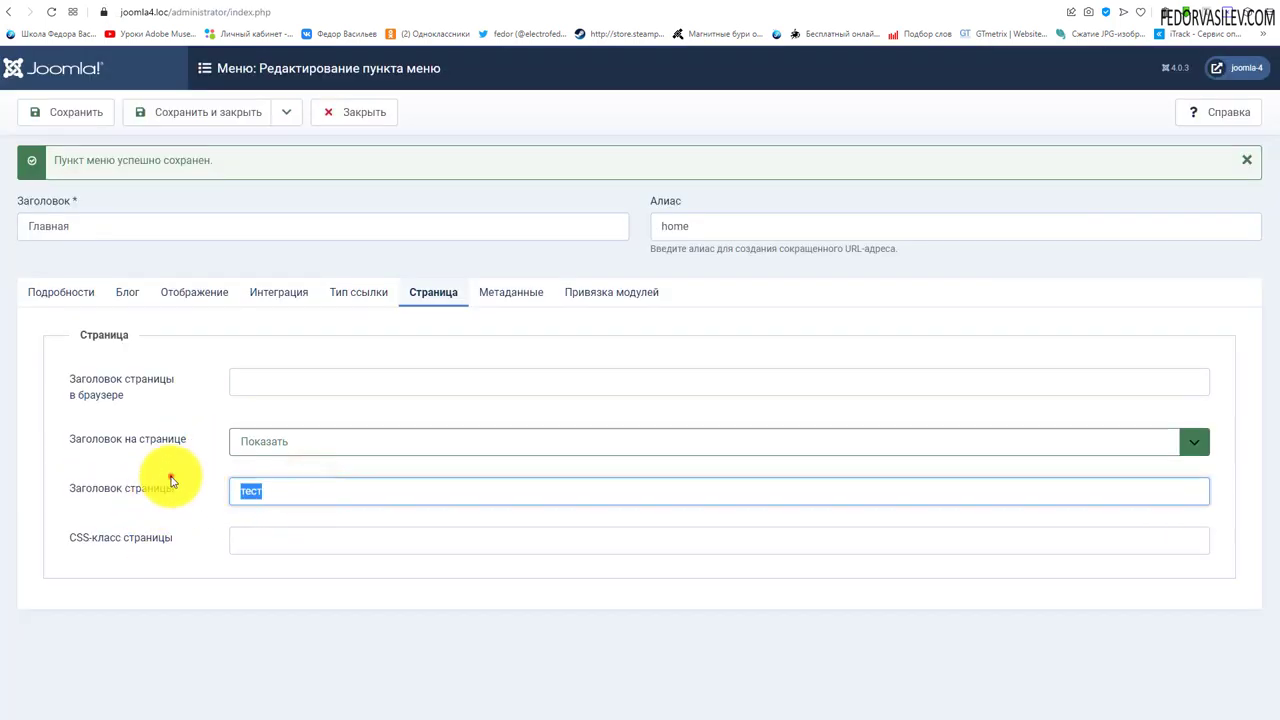
pyautogui.click(171, 480)
pyautogui.moveTo(120, 438); pyautogui.dragTo(183, 440)
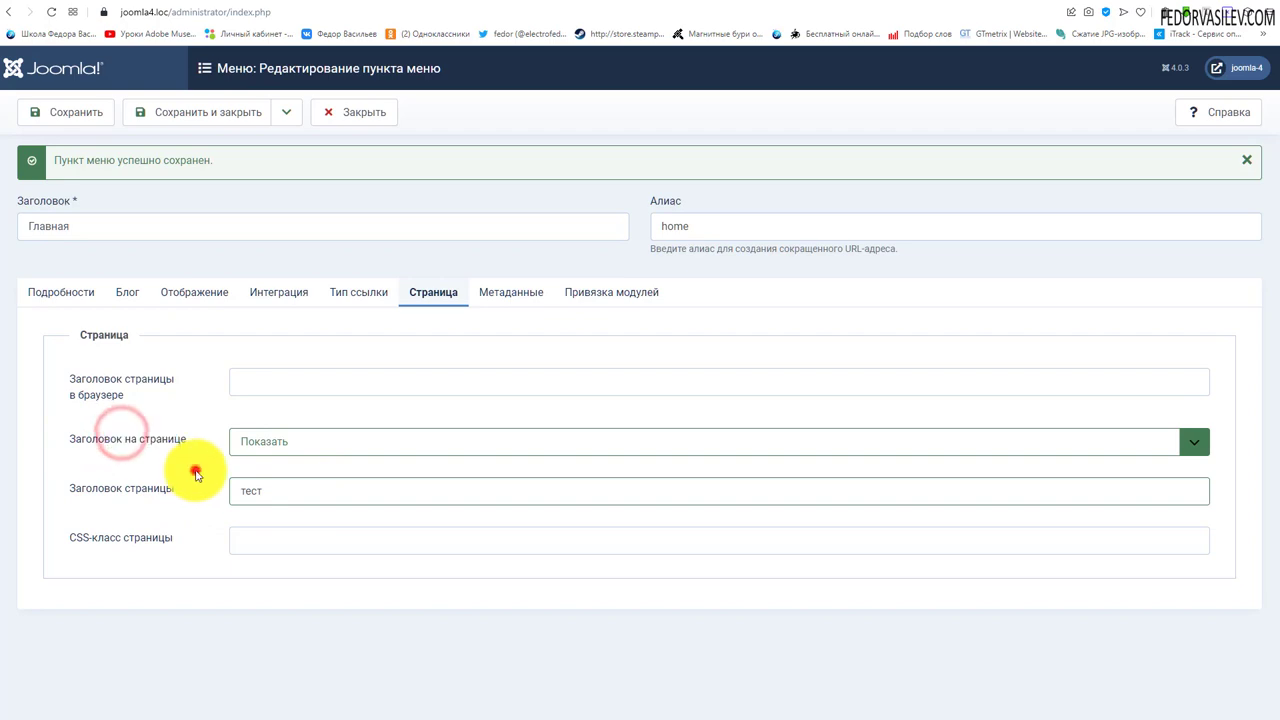
pyautogui.click(195, 470)
pyautogui.click(271, 447)
pyautogui.click(188, 443)
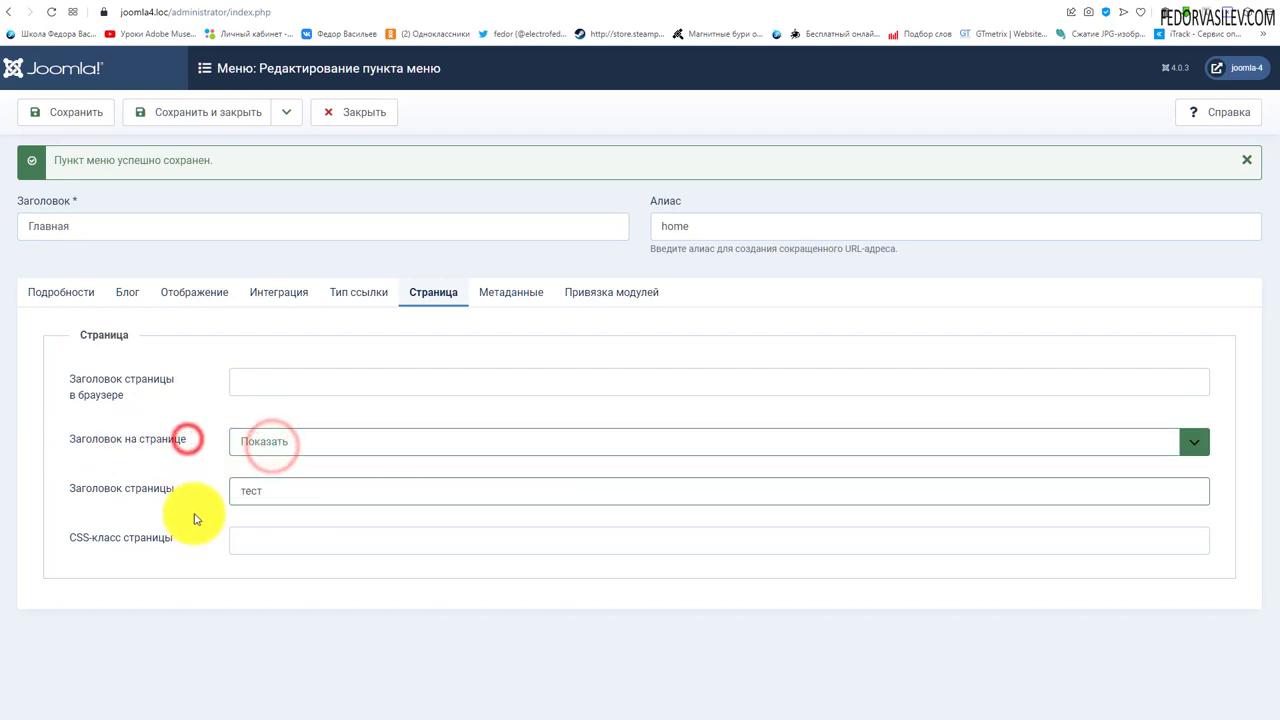
pyautogui.moveTo(282, 490); pyautogui.dragTo(149, 486)
pyautogui.click(340, 5)
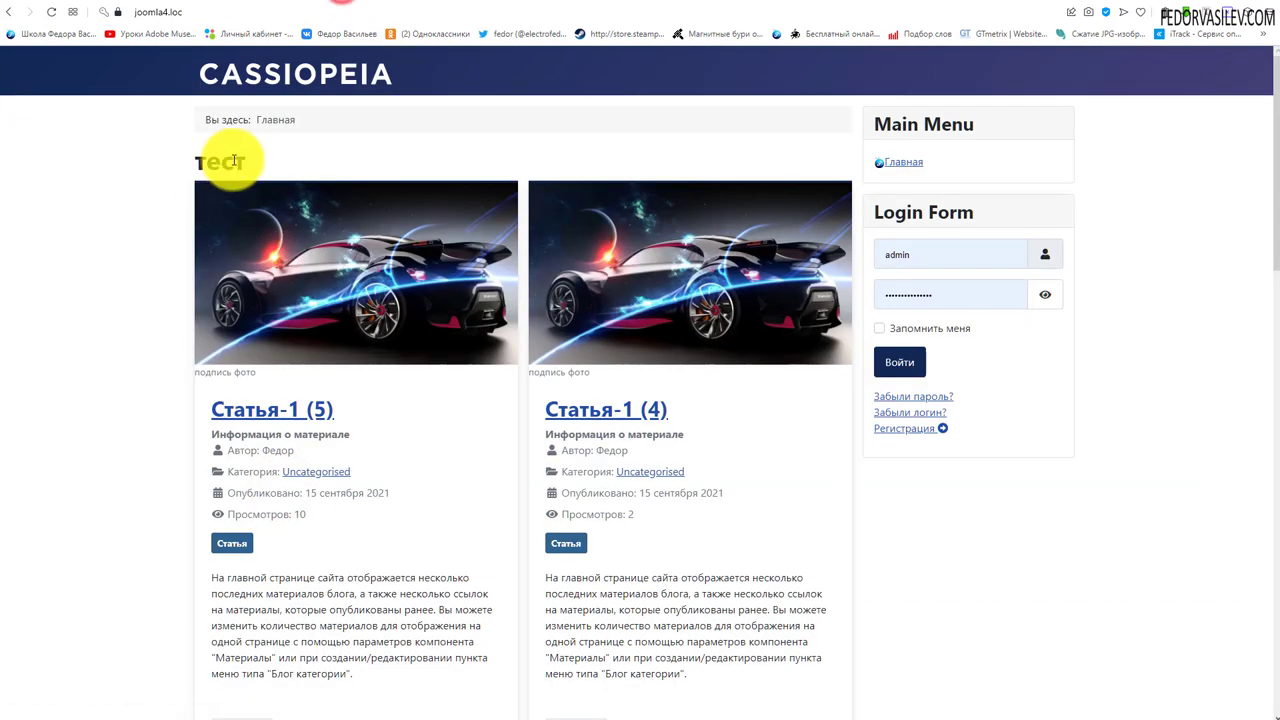
pyautogui.moveTo(257, 163); pyautogui.dragTo(163, 248)
pyautogui.click(141, 171)
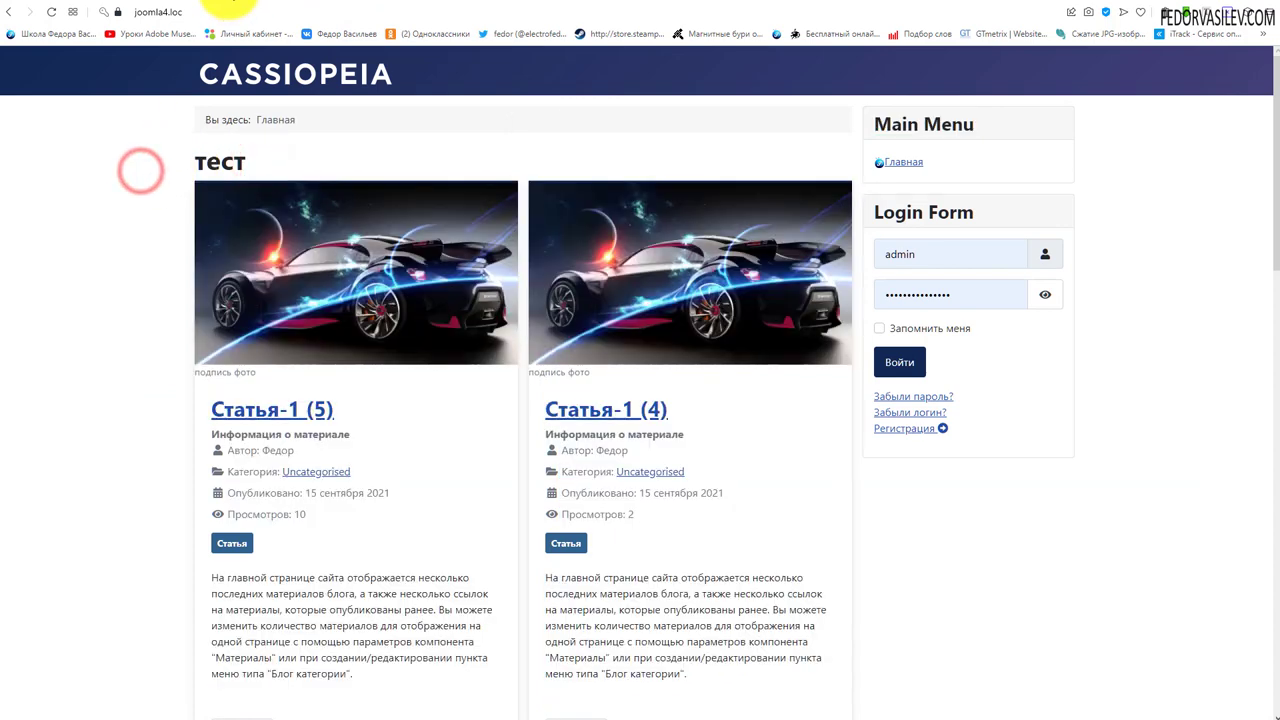
# Step: Compare the Заголовок страницы в браузере and Заголовок страницы fields with the home page heading and examine the CSS-класс страницы field
pyautogui.click(230, 3)
pyautogui.click(254, 376)
pyautogui.click(180, 379)
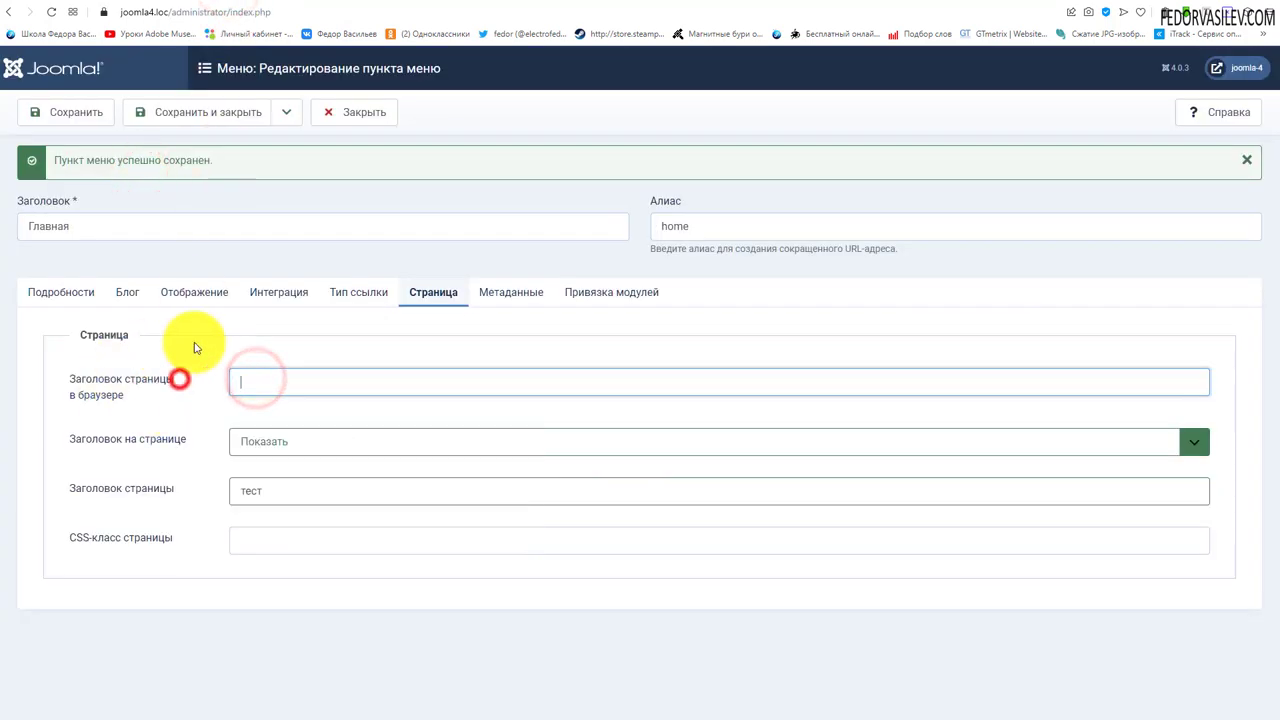
pyautogui.click(335, 6)
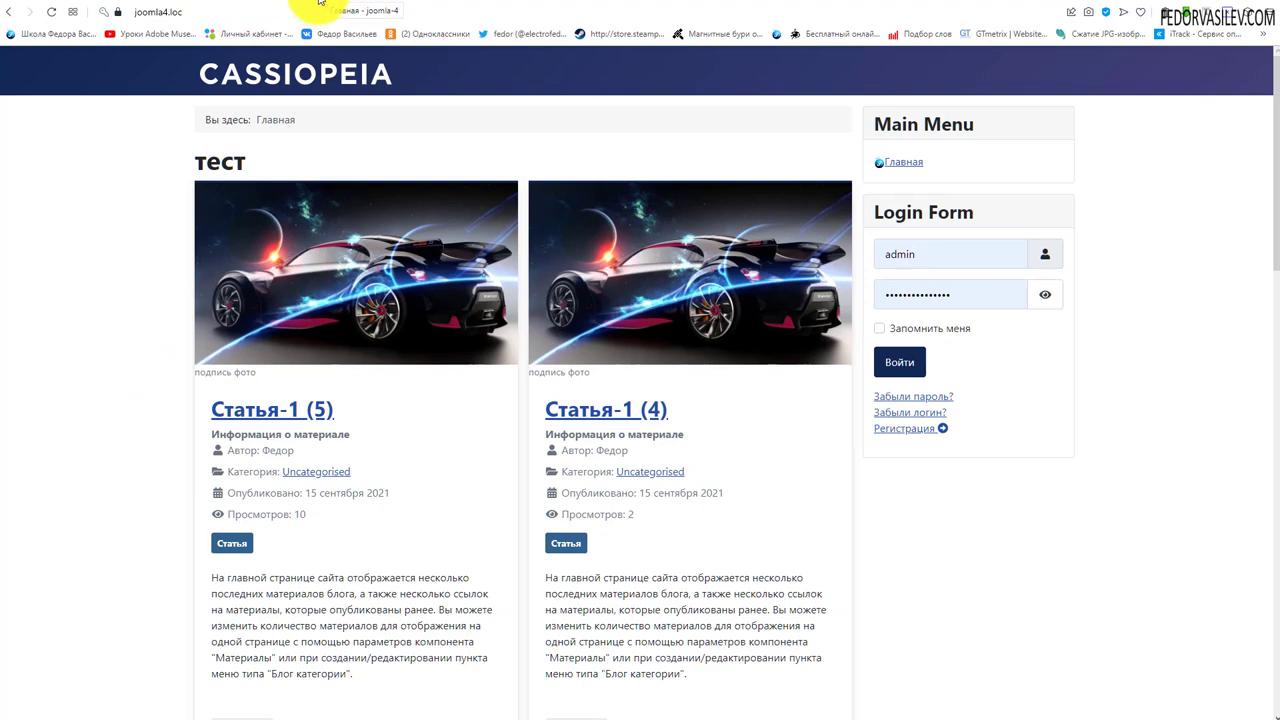
pyautogui.tripleClick(257, 162)
pyautogui.click(104, 199)
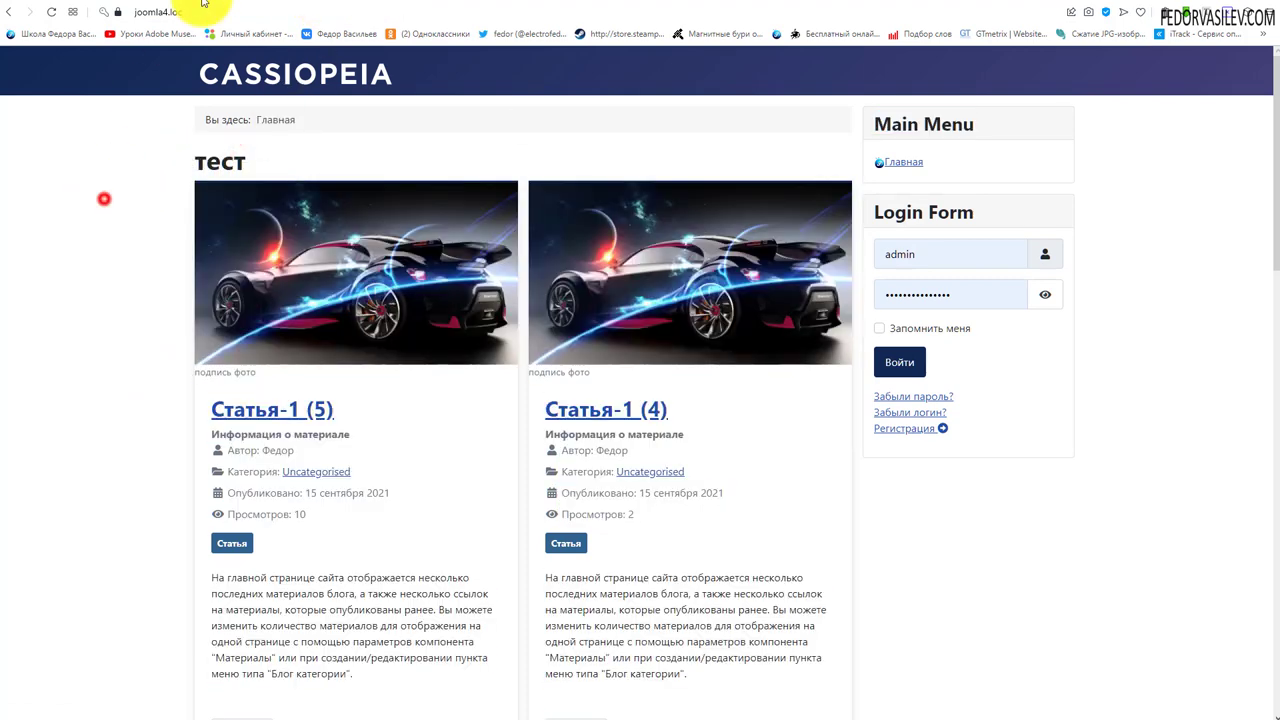
pyautogui.click(207, 3)
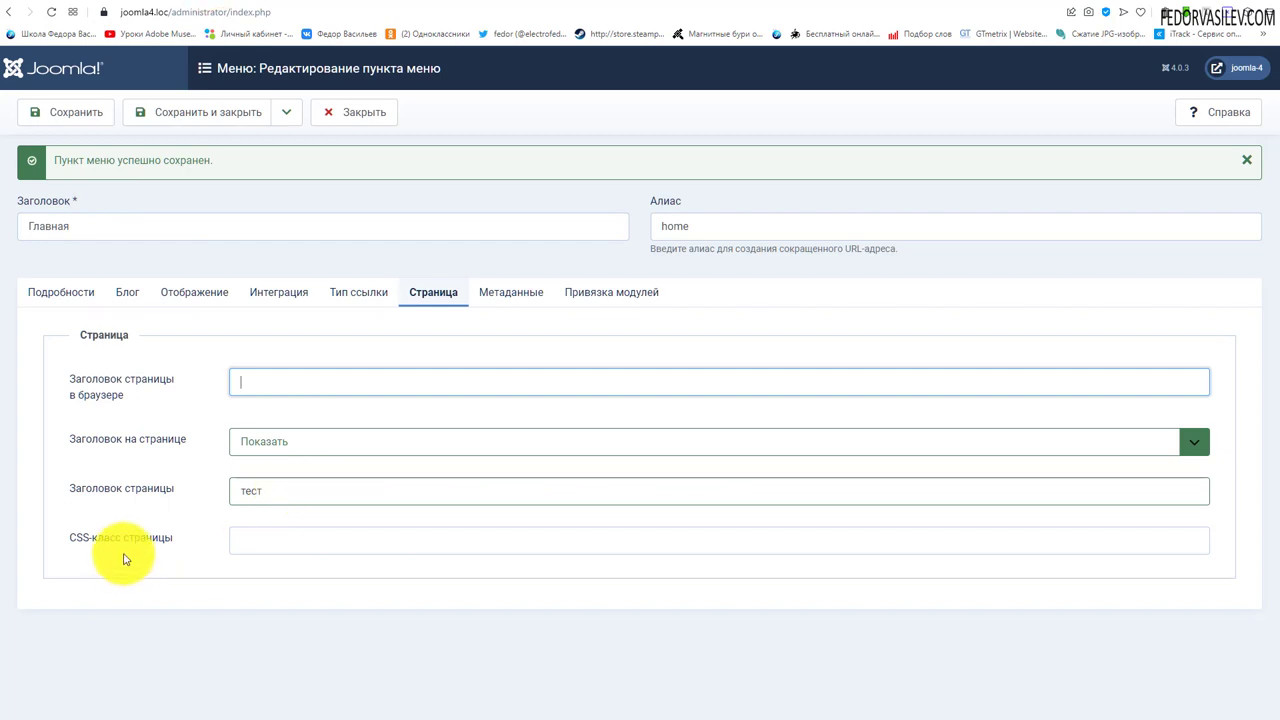
pyautogui.click(272, 531)
pyautogui.click(108, 563)
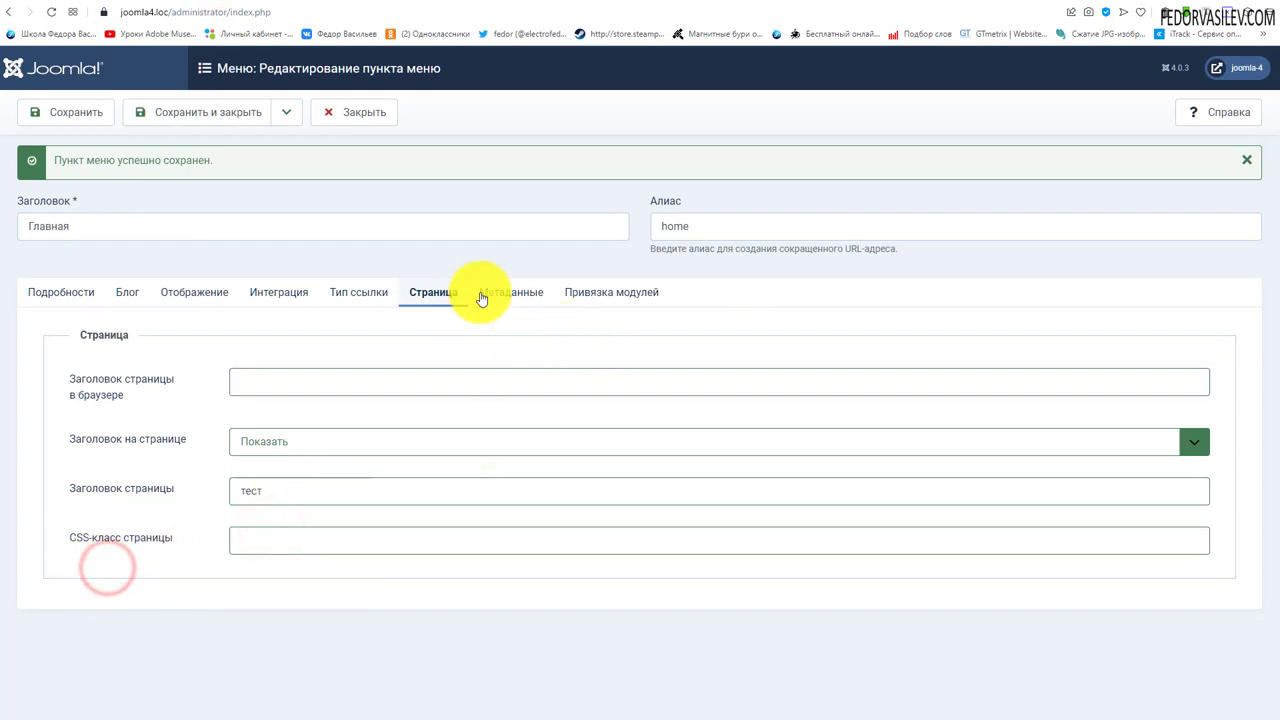
# Step: Examine the Метатег Description field in the Метаданные settings of Главная and look at the home page it describes
pyautogui.click(481, 291)
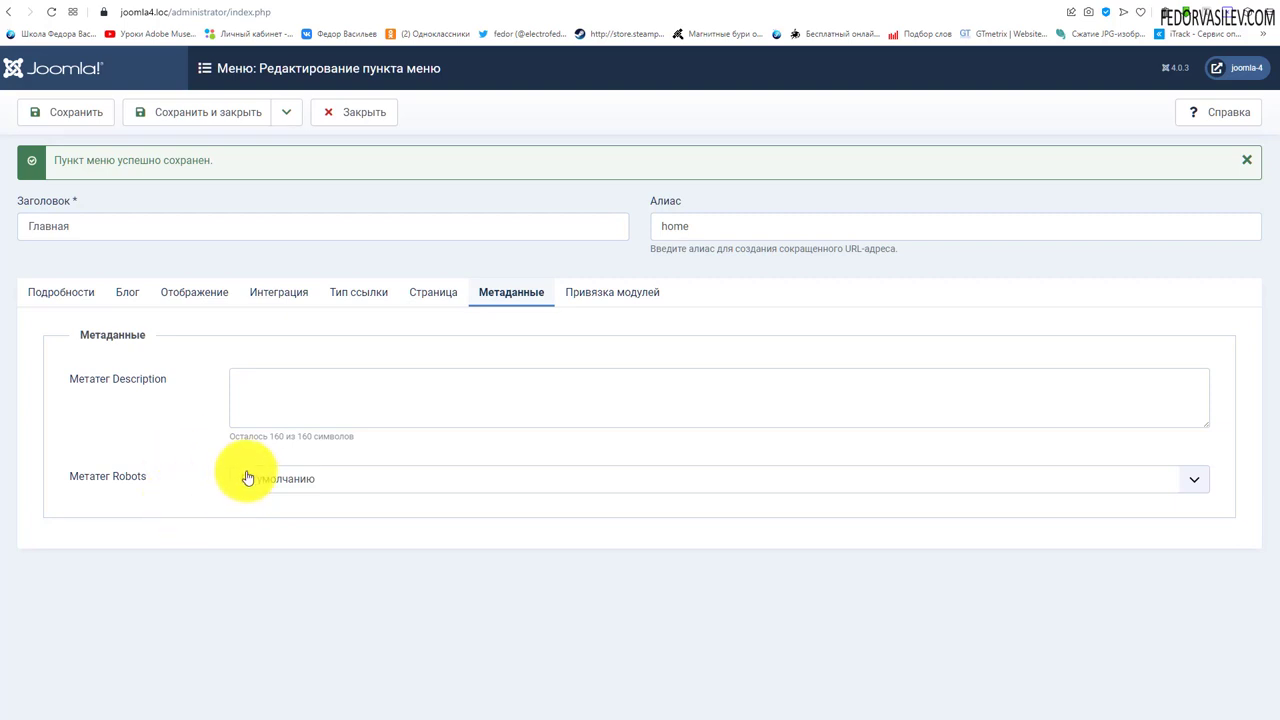
pyautogui.click(317, 387)
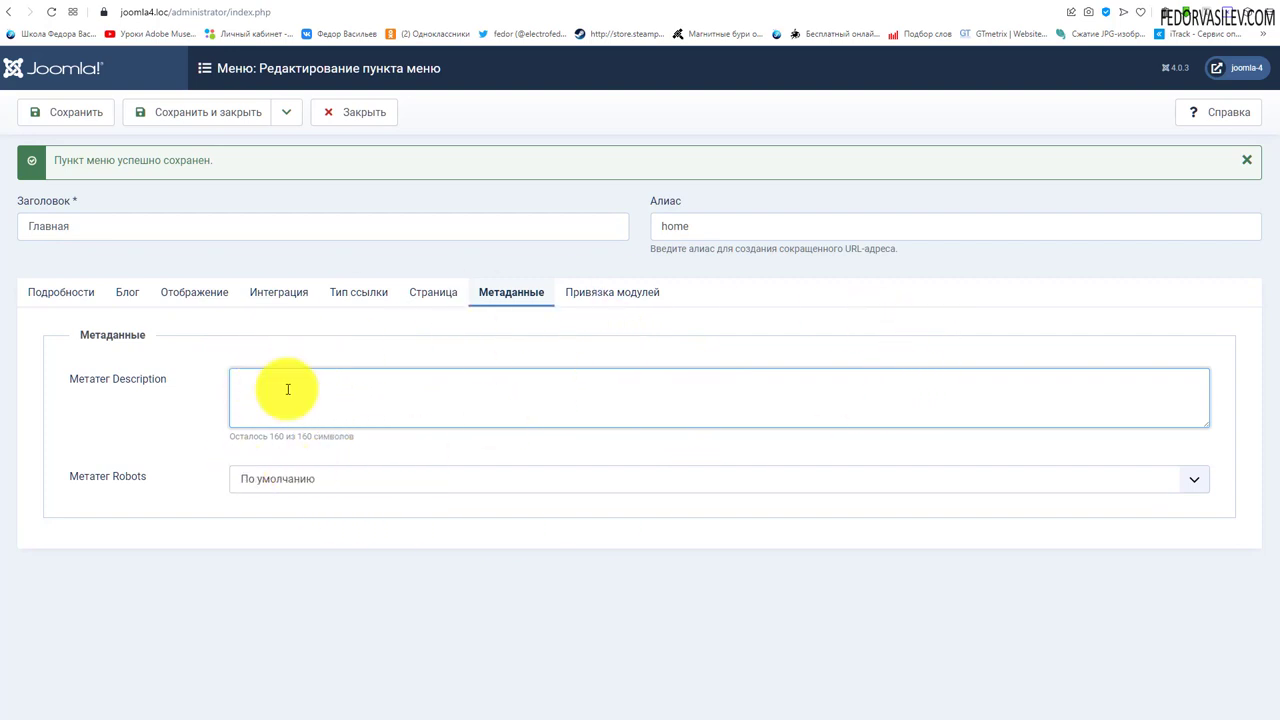
pyautogui.click(100, 375)
pyautogui.click(270, 383)
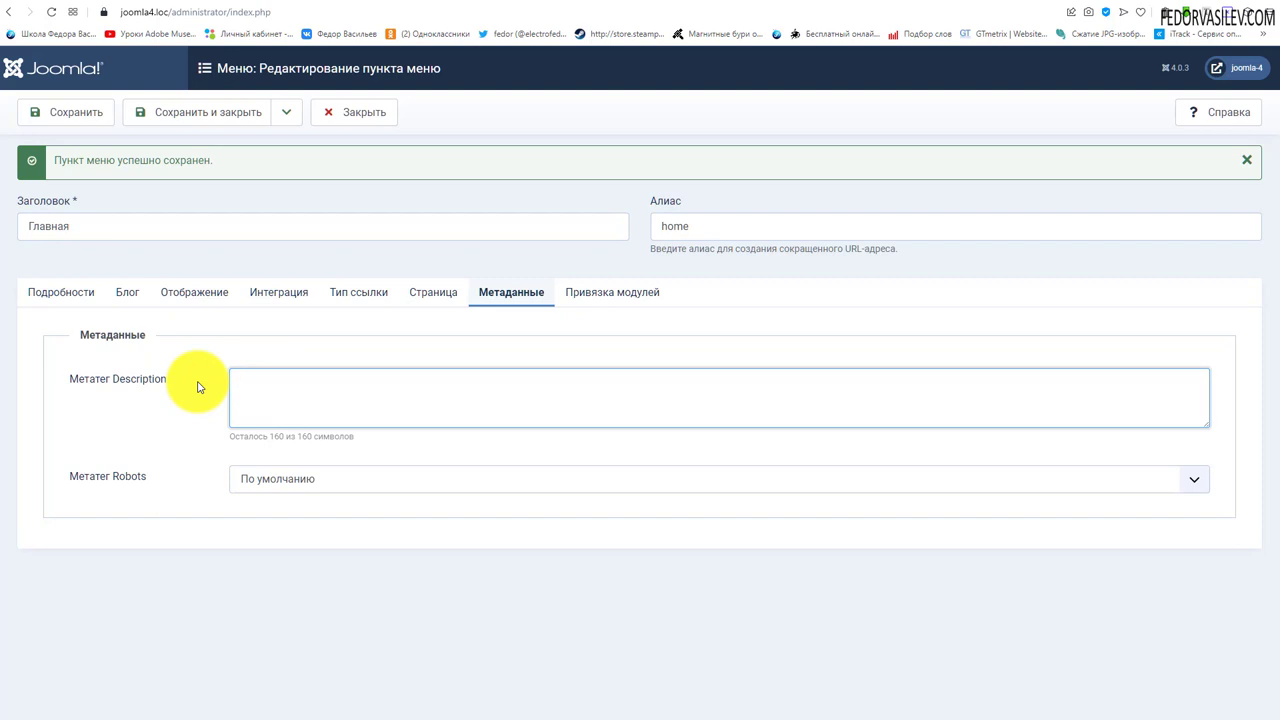
pyautogui.click(279, 388)
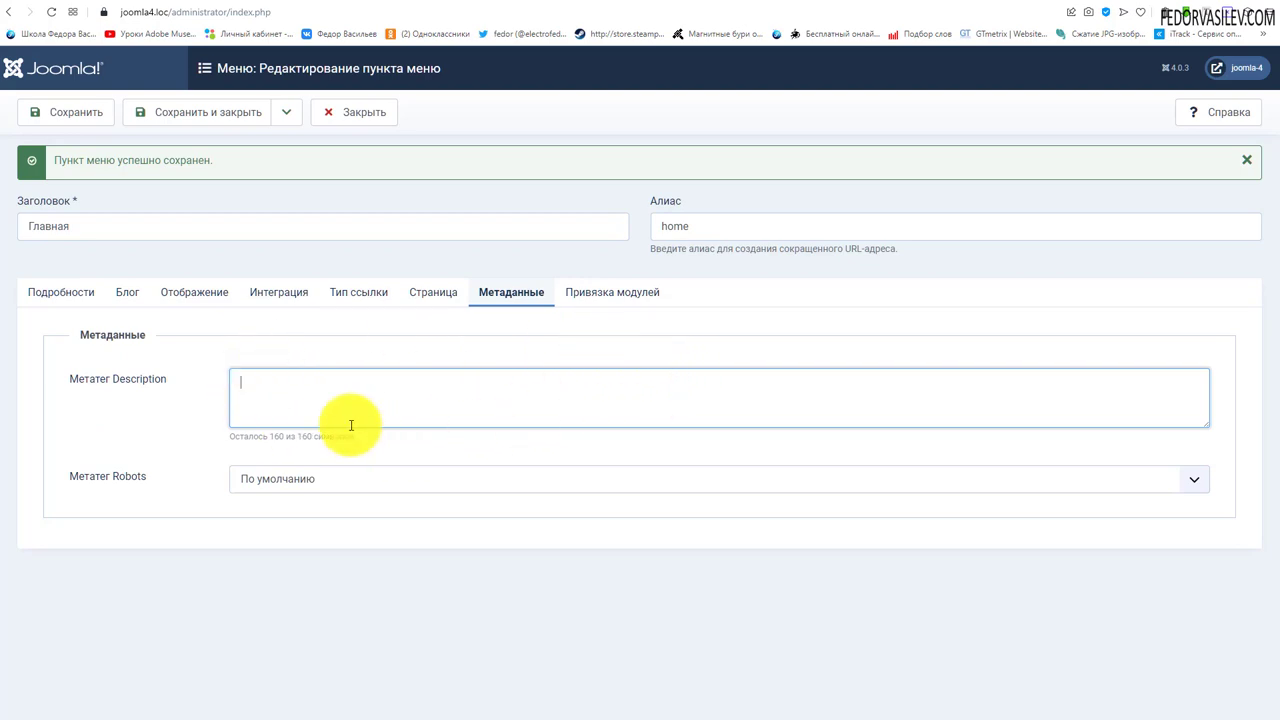
pyautogui.click(306, 3)
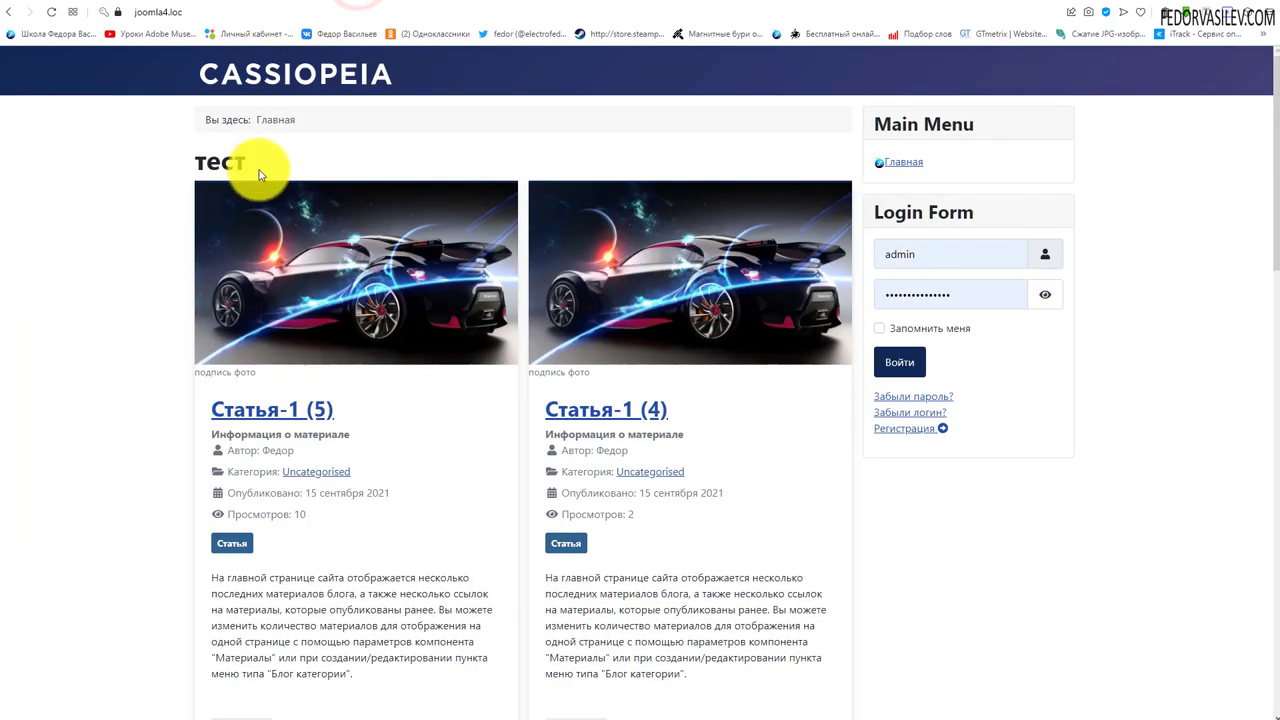
pyautogui.click(238, 8)
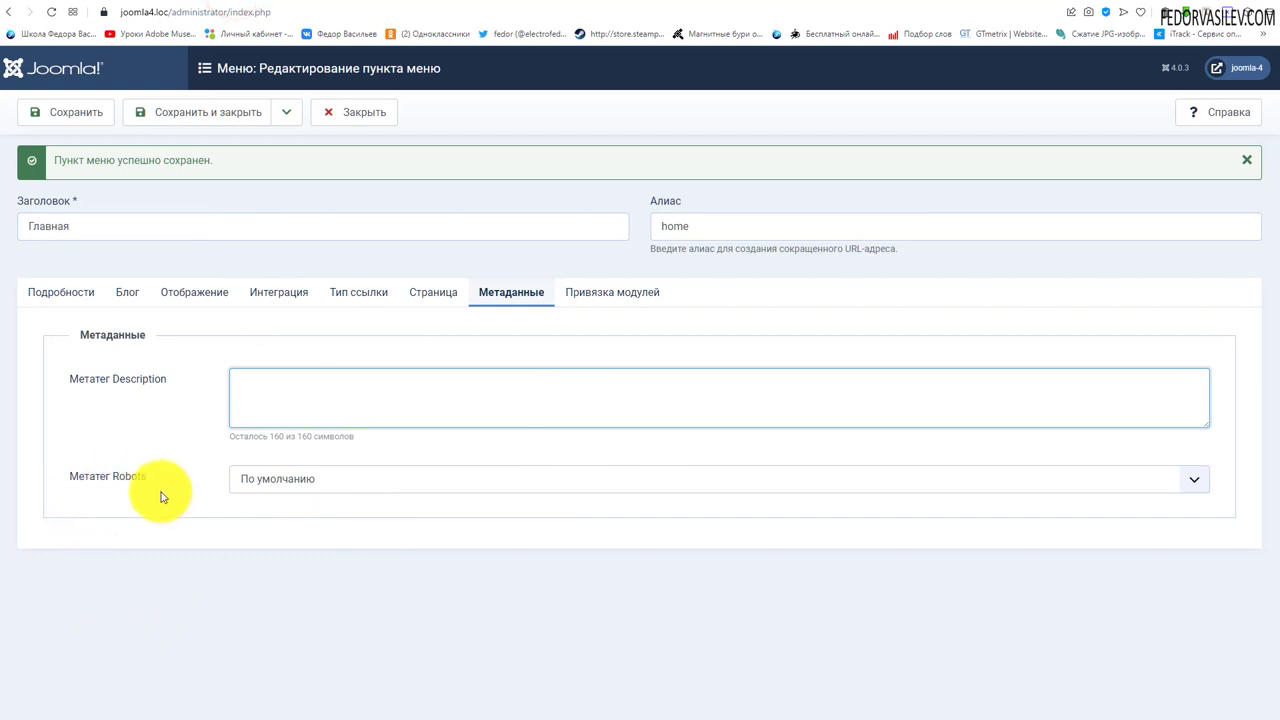
# Step: Try noindex, nofollow for Метатег Robots and return the setting to По умолчанию
pyautogui.click(283, 480)
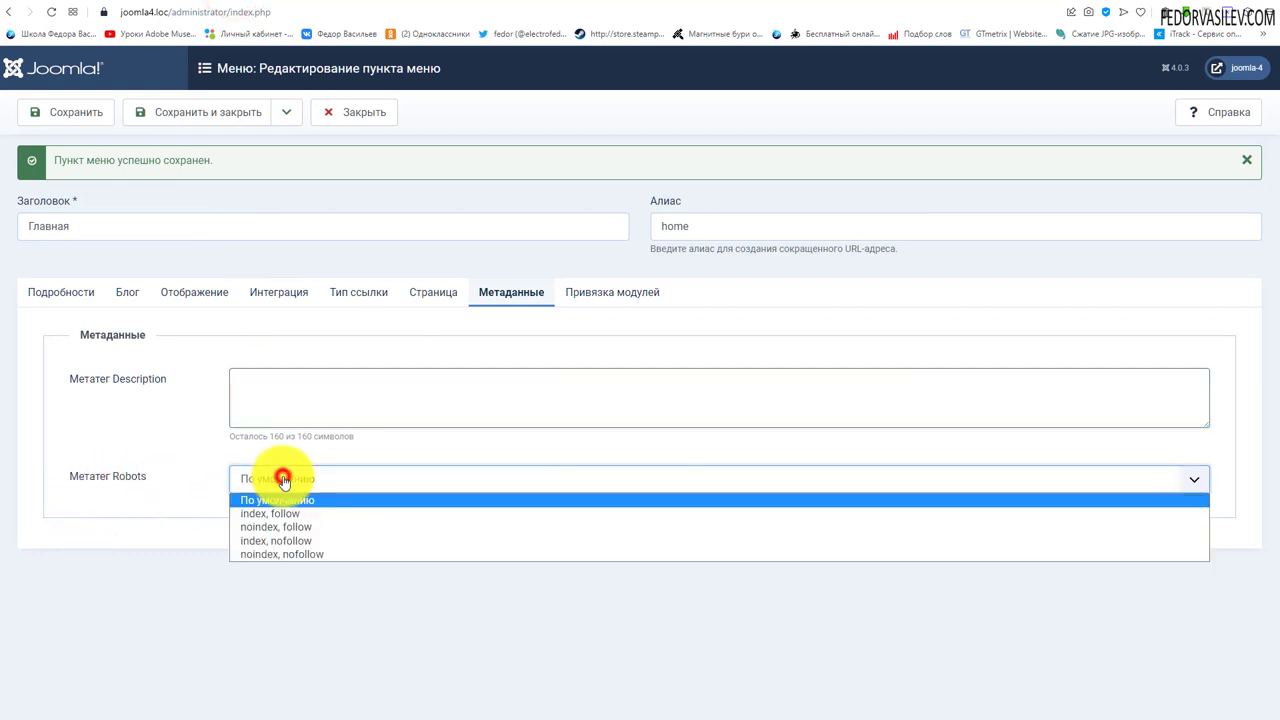
pyautogui.click(100, 480)
pyautogui.click(272, 481)
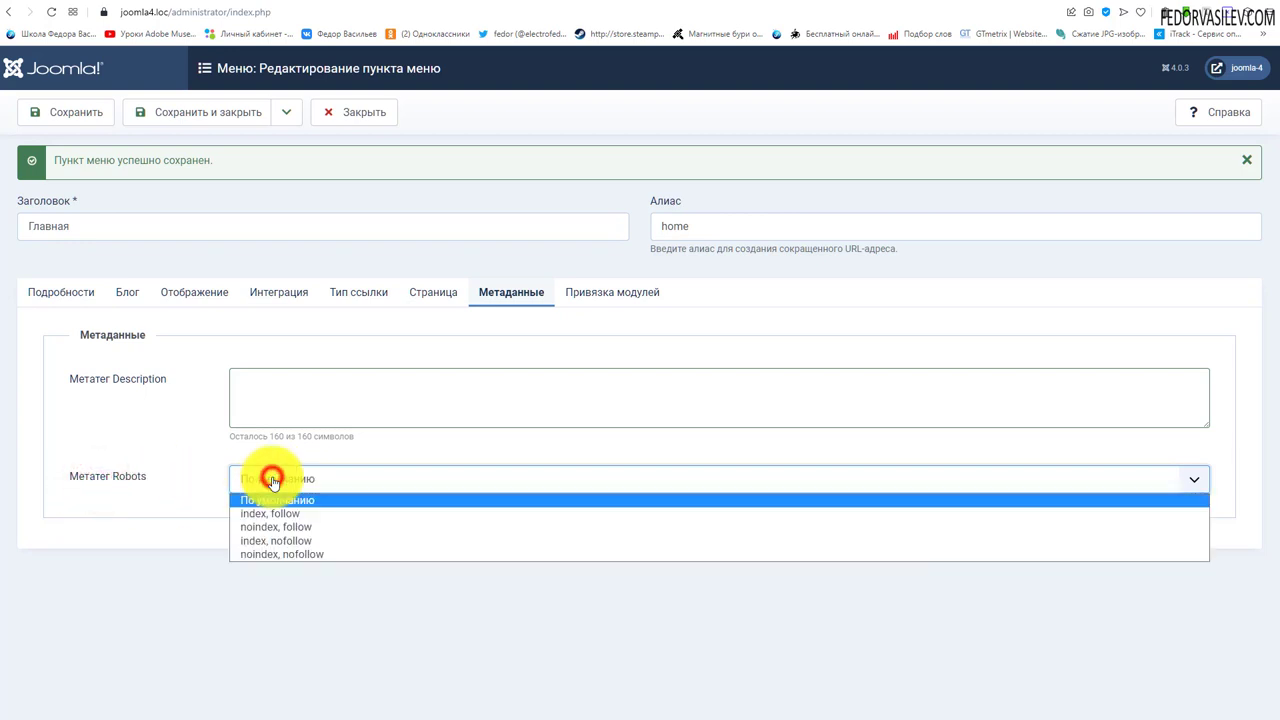
pyautogui.click(276, 554)
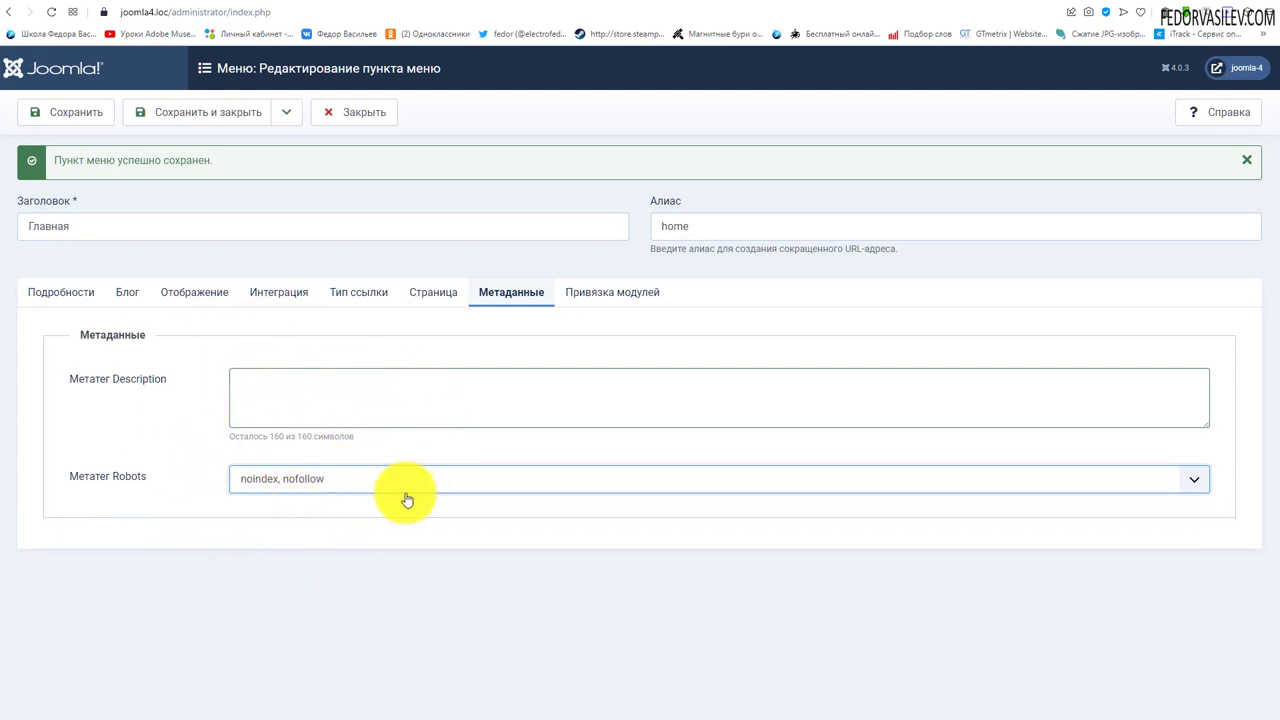
pyautogui.click(284, 480)
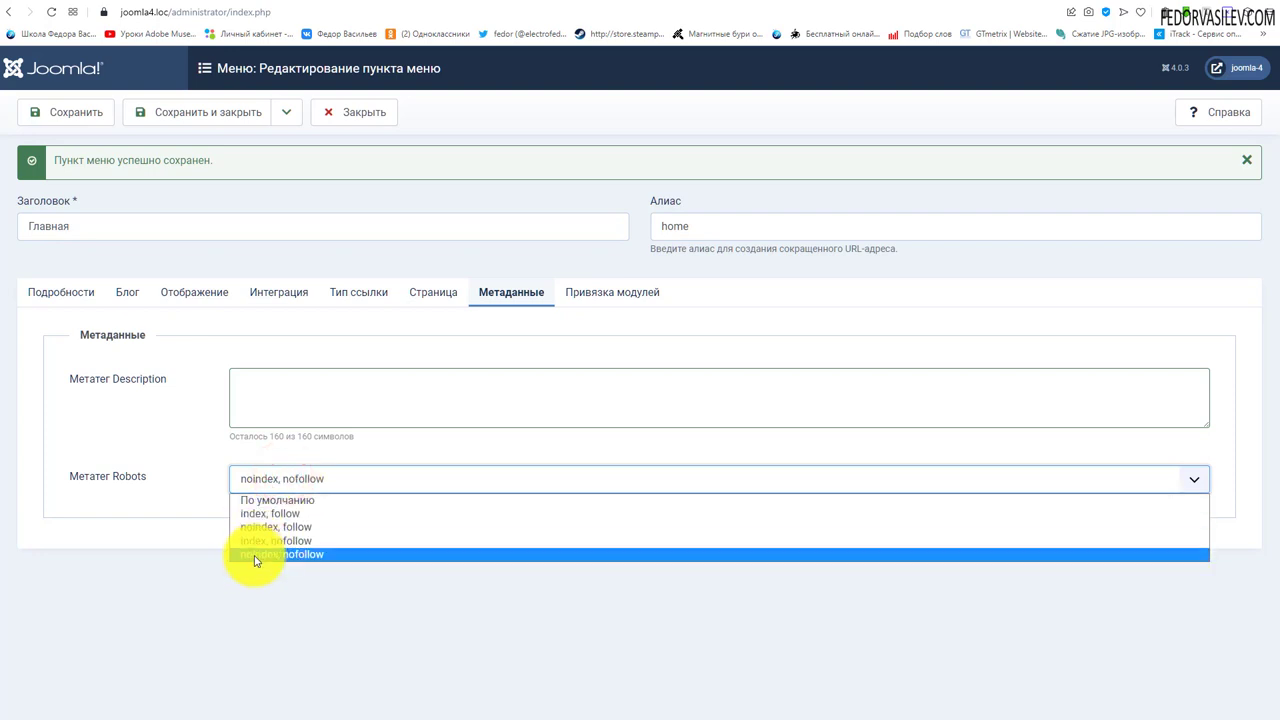
pyautogui.click(295, 499)
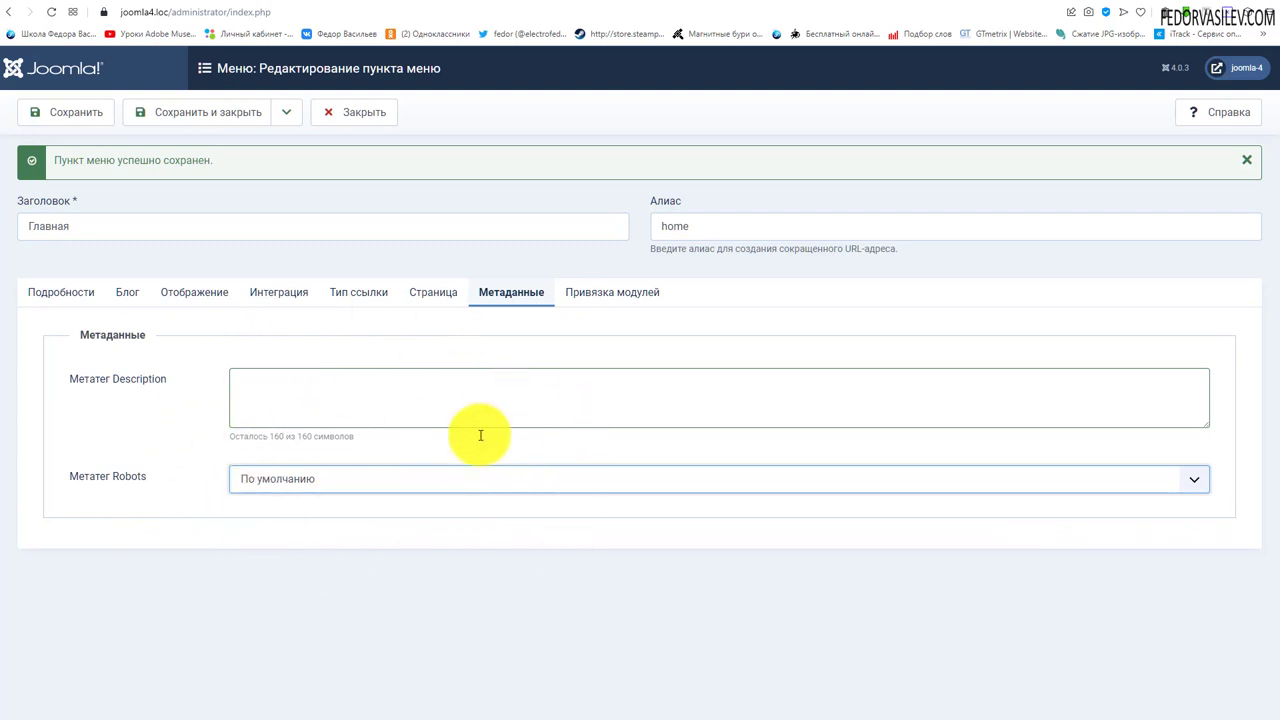
# Step: Examine the Привязка модулей settings of Главная and compare the listed modules with those on the home page
pyautogui.click(630, 298)
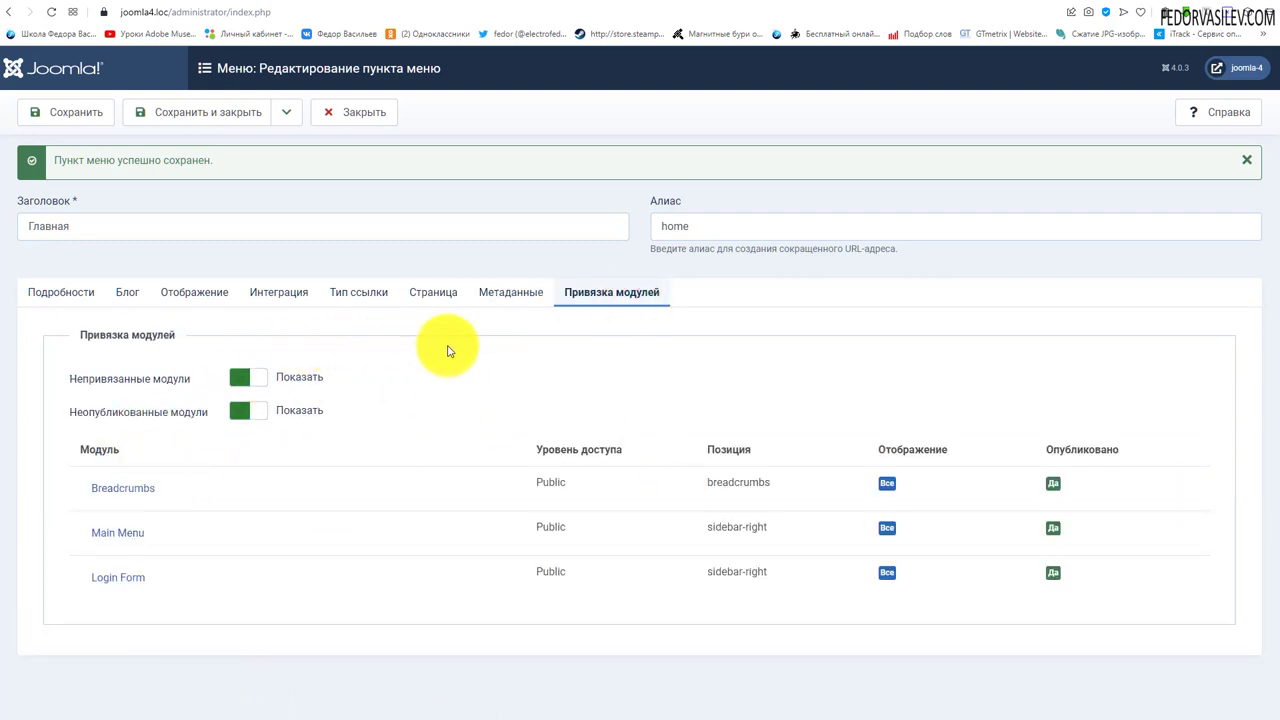
pyautogui.click(191, 386)
pyautogui.click(256, 409)
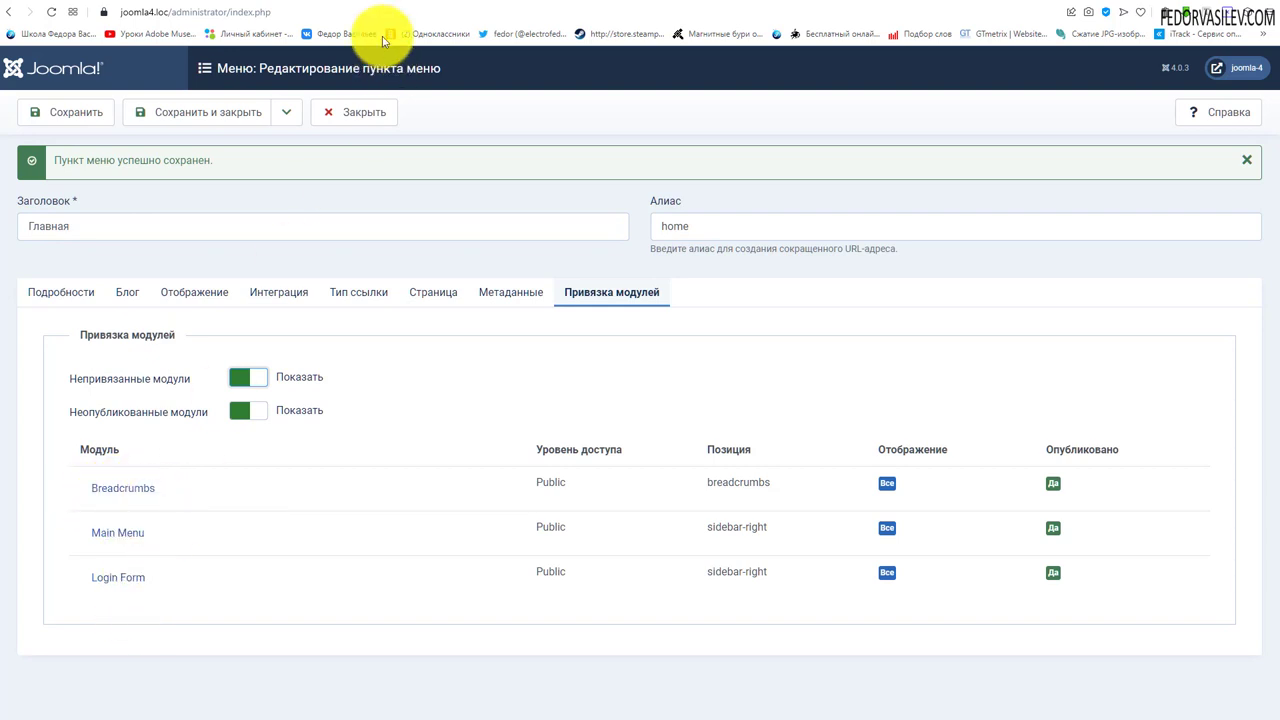
pyautogui.click(356, 2)
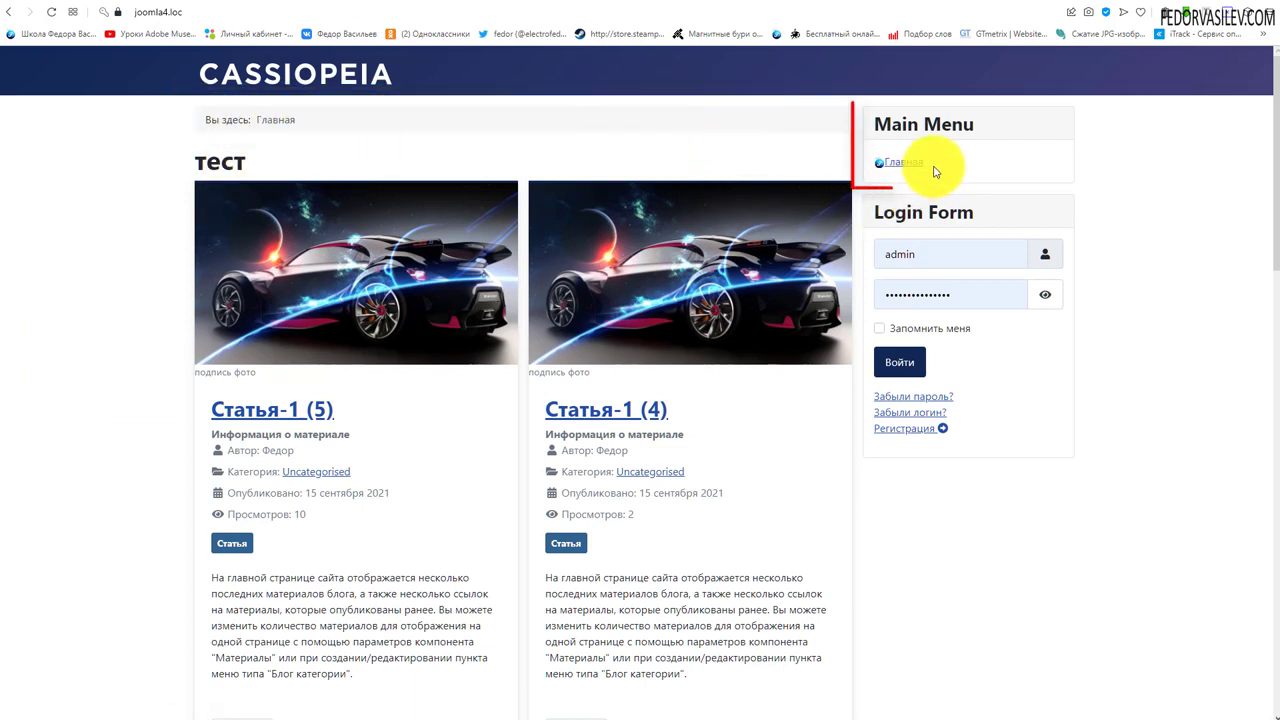
pyautogui.moveTo(933, 164); pyautogui.dragTo(880, 160)
pyautogui.click(729, 139)
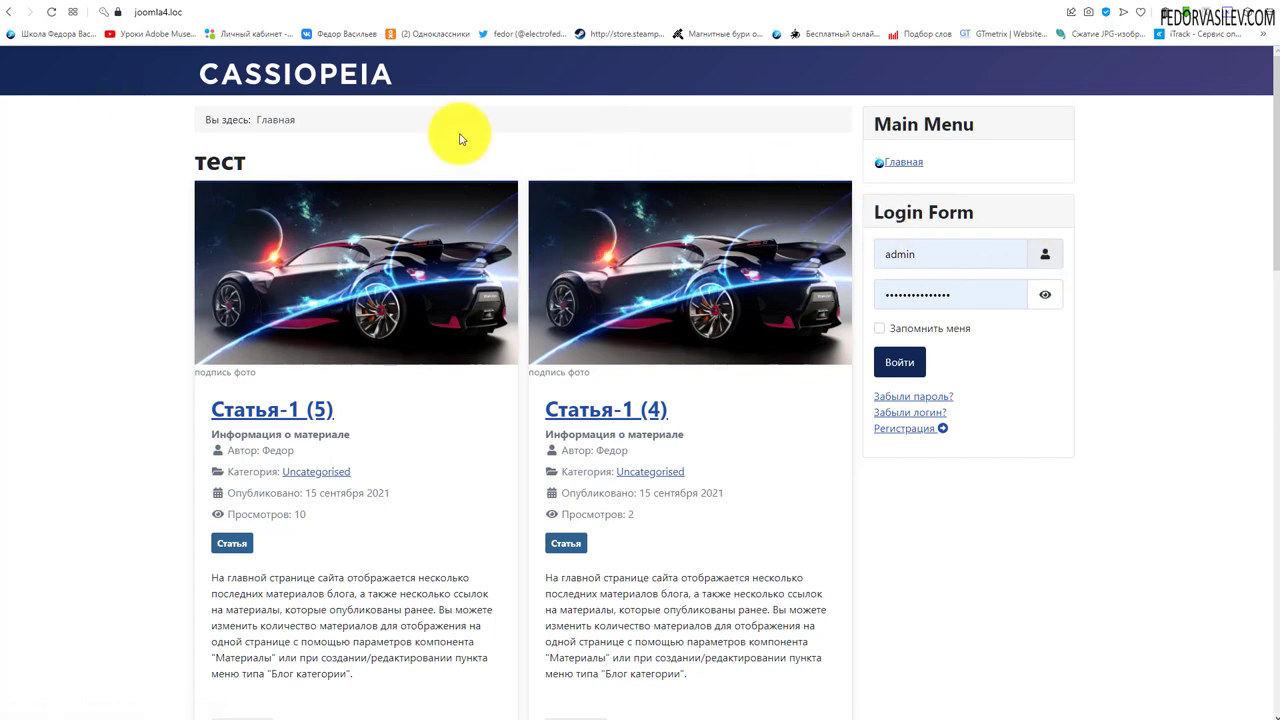
pyautogui.click(195, 2)
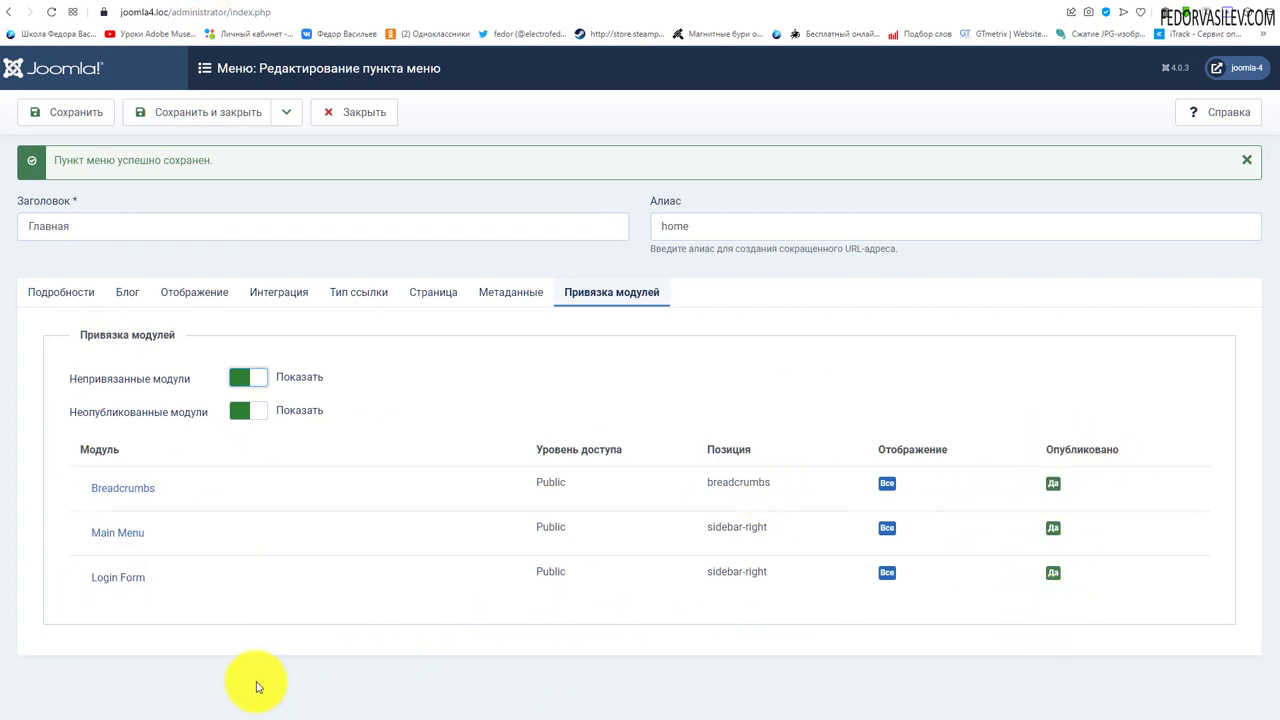
# Step: Set the Login Form module's Состояние to Не опубликовано and save and close the module
pyautogui.click(109, 580)
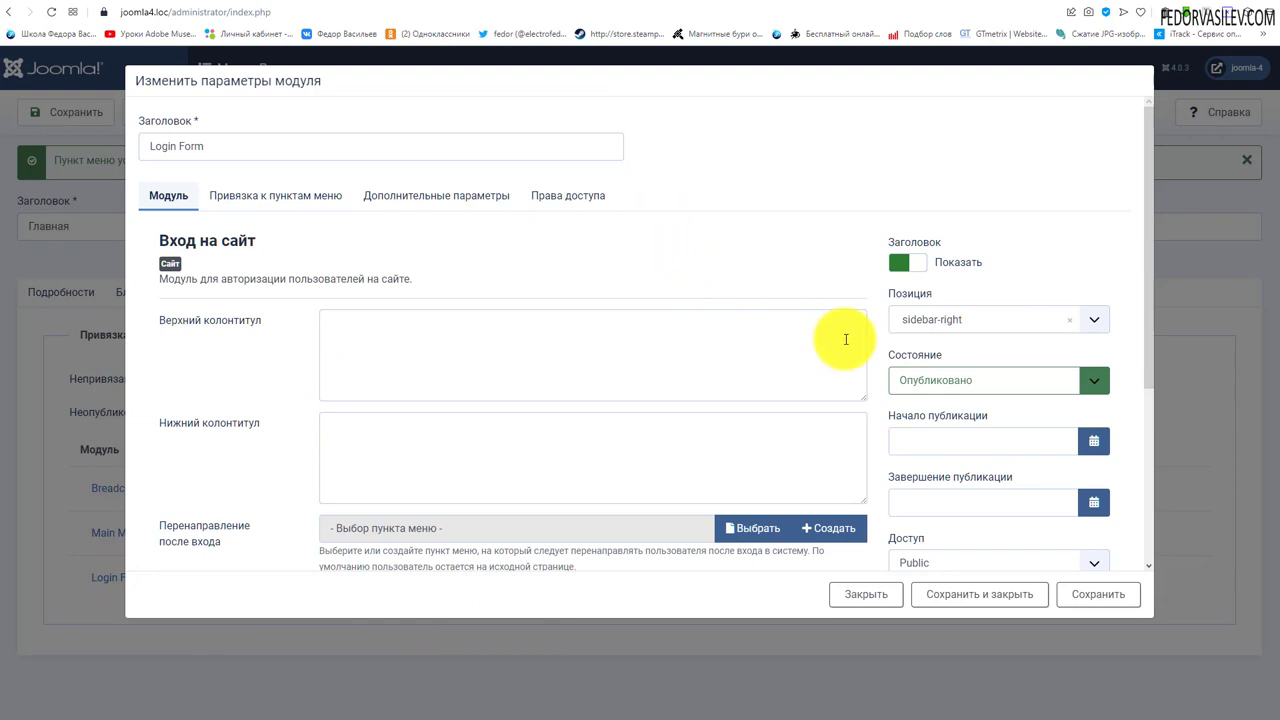
pyautogui.click(908, 378)
pyautogui.click(918, 406)
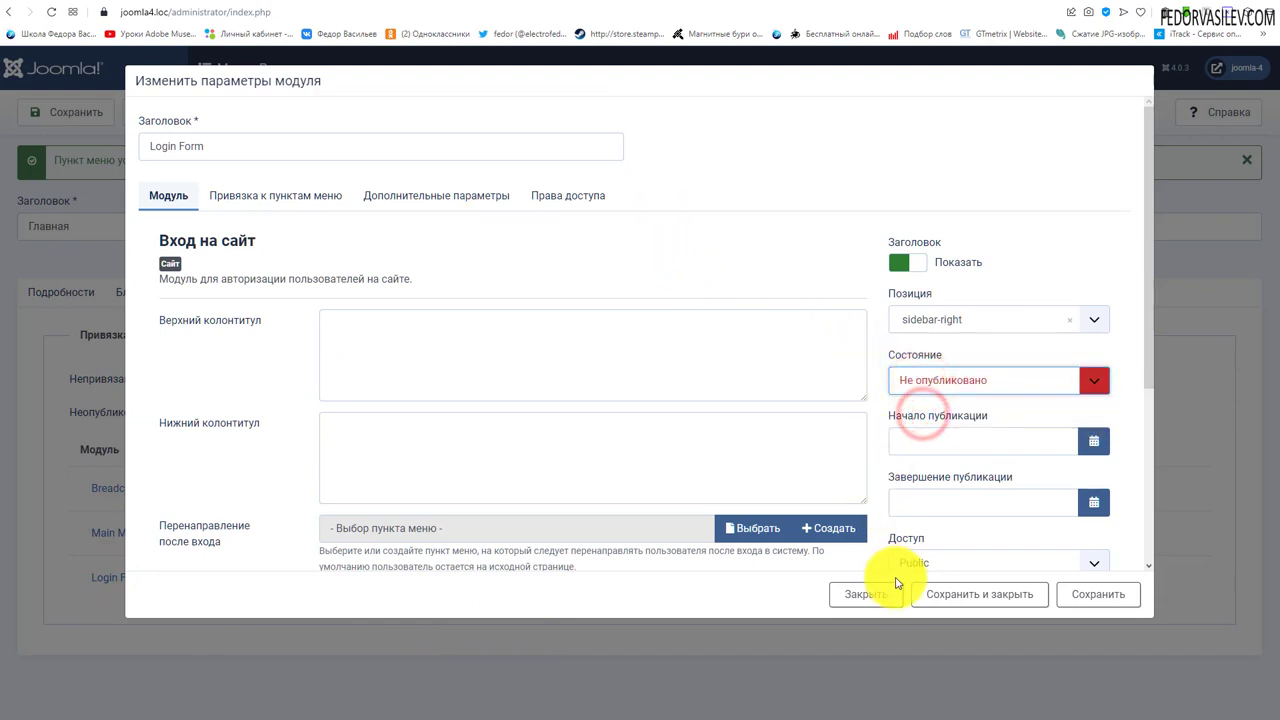
pyautogui.click(975, 594)
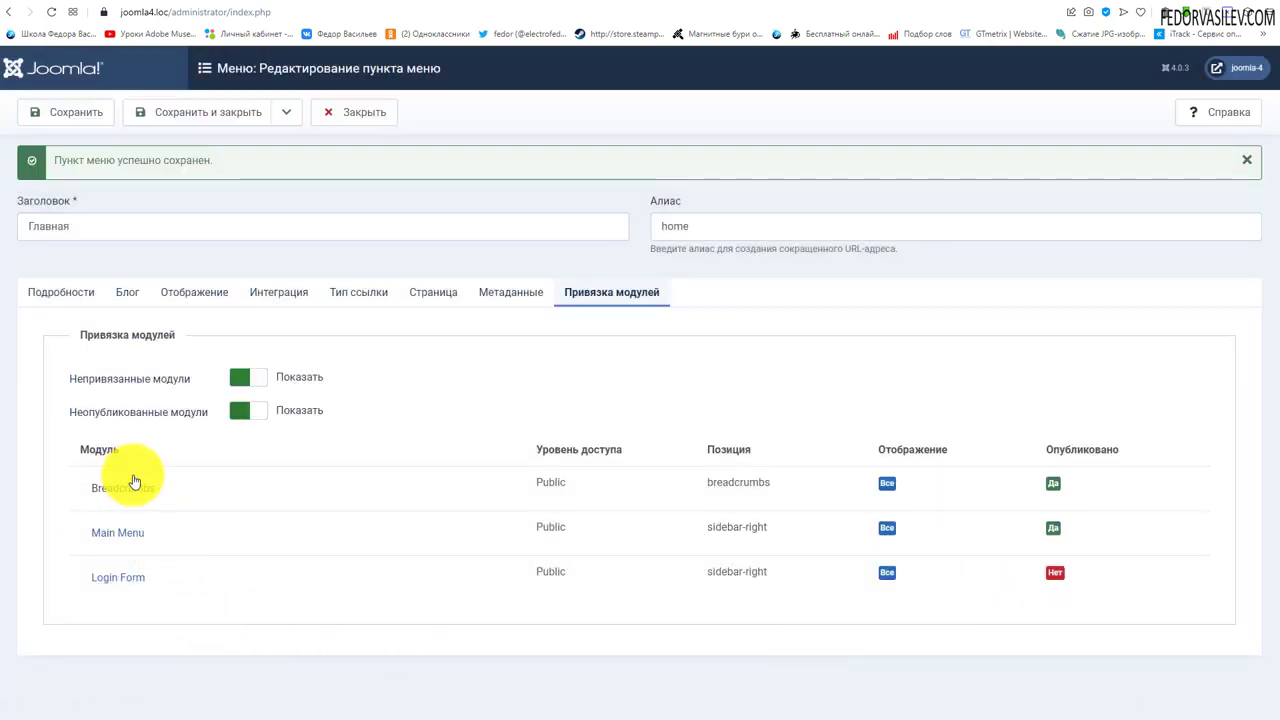
# Step: Check the Login Form's Опубликовано mark and how switching Неопубликованные модули between Скрыть and Показать affects the module list
pyautogui.doubleClick(1055, 573)
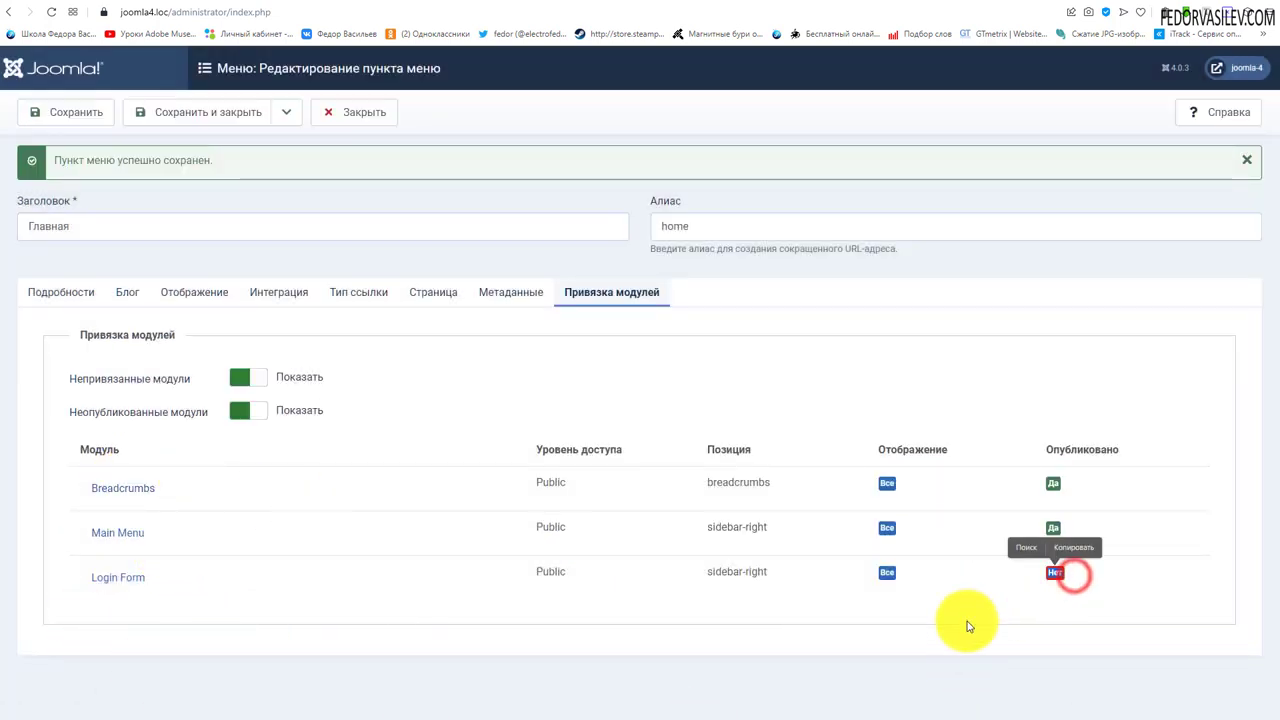
pyautogui.click(236, 410)
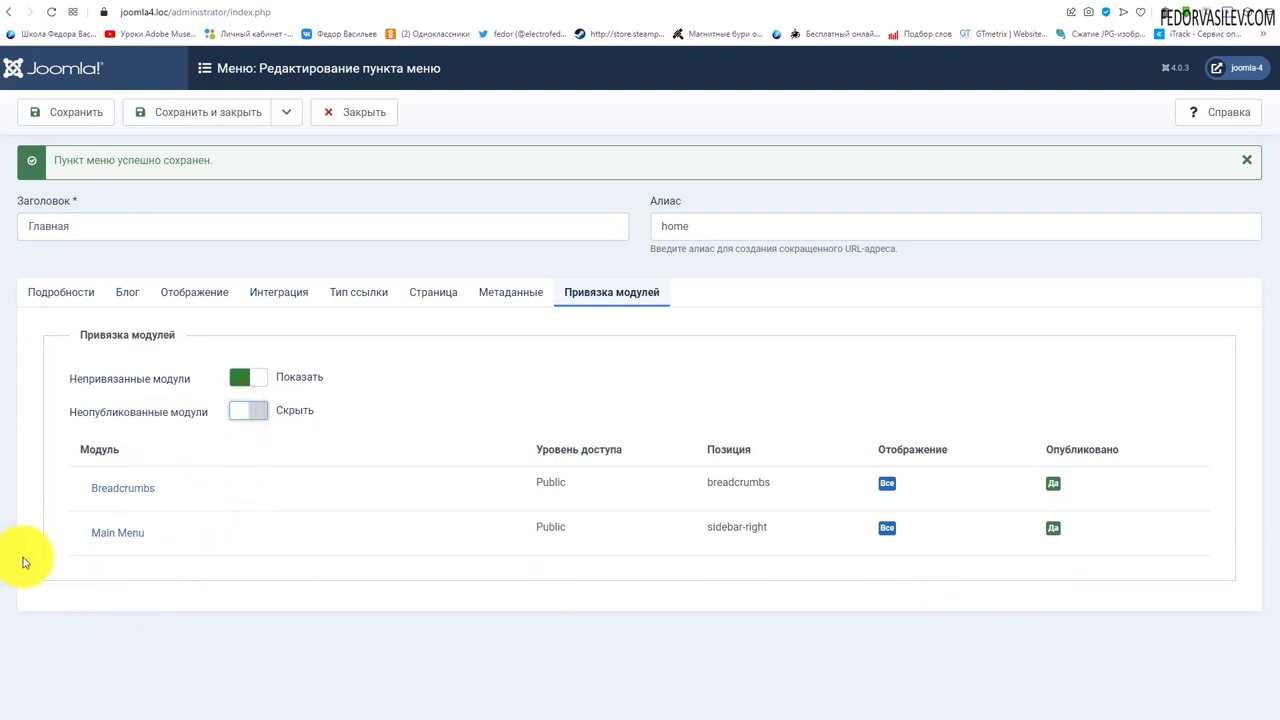
pyautogui.click(251, 417)
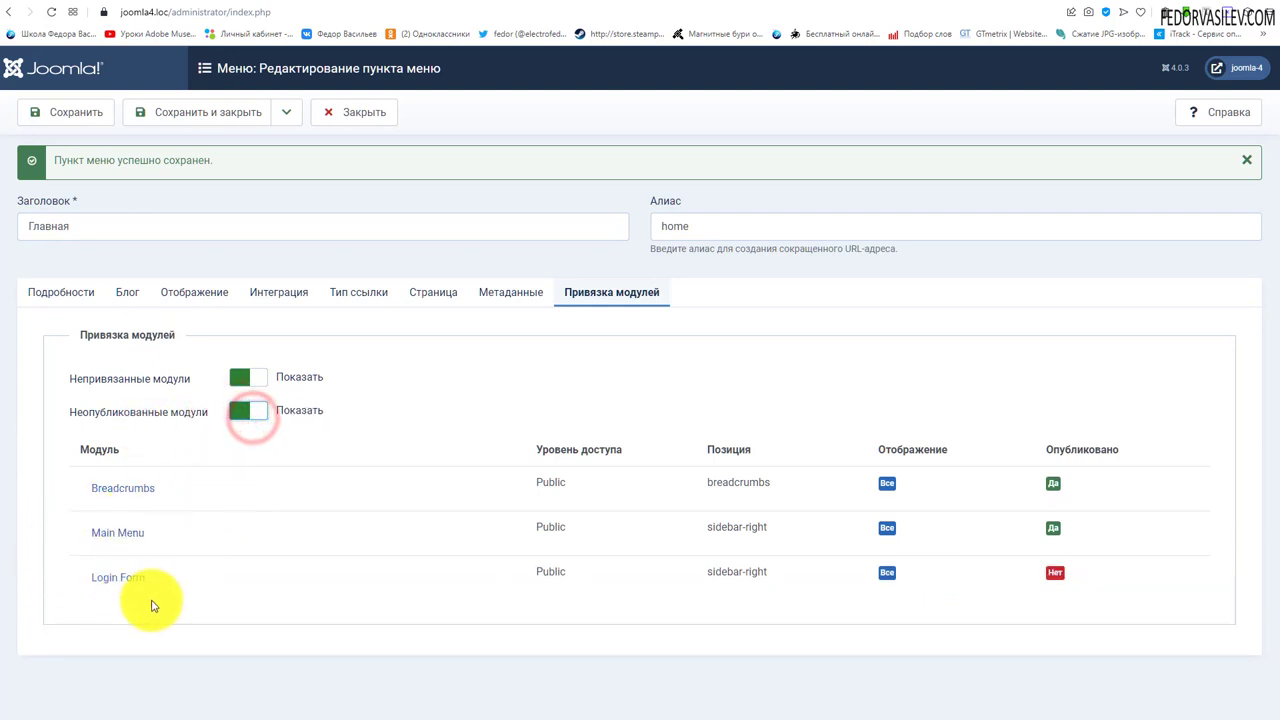
pyautogui.click(243, 408)
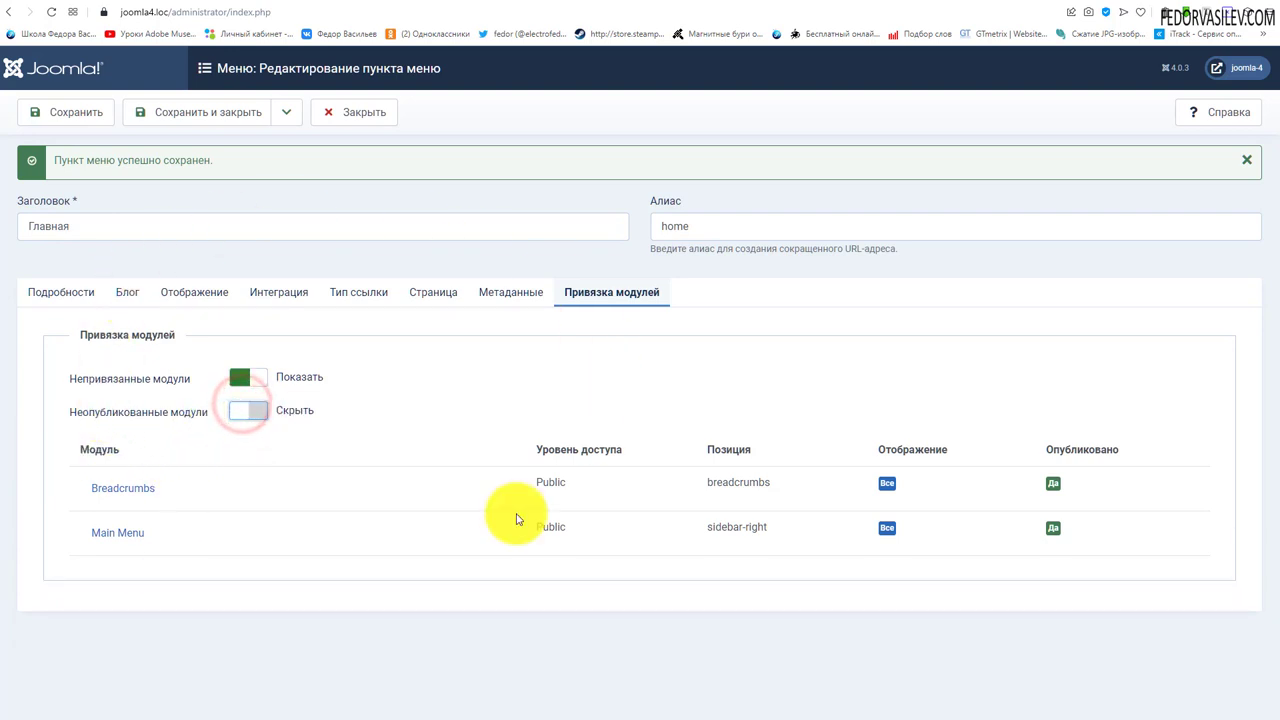
pyautogui.click(243, 412)
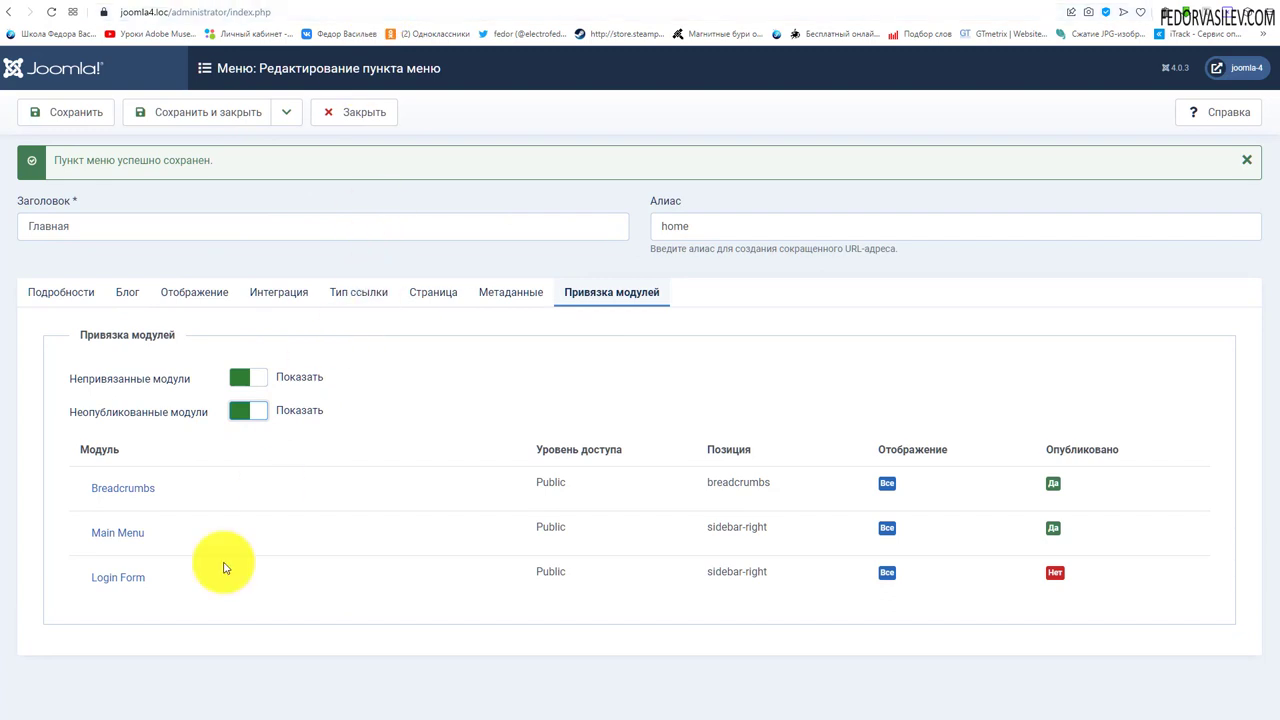
# Step: Reload the home page, check its sidebar for the Login Form module and return to the menu item
pyautogui.click(309, 4)
pyautogui.click(52, 13)
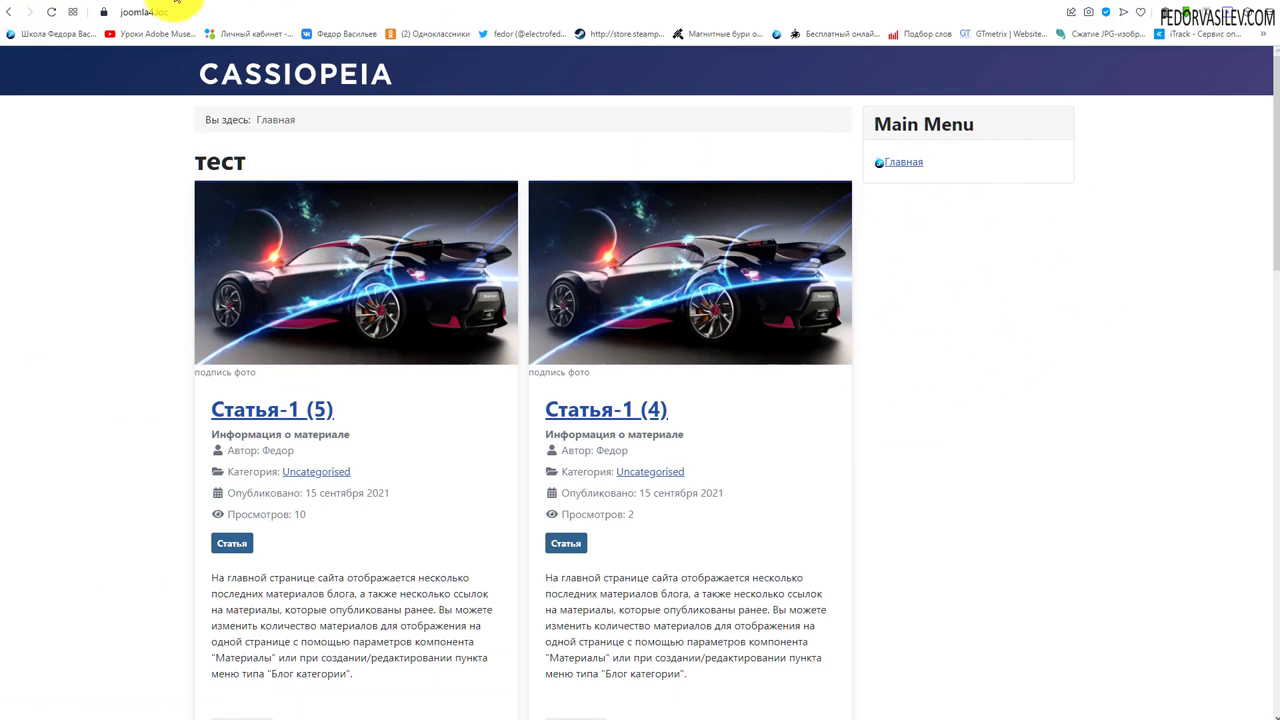
pyautogui.click(207, 5)
# Step: Toggle Неопубликованные модули between Скрыть and Показать again, leaving it on Показать, and compare the listed modules
pyautogui.click(236, 412)
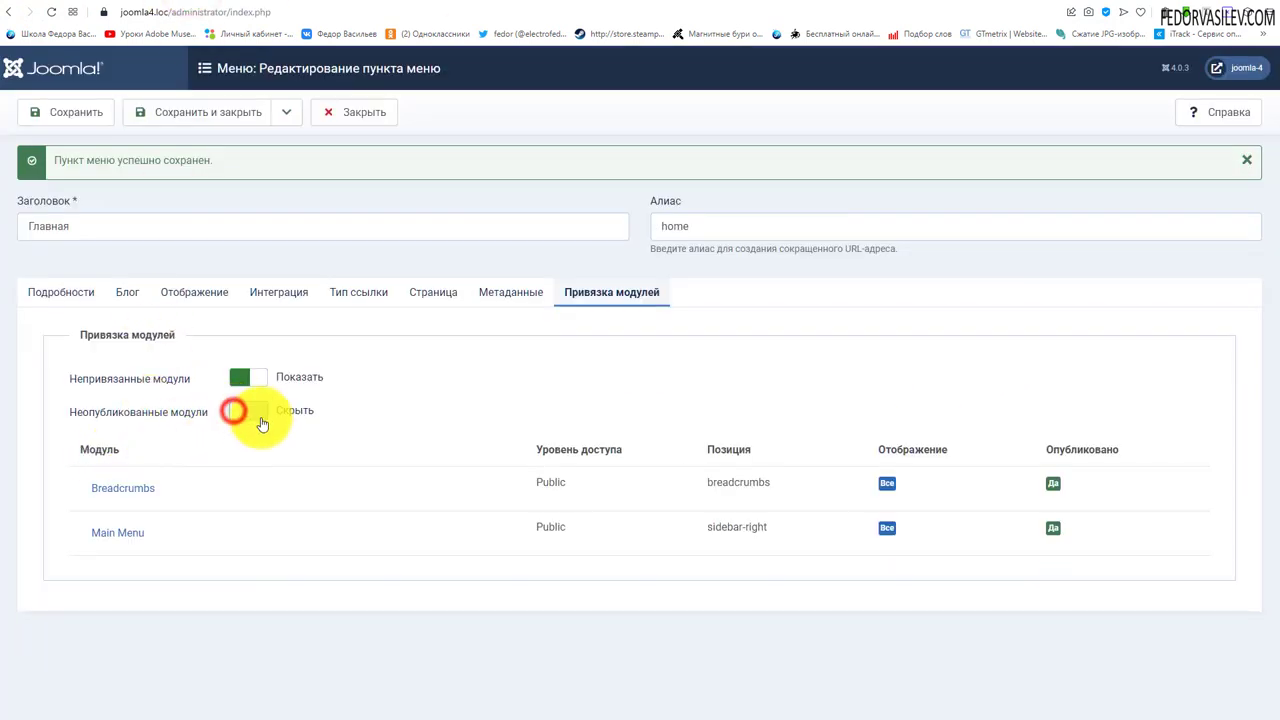
pyautogui.click(255, 412)
pyautogui.click(255, 412)
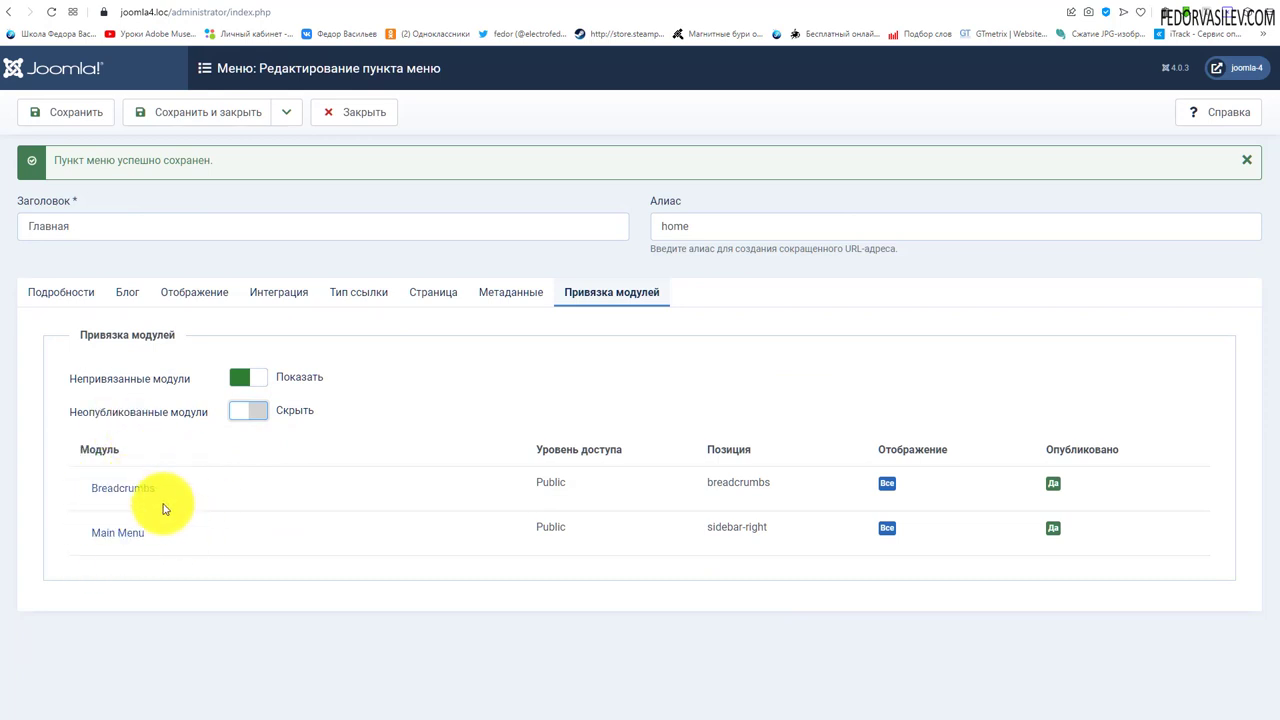
pyautogui.click(258, 412)
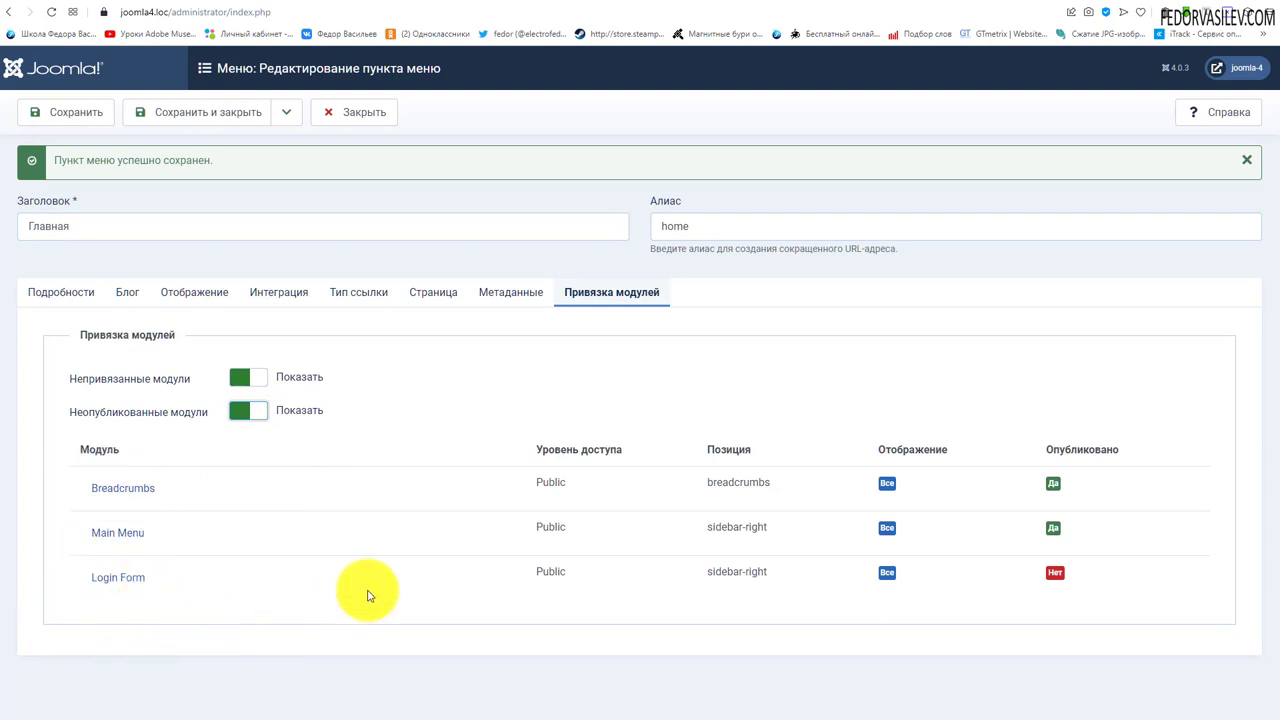
# Step: Publish the Login Form module again and return to the Страница settings of Главная
pyautogui.click(135, 580)
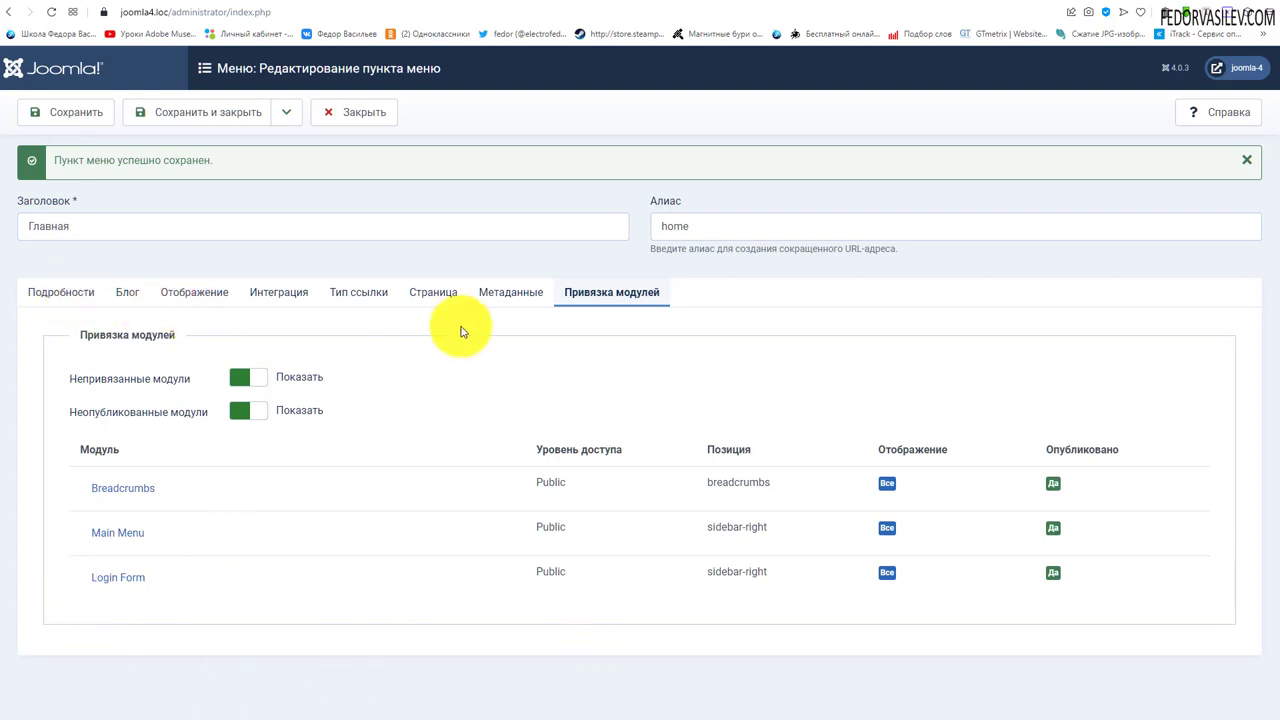
pyautogui.click(500, 295)
pyautogui.click(418, 300)
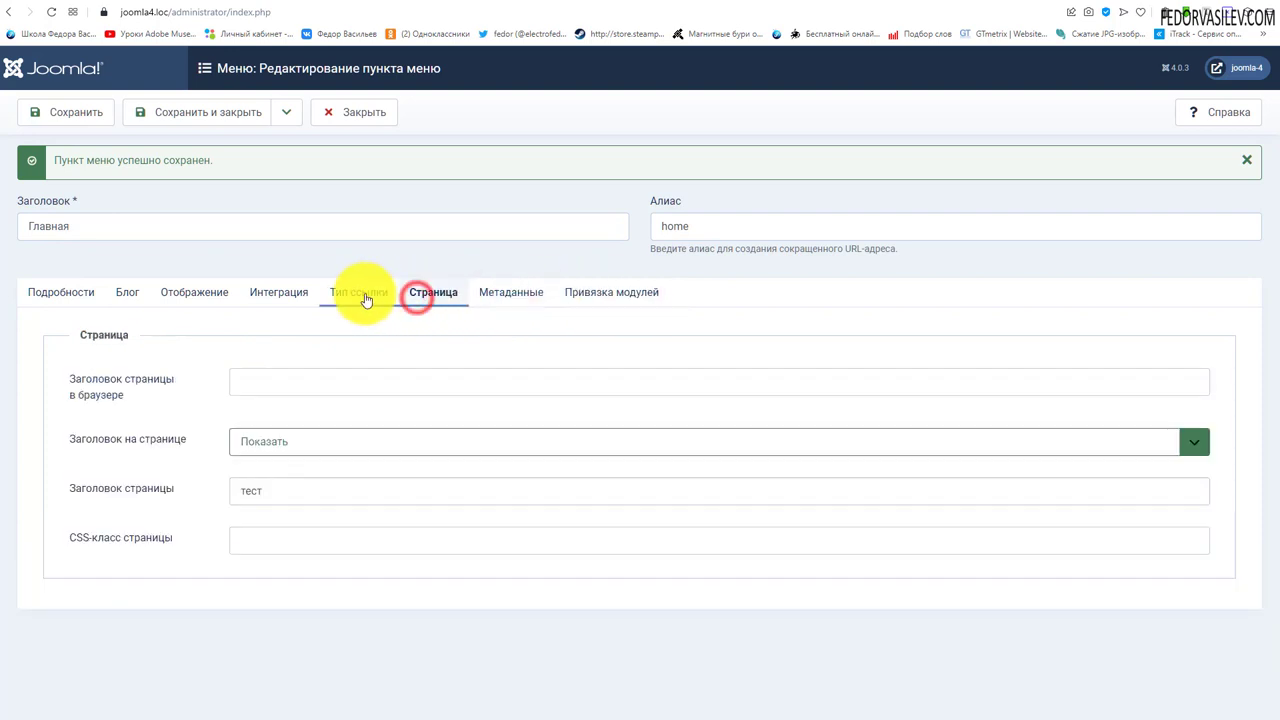
# Step: Review the Тип ссылки, Интеграция, Подробности, Отображение and Страница settings of the Главная menu item
pyautogui.click(358, 297)
pyautogui.click(268, 298)
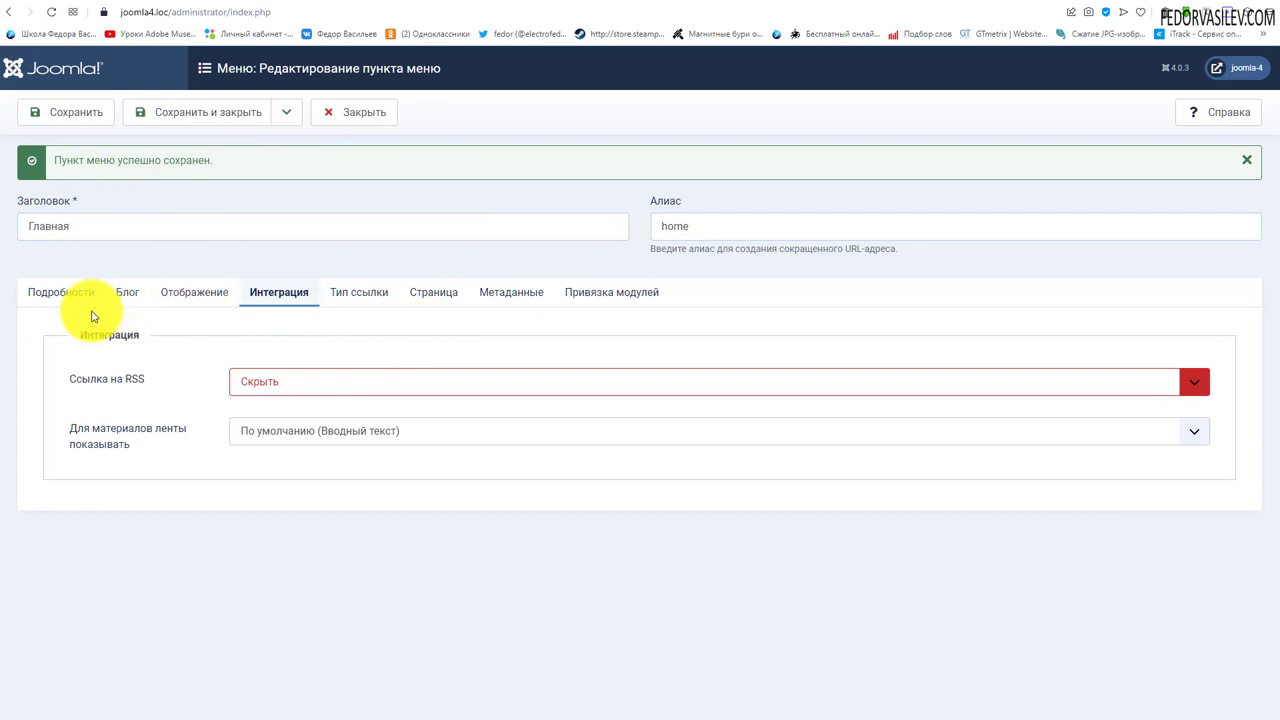
pyautogui.click(65, 295)
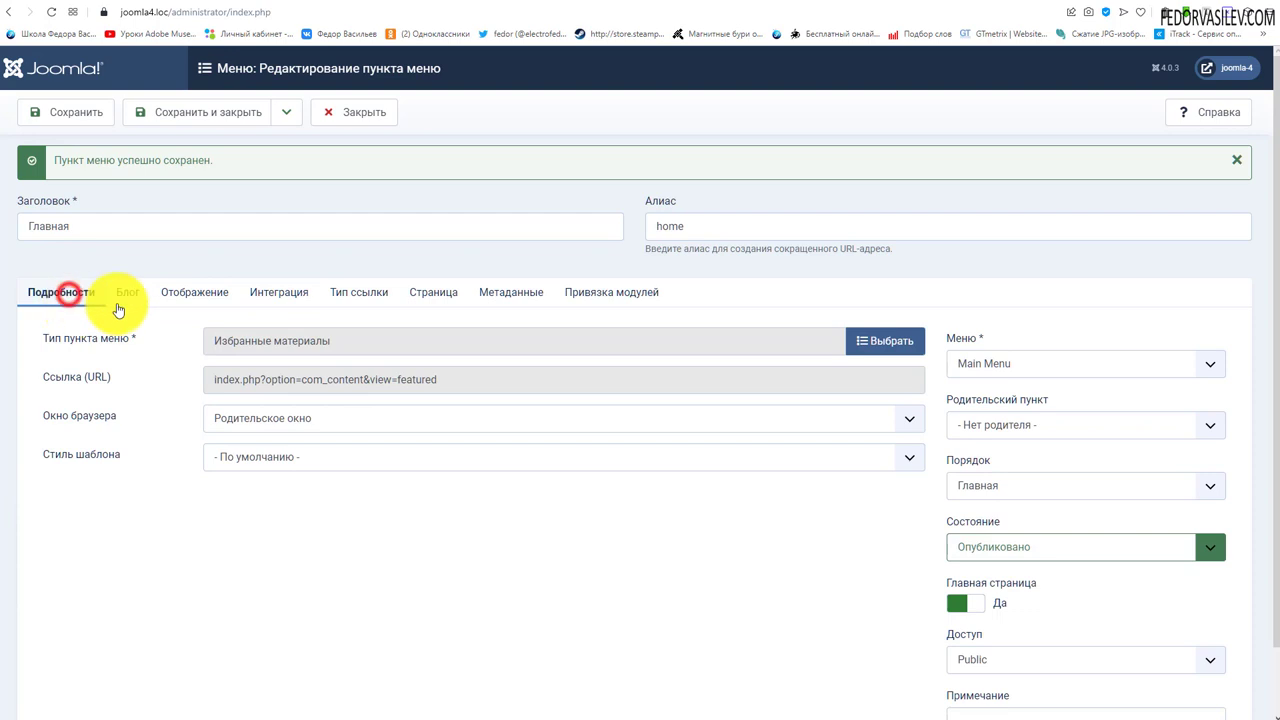
pyautogui.click(193, 294)
pyautogui.click(285, 296)
pyautogui.click(349, 298)
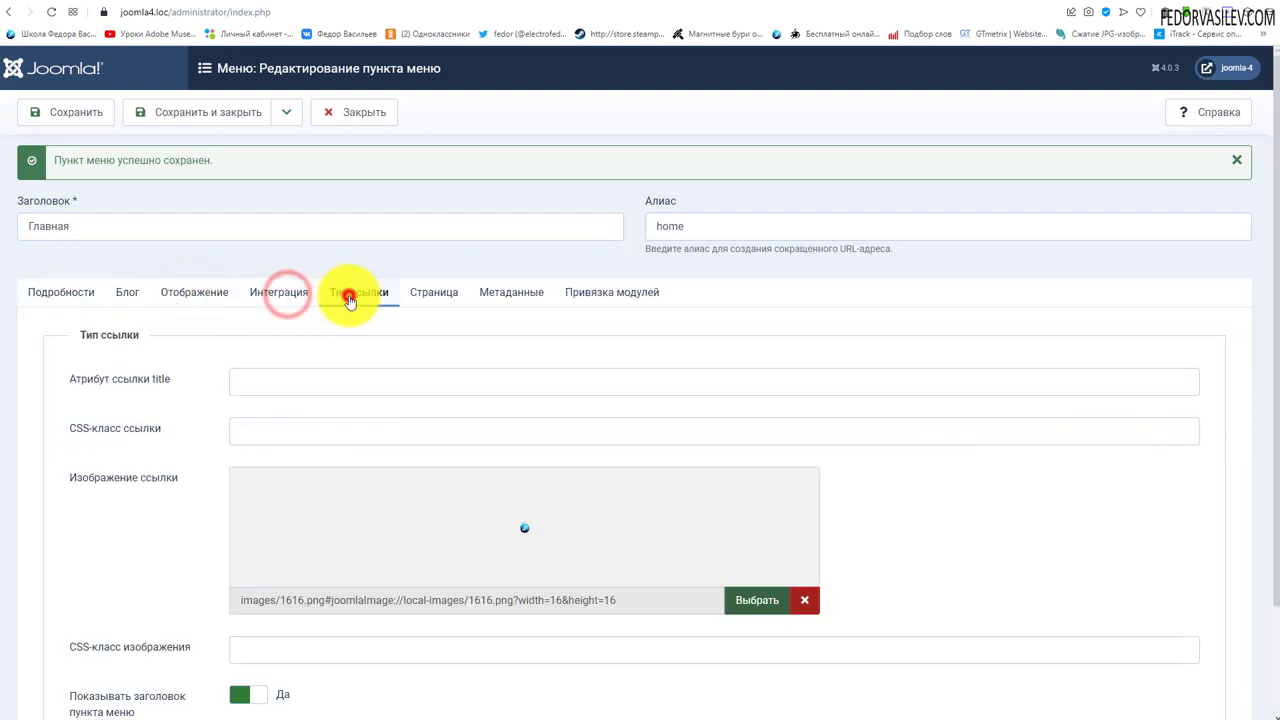
pyautogui.click(461, 293)
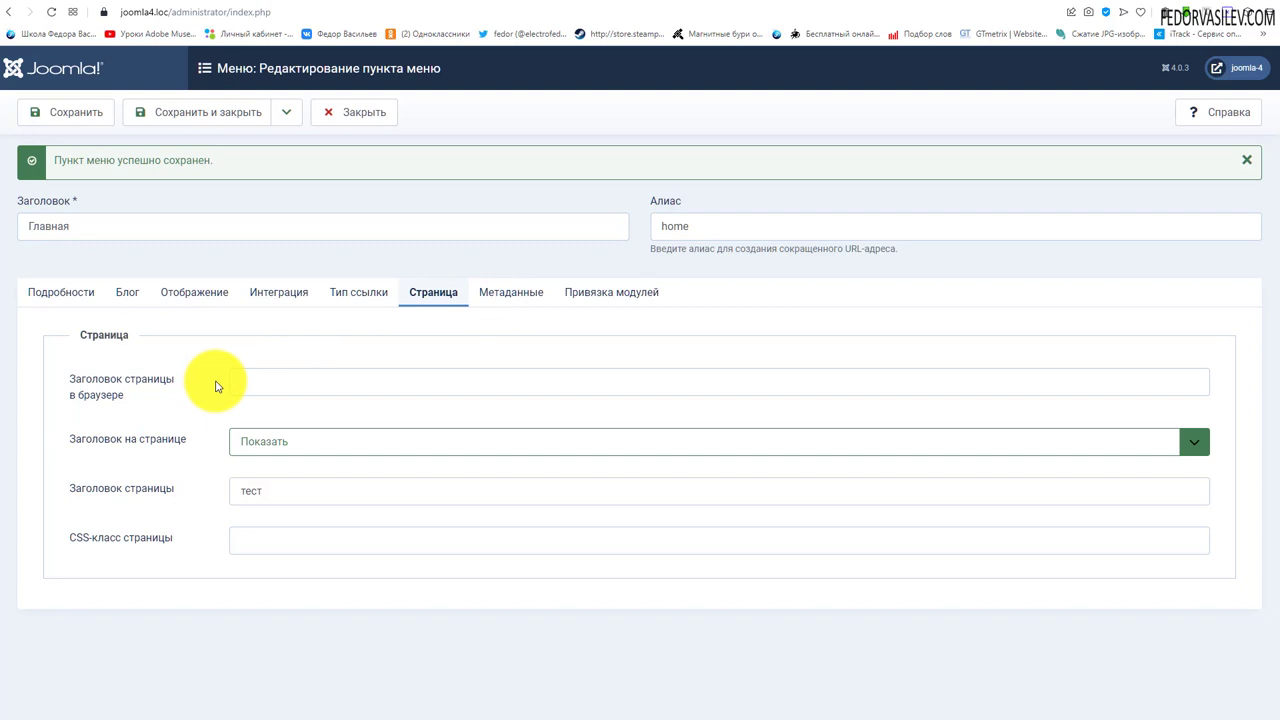
# Step: Examine the Метатег Description and Метатег Robots options of Главная and its Привязка модулей list
pyautogui.click(505, 301)
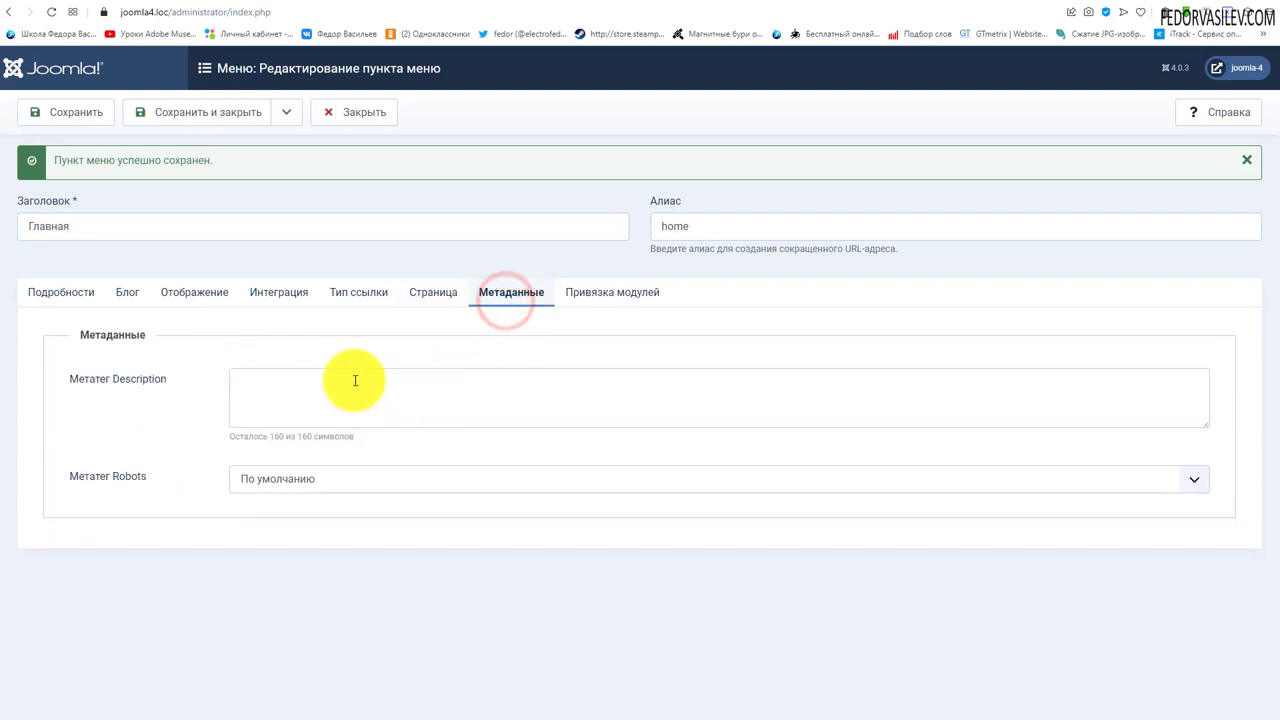
pyautogui.click(316, 396)
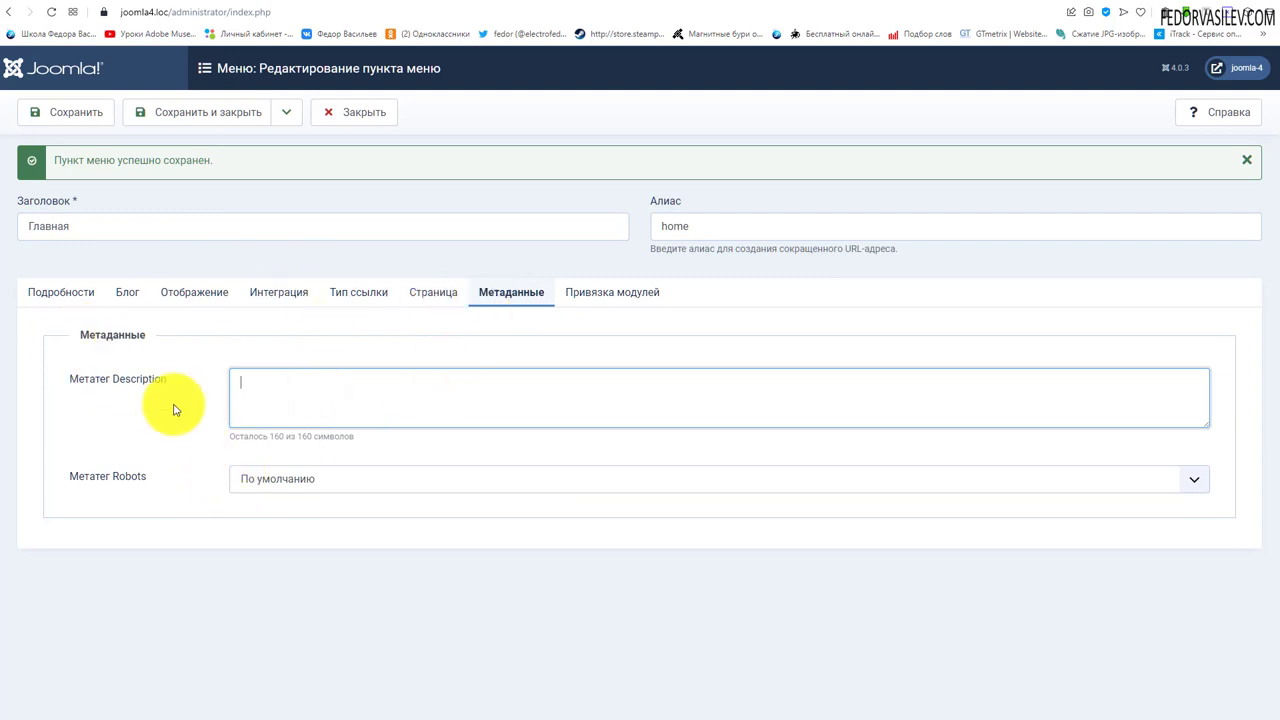
pyautogui.click(326, 400)
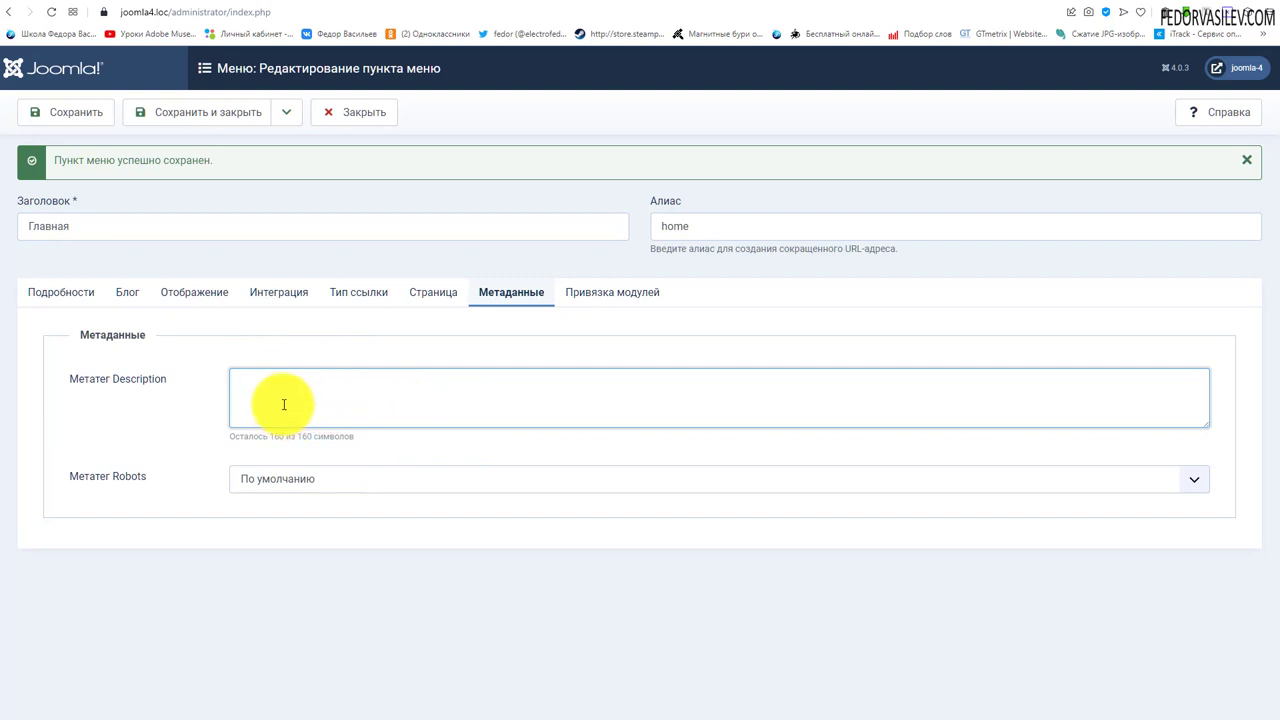
pyautogui.click(277, 478)
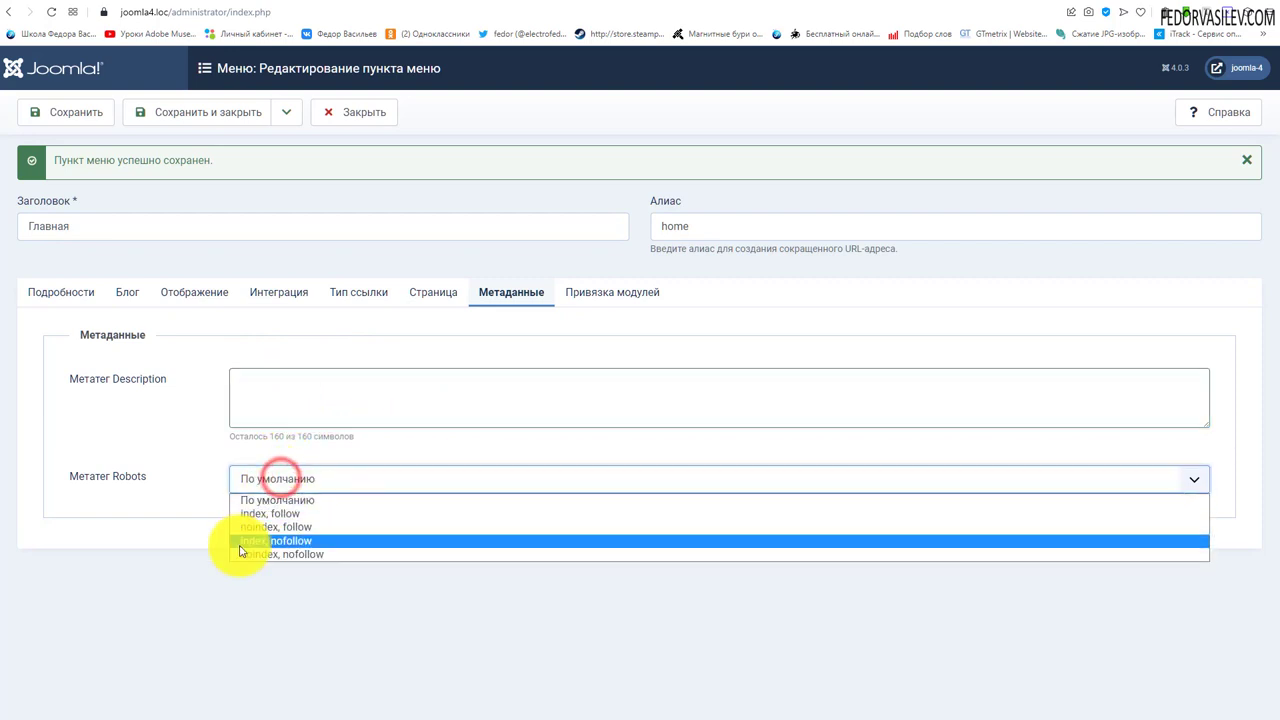
pyautogui.click(179, 519)
pyautogui.click(610, 292)
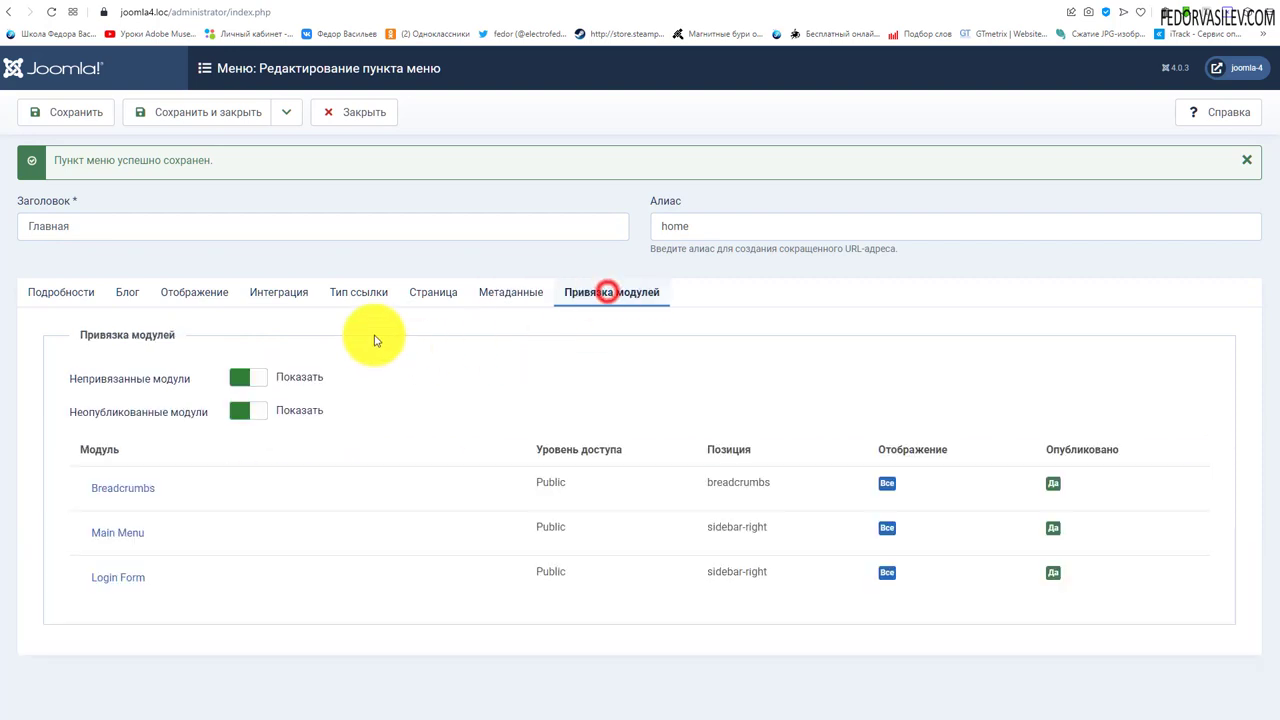
pyautogui.click(433, 292)
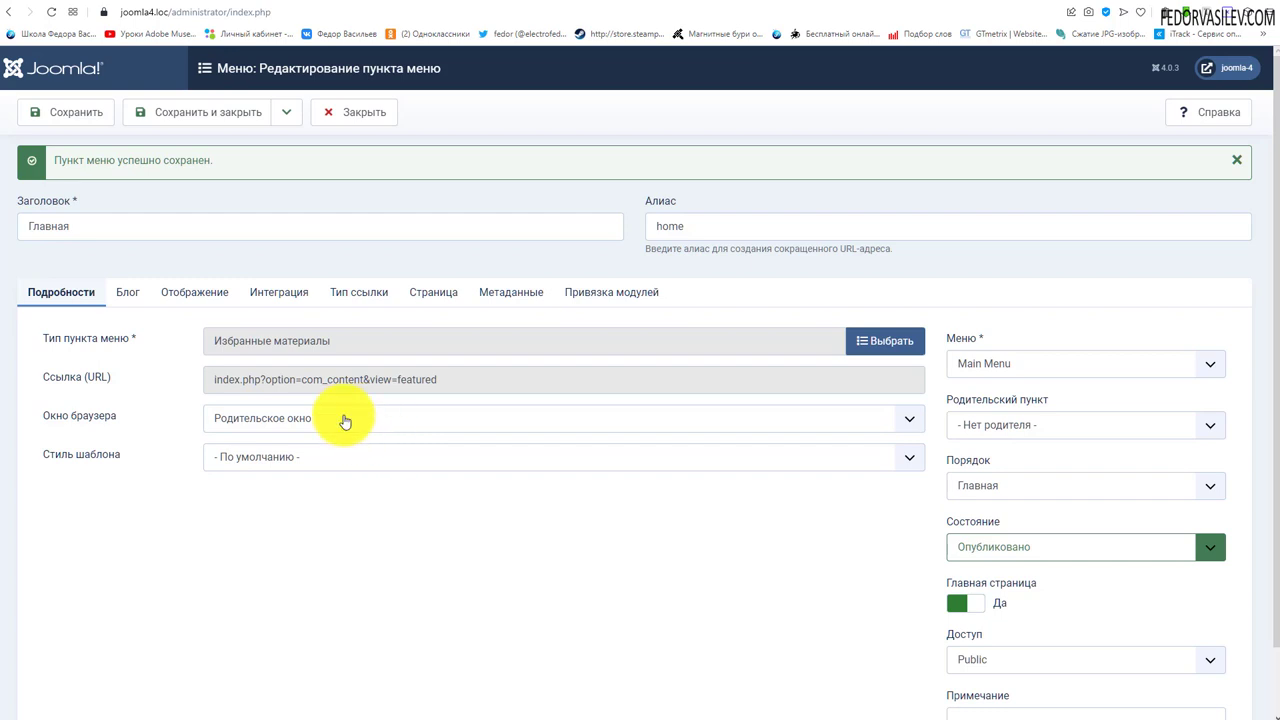
# Step: Check the additional save options, close Главная and start a new Main Menu item titled Статьи
pyautogui.click(287, 112)
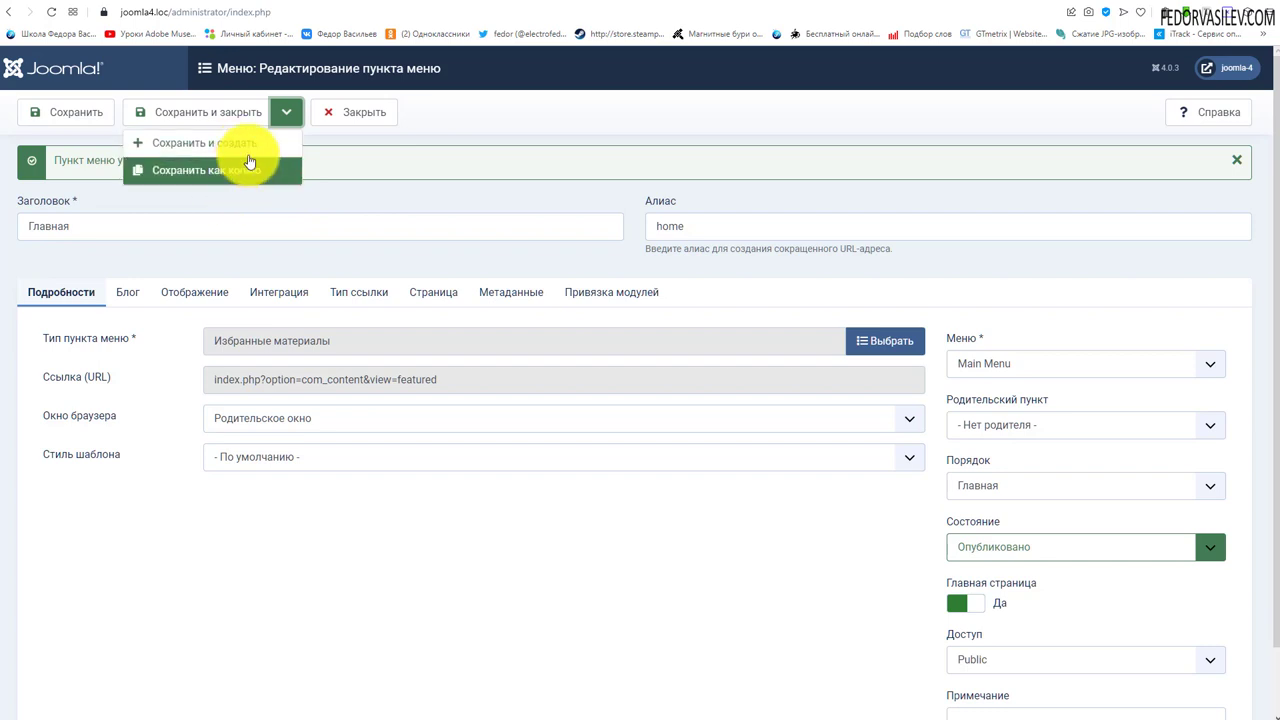
pyautogui.click(368, 113)
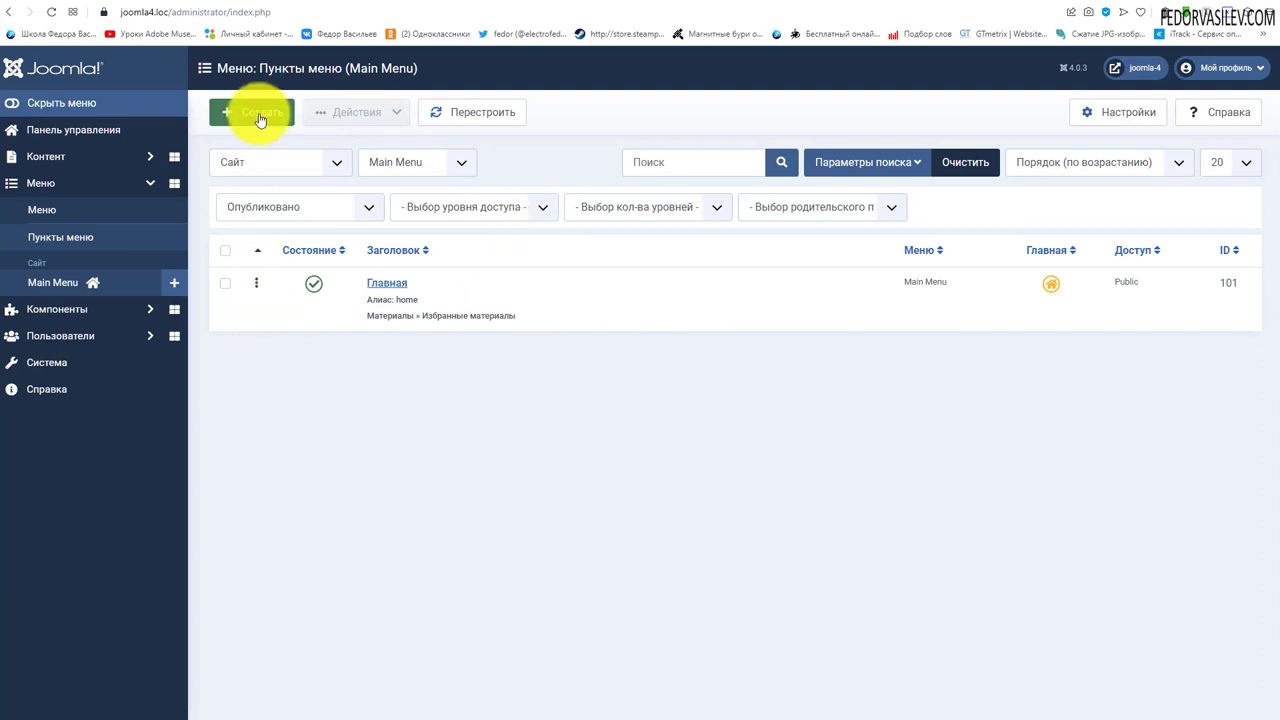
pyautogui.click(259, 115)
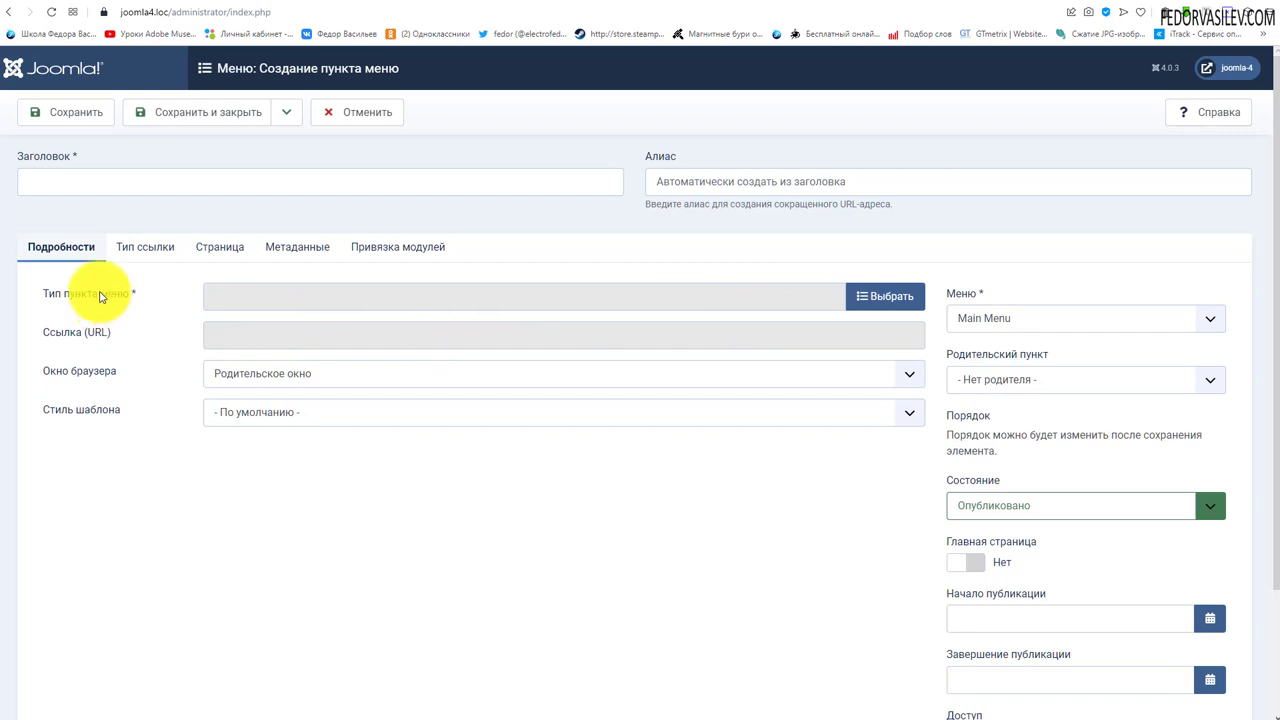
pyautogui.click(99, 183)
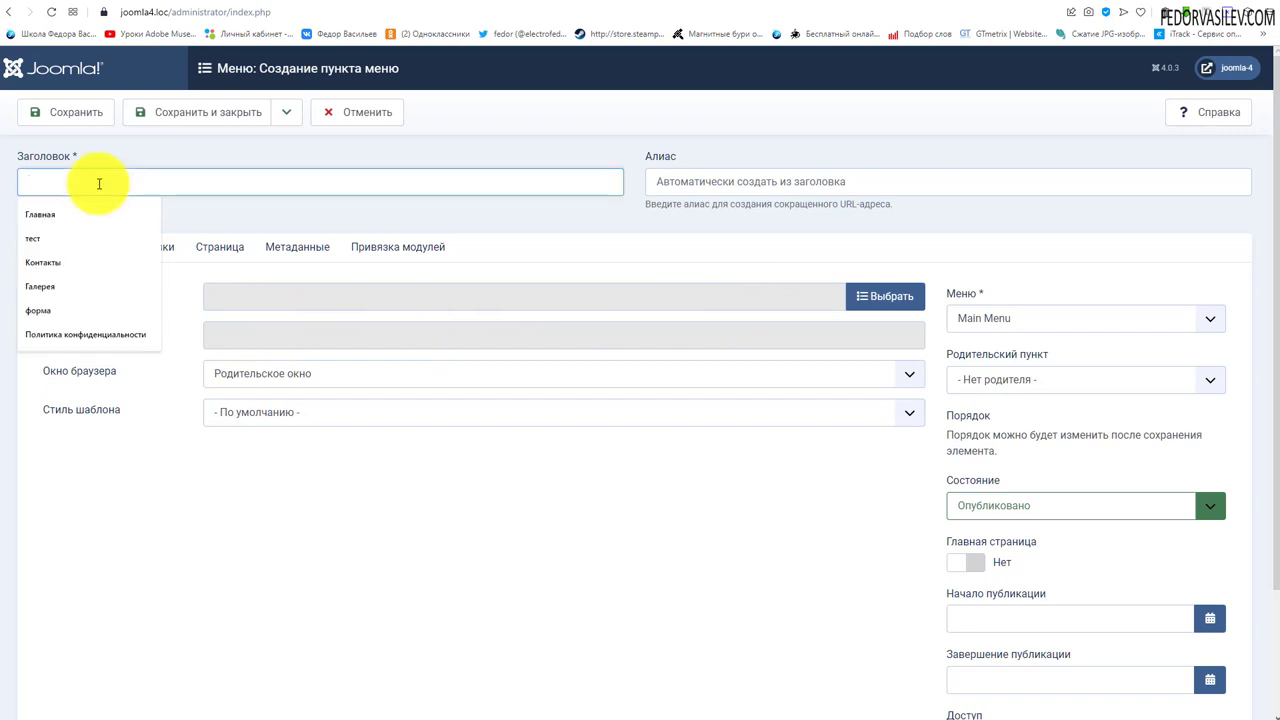
pyautogui.write('Статьи')
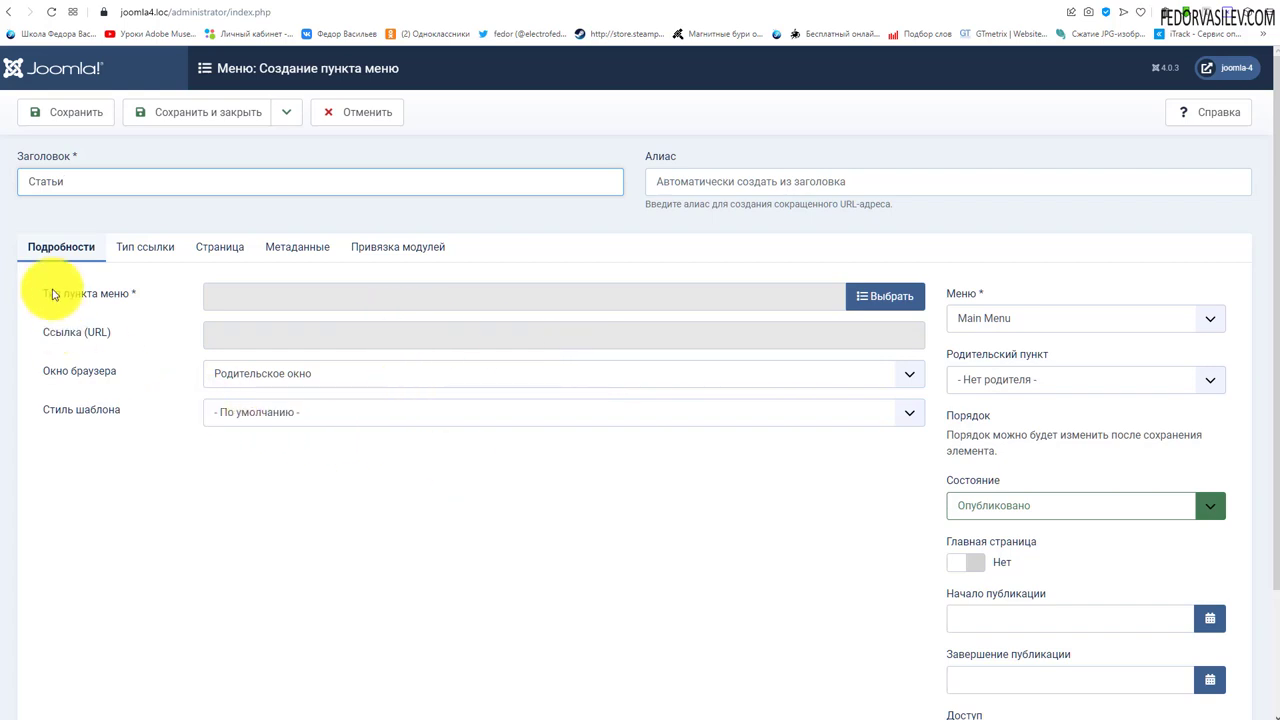
# Step: Set the menu item type of Статьи to Блог категории from the Материалы group
pyautogui.click(892, 295)
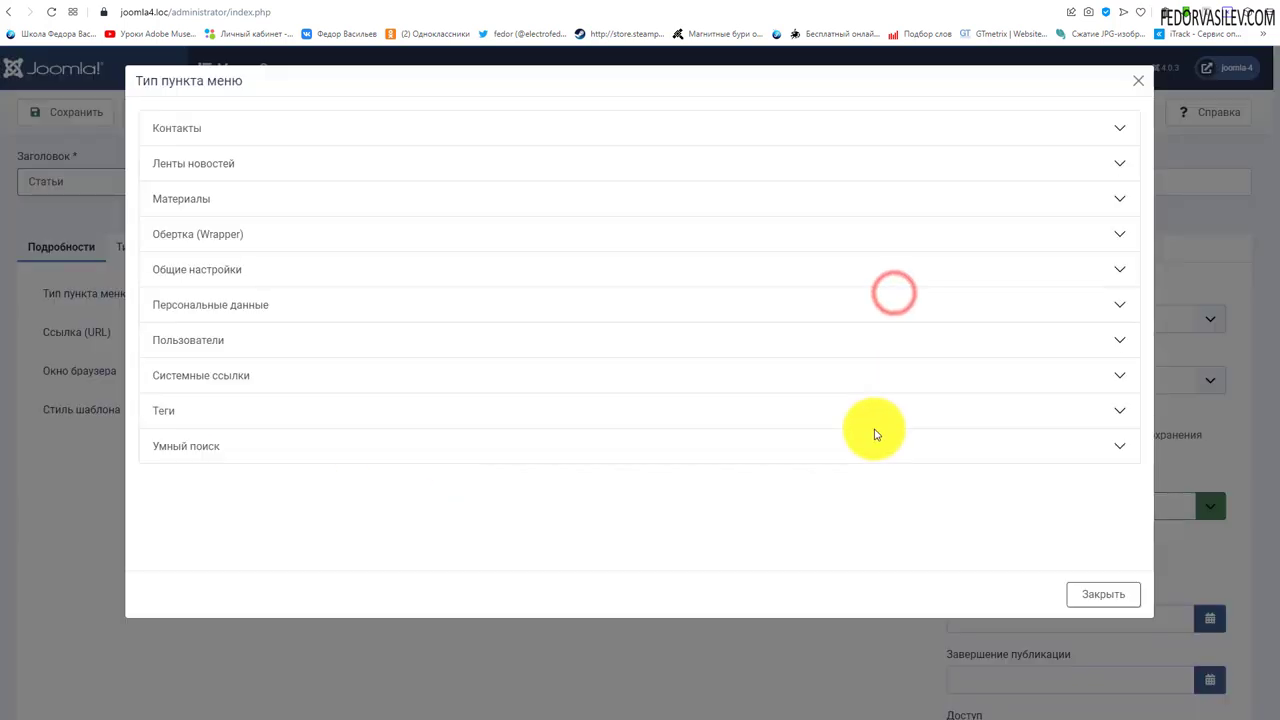
pyautogui.click(184, 203)
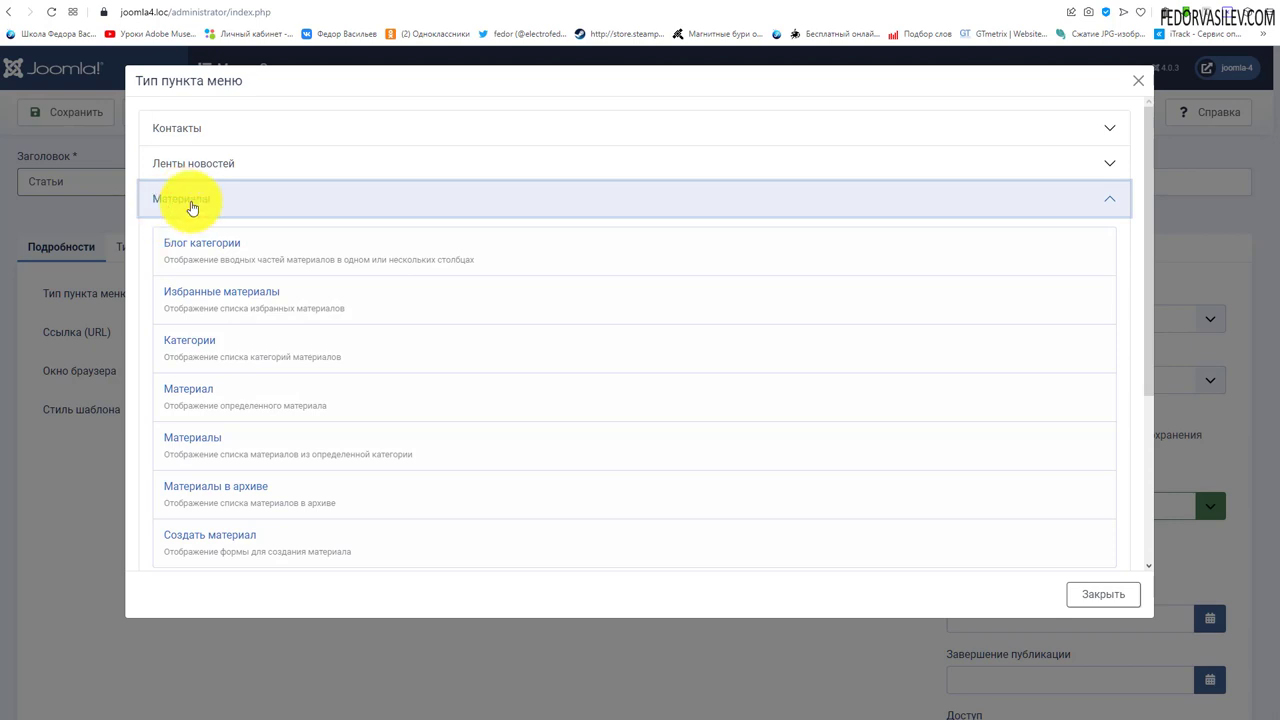
pyautogui.scroll(-2, 254, 266)
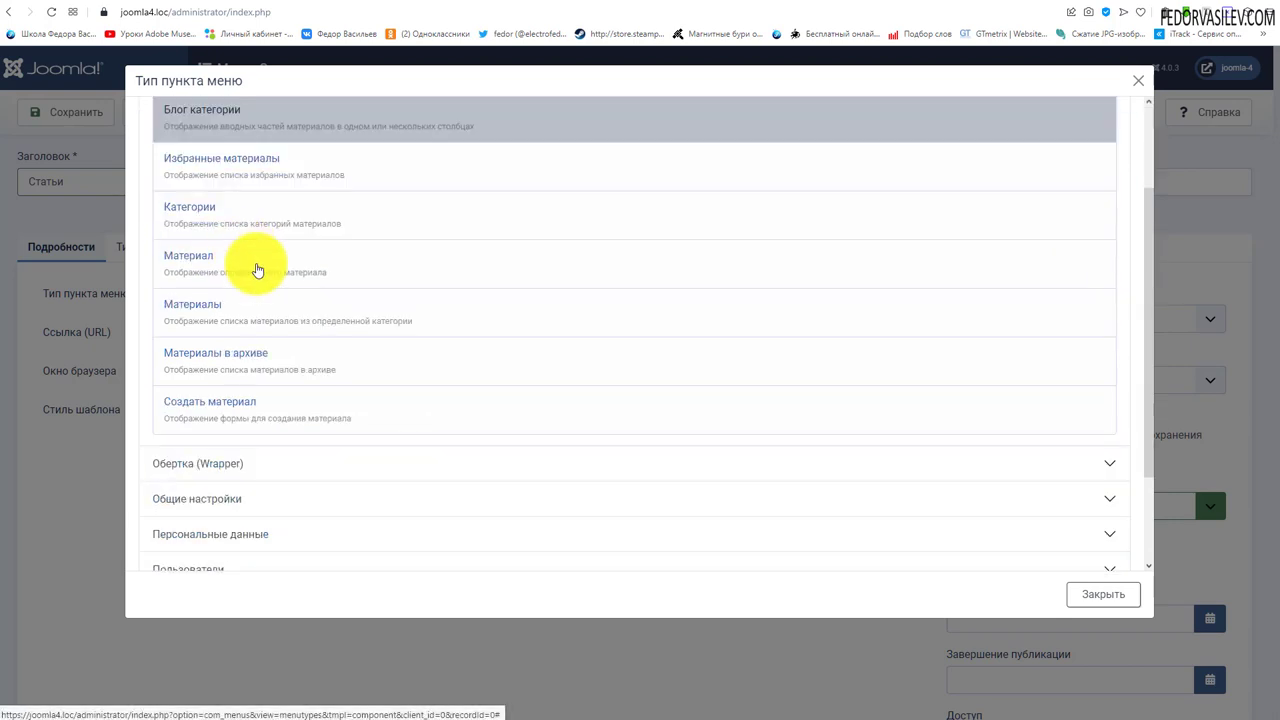
pyautogui.scroll(1, 251, 430)
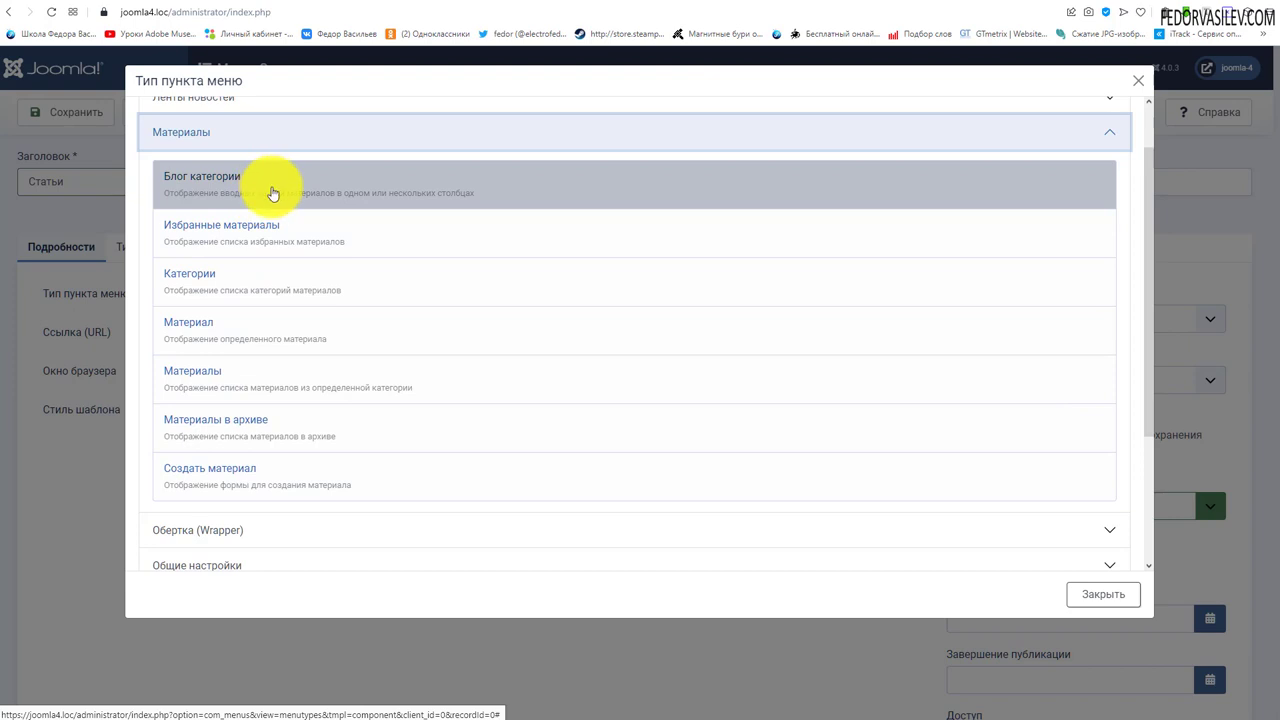
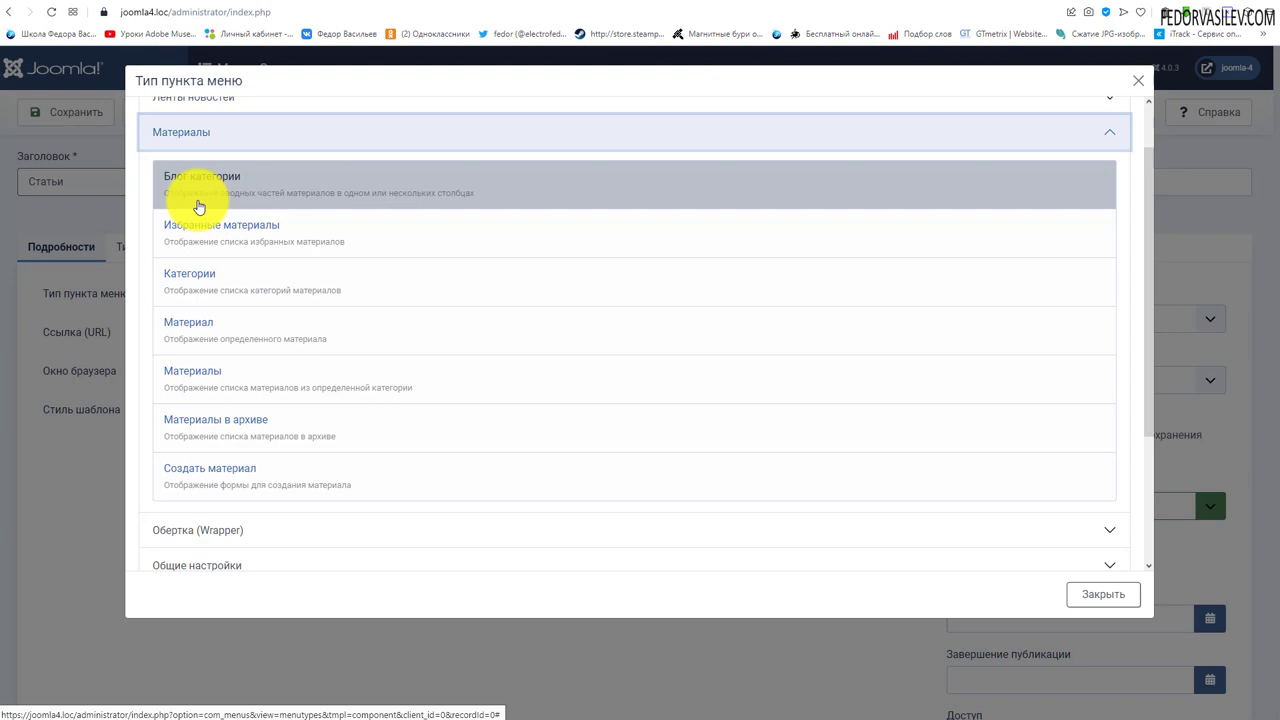
pyautogui.click(222, 190)
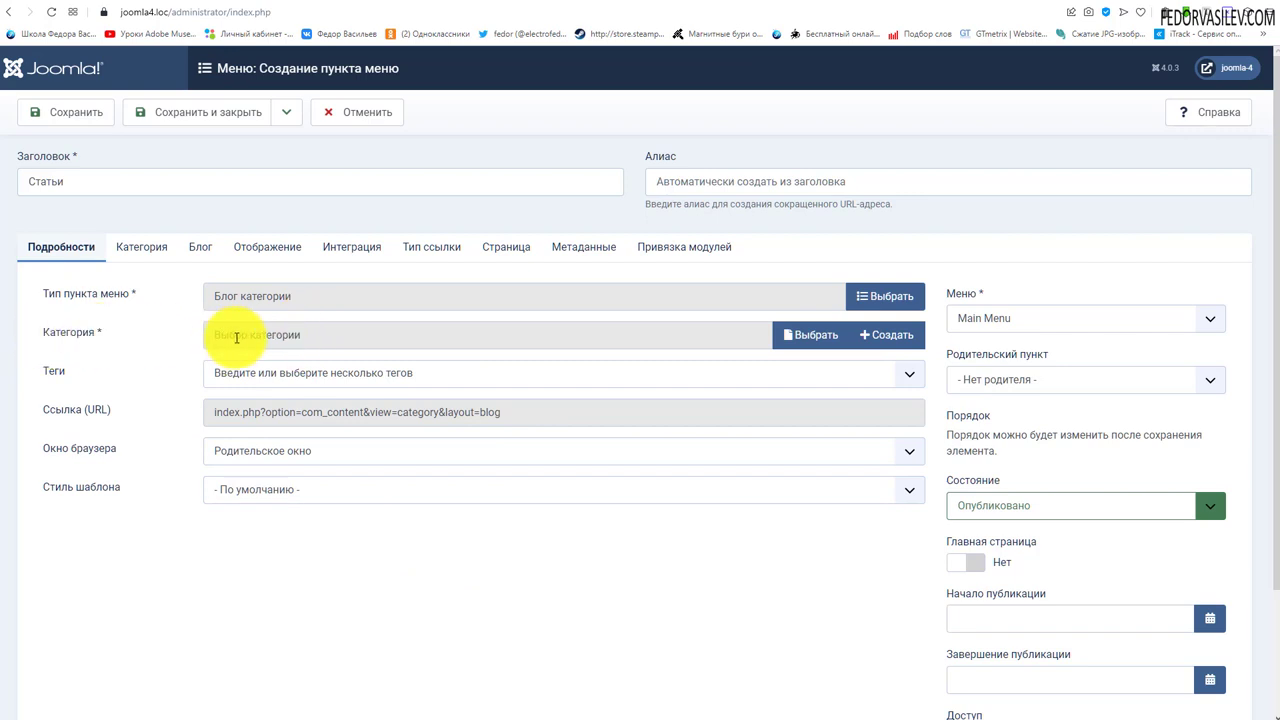
# Step: Try to save Статьи without a category, and look over the form for creating a category without filling it in
pyautogui.click(228, 338)
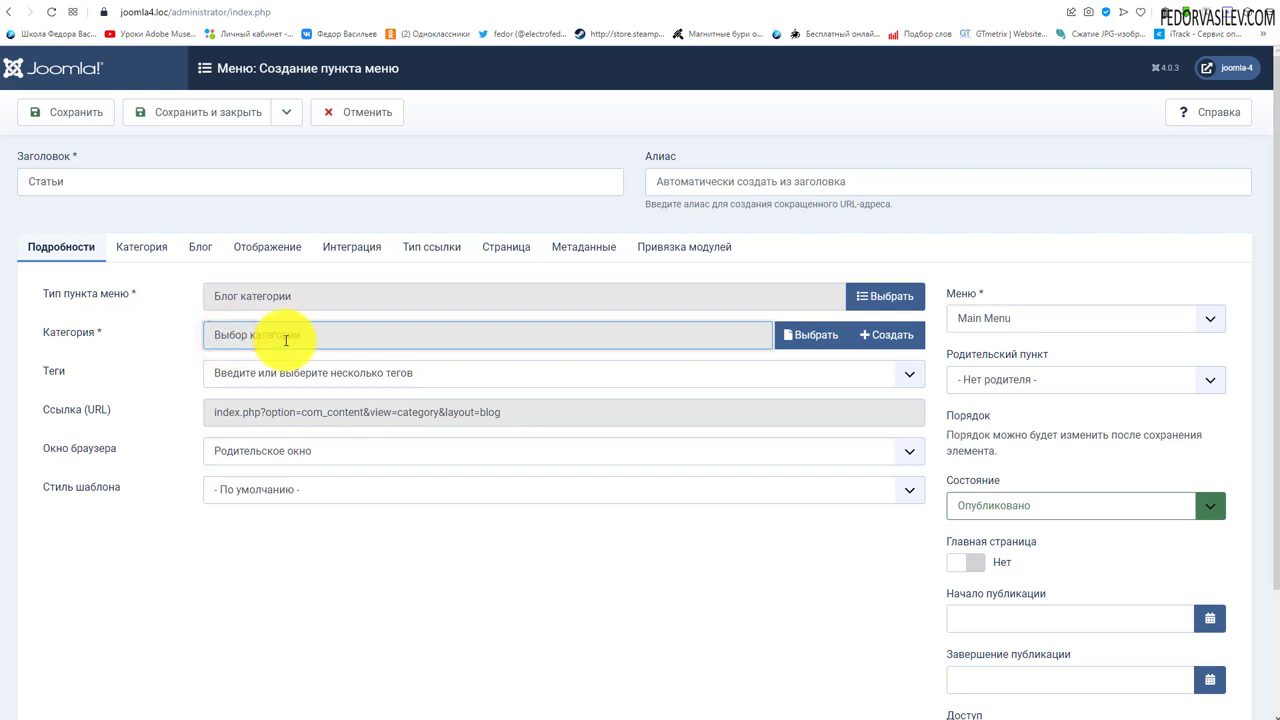
pyautogui.click(66, 112)
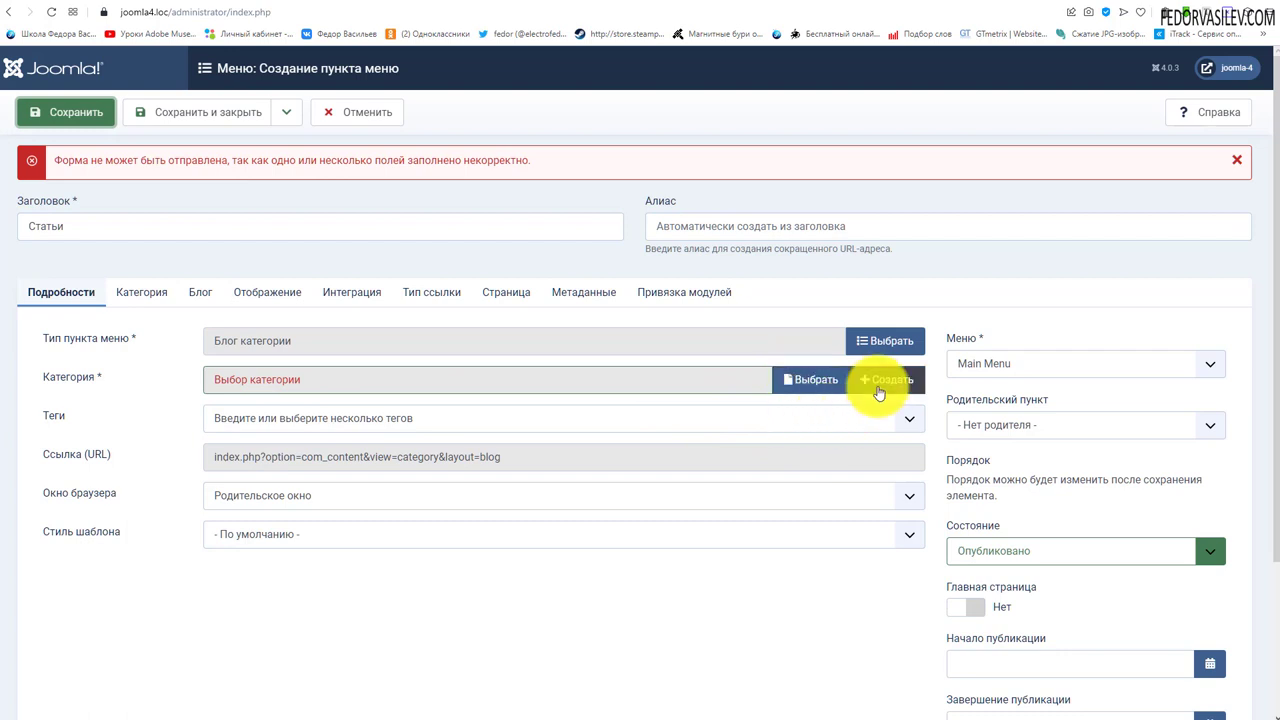
pyautogui.click(879, 391)
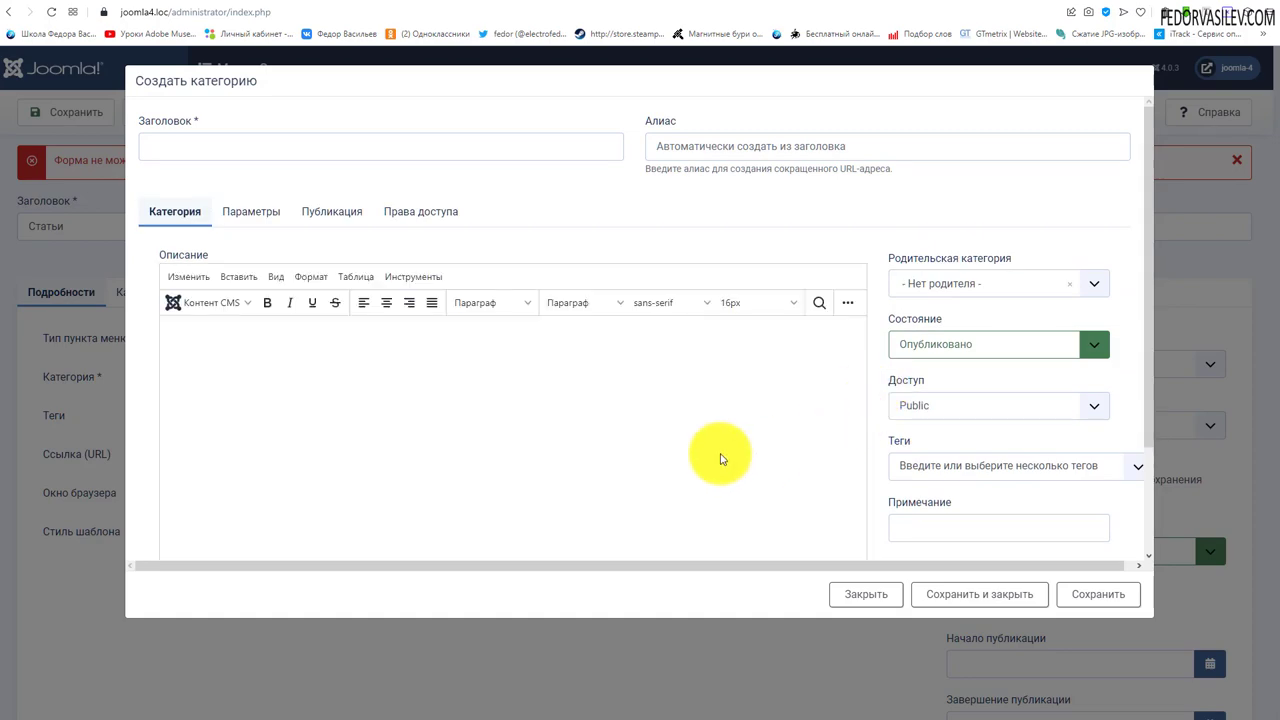
pyautogui.scroll(-2, 740, 500)
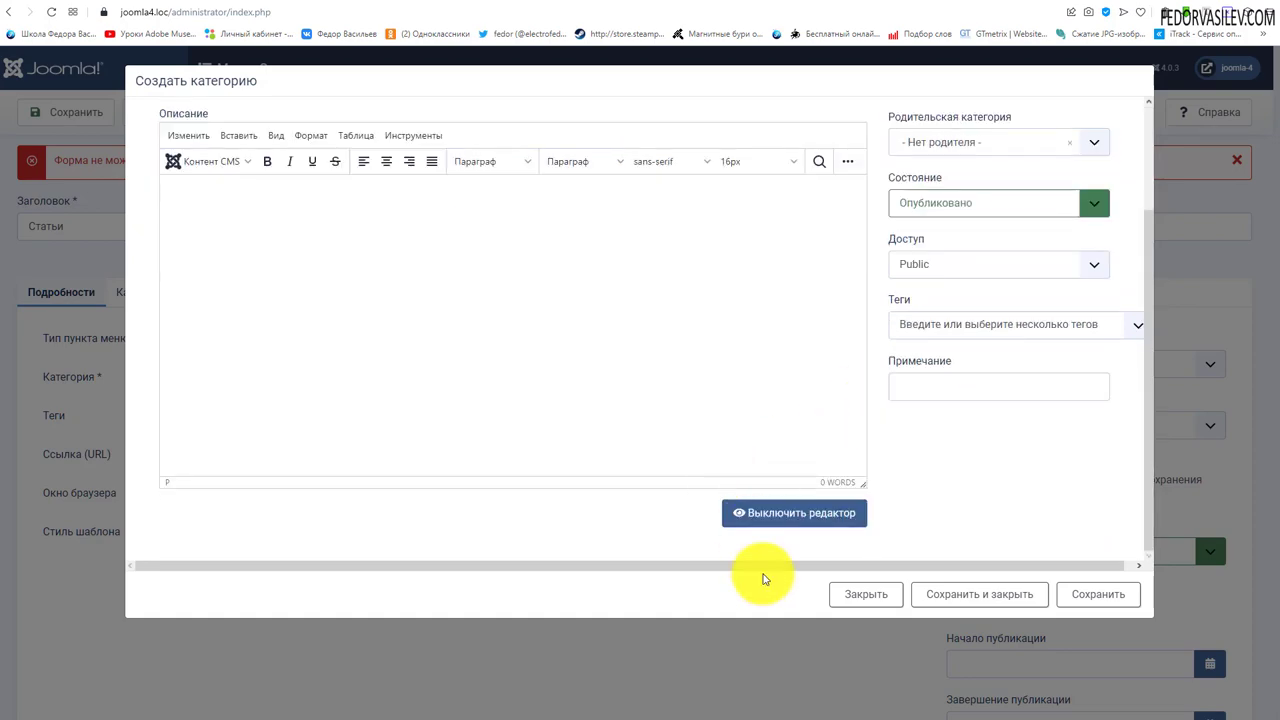
pyautogui.click(858, 598)
# Step: Assign Категория-1 as the category of the Статьи menu item and save it
pyautogui.click(806, 379)
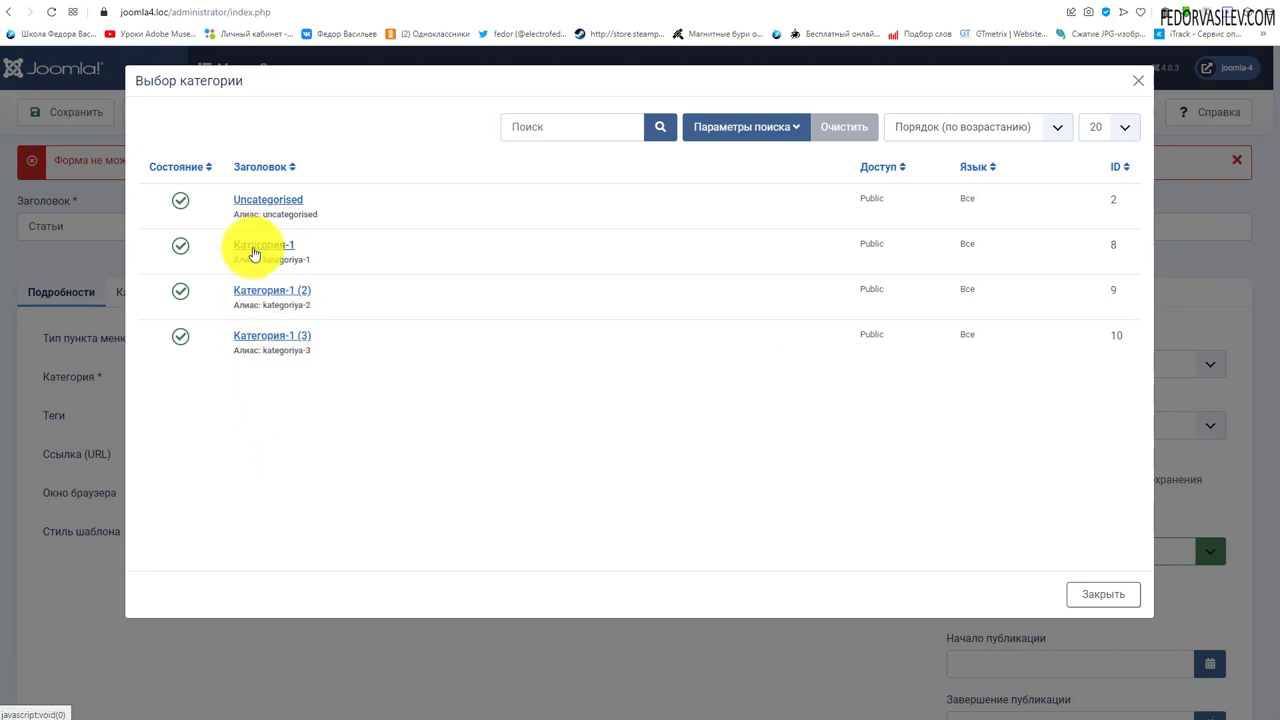
pyautogui.click(252, 246)
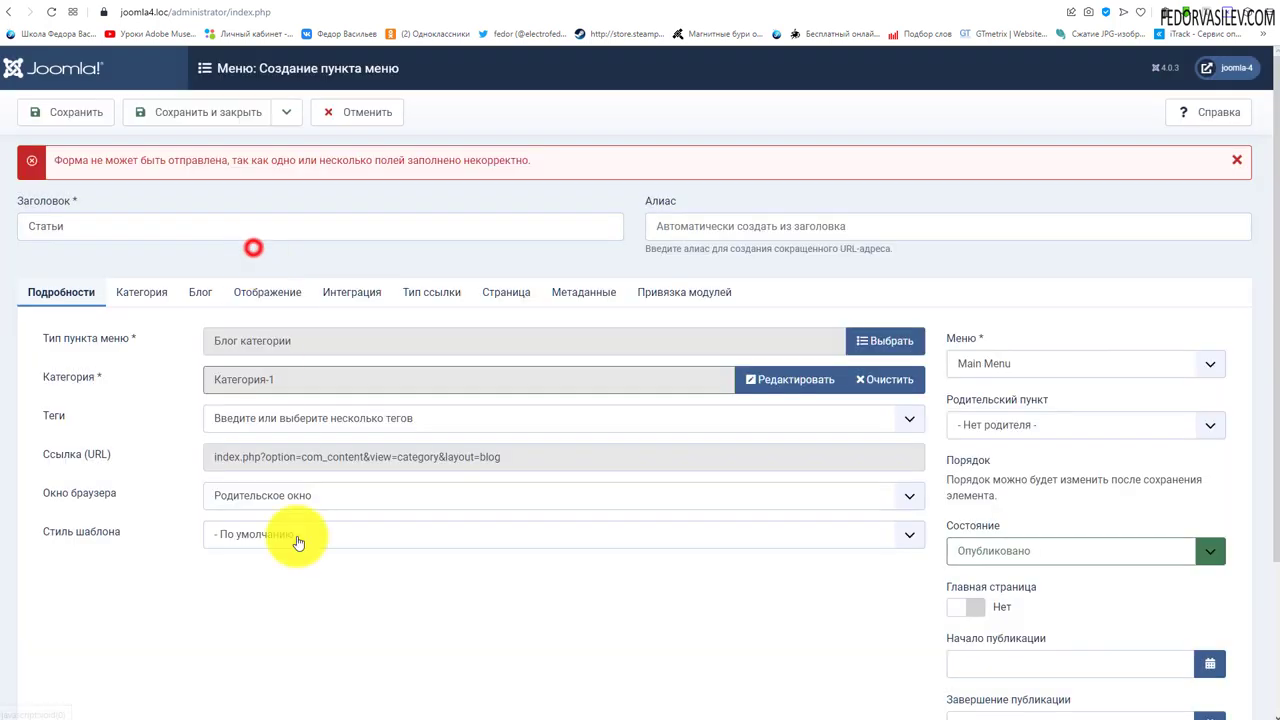
pyautogui.click(82, 114)
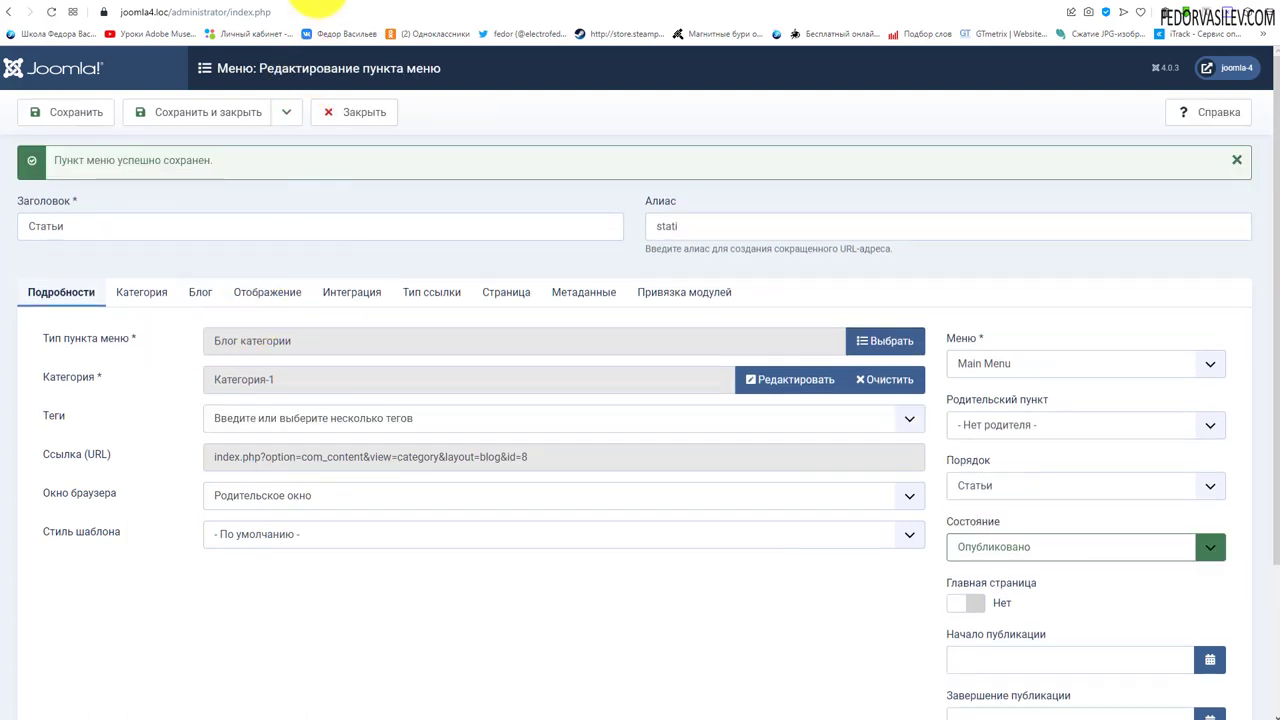
# Step: Reload the site, open the Статьи page from Main Menu and check its heading and the listed article's category
pyautogui.click(318, 3)
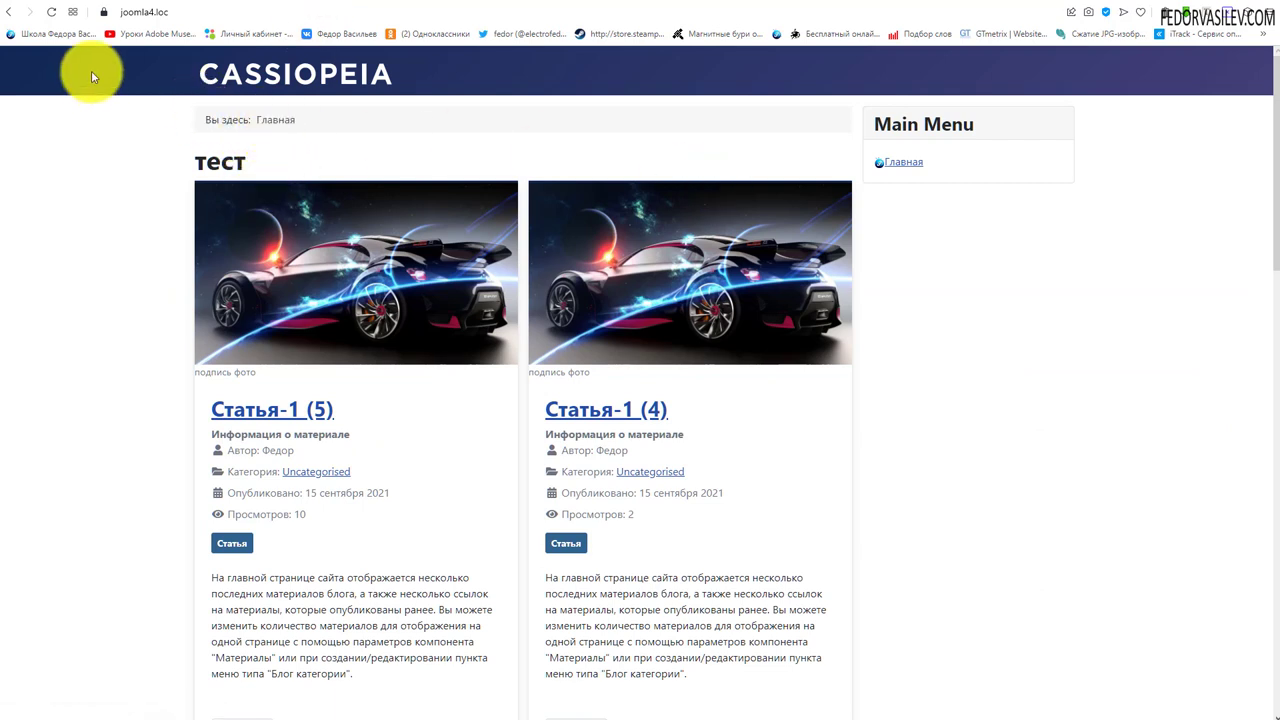
pyautogui.click(51, 12)
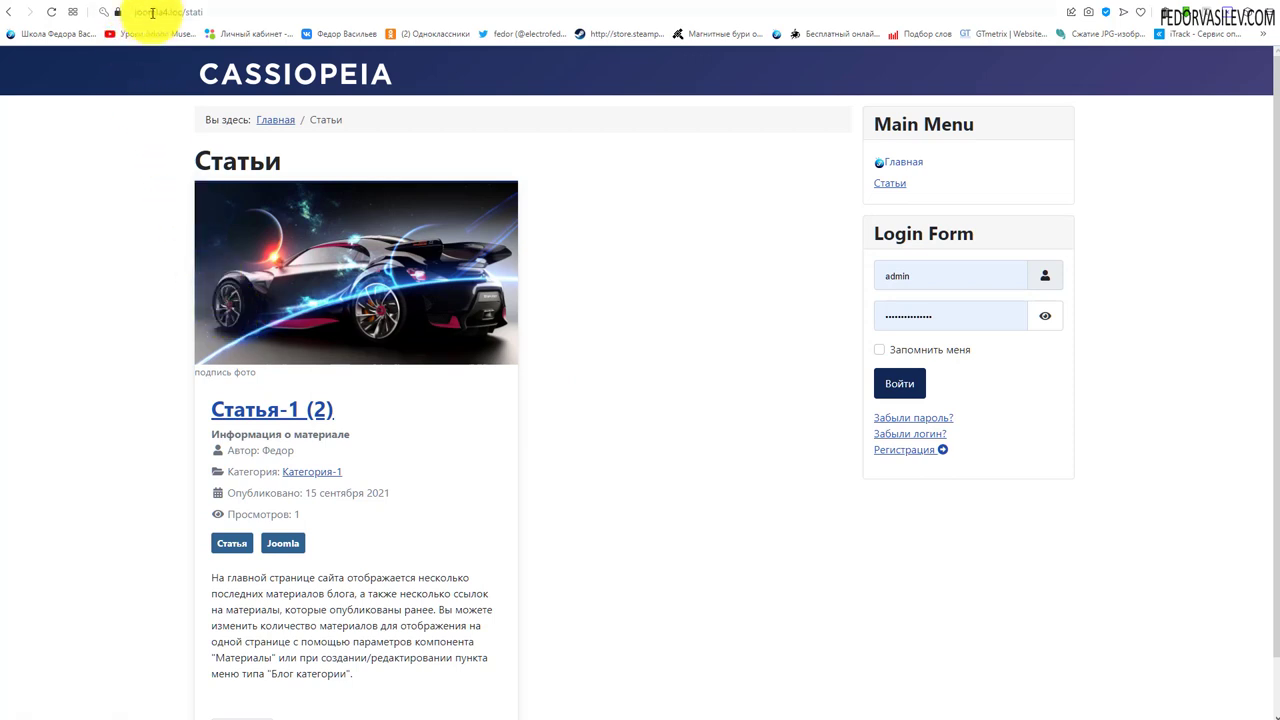
pyautogui.moveTo(211, 160); pyautogui.dragTo(325, 163)
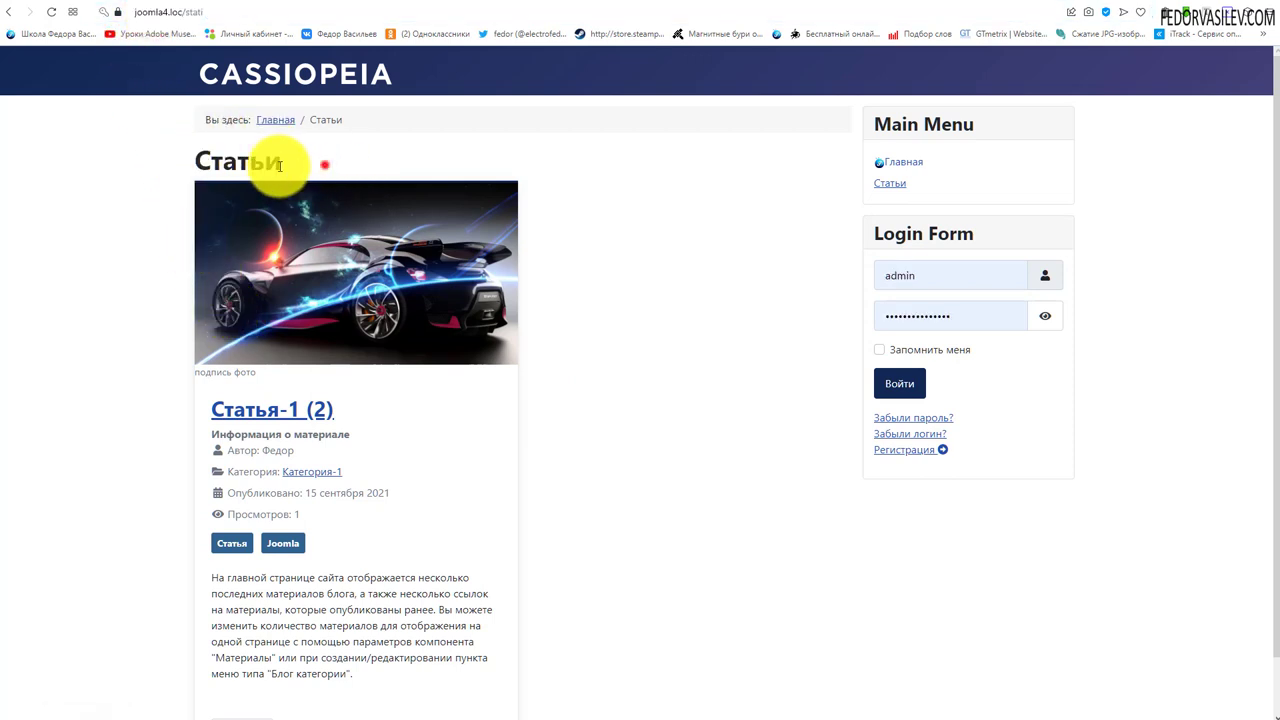
pyautogui.click(90, 358)
pyautogui.scroll(-1, 95, 360)
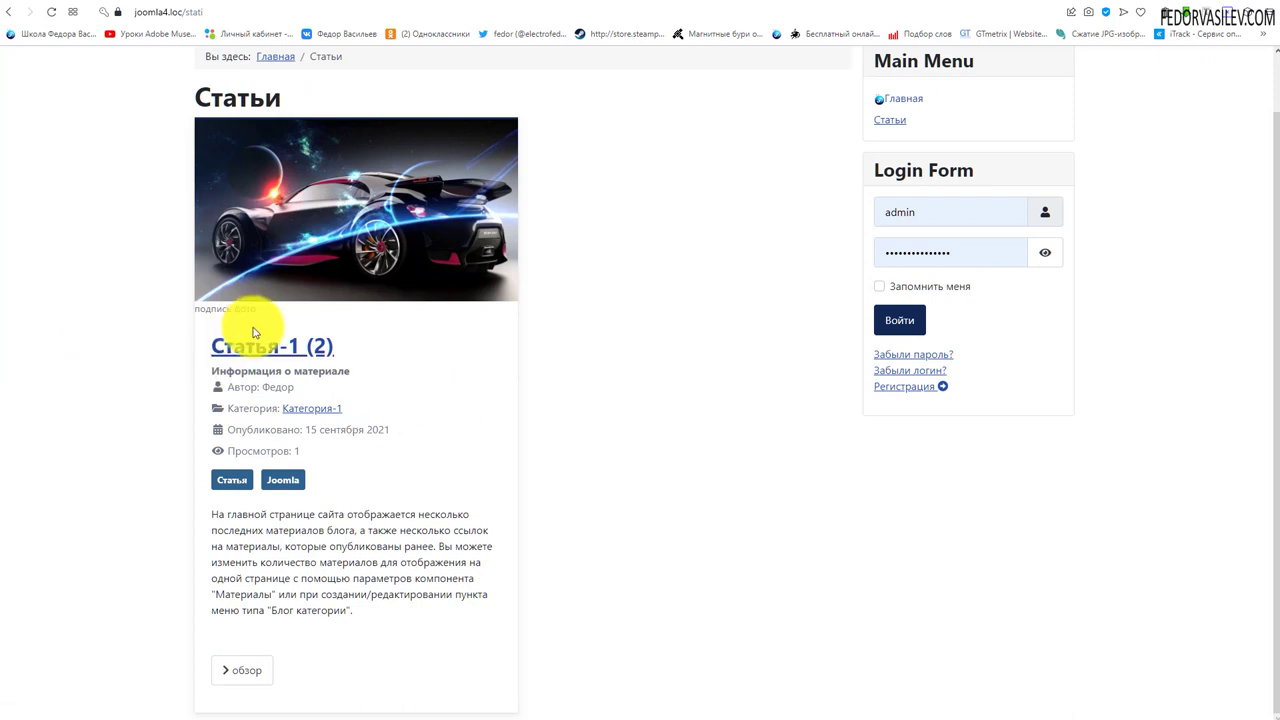
pyautogui.moveTo(346, 408); pyautogui.dragTo(278, 408)
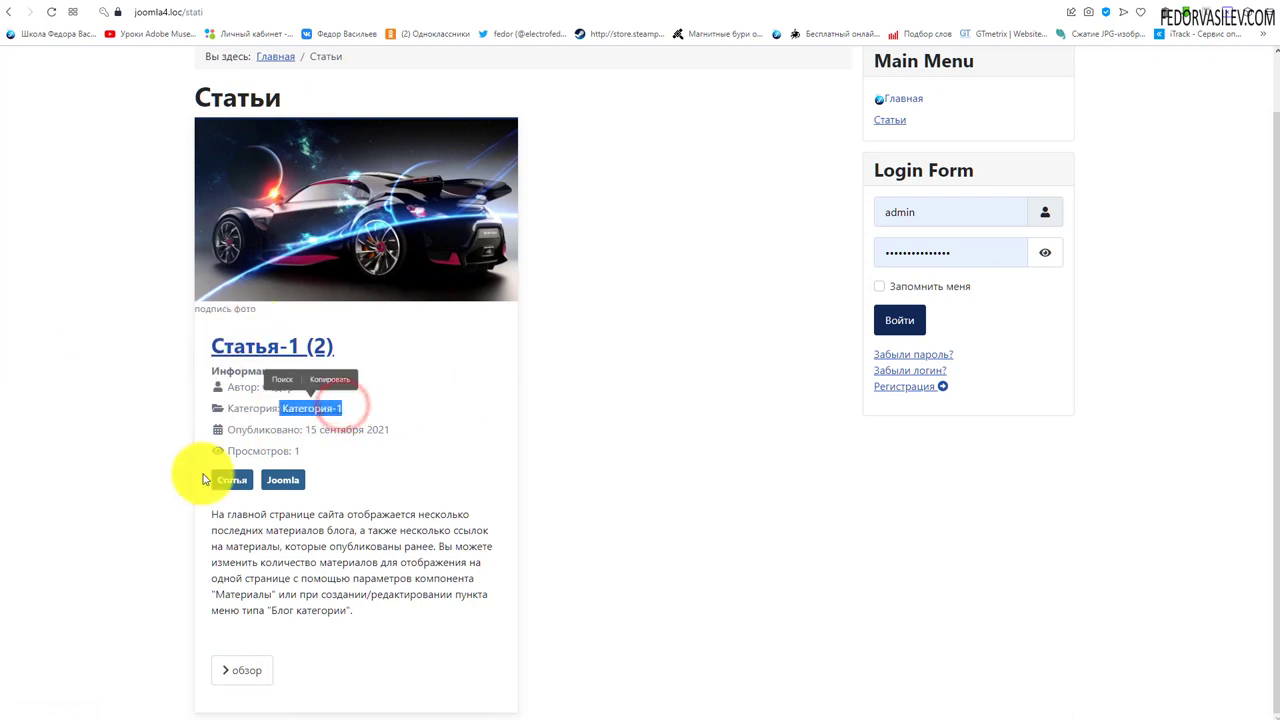
# Step: Switch to the Статьи menu item's settings, open its category Категория-1 for editing, look it over, and close it without saving
pyautogui.scroll(1, 620, 337)
pyautogui.click(632, 318)
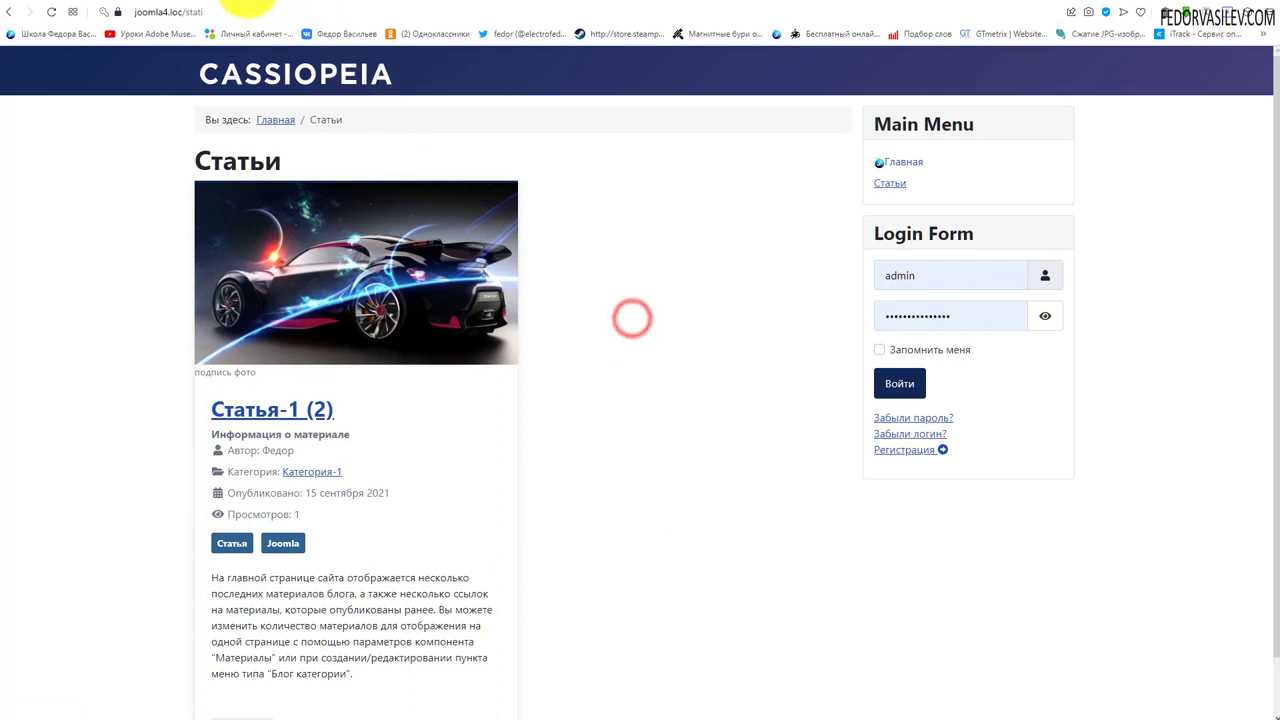
pyautogui.click(248, 4)
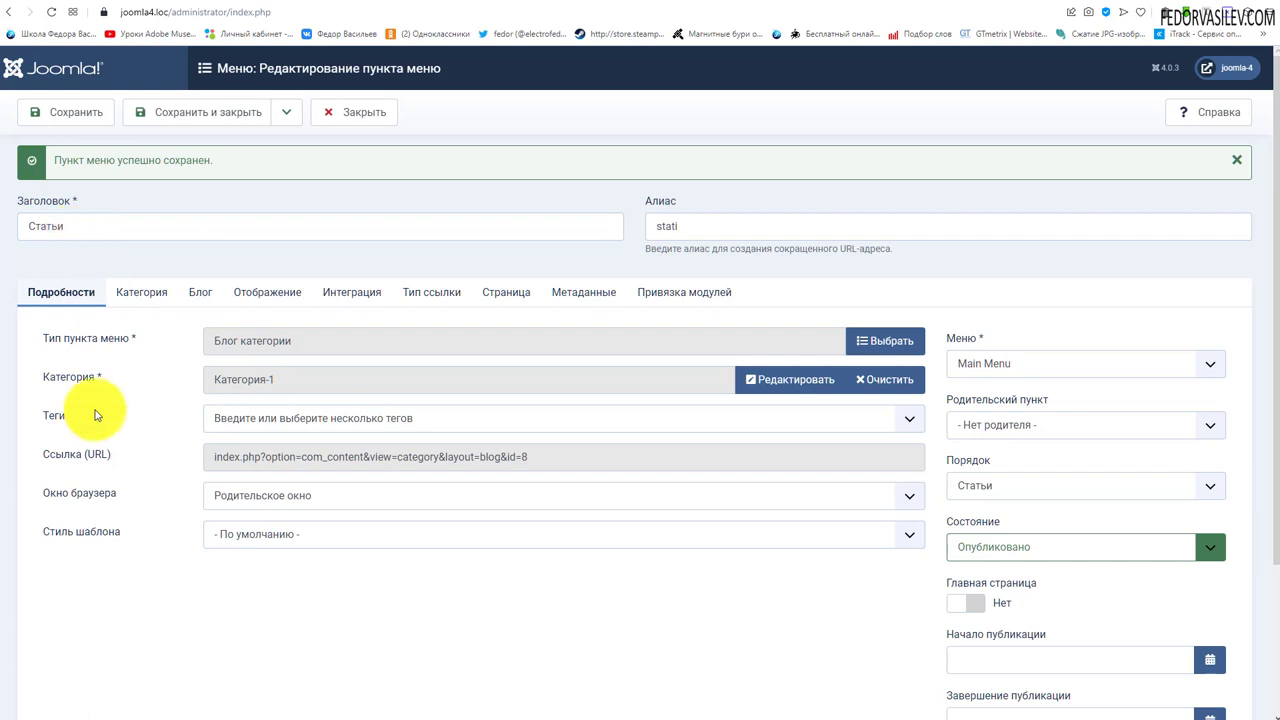
pyautogui.click(774, 387)
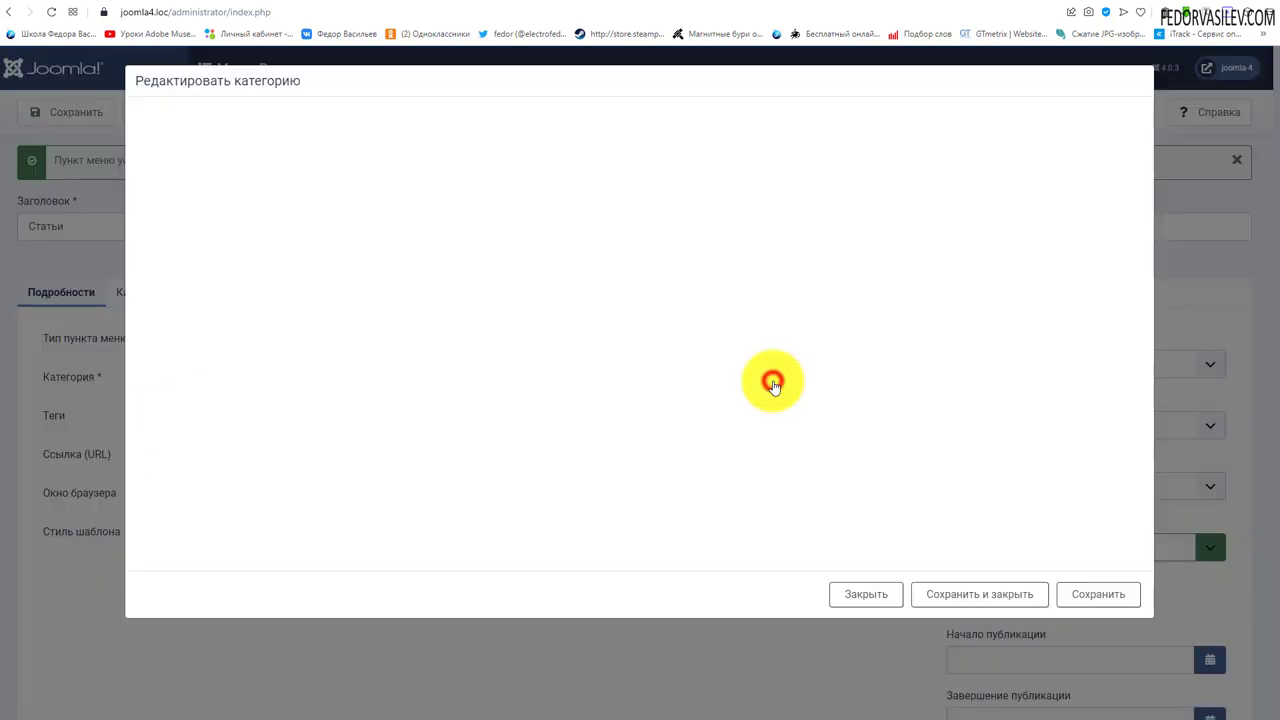
pyautogui.scroll(-3, 417, 414)
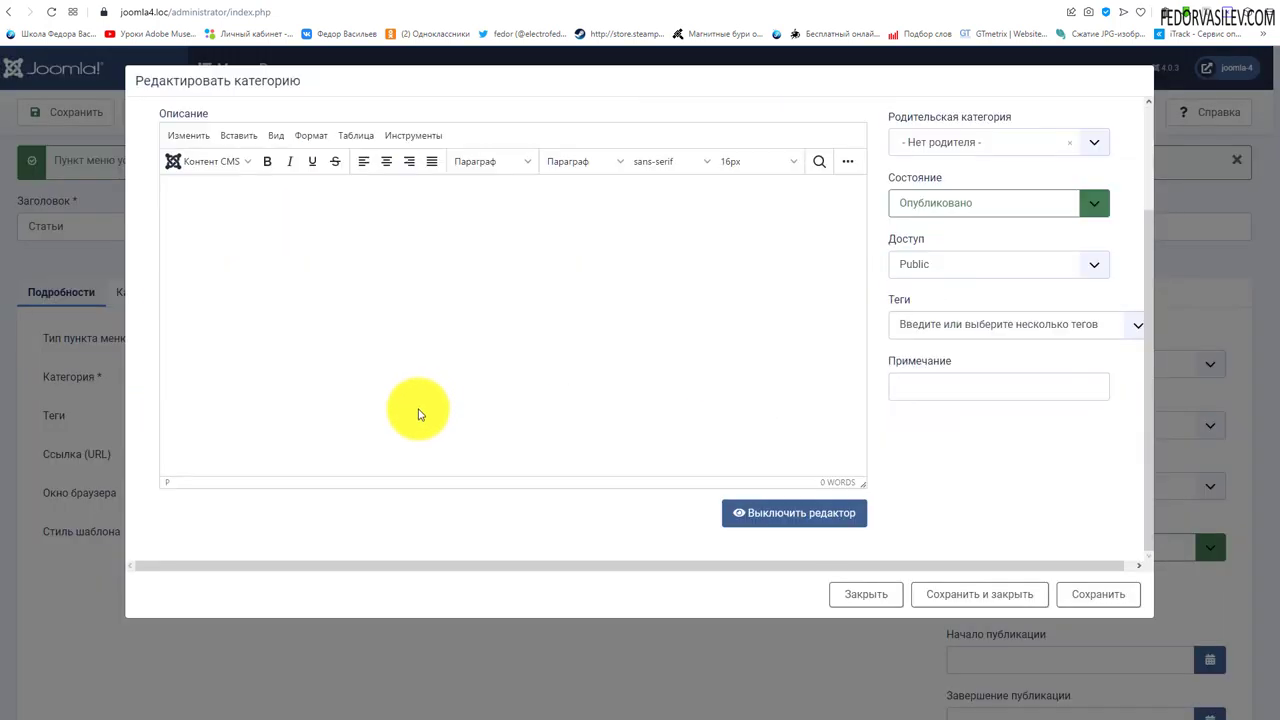
pyautogui.scroll(3, 417, 414)
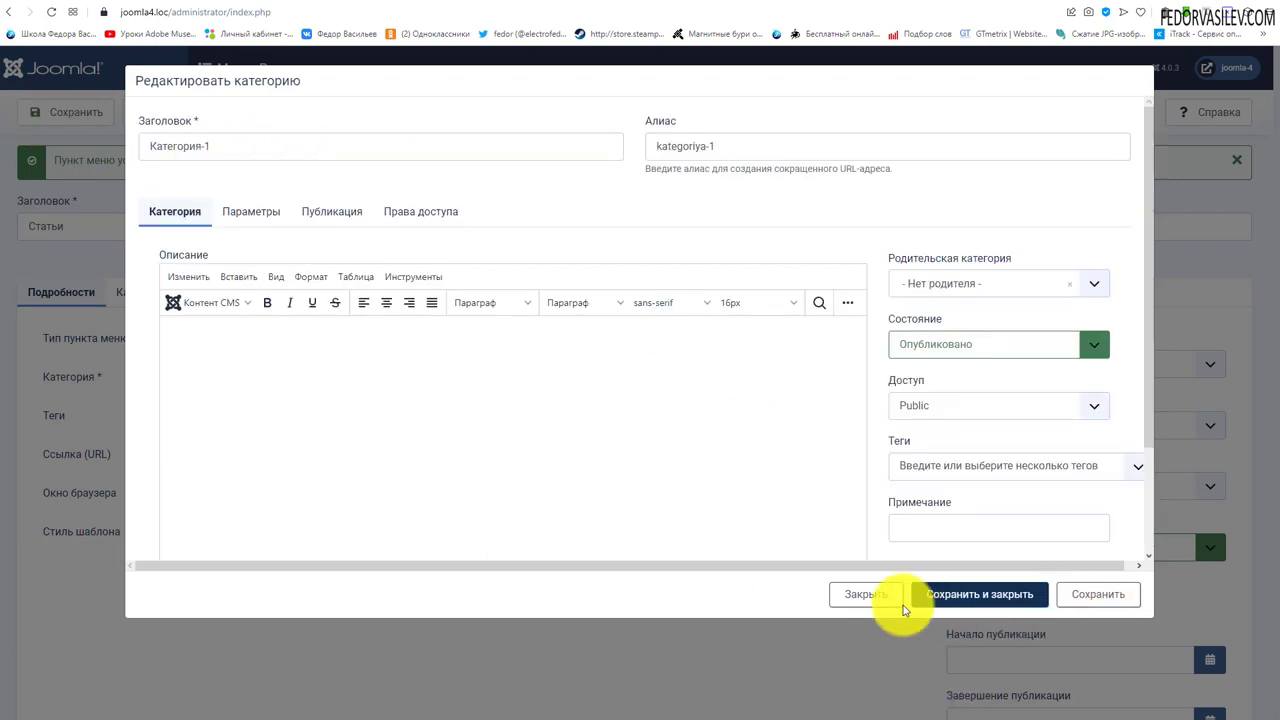
pyautogui.click(849, 596)
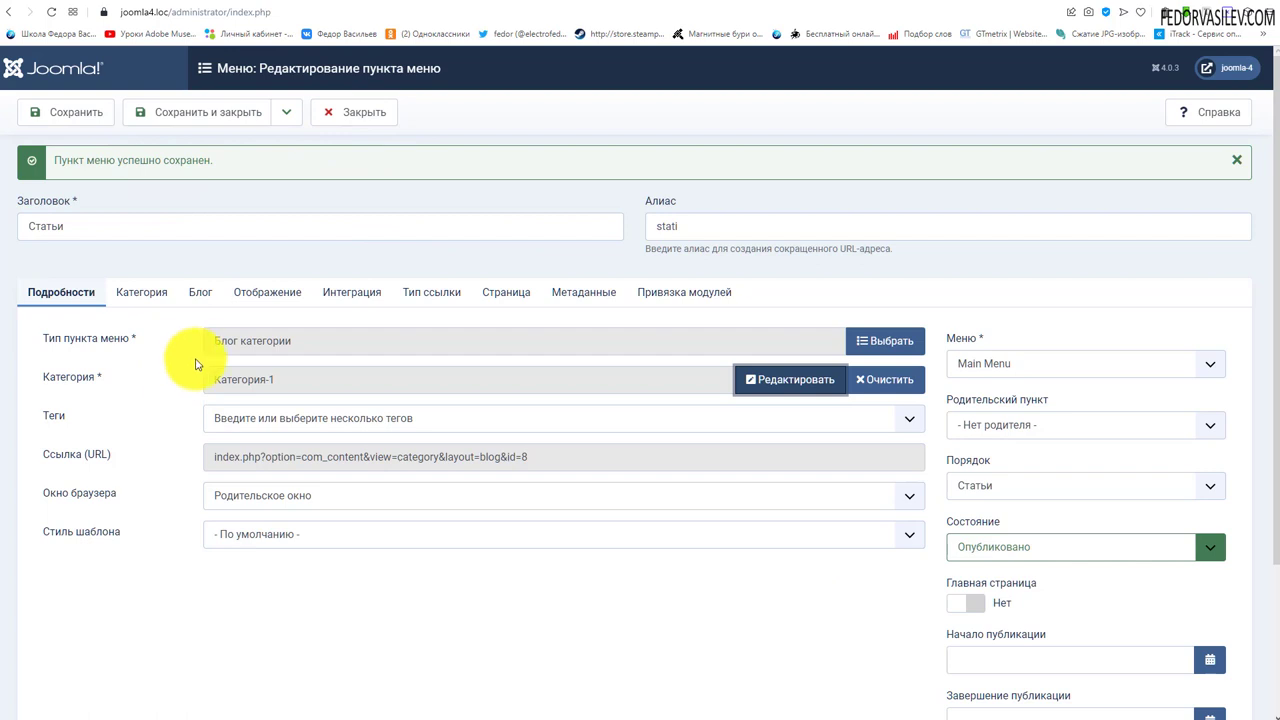
# Step: Clear the menu item's category and select Категория-1 (3) instead
pyautogui.click(874, 385)
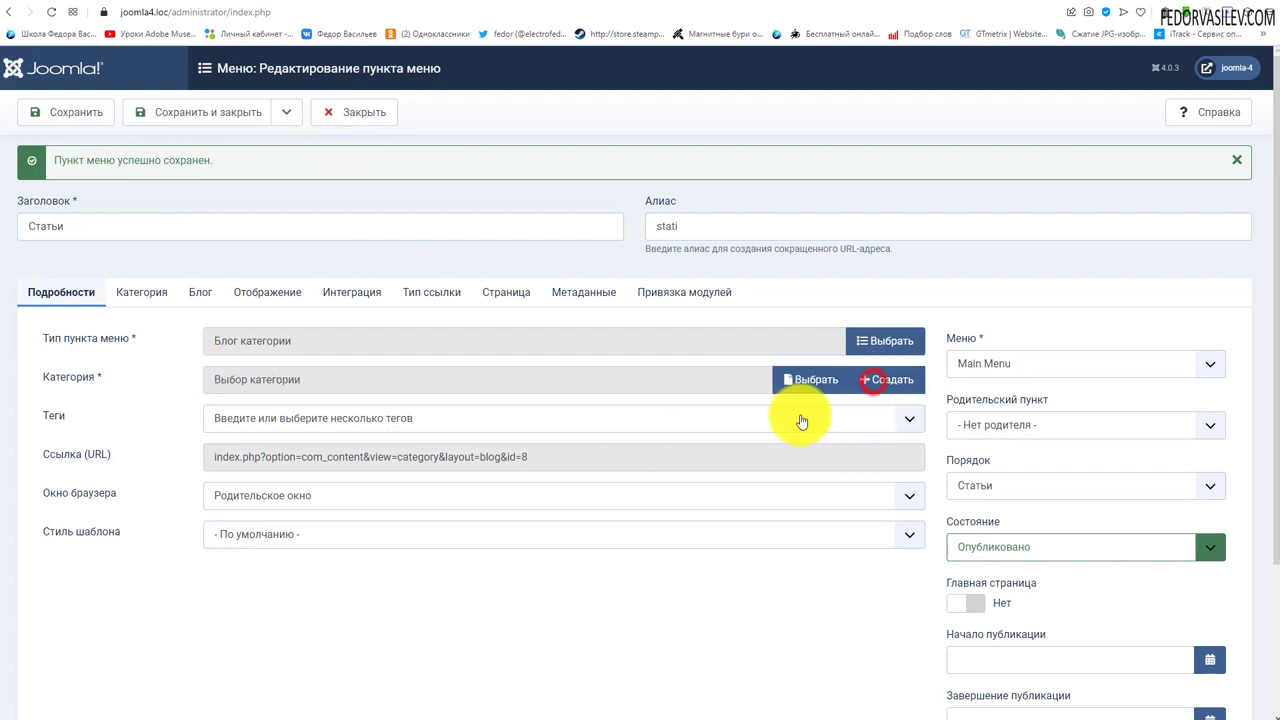
pyautogui.click(808, 385)
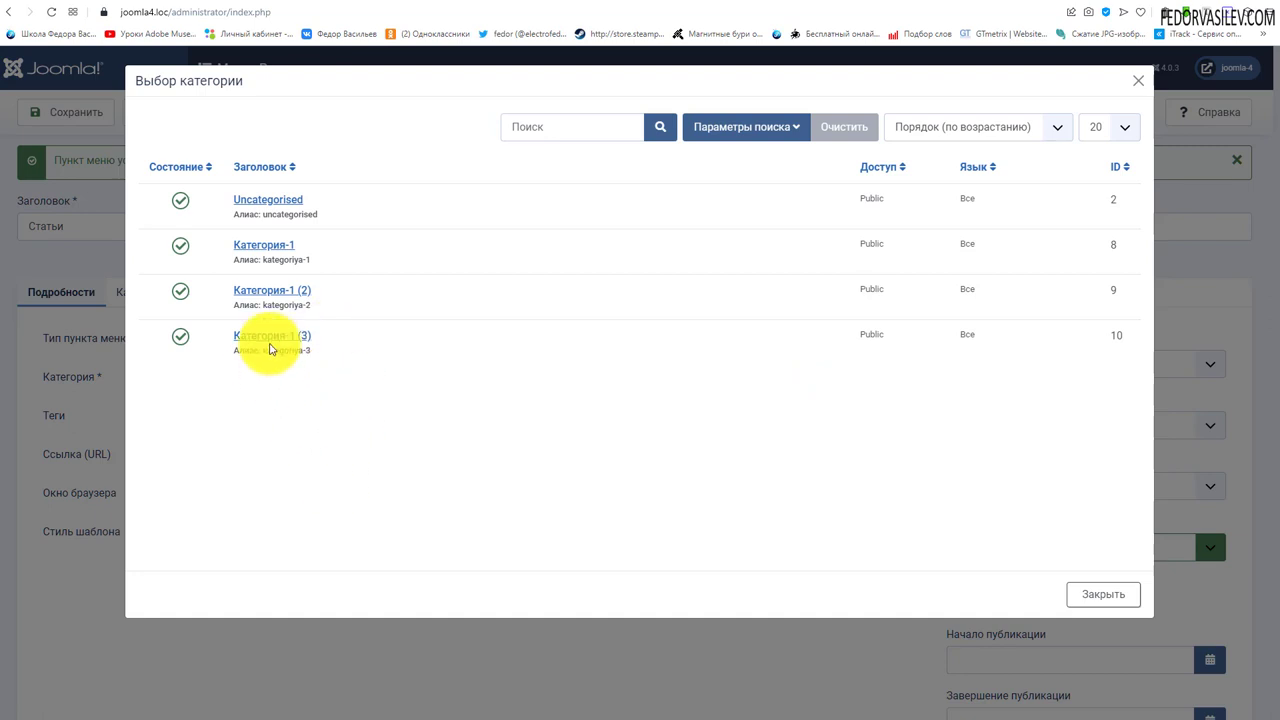
pyautogui.click(271, 335)
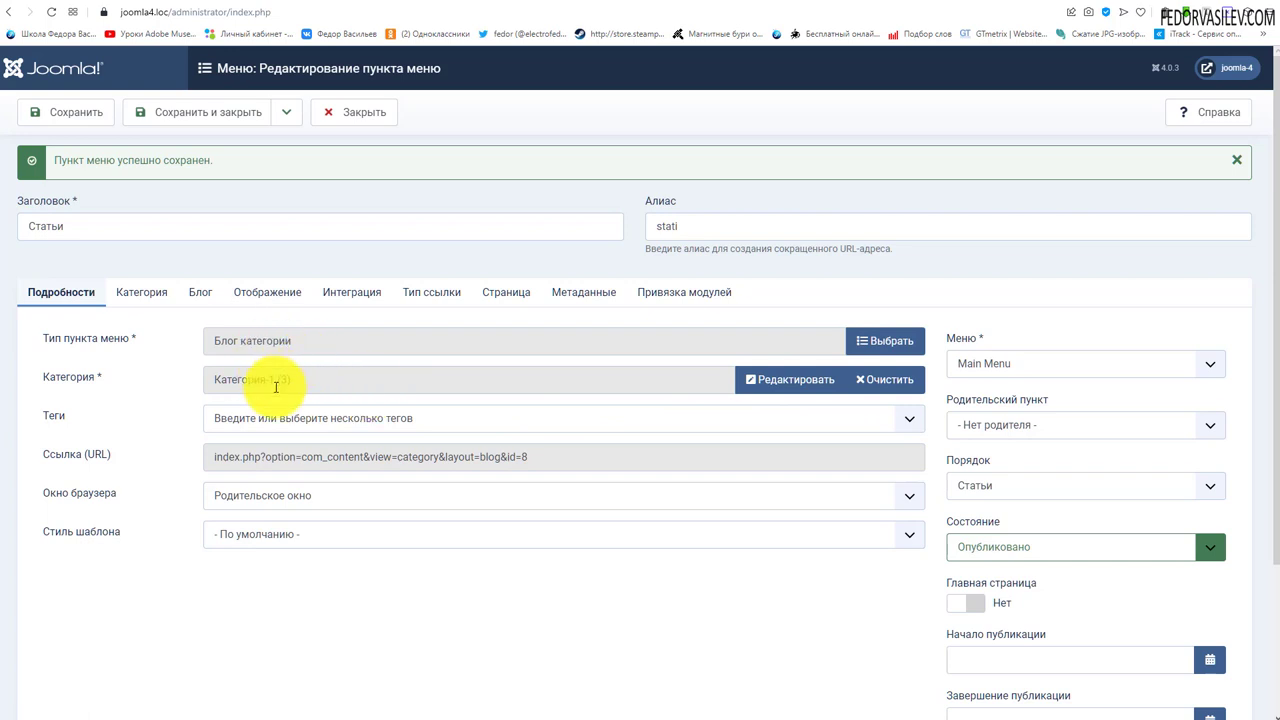
# Step: Replace the menu item's category with Uncategorised and save the menu item
pyautogui.click(884, 379)
pyautogui.click(792, 380)
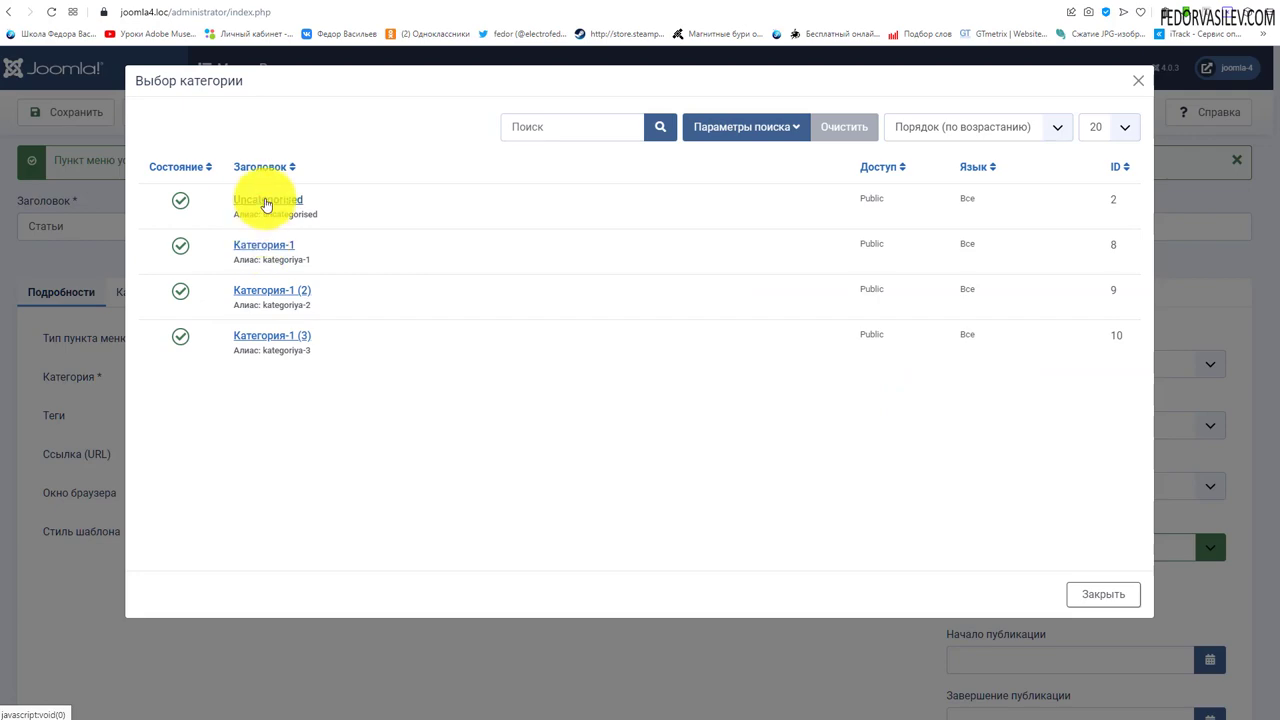
pyautogui.click(263, 200)
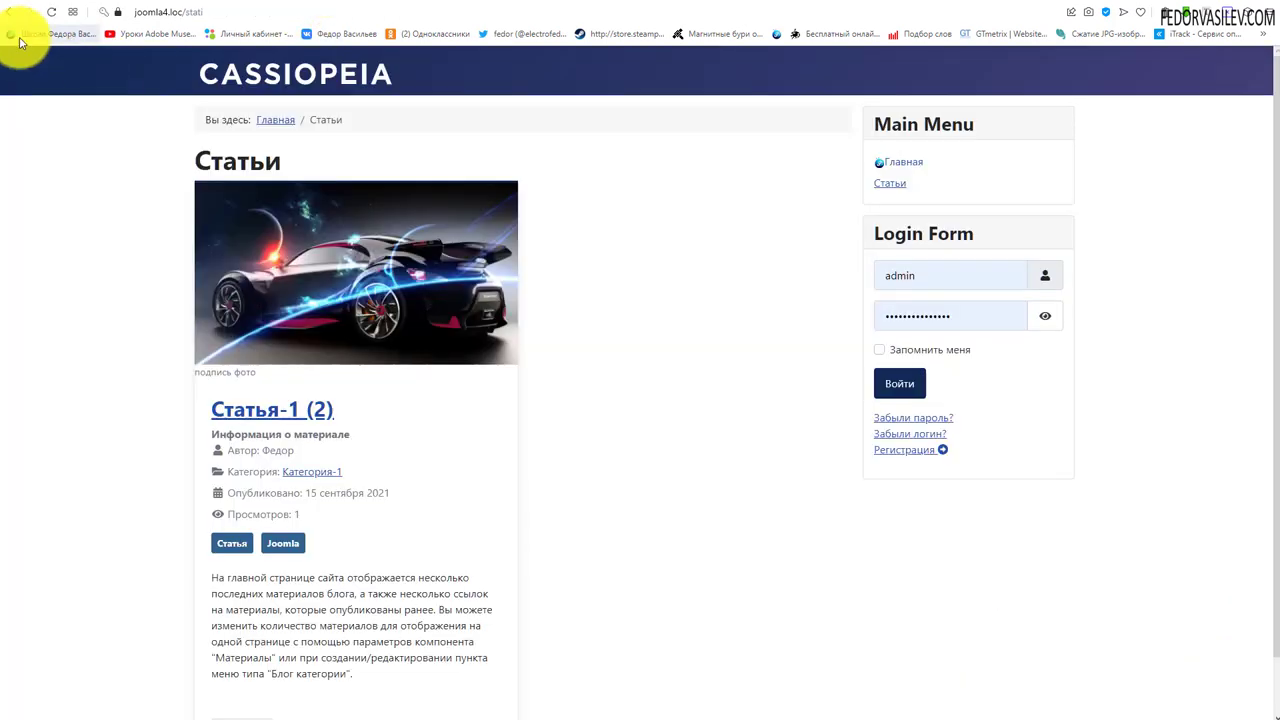
# Step: Reload the Статьи page on the site and check which category its articles belong to
pyautogui.click(51, 12)
pyautogui.scroll(-7, 506, 294)
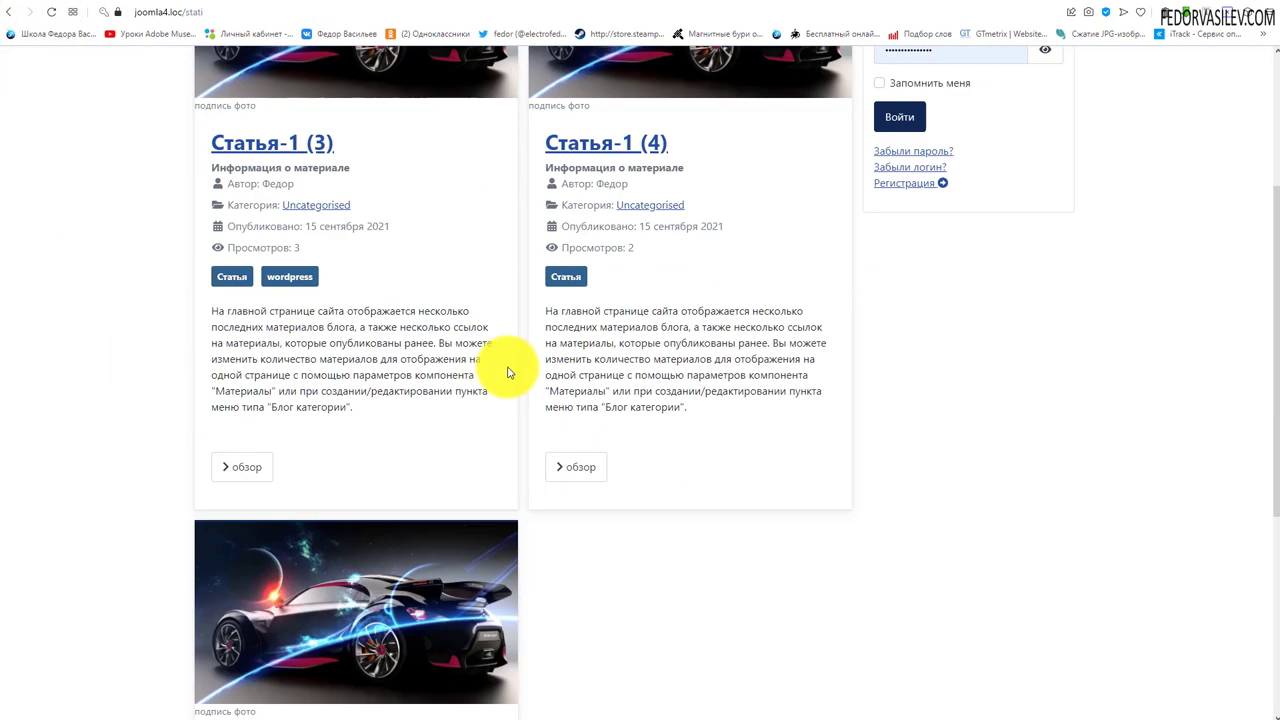
pyautogui.moveTo(369, 408); pyautogui.dragTo(235, 408)
pyautogui.scroll(3, 610, 537)
pyautogui.scroll(3, 608, 537)
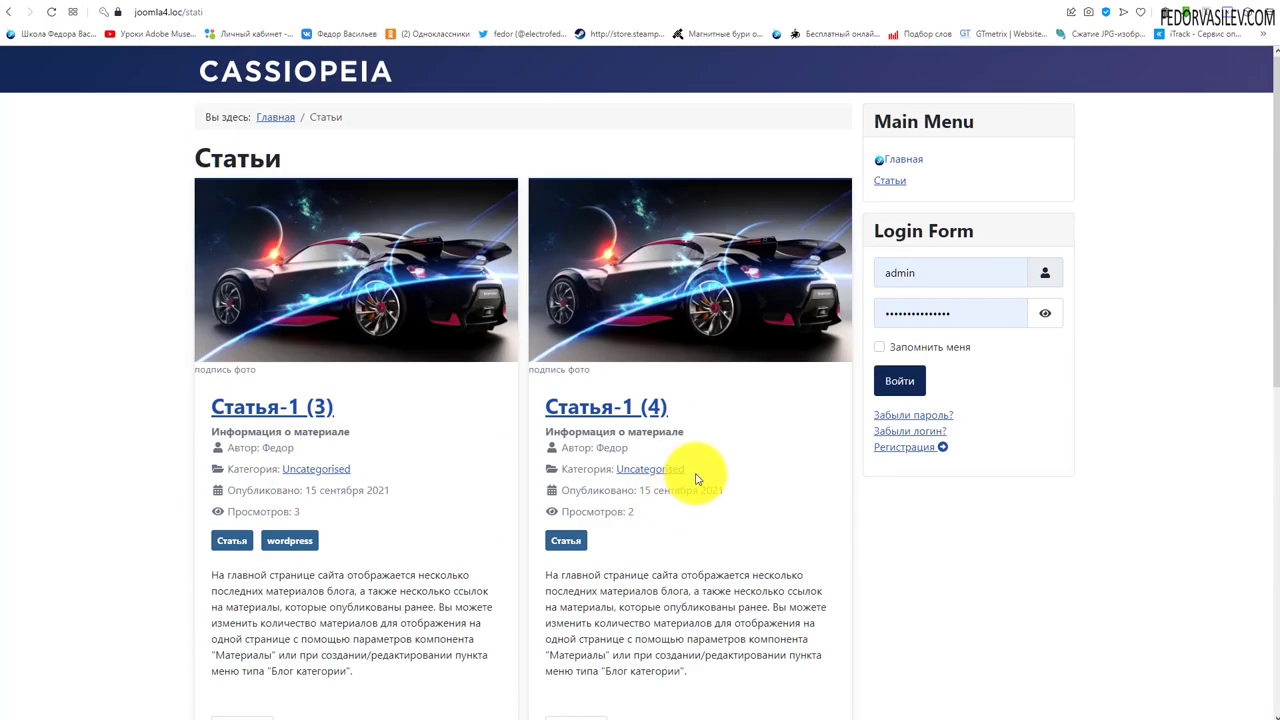
pyautogui.moveTo(694, 469); pyautogui.dragTo(557, 469)
pyautogui.moveTo(365, 469); pyautogui.dragTo(224, 469)
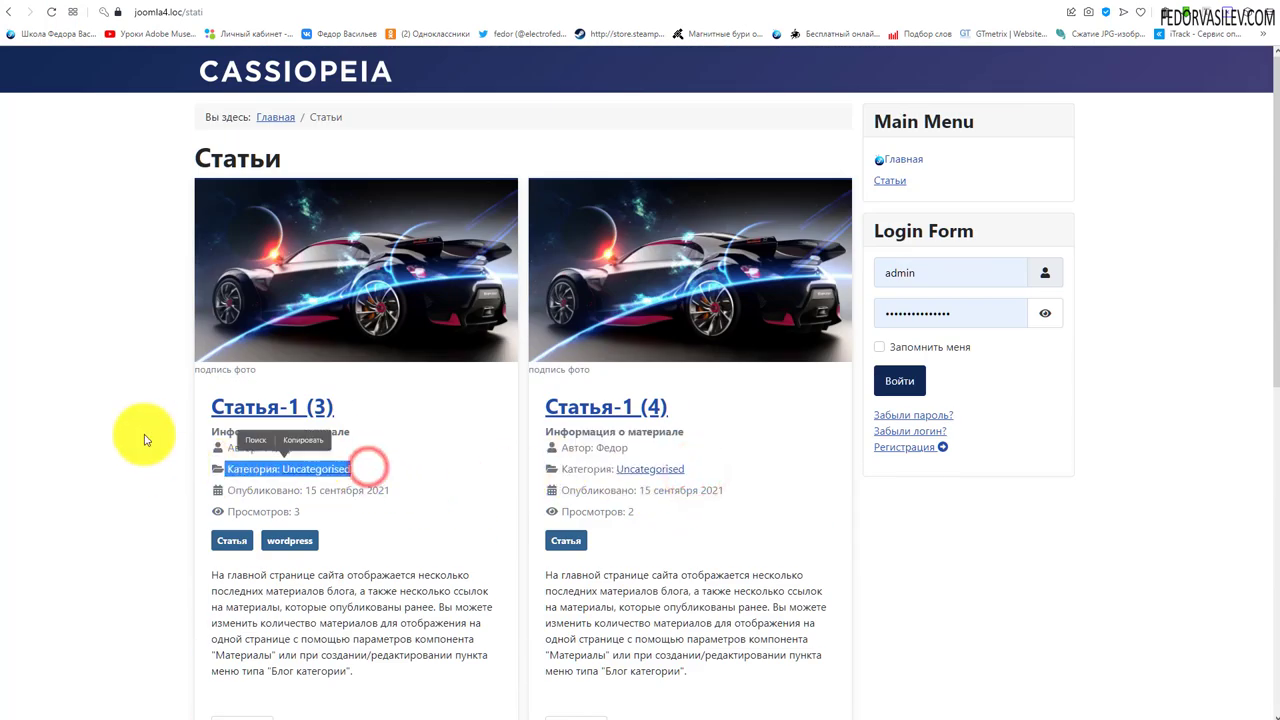
# Step: Open the Главная page and compare the categories of all the articles listed there
pyautogui.click(899, 161)
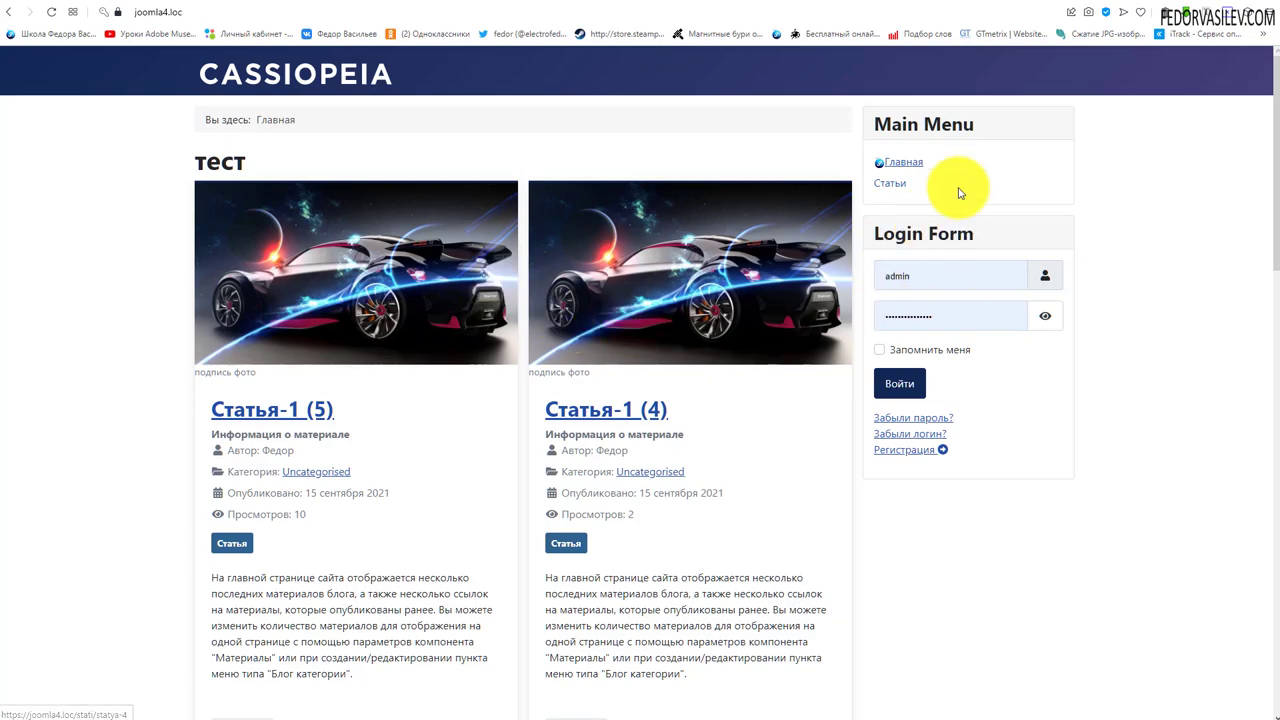
pyautogui.scroll(-8, 509, 300)
pyautogui.scroll(-5, 510, 283)
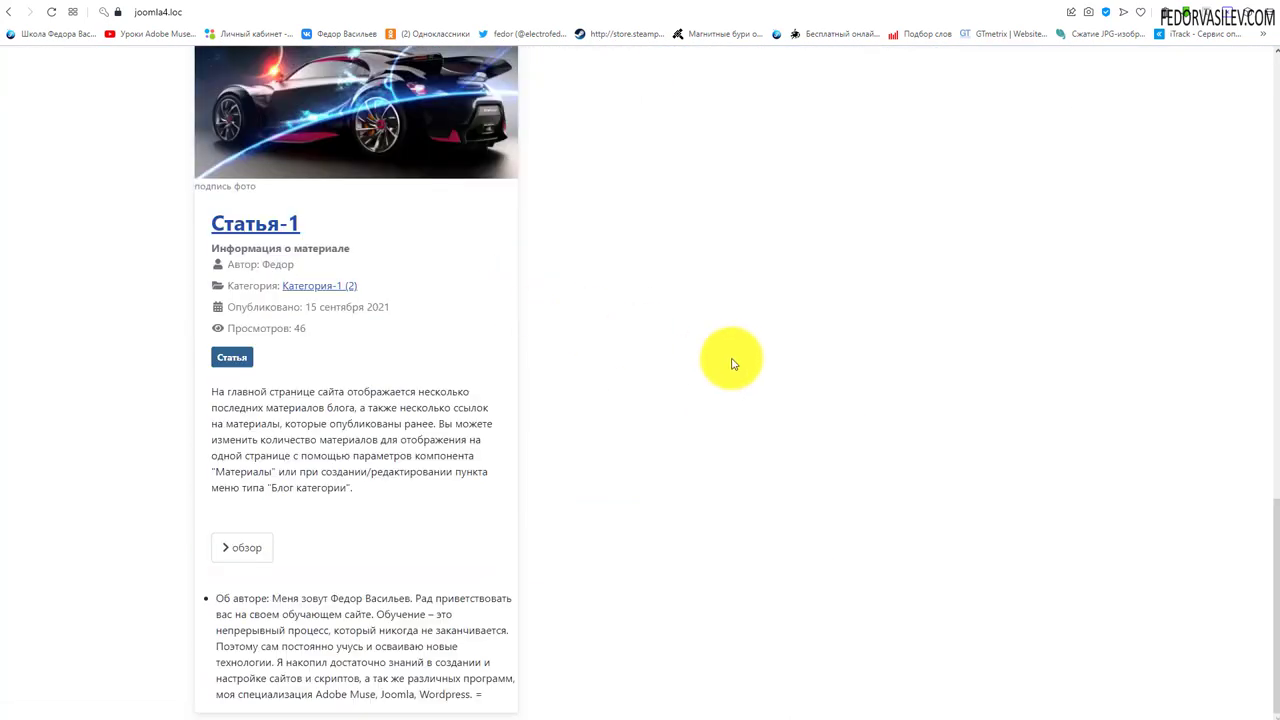
pyautogui.scroll(9, 735, 300)
pyautogui.scroll(5, 731, 359)
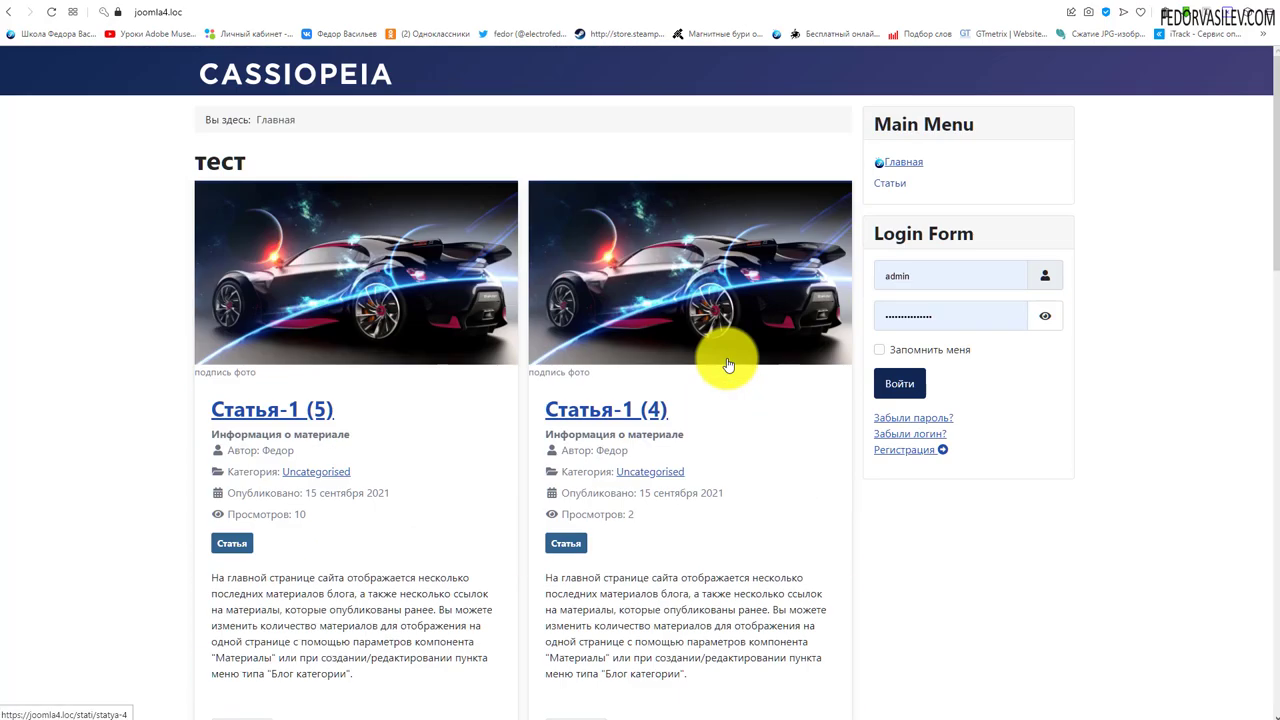
pyautogui.scroll(-12, 728, 365)
pyautogui.moveTo(371, 480); pyautogui.dragTo(298, 484)
pyautogui.scroll(3, 739, 353)
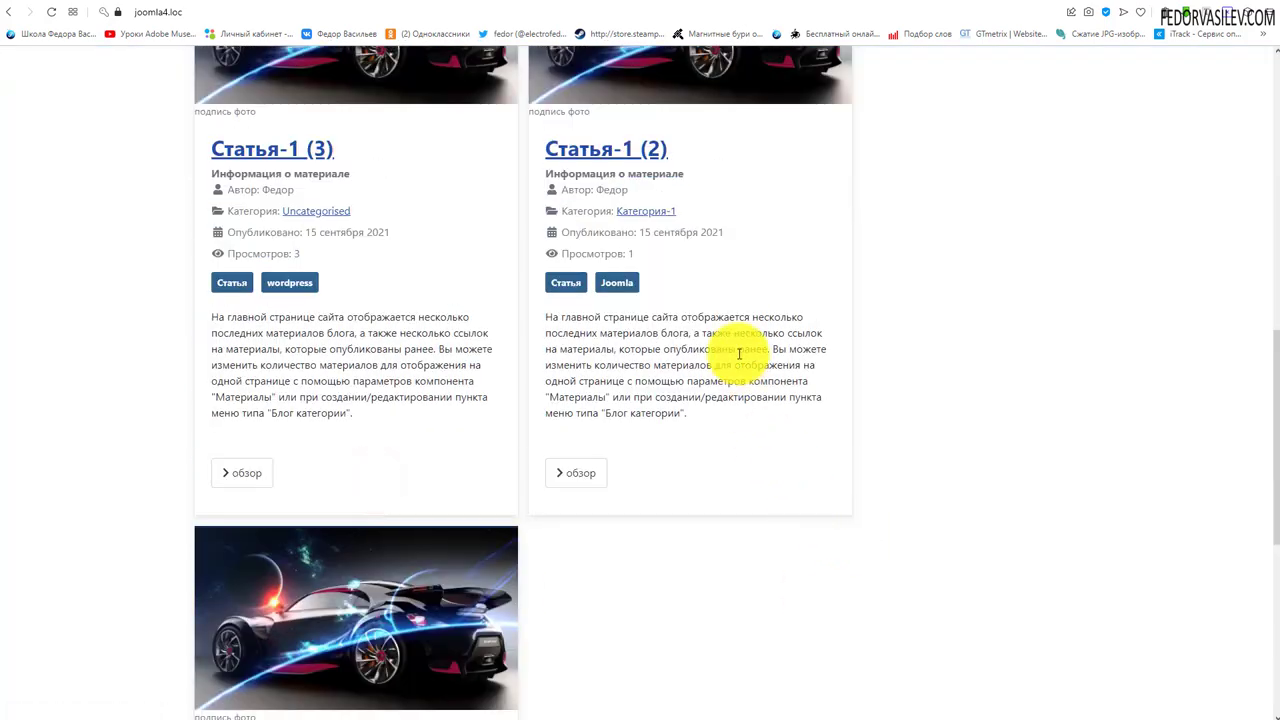
pyautogui.scroll(-3, 466, 474)
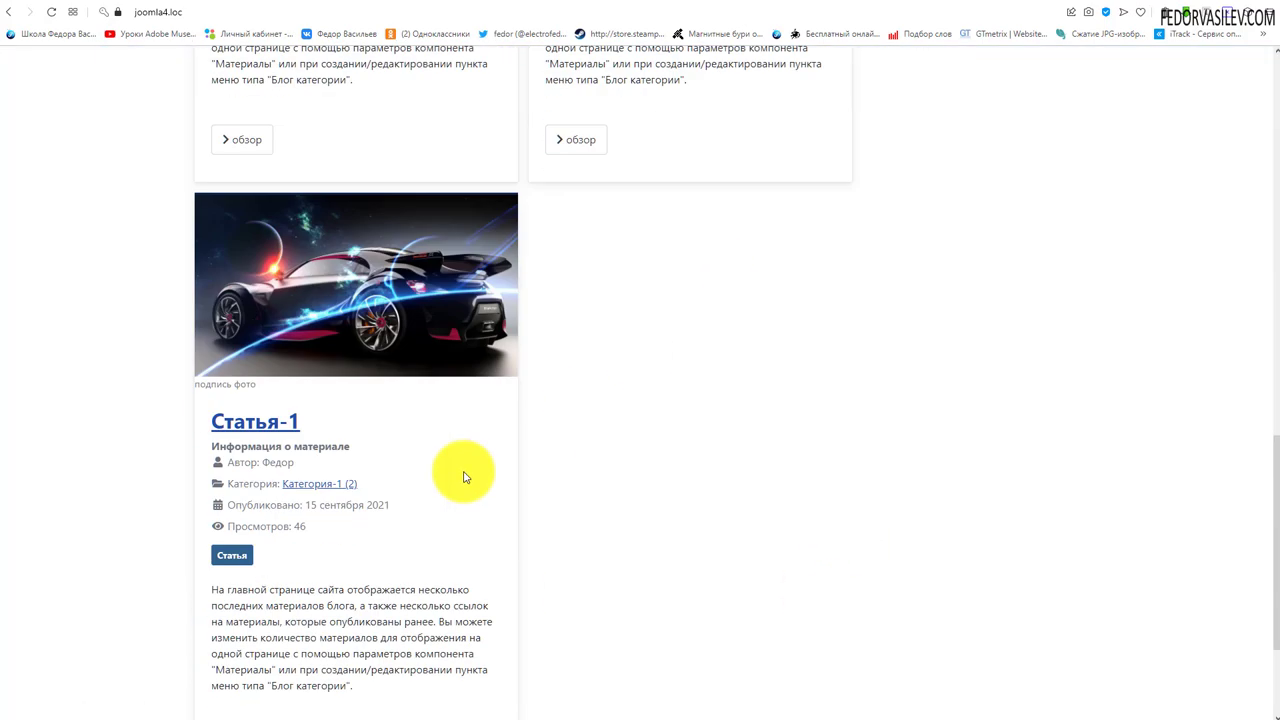
pyautogui.scroll(4, 586, 349)
pyautogui.scroll(1, 300, 305)
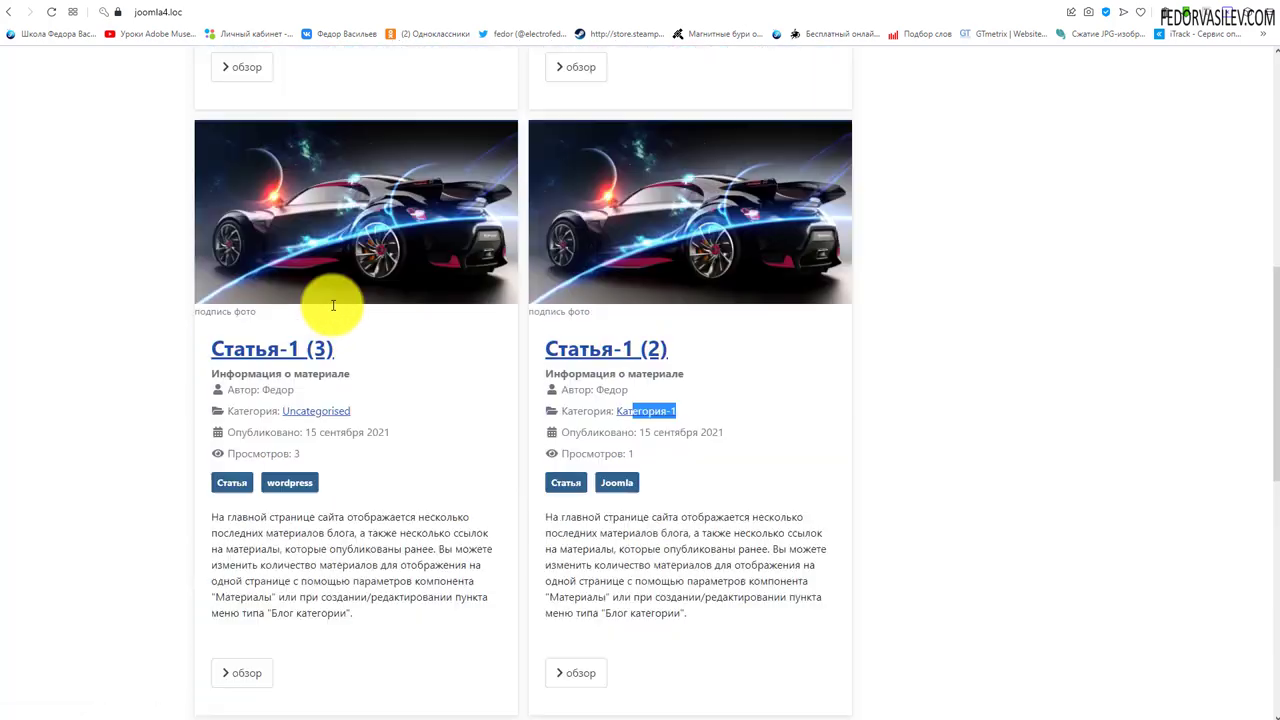
pyautogui.scroll(5, 280, 505)
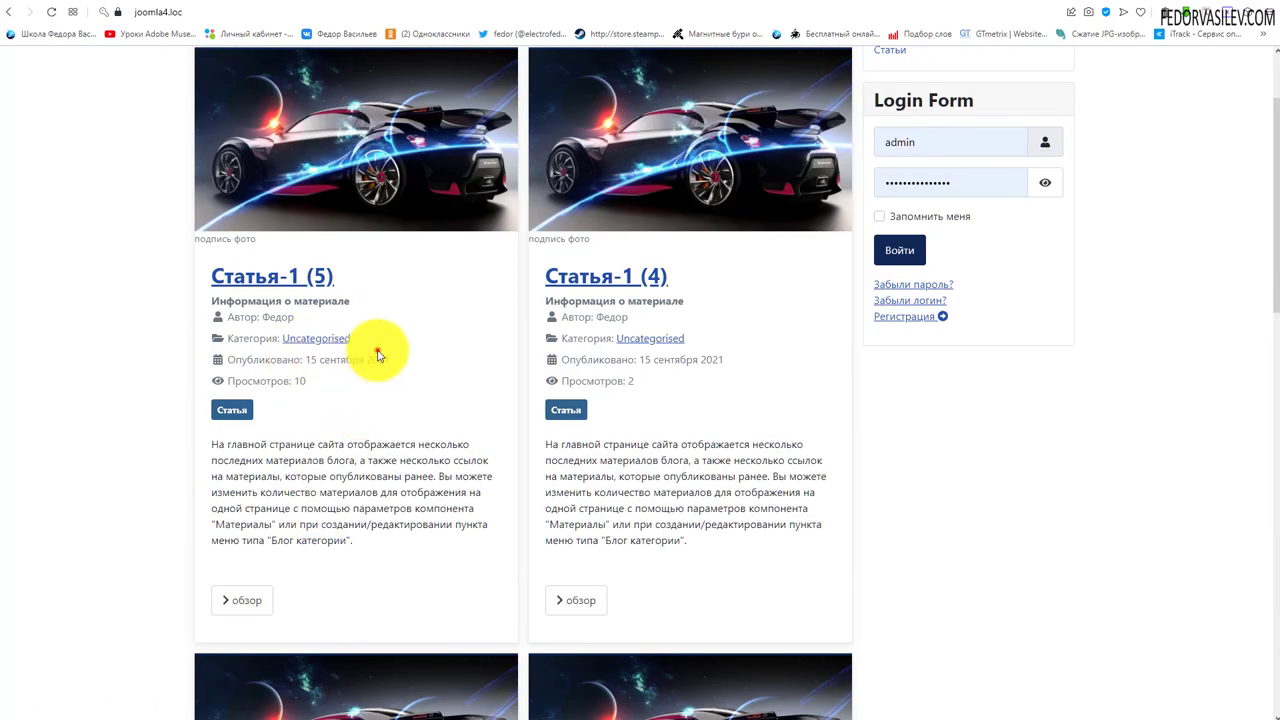
pyautogui.moveTo(377, 349); pyautogui.dragTo(285, 338)
pyautogui.moveTo(715, 338); pyautogui.dragTo(587, 338)
pyautogui.scroll(1, 687, 437)
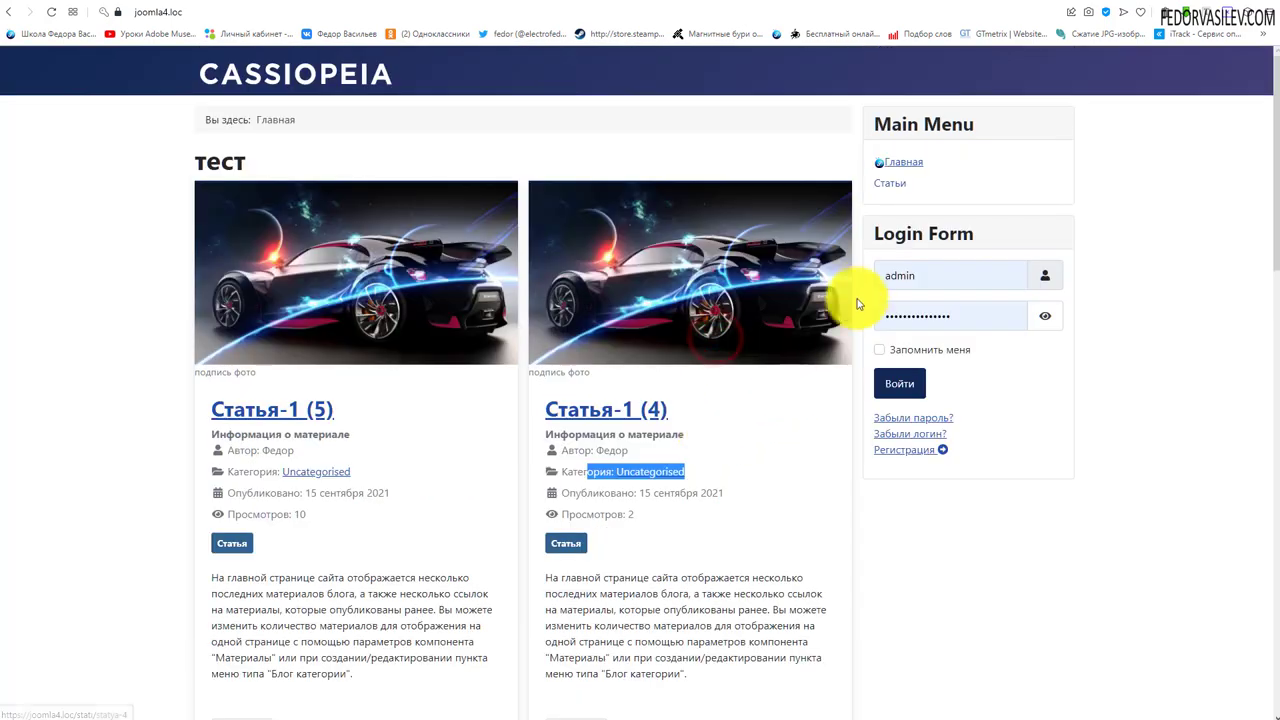
# Step: Return to the Статьи page and look through its list of articles
pyautogui.click(889, 185)
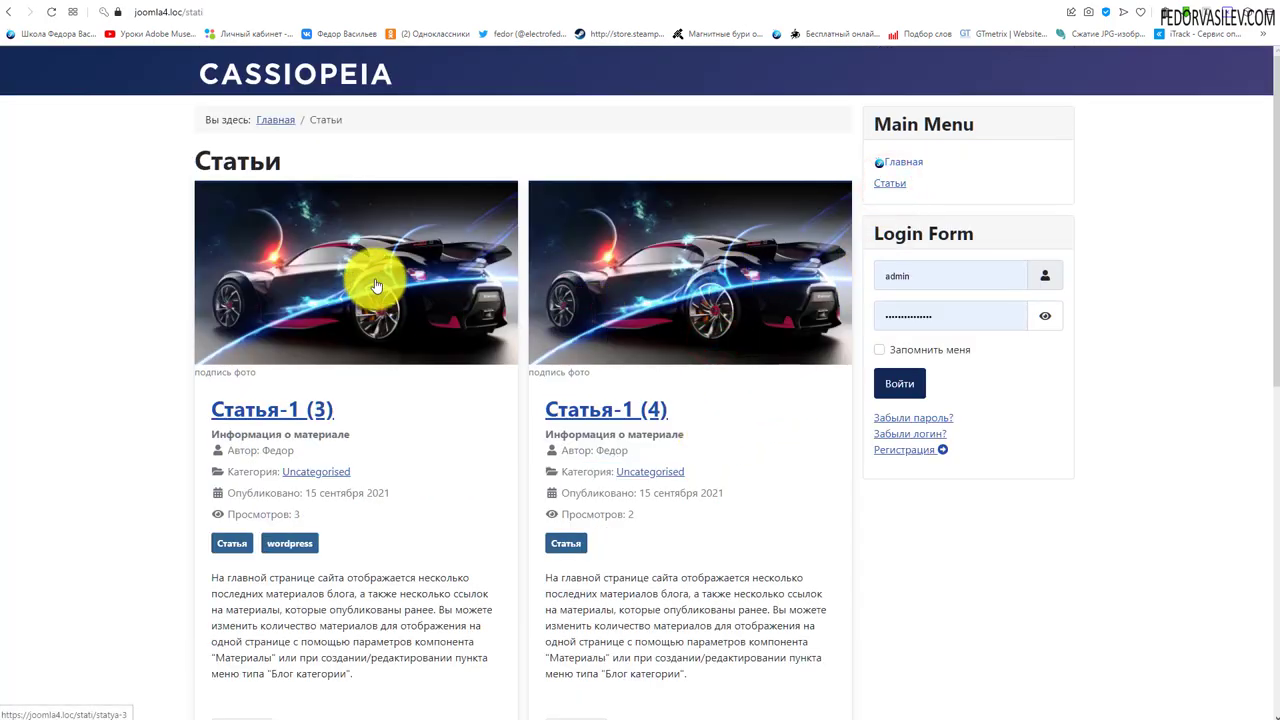
pyautogui.scroll(-6, 366, 250)
pyautogui.scroll(6, 427, 281)
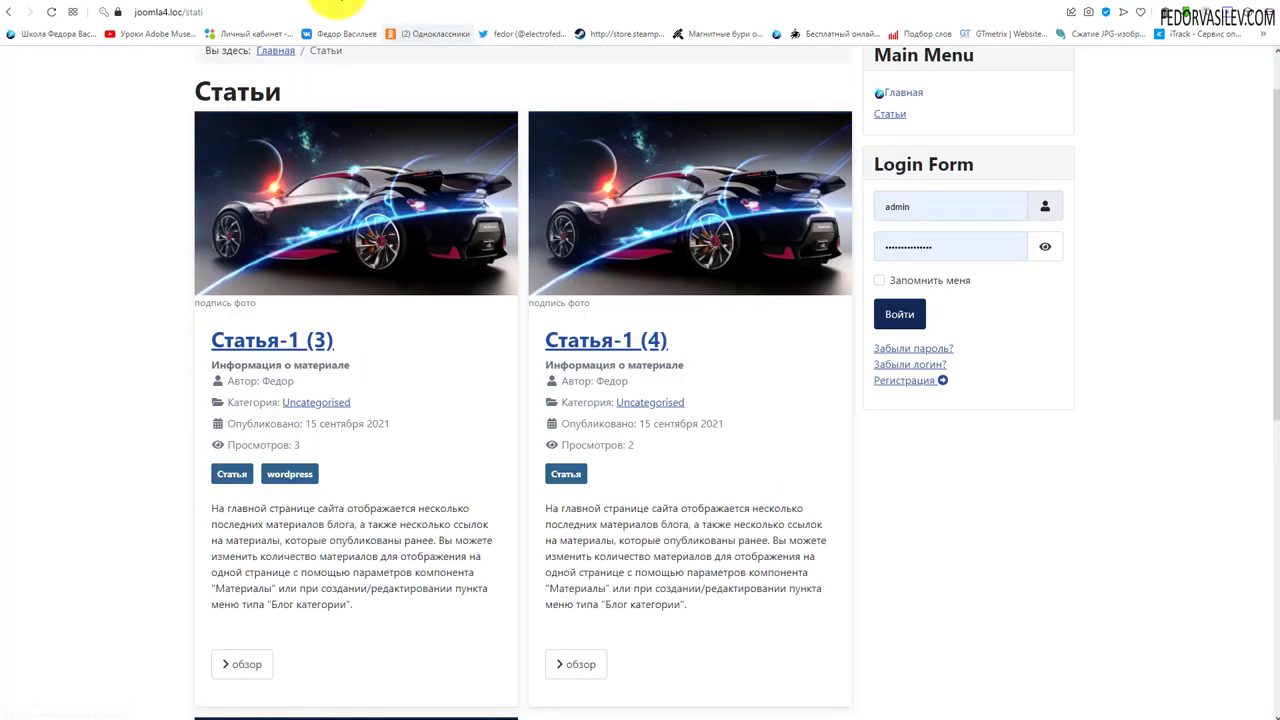
# Step: In the Статьи menu item's settings, try adding the tags Joomla, wordpress and Статья, and save the menu item
pyautogui.click(247, 4)
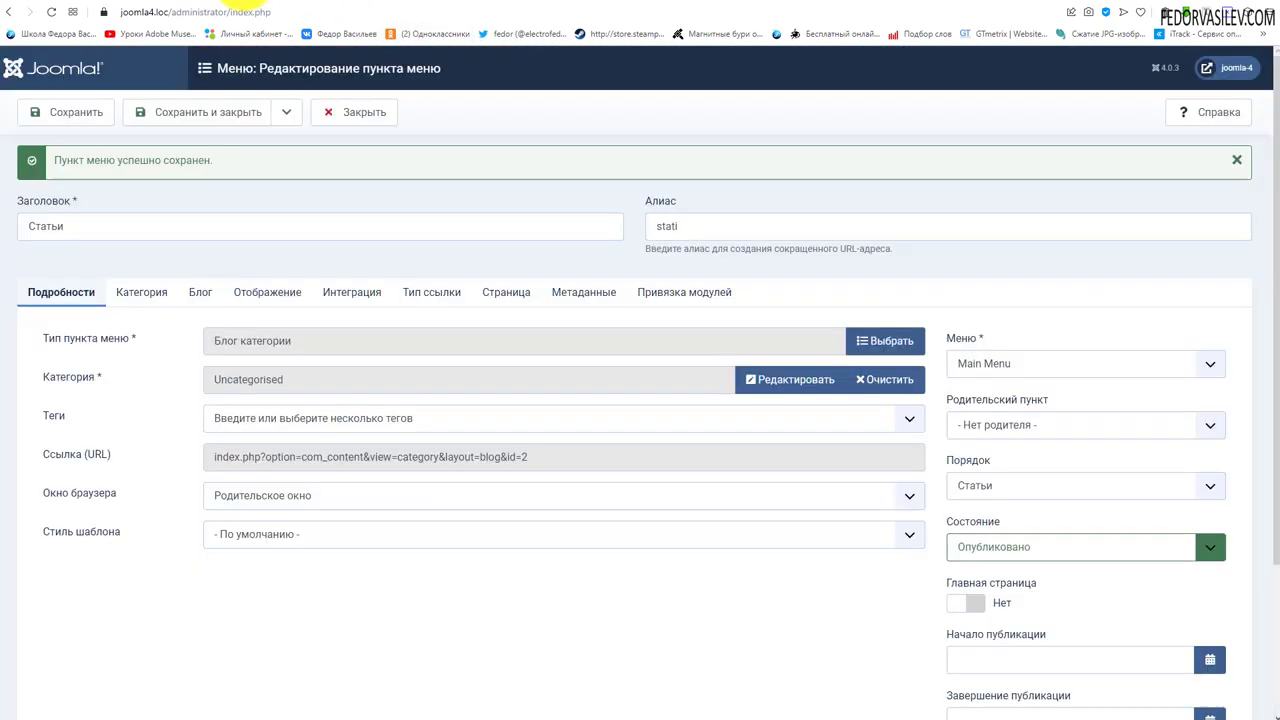
pyautogui.click(230, 418)
pyautogui.click(232, 472)
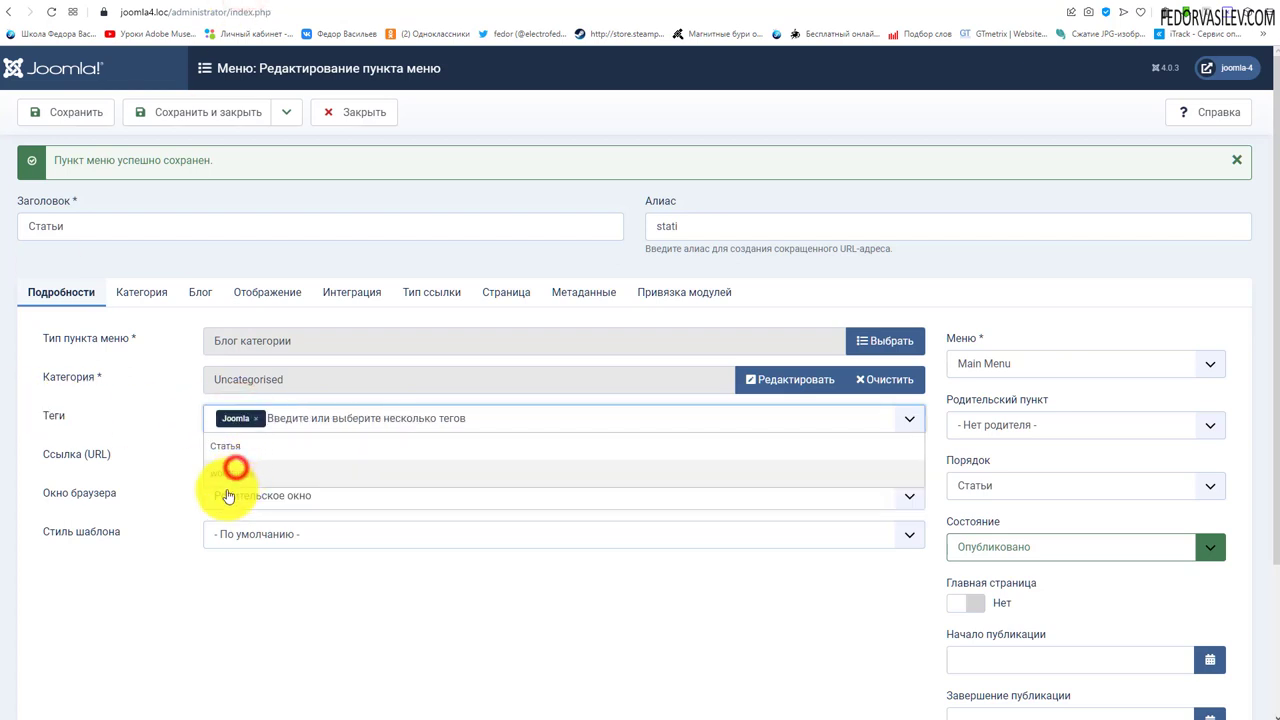
pyautogui.click(234, 472)
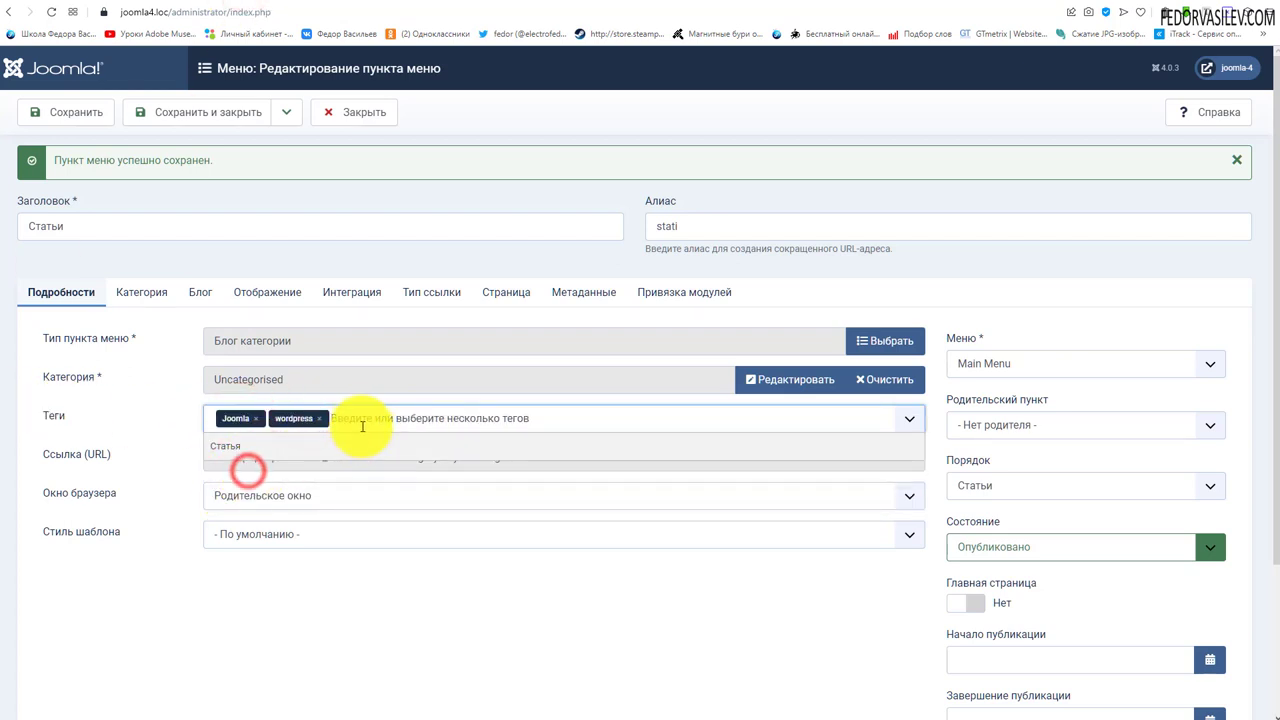
pyautogui.click(238, 448)
pyautogui.click(191, 601)
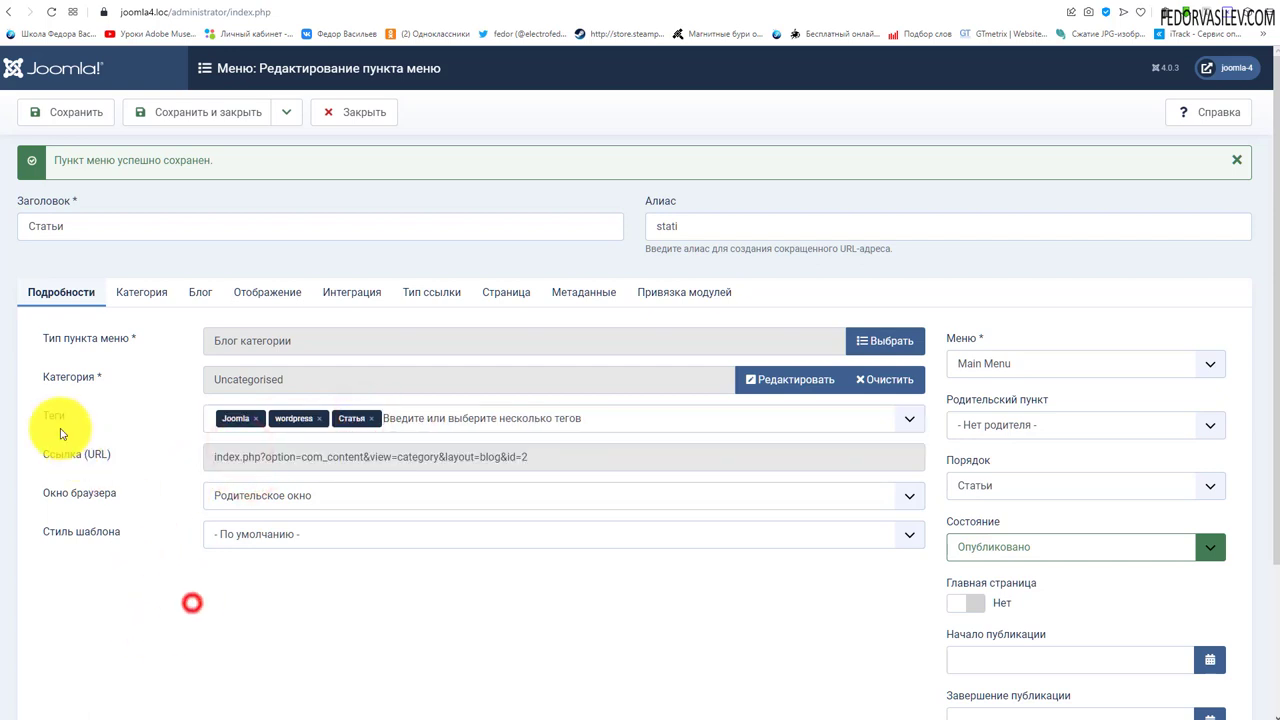
pyautogui.click(70, 114)
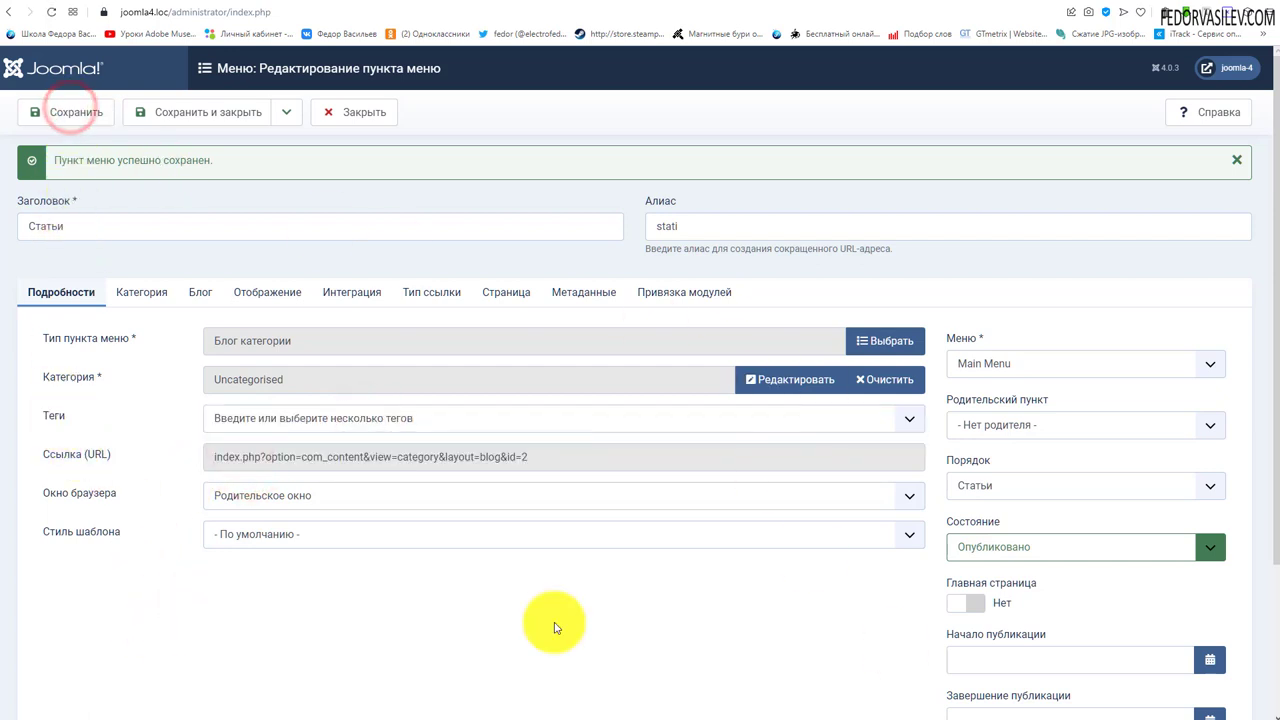
# Step: Look over the browser window choices and the remaining publication and access settings of the menu item
pyautogui.click(264, 500)
pyautogui.click(135, 505)
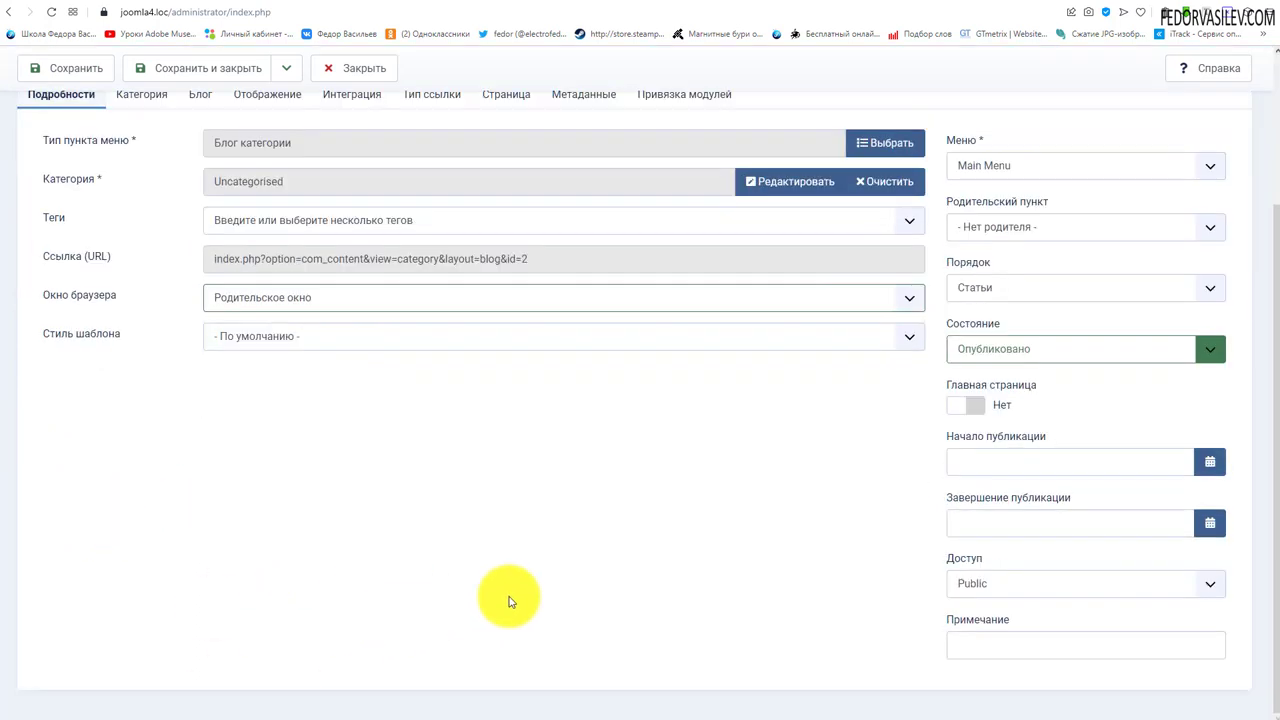
pyautogui.scroll(-2, 400, 620)
pyautogui.scroll(2, 402, 449)
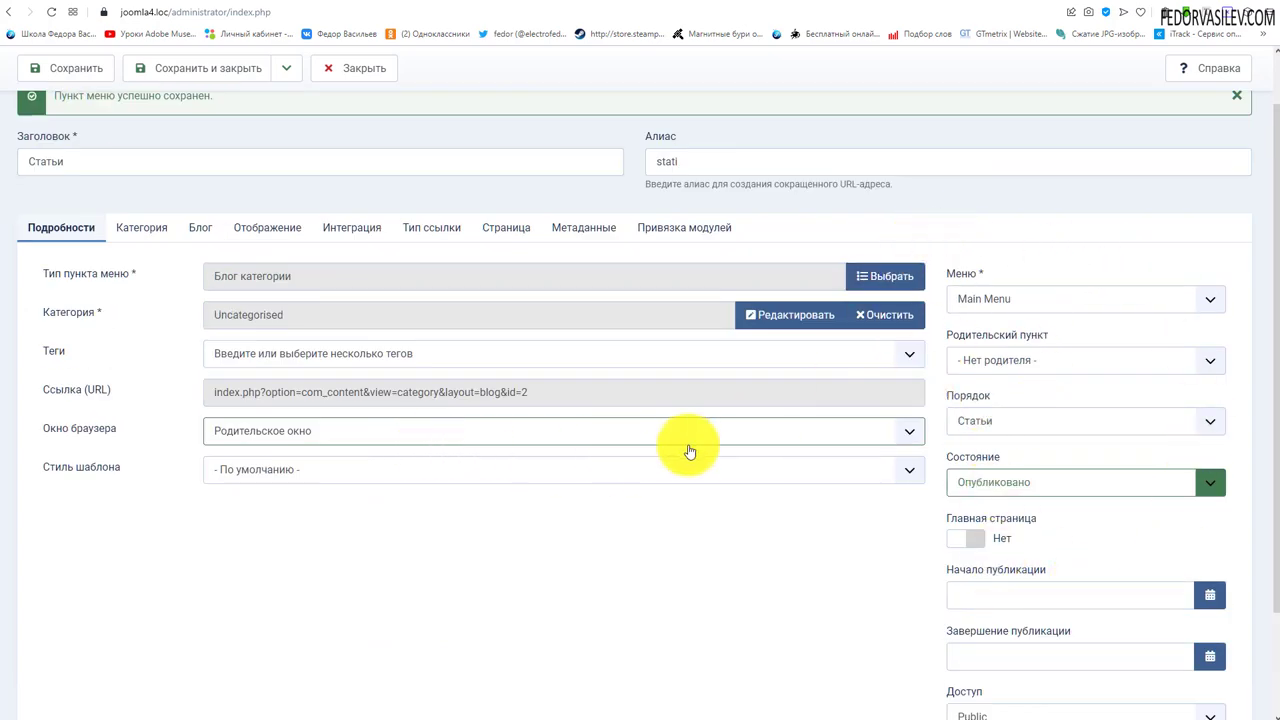
pyautogui.scroll(-2, 950, 318)
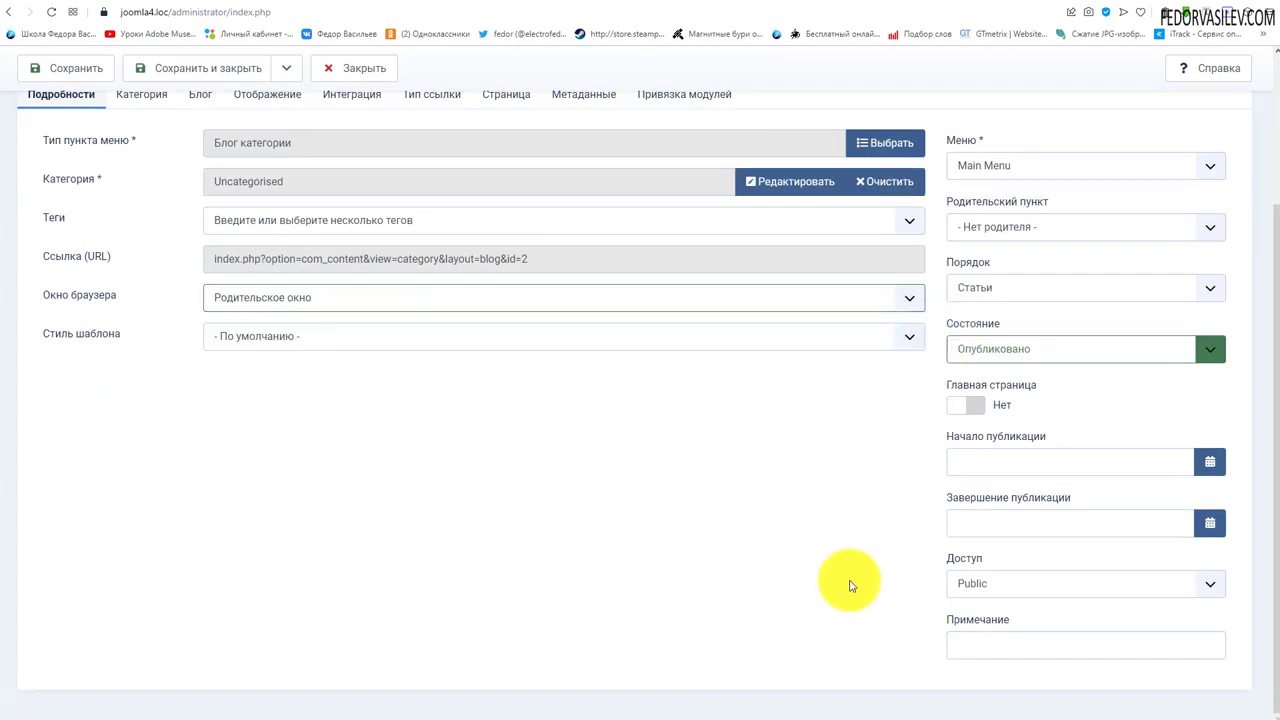
# Step: Set the Статьи menu item's parent item to Главная and save the menu item
pyautogui.scroll(1, 849, 585)
pyautogui.click(1016, 299)
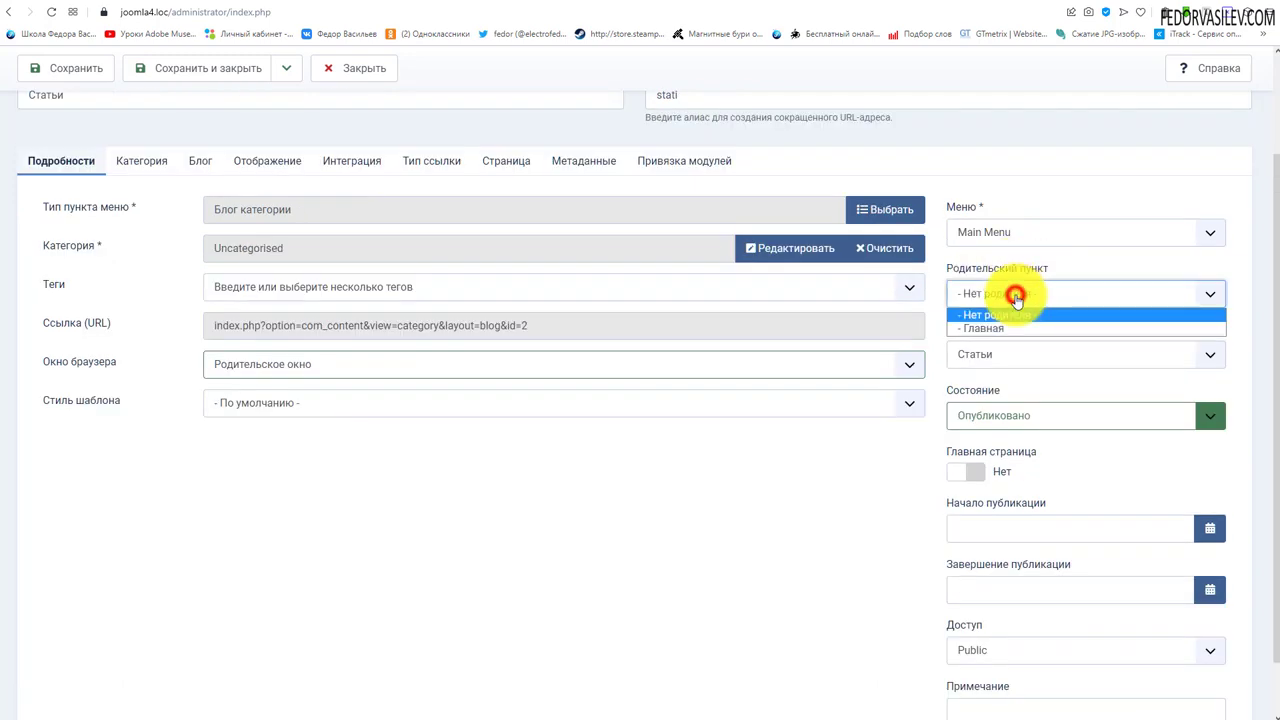
pyautogui.click(970, 330)
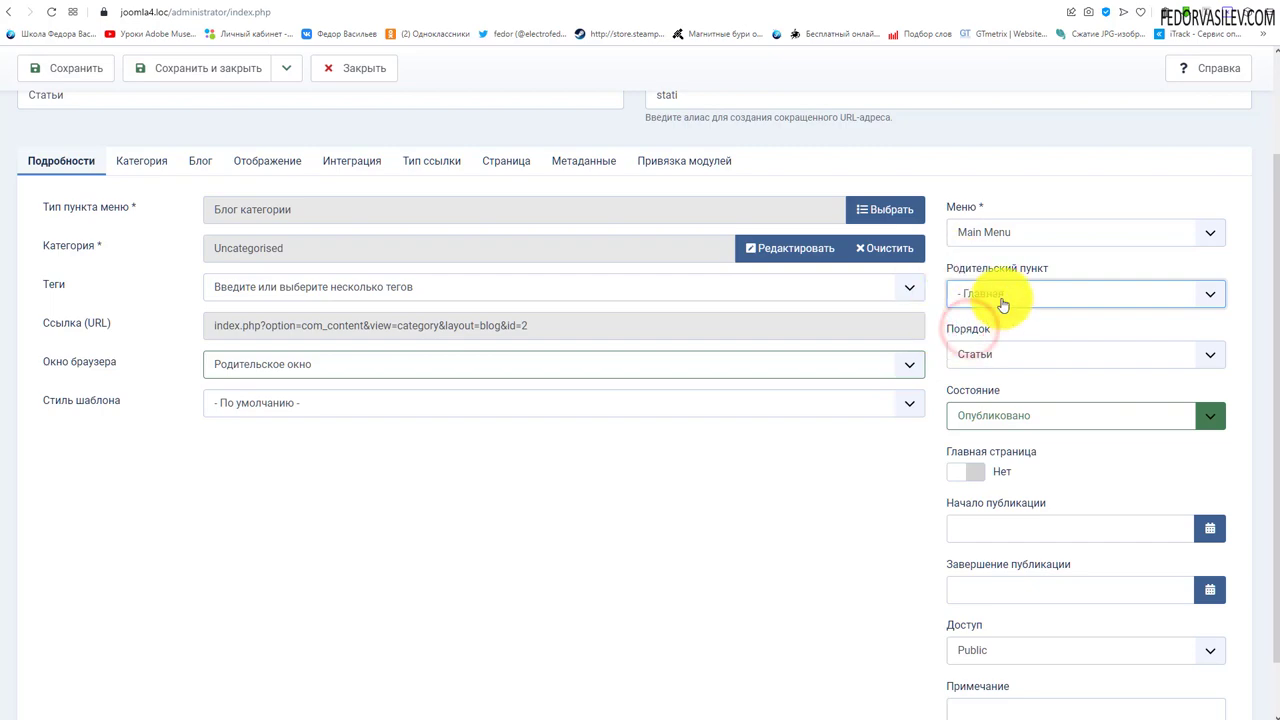
pyautogui.scroll(2, 284, 385)
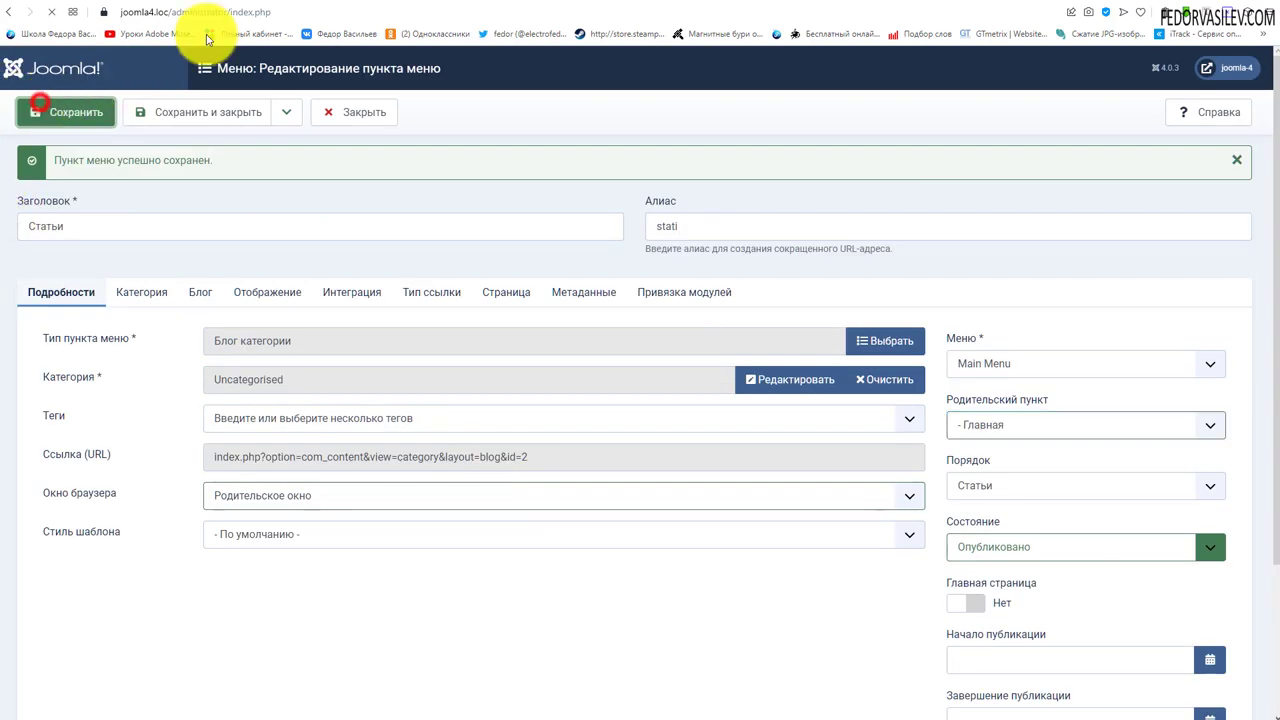
# Step: Check the nested Статьи item on the joomla4.loc site and examine the Макеты and Справка submenus on the test.artwork­space.ru site
pyautogui.click(330, 4)
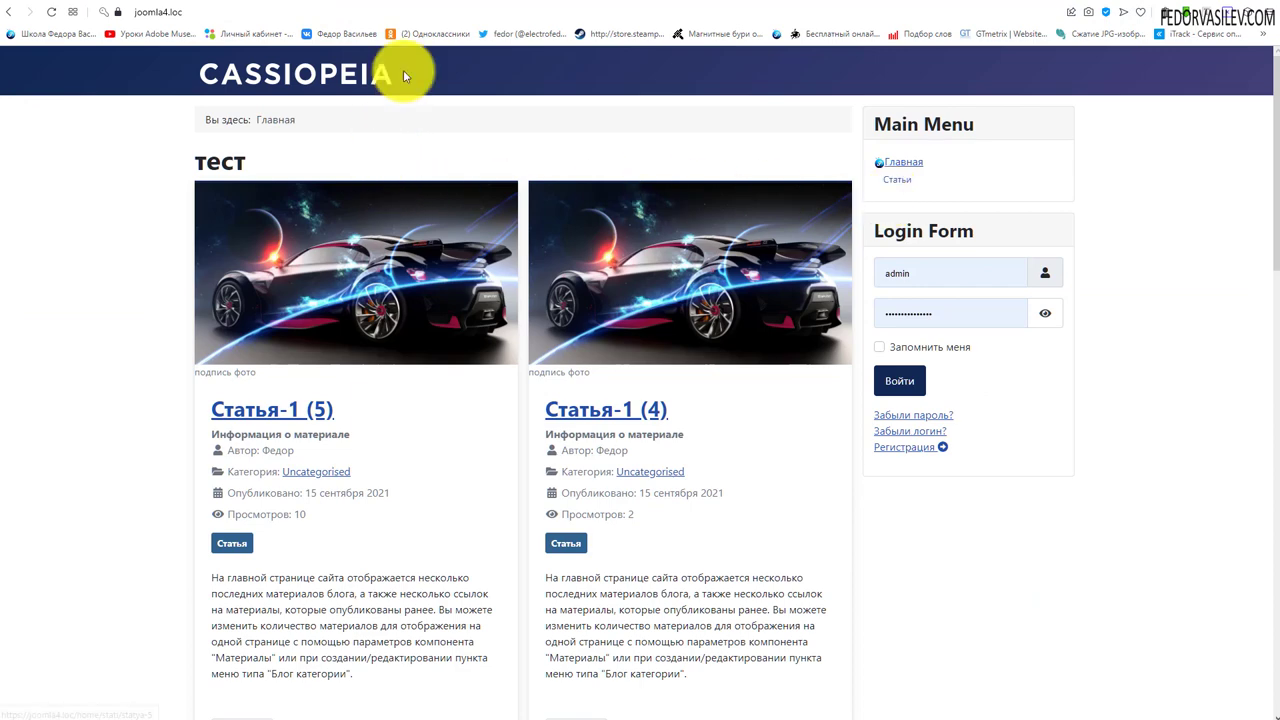
pyautogui.click(490, 4)
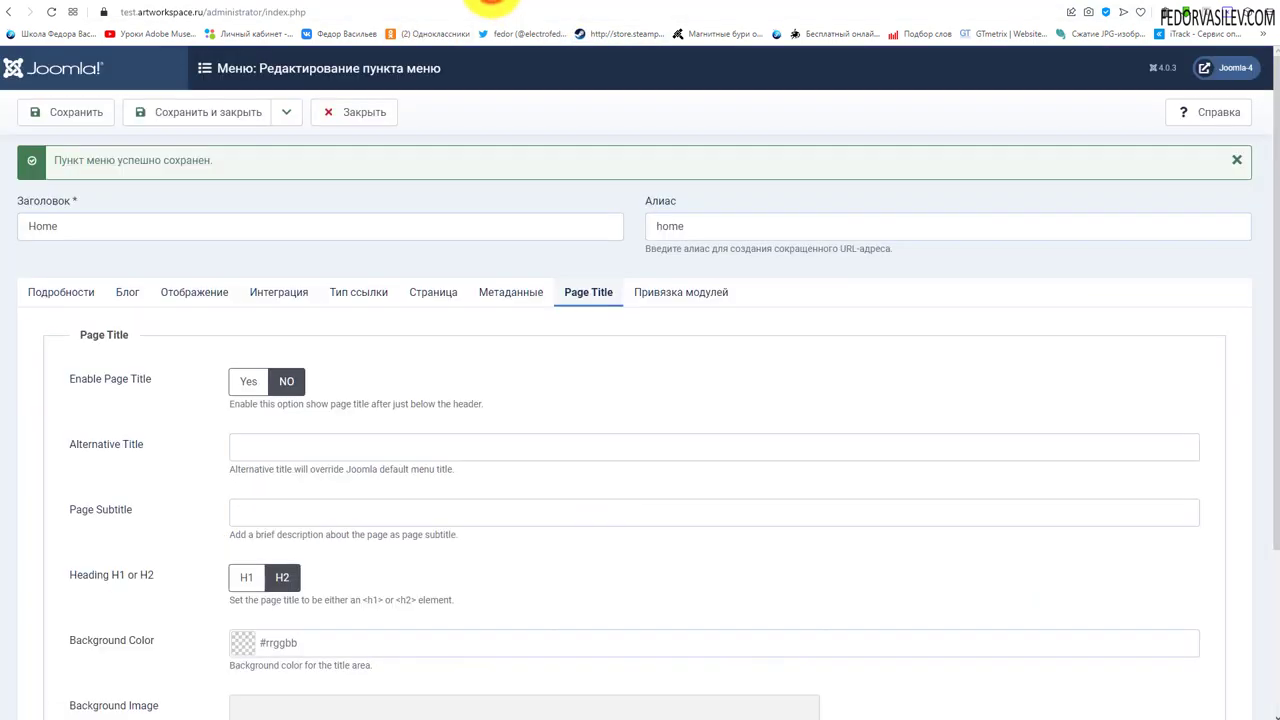
pyautogui.click(592, 4)
pyautogui.scroll(2, 500, 194)
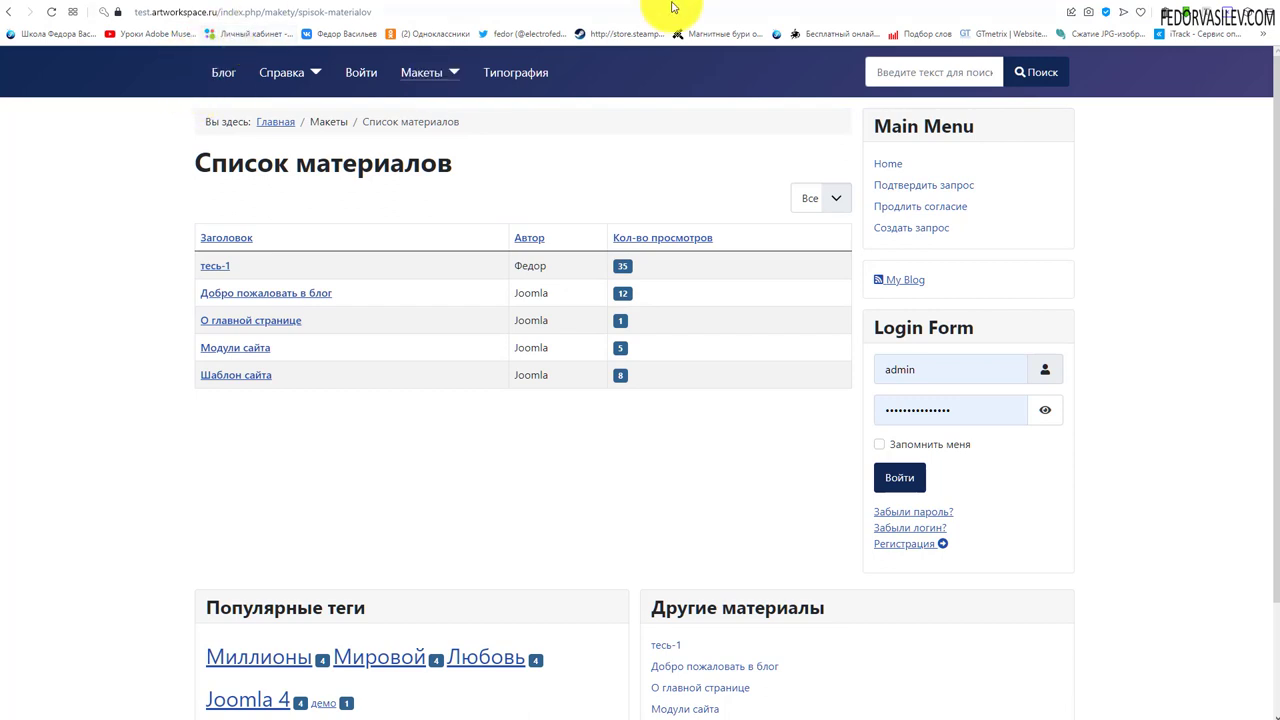
pyautogui.click(455, 74)
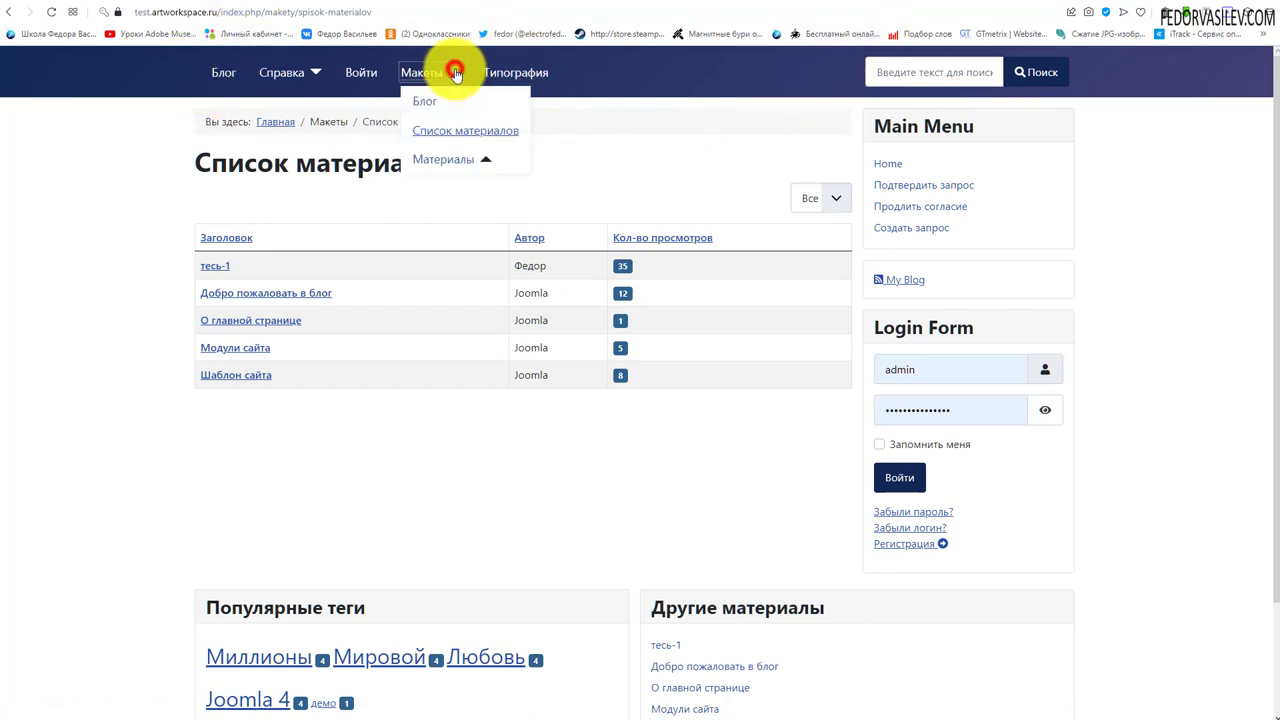
pyautogui.click(455, 74)
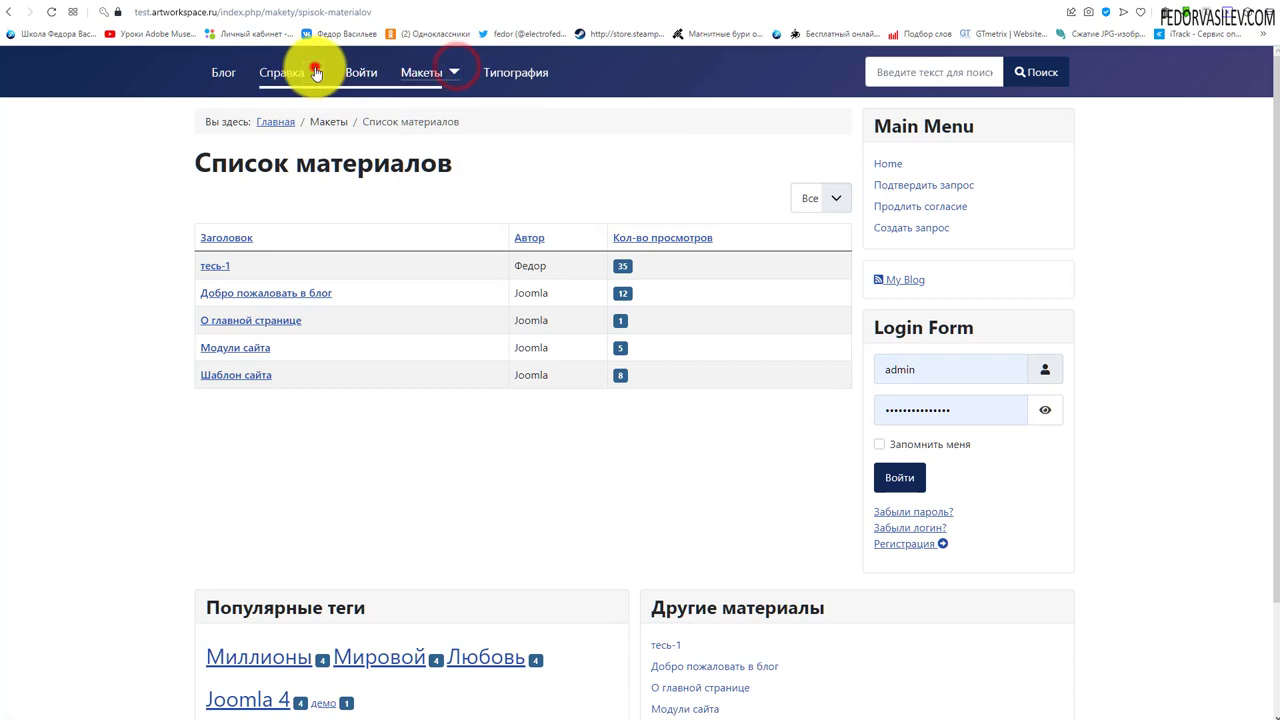
pyautogui.click(312, 72)
pyautogui.click(313, 80)
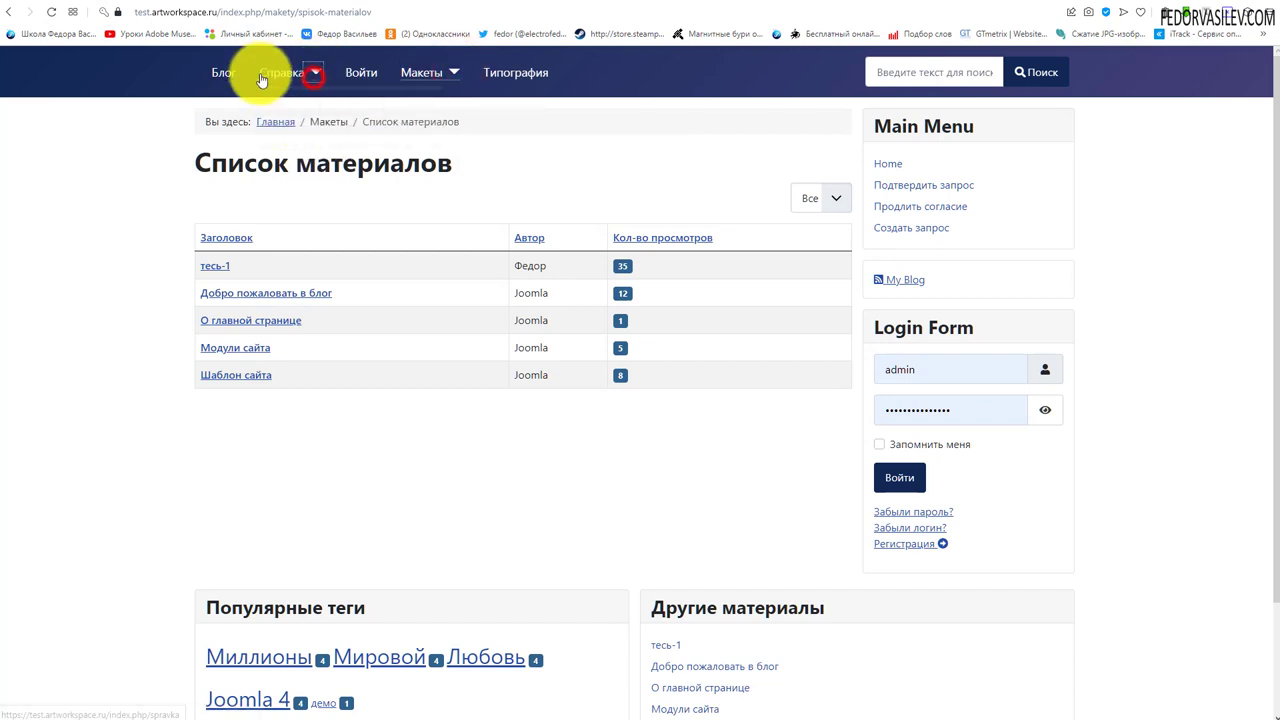
pyautogui.click(315, 70)
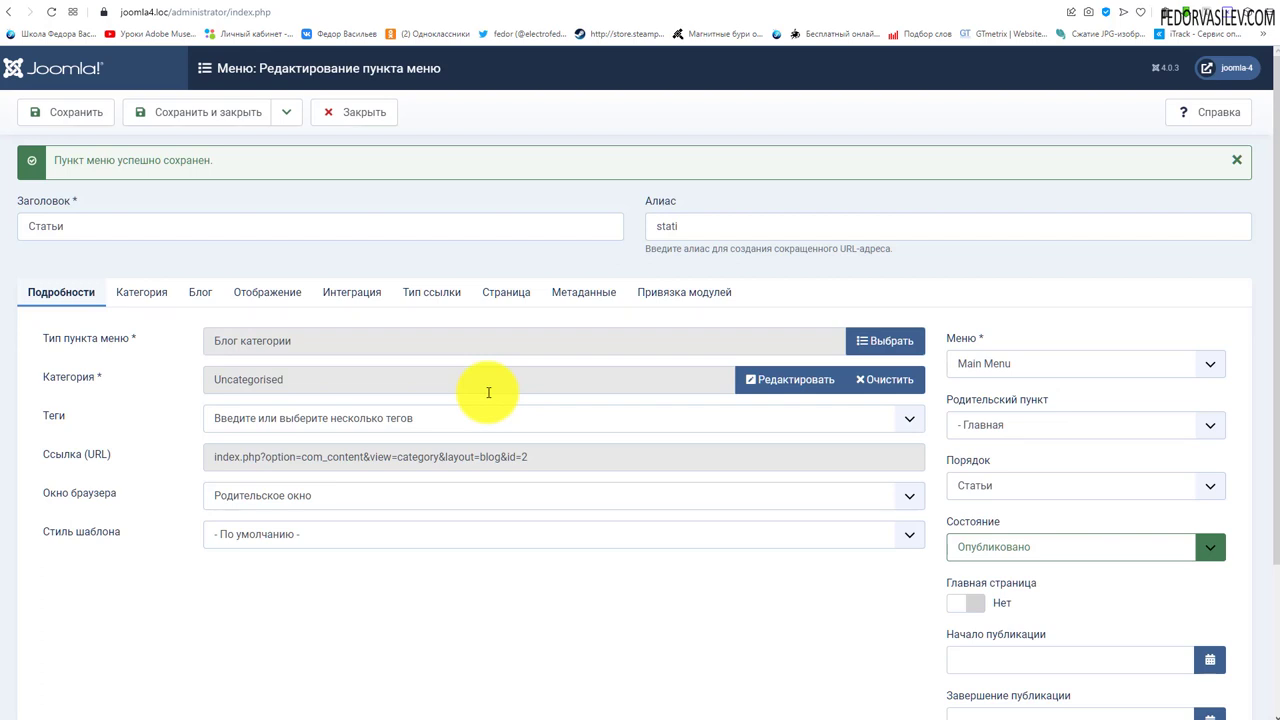
# Step: Back in the Статьи menu item's settings, set its parent item to "- Нет родителя -"
pyautogui.click(994, 427)
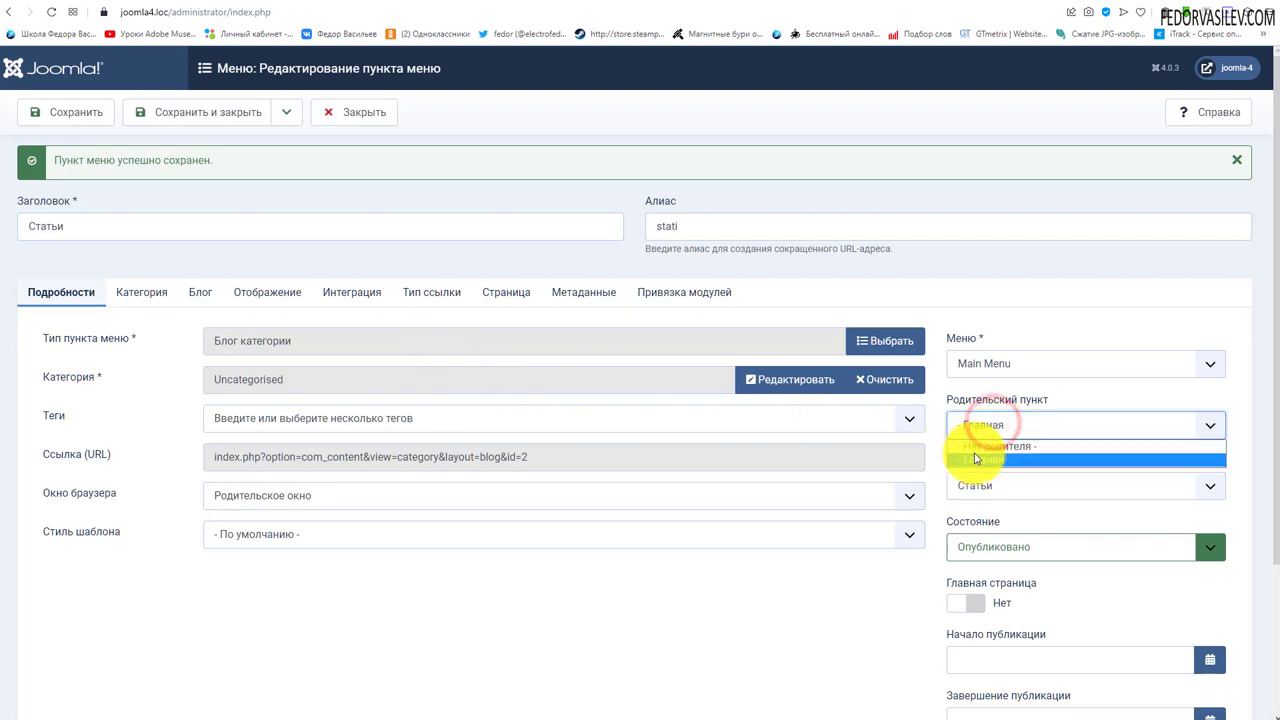
pyautogui.click(977, 447)
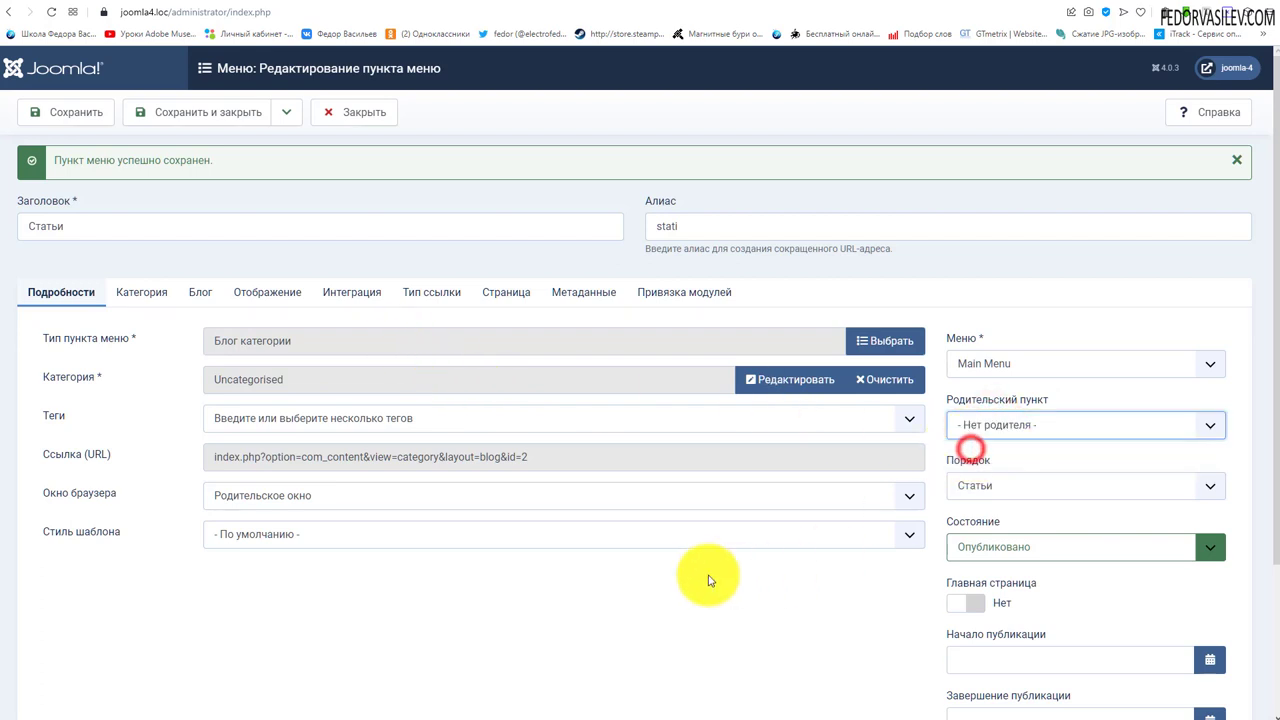
# Step: Look through the Категория settings of the menu item, including the choices for the category title
pyautogui.scroll(-2, 688, 561)
pyautogui.click(141, 94)
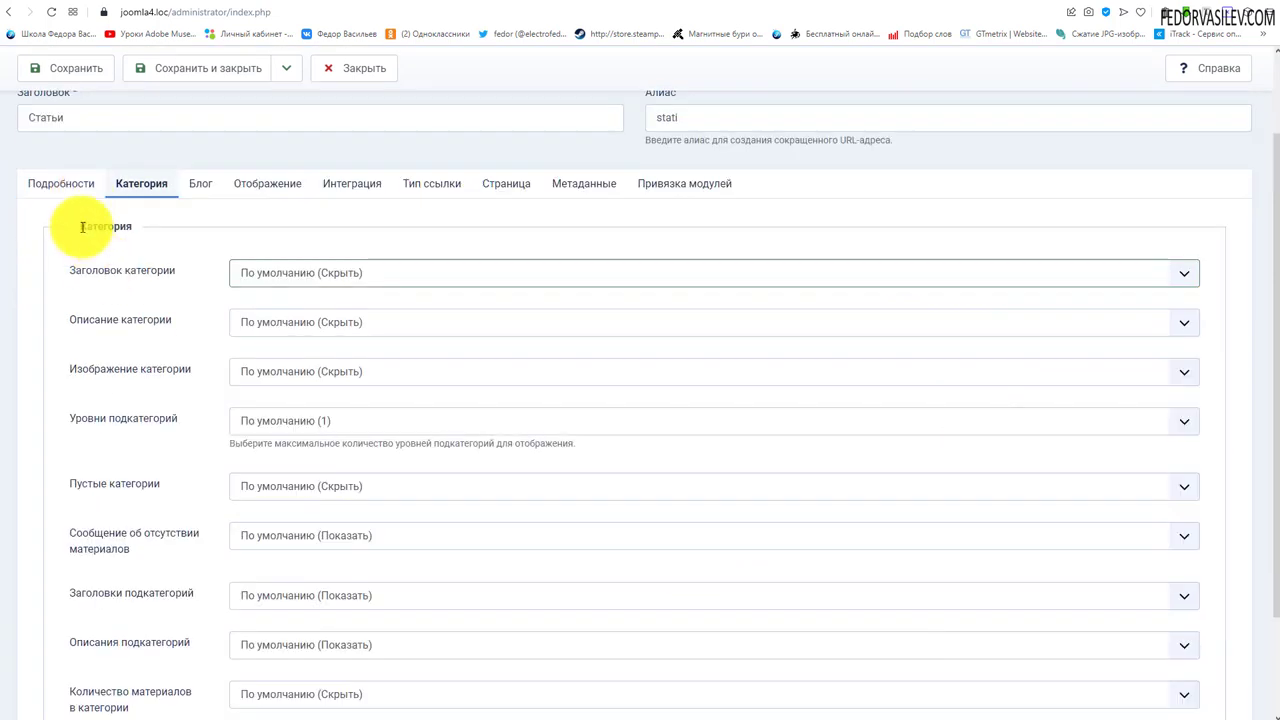
pyautogui.click(297, 276)
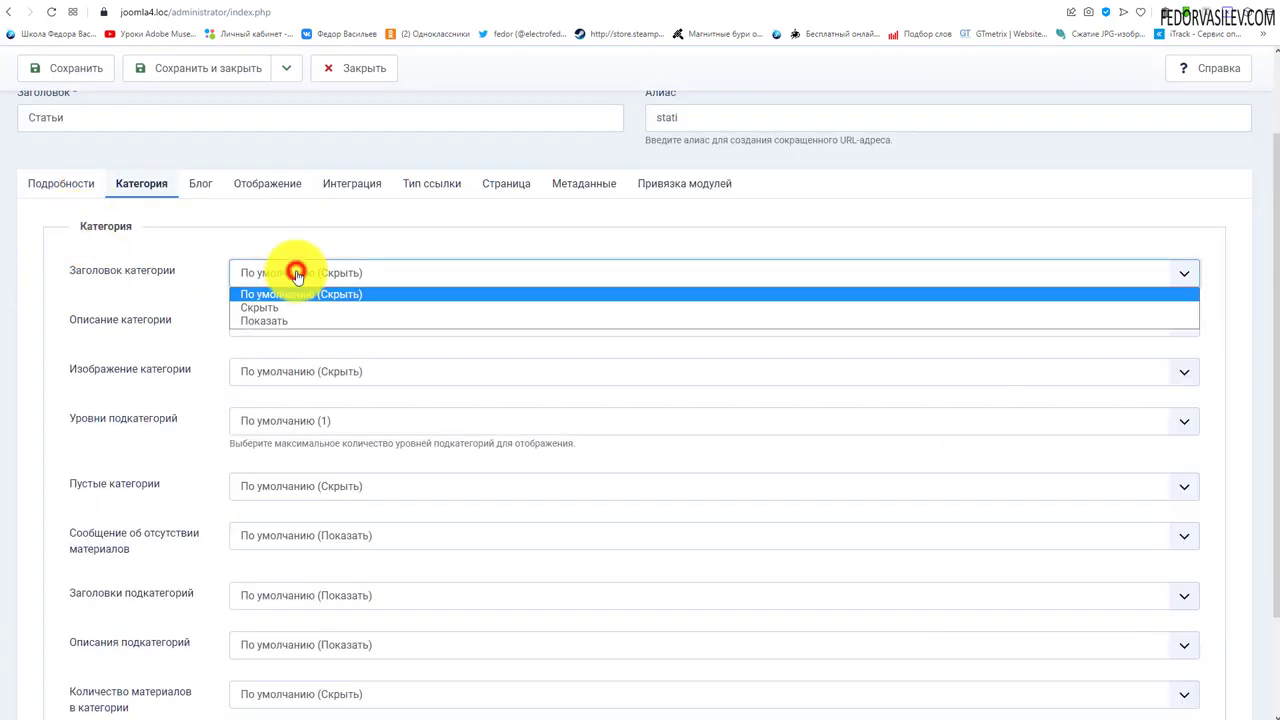
pyautogui.click(145, 287)
pyautogui.click(342, 273)
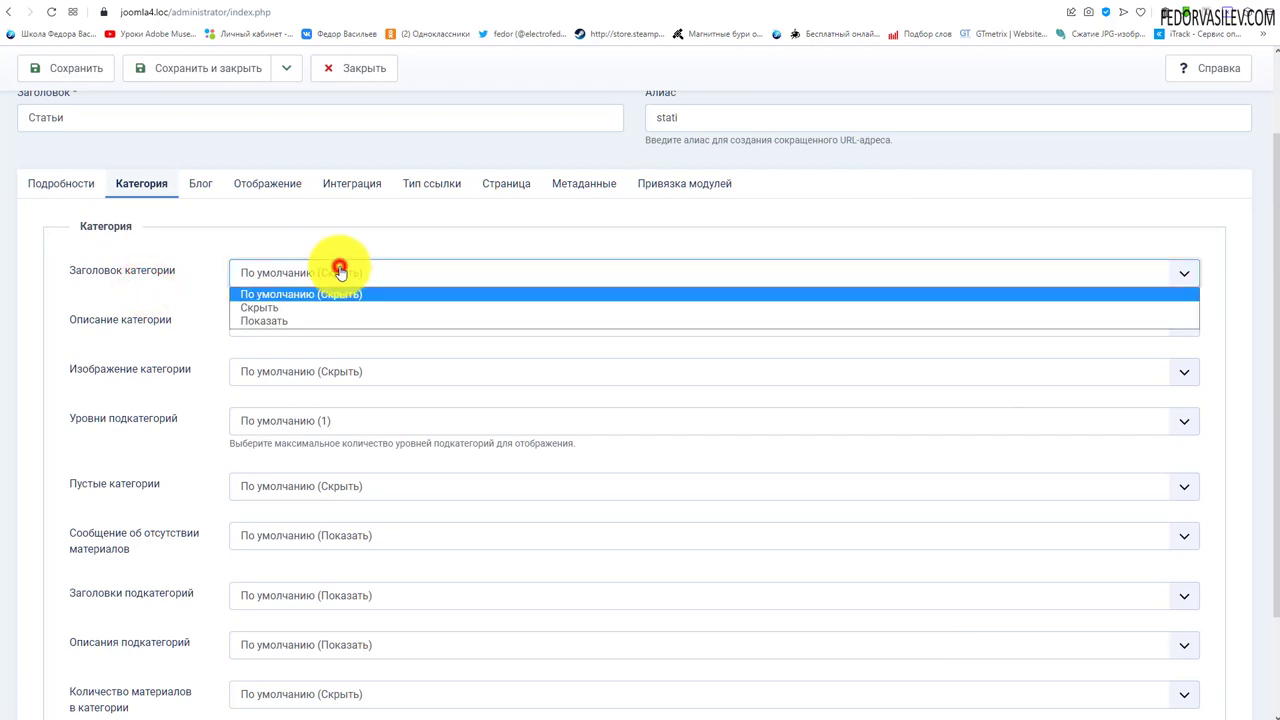
pyautogui.click(162, 279)
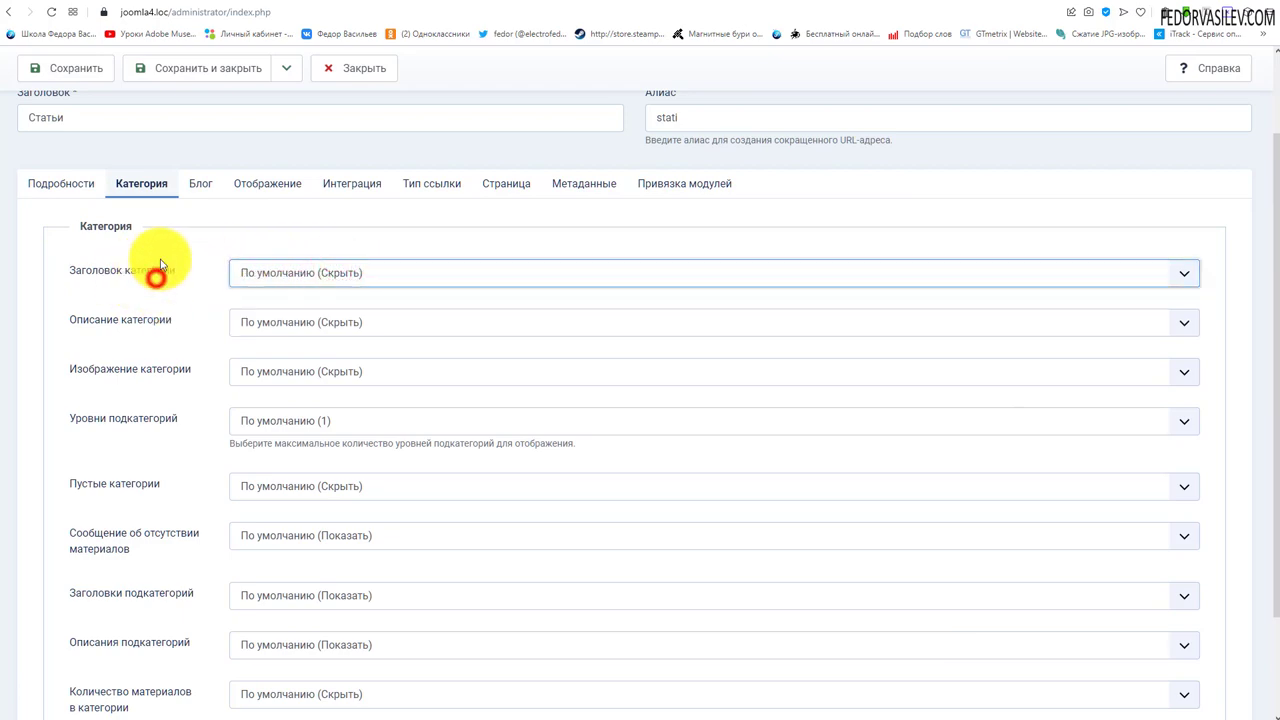
pyautogui.scroll(-2, 209, 429)
pyautogui.scroll(3, 171, 517)
# Step: Look over the Блог settings of the menu item, from article counts and columns to ordering and pagination
pyautogui.click(200, 291)
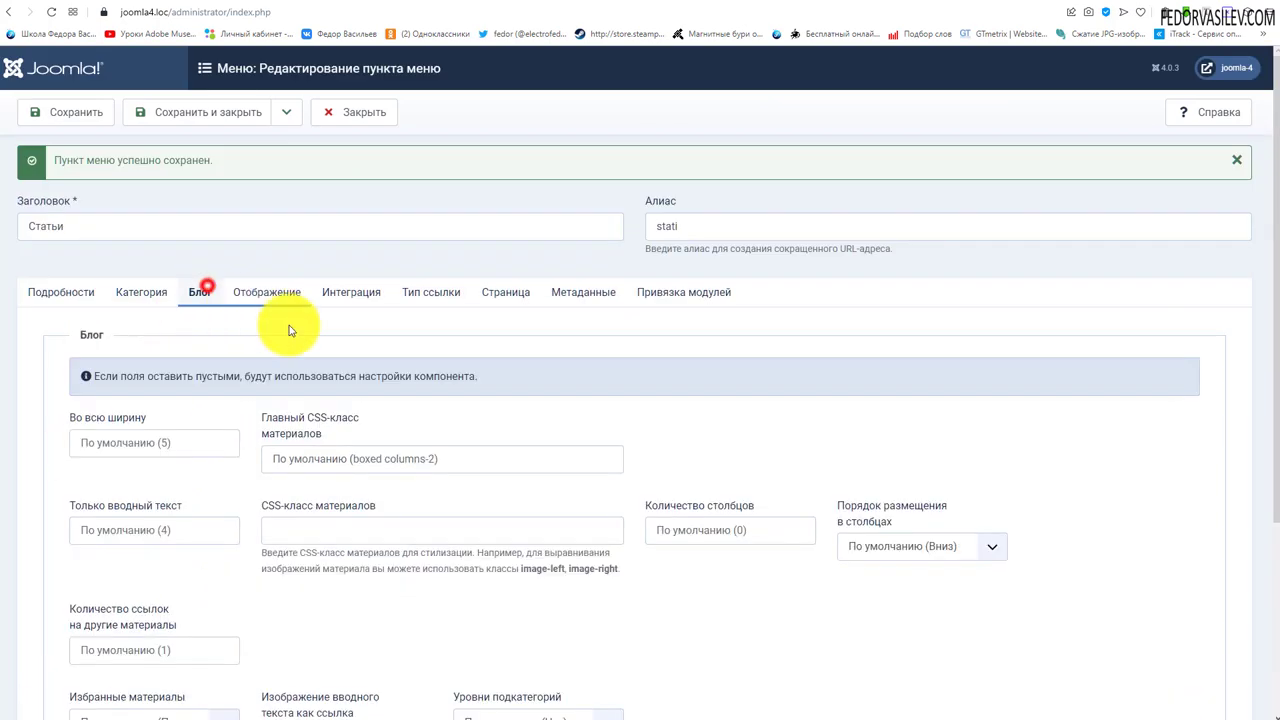
pyautogui.scroll(-2, 354, 343)
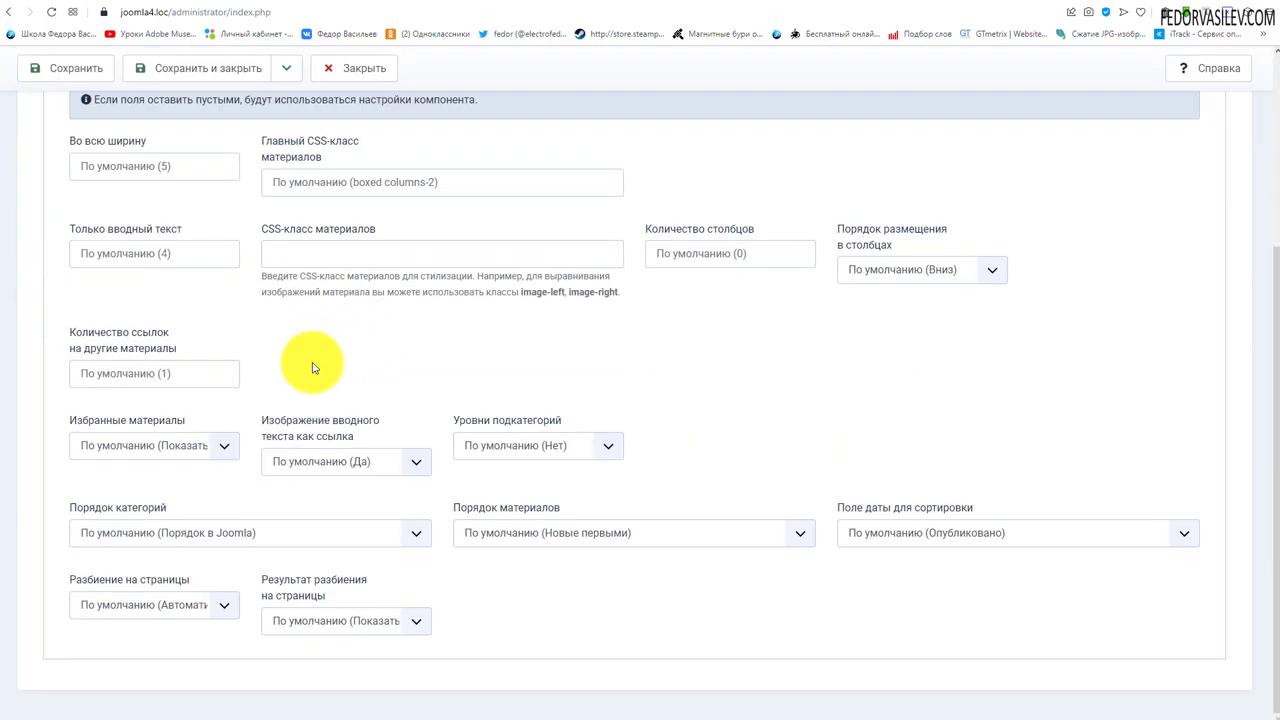
pyautogui.scroll(1, 314, 363)
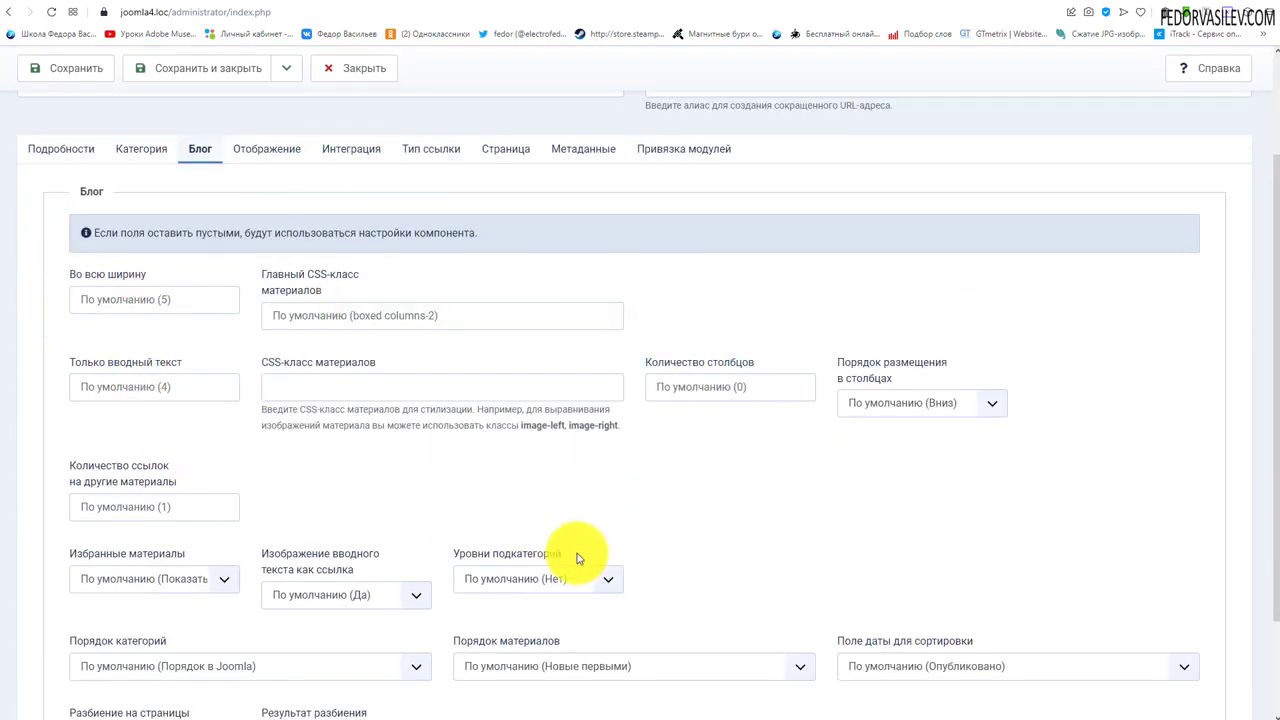
pyautogui.scroll(2, 308, 463)
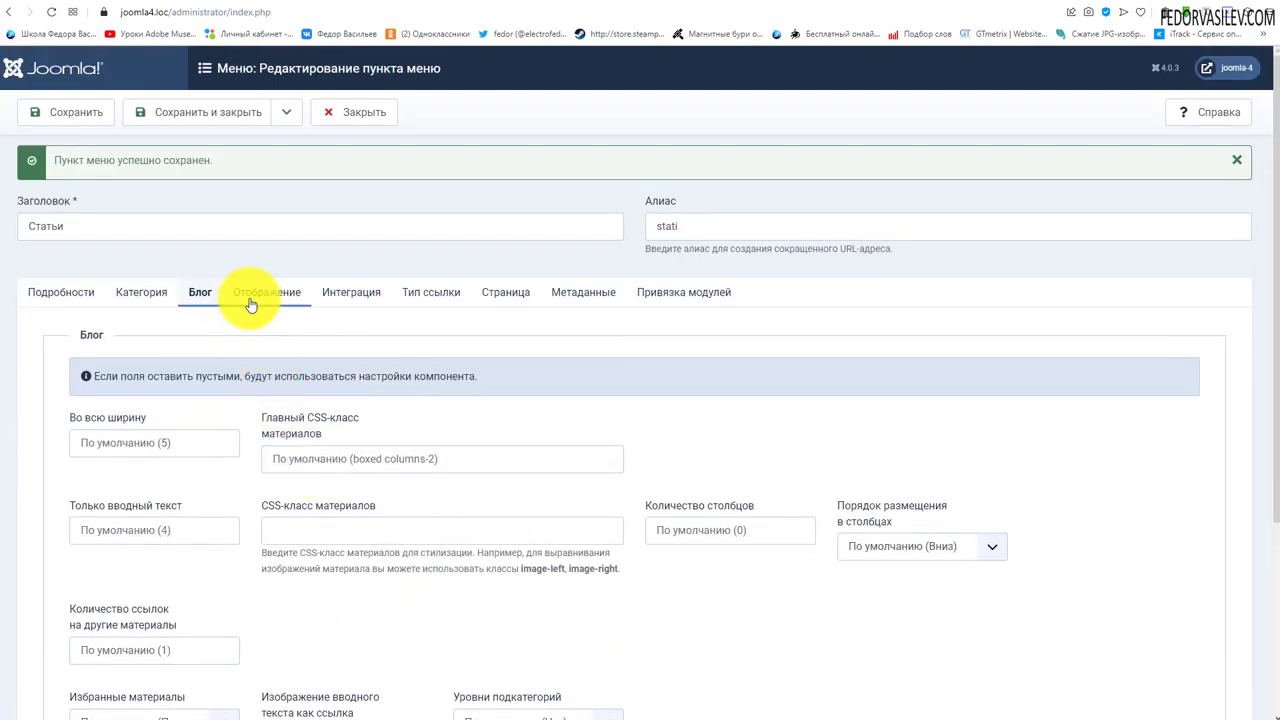
pyautogui.scroll(-3, 386, 457)
pyautogui.scroll(3, 306, 337)
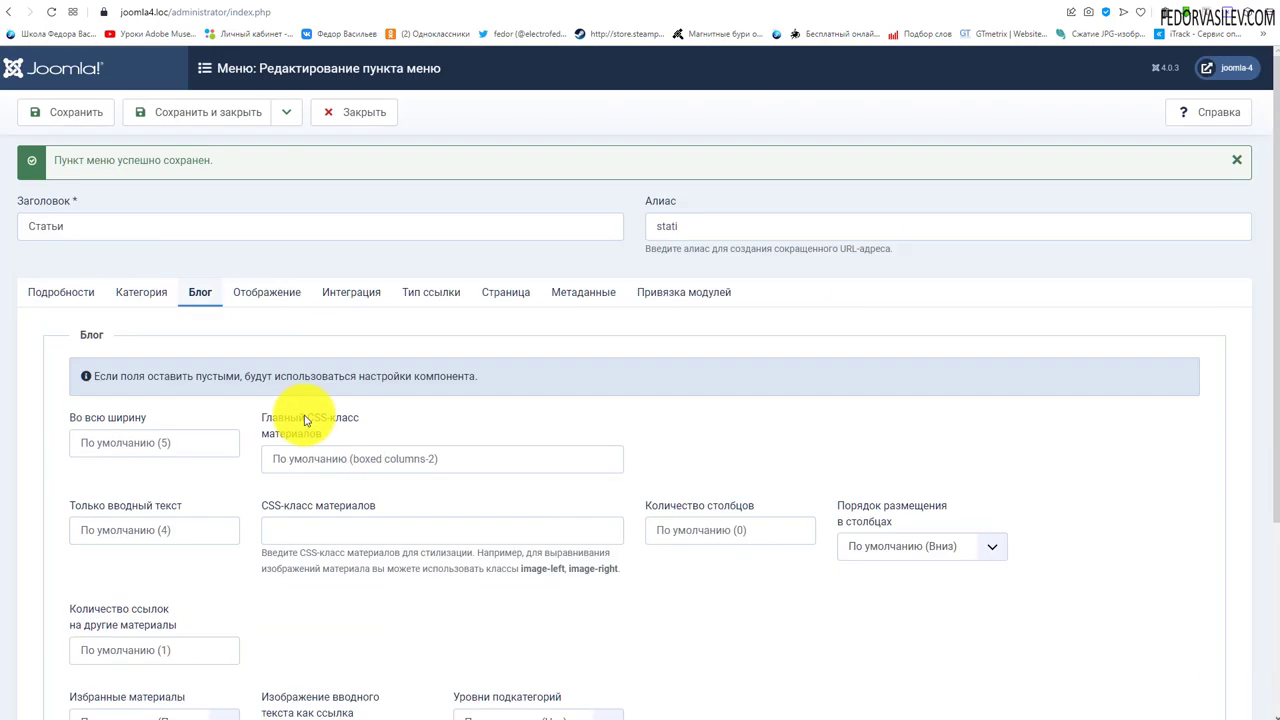
# Step: Examine the Отображение settings of the menu item, comparing them with the Категория settings and the menu item's title
pyautogui.click(267, 291)
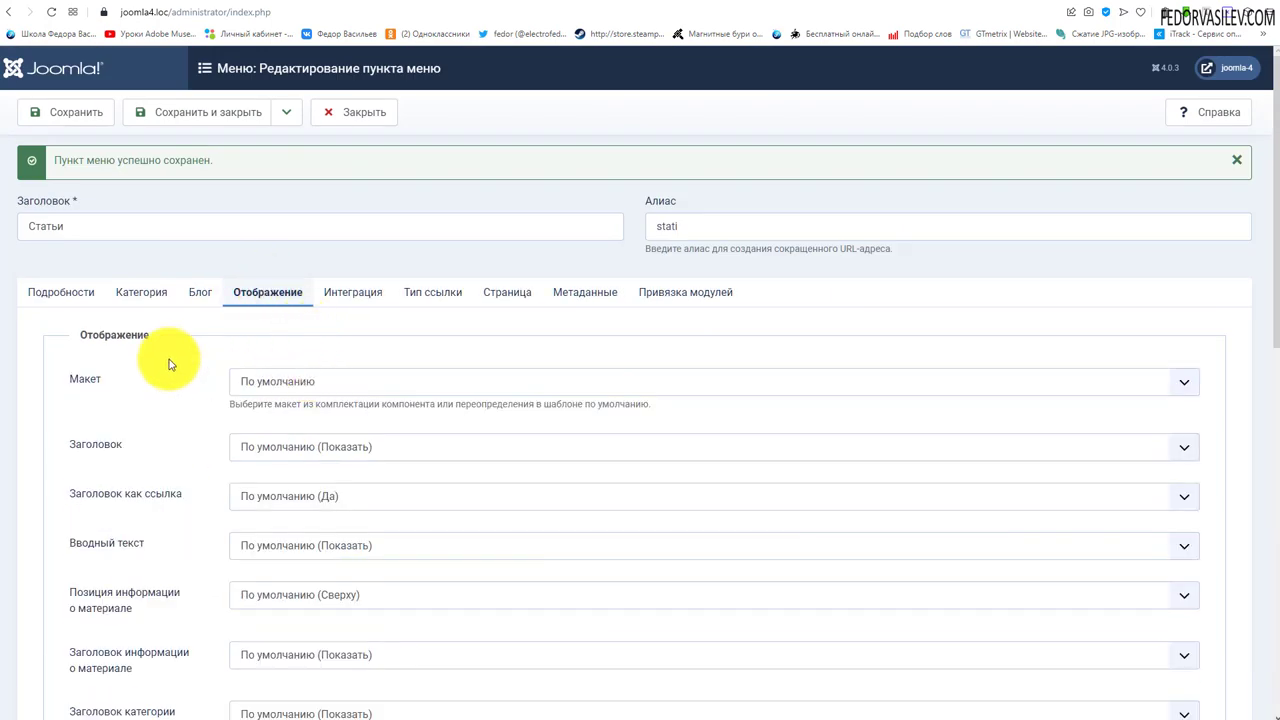
pyautogui.click(141, 291)
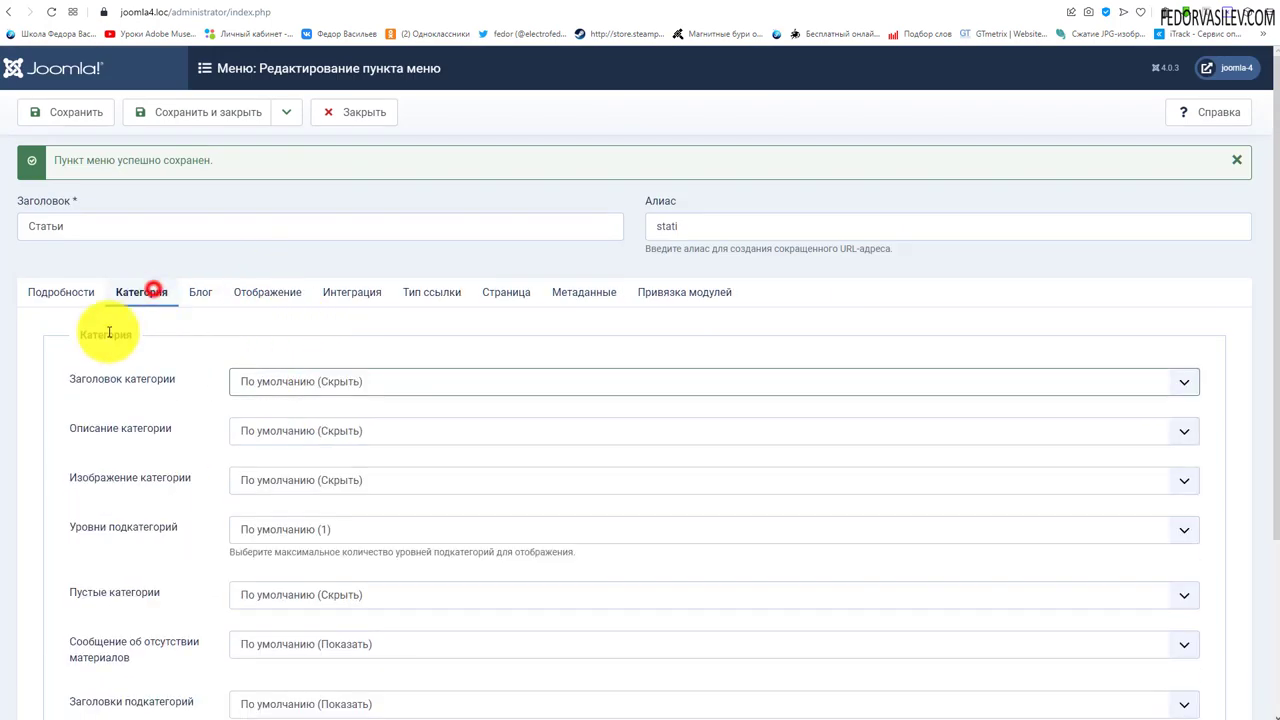
pyautogui.click(272, 292)
pyautogui.scroll(-4, 190, 340)
pyautogui.scroll(3, 240, 380)
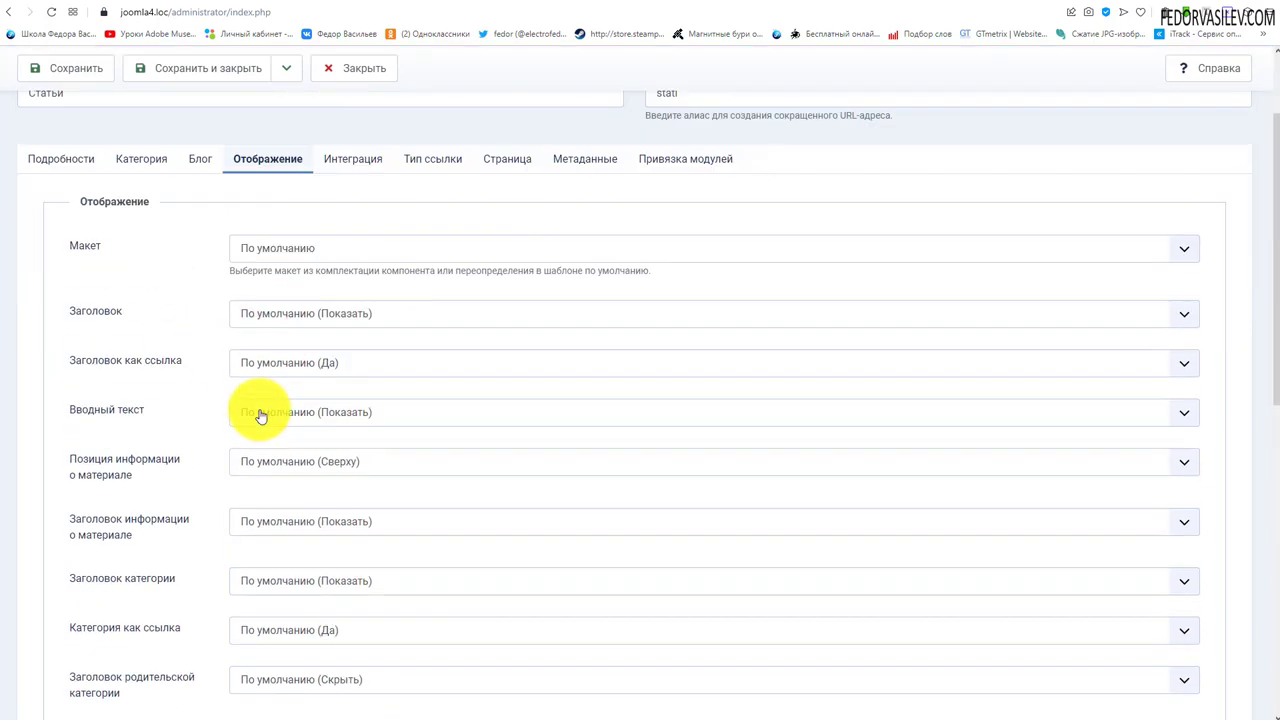
pyautogui.scroll(2, 257, 418)
pyautogui.click(90, 226)
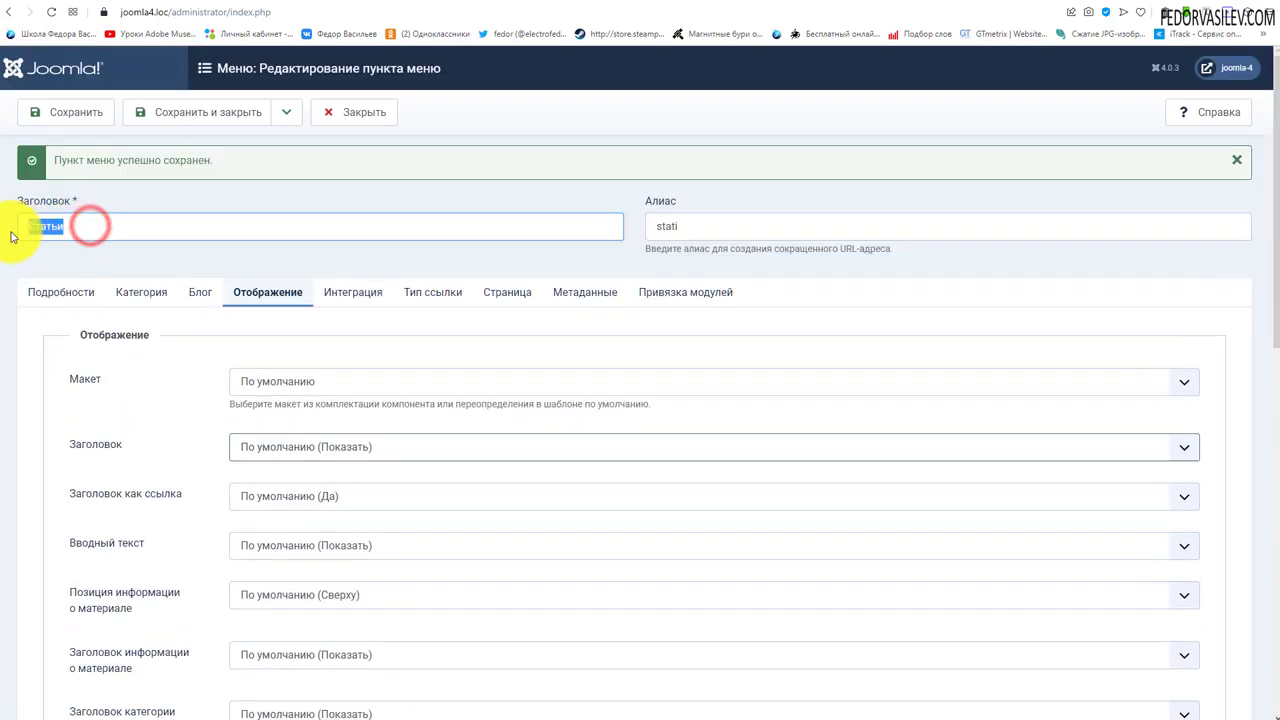
# Step: Look over the menu item's Интеграция, Тип ссылки, Страница, Метаданные and Привязка модулей settings
pyautogui.click(355, 295)
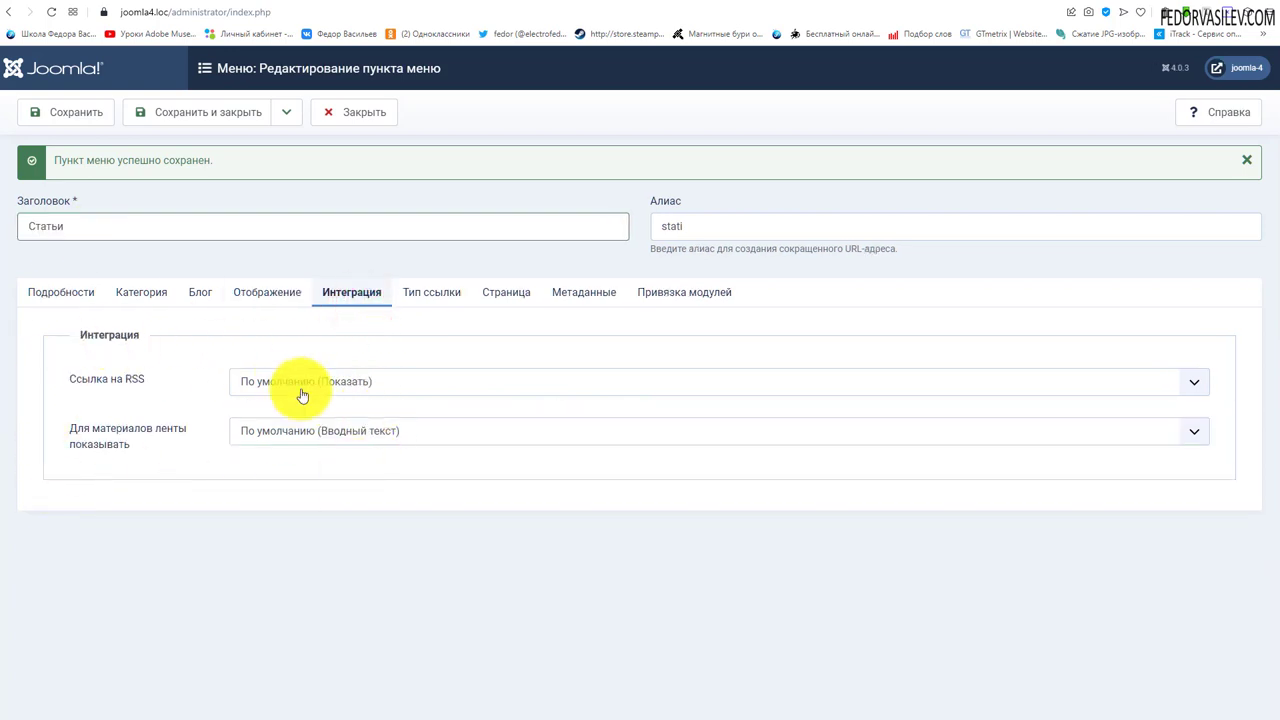
pyautogui.click(411, 287)
pyautogui.scroll(-1, 266, 423)
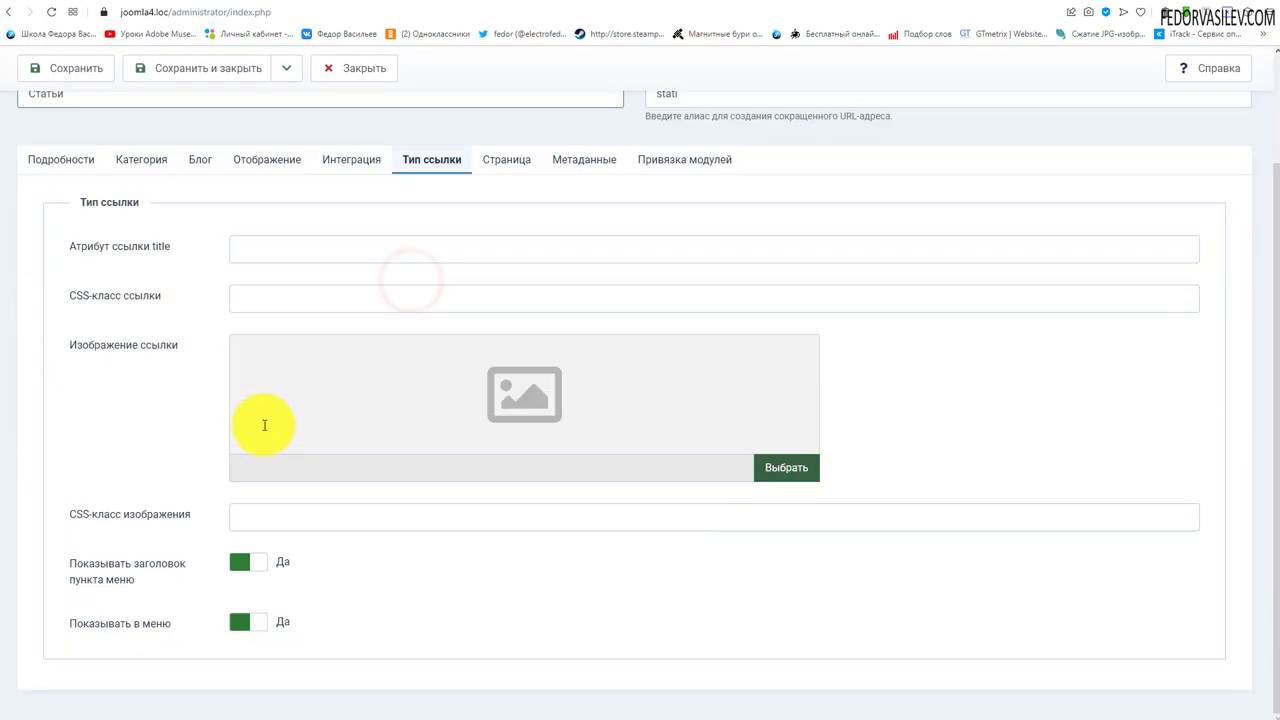
pyautogui.scroll(1, 390, 600)
pyautogui.click(502, 294)
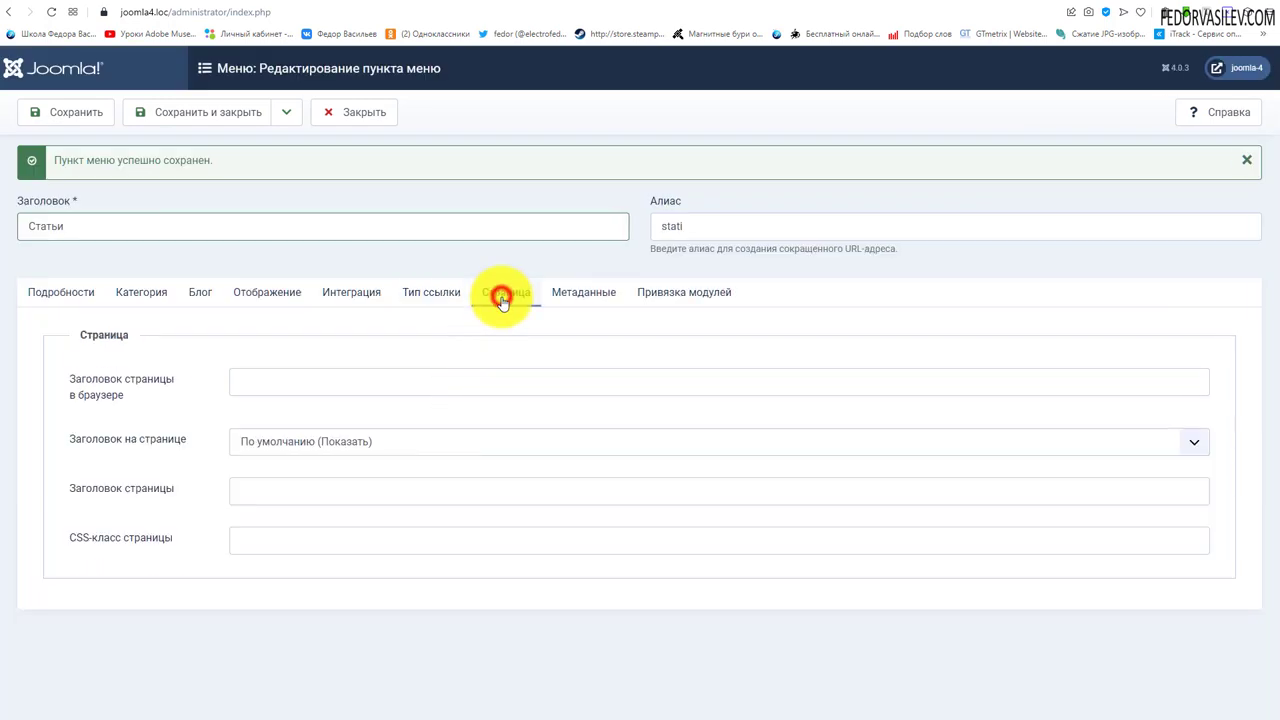
pyautogui.click(568, 288)
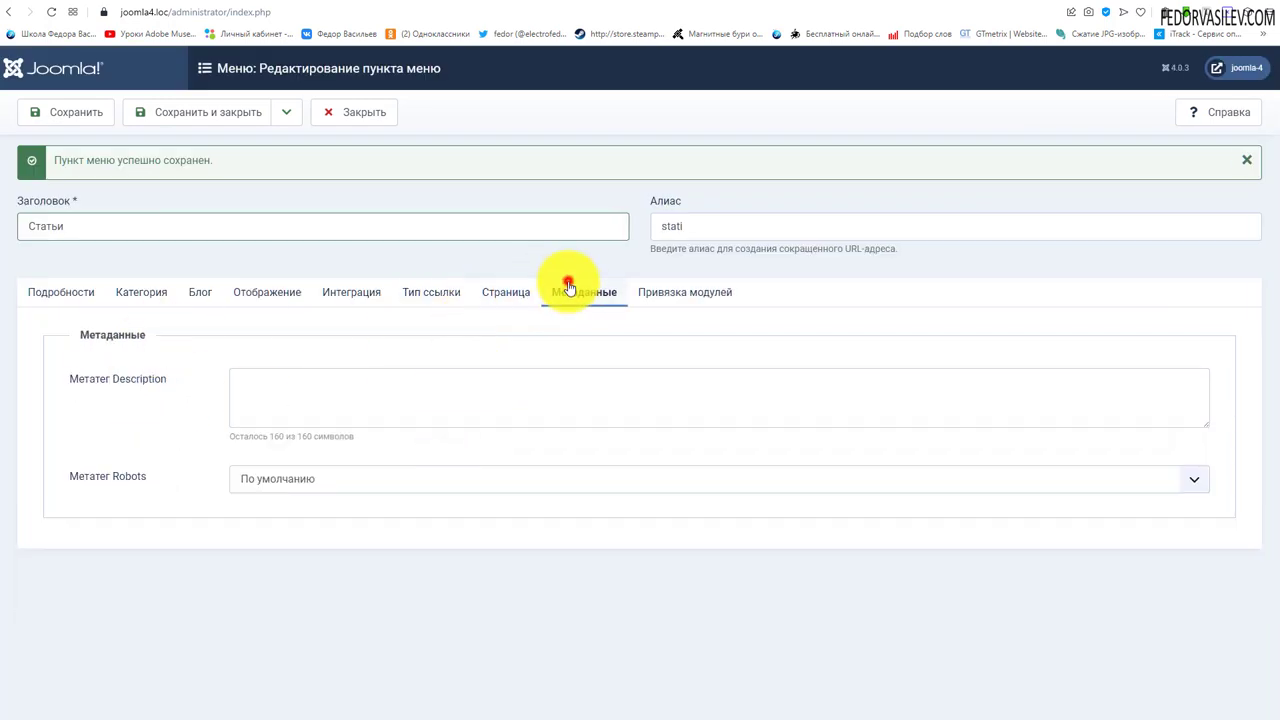
pyautogui.click(694, 292)
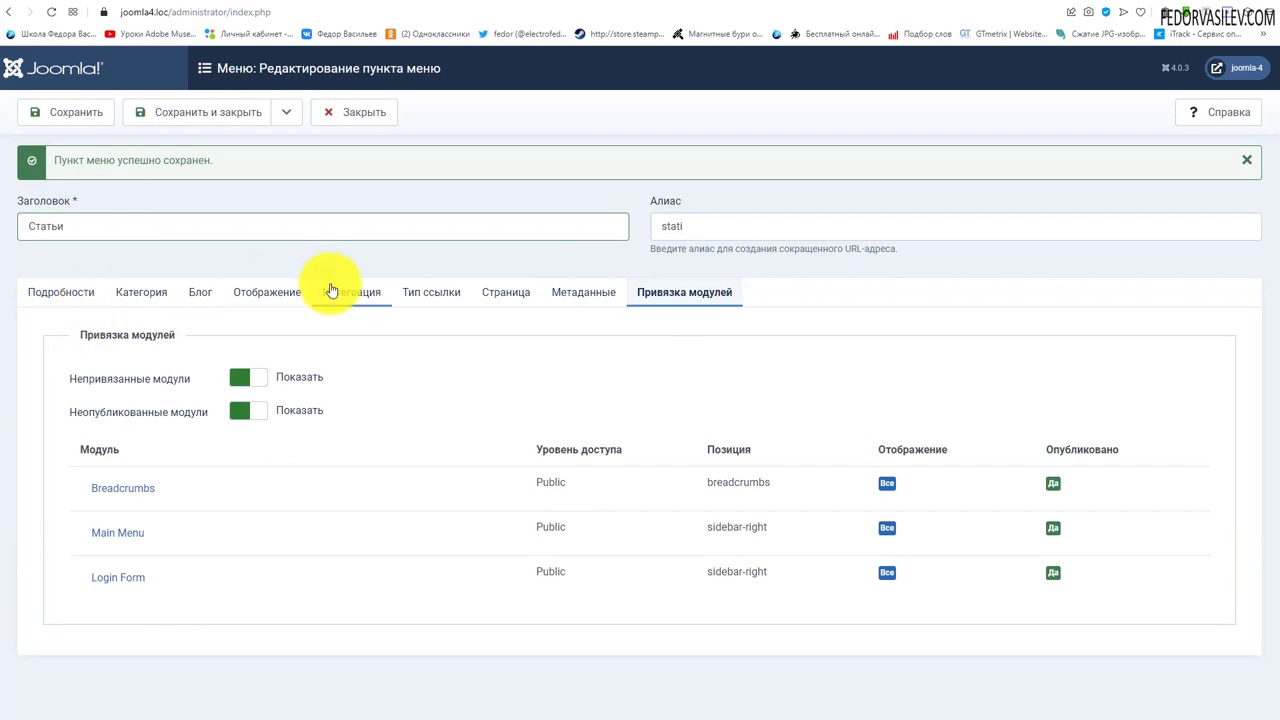
# Step: Review the Подробности settings of the Статьи menu item once more and close it
pyautogui.click(58, 291)
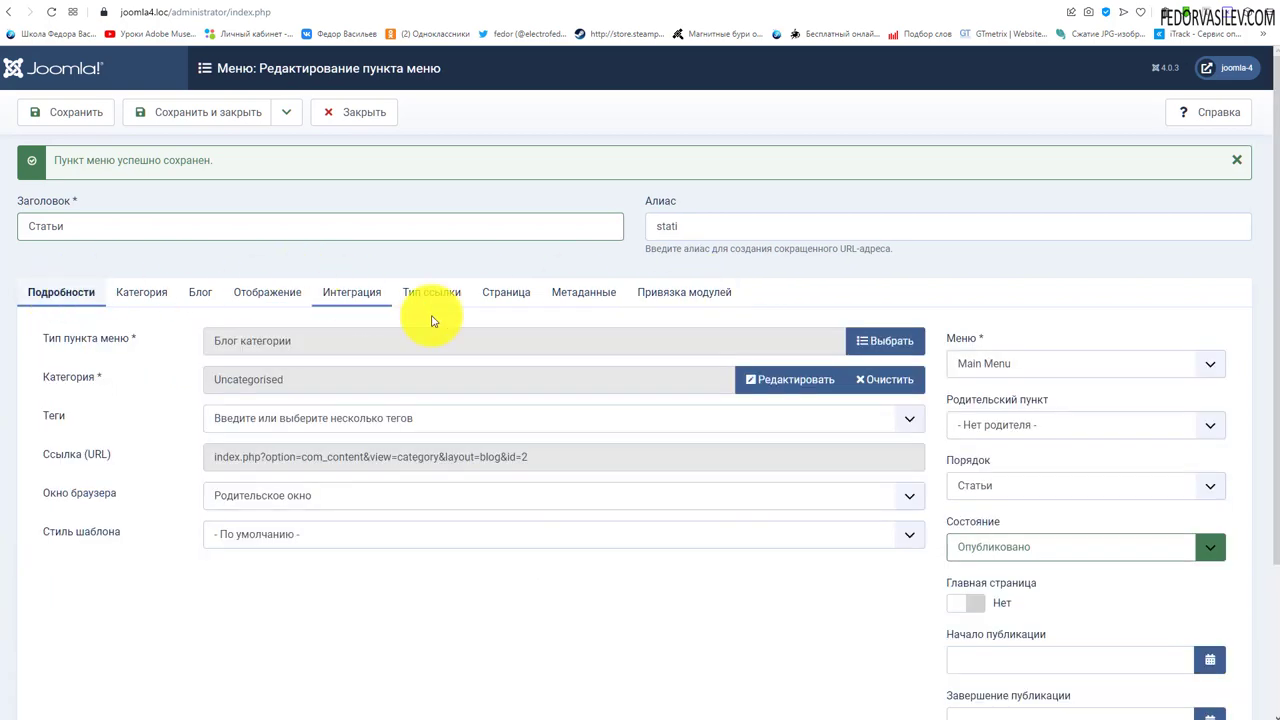
pyautogui.scroll(-3, 429, 320)
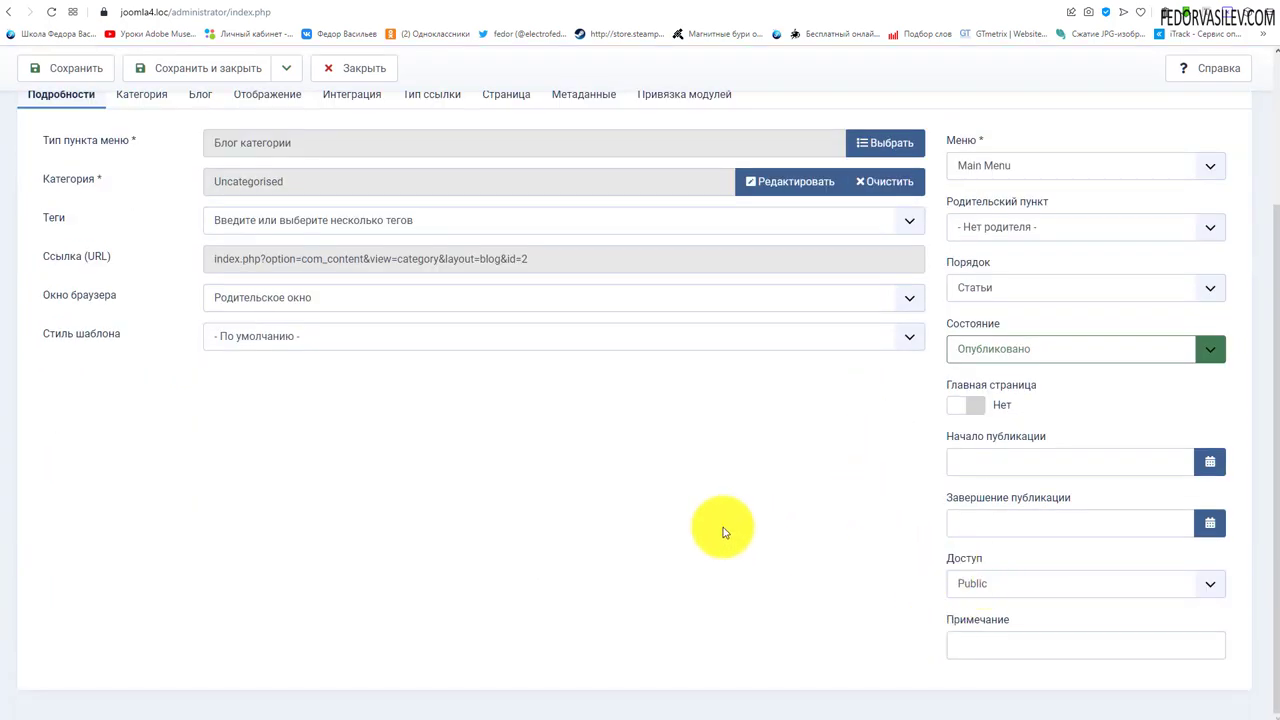
pyautogui.scroll(3, 606, 530)
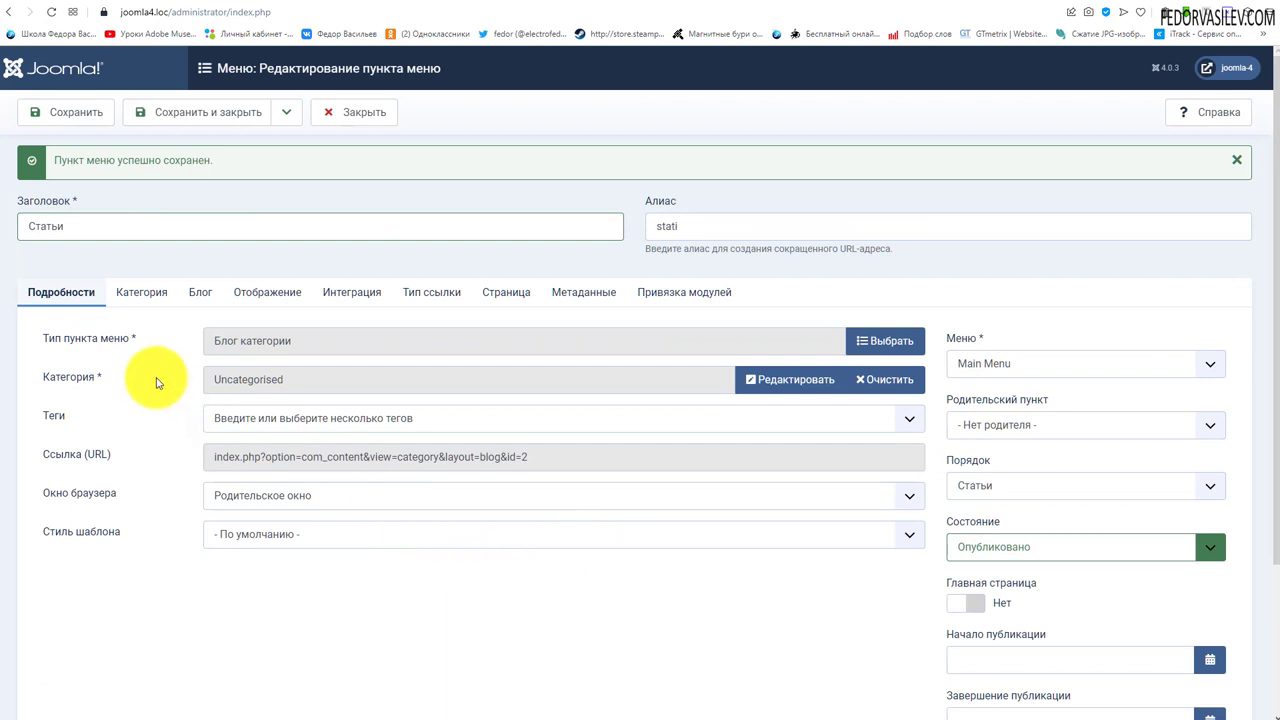
pyautogui.click(343, 112)
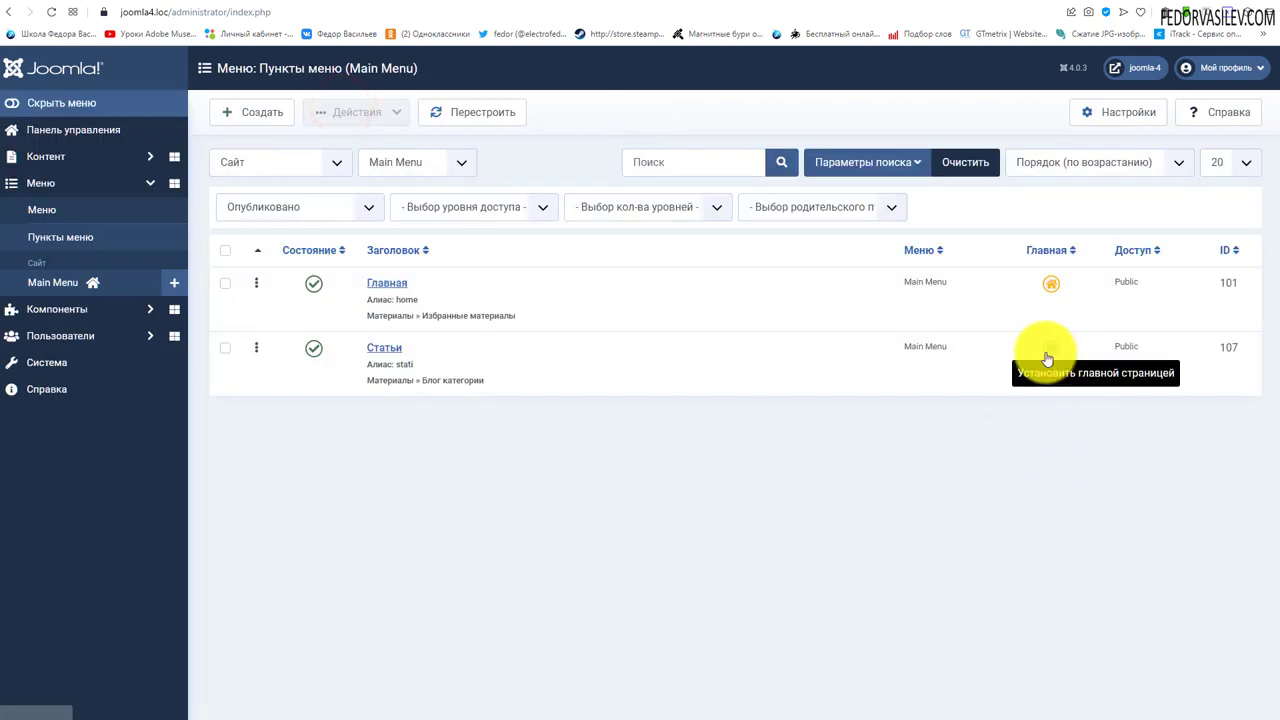
# Step: Make Статьи the site's home page in Main Menu and check the Главная страница setting inside its menu item
pyautogui.click(404, 346)
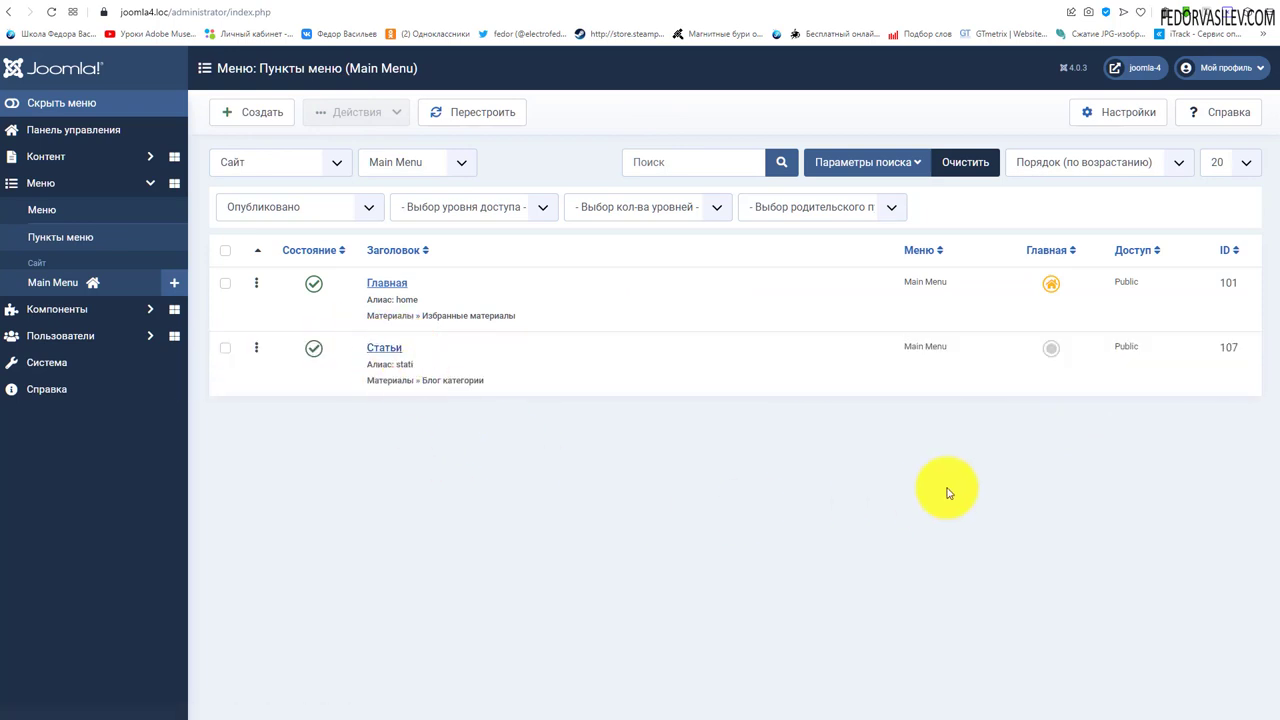
pyautogui.click(1051, 349)
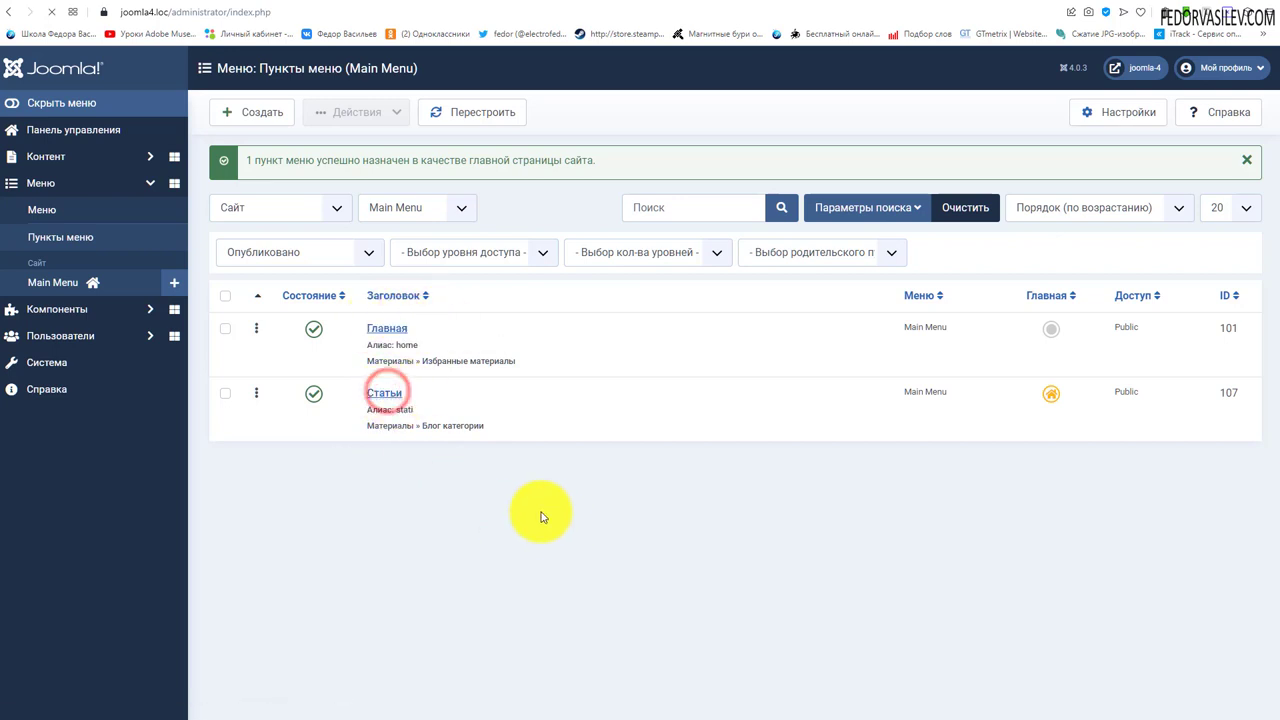
pyautogui.scroll(-1, 896, 578)
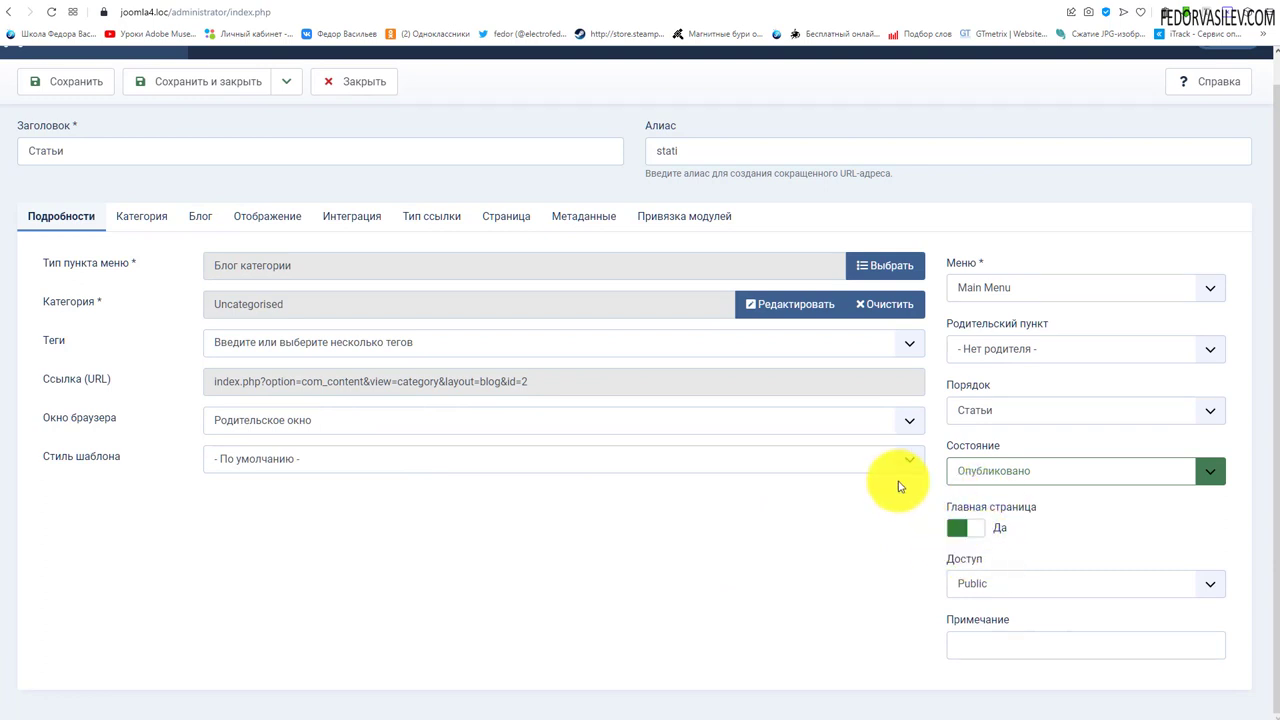
pyautogui.click(355, 81)
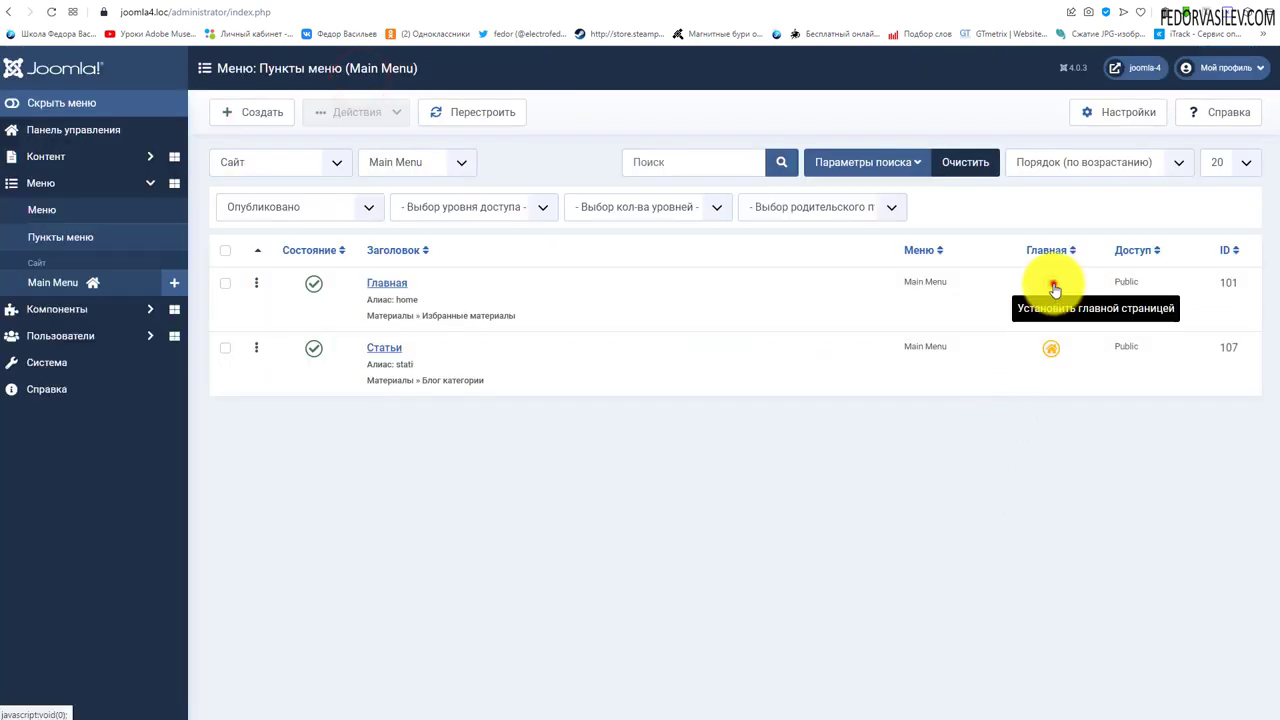
# Step: Make Главная the site's home page again and start a new Main Menu item of the Материалы type Категории
pyautogui.click(1051, 284)
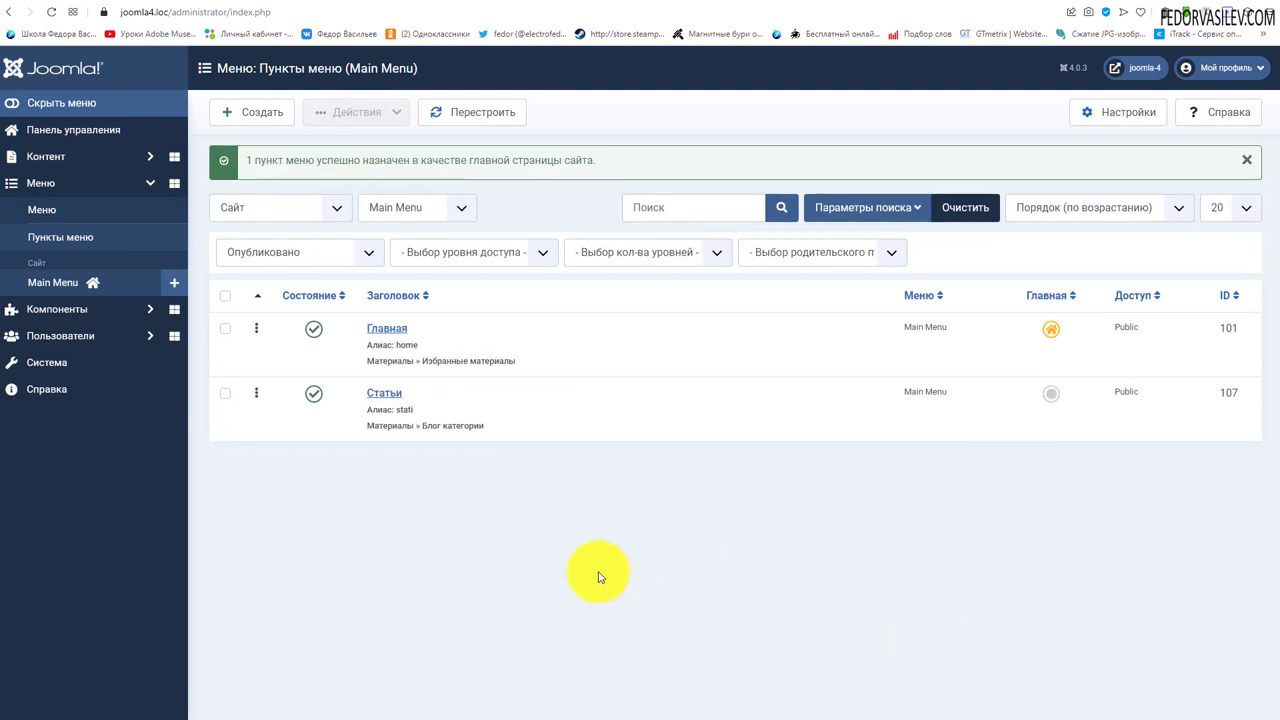
pyautogui.click(252, 112)
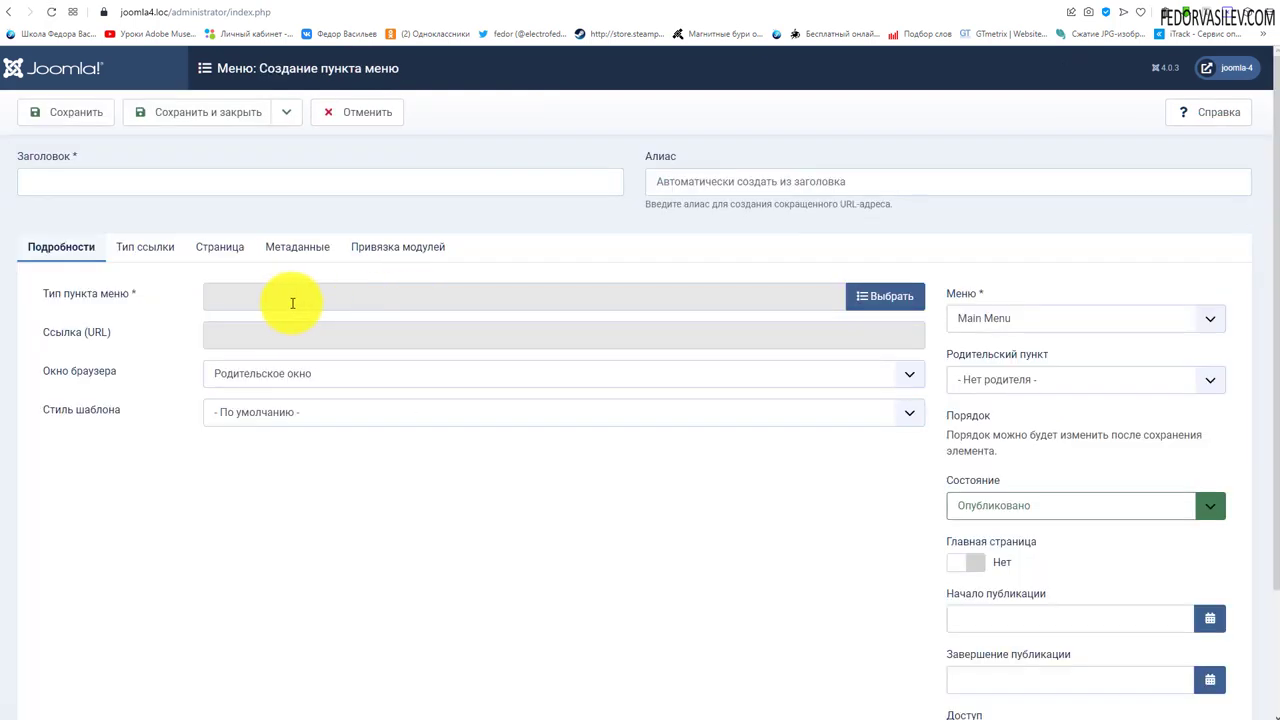
pyautogui.click(886, 294)
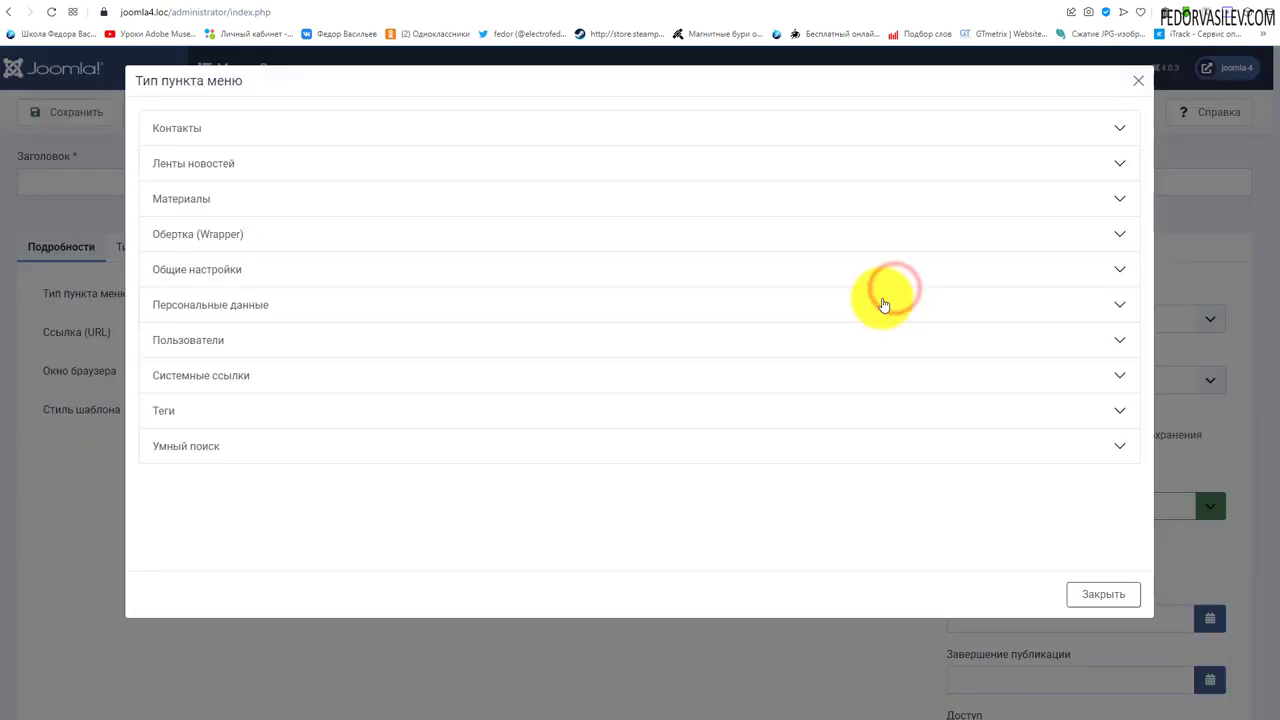
pyautogui.click(228, 196)
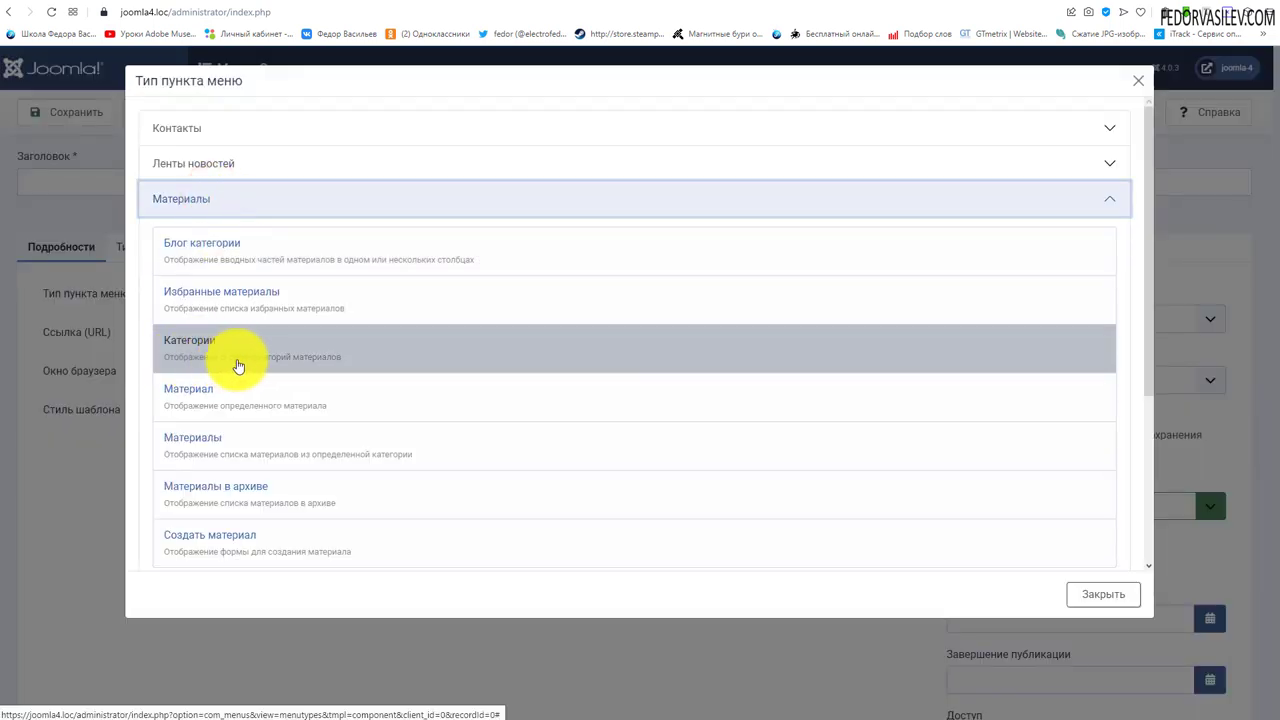
pyautogui.click(195, 344)
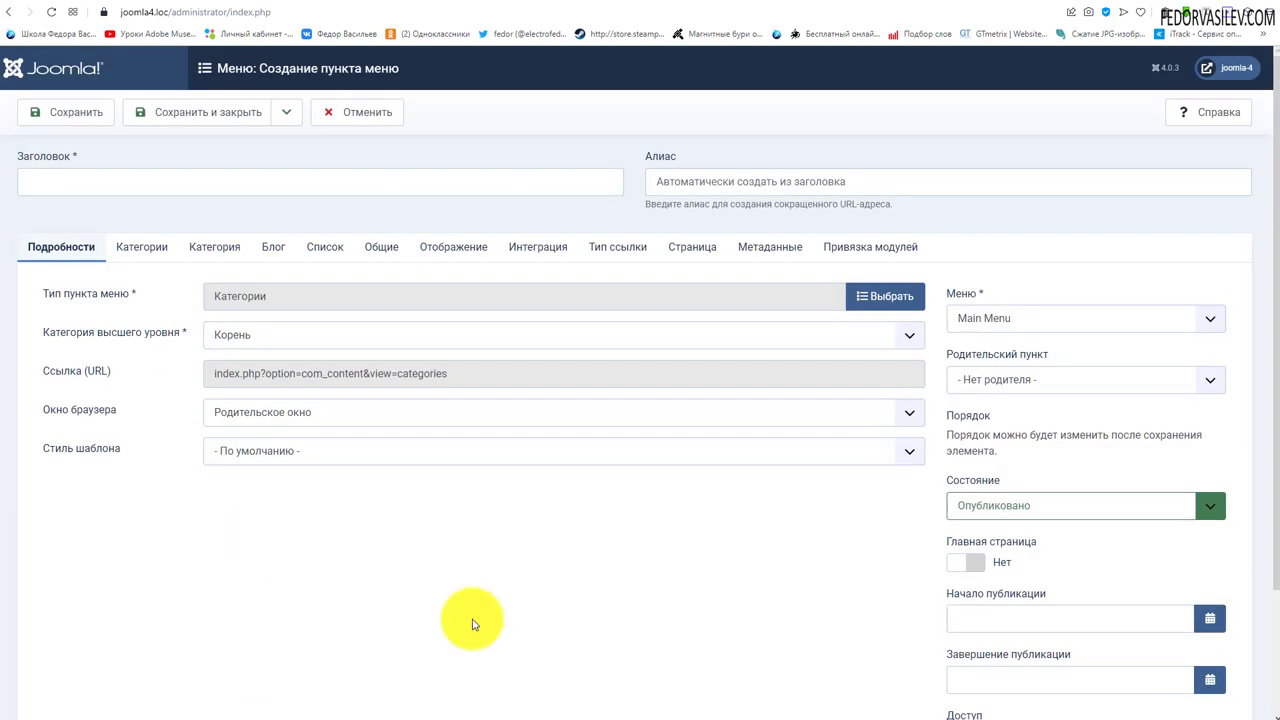
# Step: Title the new menu item Категории and save it
pyautogui.click(104, 178)
pyautogui.write('Категории')
pyautogui.moveTo(104, 178); pyautogui.dragTo(5, 190)
pyautogui.click(56, 114)
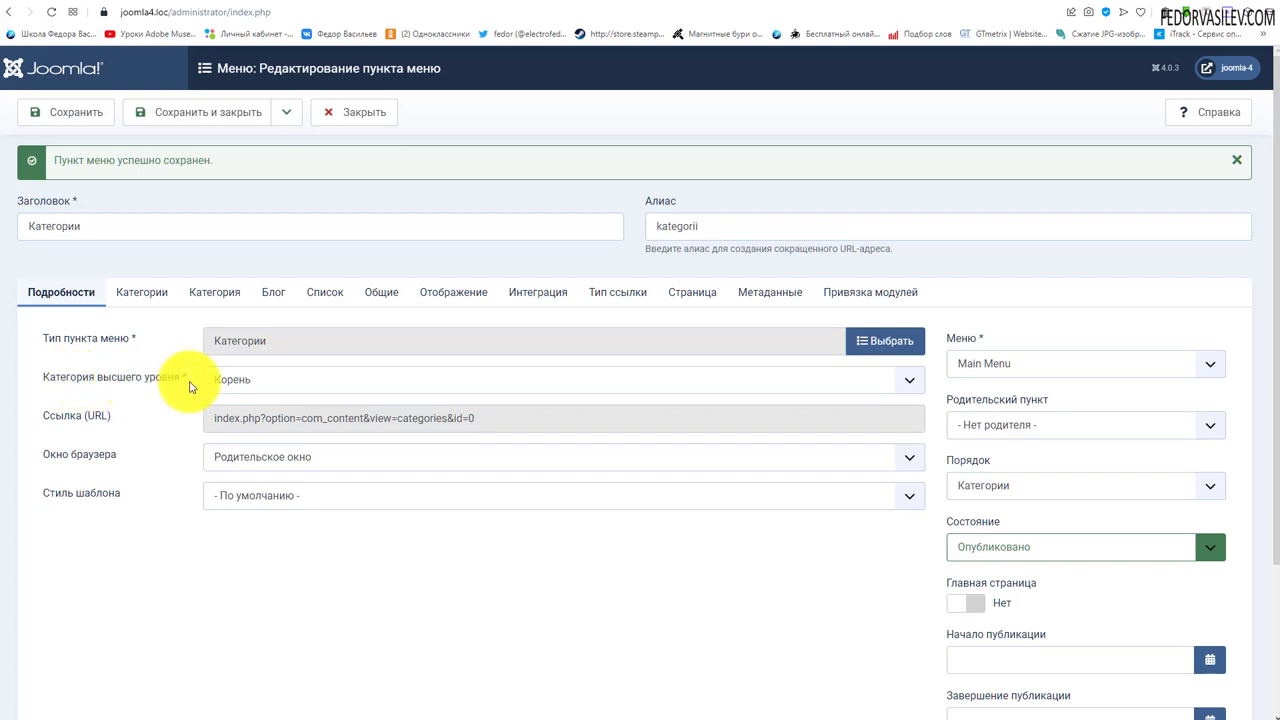
# Step: Check the Категория высшего уровня options and view the site's Категории page, Категория-1 and its article Статья-1 (2)
pyautogui.click(277, 380)
pyautogui.click(277, 380)
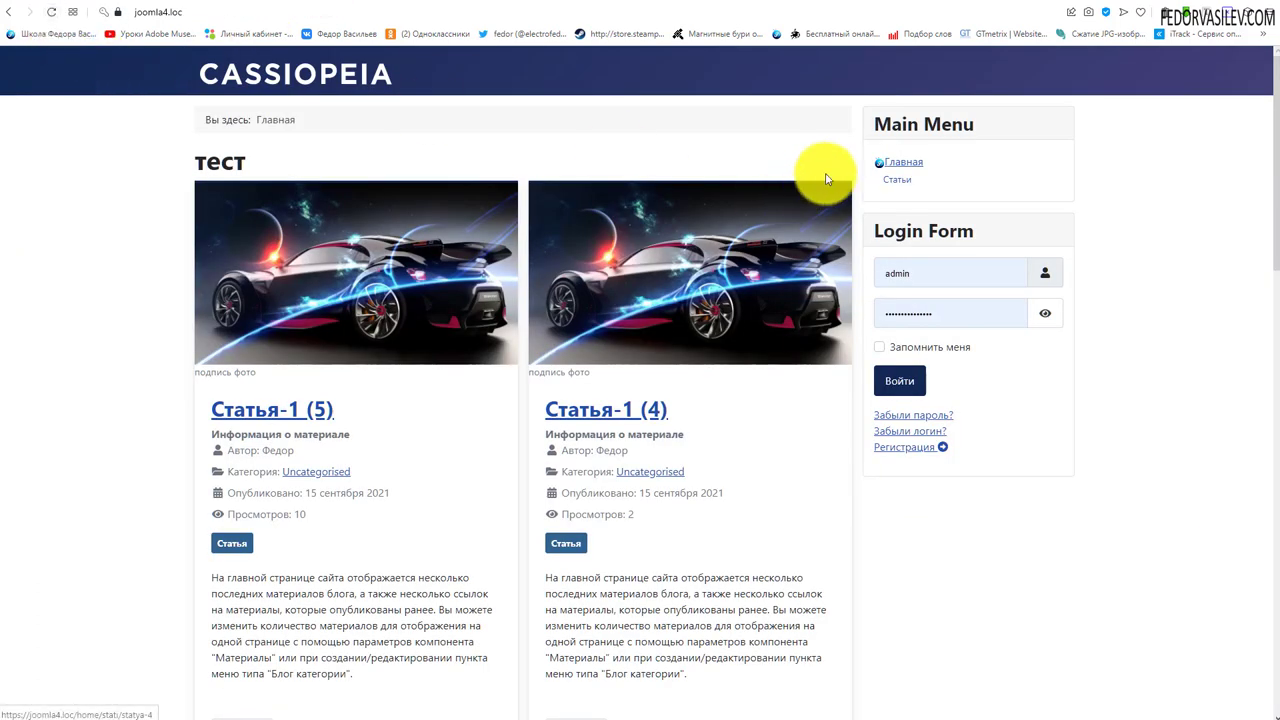
pyautogui.click(893, 161)
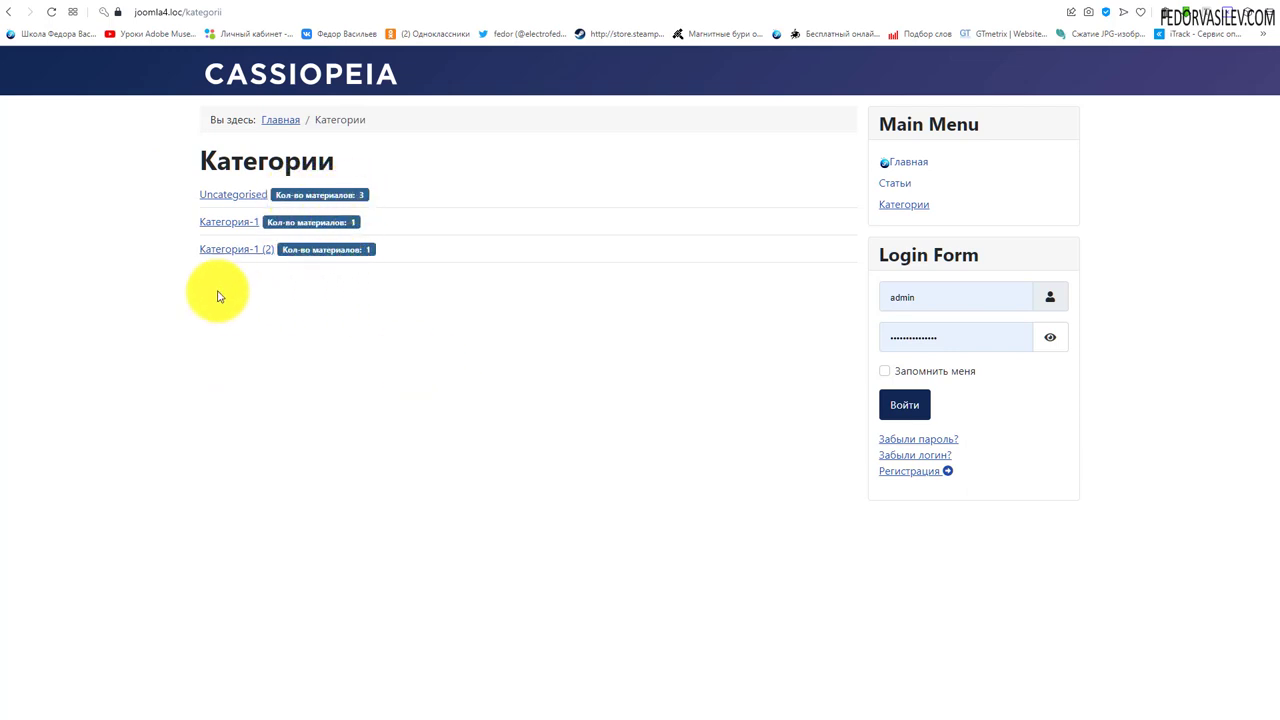
pyautogui.click(223, 223)
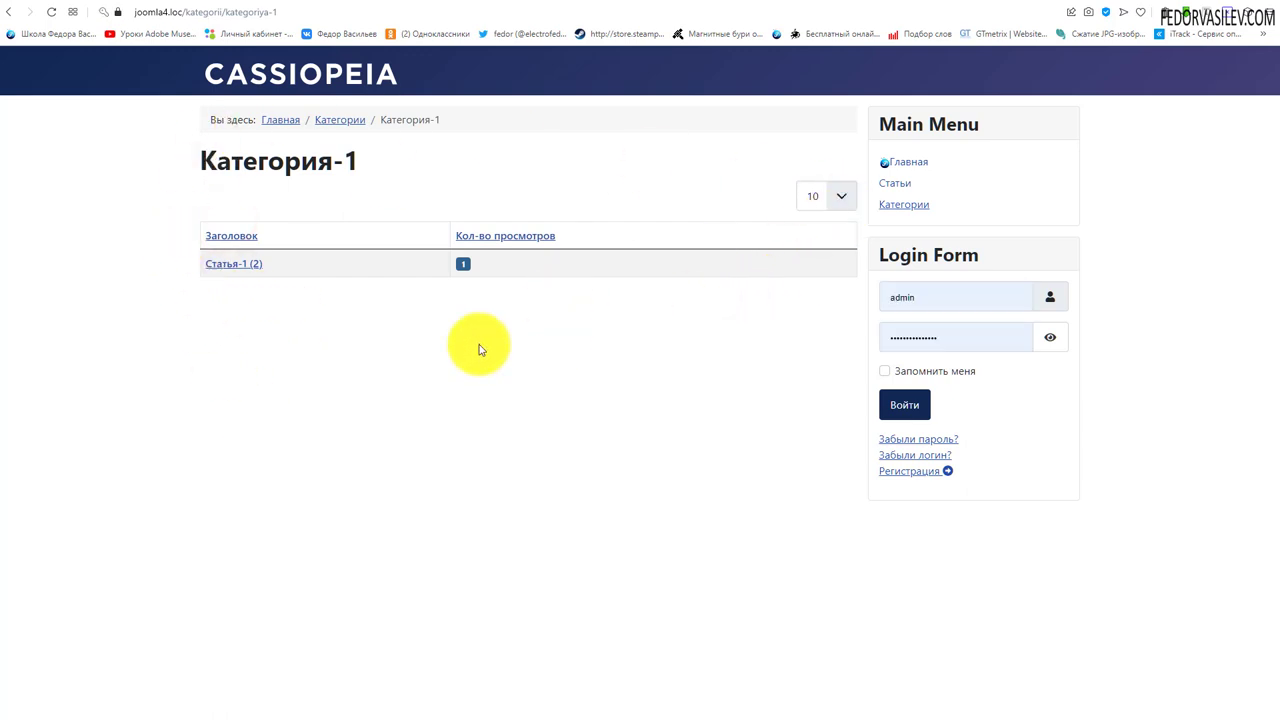
pyautogui.click(228, 266)
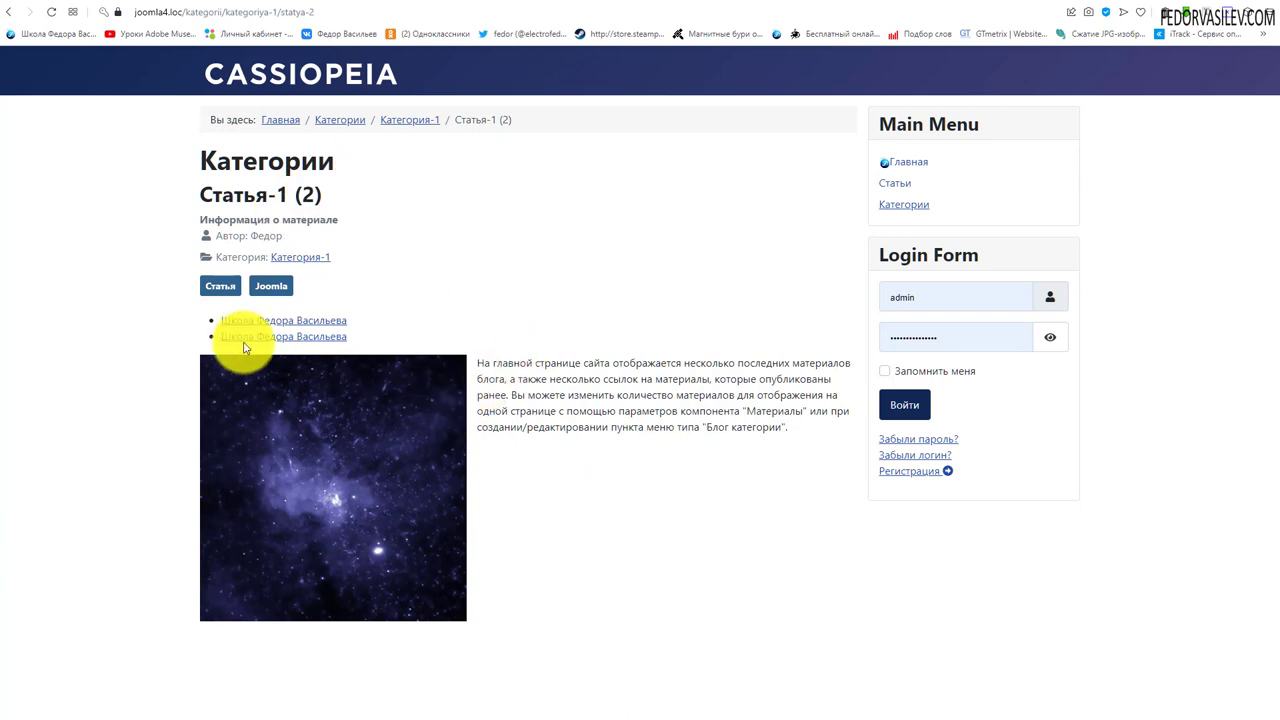
# Step: Compare how the Uncategorised, Категория-1 and Категория-1 (2) links on the site's Категории page display their articles
pyautogui.click(6, 12)
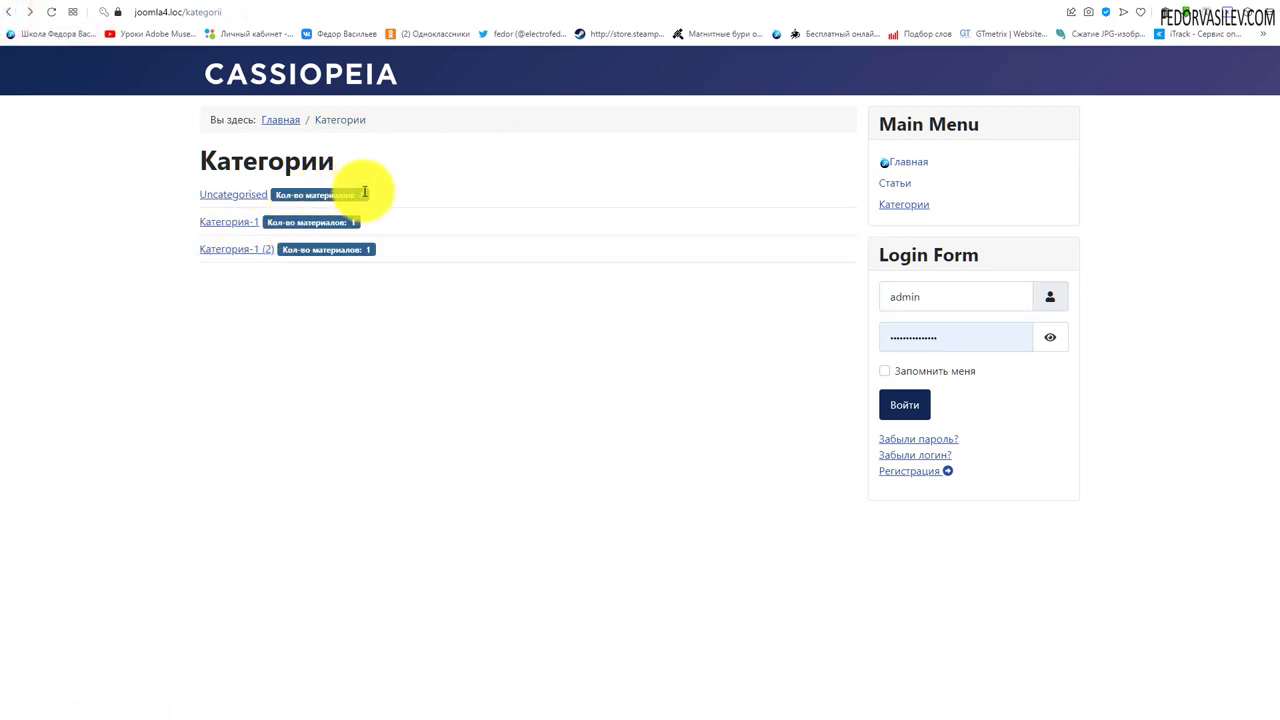
pyautogui.click(226, 194)
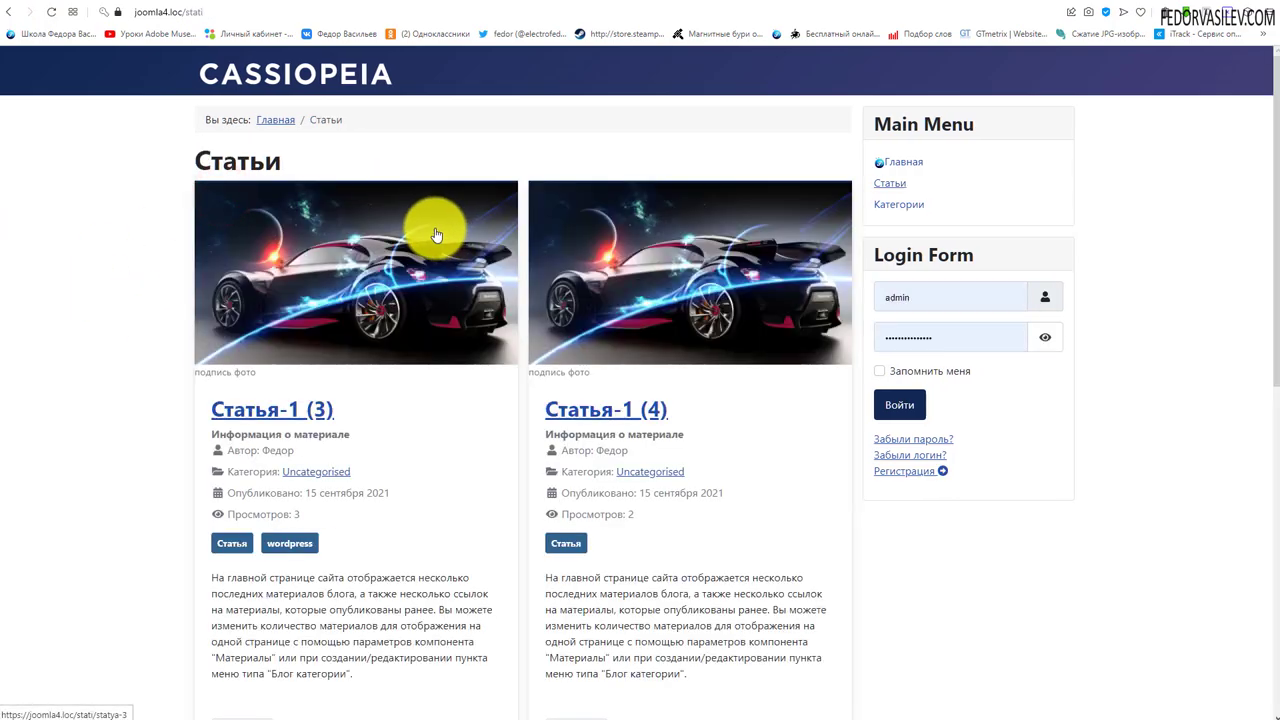
pyautogui.scroll(-8, 430, 232)
pyautogui.scroll(8, 423, 229)
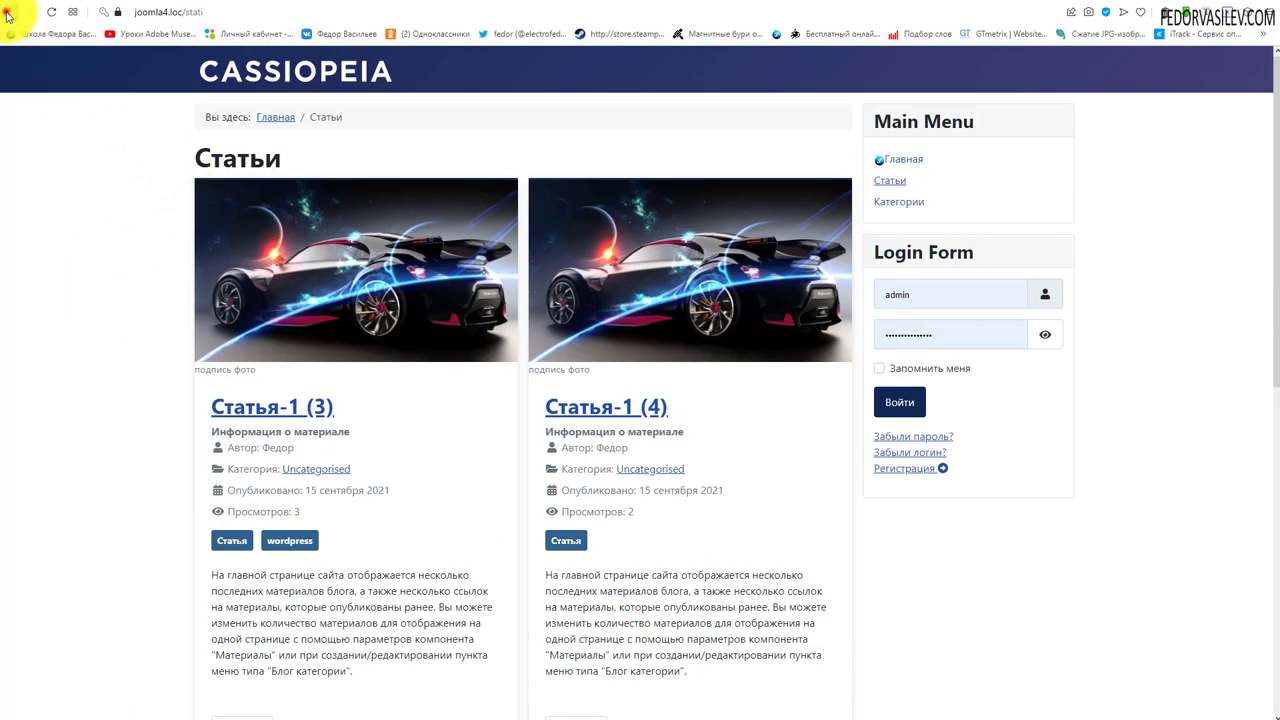
pyautogui.click(223, 250)
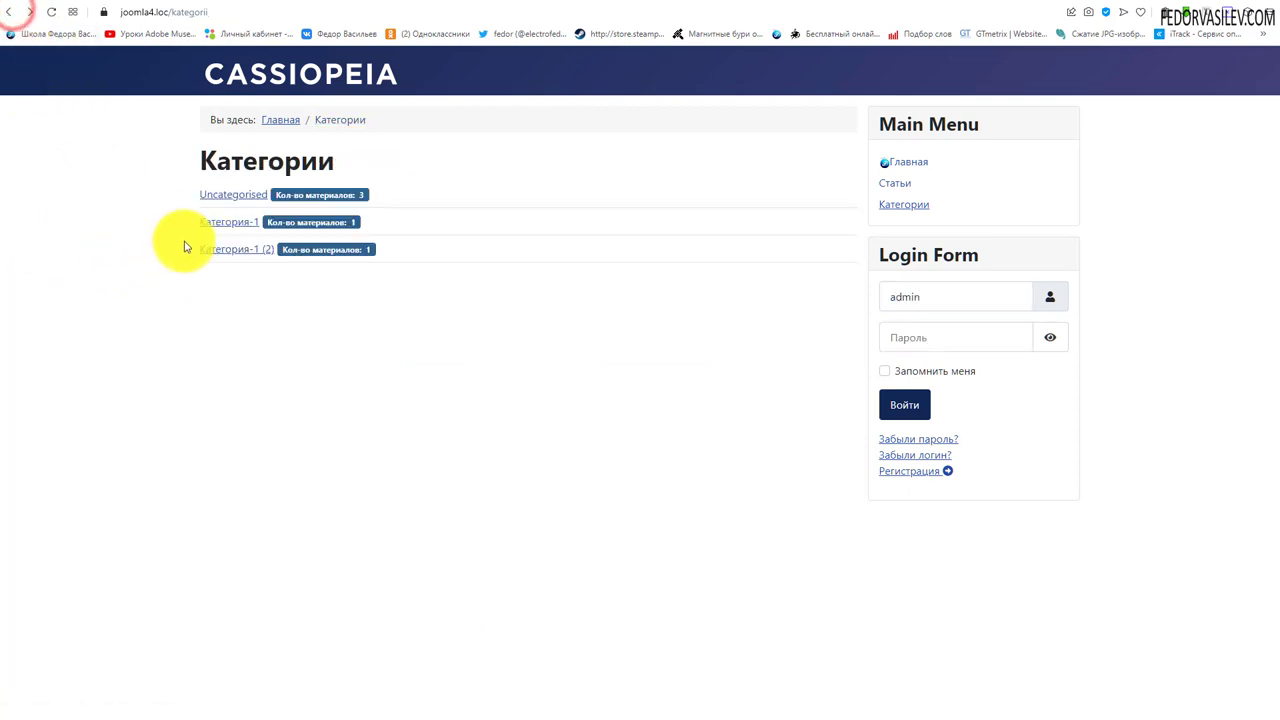
pyautogui.click(209, 220)
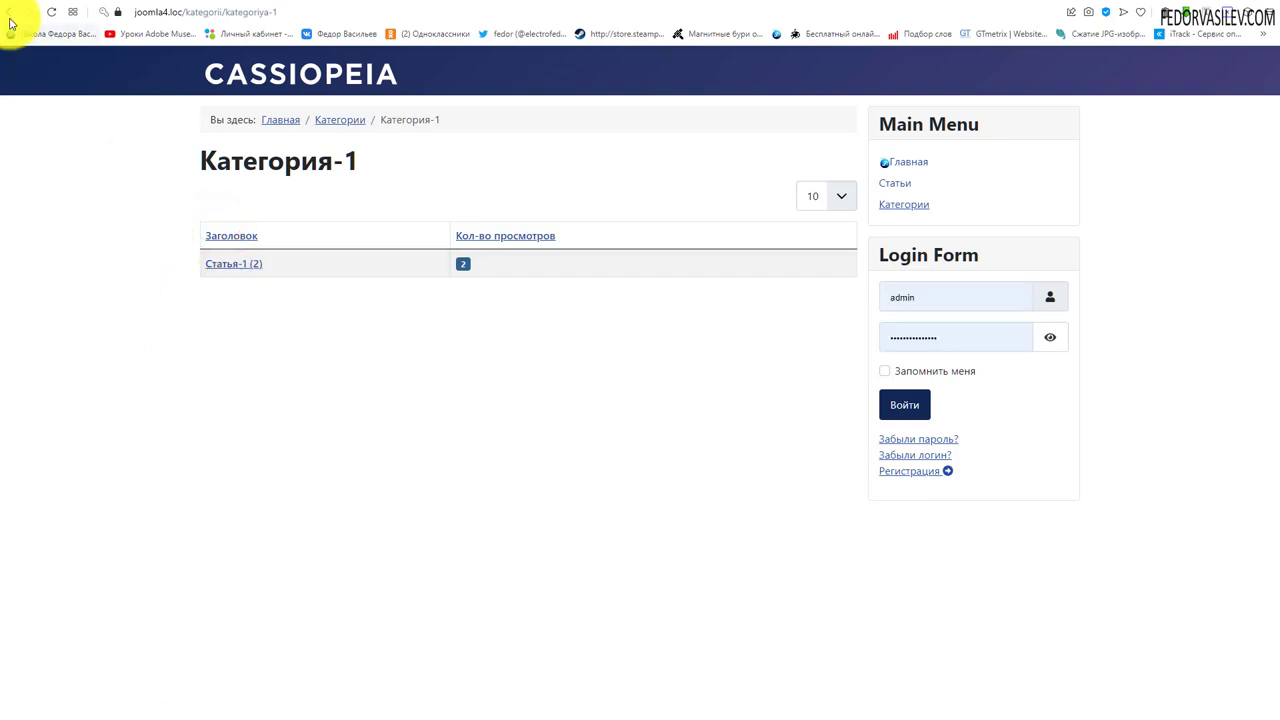
pyautogui.hotkey('alt', 'Left')
pyautogui.scroll(8, 386, 318)
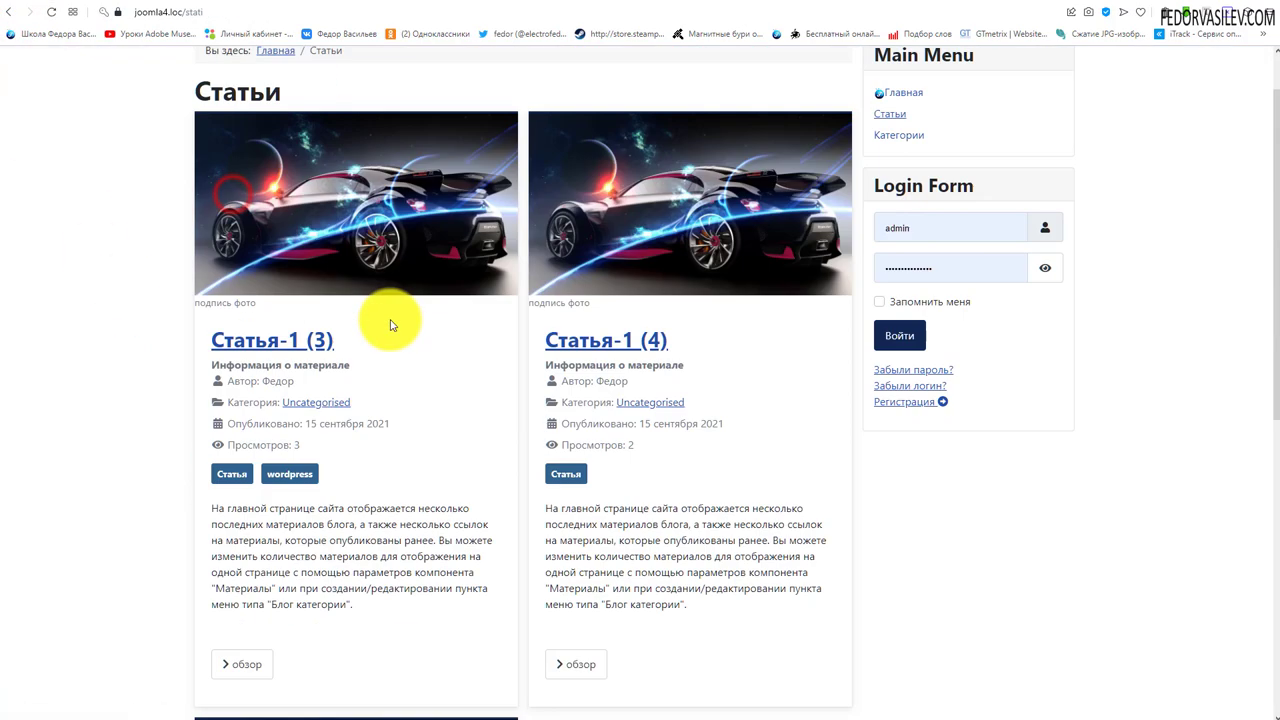
pyautogui.click(8, 12)
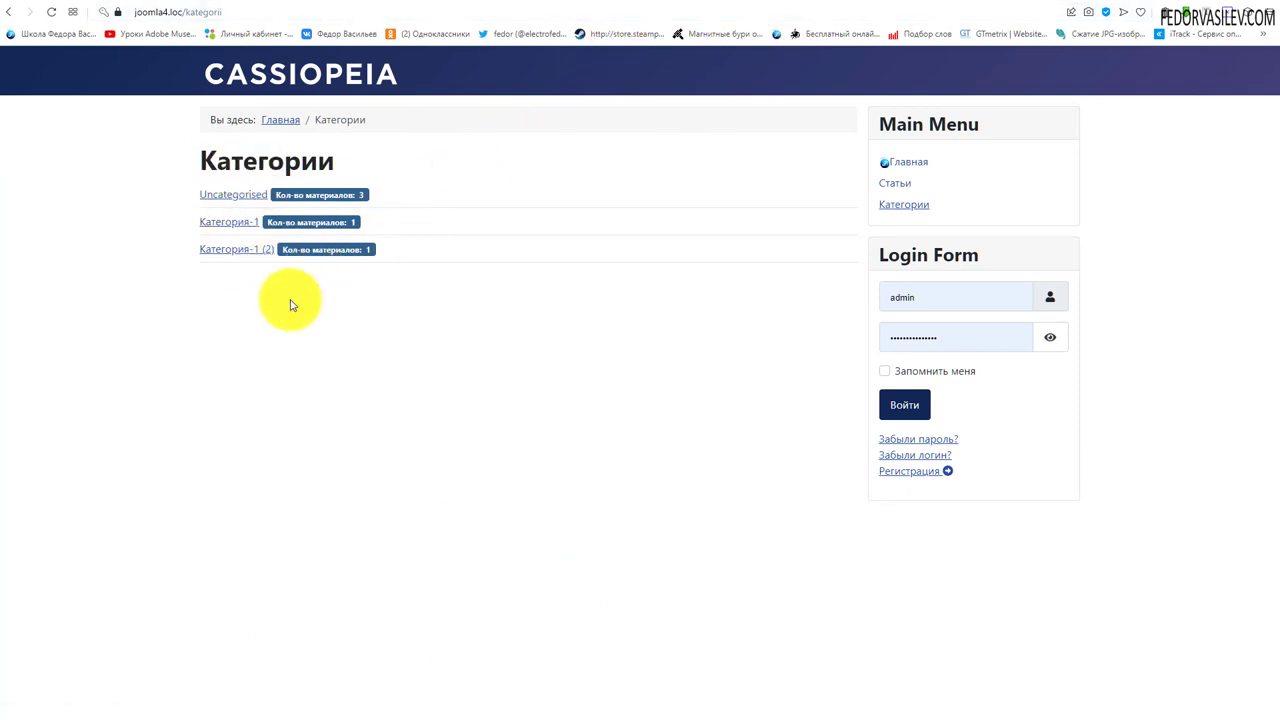
# Step: Examine the Блог category list on the live school website and browse the articles in its Joomla category
pyautogui.click(788, 4)
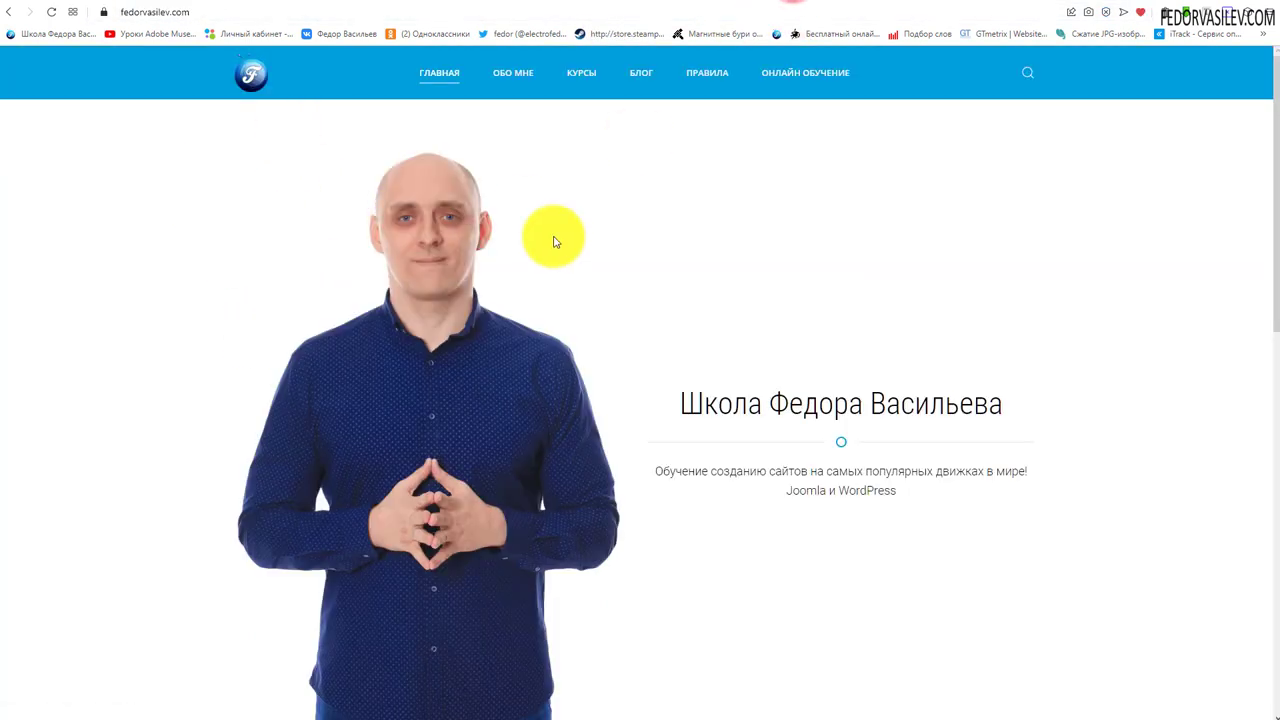
pyautogui.click(638, 76)
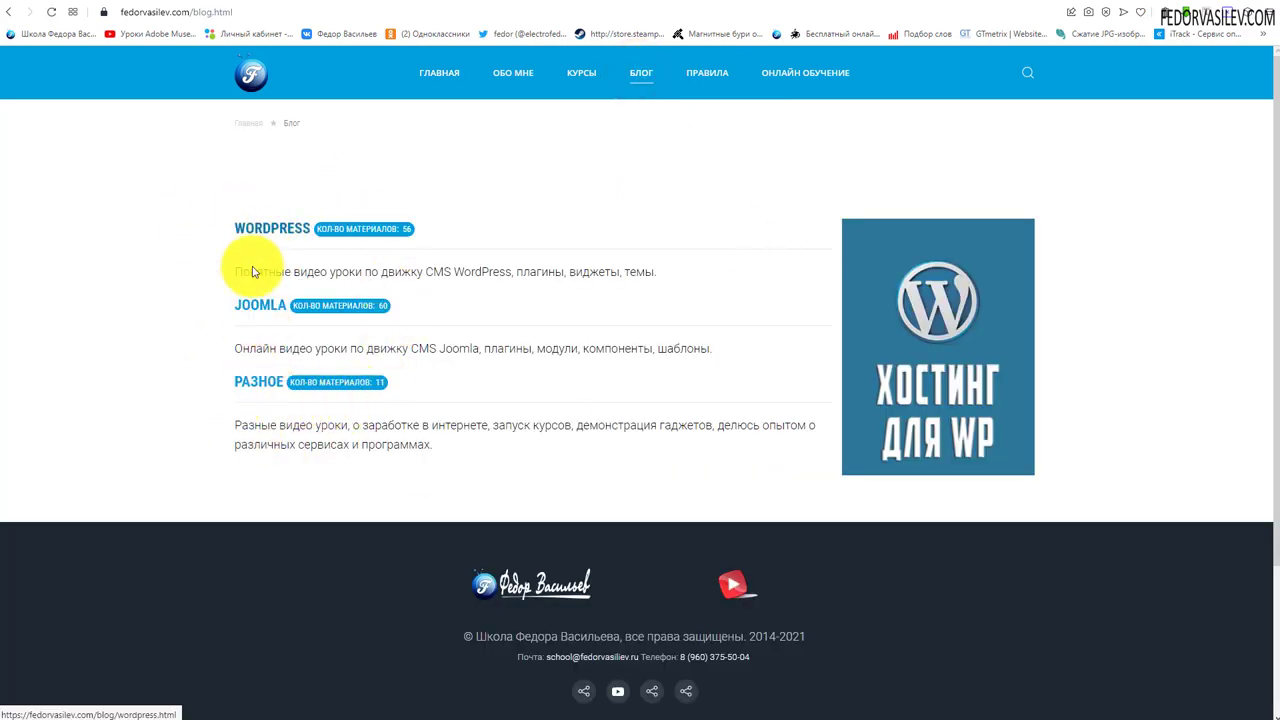
pyautogui.click(259, 305)
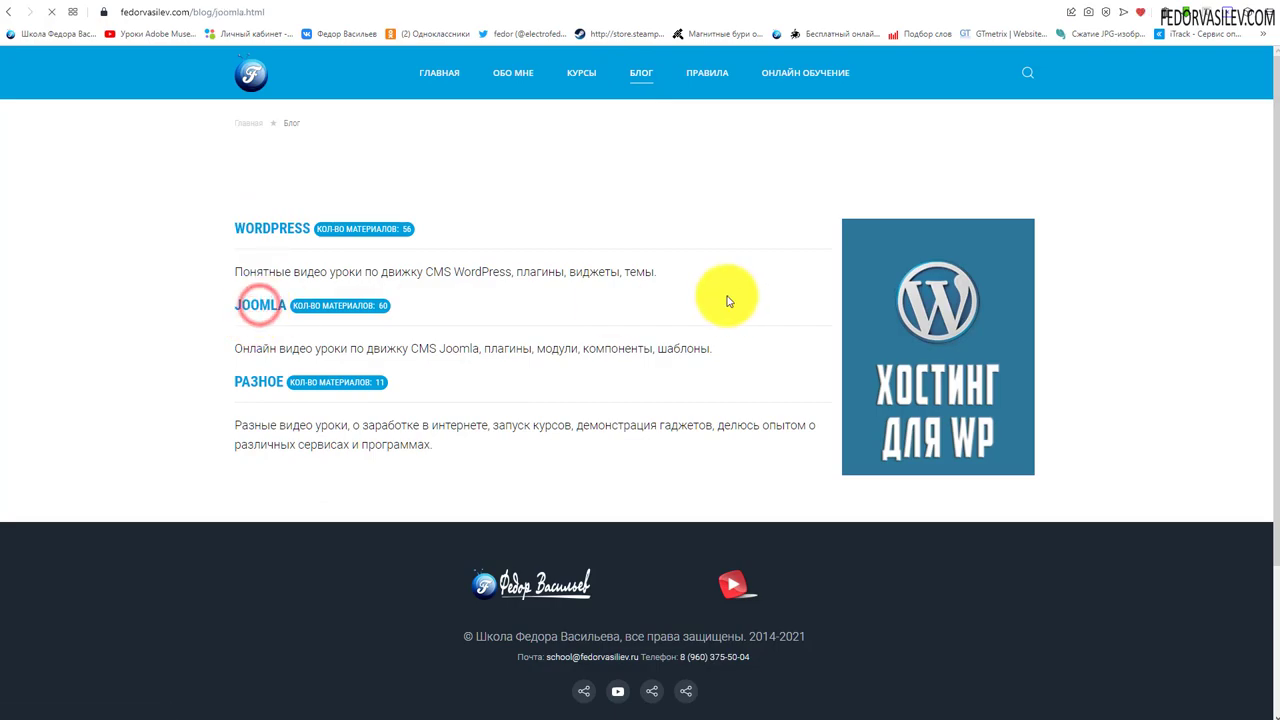
pyautogui.scroll(-10, 400, 275)
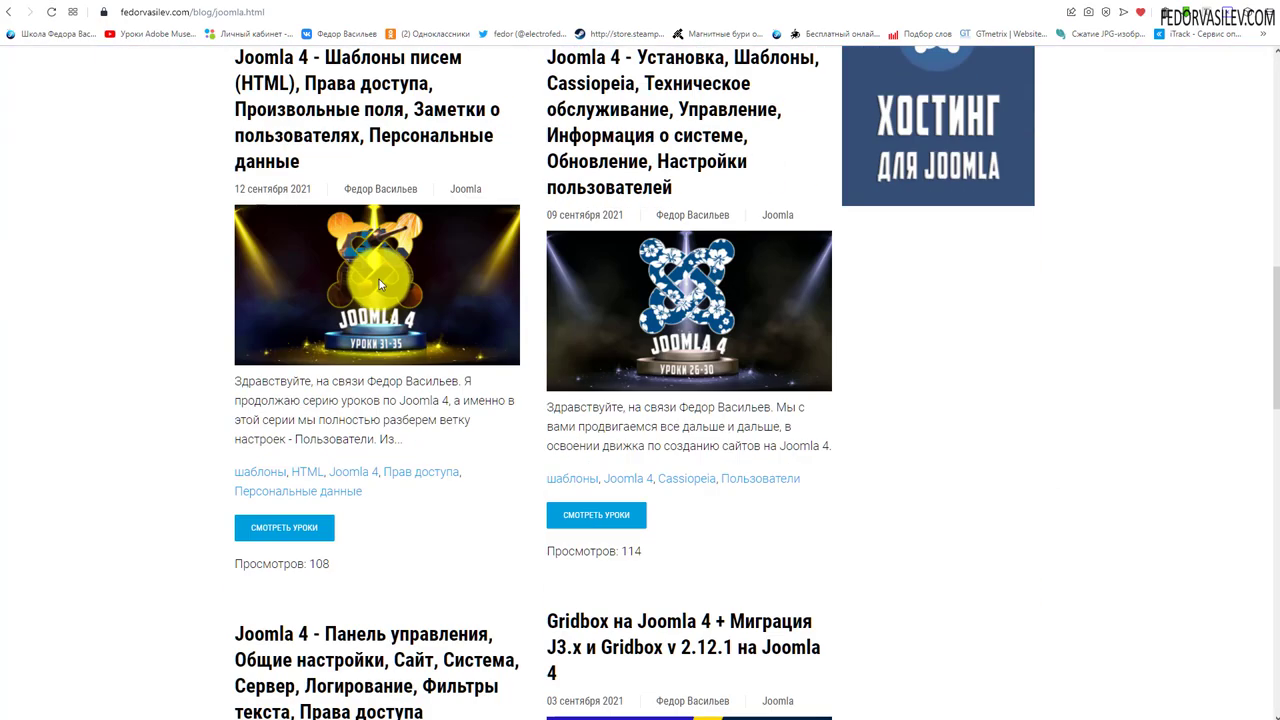
pyautogui.scroll(-15, 379, 285)
pyautogui.scroll(12, 368, 293)
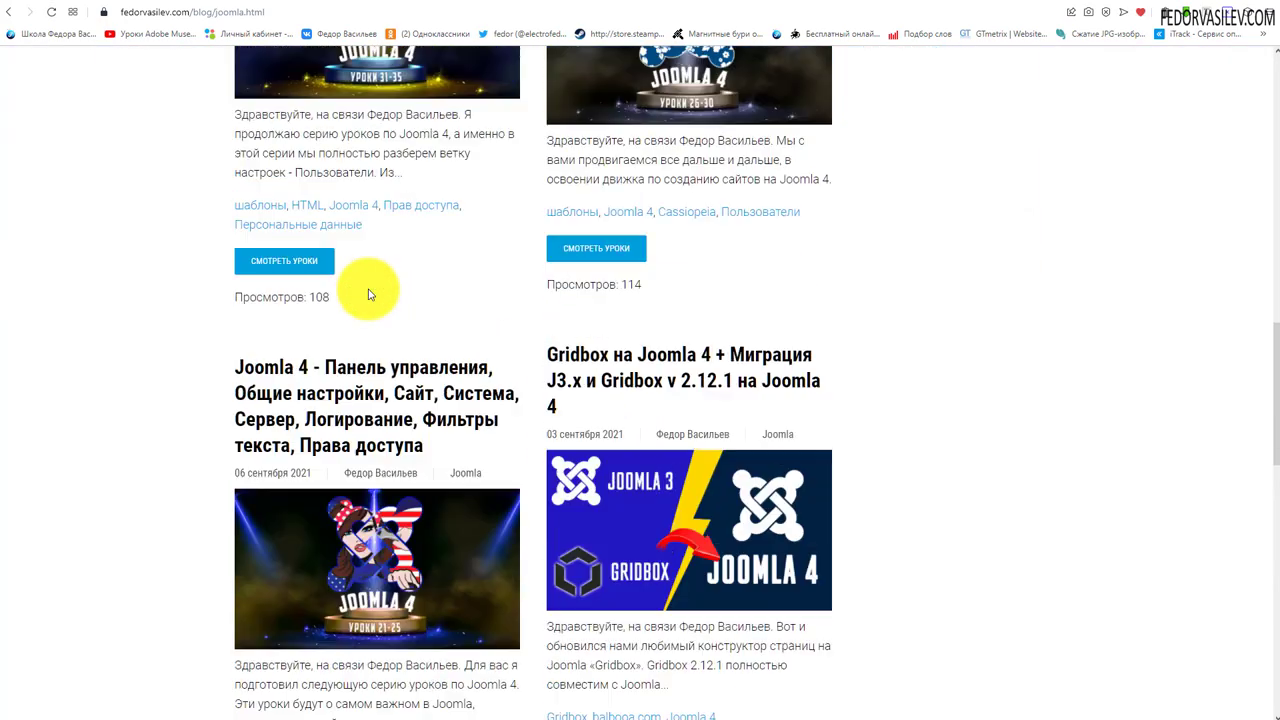
pyautogui.scroll(10, 368, 293)
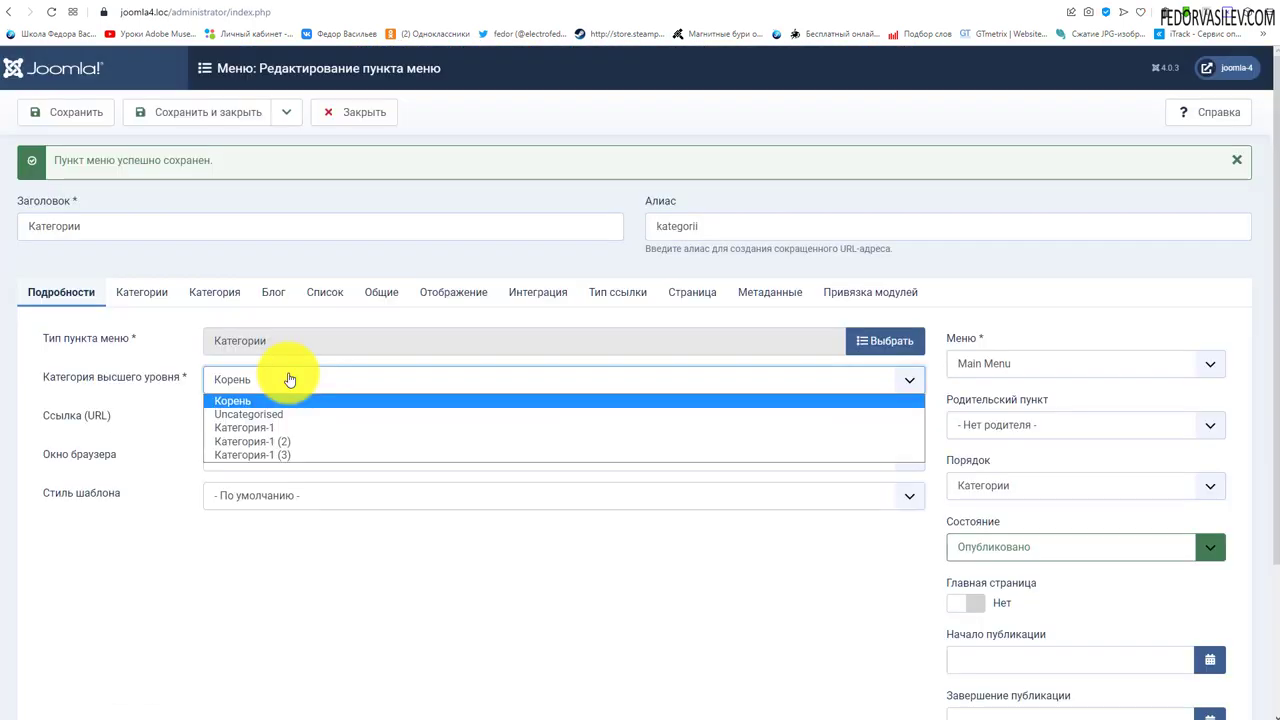
# Step: Try Категория-1 as the menu item's Категория высшего уровня, save, and check the result on the site's Категории page
pyautogui.click(277, 427)
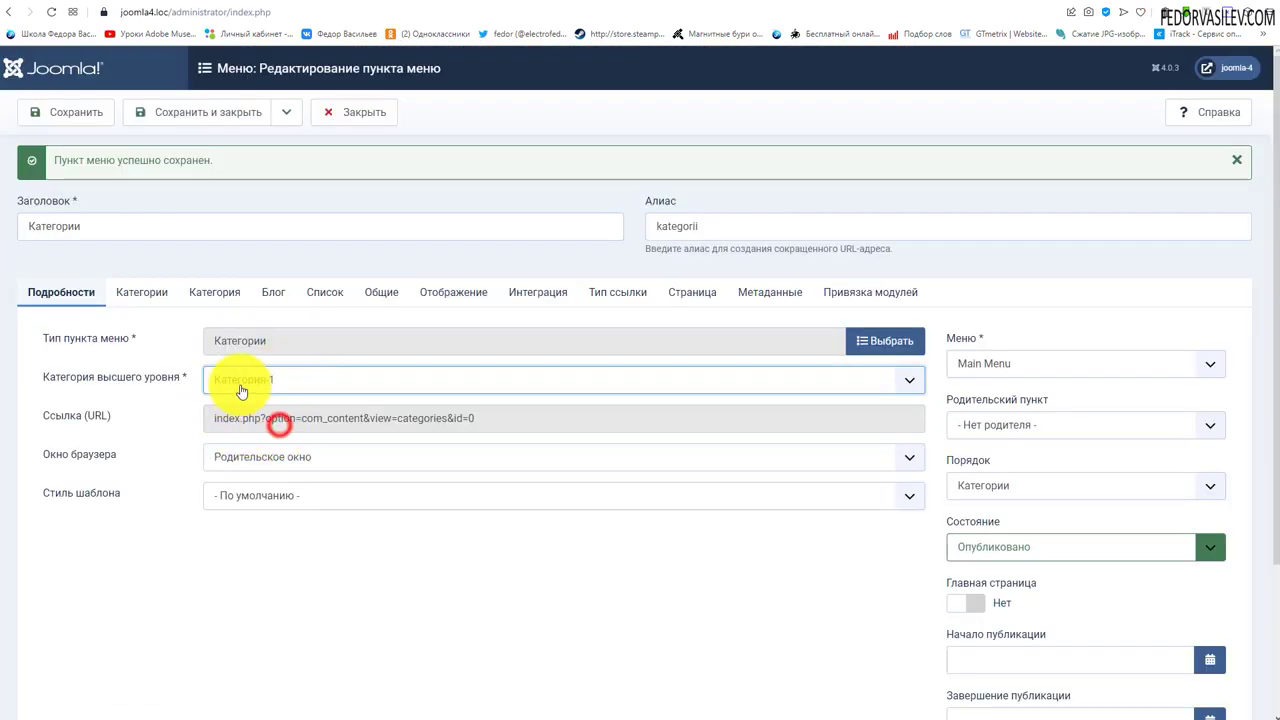
pyautogui.click(64, 112)
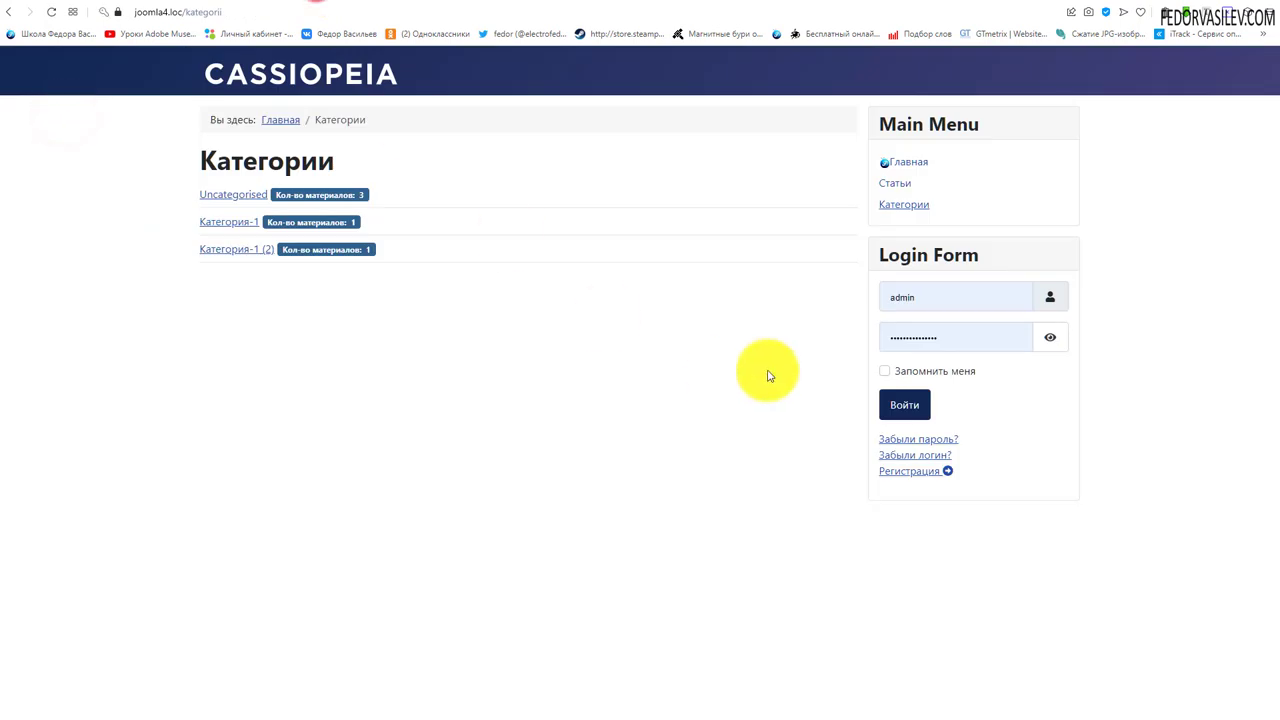
pyautogui.click(897, 204)
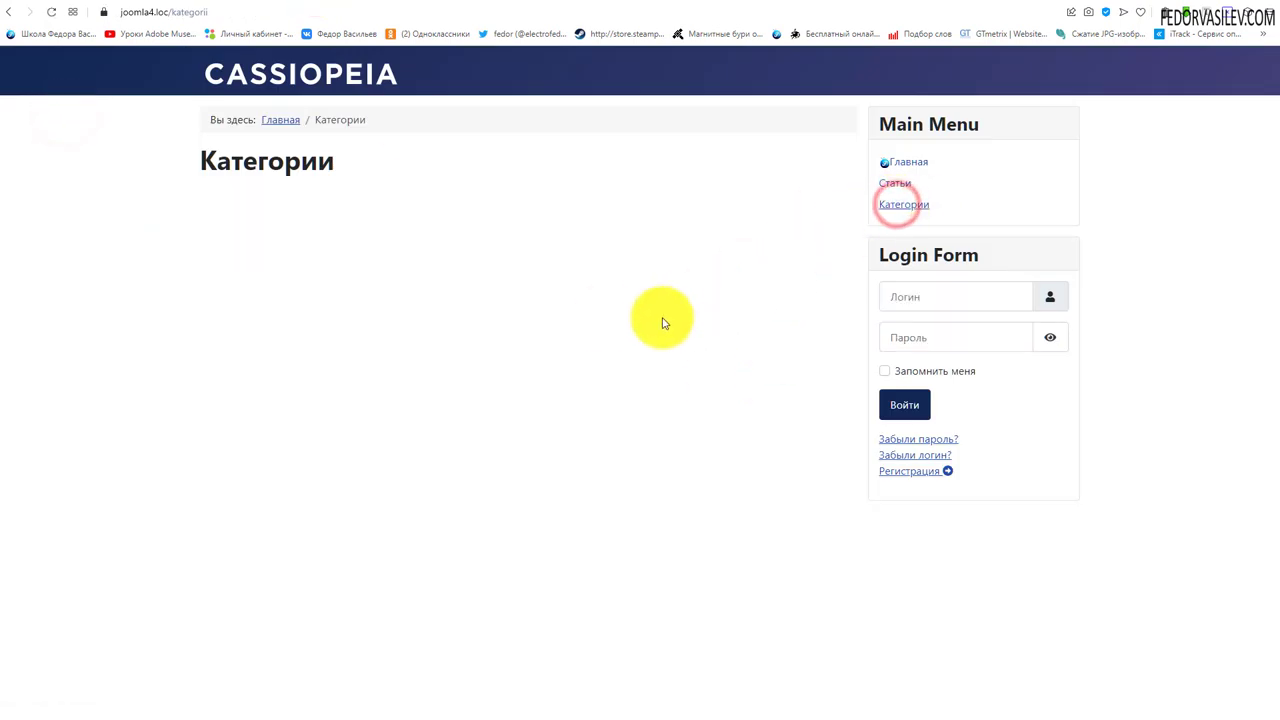
pyautogui.click(897, 204)
pyautogui.hotkey('ctrl', 'Tab')
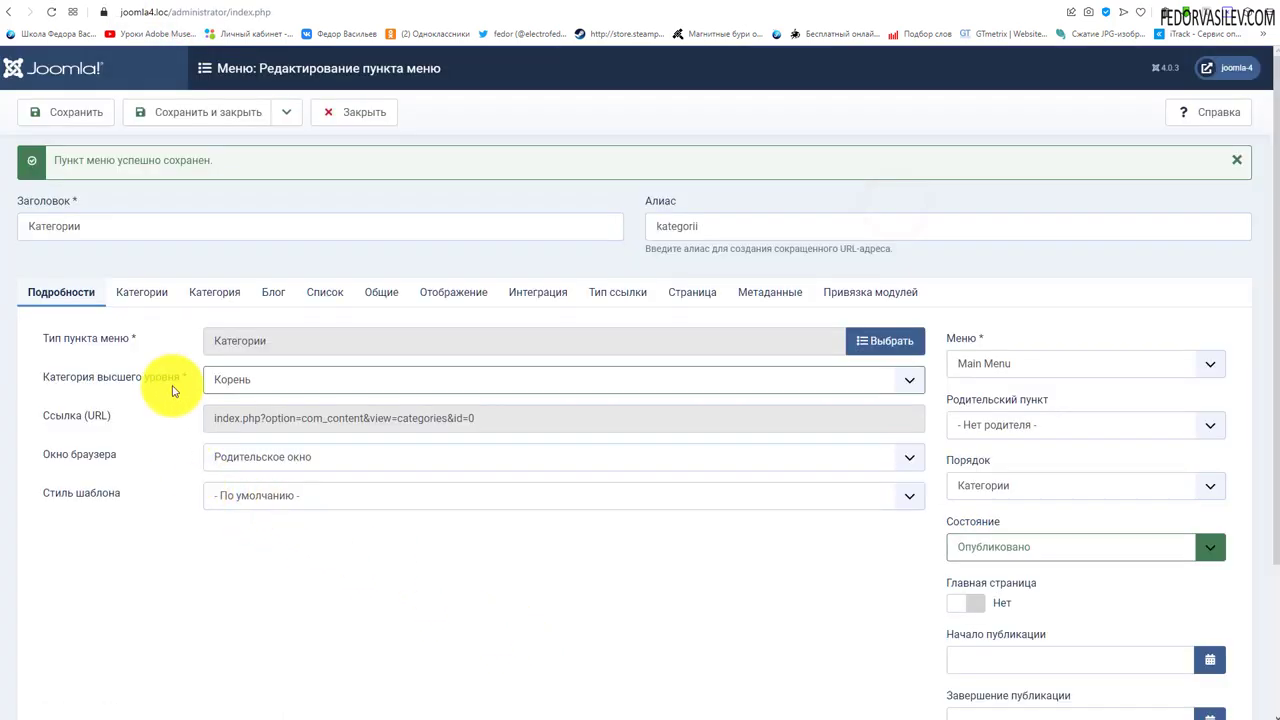
# Step: Examine the category names, article counters, images and descriptions on the site's Категории page
pyautogui.click(340, 8)
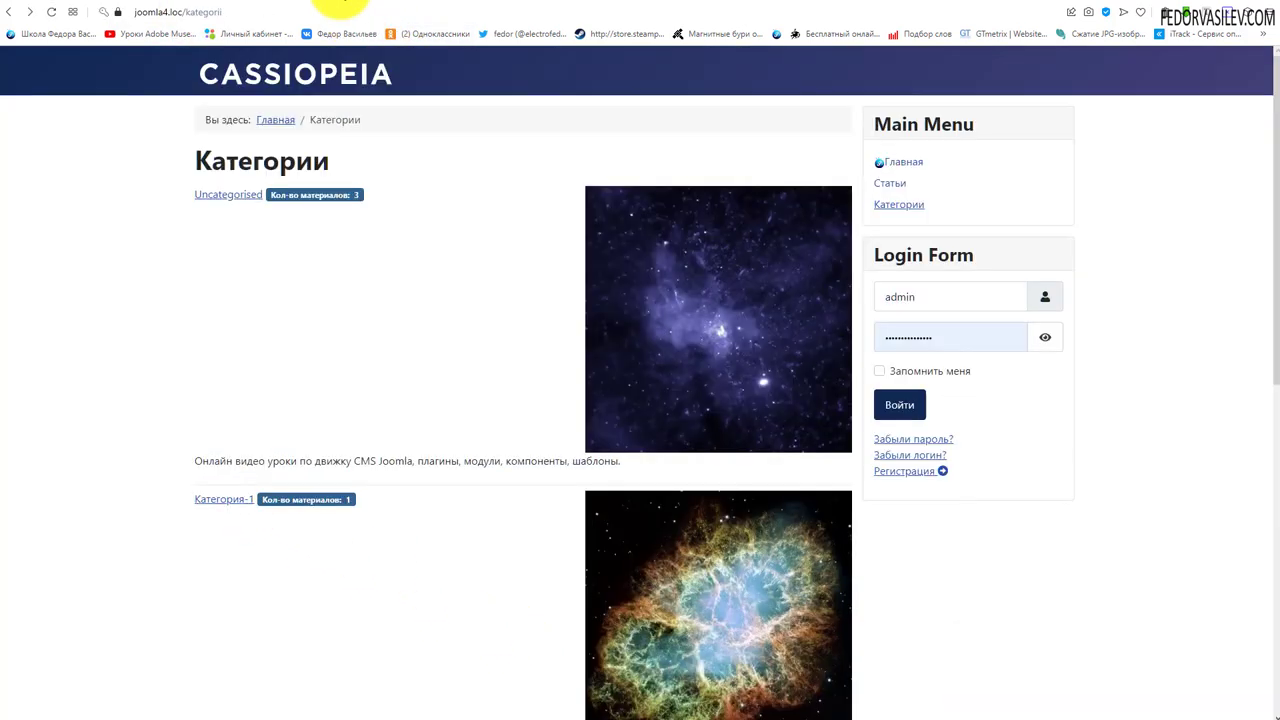
pyautogui.tripleClick(195, 196)
pyautogui.click(350, 272)
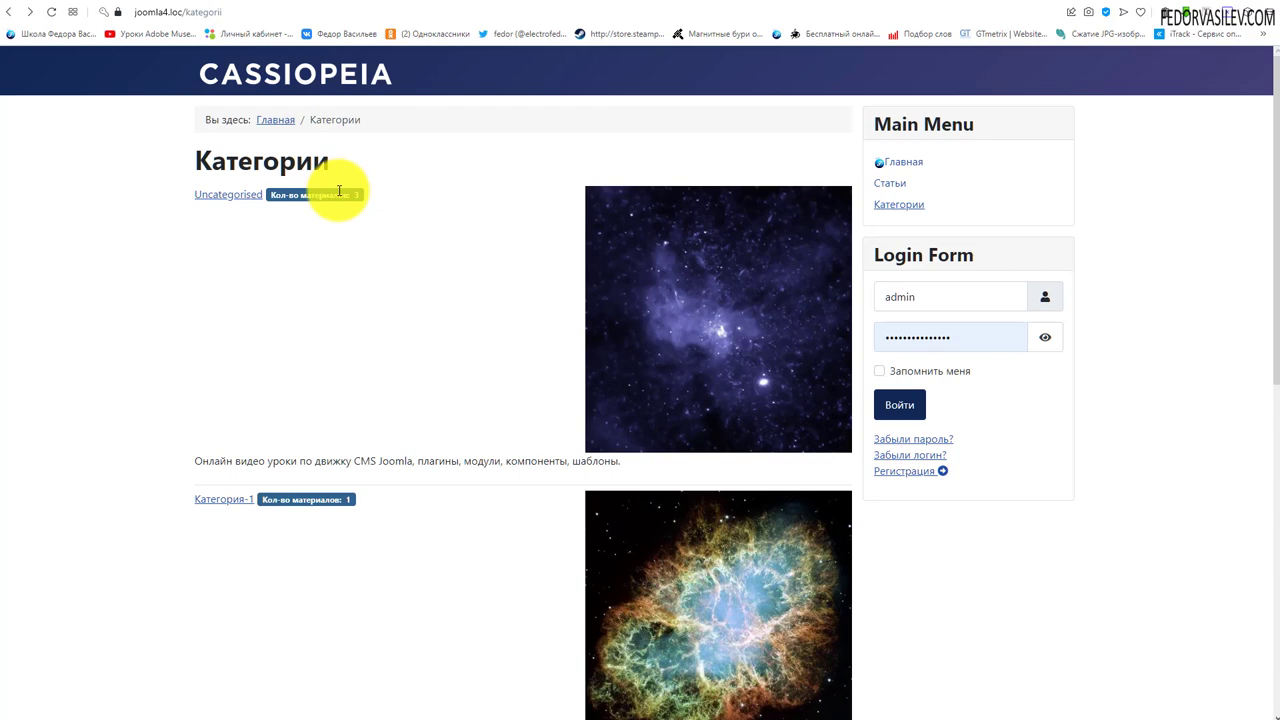
pyautogui.scroll(-3, 779, 260)
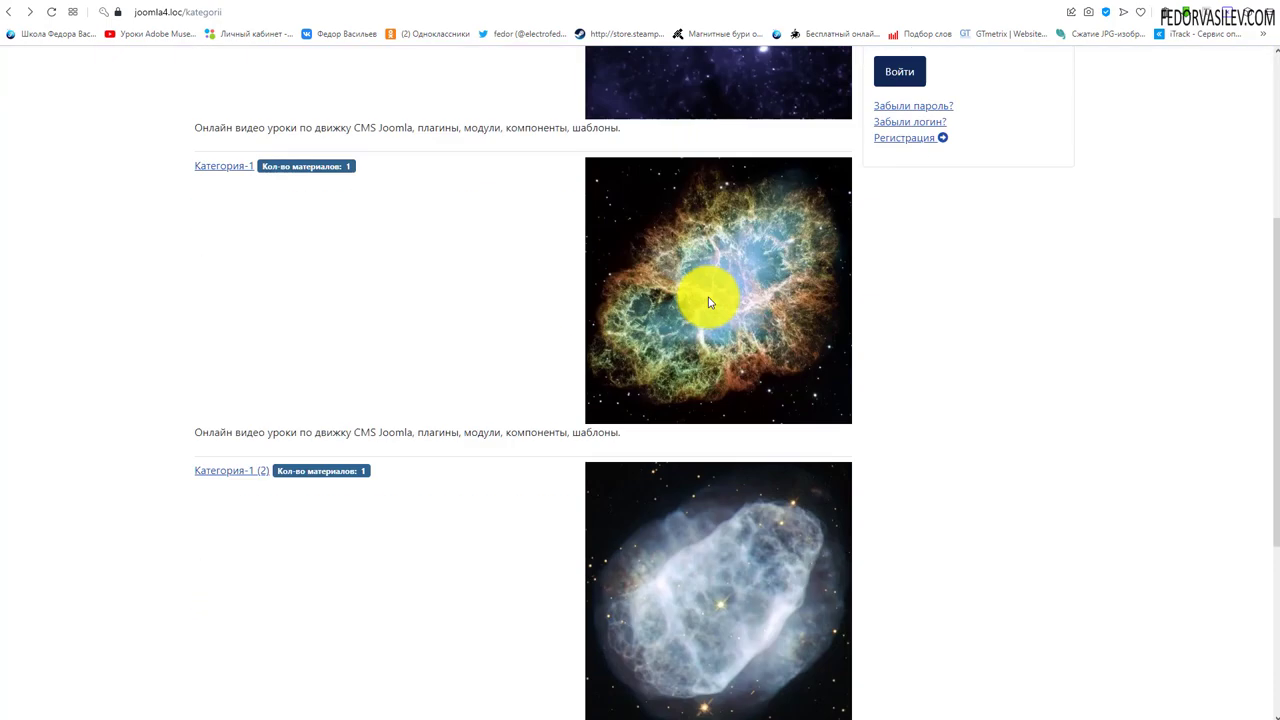
pyautogui.moveTo(567, 127); pyautogui.dragTo(192, 78)
pyautogui.scroll(-3, 422, 215)
pyautogui.scroll(7, 470, 713)
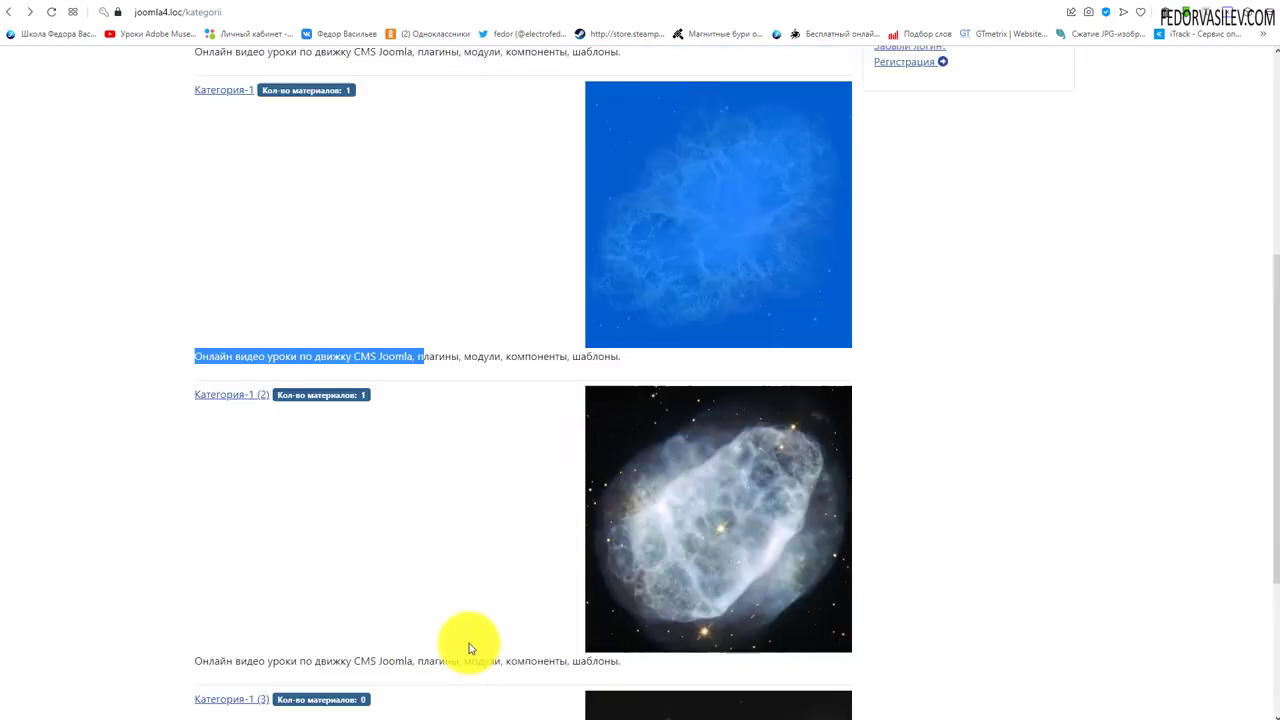
pyautogui.click(432, 523)
pyautogui.scroll(-6, 748, 301)
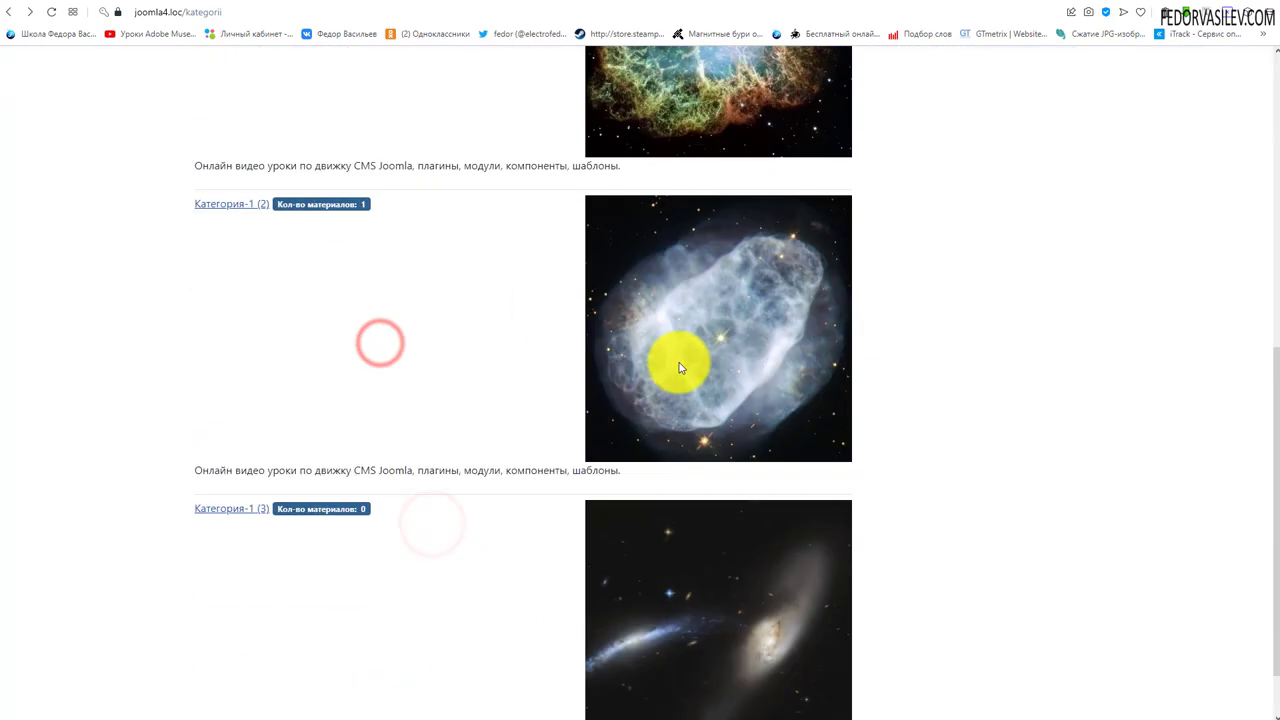
pyautogui.scroll(6, 666, 391)
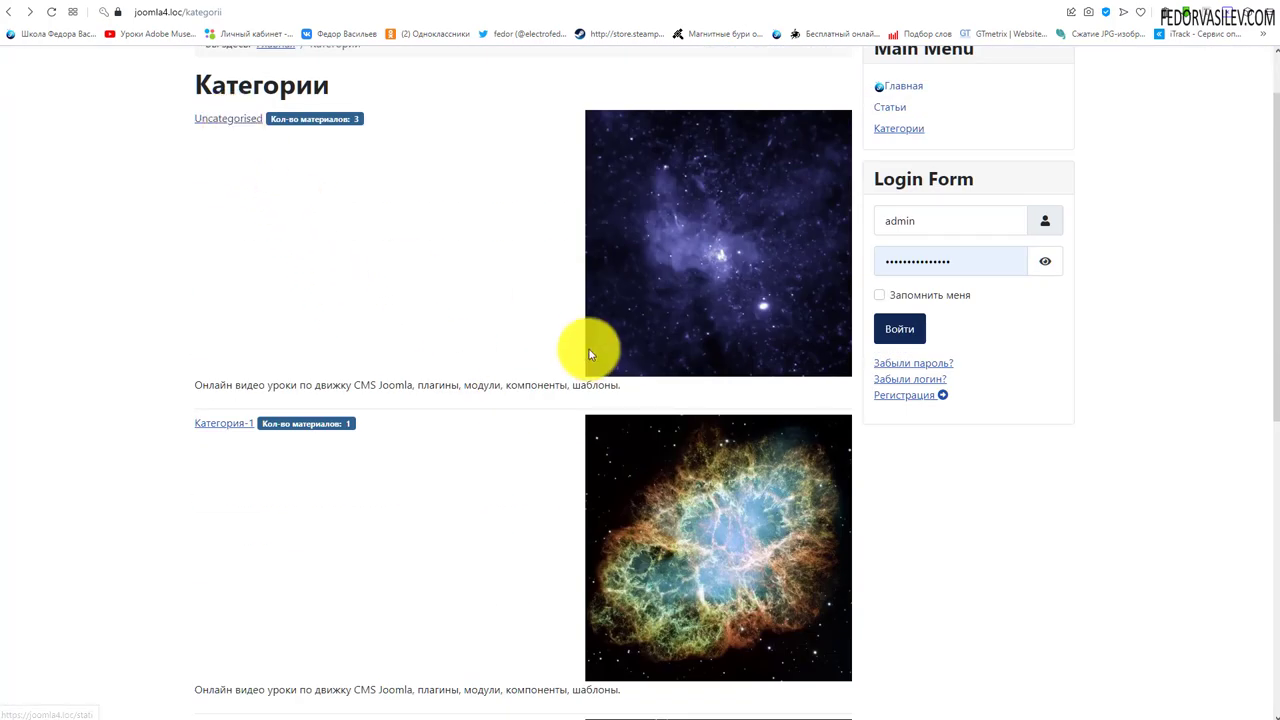
pyautogui.scroll(1, 721, 346)
# Step: Check the category image and description on the Uncategorised page and return to the Категории menu item settings
pyautogui.click(231, 196)
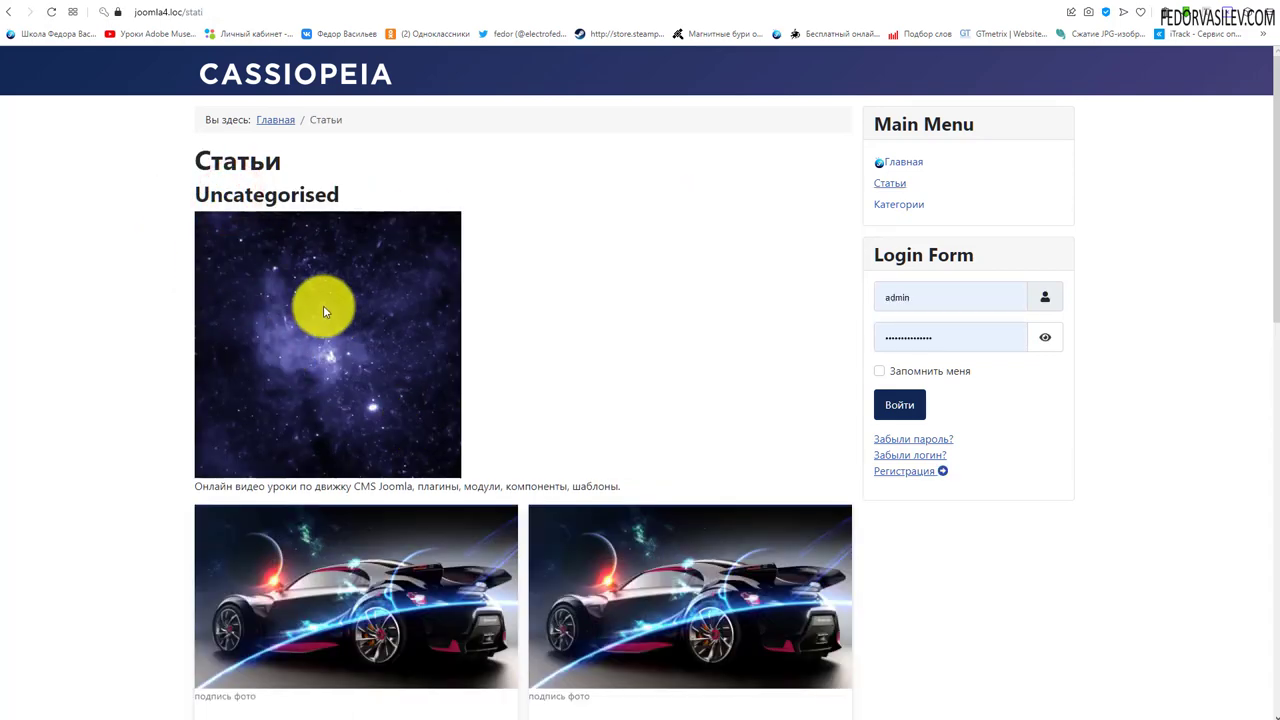
pyautogui.moveTo(619, 487); pyautogui.dragTo(196, 486)
pyautogui.click(255, 5)
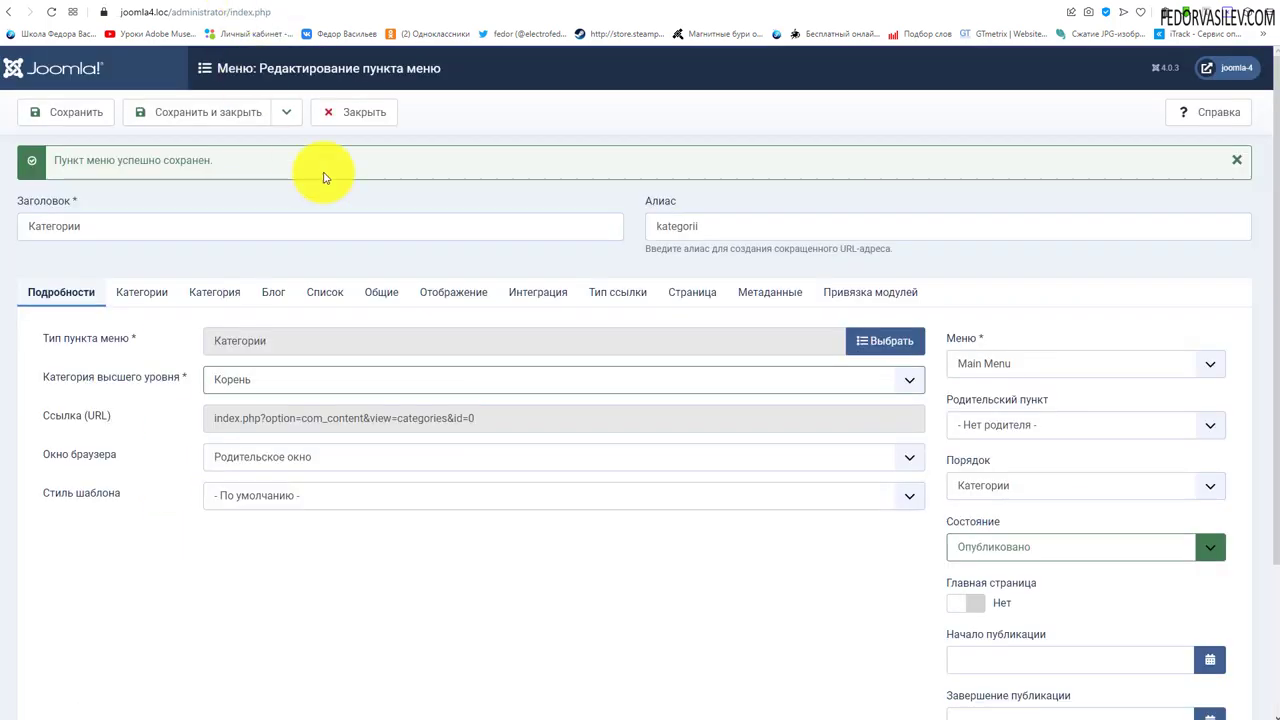
# Step: Examine the Категории and Категория display settings of the Категории menu item
pyautogui.scroll(-2, 129, 409)
pyautogui.scroll(2, 100, 370)
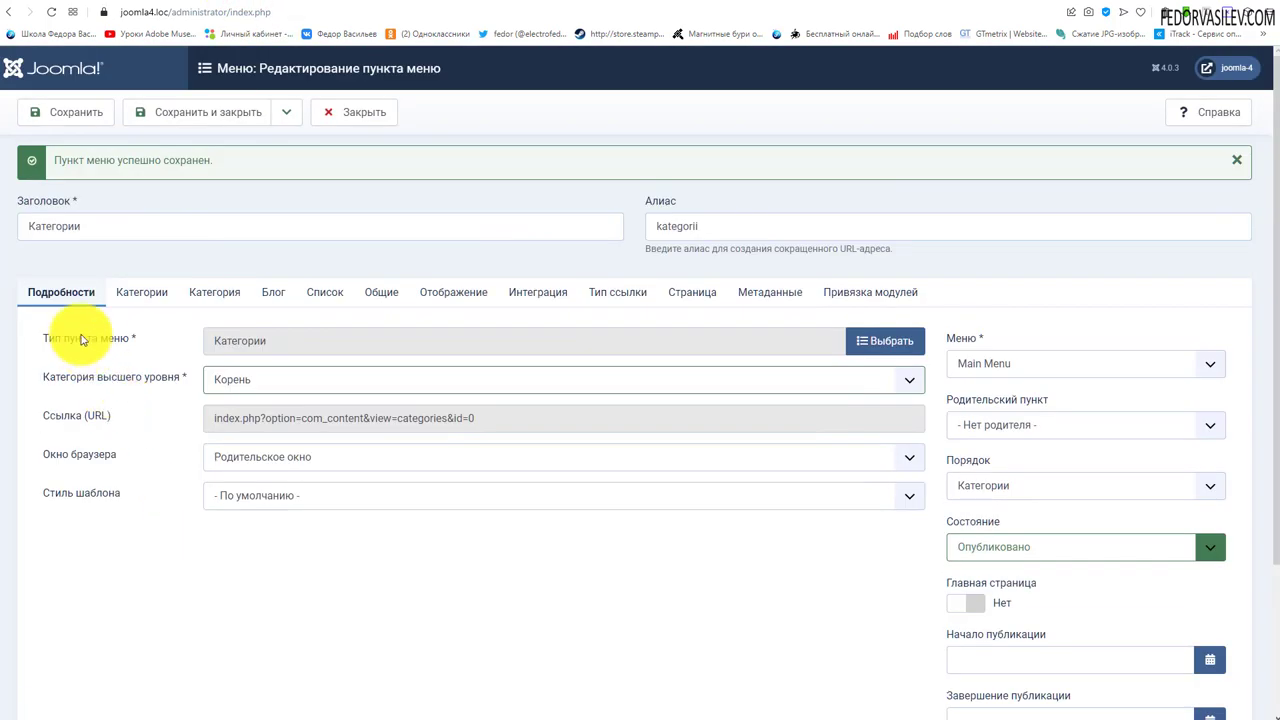
pyautogui.click(131, 292)
pyautogui.scroll(-1, 86, 396)
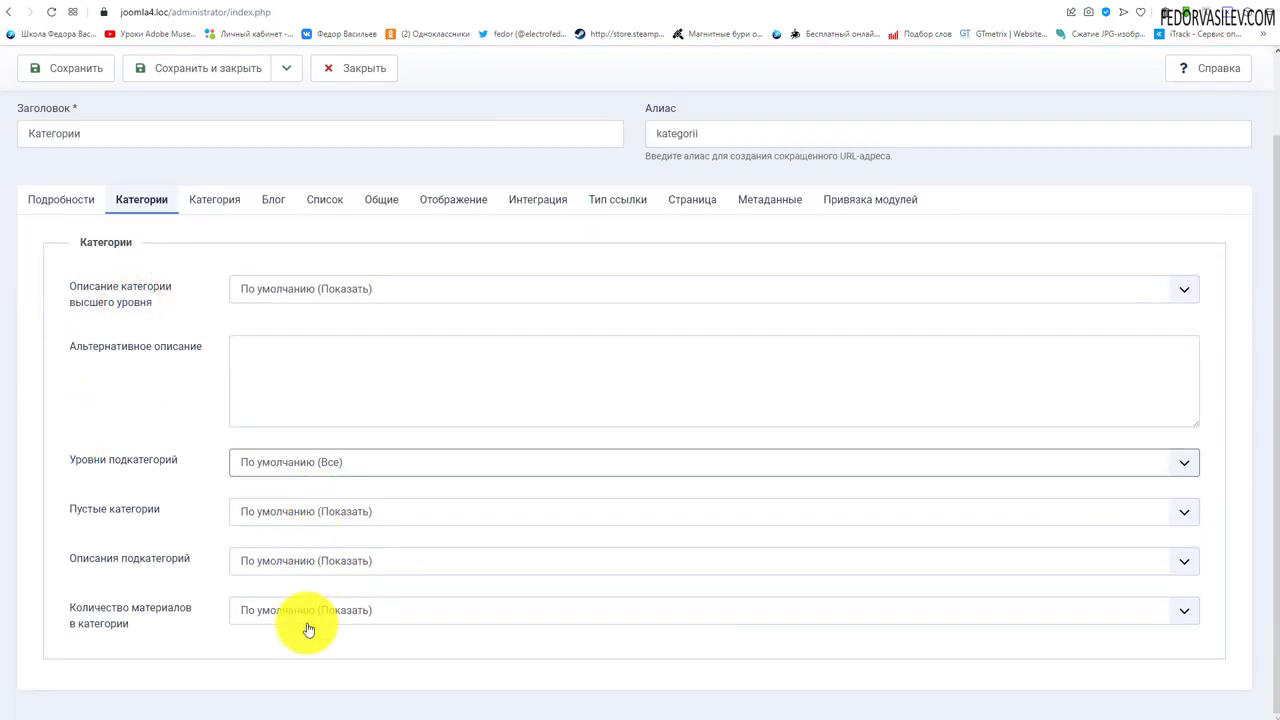
pyautogui.click(204, 208)
pyautogui.scroll(-1, 263, 334)
pyautogui.scroll(2, 200, 400)
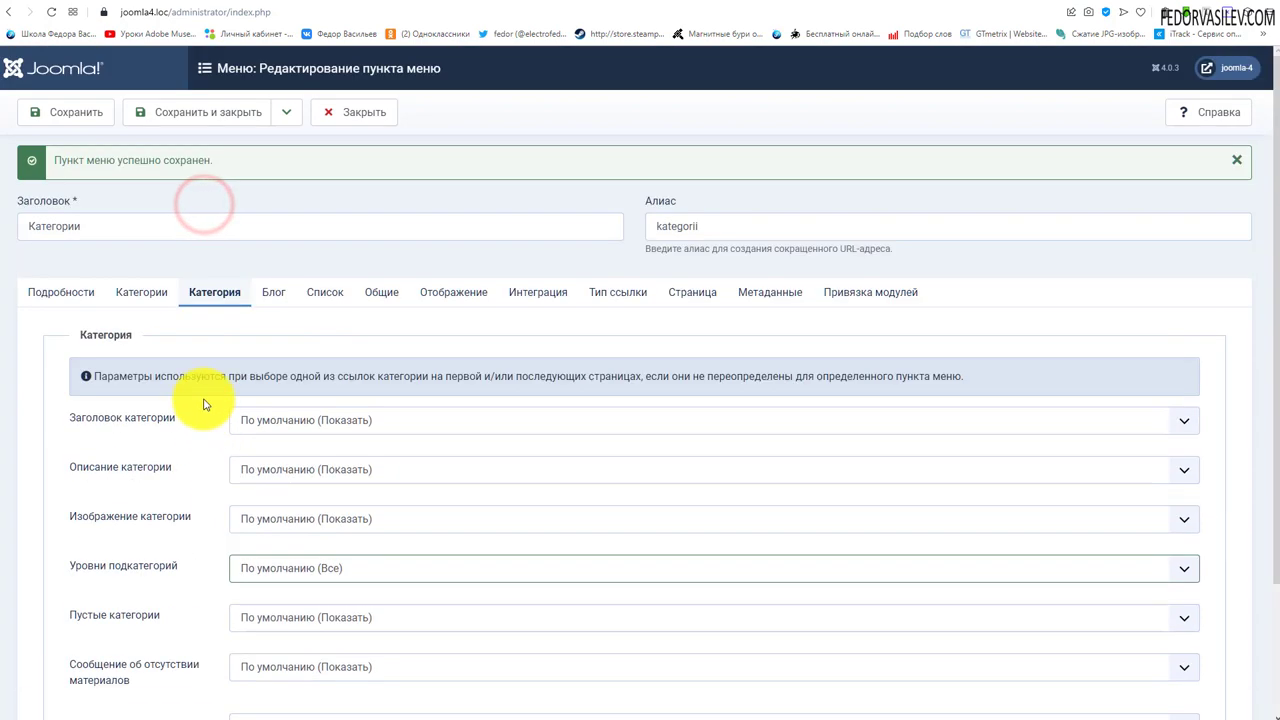
# Step: Examine the Блог and Список settings of the Категории menu item
pyautogui.click(270, 292)
pyautogui.scroll(-3, 248, 361)
pyautogui.scroll(3, 255, 350)
pyautogui.click(322, 290)
pyautogui.scroll(-2, 329, 380)
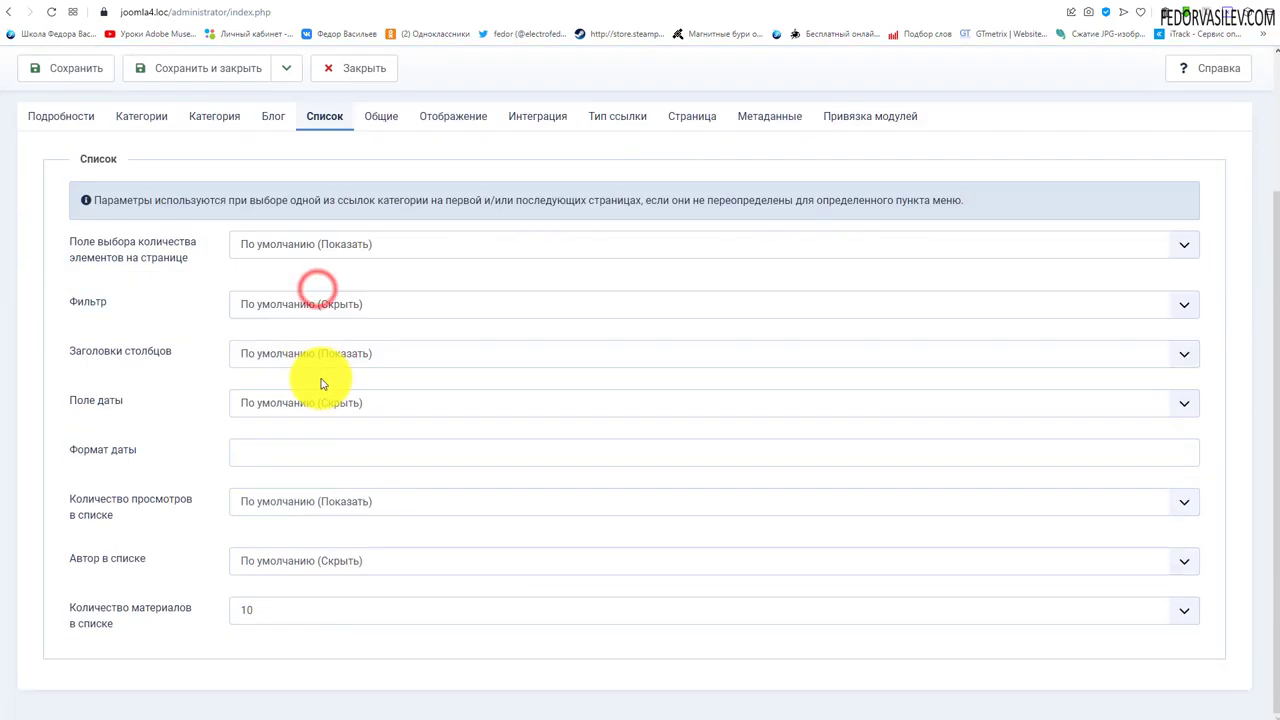
pyautogui.scroll(2, 500, 320)
# Step: Look through the menu item's Страница, Метаданные, Привязка модулей and Категории settings, then save it from its Подробности settings
pyautogui.click(565, 296)
pyautogui.click(692, 296)
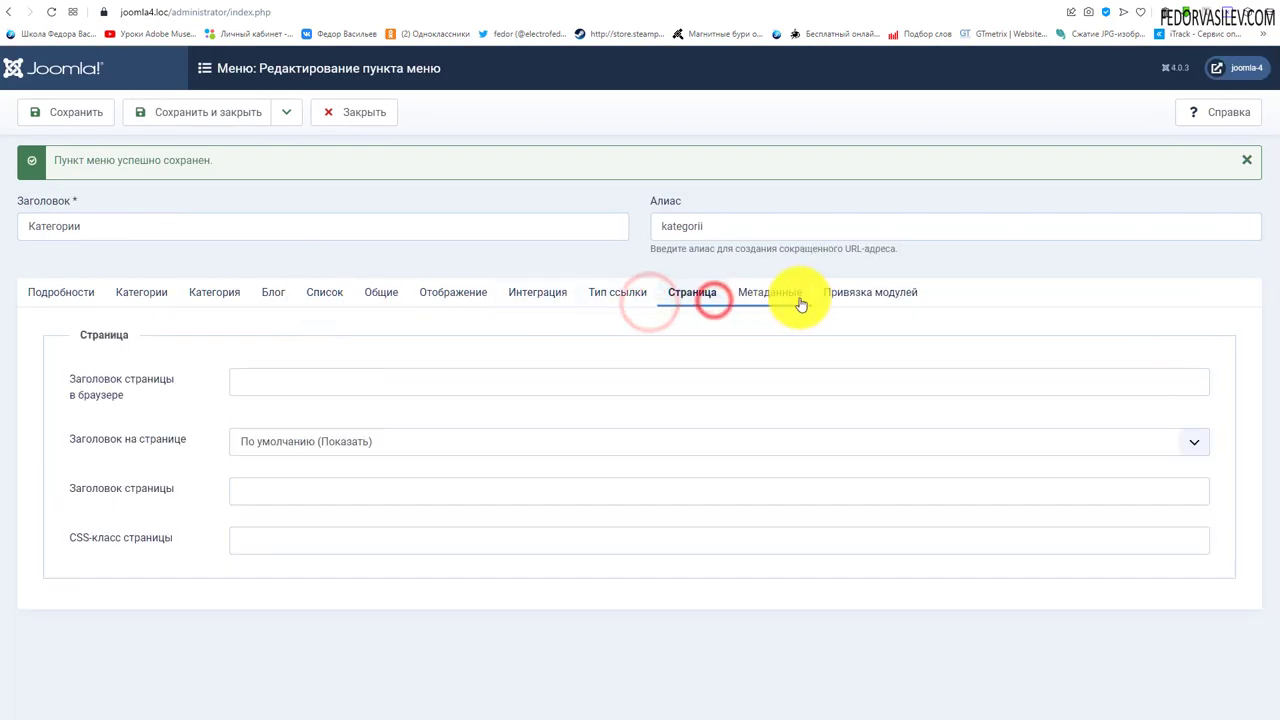
pyautogui.click(762, 290)
pyautogui.click(921, 292)
pyautogui.click(61, 292)
pyautogui.click(141, 292)
pyautogui.scroll(-1, 334, 480)
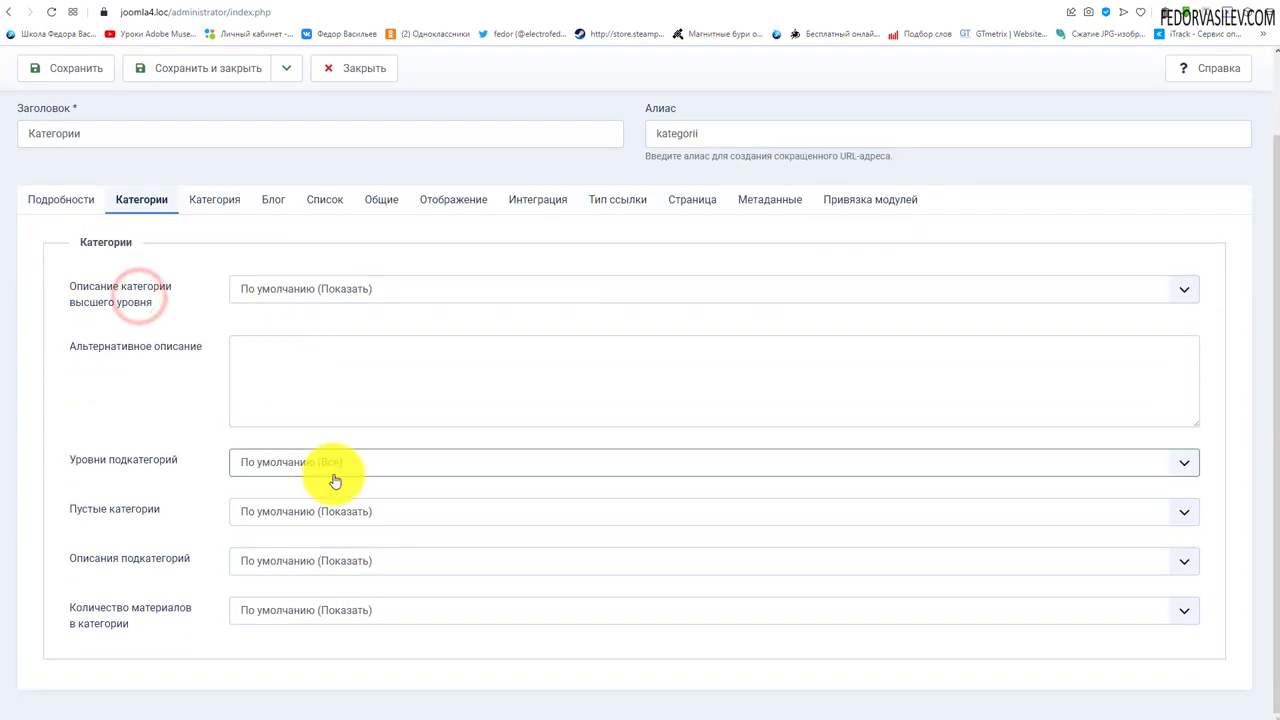
pyautogui.click(72, 214)
pyautogui.hotkey('ctrl', 's')
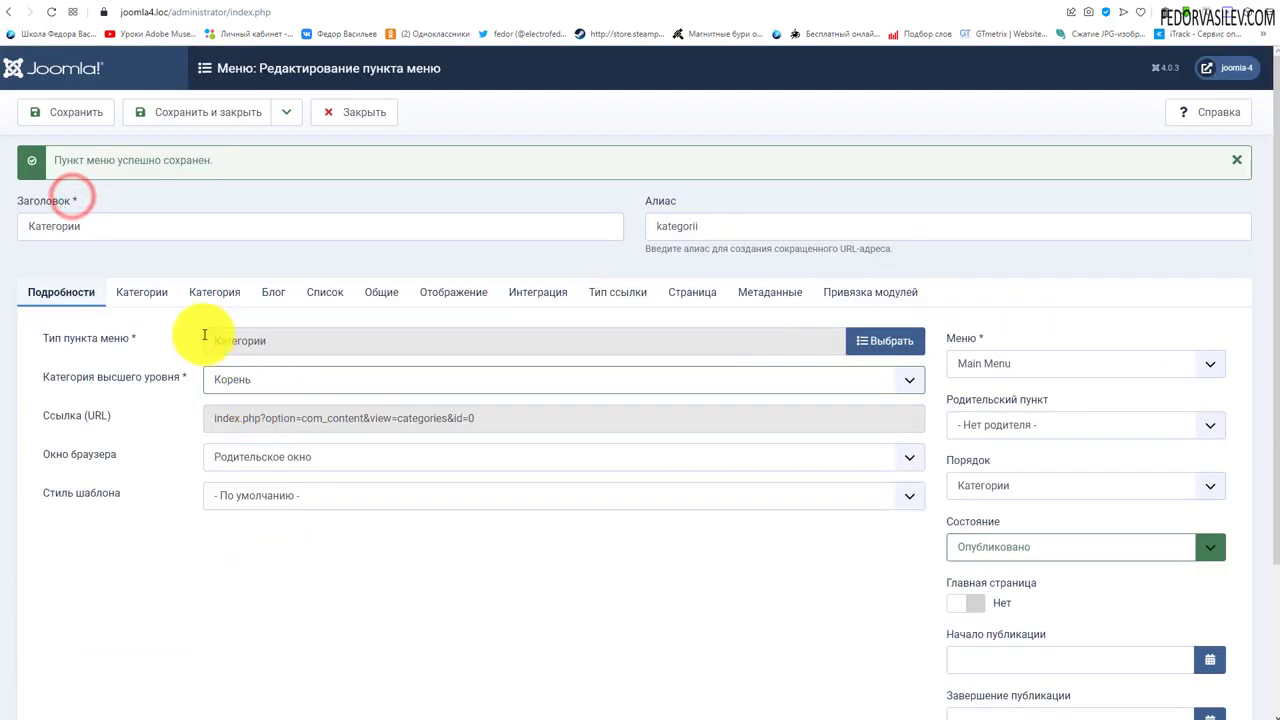
# Step: Switch to the site and look over the category list on the Категории page
pyautogui.click(329, 9)
pyautogui.click(561, 341)
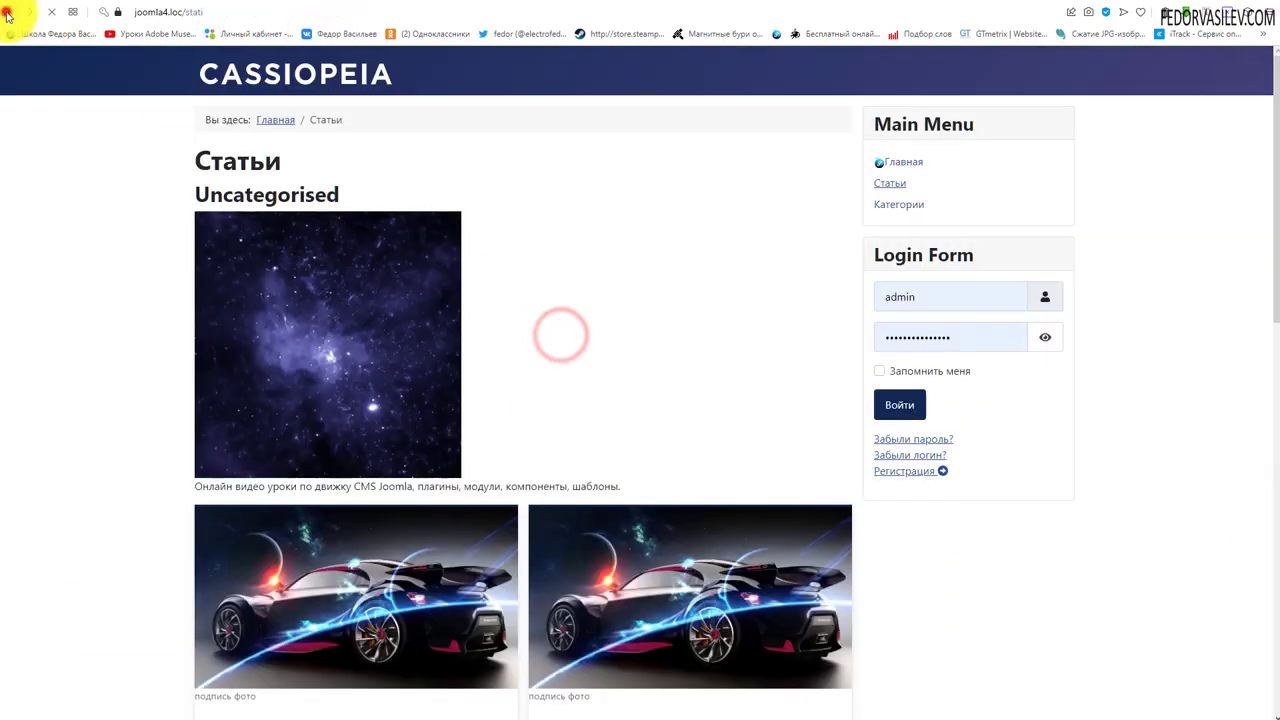
pyautogui.scroll(-5, 711, 297)
pyautogui.scroll(5, 663, 523)
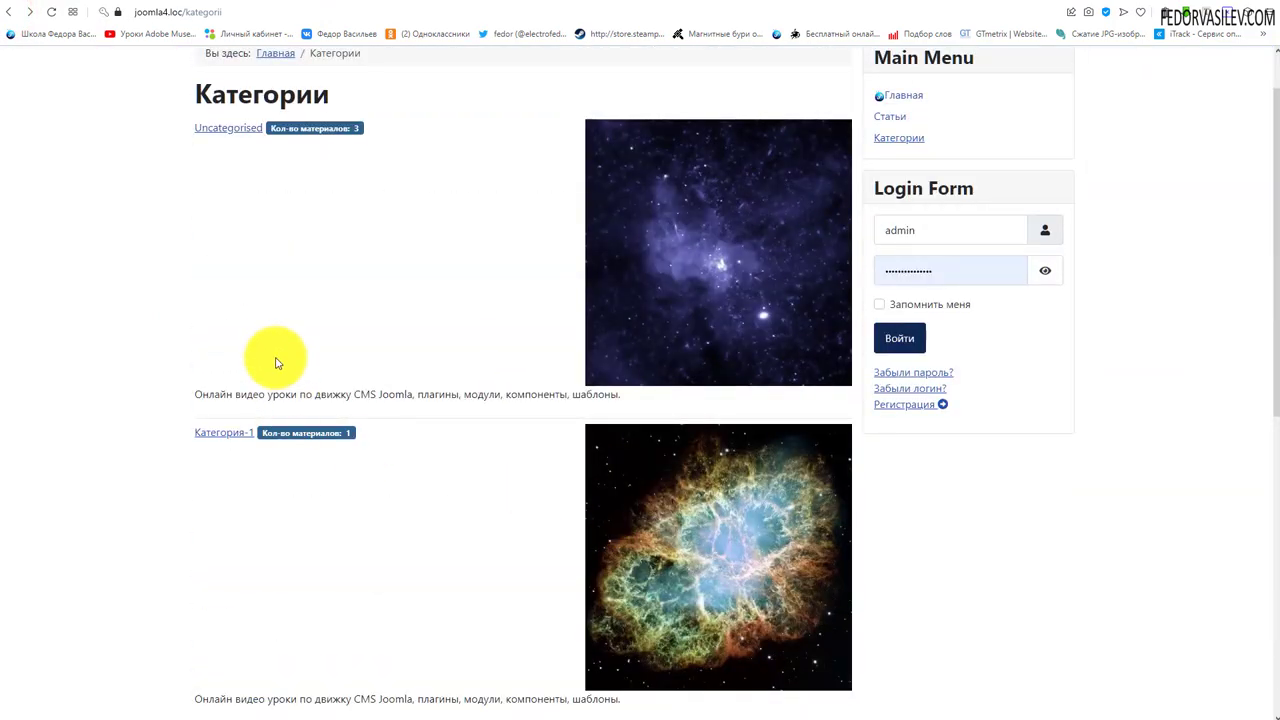
pyautogui.scroll(1, 264, 352)
# Step: Open the component settings from the administrator's article category list and view the Категории and Категория options
pyautogui.click(198, 6)
pyautogui.click(40, 186)
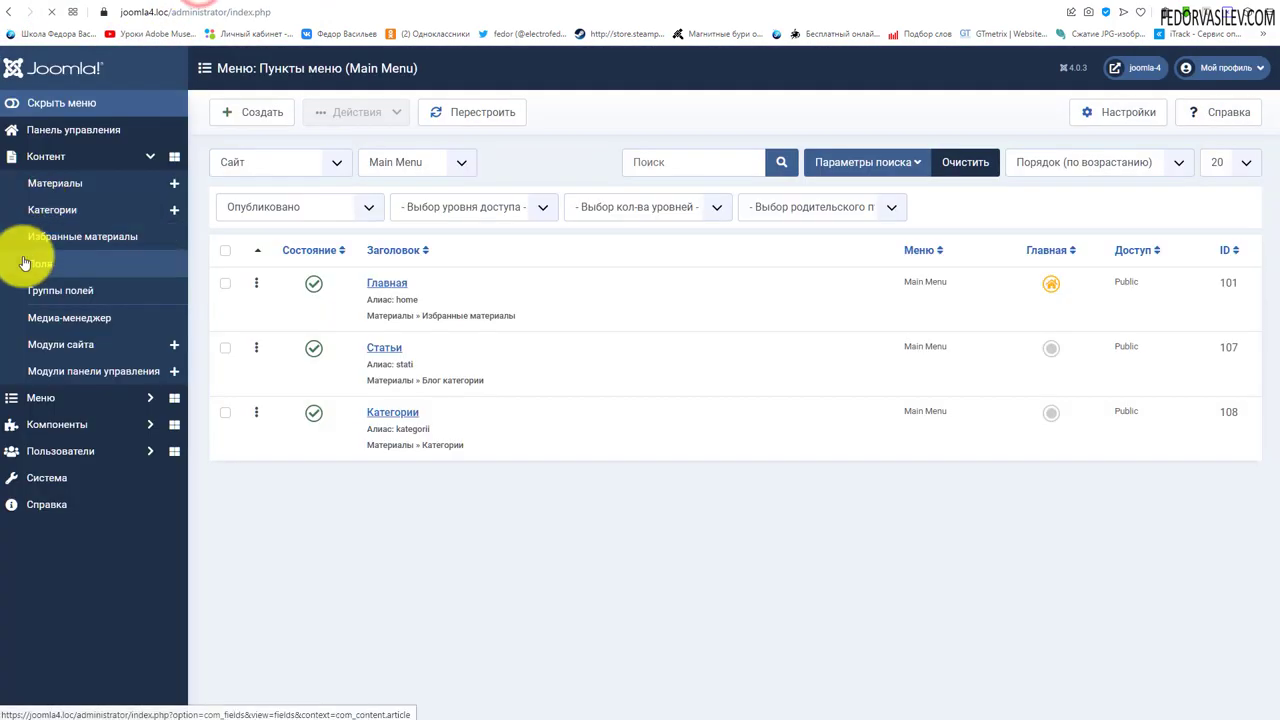
pyautogui.click(41, 221)
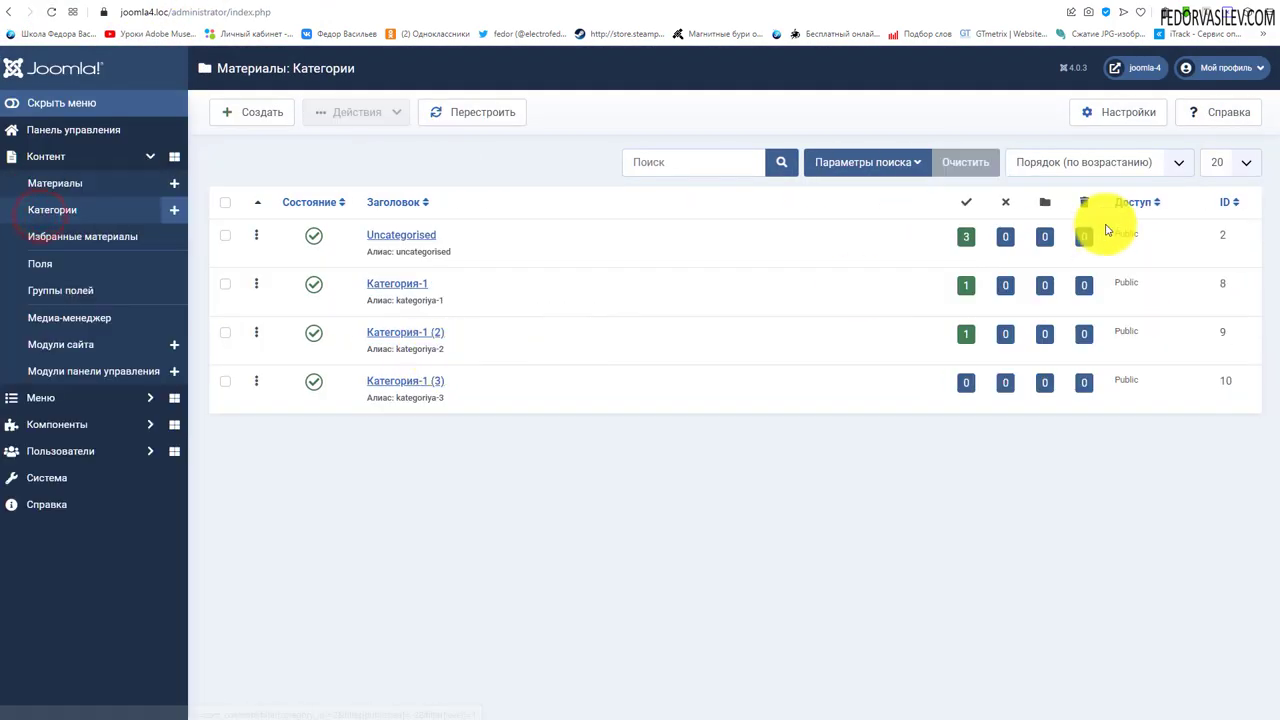
pyautogui.click(1123, 114)
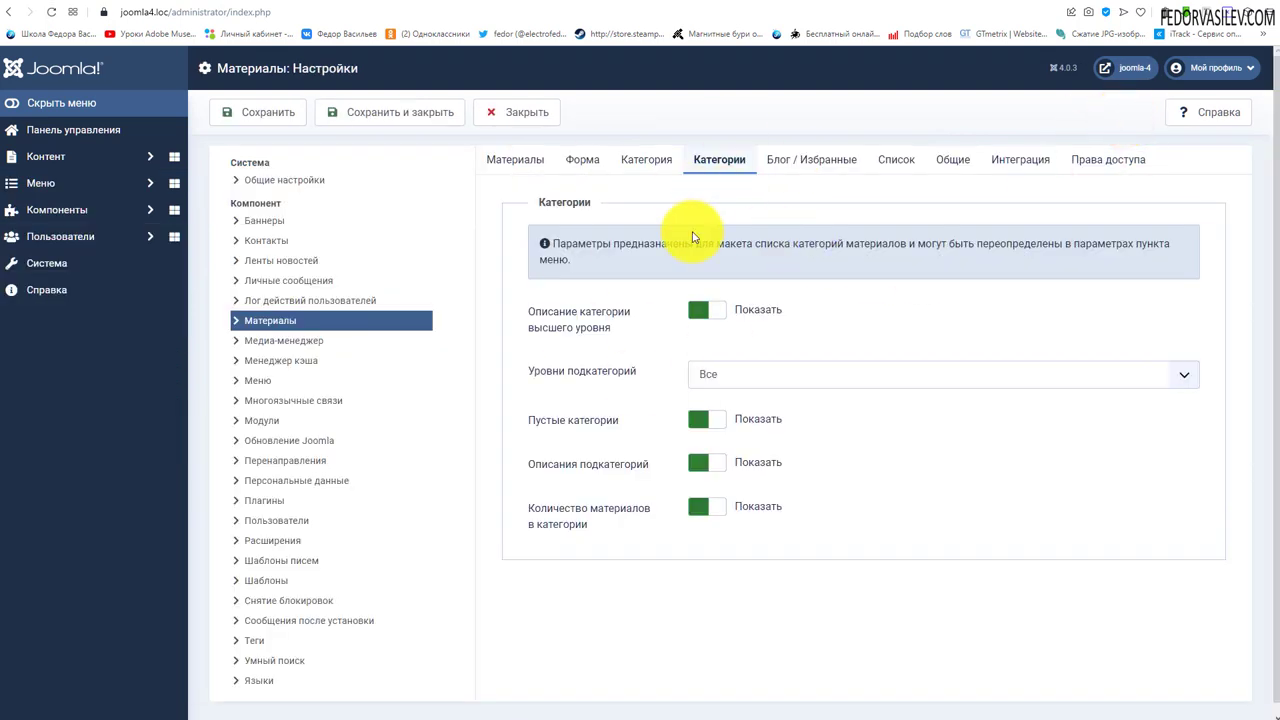
pyautogui.click(648, 161)
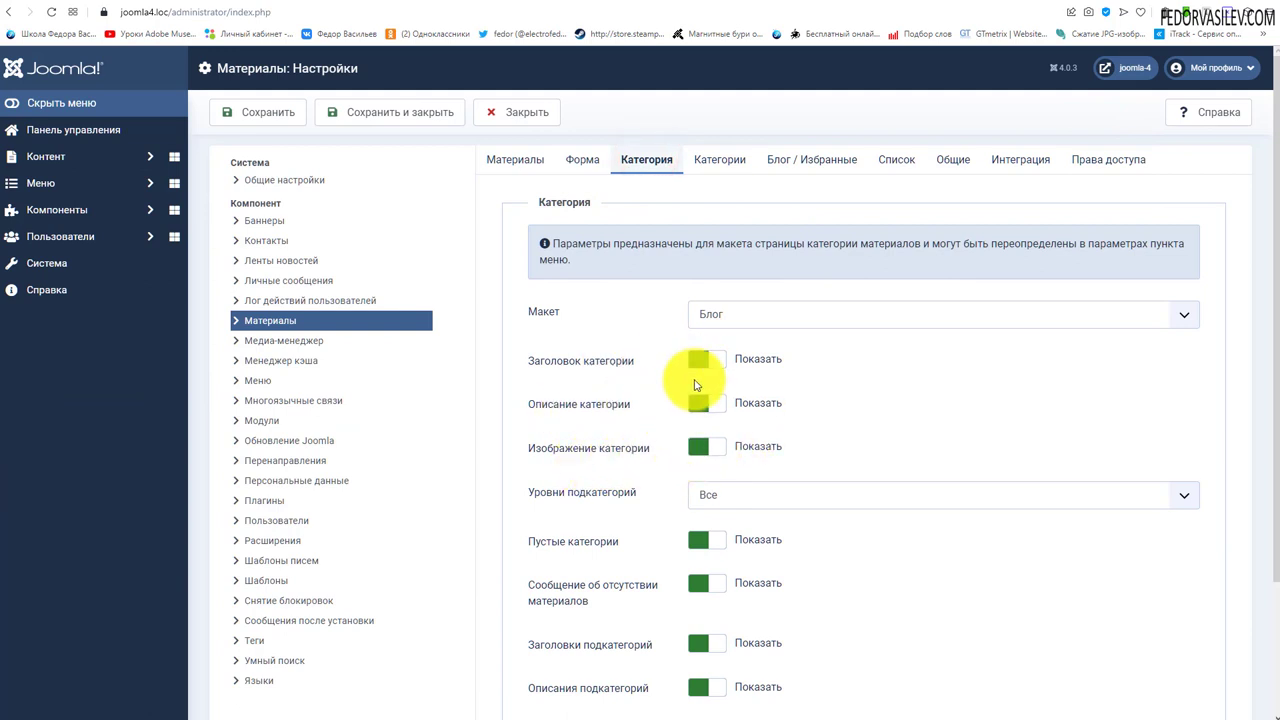
# Step: Review the Макет and Уровни подкатегорий choices in the Категория settings and try the Пустые категории switch, leaving it on Показать
pyautogui.click(731, 314)
pyautogui.click(621, 314)
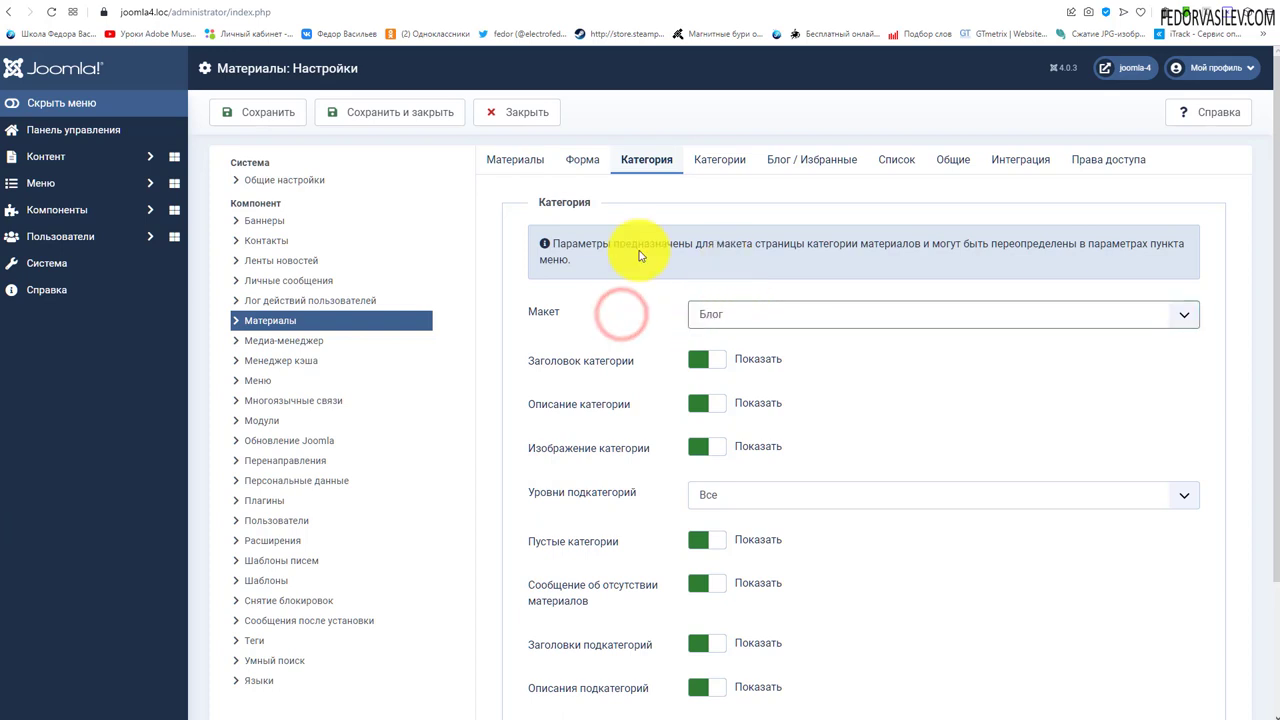
pyautogui.scroll(-1, 640, 256)
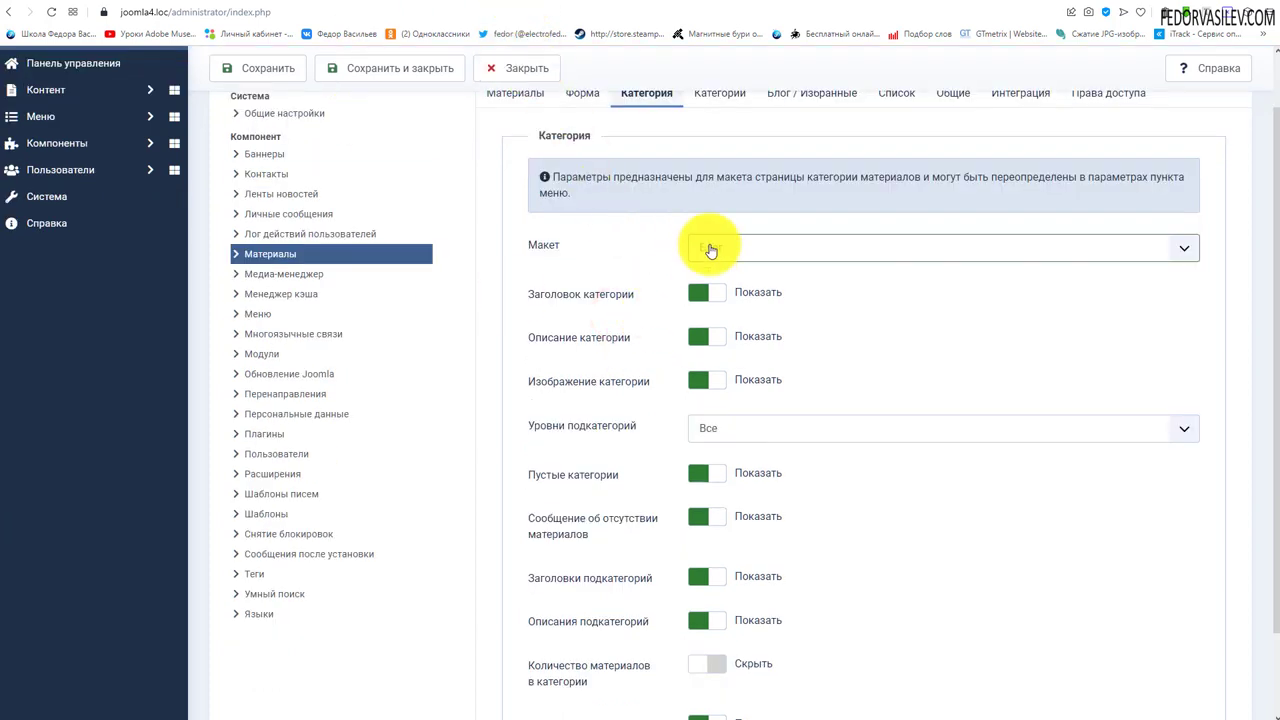
pyautogui.scroll(-1, 1002, 335)
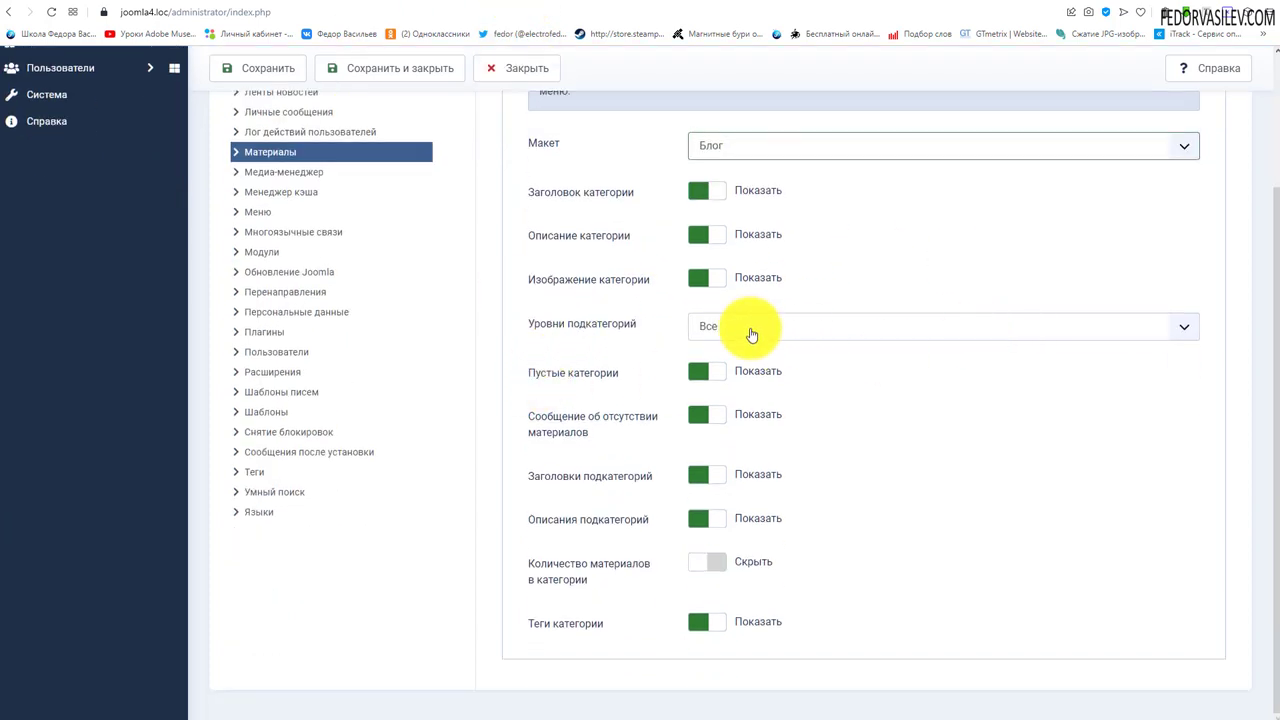
pyautogui.click(752, 333)
pyautogui.click(571, 334)
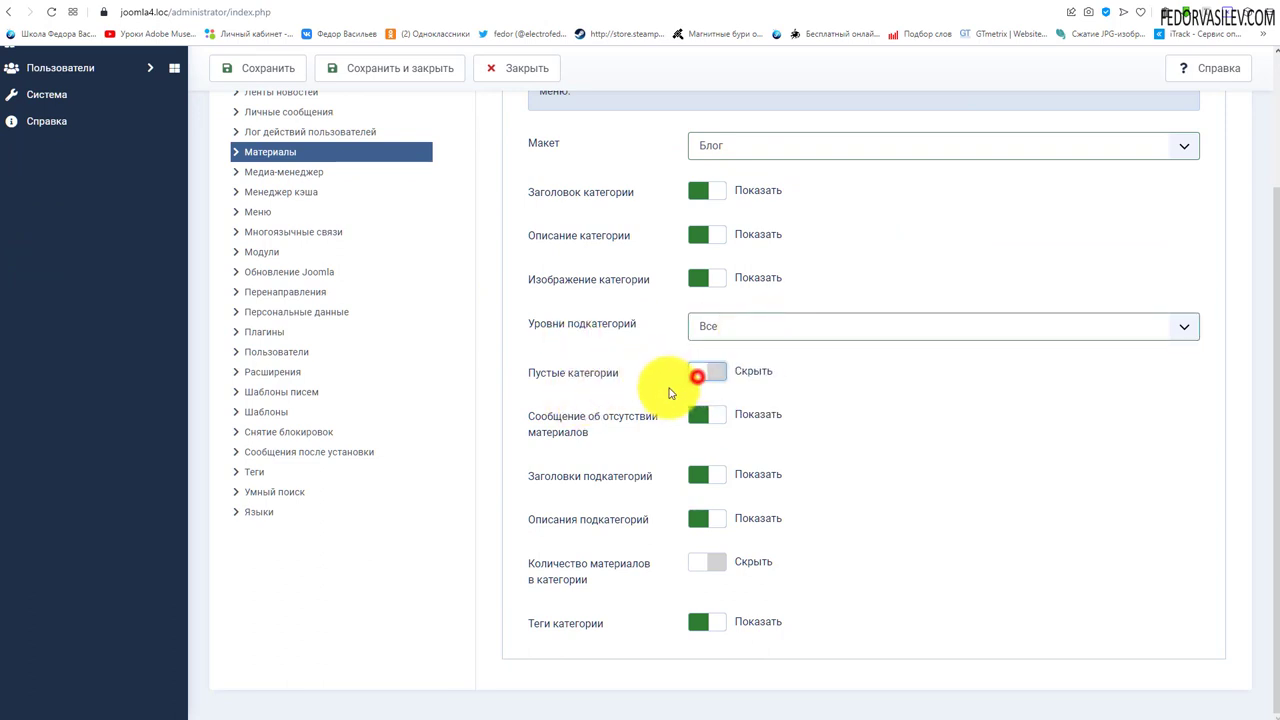
pyautogui.click(715, 377)
pyautogui.scroll(2, 595, 320)
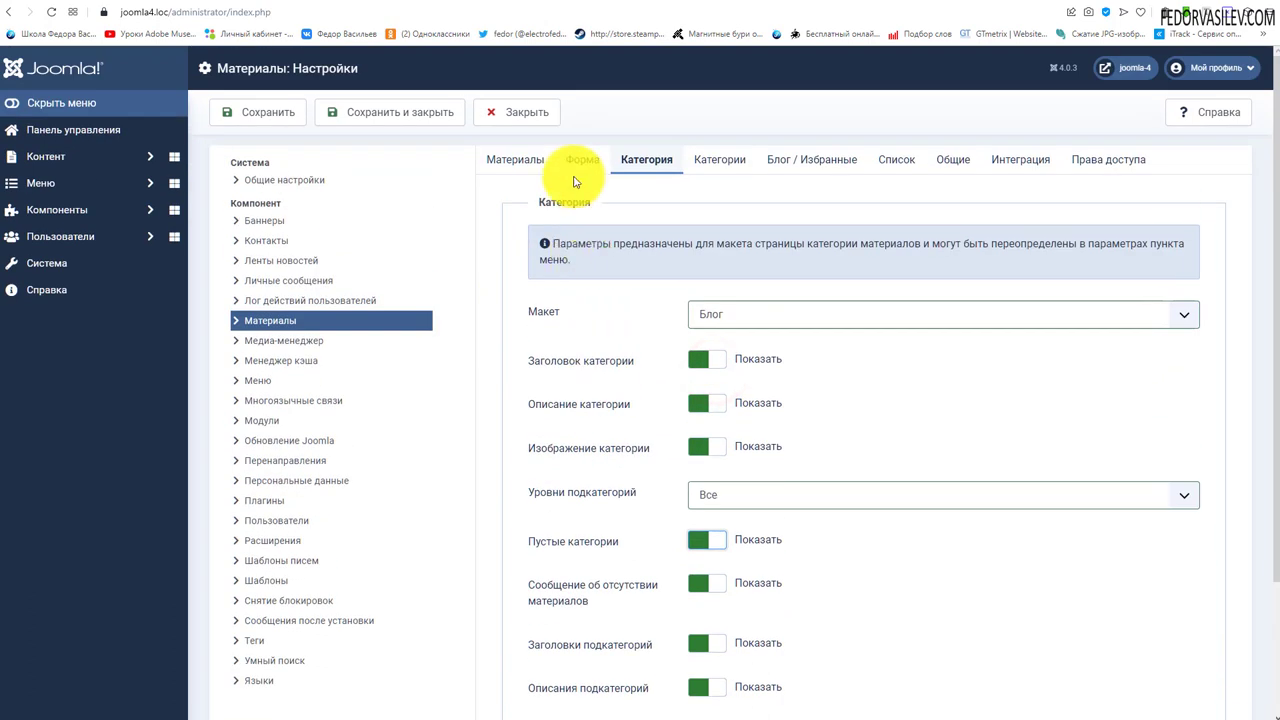
# Step: Compare the Форма, Категория and Категории sections of the Материалы component settings
pyautogui.click(575, 167)
pyautogui.scroll(-4, 591, 334)
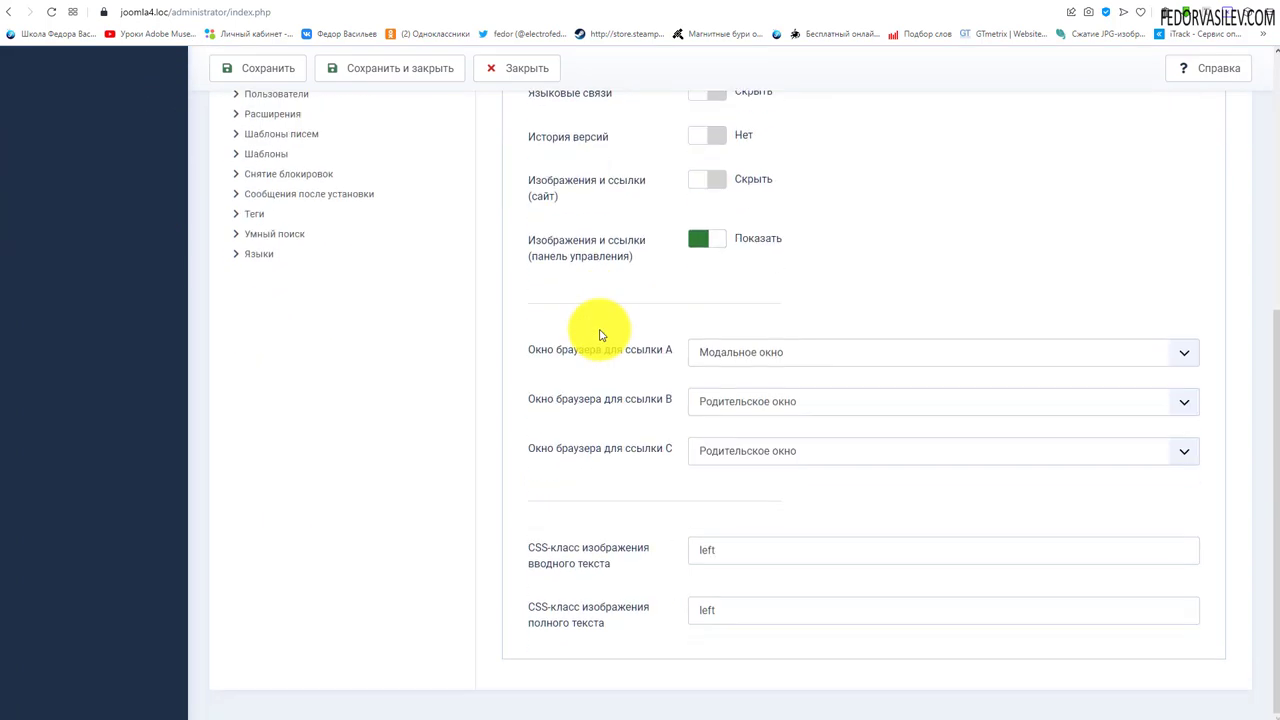
pyautogui.scroll(4, 610, 250)
pyautogui.click(634, 162)
pyautogui.click(716, 165)
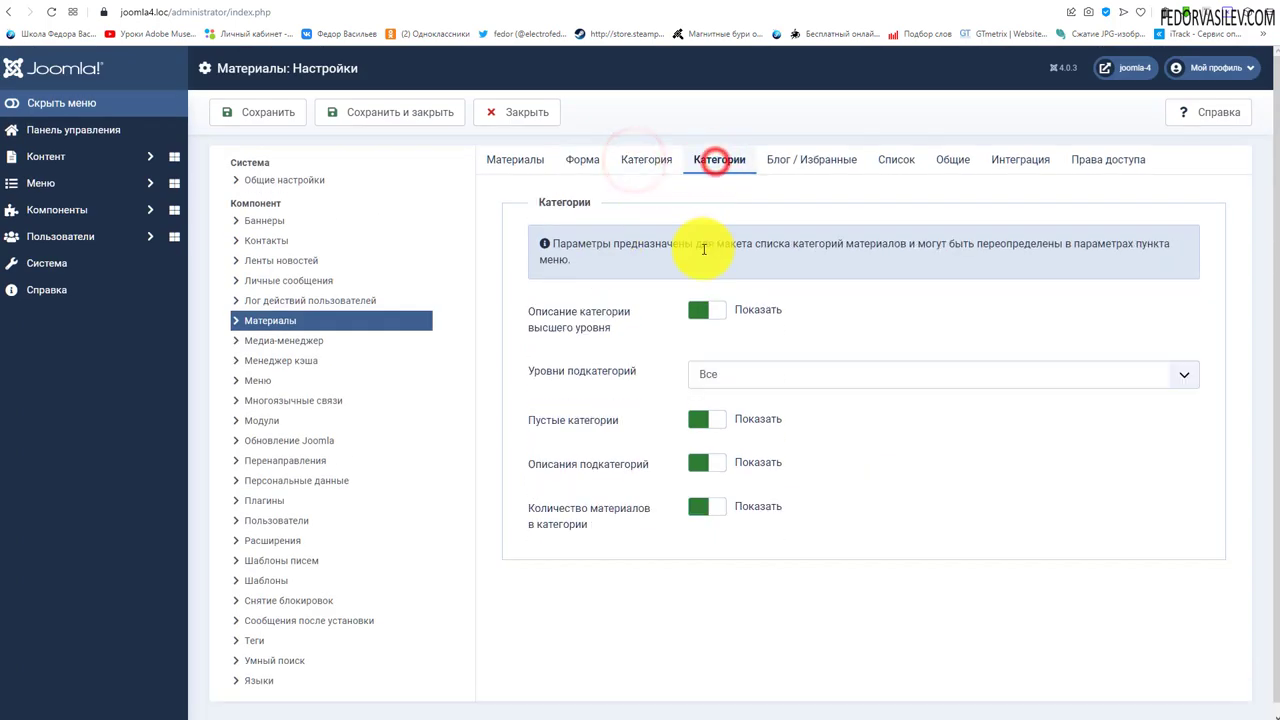
pyautogui.click(578, 162)
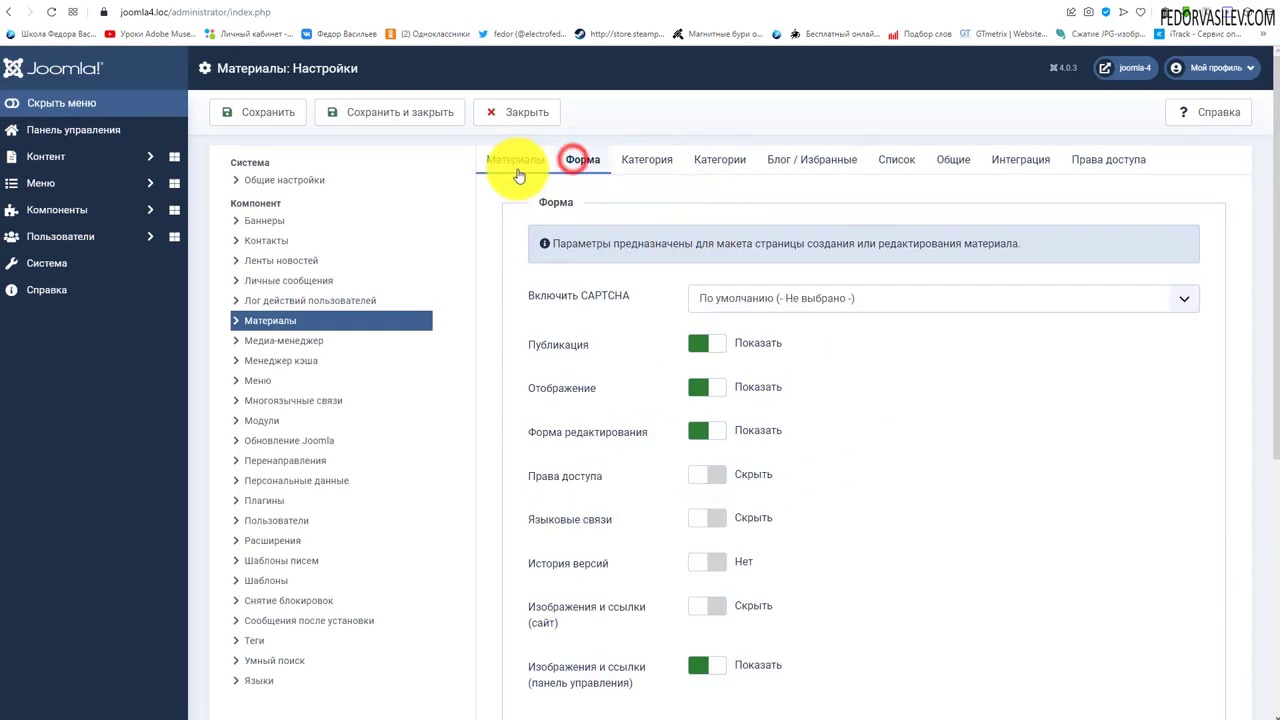
pyautogui.scroll(-5, 634, 281)
pyautogui.scroll(5, 634, 279)
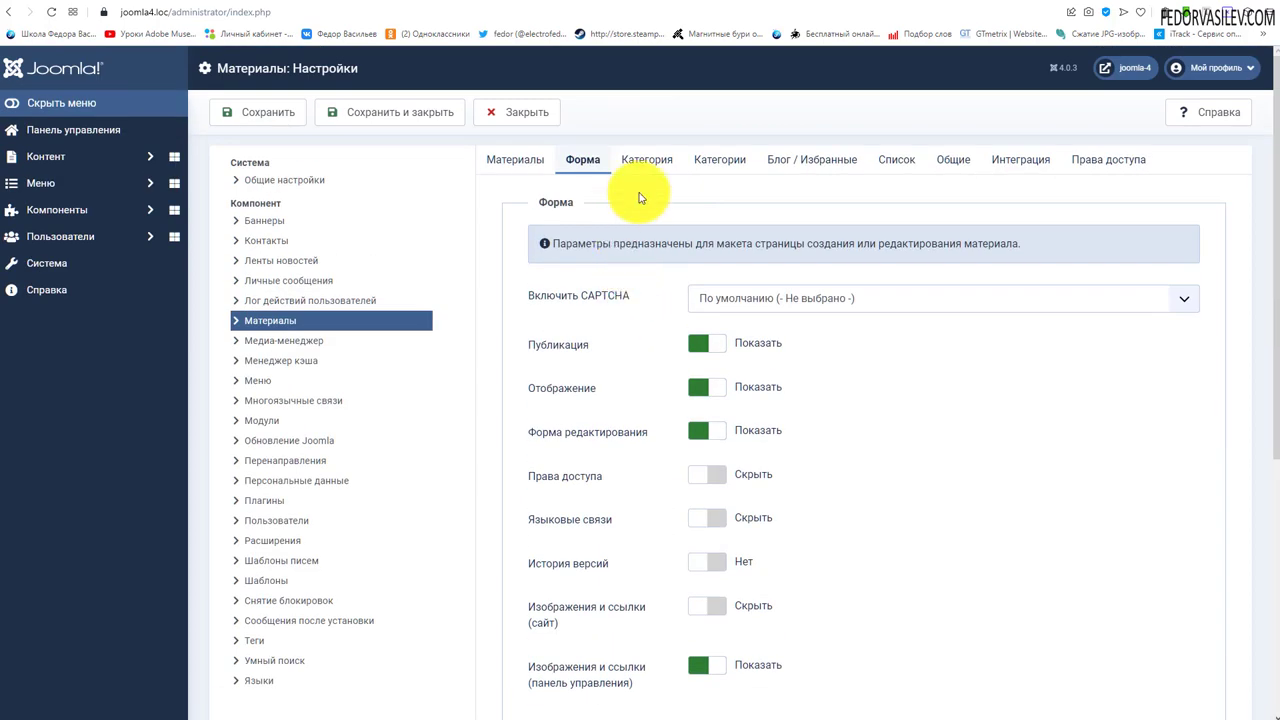
pyautogui.click(646, 161)
# Step: Start a new menu item of the Материал type from the Materials group and title it Материал
pyautogui.click(41, 183)
pyautogui.click(78, 239)
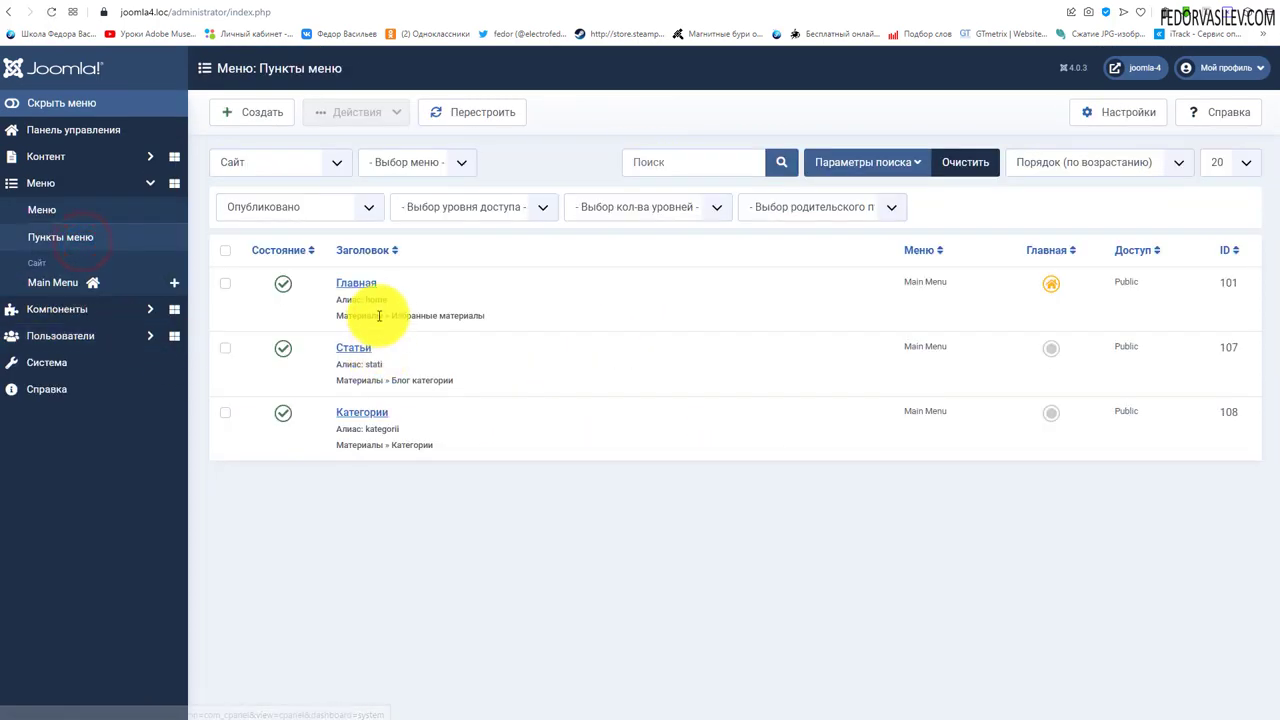
pyautogui.click(263, 117)
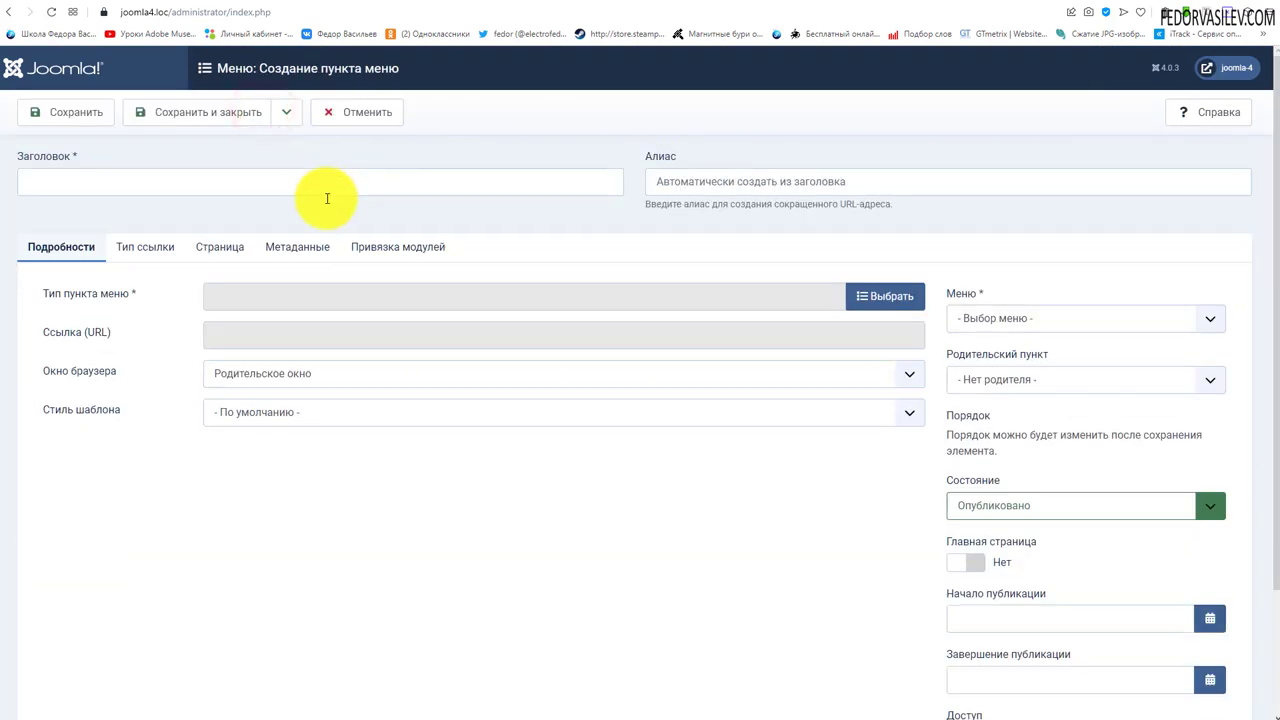
pyautogui.click(892, 298)
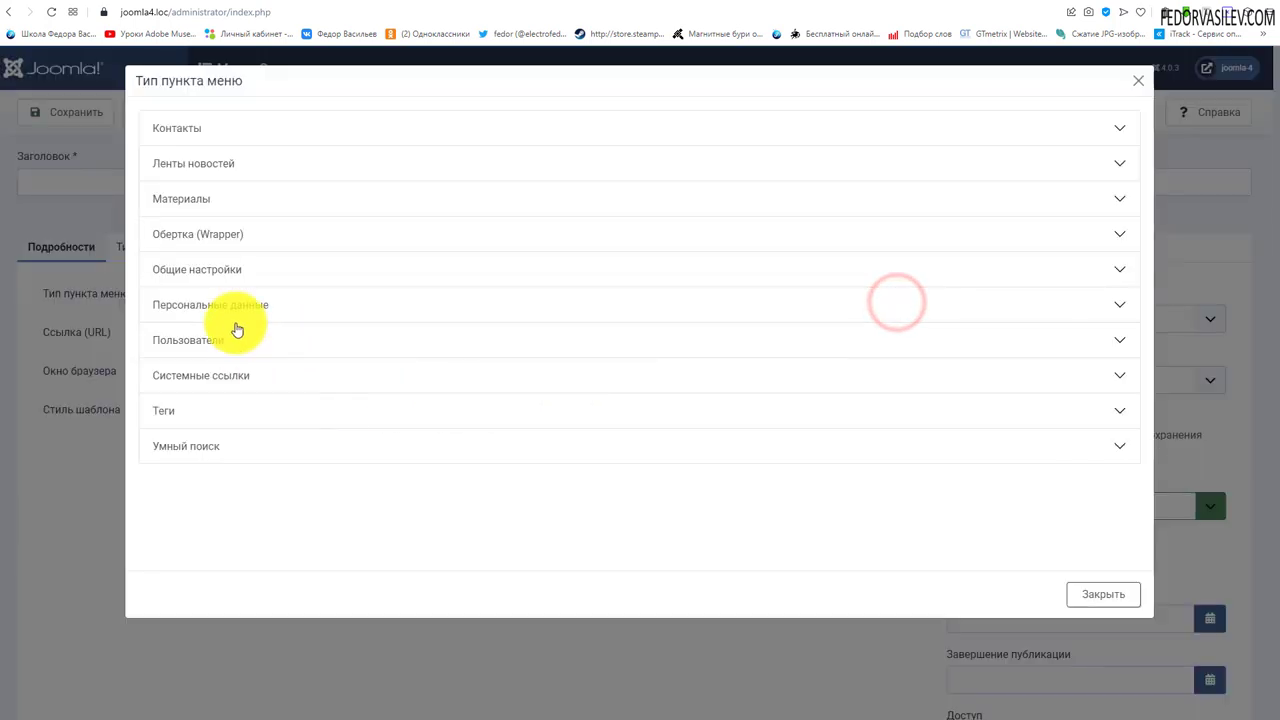
pyautogui.click(183, 199)
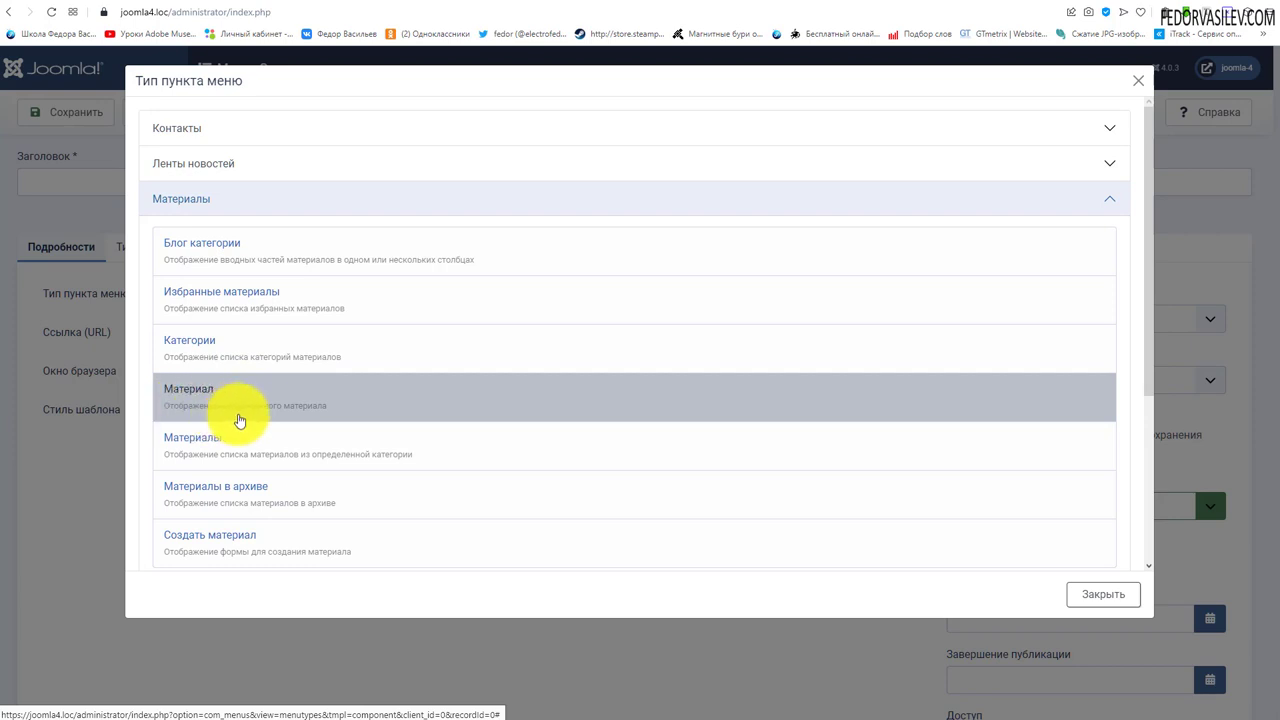
pyautogui.click(267, 401)
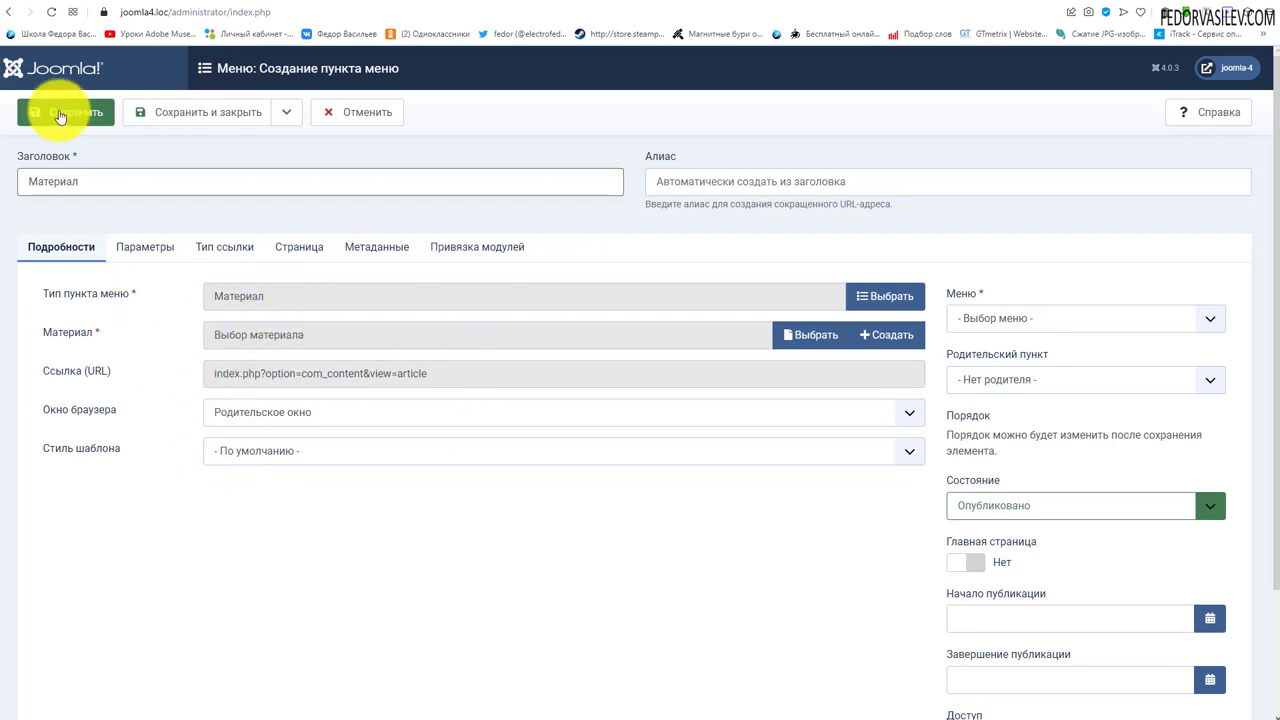
# Step: Try to save the Материал menu item without choosing an article or menu, and read the error message
pyautogui.click(66, 112)
pyautogui.moveTo(94, 160); pyautogui.dragTo(314, 171)
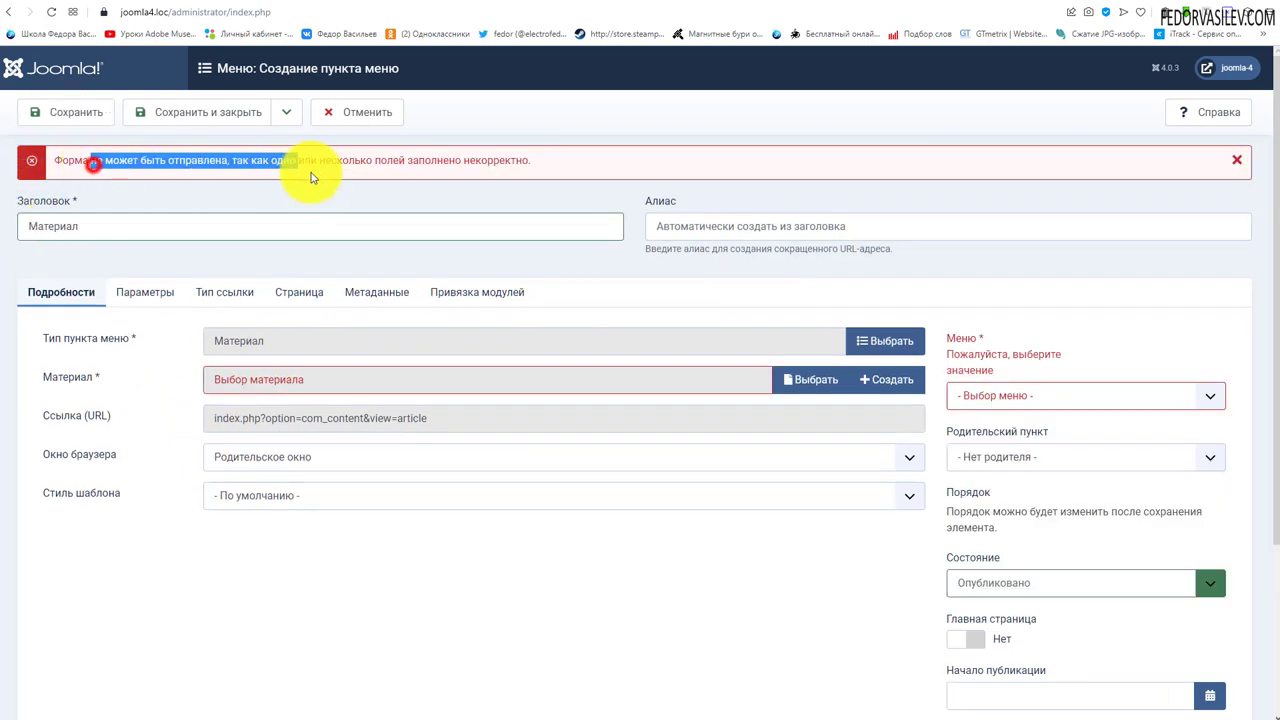
pyautogui.doubleClick(105, 220)
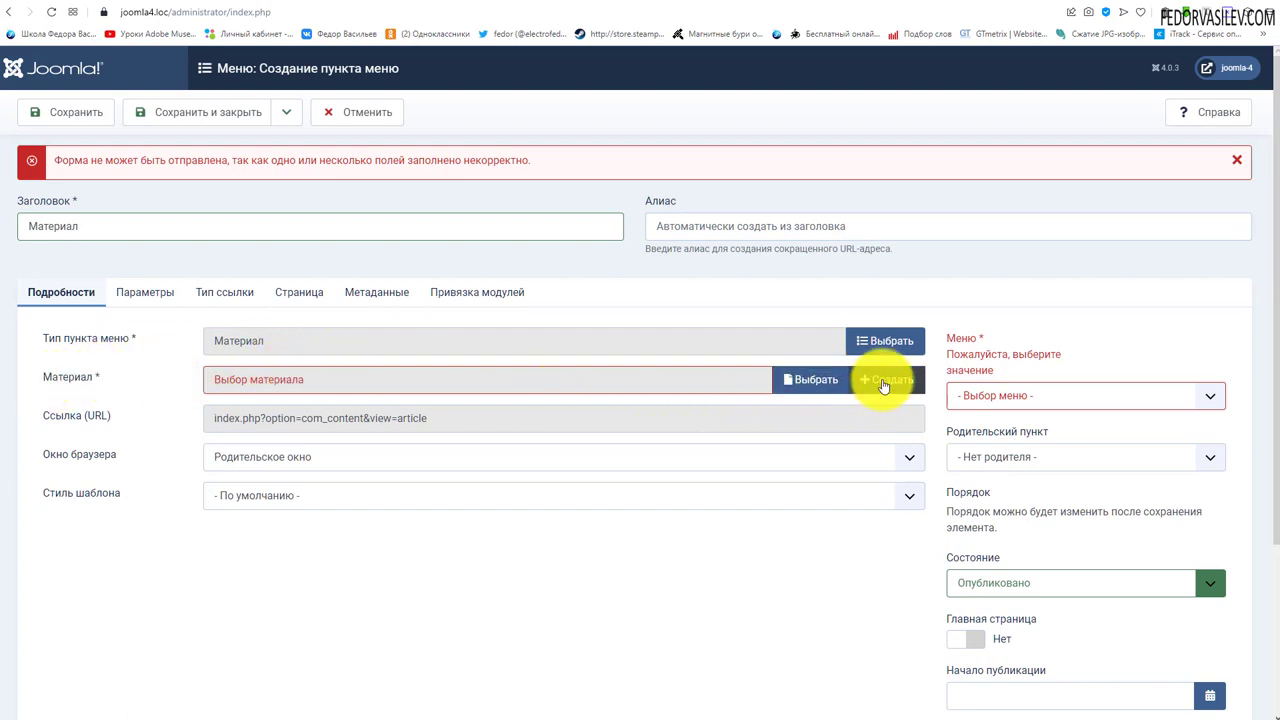
# Step: Choose the article Статья-1 for the Материал menu item, assign it to Main Menu and save it
pyautogui.click(818, 381)
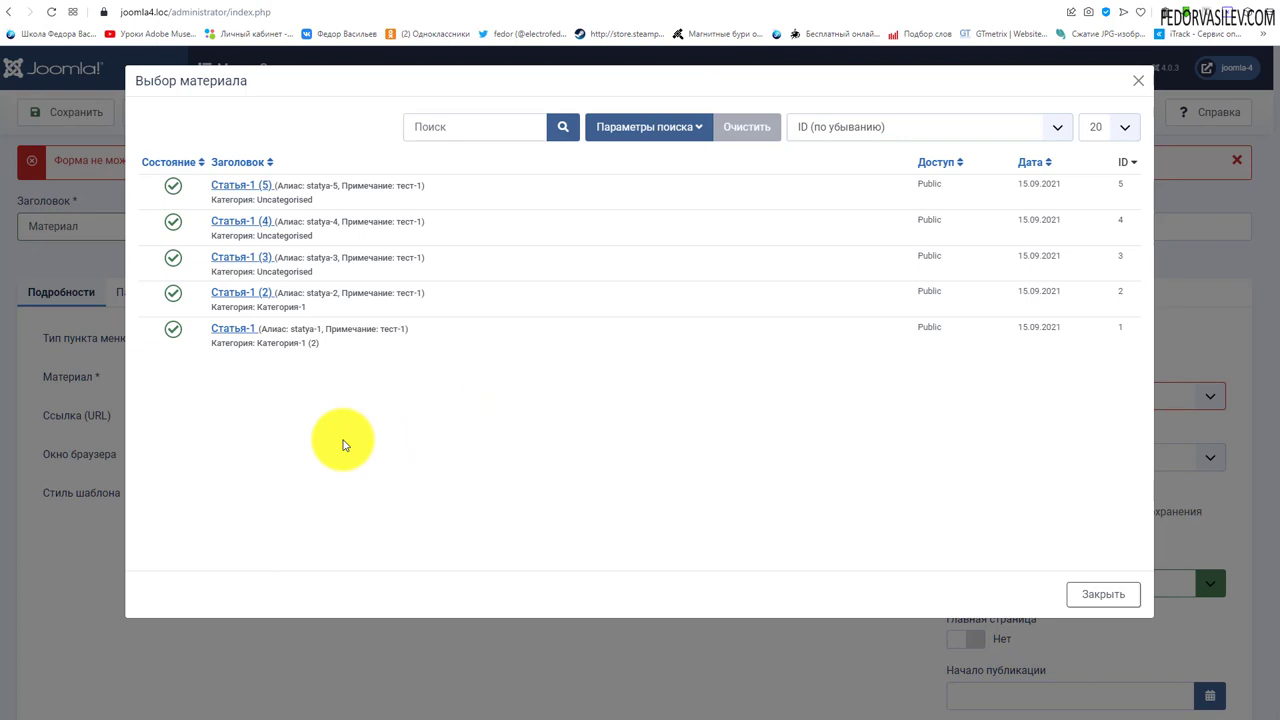
pyautogui.click(235, 328)
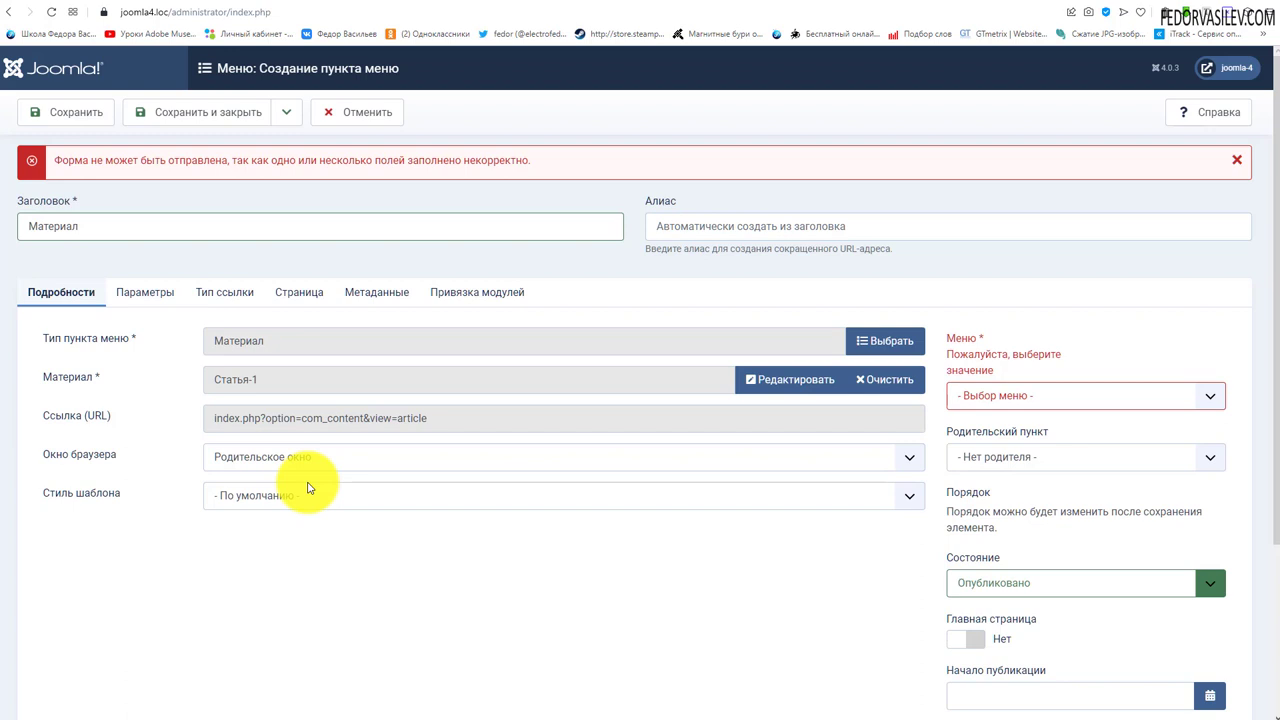
pyautogui.click(972, 395)
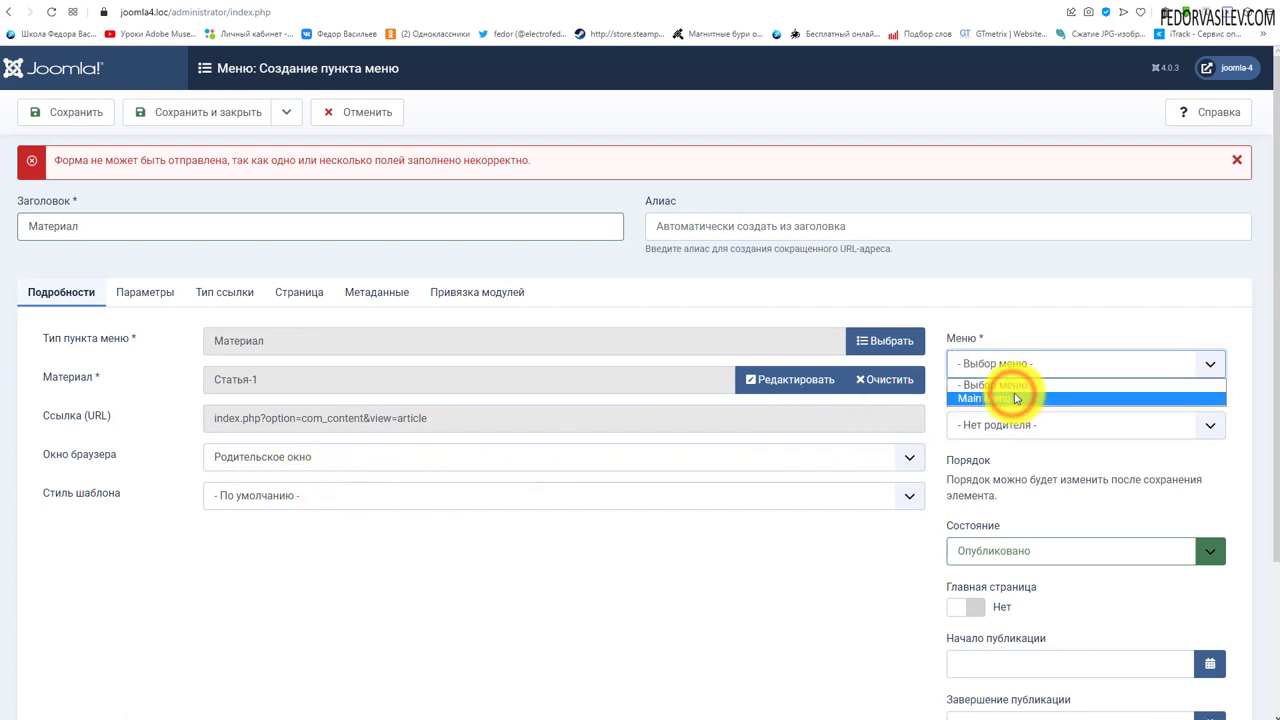
pyautogui.click(1010, 396)
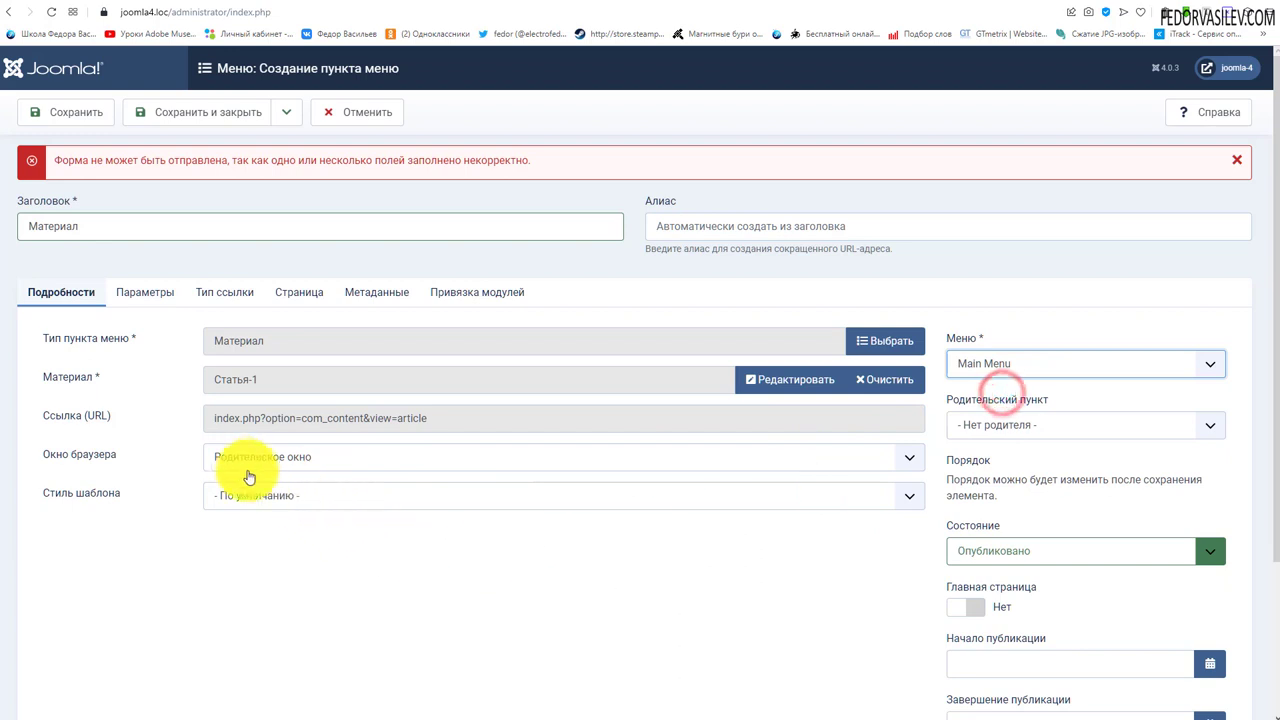
pyautogui.click(86, 108)
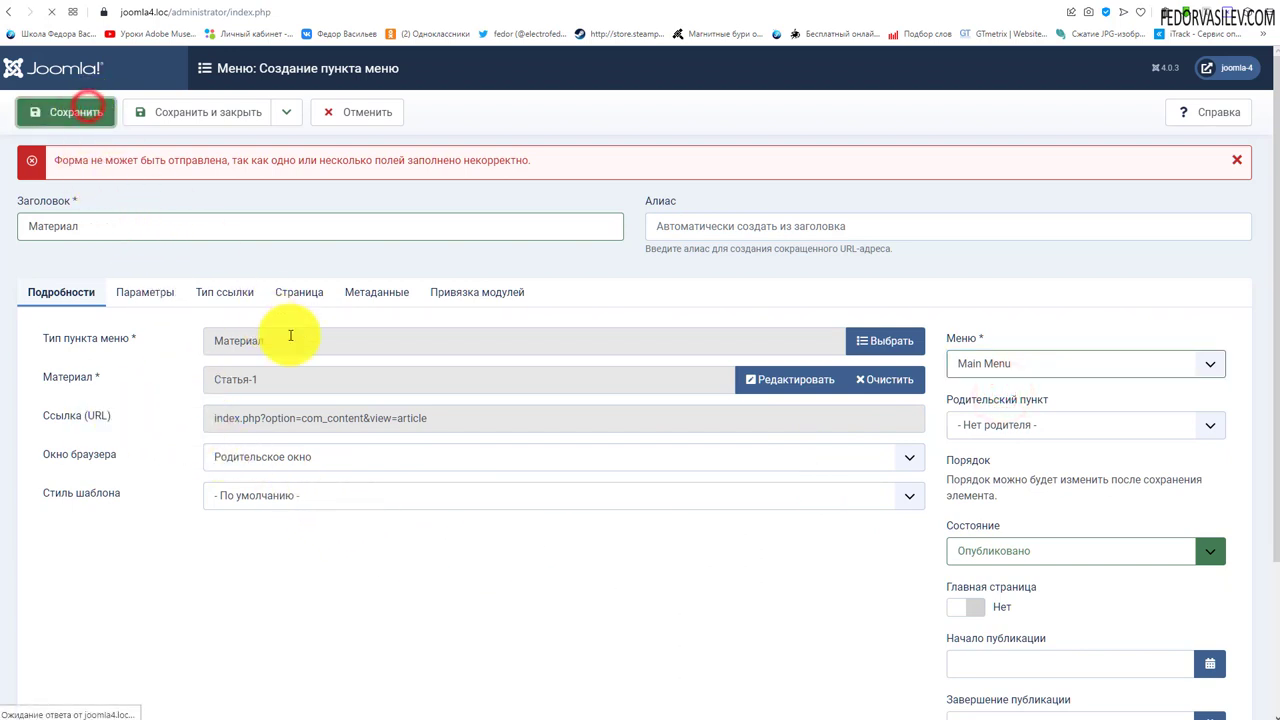
# Step: Reload the site's home page and open the Материал page from Main Menu to check it
pyautogui.click(326, 4)
pyautogui.click(900, 163)
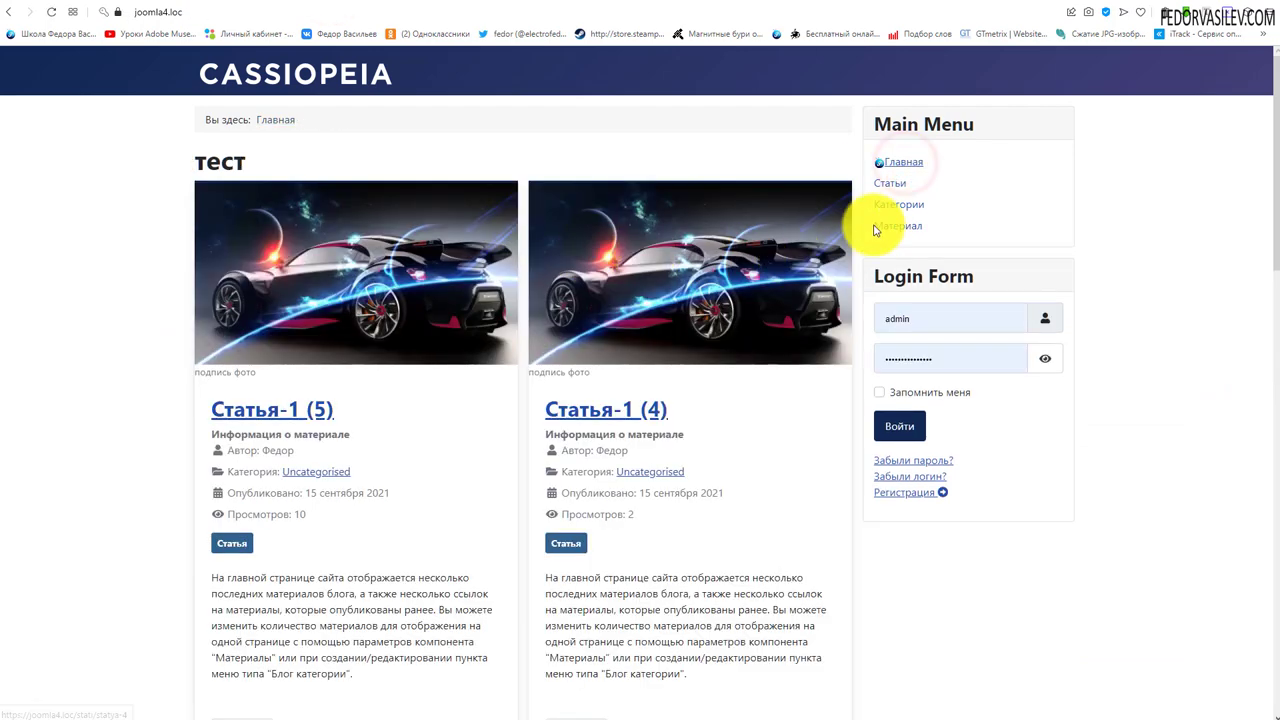
pyautogui.moveTo(945, 221); pyautogui.dragTo(851, 229)
pyautogui.click(1245, 391)
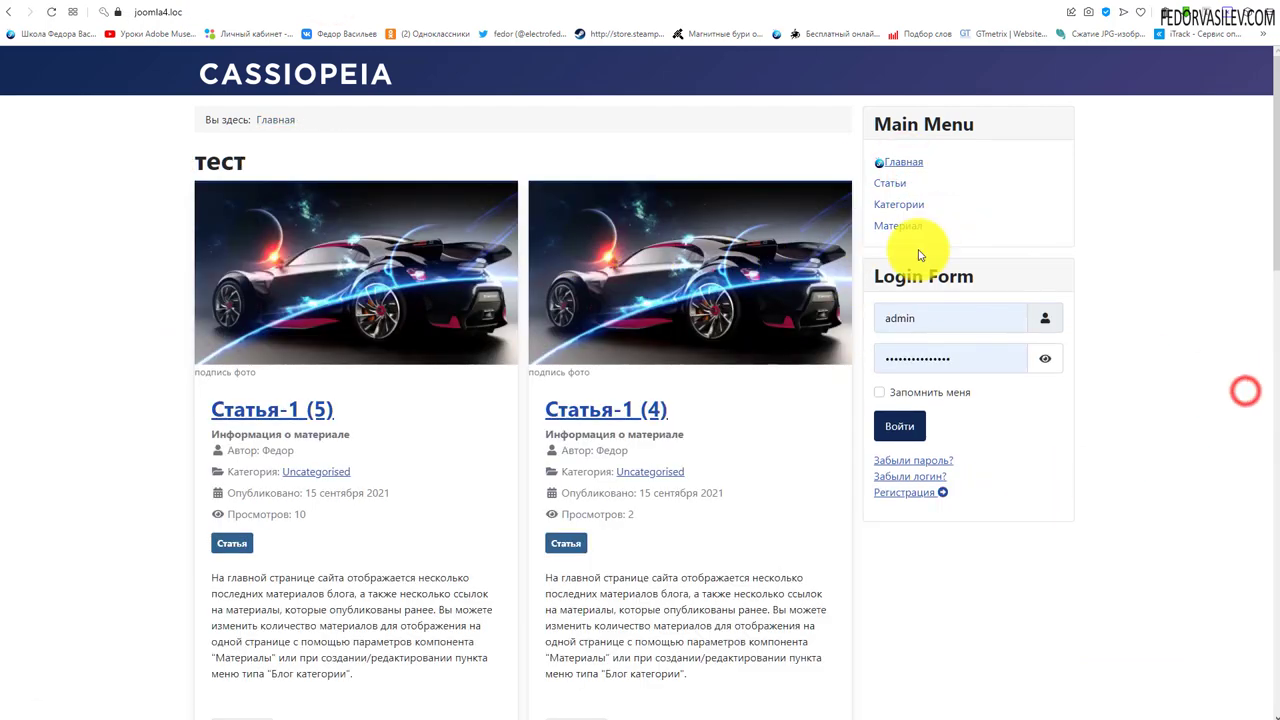
pyautogui.click(900, 226)
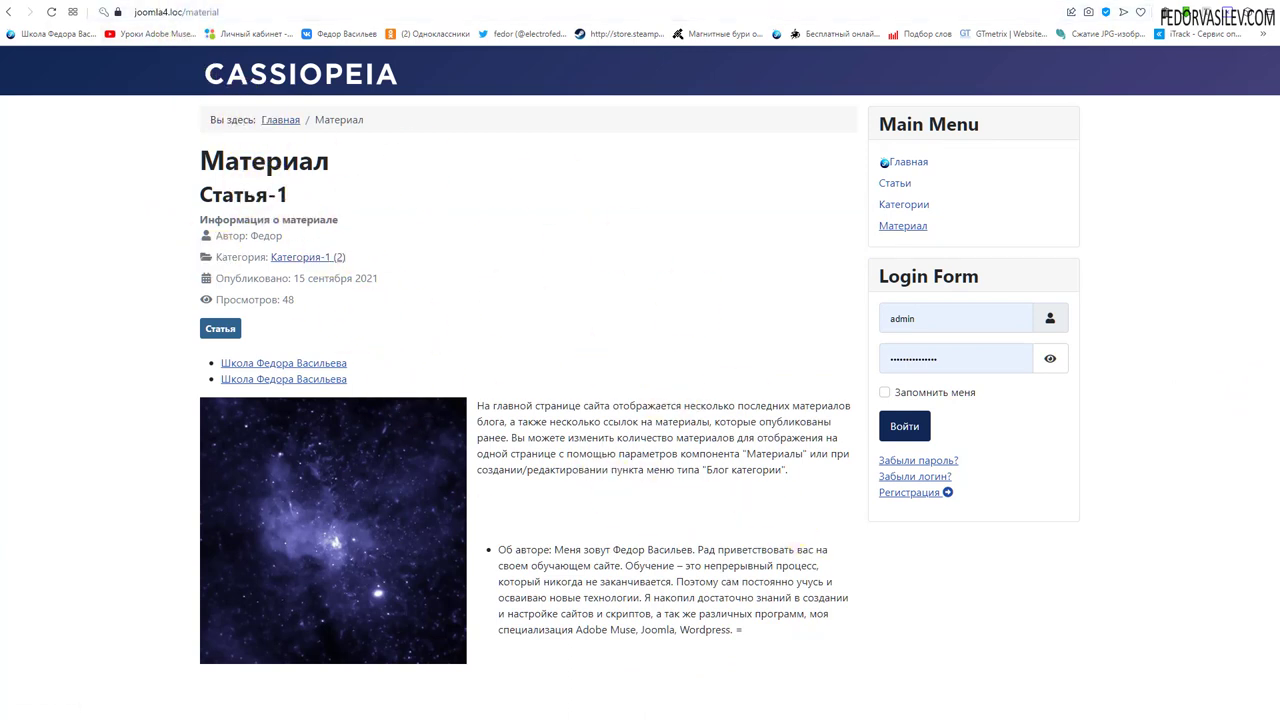
# Step: Look through the Параметры, Тип ссылки, Страница, Метаданные and Привязка модулей settings of the Материал menu item and close it
pyautogui.hotkey('alt', 'Tab')
pyautogui.scroll(3, 846, 537)
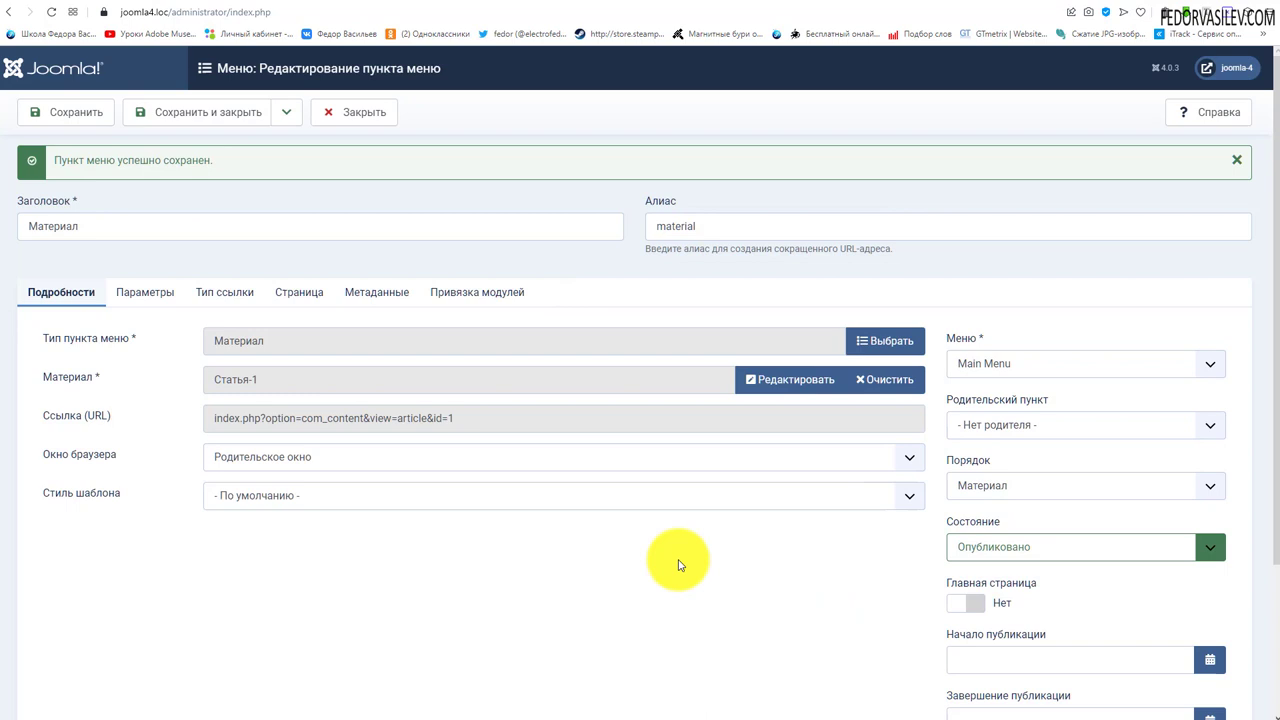
pyautogui.click(150, 298)
pyautogui.click(224, 292)
pyautogui.click(299, 292)
pyautogui.click(376, 292)
pyautogui.click(477, 292)
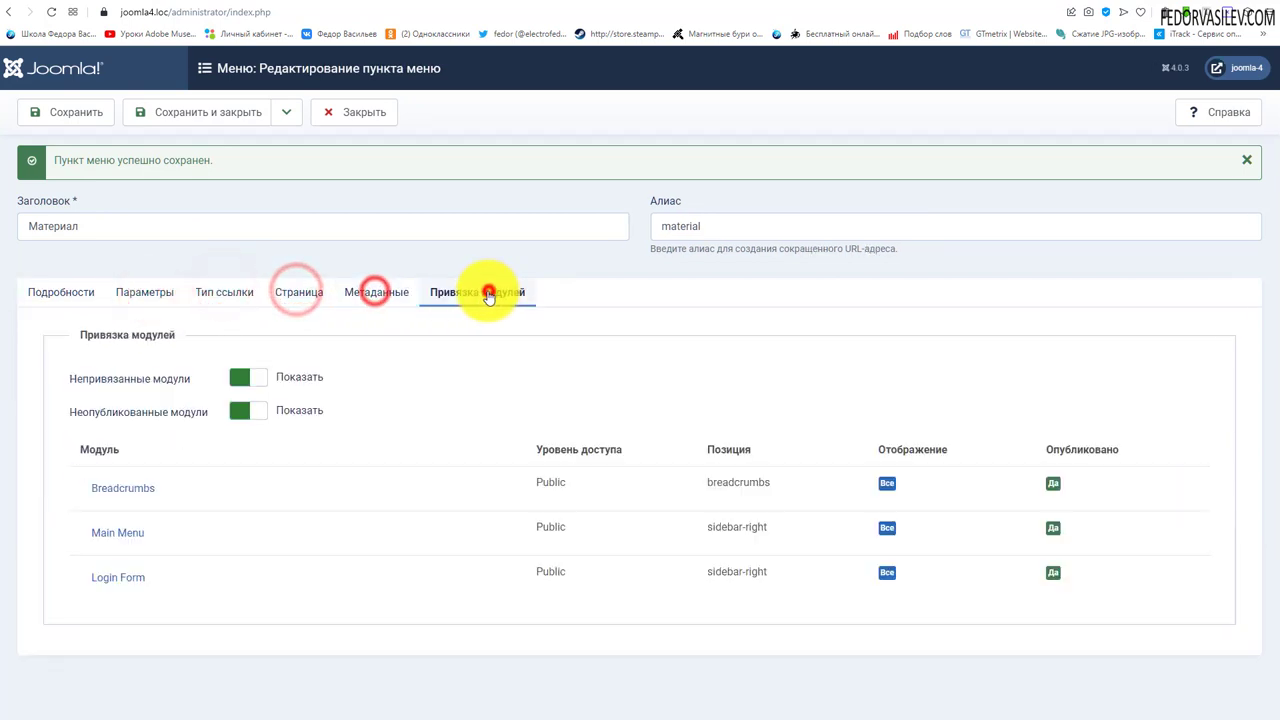
pyautogui.click(356, 110)
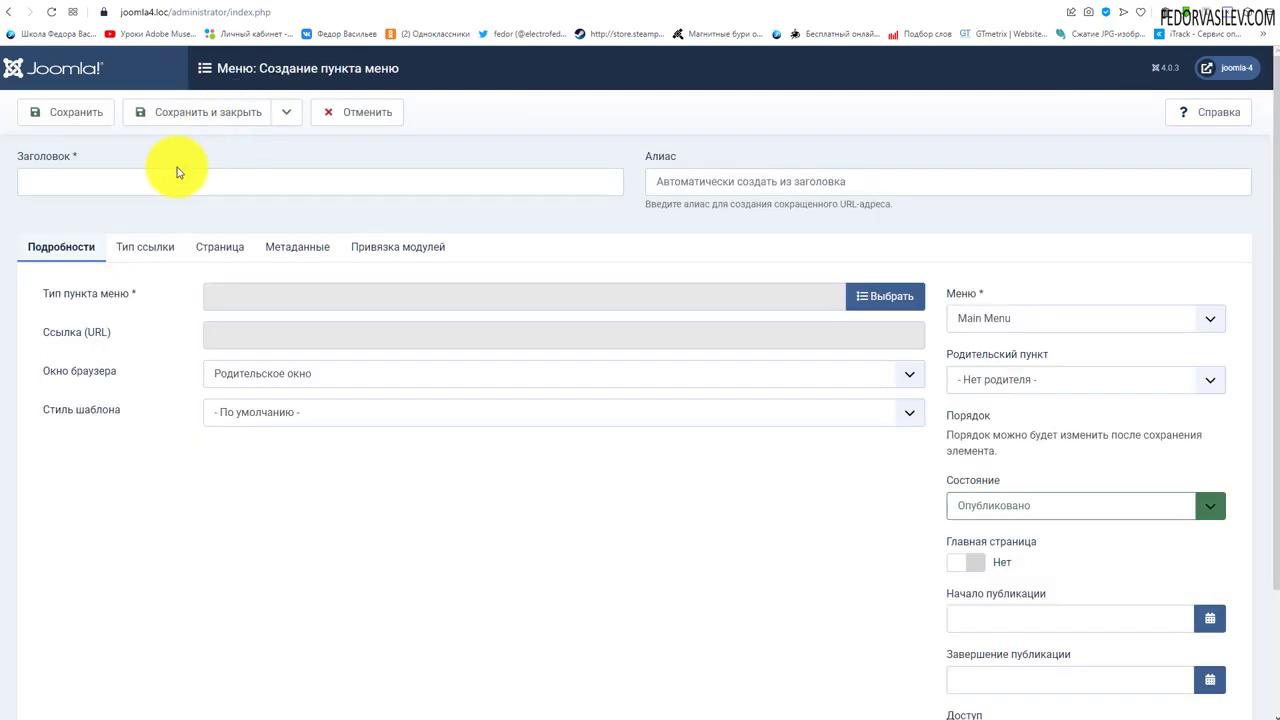
# Step: Set the new menu item's type to Материалы в архиве from the Материалы group and title it Архив
pyautogui.click(871, 298)
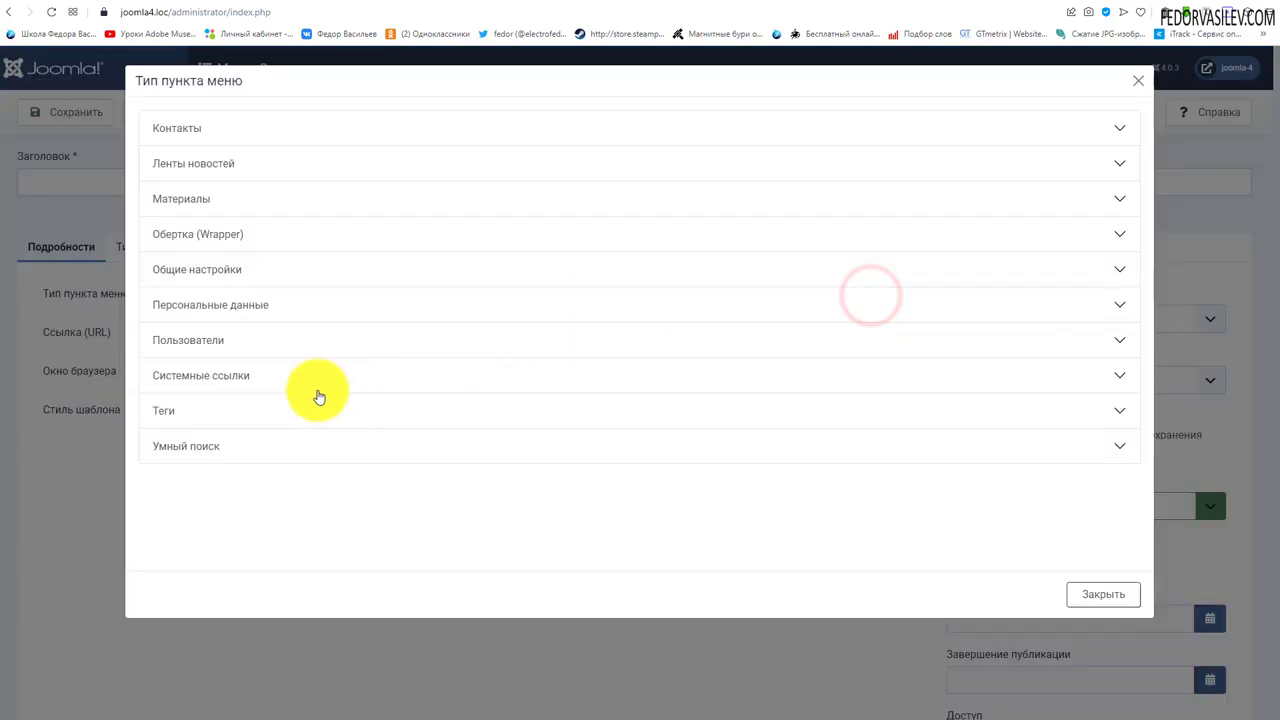
pyautogui.click(205, 197)
pyautogui.scroll(-1, 228, 435)
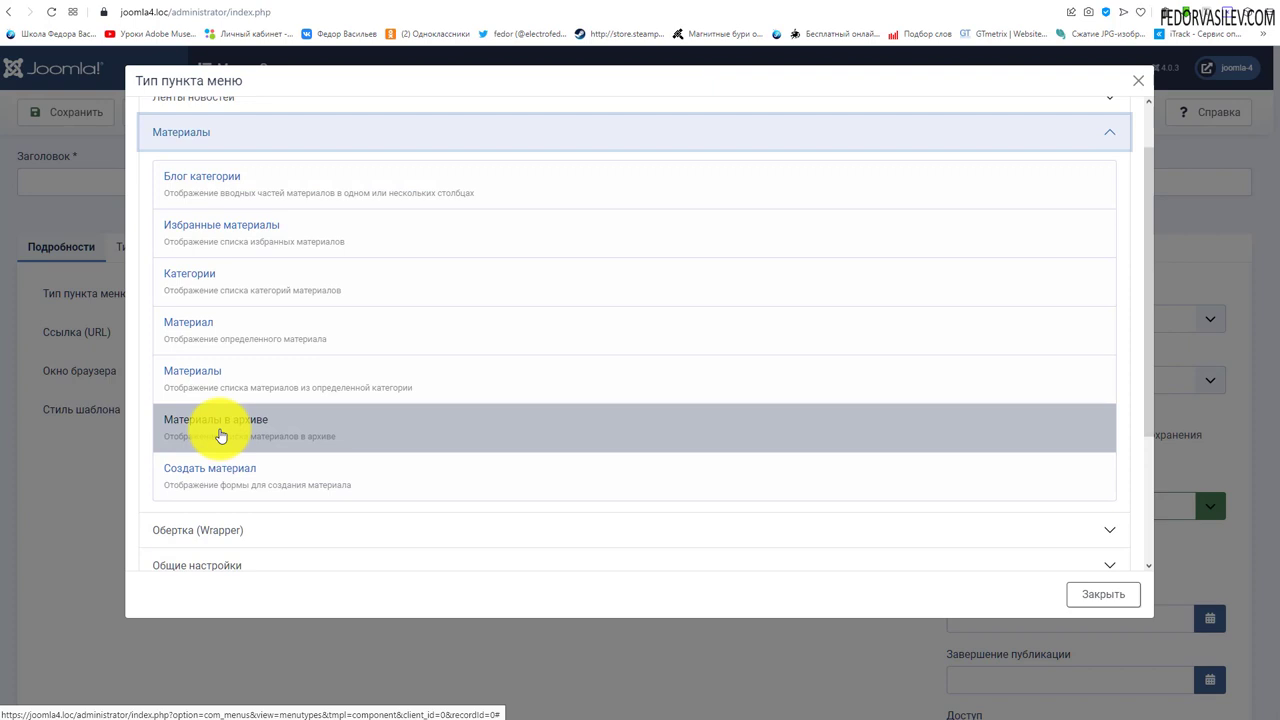
pyautogui.click(221, 434)
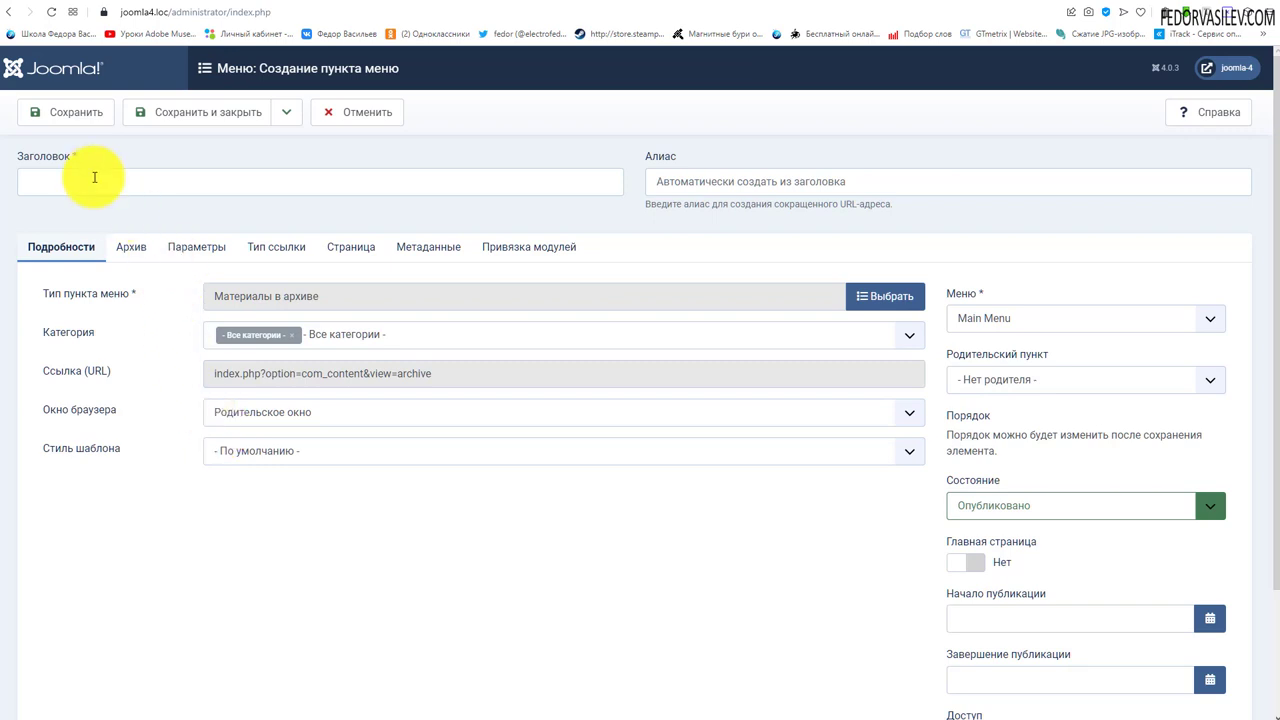
pyautogui.click(93, 176)
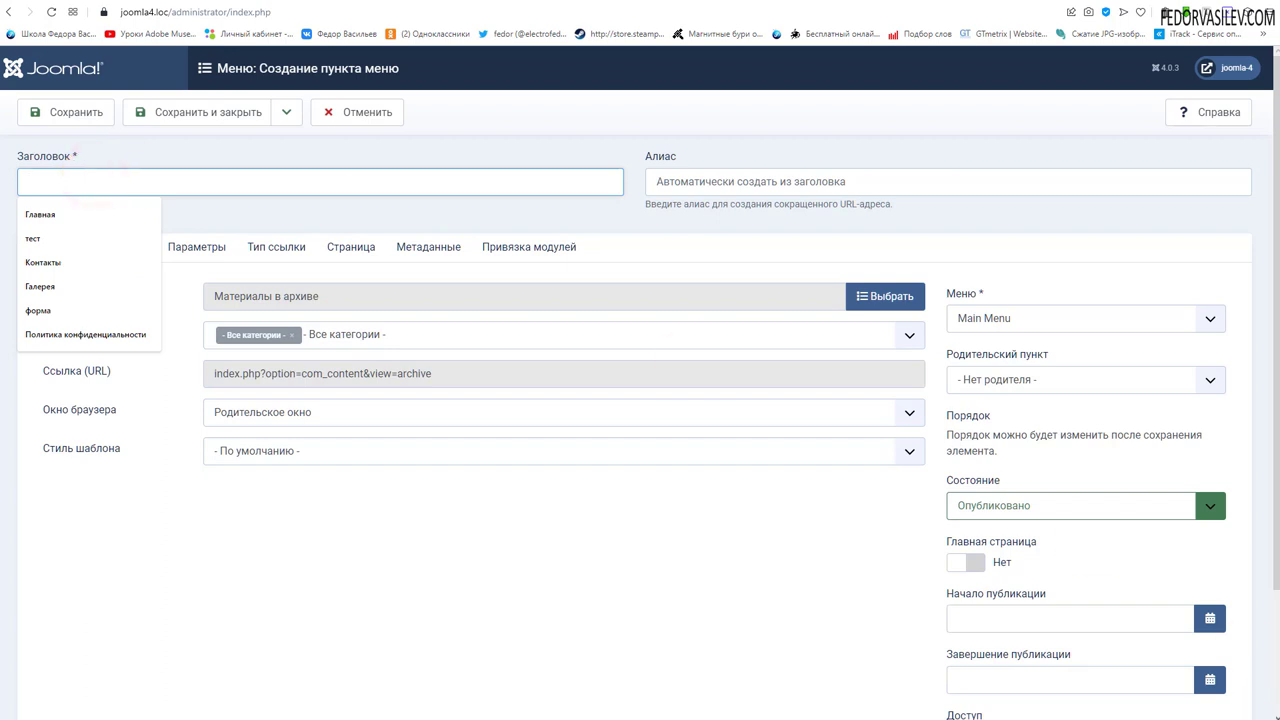
pyautogui.write('Архв')
pyautogui.hotkey('ctrl', 'a')
pyautogui.write('Архив')
pyautogui.scroll(-1, 63, 334)
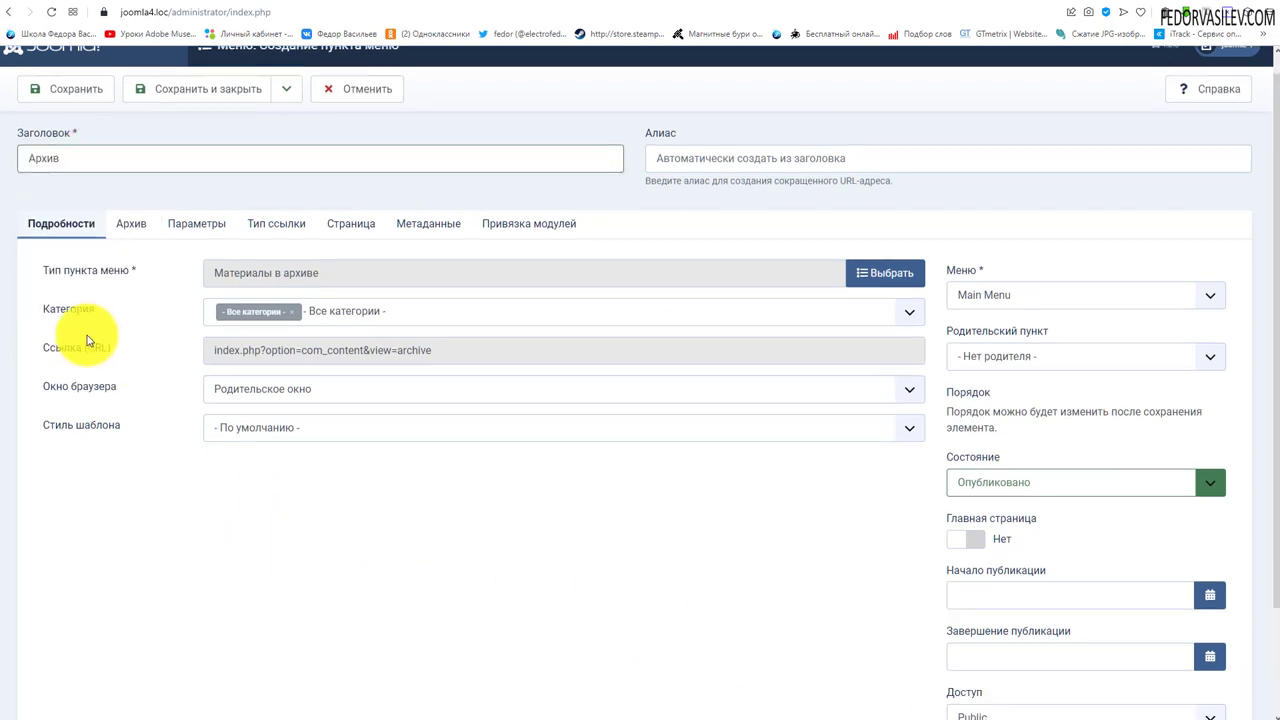
# Step: Limit the Архив menu item to Категория-1, removing the all-categories entry
pyautogui.click(330, 317)
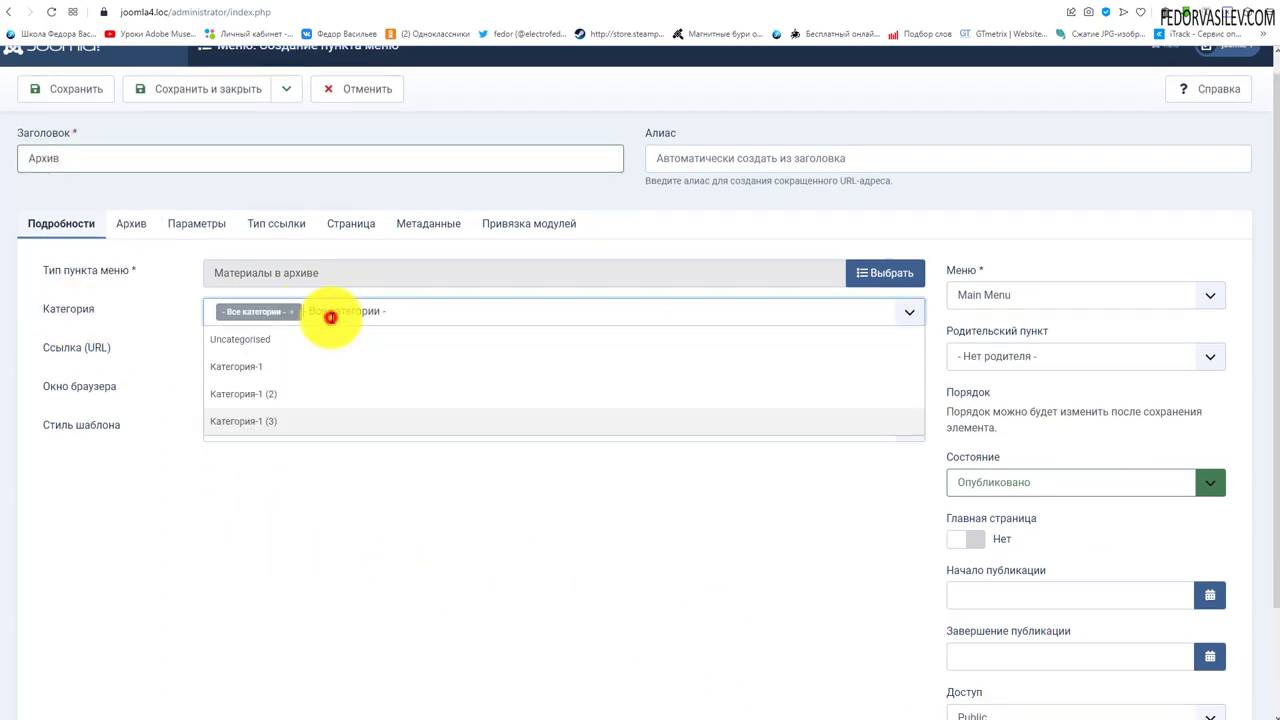
pyautogui.click(246, 367)
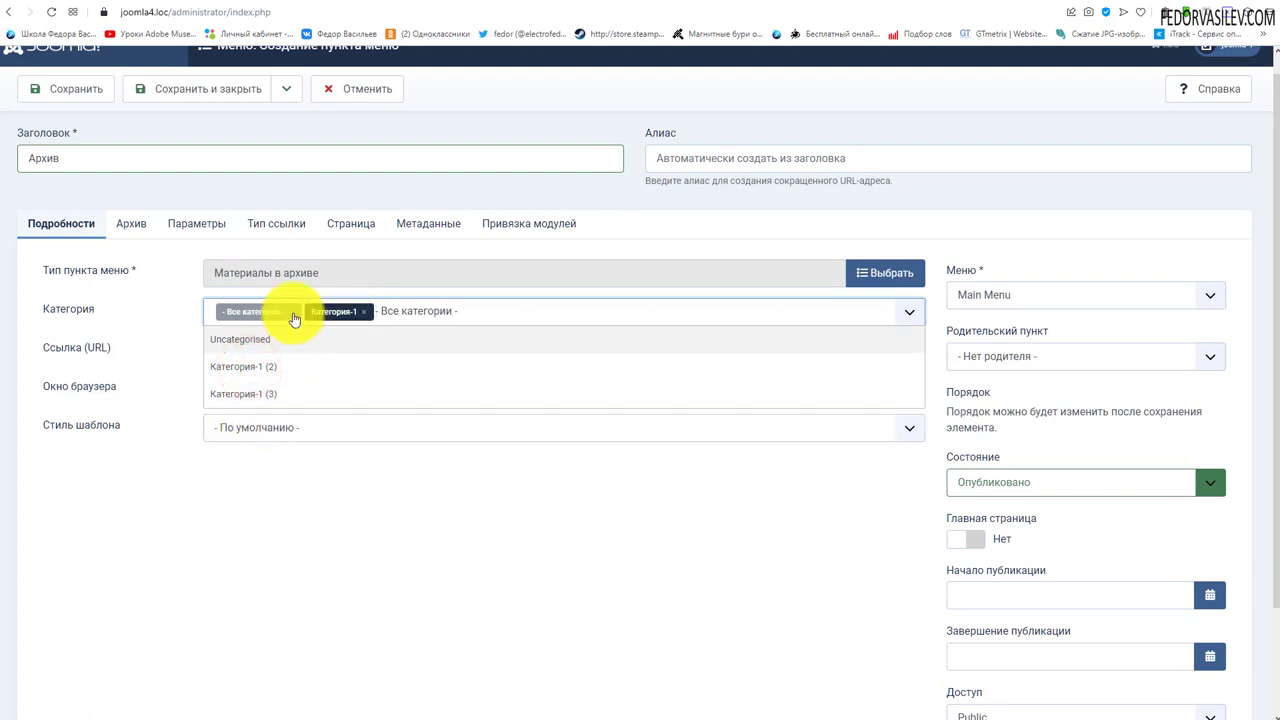
pyautogui.click(292, 311)
pyautogui.click(357, 530)
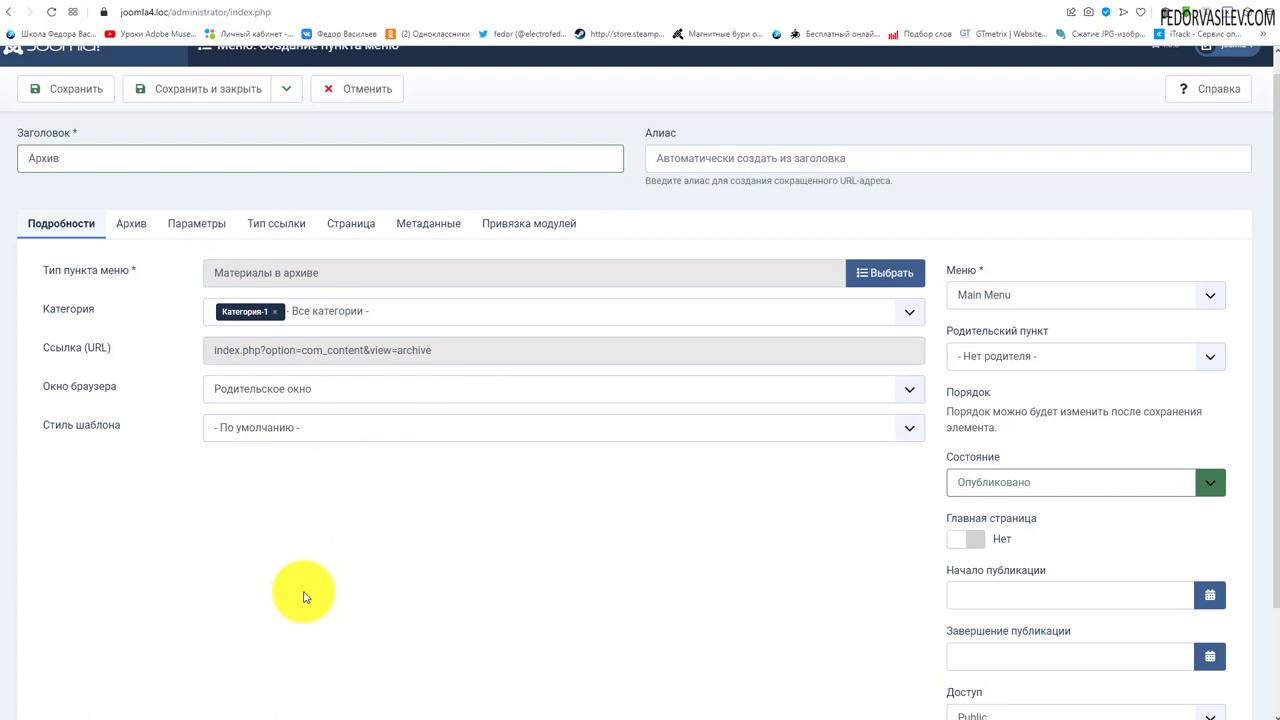
# Step: Review the article order and date options in the Архив settings and set Фильтр to Показать
pyautogui.click(133, 229)
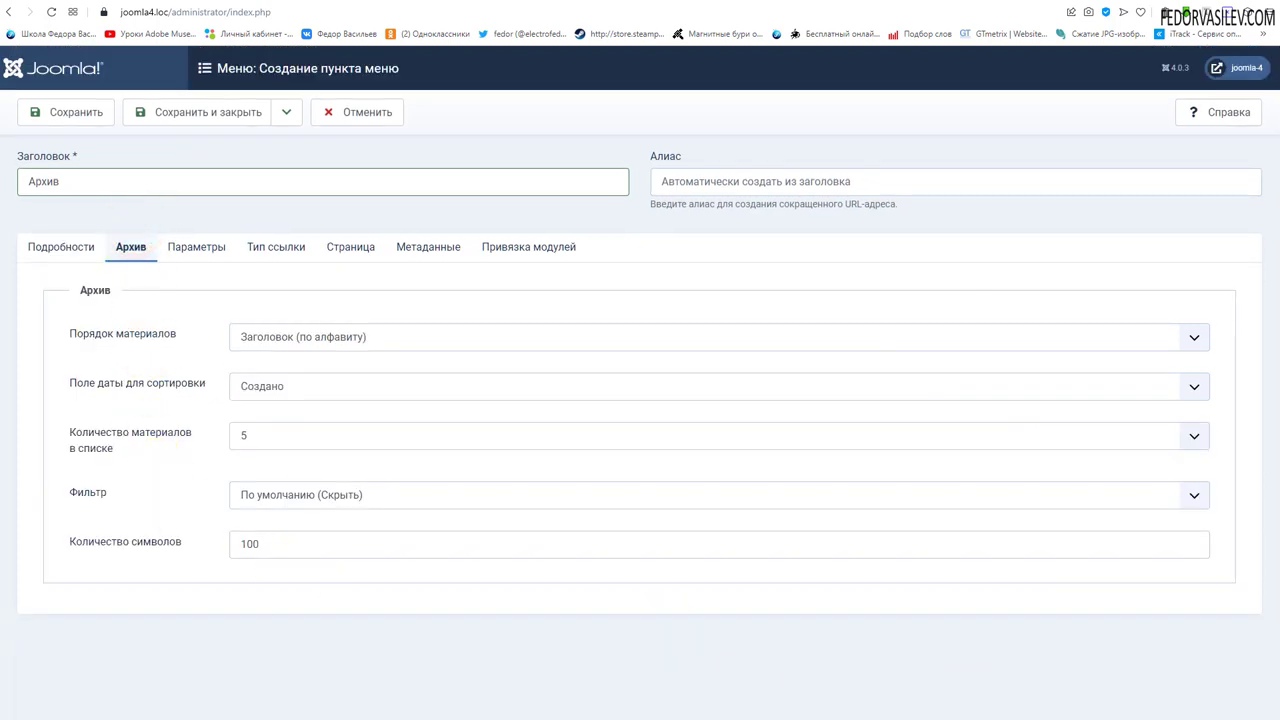
pyautogui.click(274, 335)
pyautogui.click(163, 297)
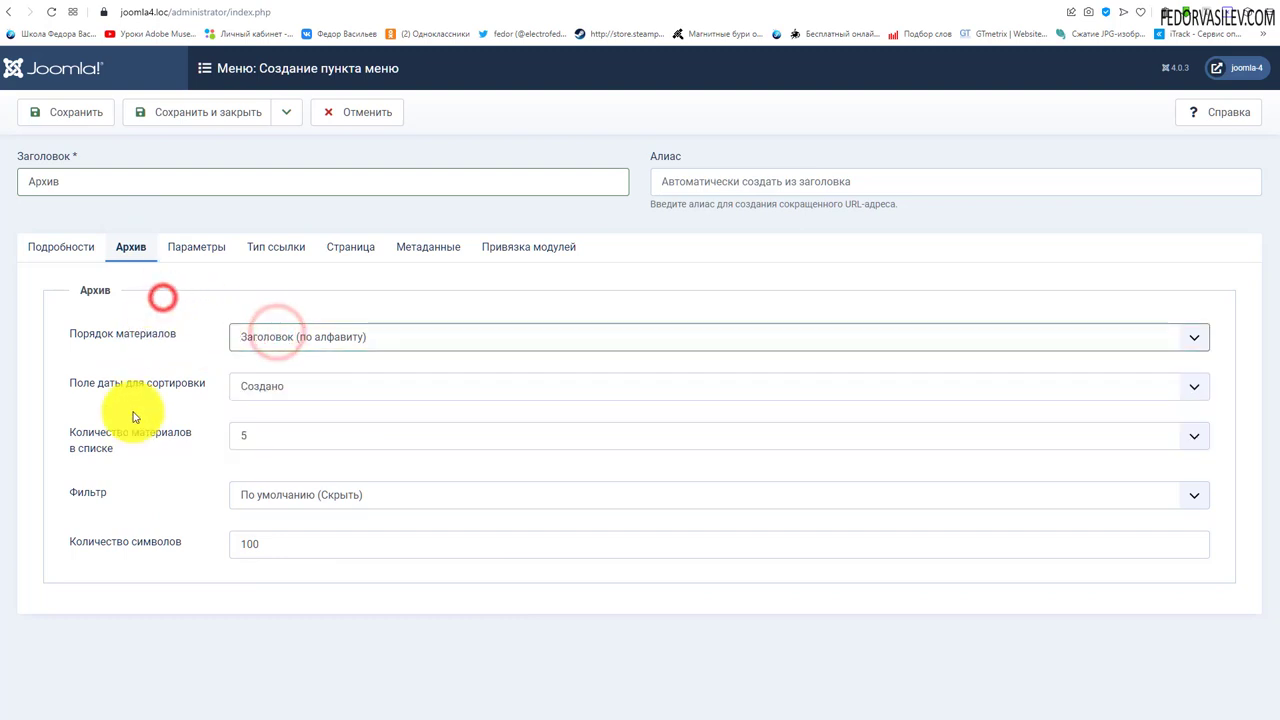
pyautogui.click(268, 386)
pyautogui.click(173, 395)
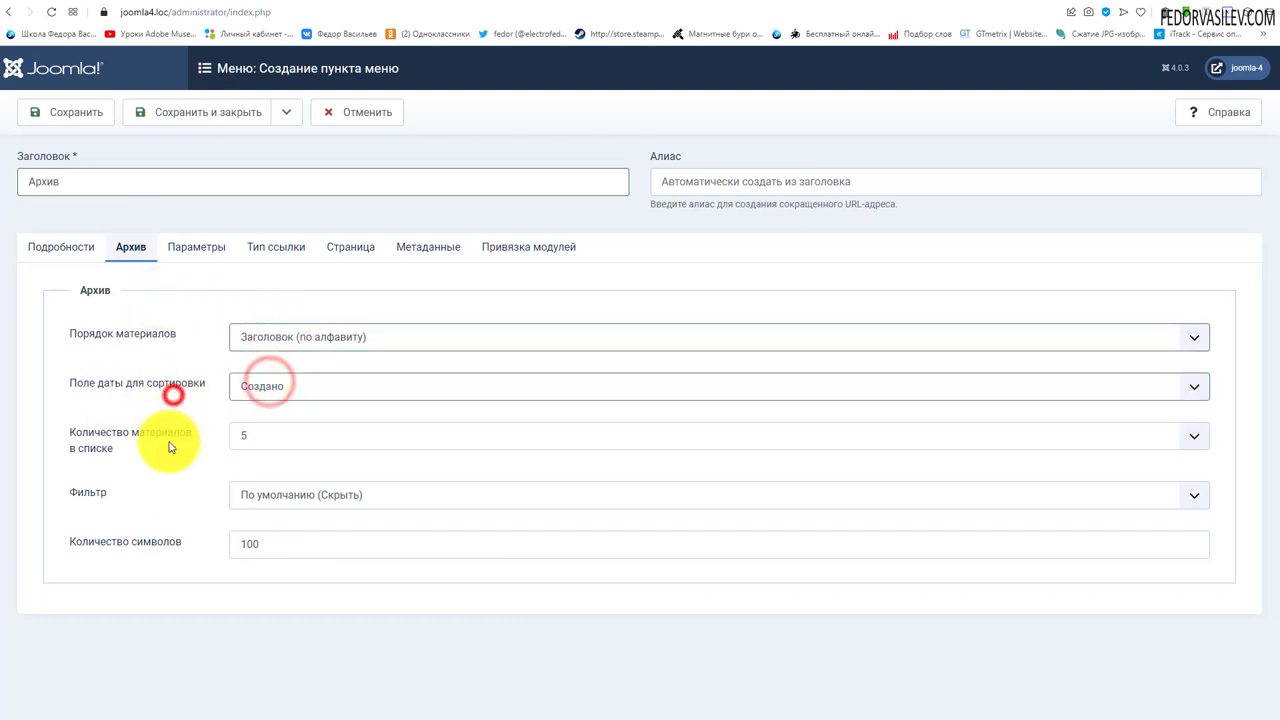
pyautogui.click(307, 498)
pyautogui.click(263, 543)
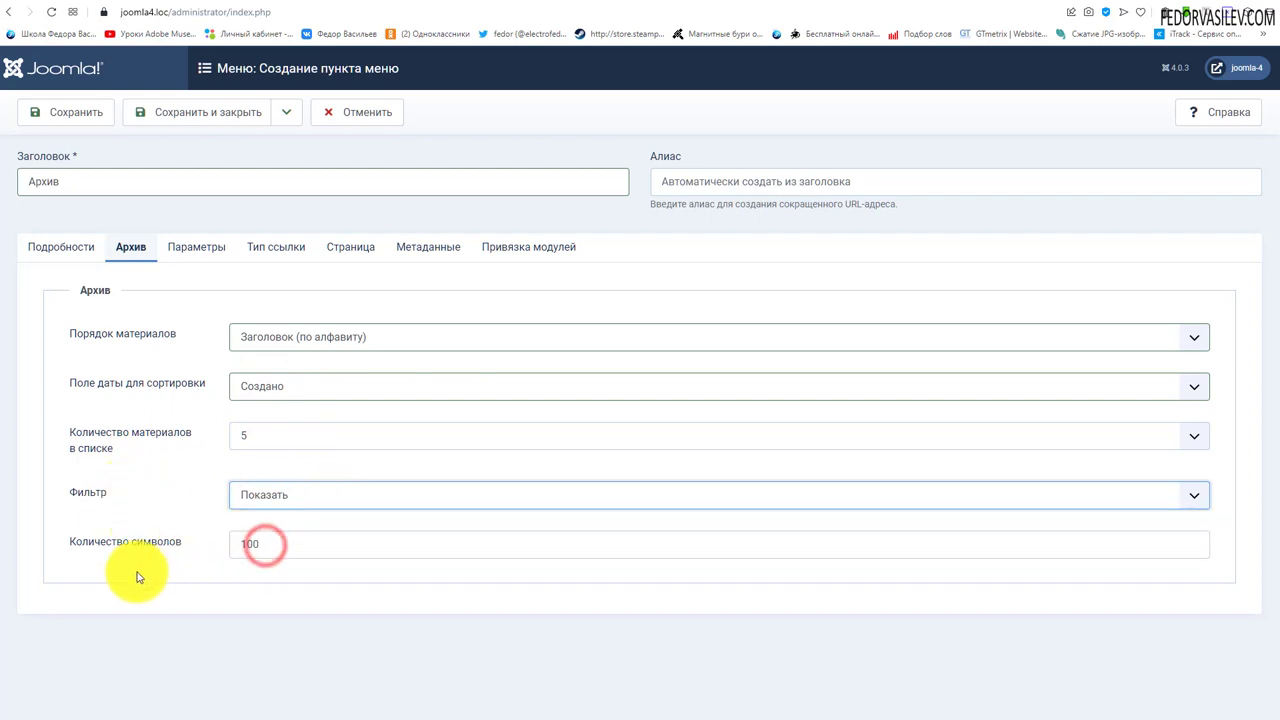
# Step: Review the remaining settings sections of the Архив menu item from Параметры to Привязка модулей, and save and close it
pyautogui.click(185, 248)
pyautogui.scroll(-5, 400, 351)
pyautogui.scroll(5, 343, 337)
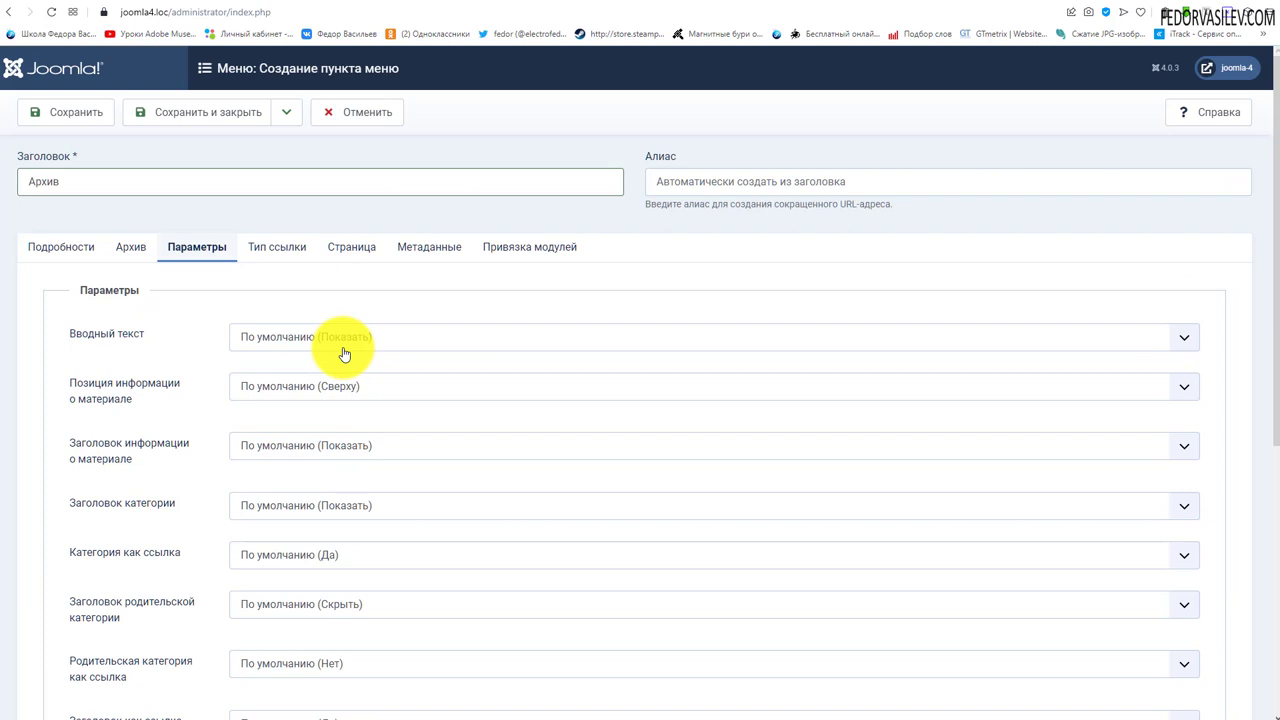
pyautogui.click(251, 242)
pyautogui.click(352, 247)
pyautogui.click(428, 250)
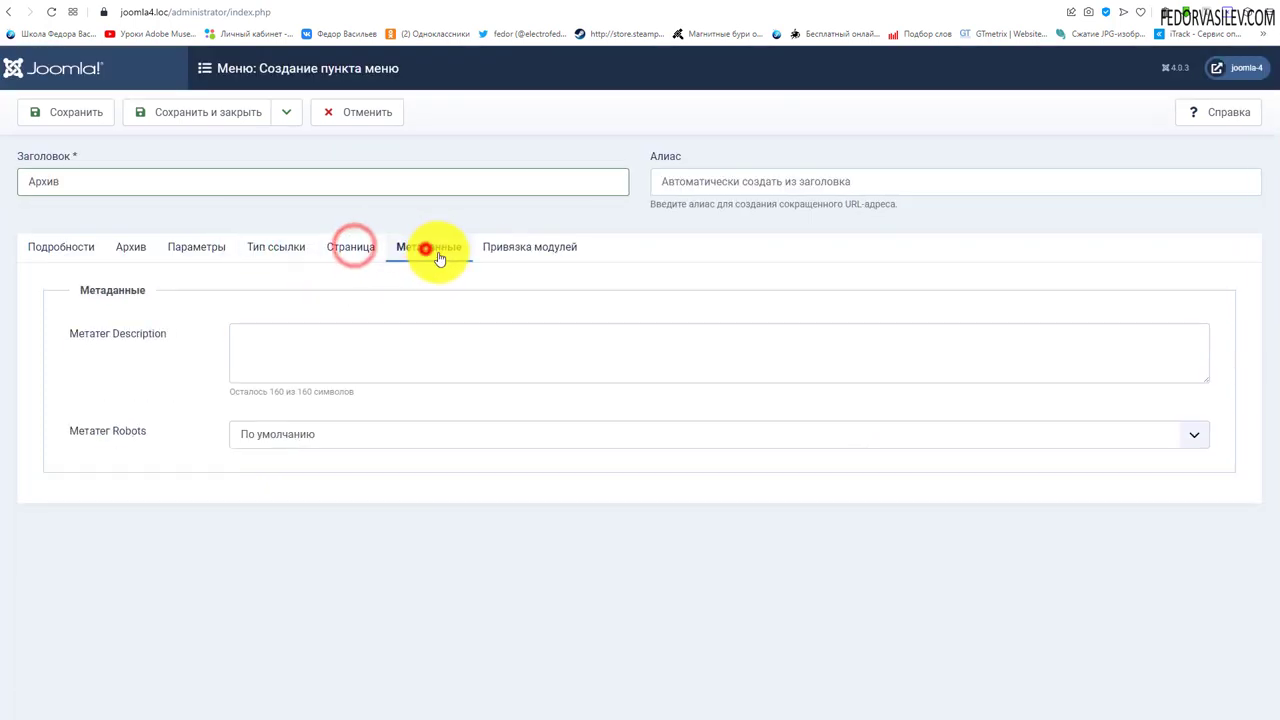
pyautogui.click(505, 249)
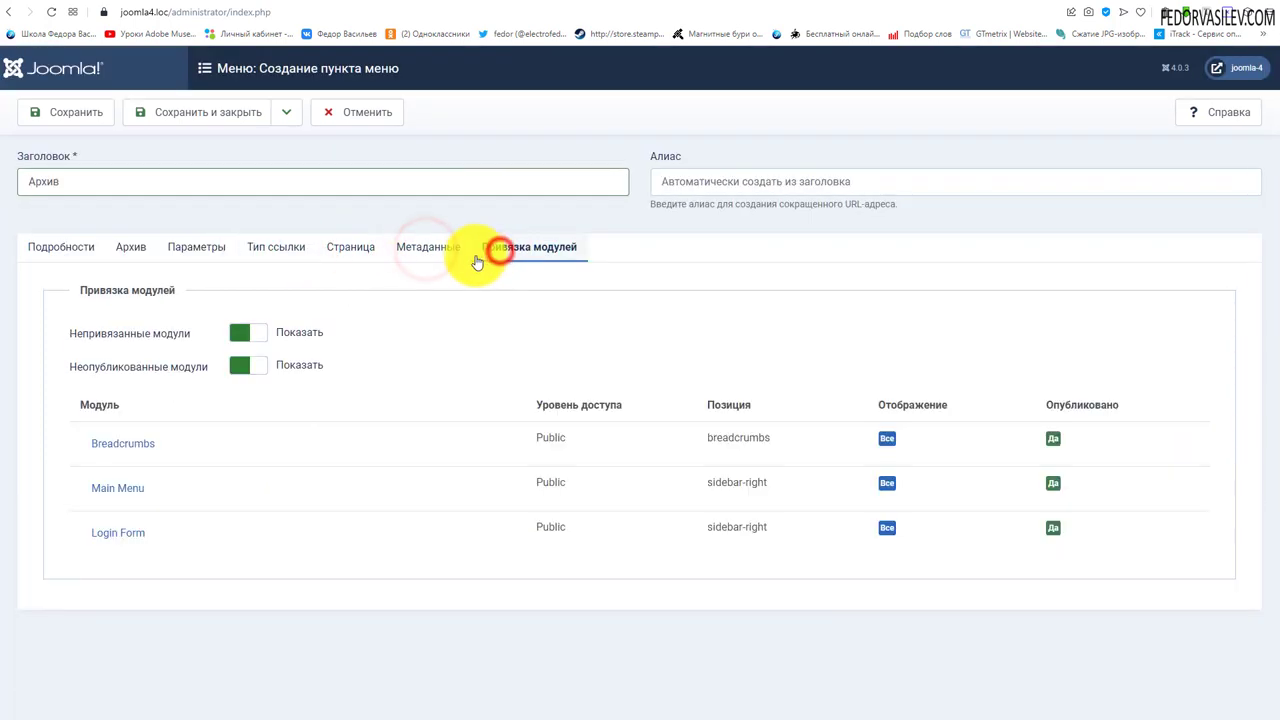
pyautogui.click(201, 113)
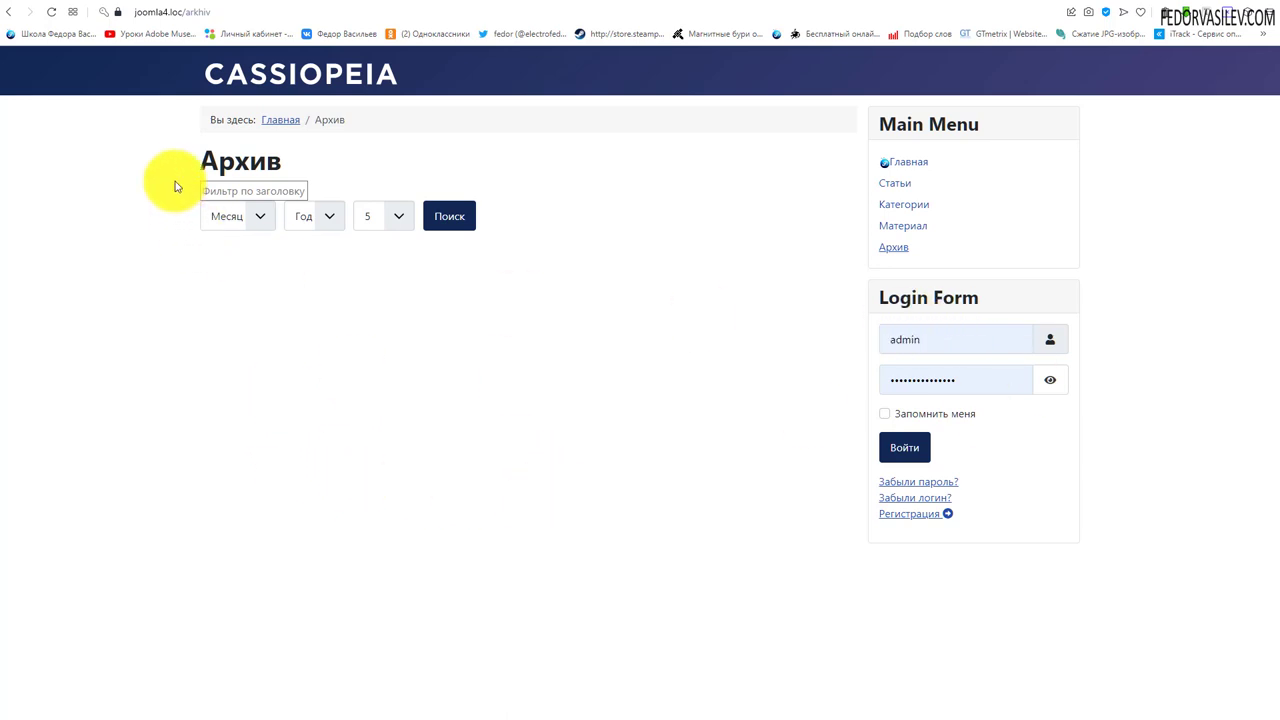
# Step: Try the title, month, year and item-count filters on the site's Архив page, choosing июнь and янв as months
pyautogui.click(246, 186)
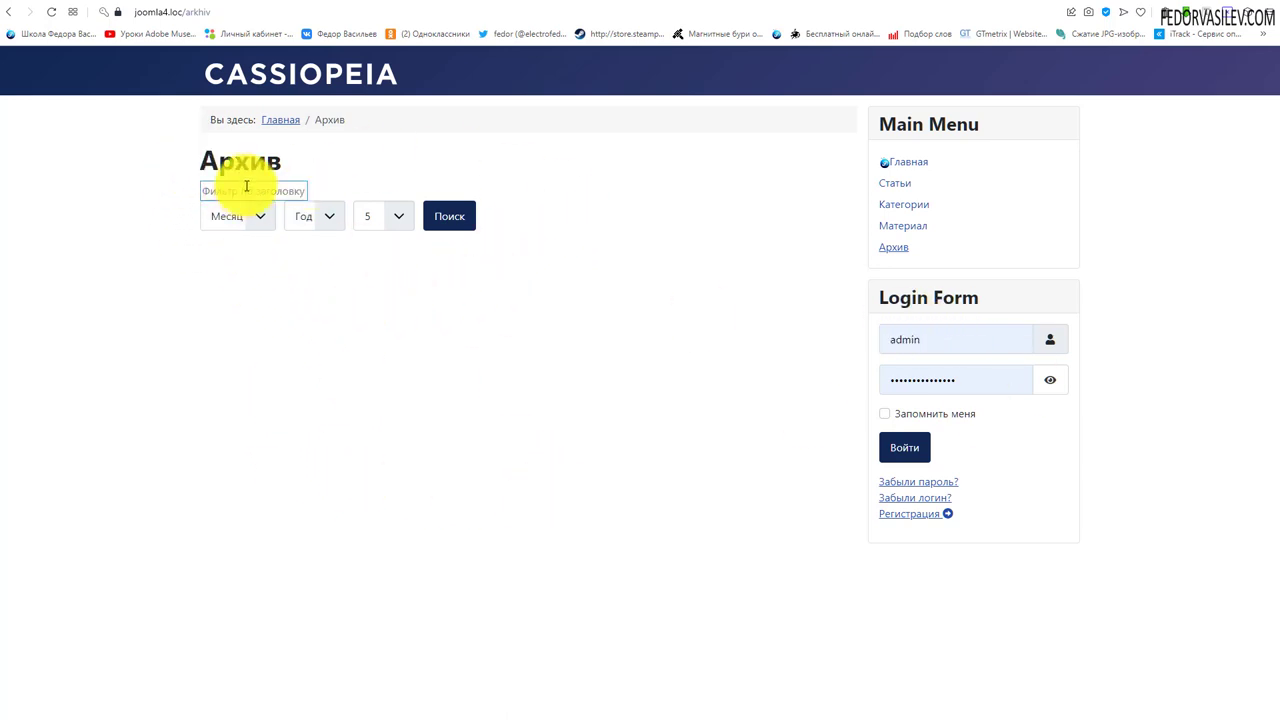
pyautogui.click(246, 223)
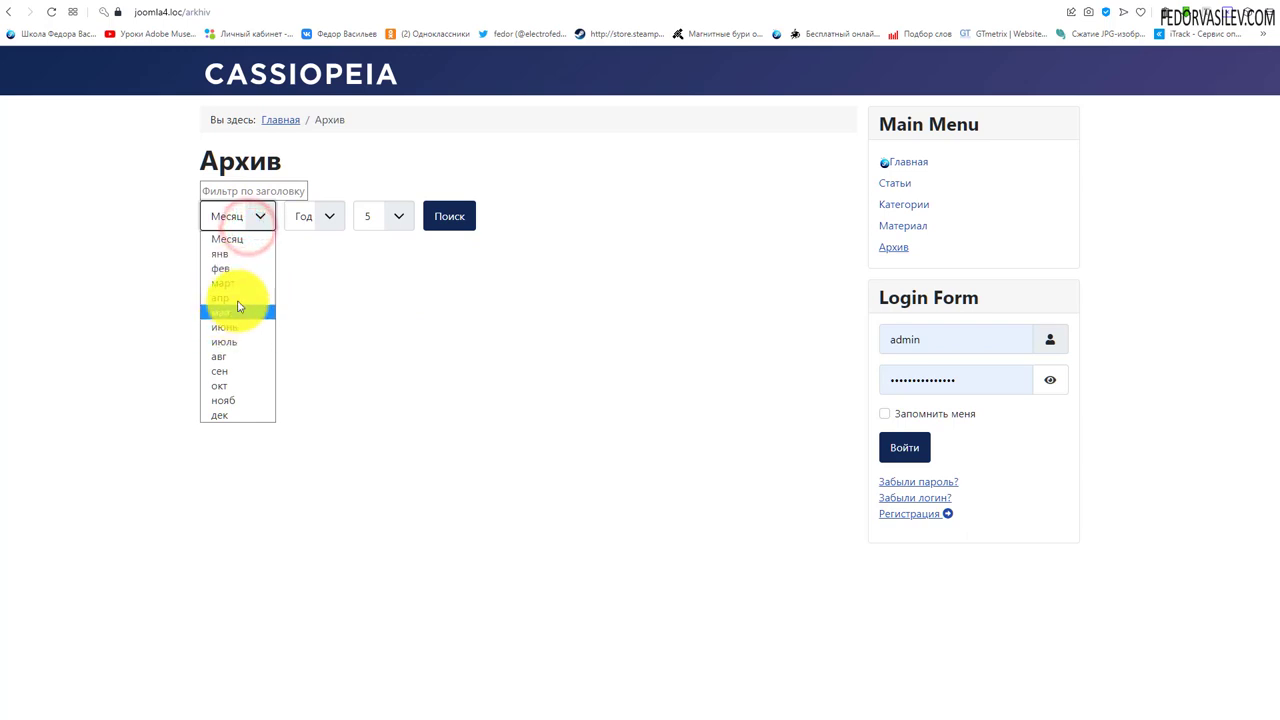
pyautogui.click(383, 306)
pyautogui.click(257, 216)
pyautogui.click(230, 327)
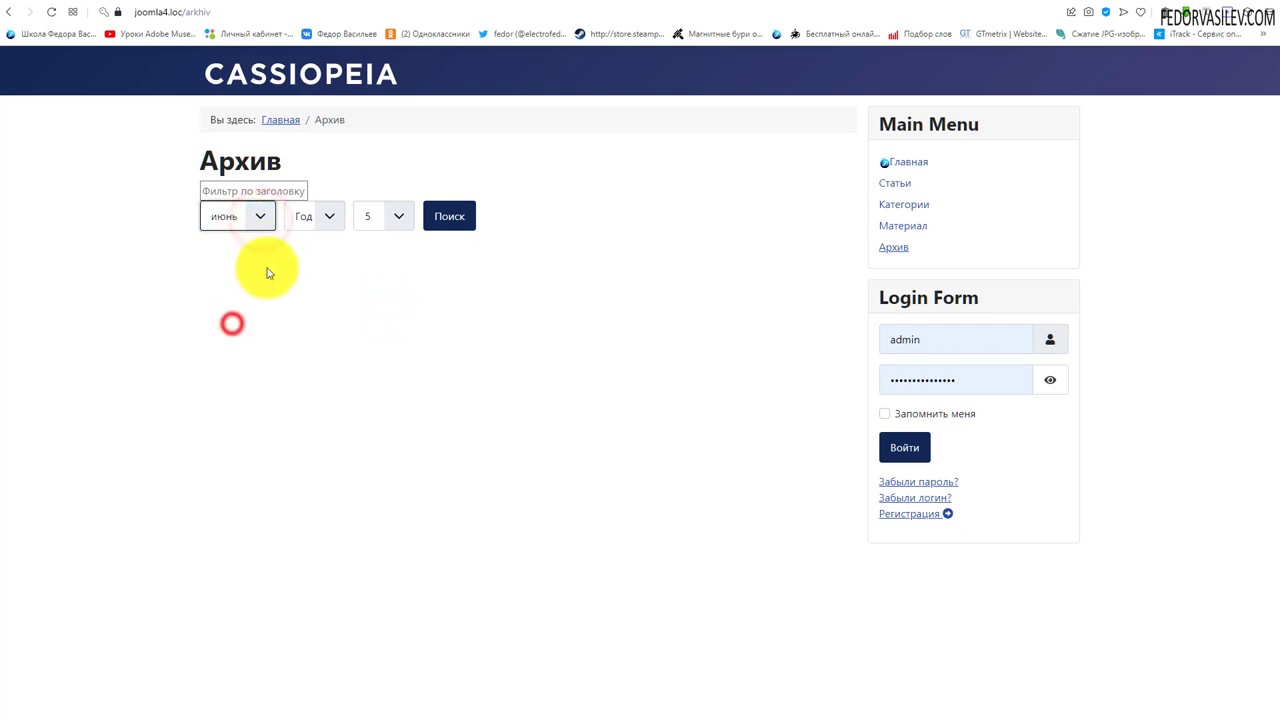
pyautogui.click(264, 213)
pyautogui.click(232, 252)
pyautogui.click(323, 219)
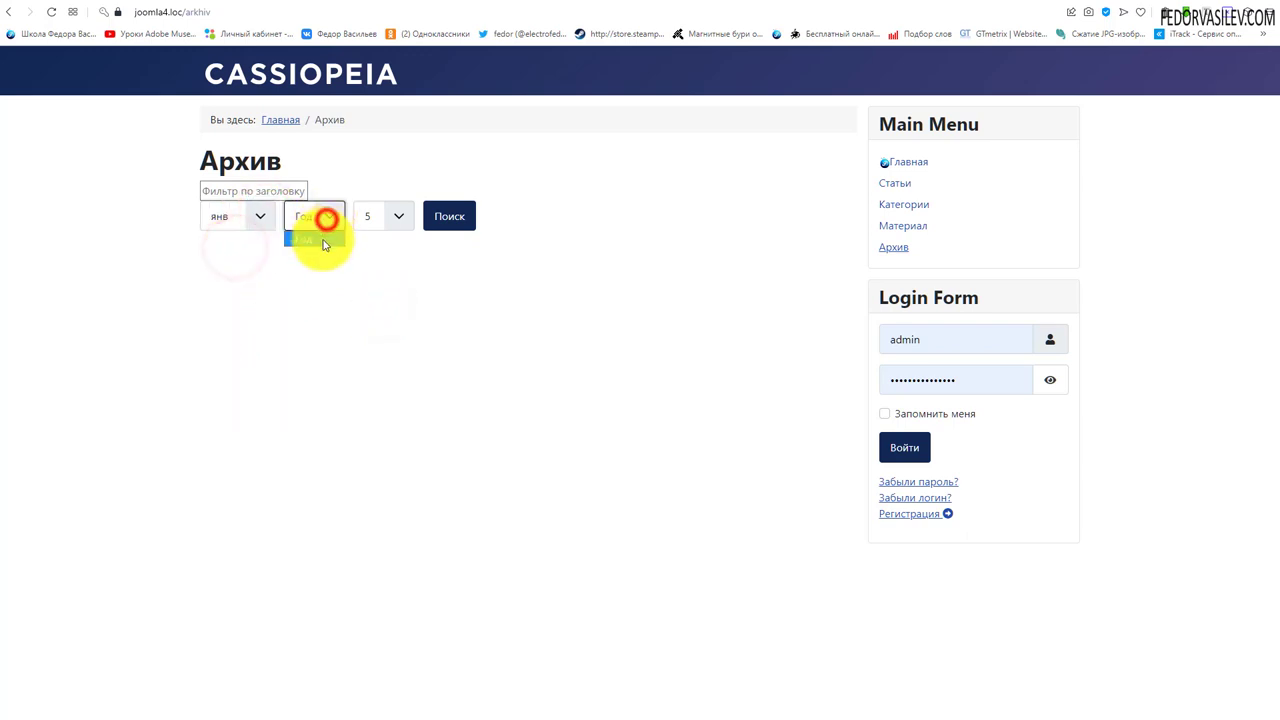
pyautogui.click(383, 222)
pyautogui.click(451, 260)
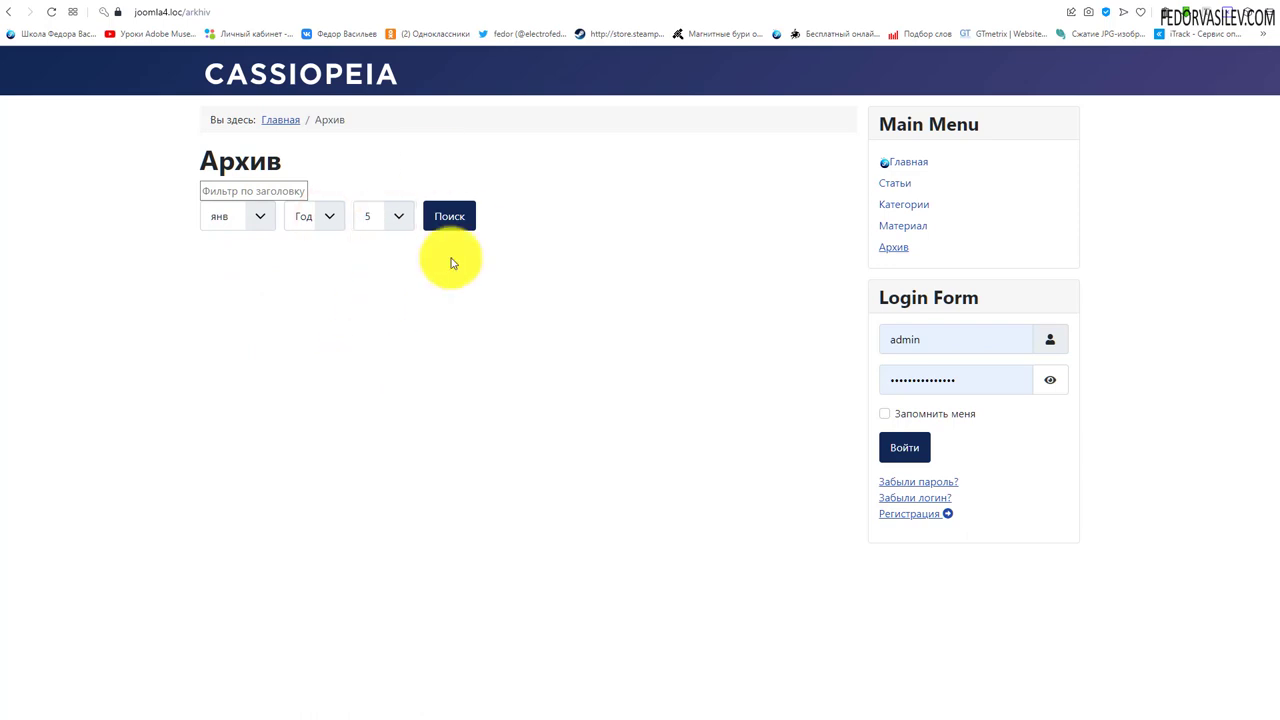
# Step: Move the article Статья-1 (2) from Категория-1 to the archive in the administrator's articles list
pyautogui.click(226, 3)
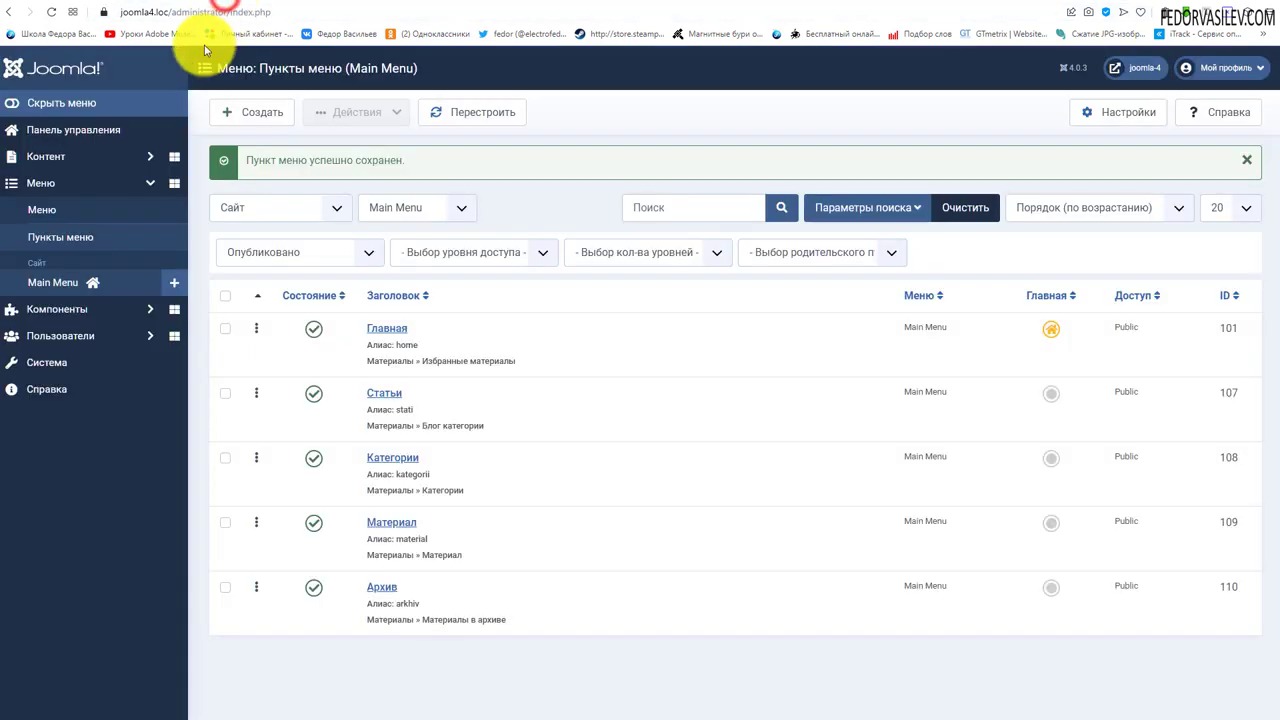
pyautogui.click(73, 158)
pyautogui.click(60, 186)
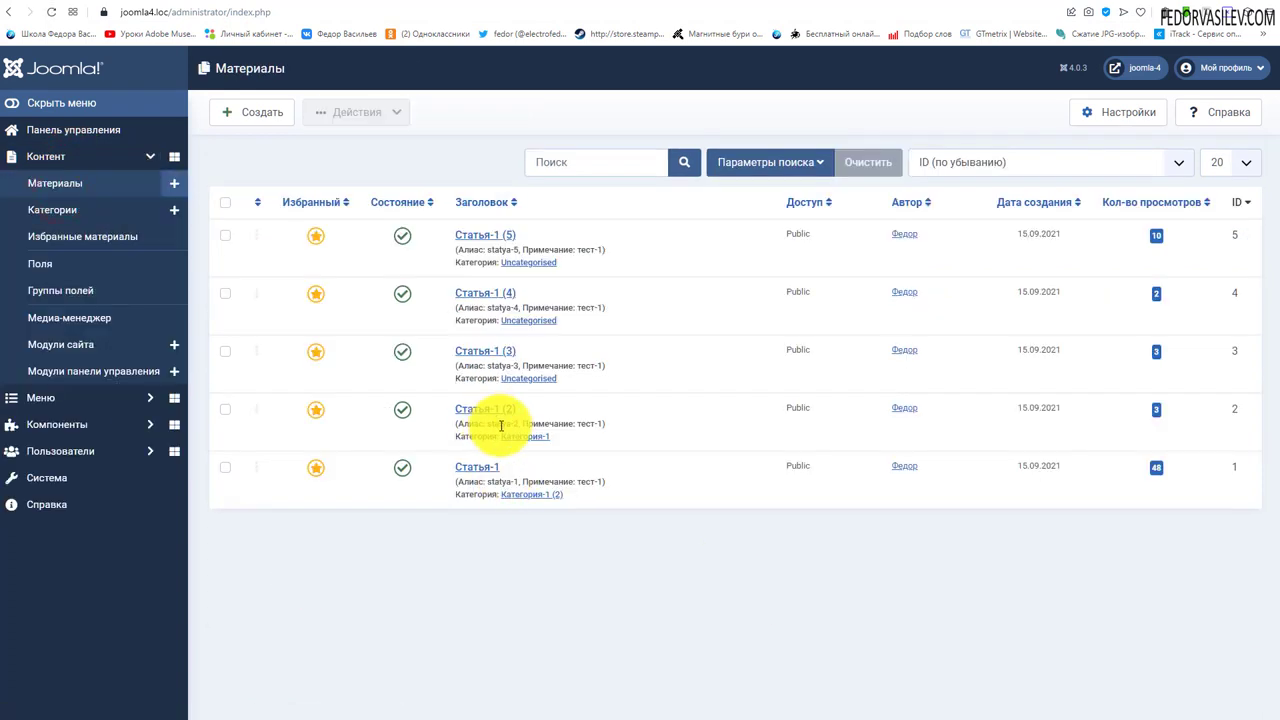
pyautogui.moveTo(530, 409); pyautogui.dragTo(457, 411)
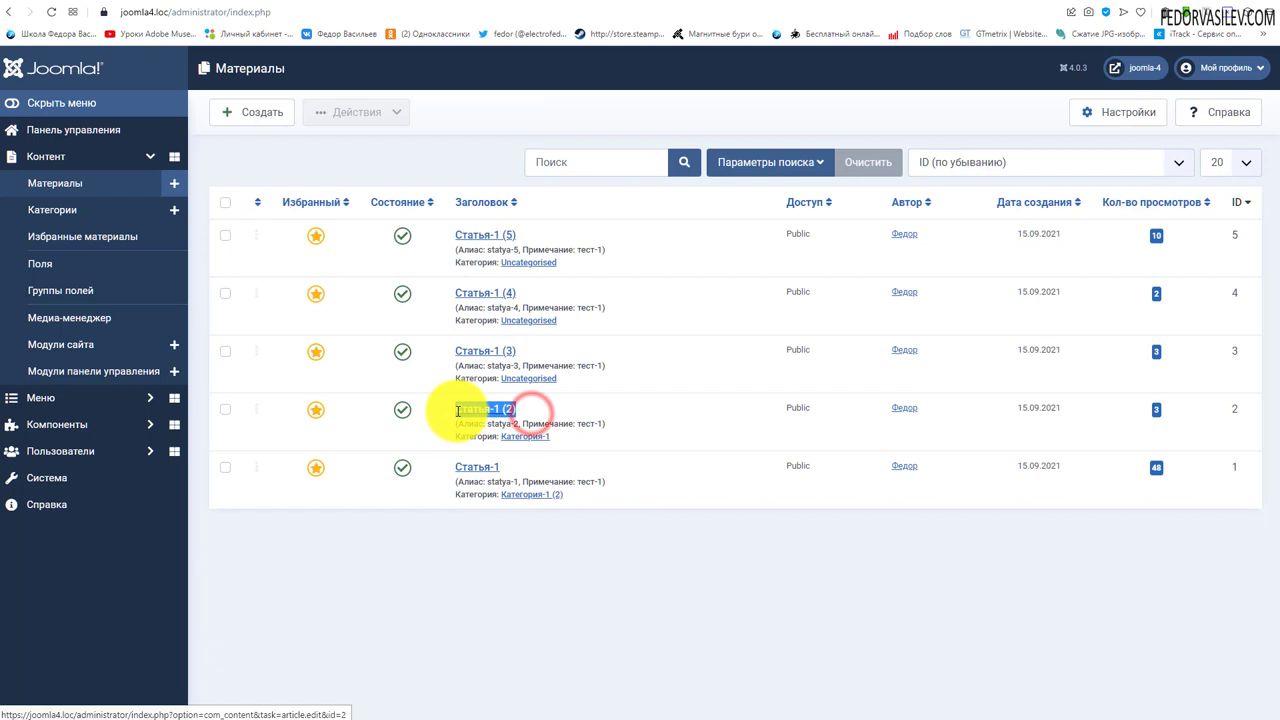
pyautogui.click(415, 602)
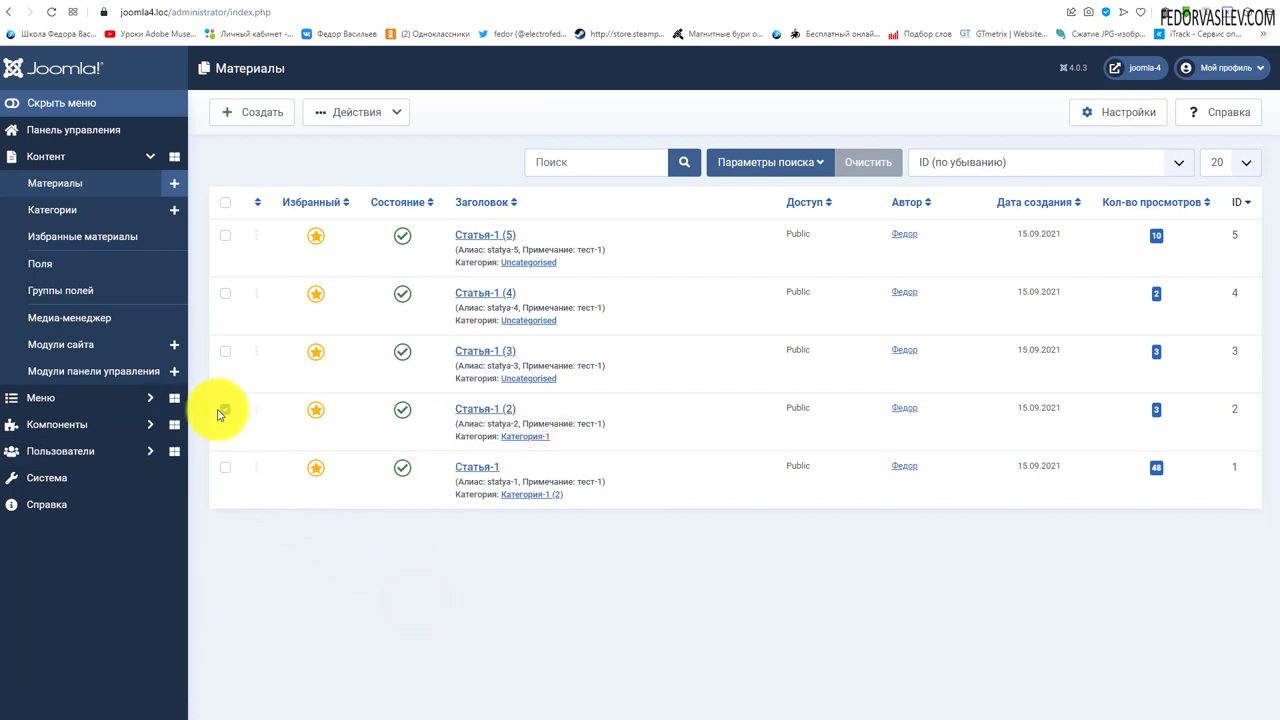
pyautogui.click(395, 118)
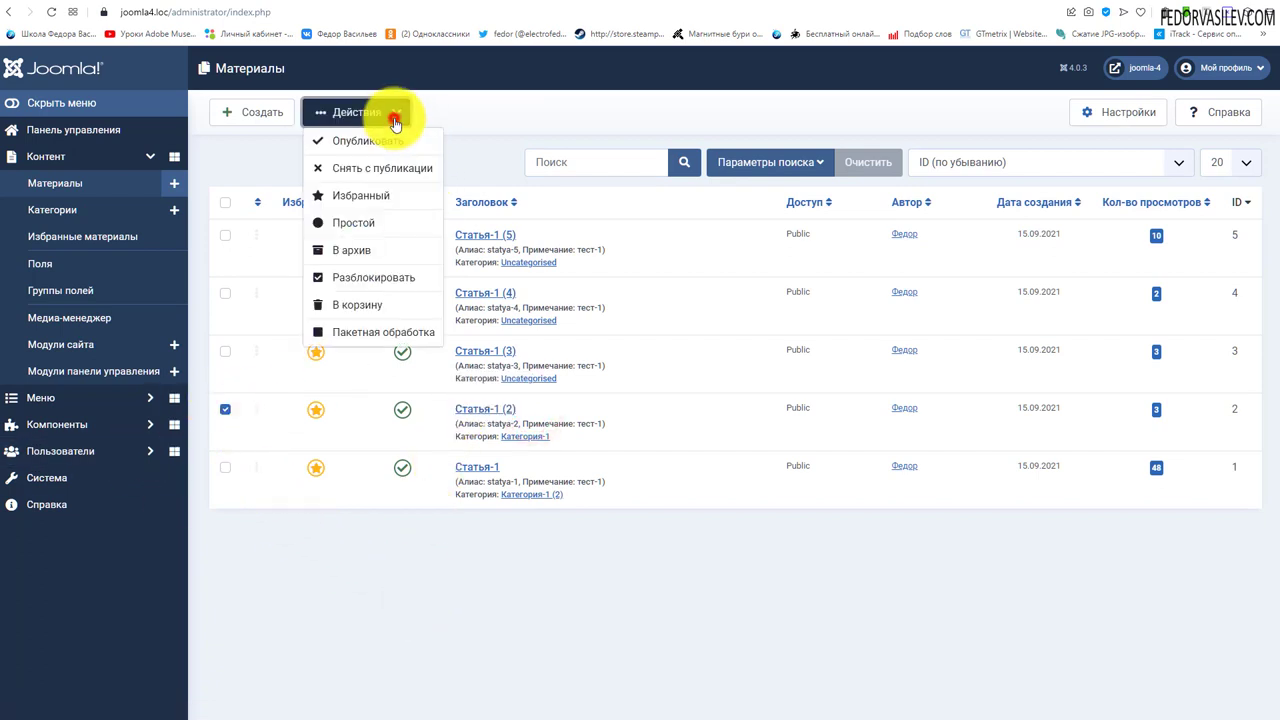
pyautogui.click(402, 252)
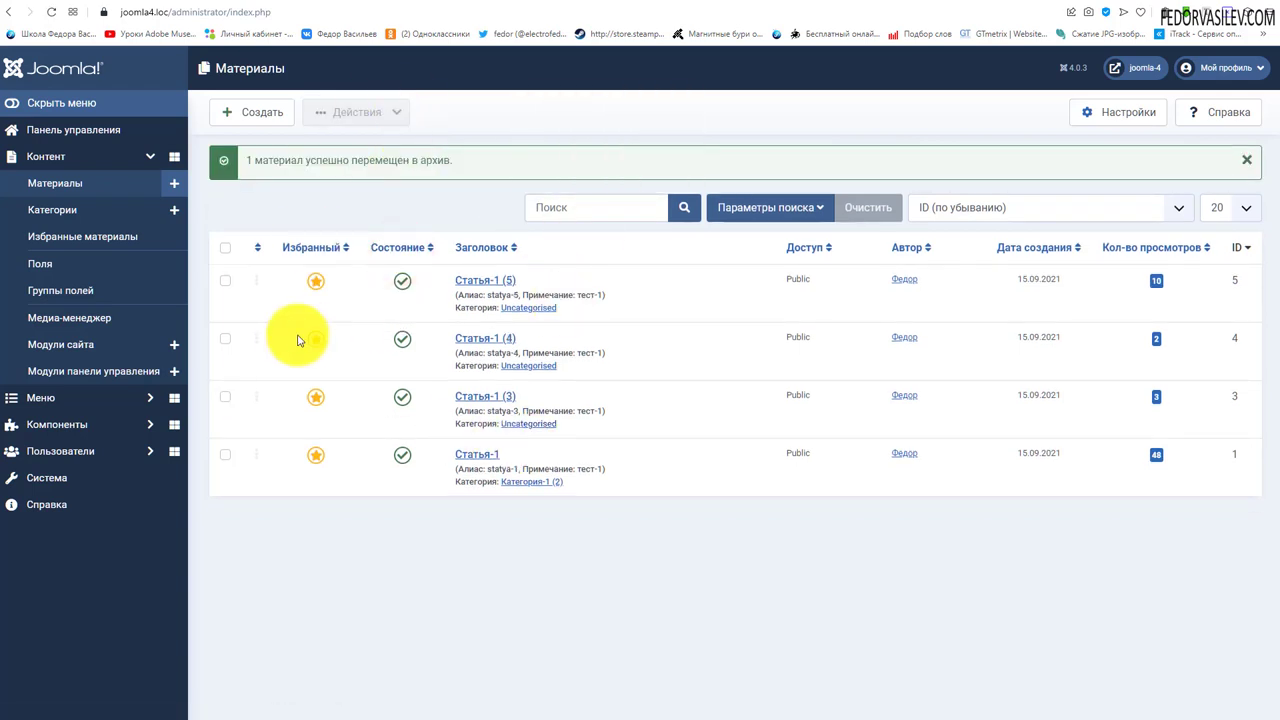
pyautogui.moveTo(268, 160); pyautogui.dragTo(357, 160)
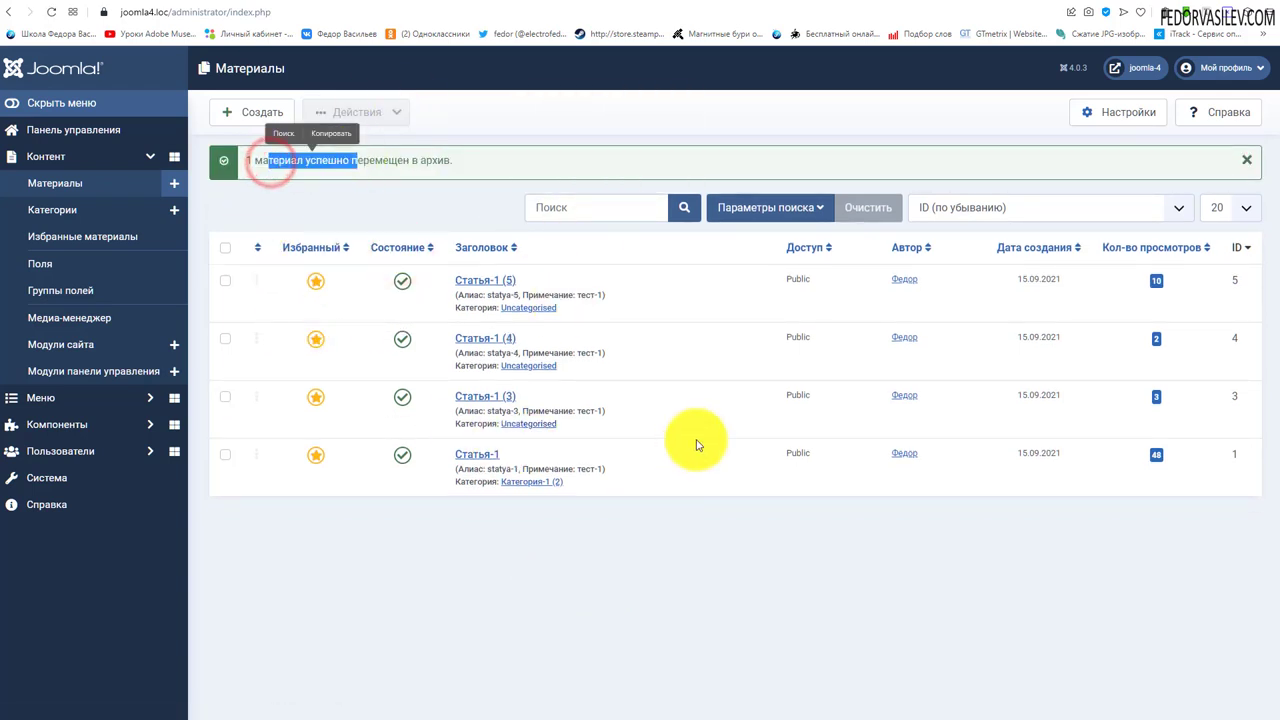
# Step: Filter the administrator's articles list by the state В архиве
pyautogui.click(759, 222)
pyautogui.click(243, 253)
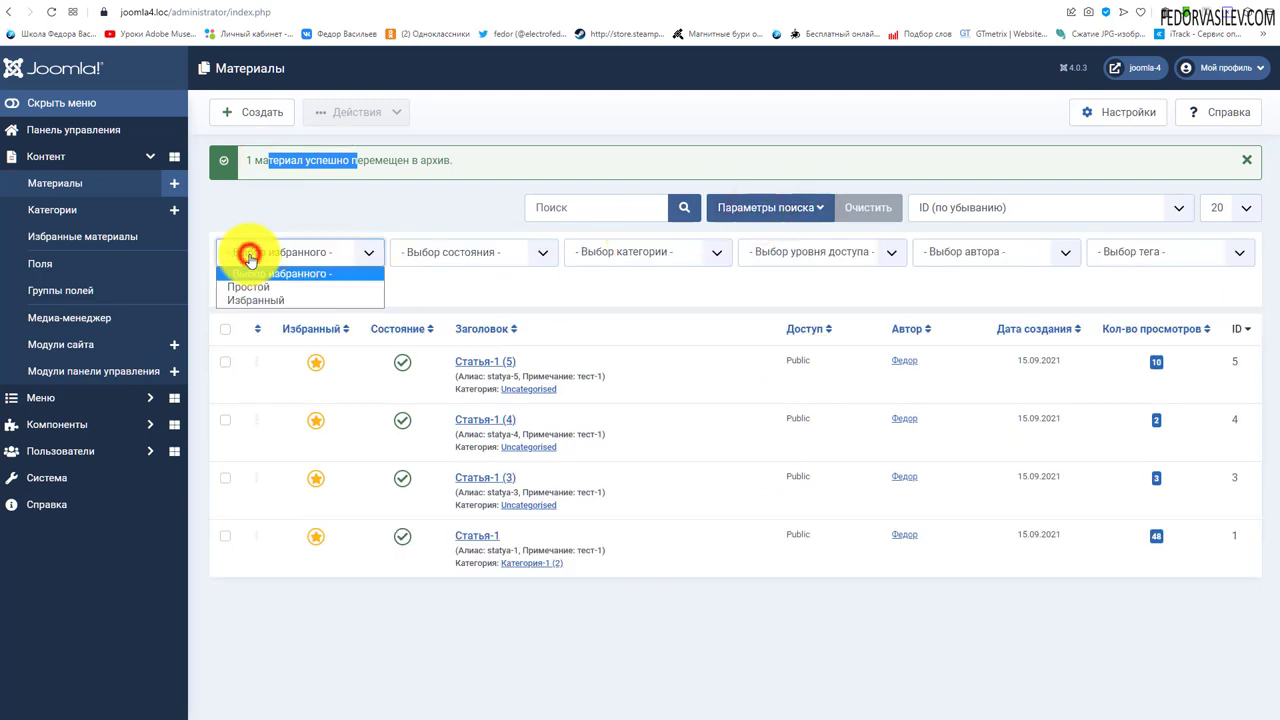
pyautogui.click(456, 262)
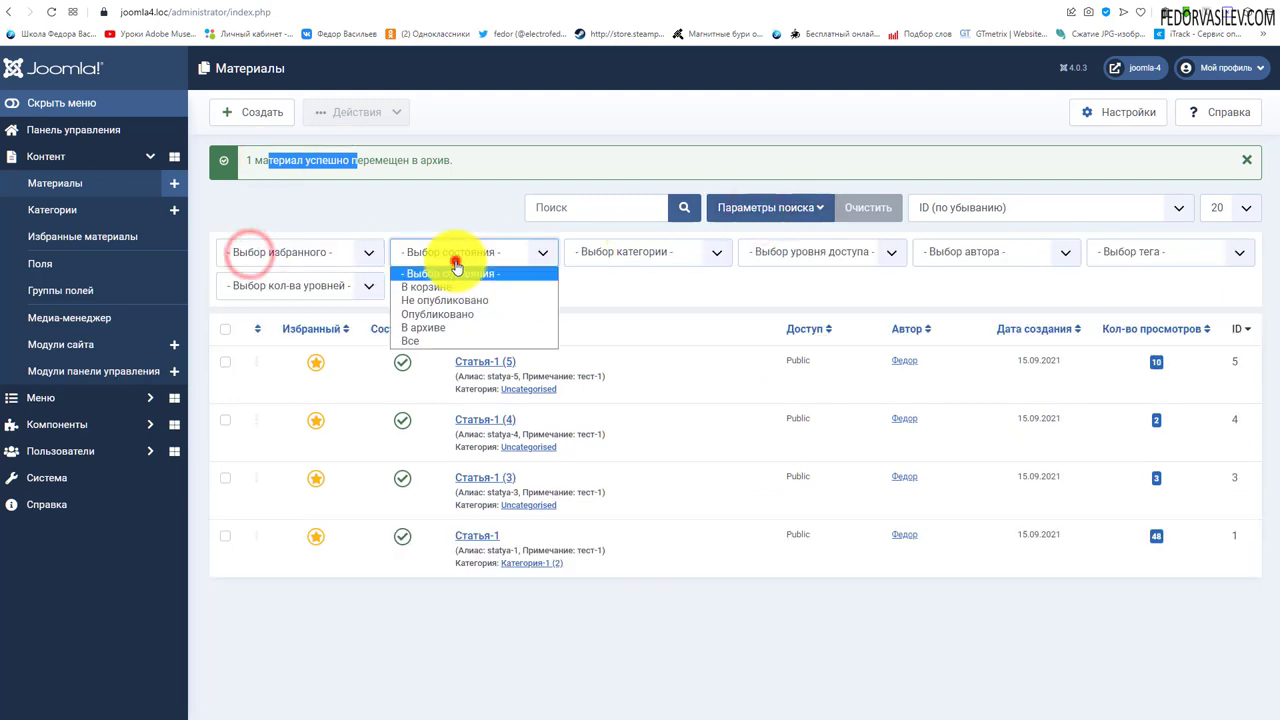
pyautogui.click(432, 327)
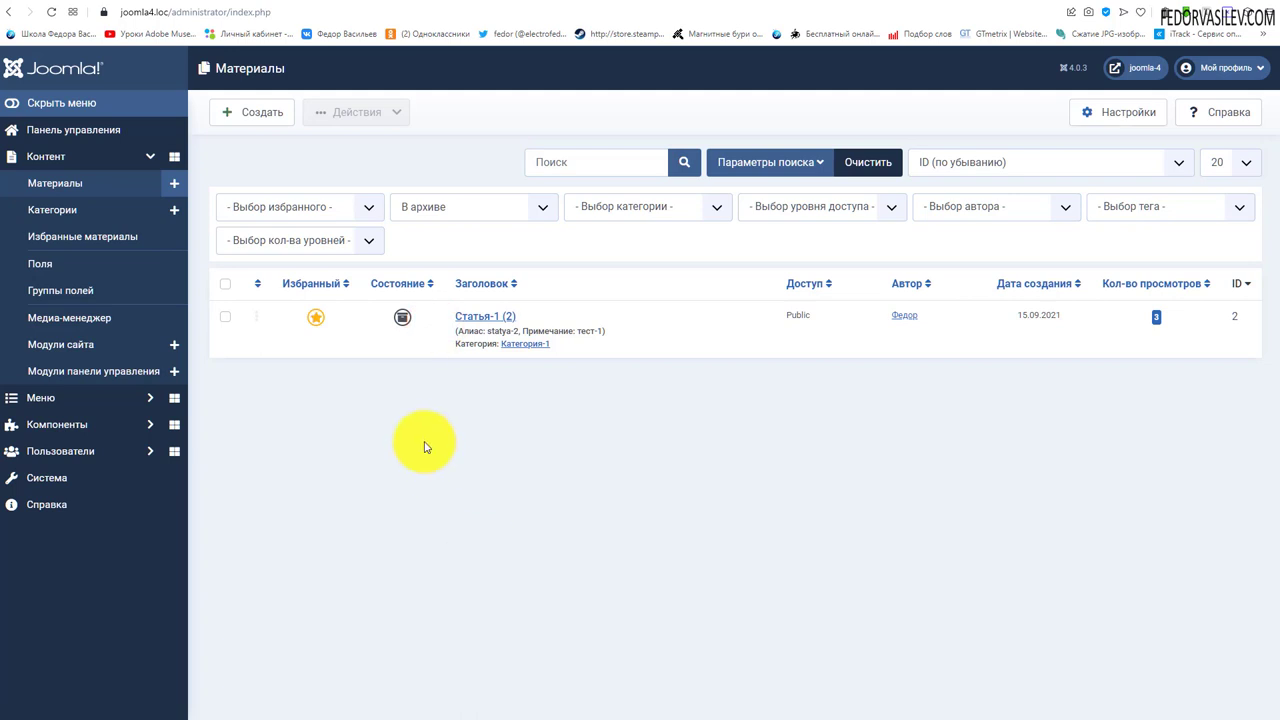
# Step: Unpublish the archived article Статья-1 (2), clear the list filters, and publish the article again
pyautogui.click(401, 320)
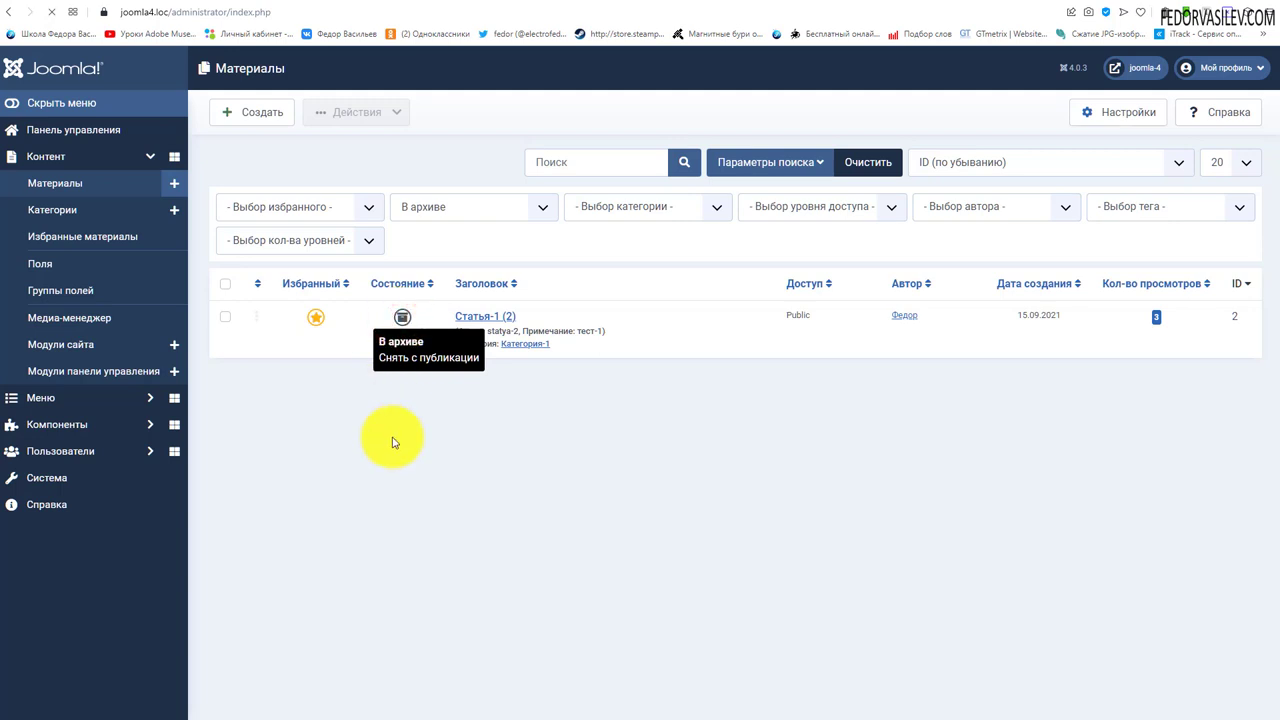
pyautogui.click(868, 211)
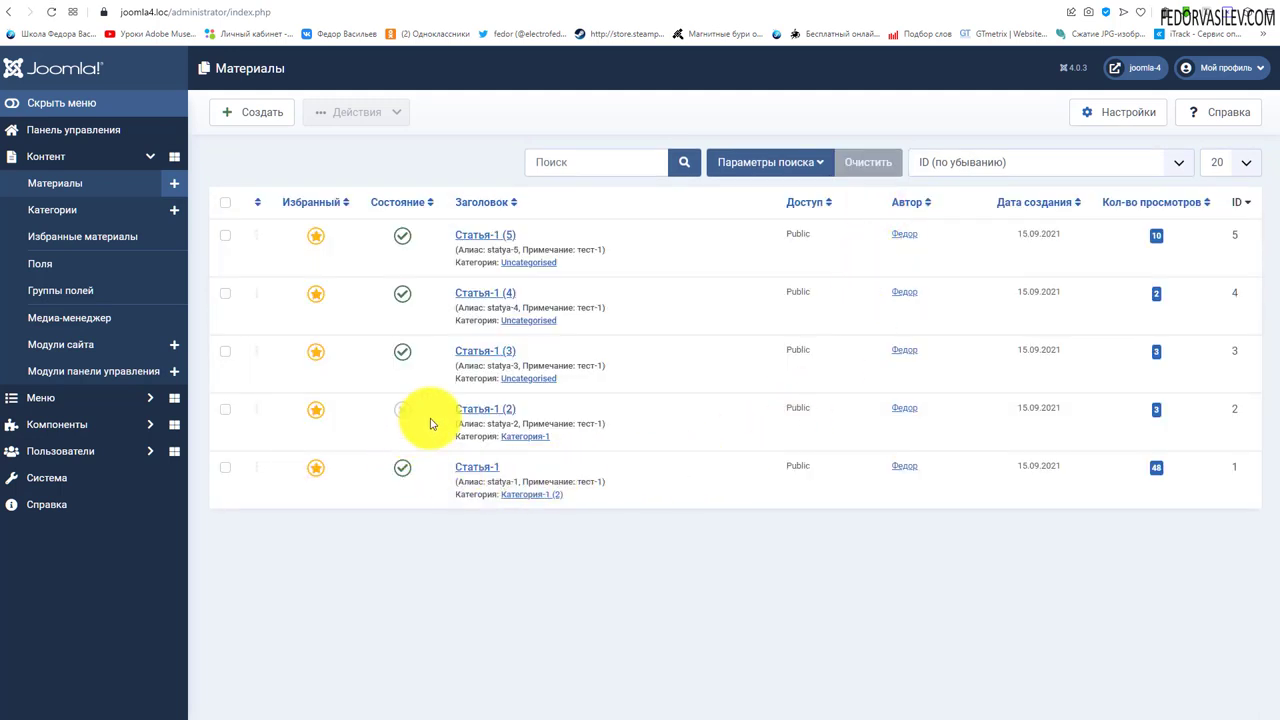
pyautogui.doubleClick(550, 437)
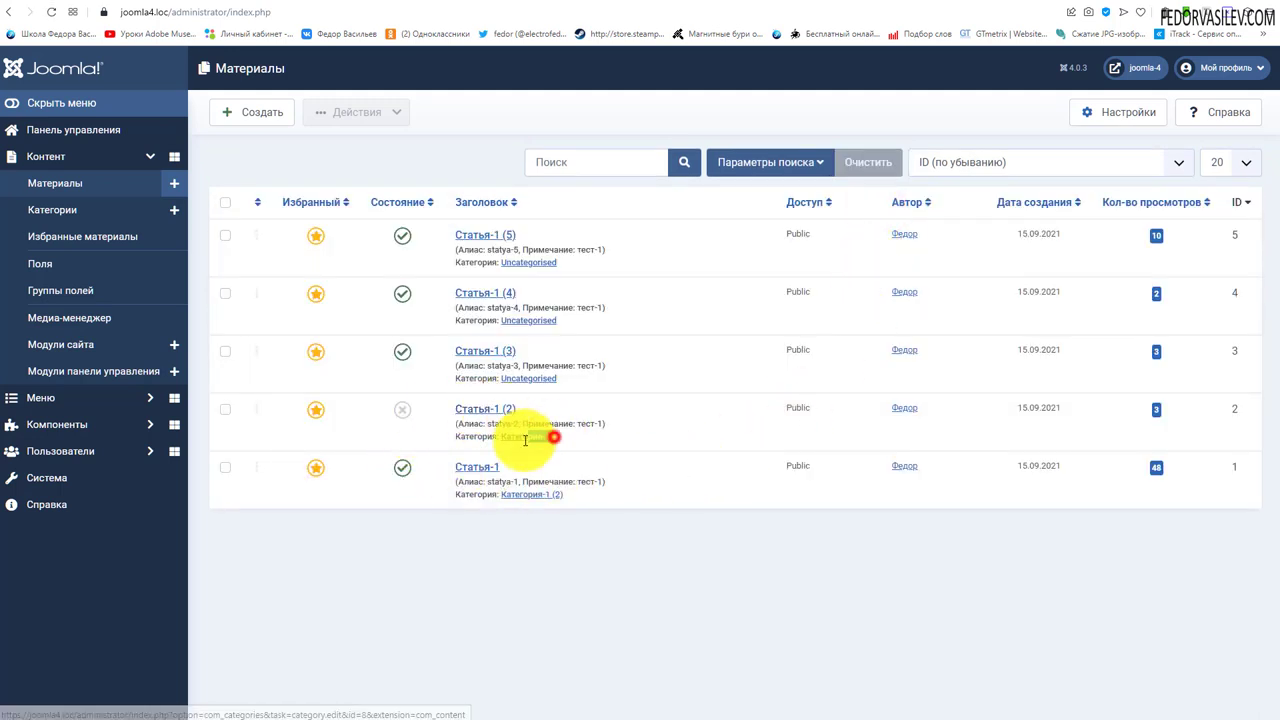
pyautogui.click(408, 411)
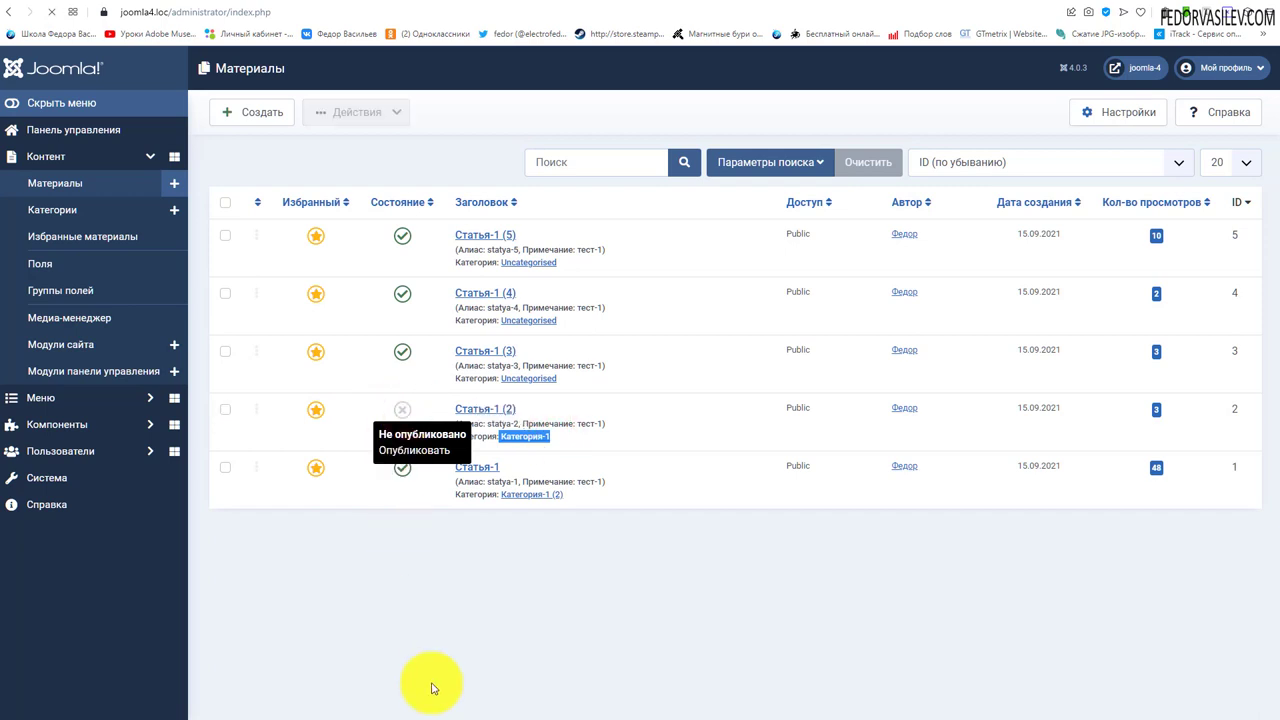
# Step: Move the published article Статья-1 (2) back to the archive
pyautogui.click(225, 456)
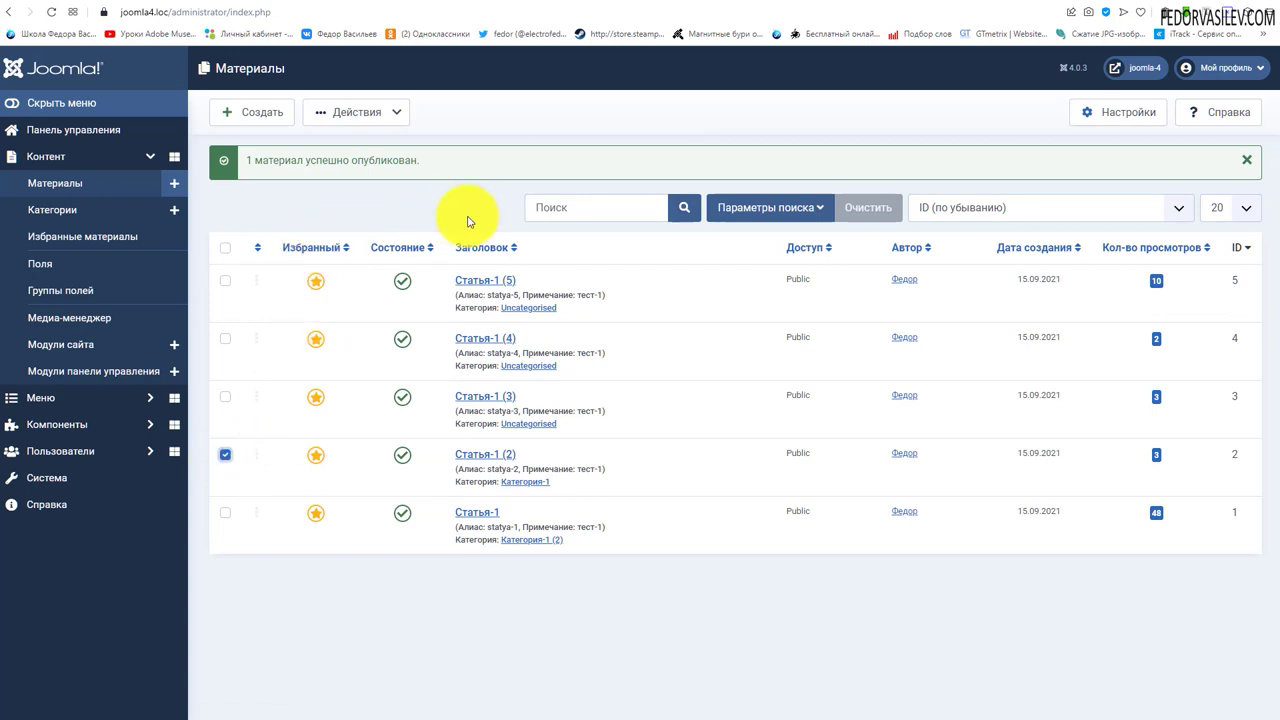
pyautogui.click(357, 112)
pyautogui.click(398, 250)
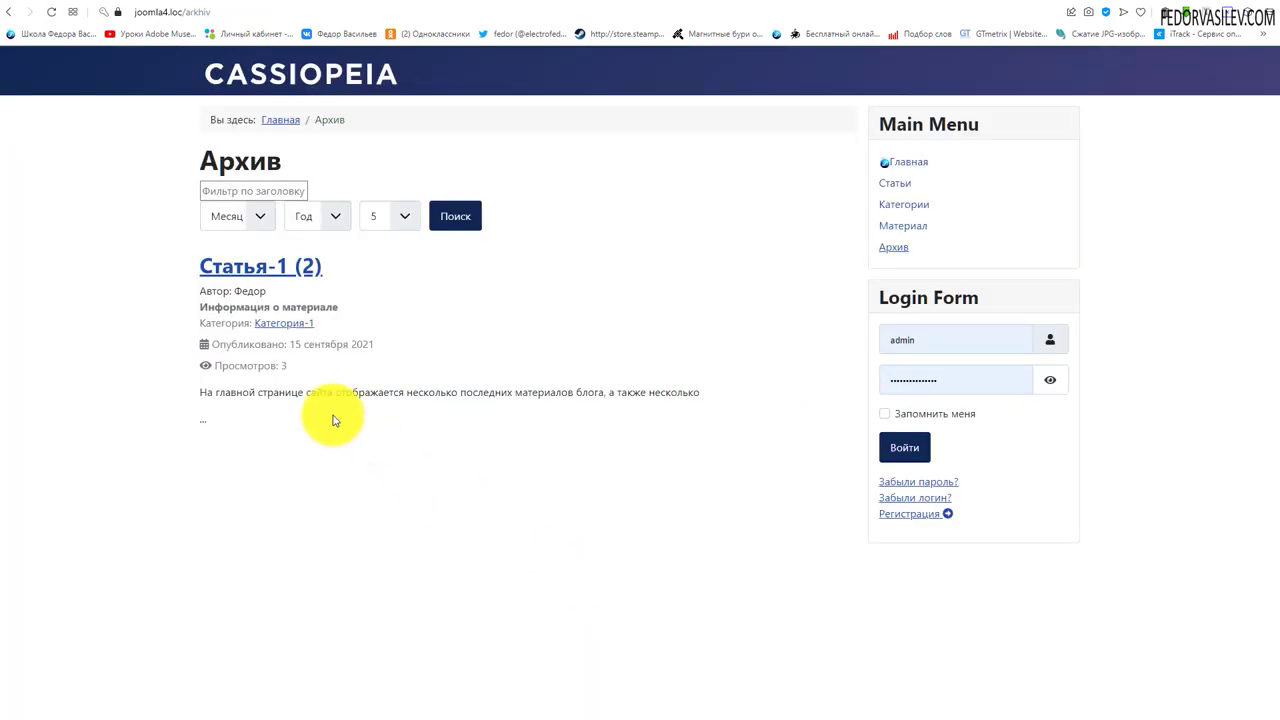
# Step: Open Статья-1 (2) from the site's Архив page, return, and filter the archive by the month дек
pyautogui.click(250, 270)
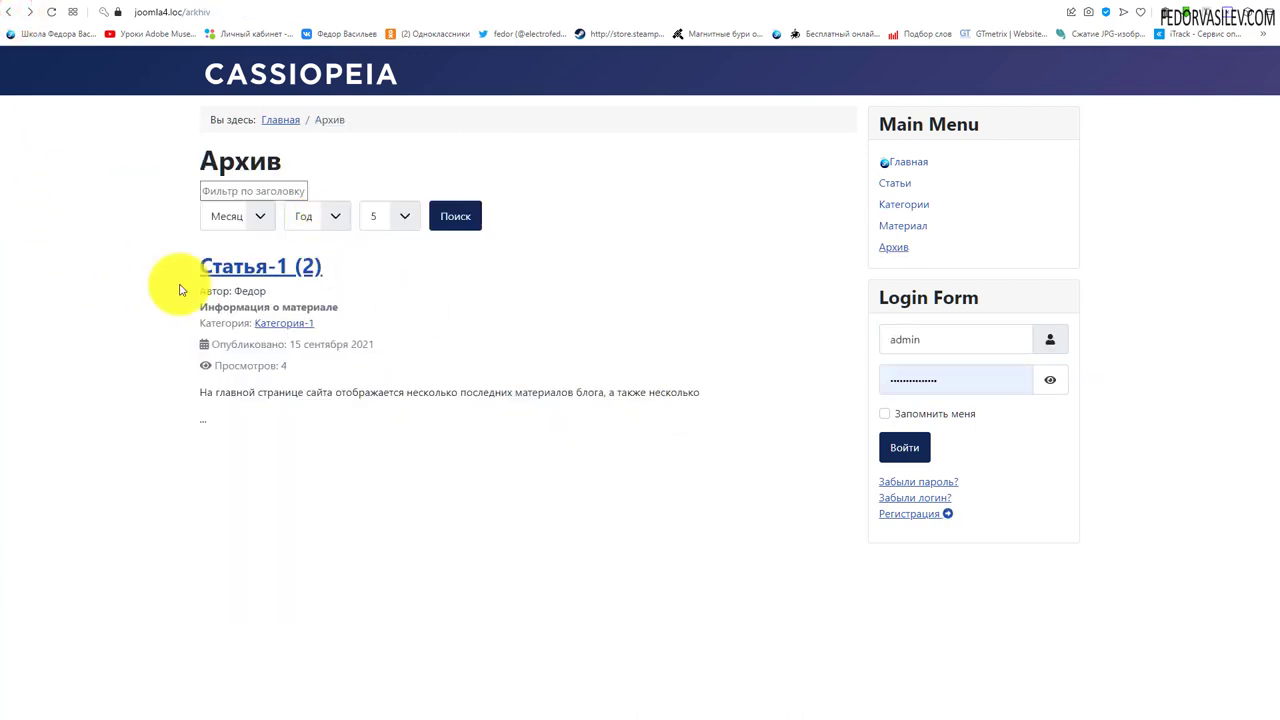
pyautogui.click(262, 214)
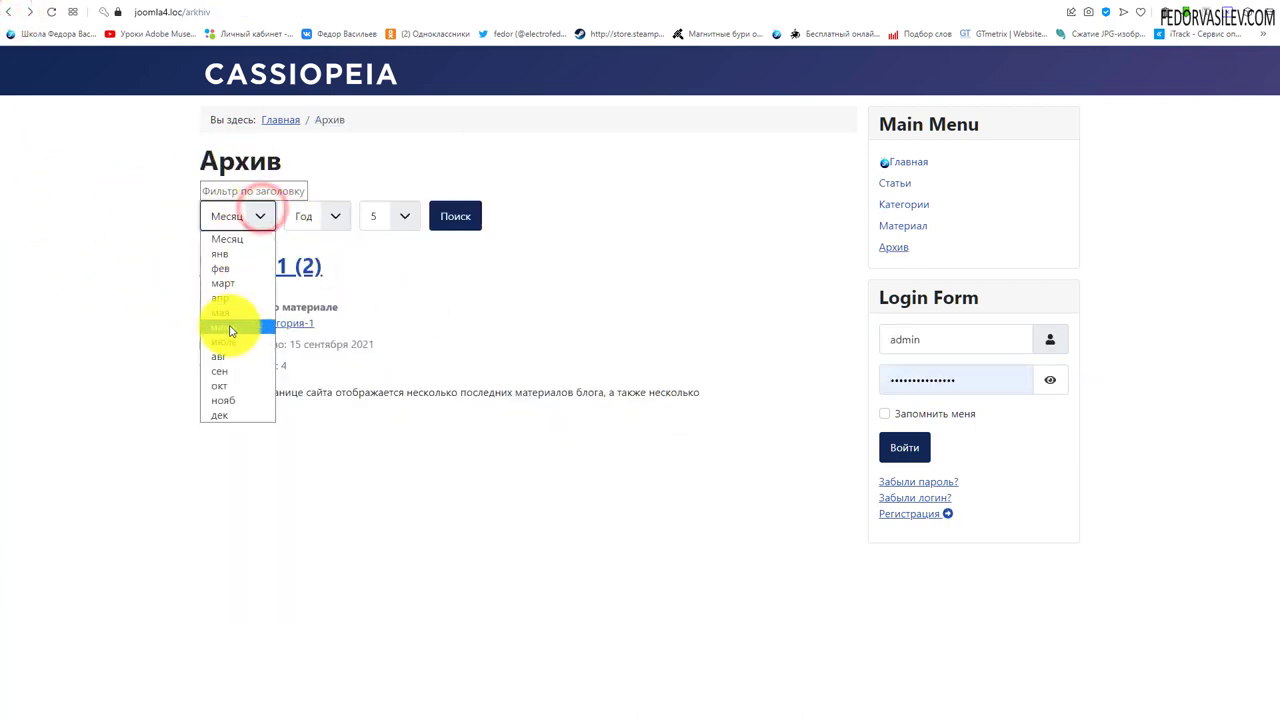
pyautogui.click(228, 327)
pyautogui.click(264, 215)
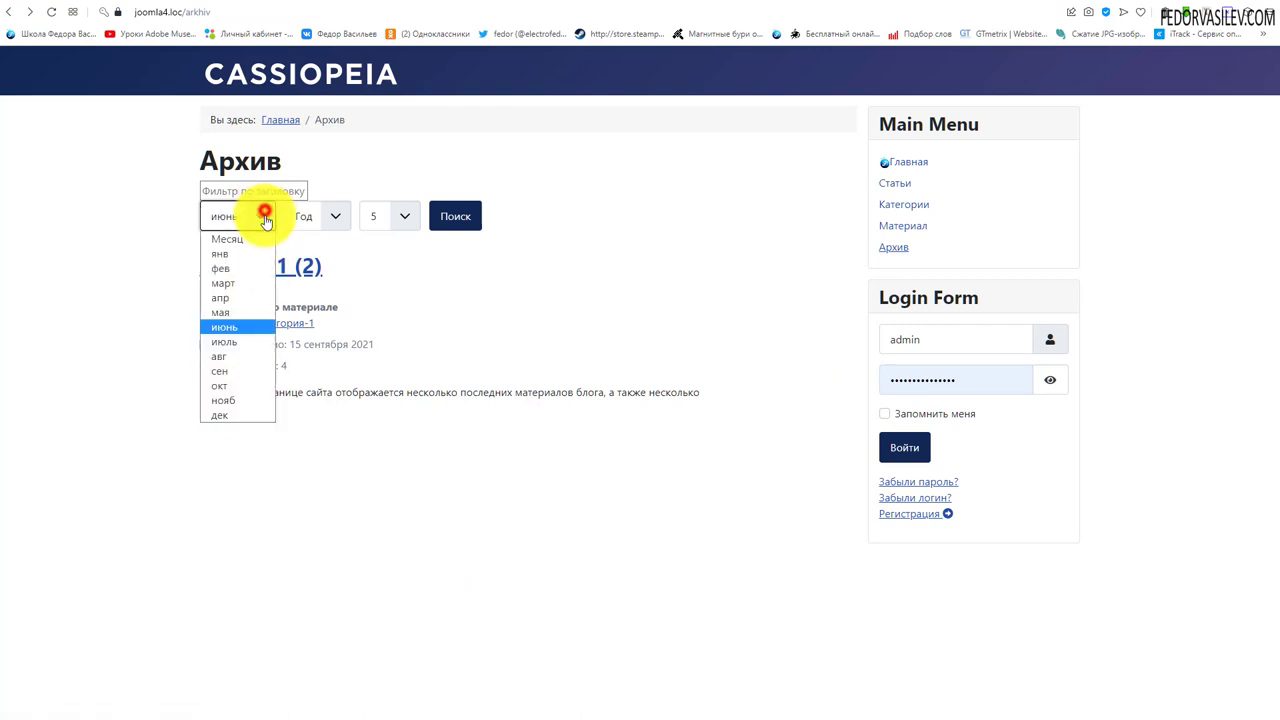
pyautogui.click(234, 418)
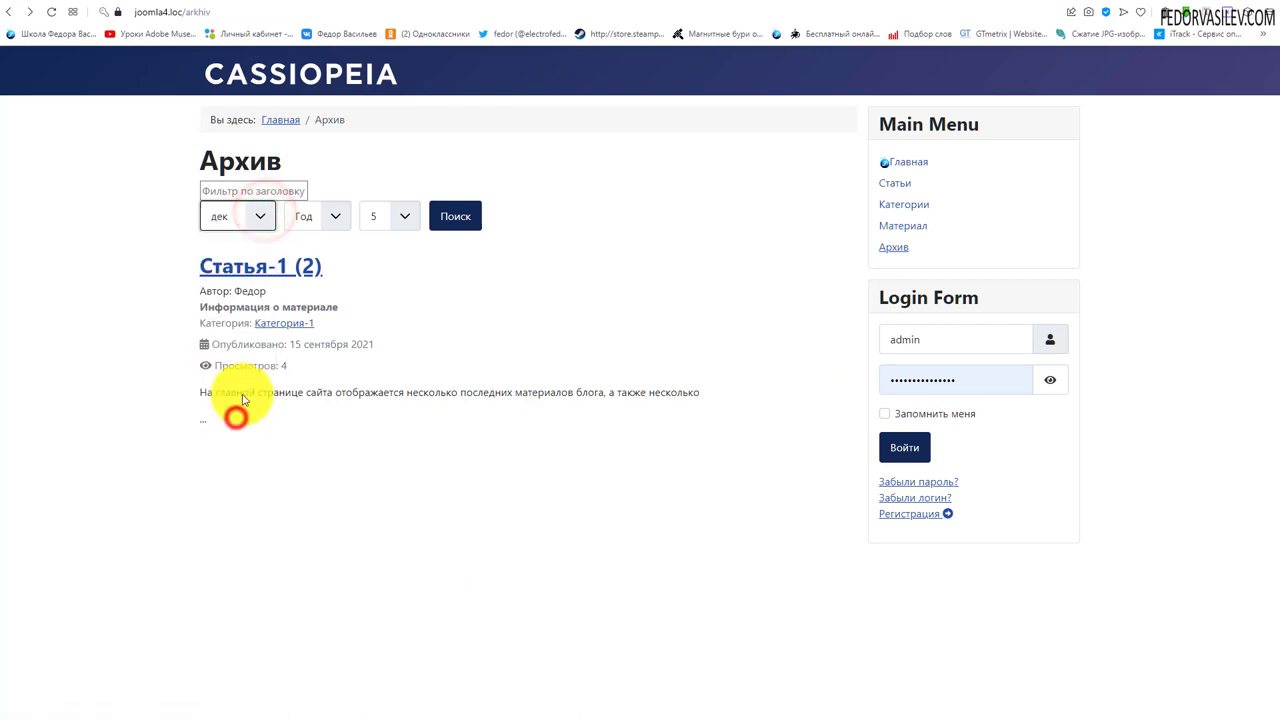
pyautogui.click(455, 216)
# Step: Filter the site's archive by the month янв, and choose сен as the month
pyautogui.click(261, 219)
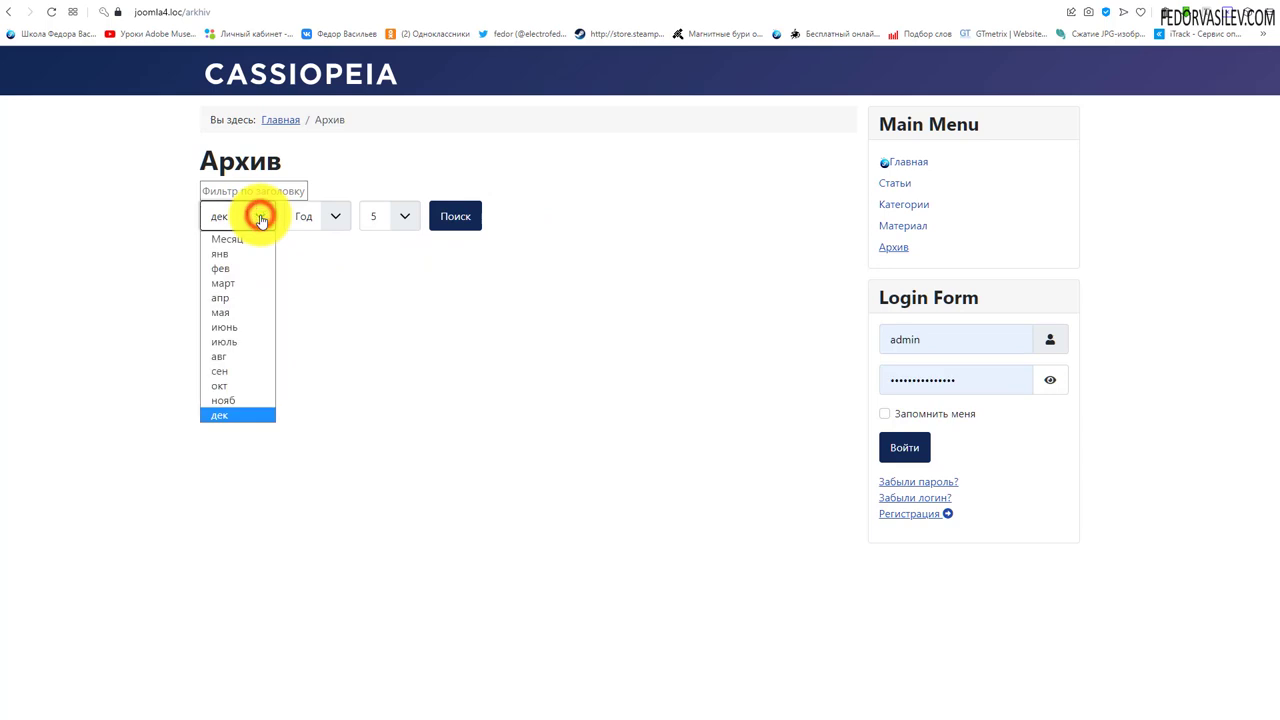
pyautogui.click(254, 250)
pyautogui.click(454, 212)
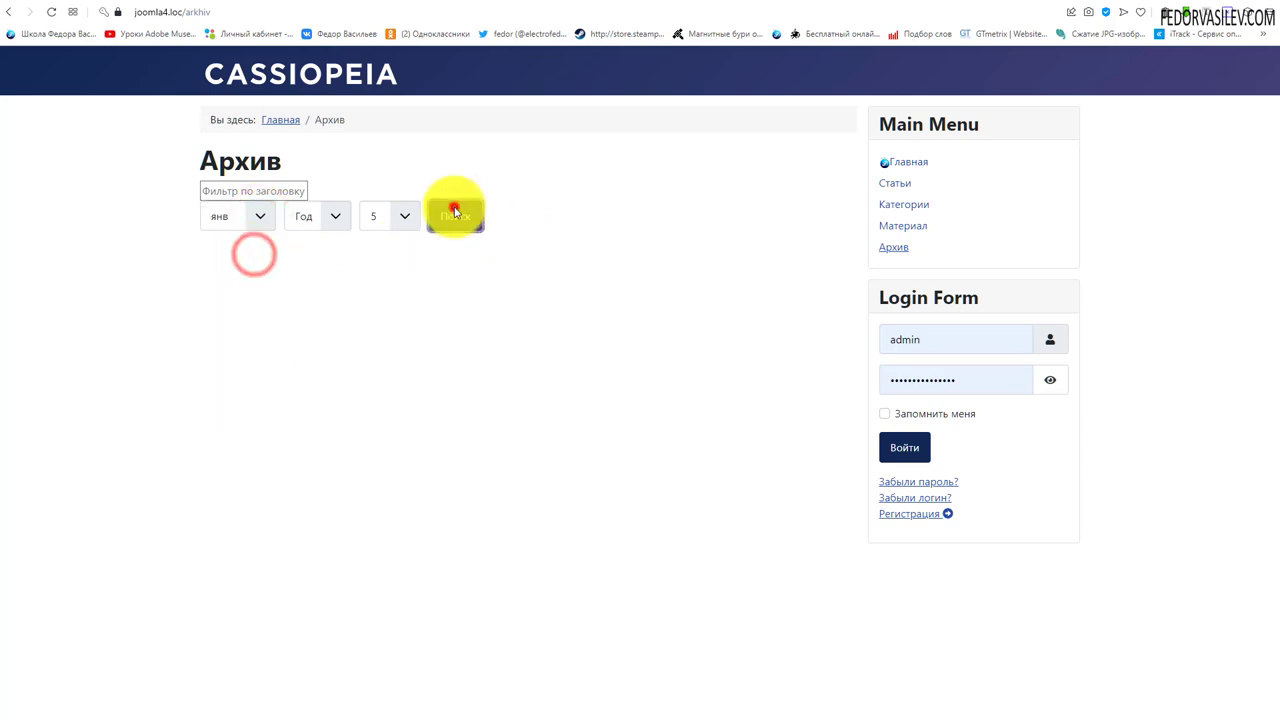
pyautogui.click(265, 218)
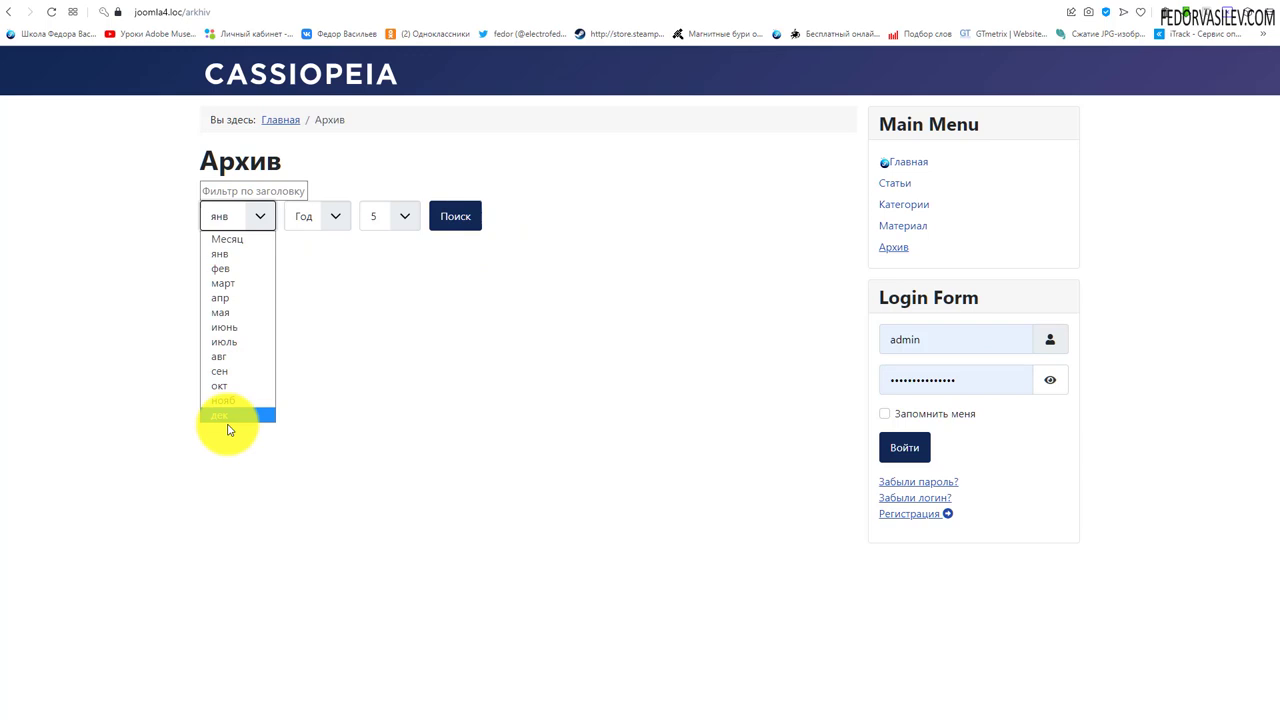
pyautogui.click(219, 371)
pyautogui.click(256, 213)
pyautogui.click(476, 348)
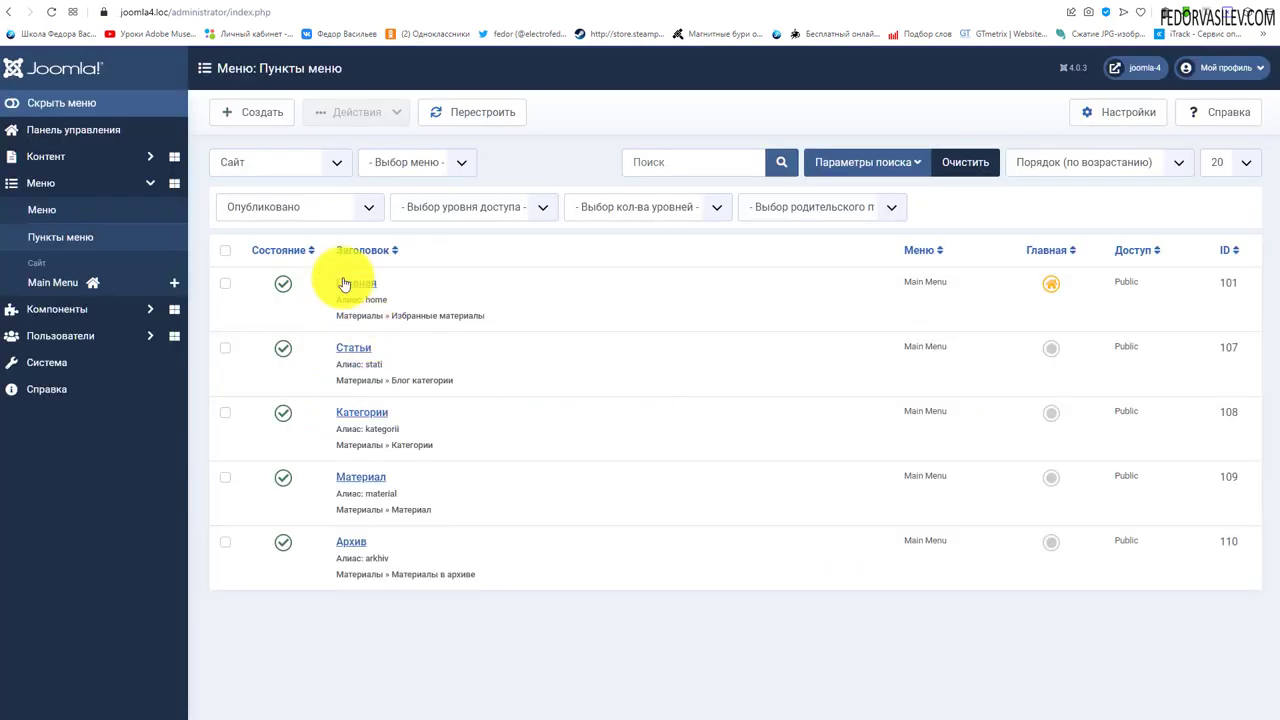
# Step: Create a Main Menu item of type Создать материал titled "Добавить +" and save it
pyautogui.click(250, 112)
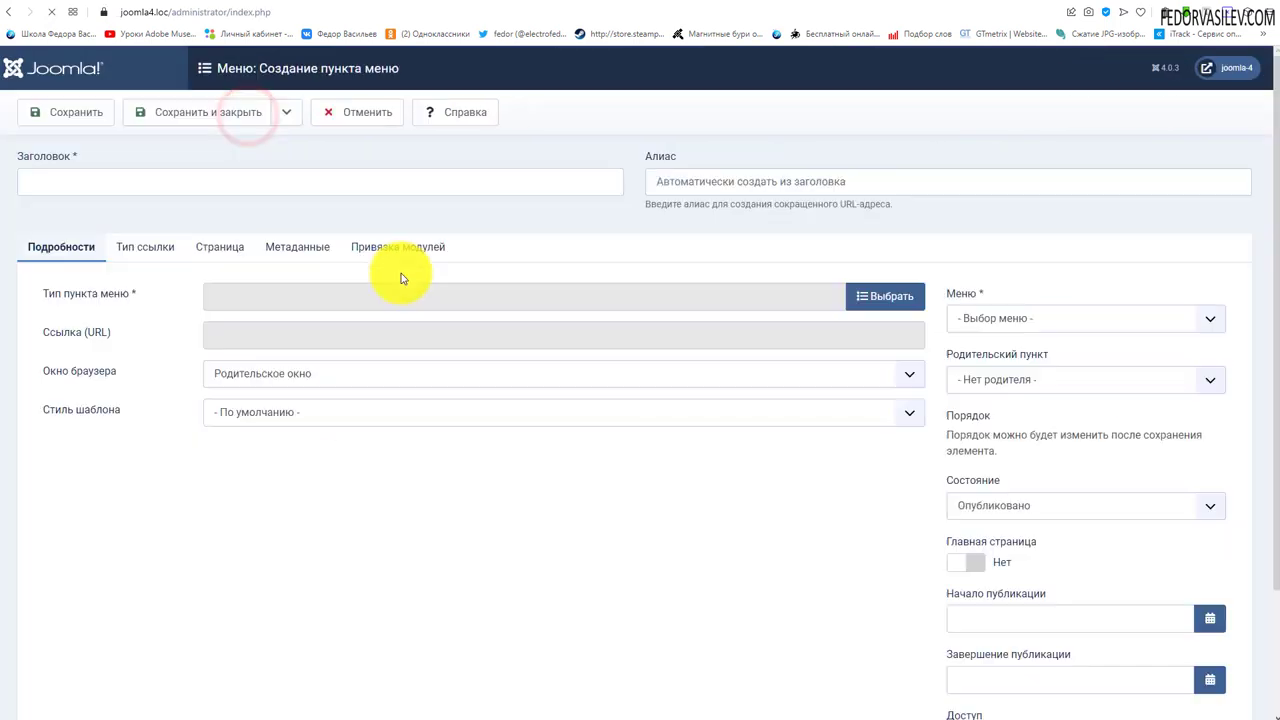
pyautogui.click(895, 298)
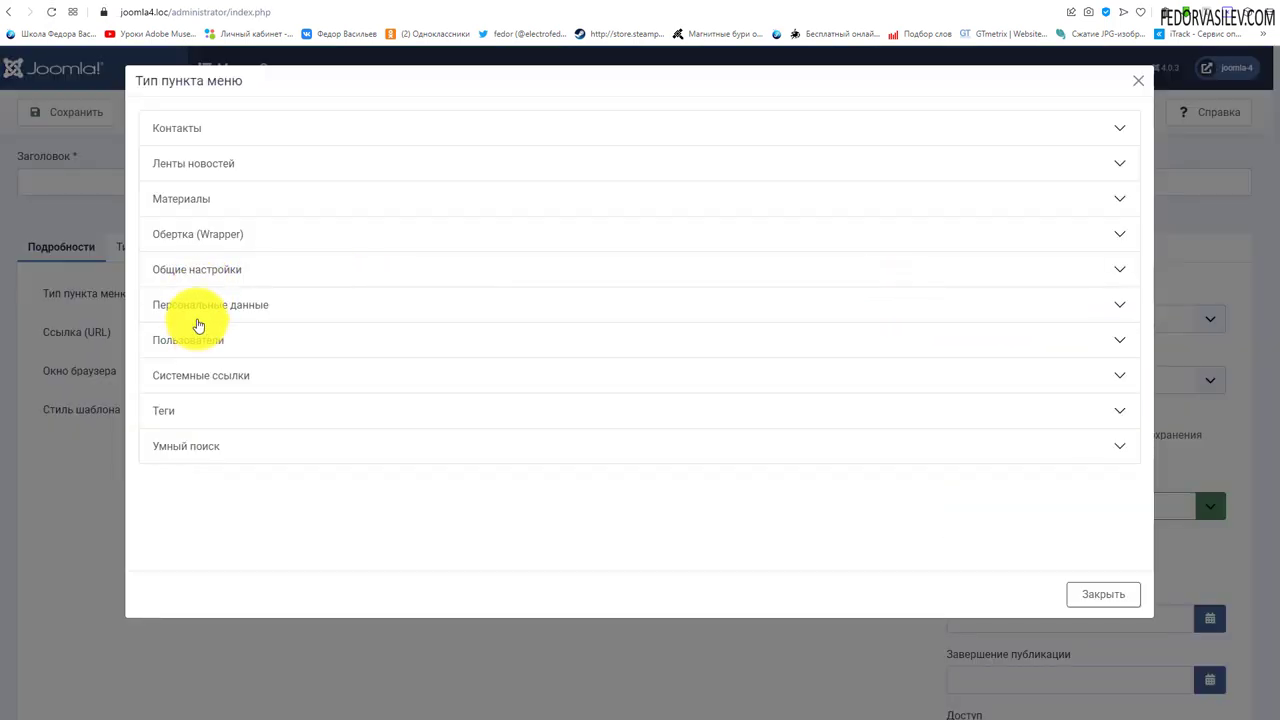
pyautogui.click(184, 200)
pyautogui.scroll(-1, 329, 280)
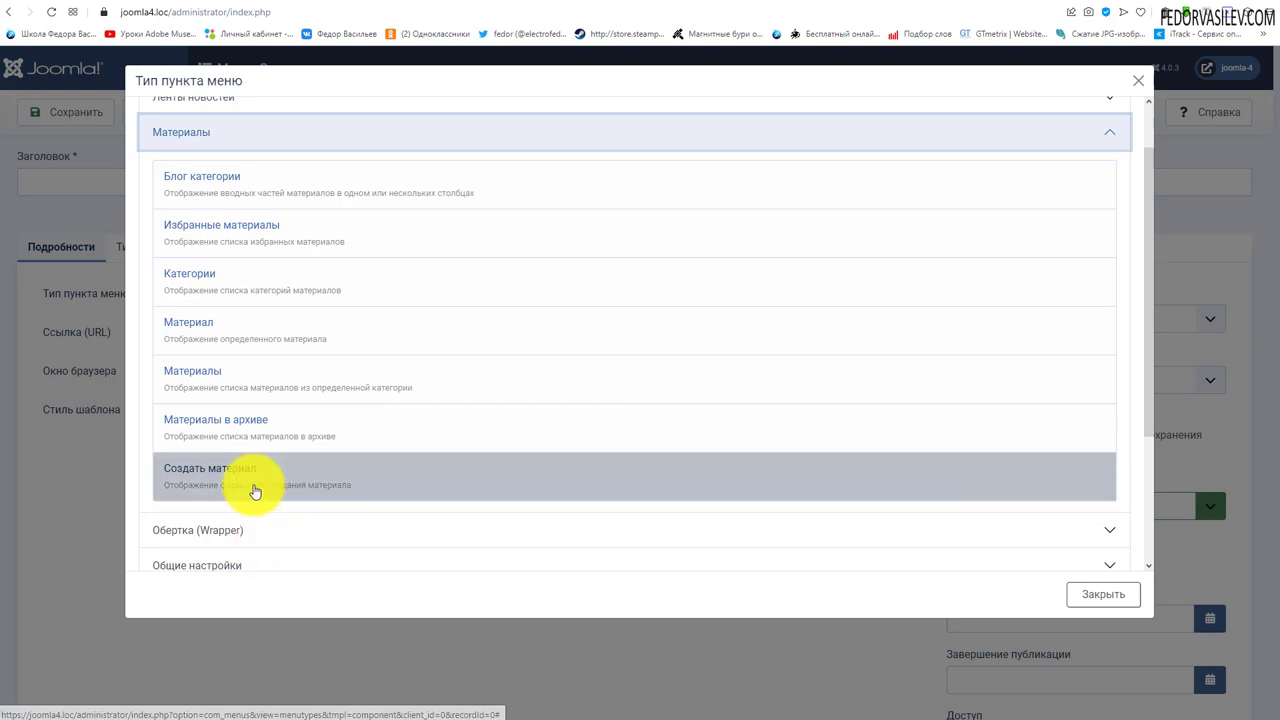
pyautogui.click(253, 486)
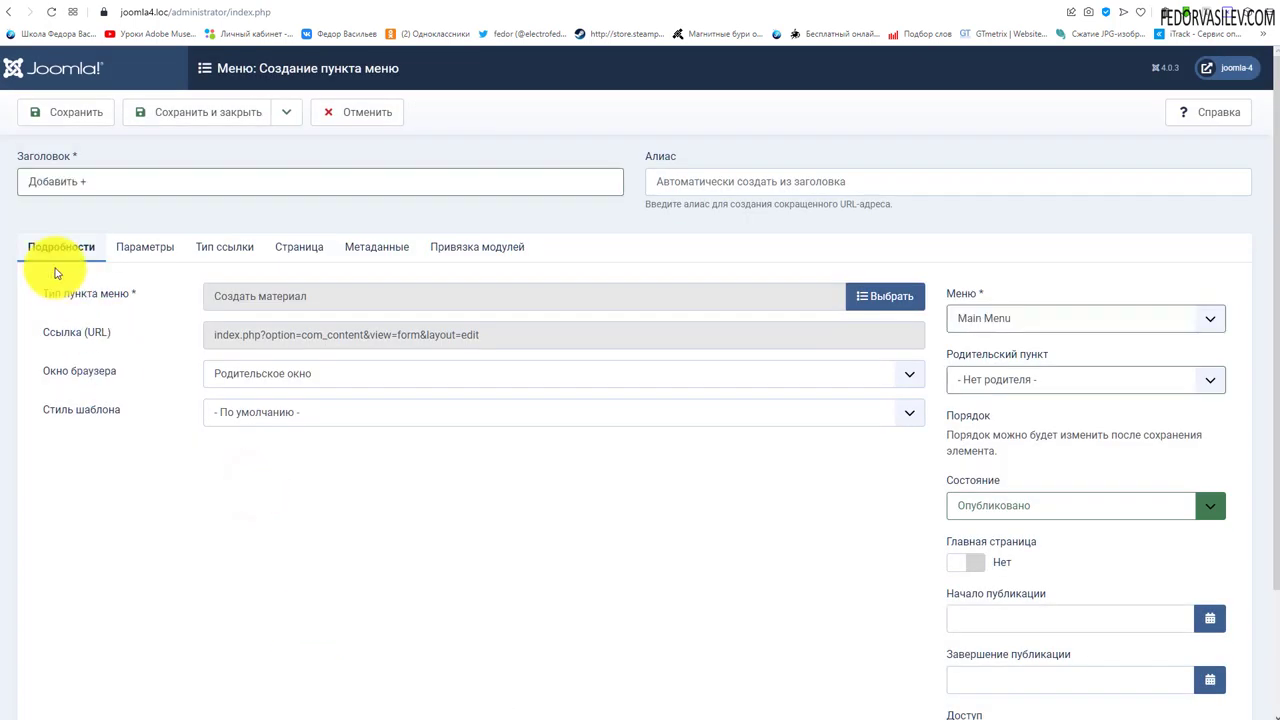
pyautogui.moveTo(110, 175); pyautogui.dragTo(5, 268)
pyautogui.click(70, 112)
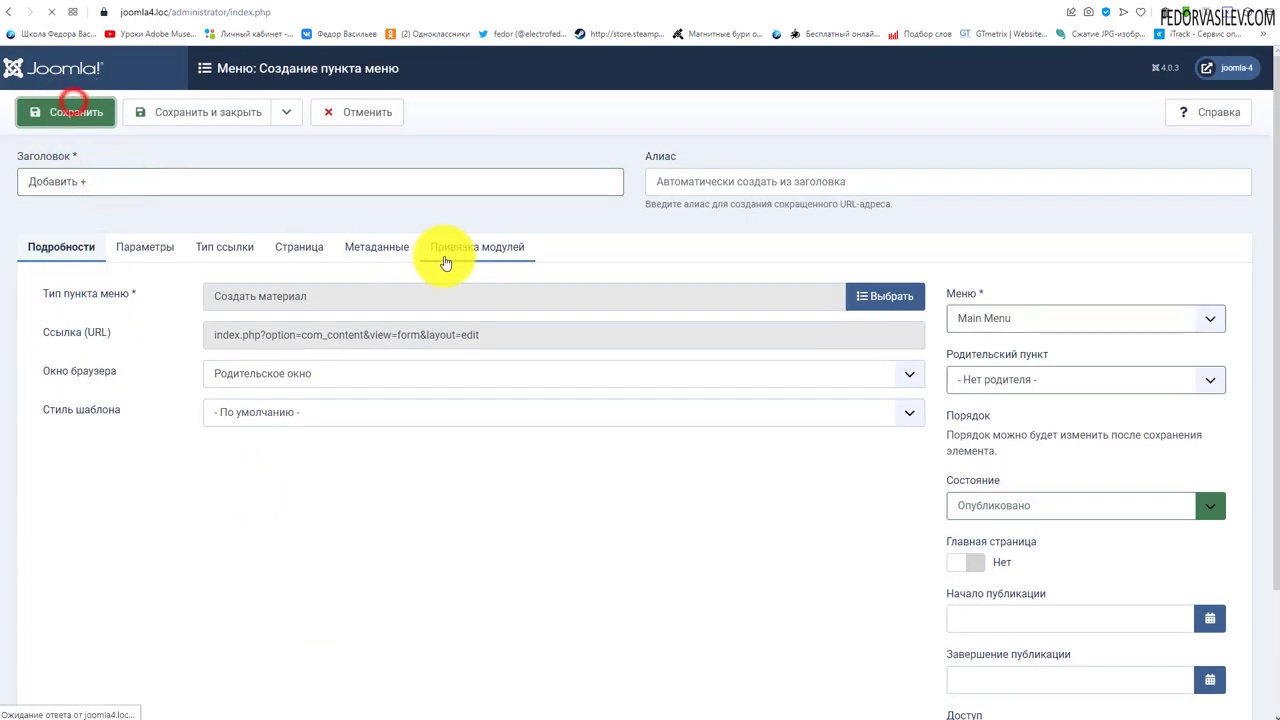
# Step: Enable Специальная категория in the Параметры of the Добавить + menu item and choose the category Uncategorised
pyautogui.click(145, 291)
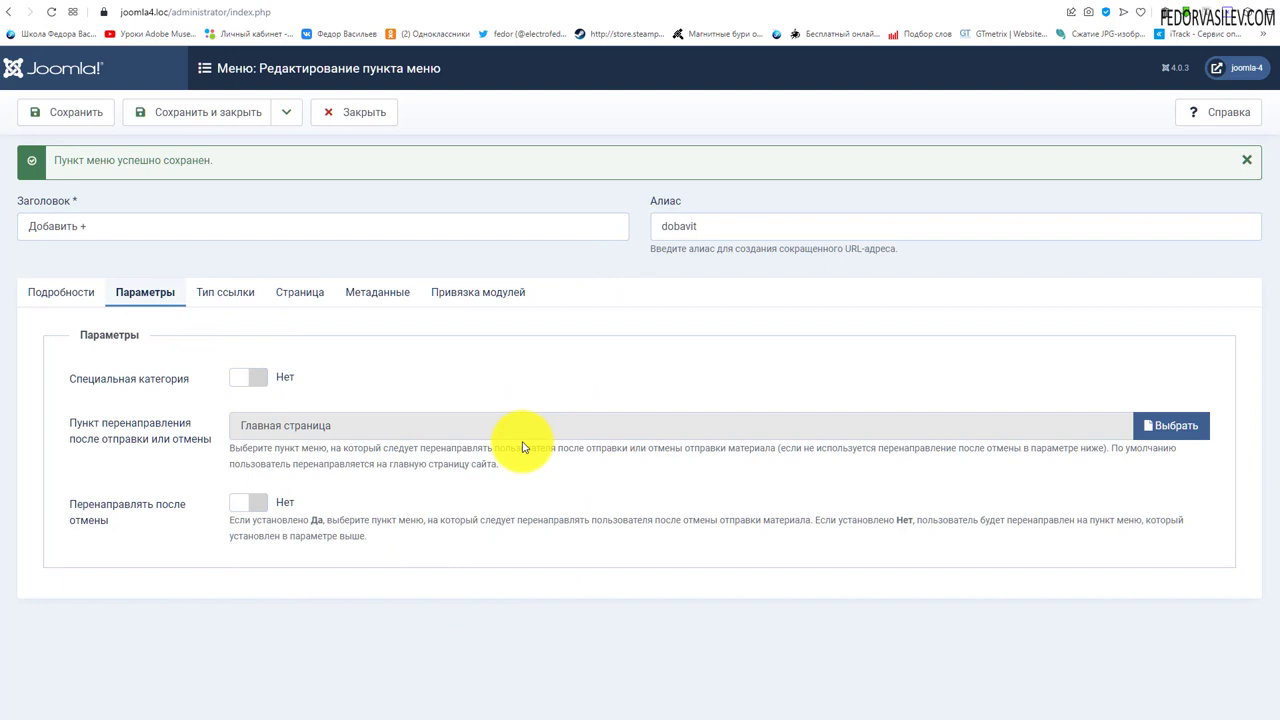
pyautogui.click(252, 380)
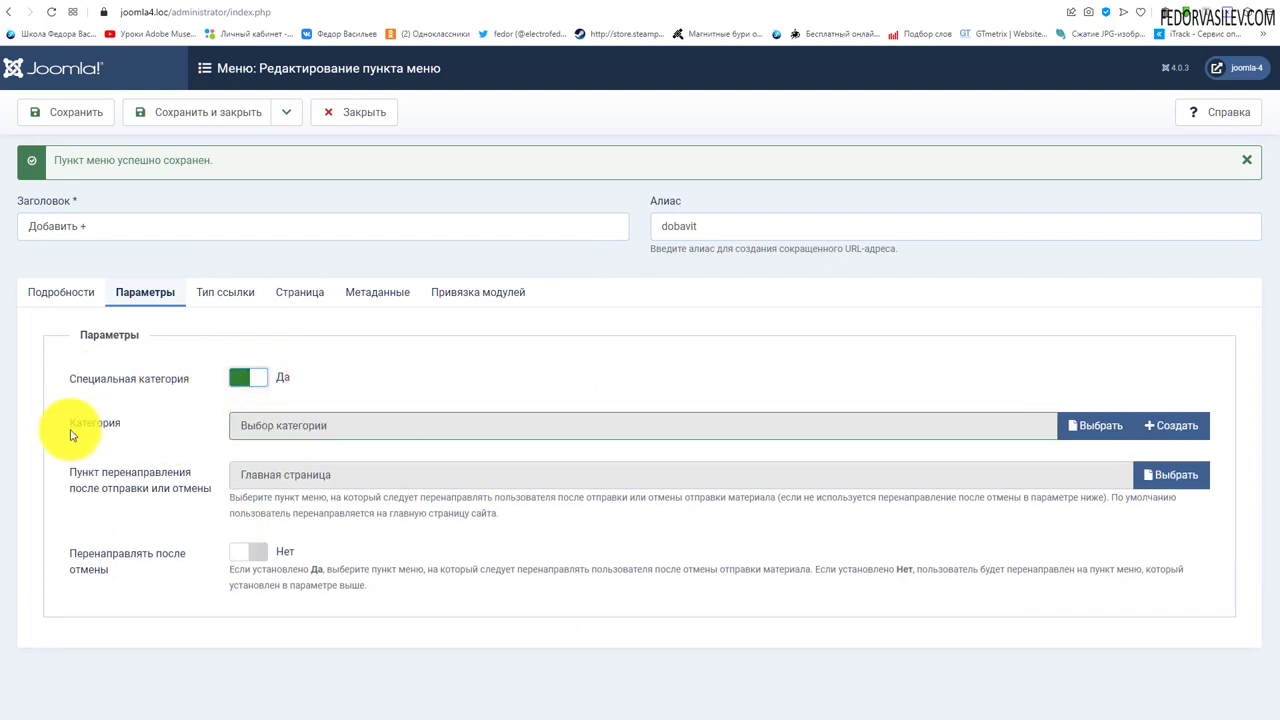
pyautogui.click(254, 380)
pyautogui.click(254, 380)
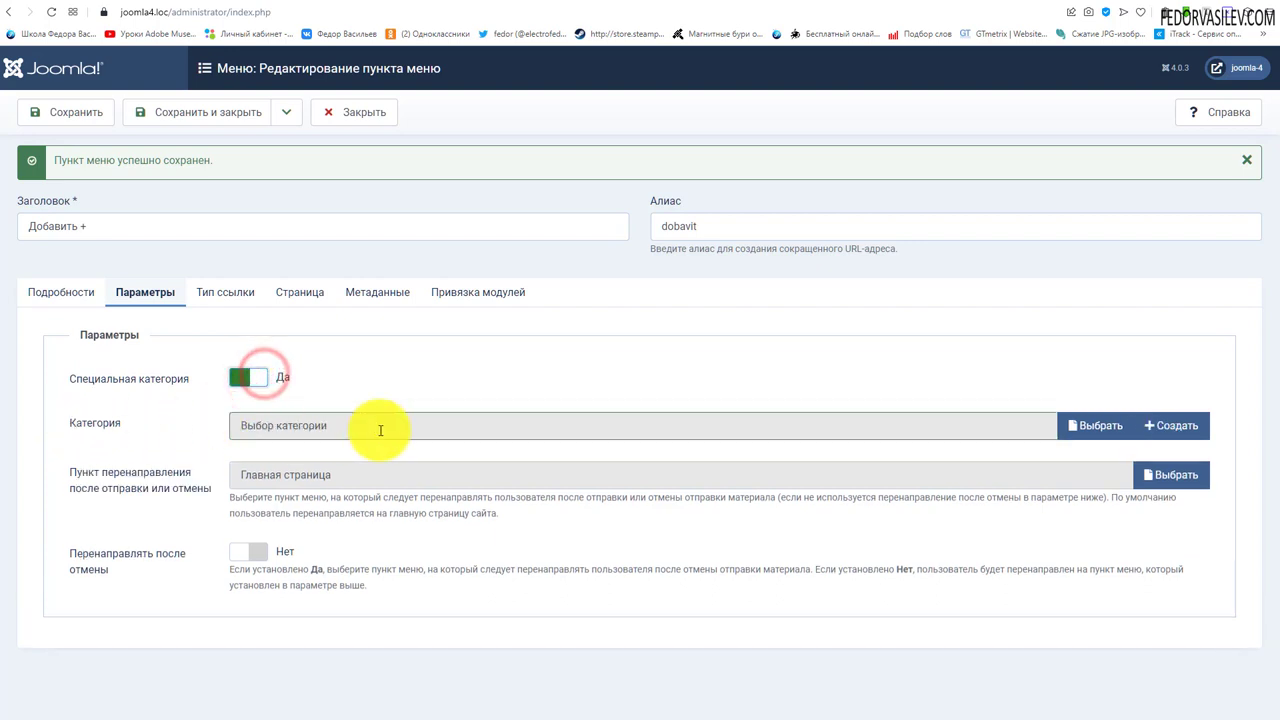
pyautogui.click(1157, 428)
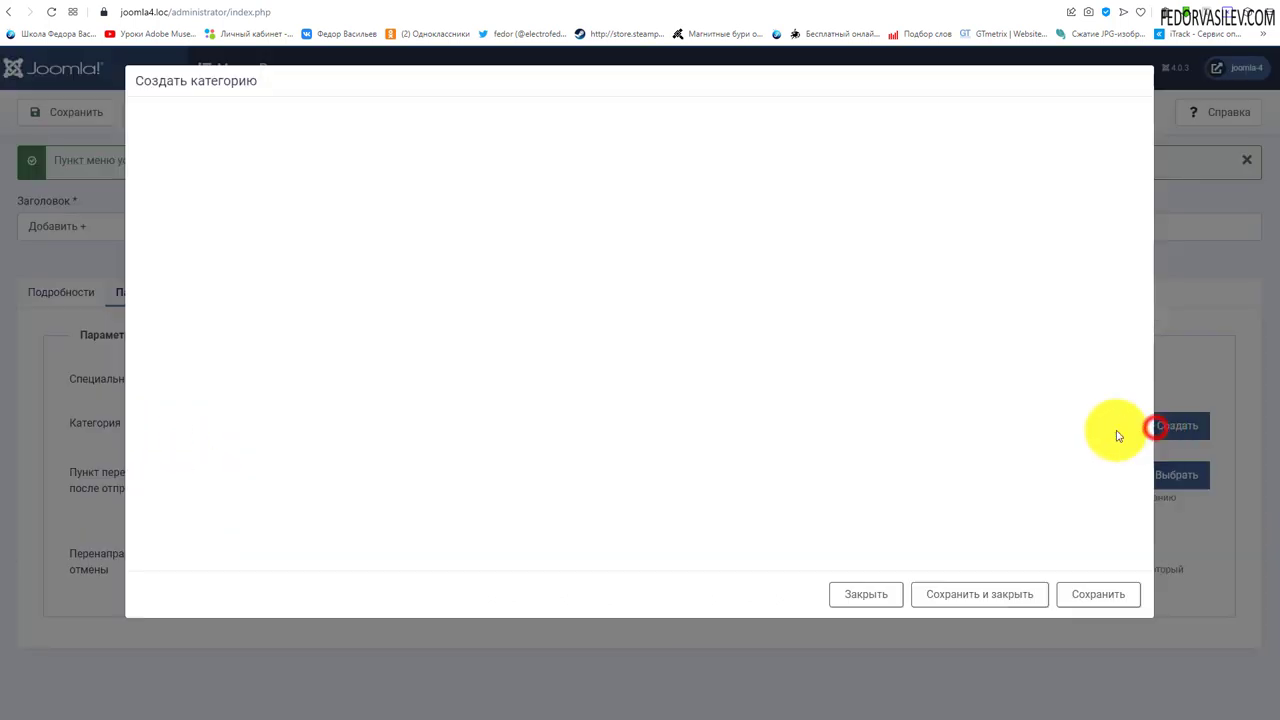
pyautogui.click(872, 597)
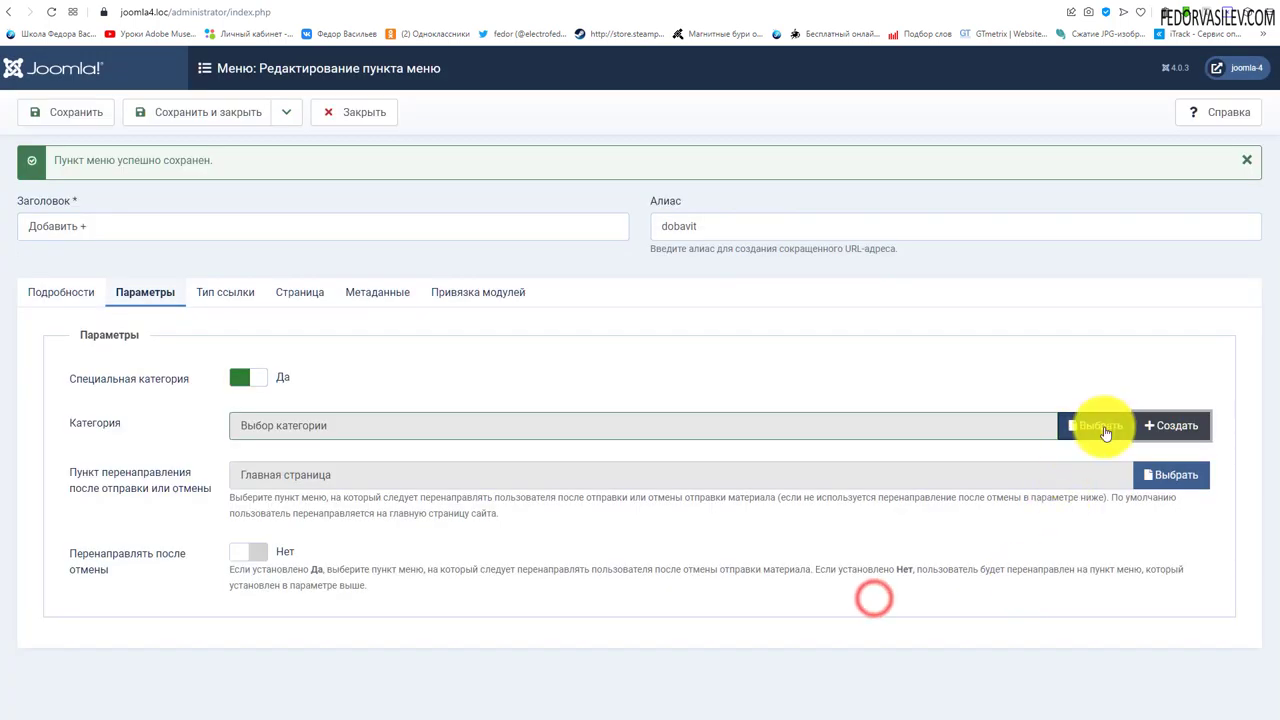
pyautogui.click(1100, 425)
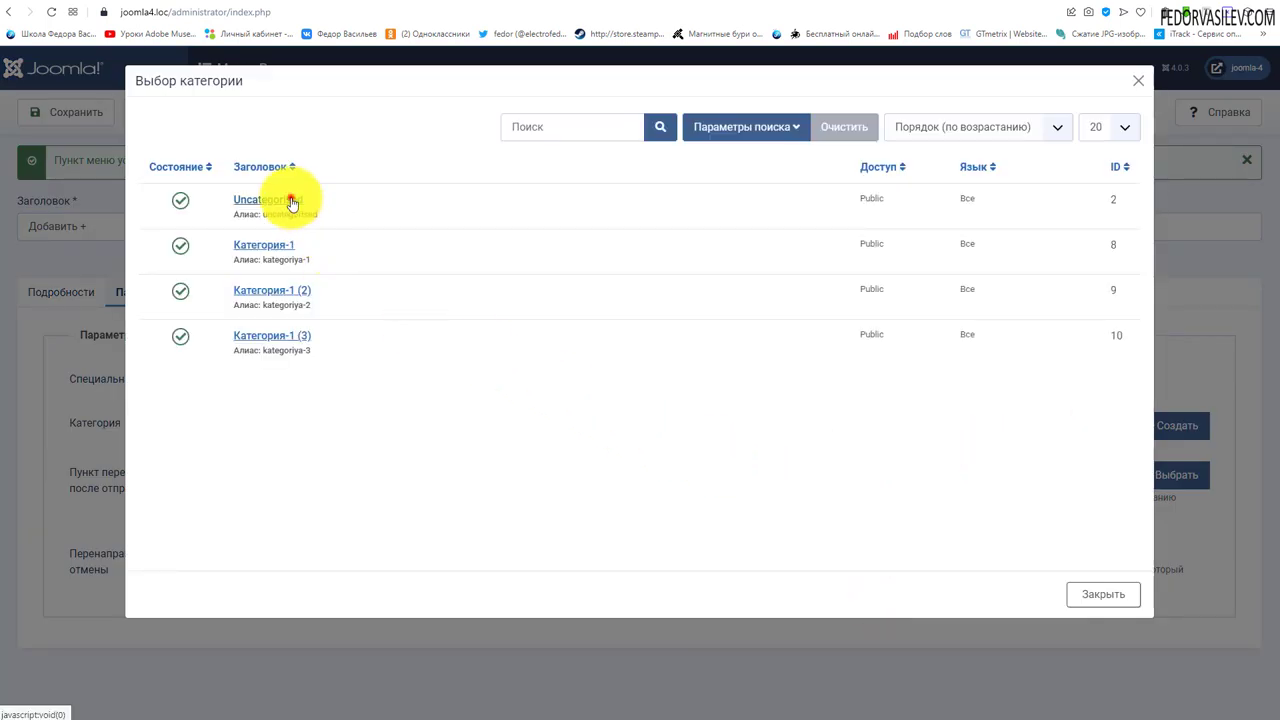
pyautogui.click(271, 200)
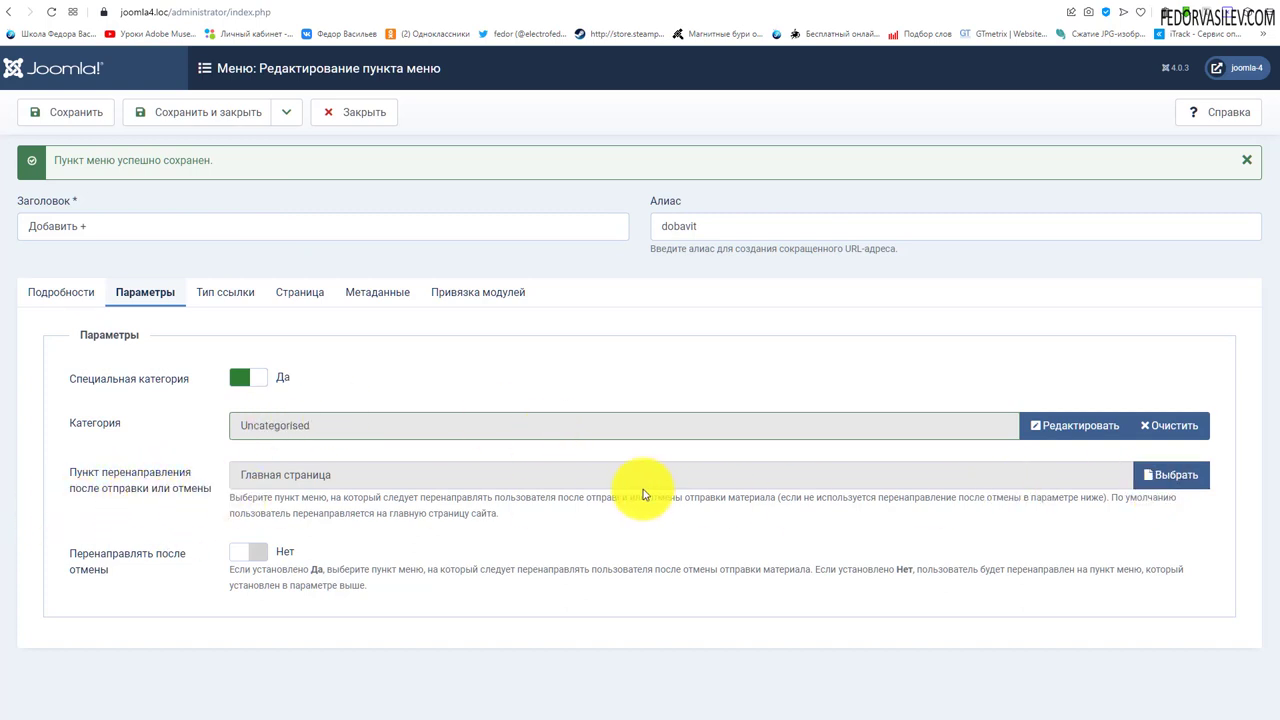
# Step: Examine the menu items available for redirection and try the Перенаправлять после отмены option, leaving it at Нет
pyautogui.click(321, 484)
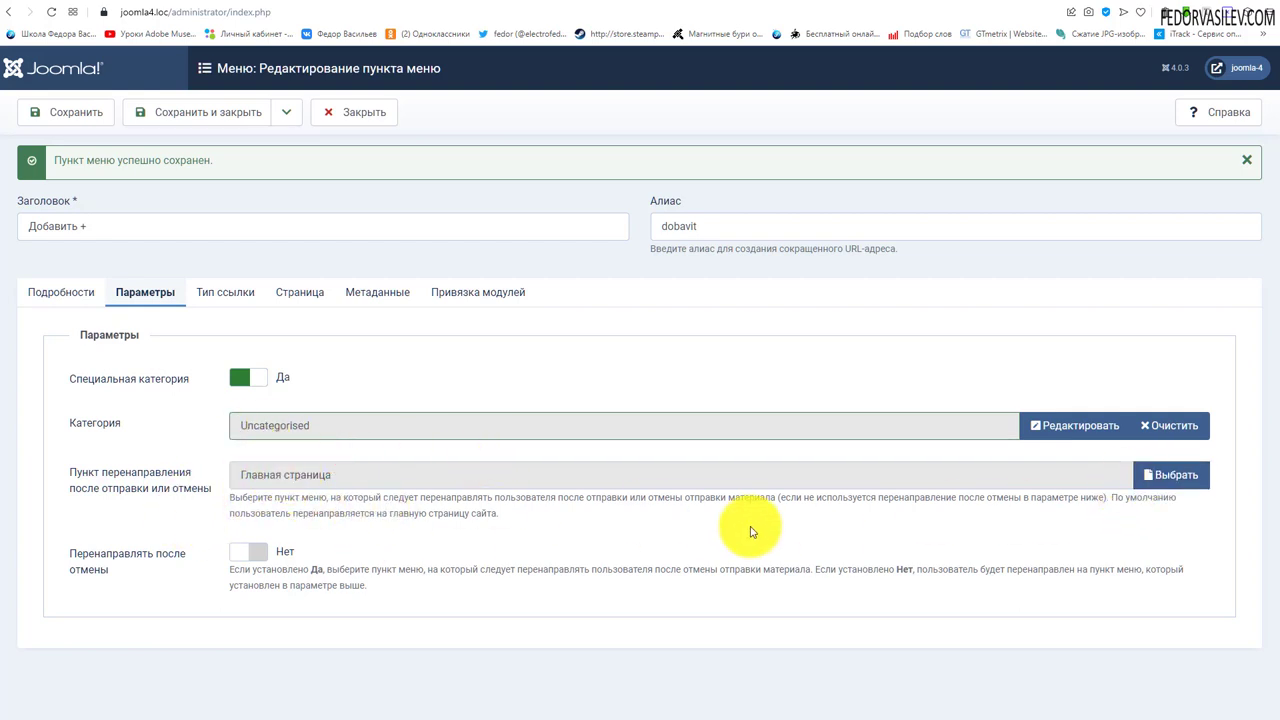
pyautogui.click(1179, 482)
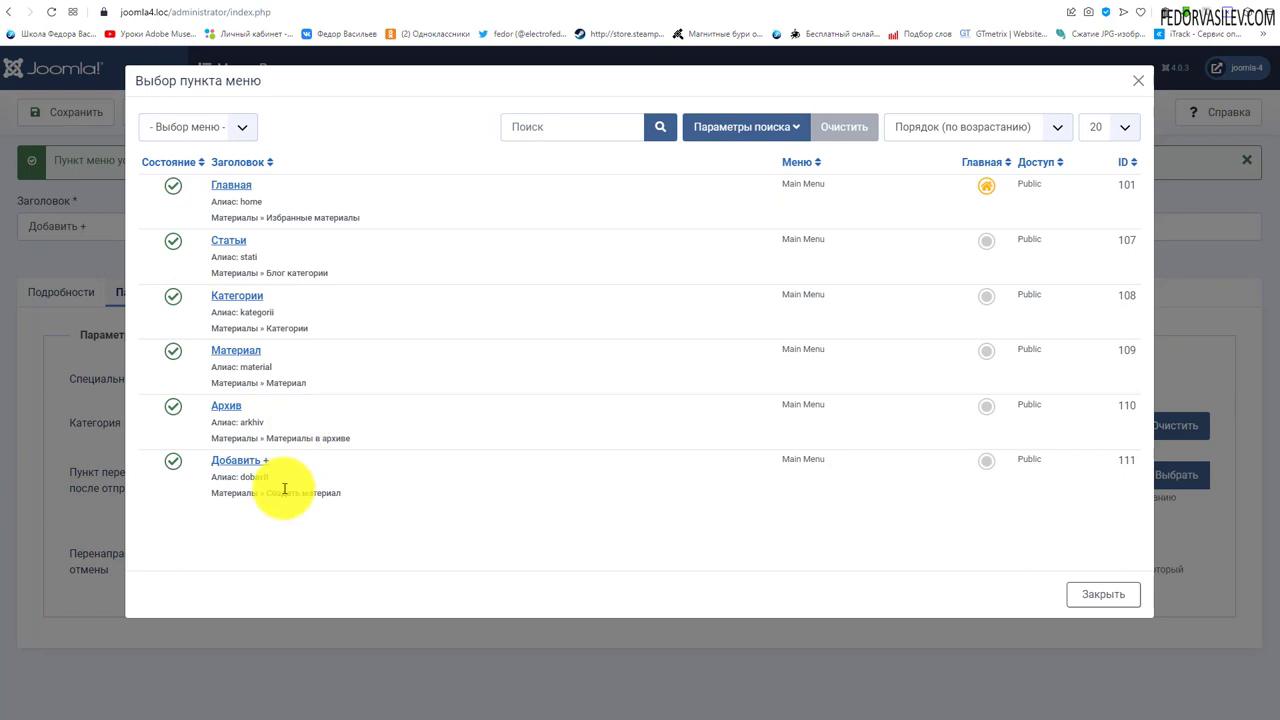
pyautogui.click(1100, 594)
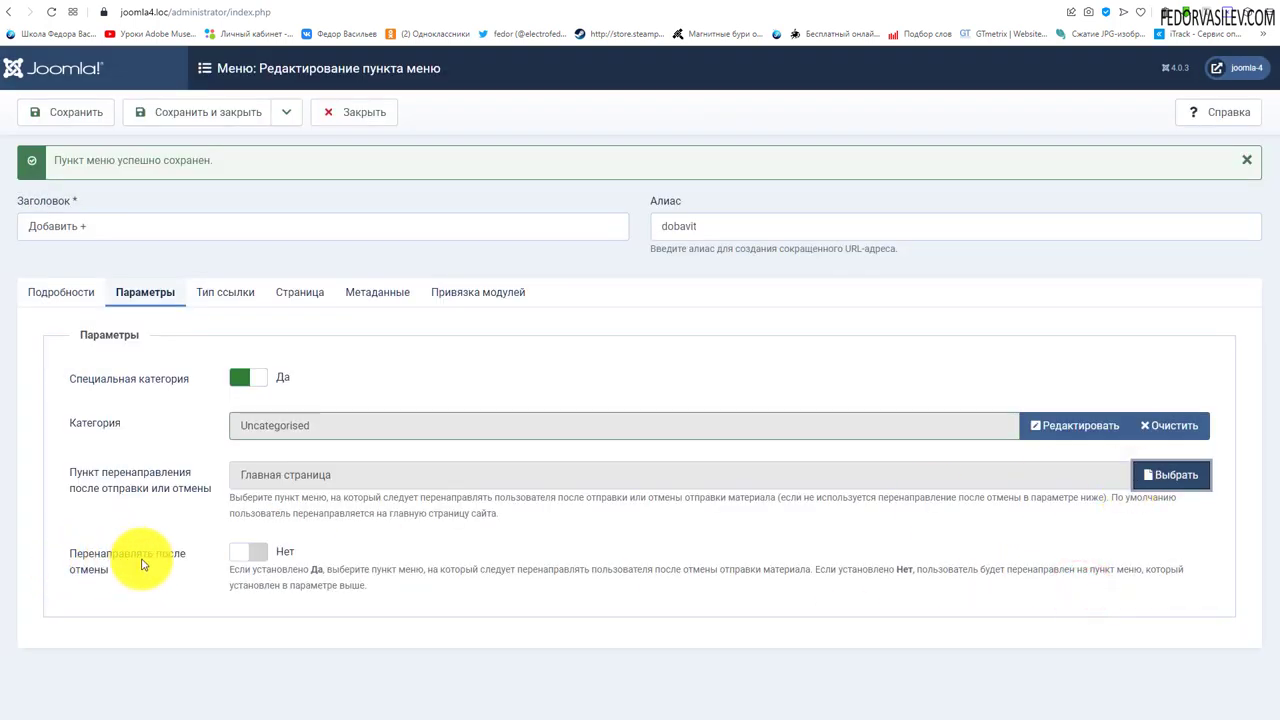
pyautogui.click(250, 552)
pyautogui.scroll(-1, 240, 620)
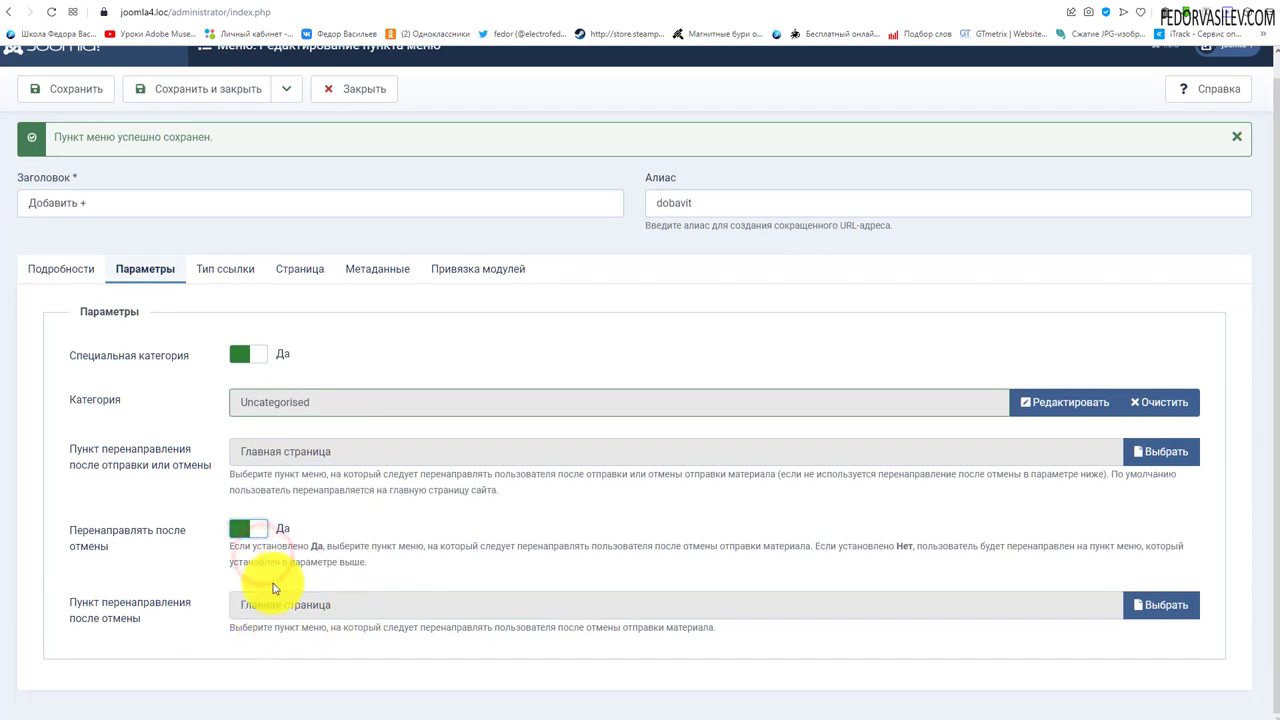
pyautogui.click(242, 527)
# Step: Review the Тип ссылки settings of the Добавить + menu item, and save and close it
pyautogui.click(245, 296)
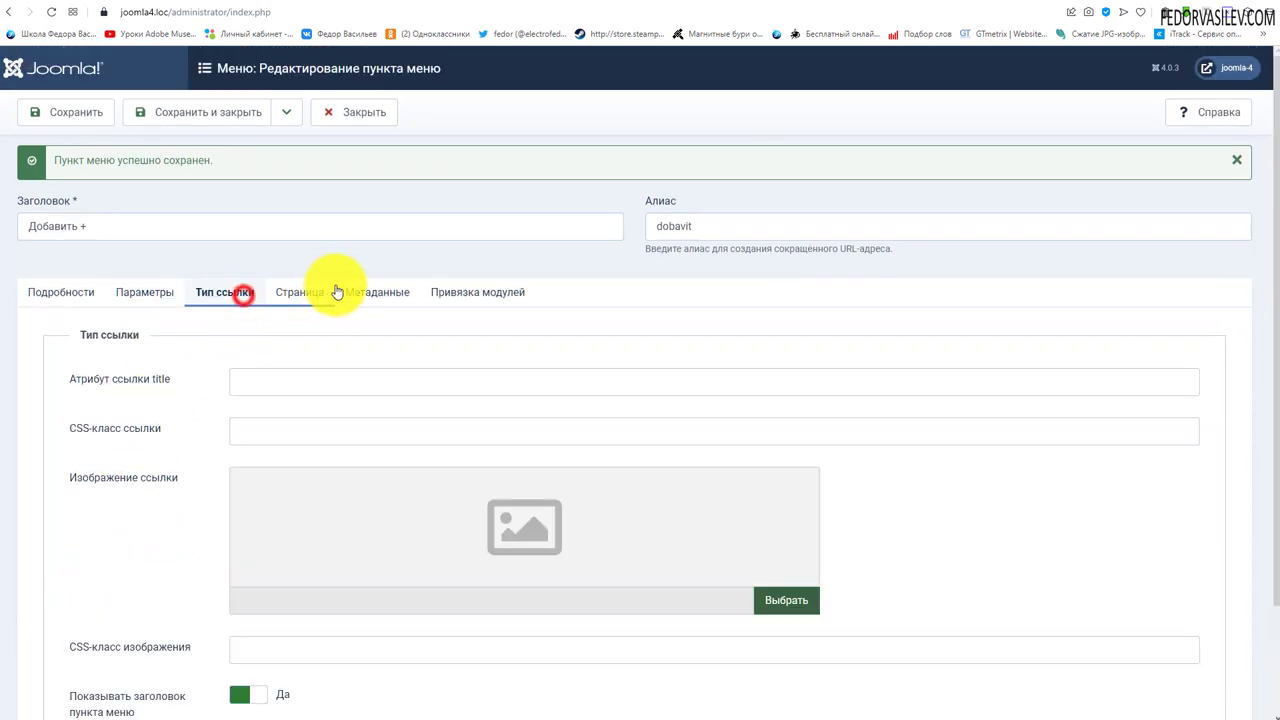
pyautogui.click(170, 108)
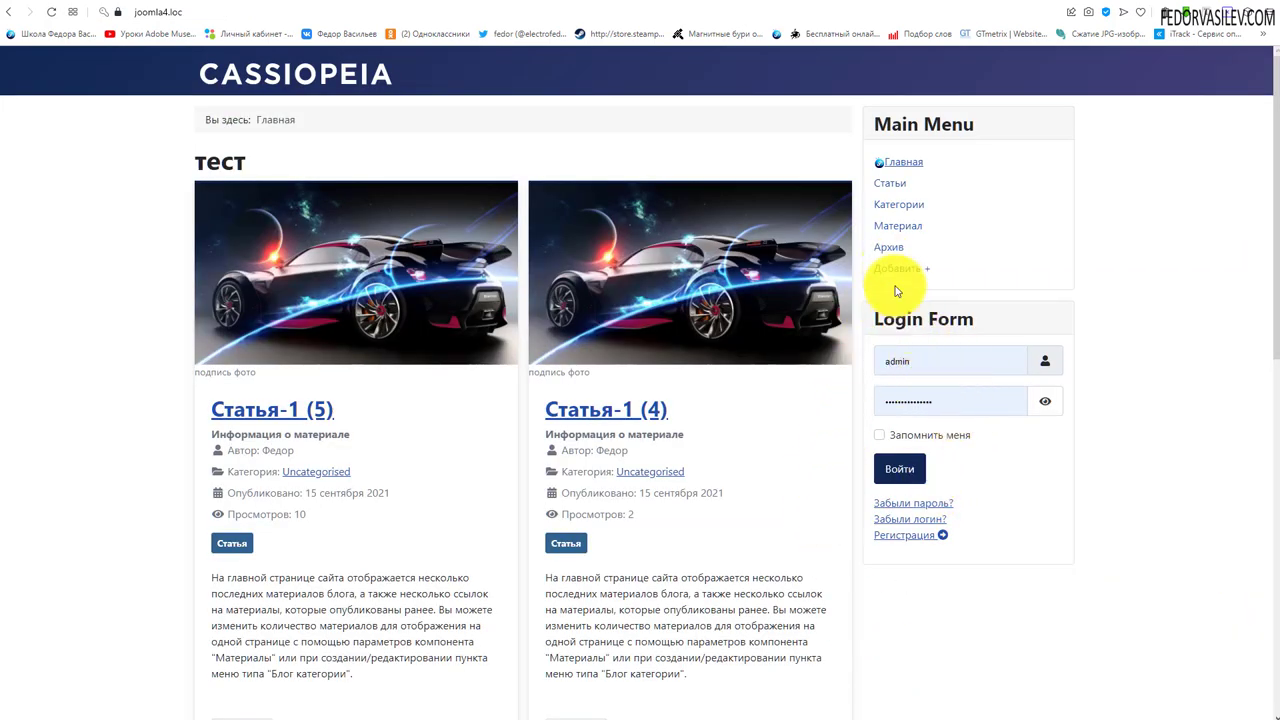
# Step: Open the Добавить + page from the site's Main Menu as a guest and check whether access is granted
pyautogui.click(898, 268)
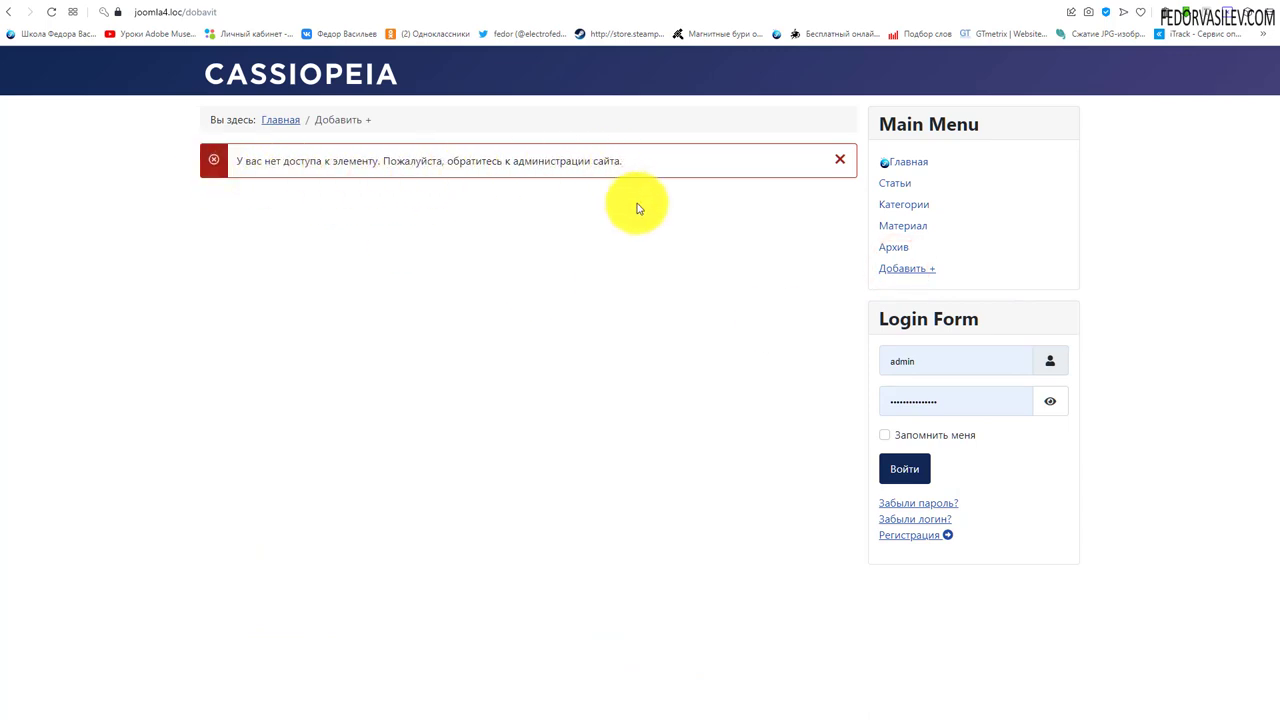
pyautogui.moveTo(960, 266); pyautogui.dragTo(877, 270)
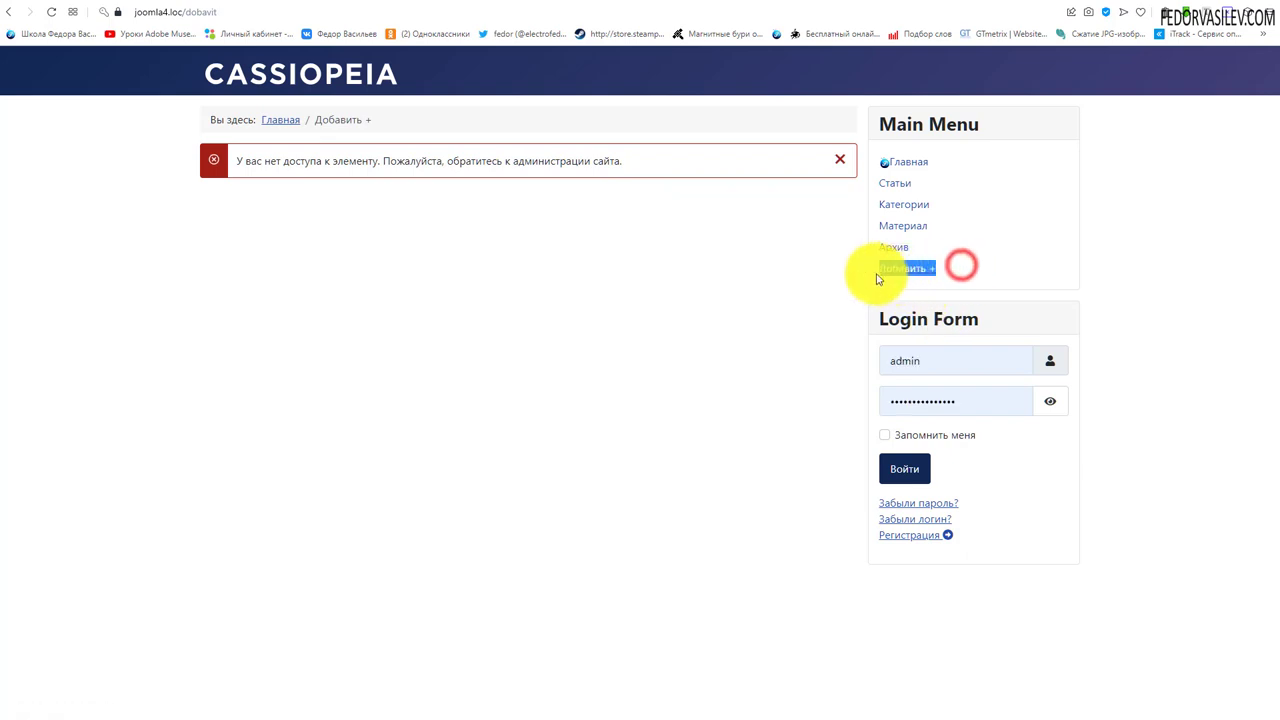
pyautogui.click(797, 308)
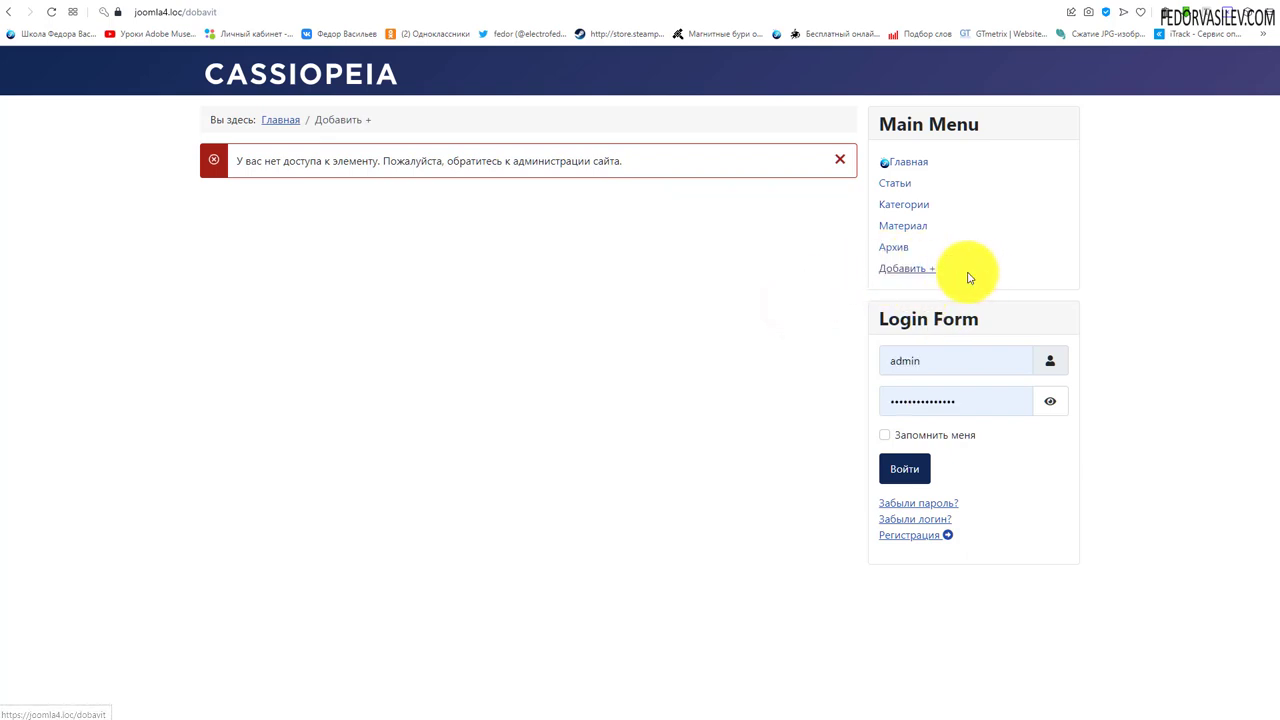
pyautogui.click(911, 350)
pyautogui.click(624, 490)
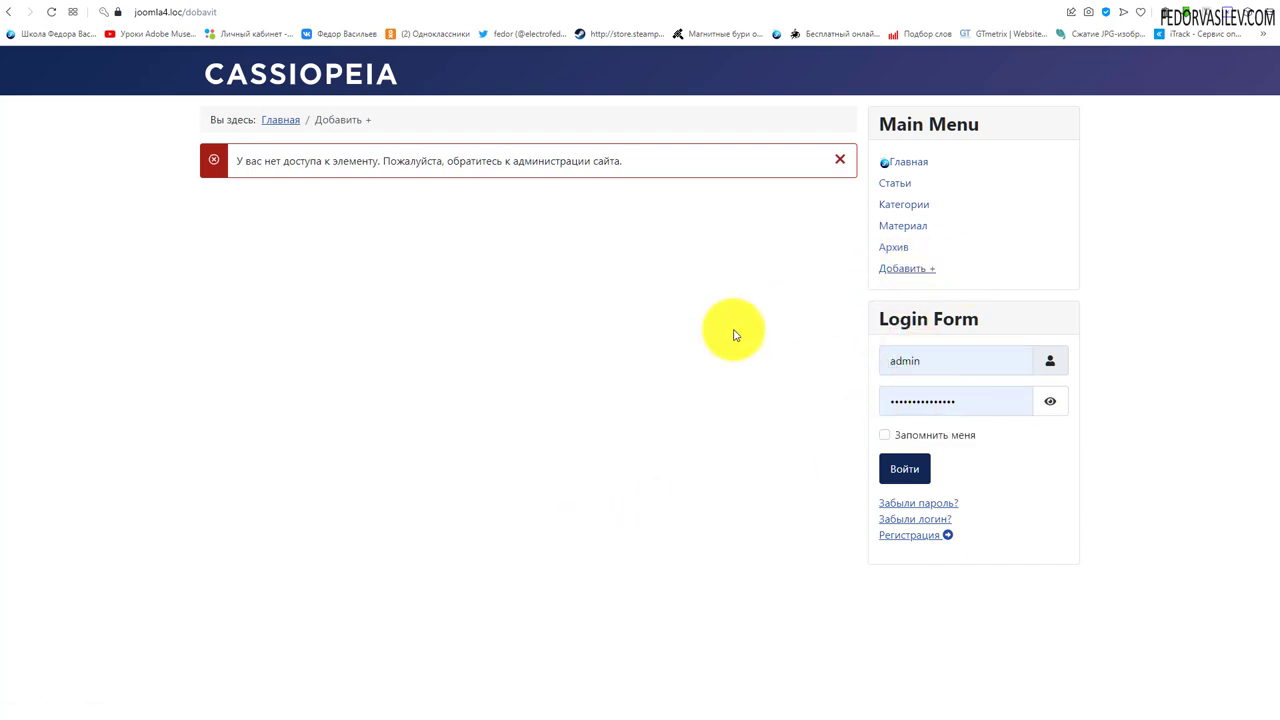
# Step: Clear the login in the Login Form and try to replace it with the test account's login from the administrator's user list
pyautogui.doubleClick(951, 361)
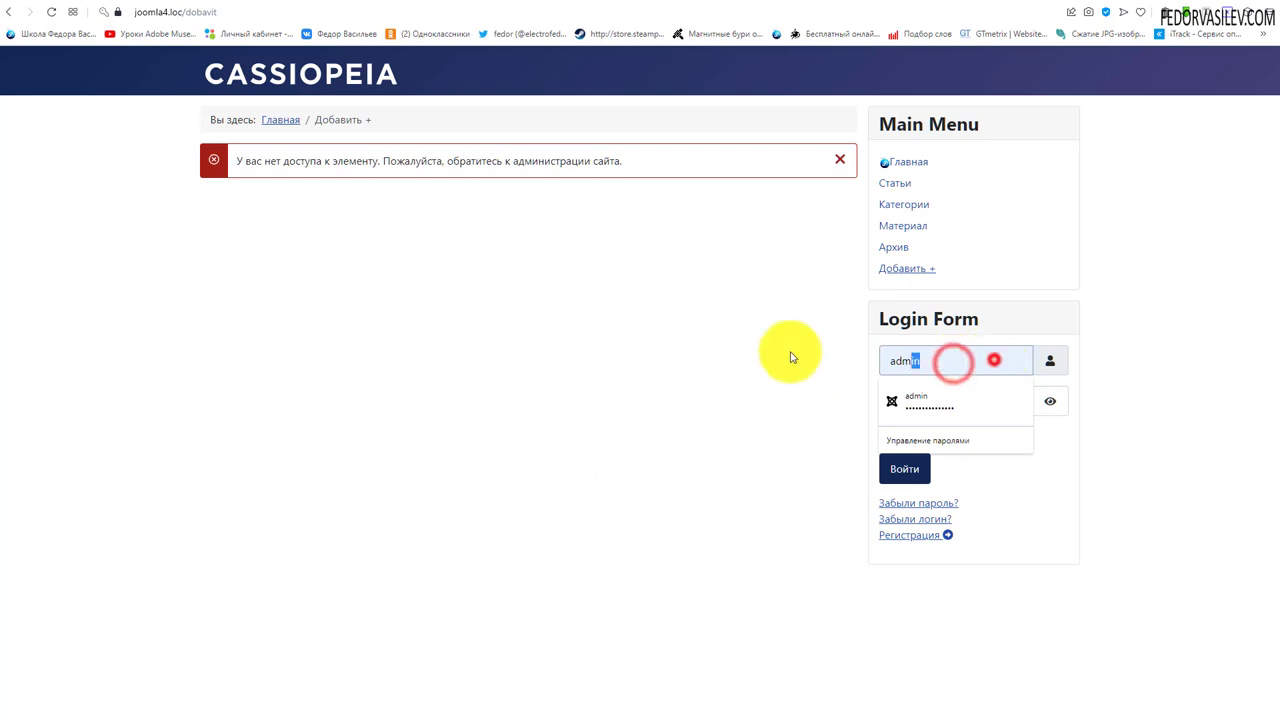
pyautogui.press('BackSpace')
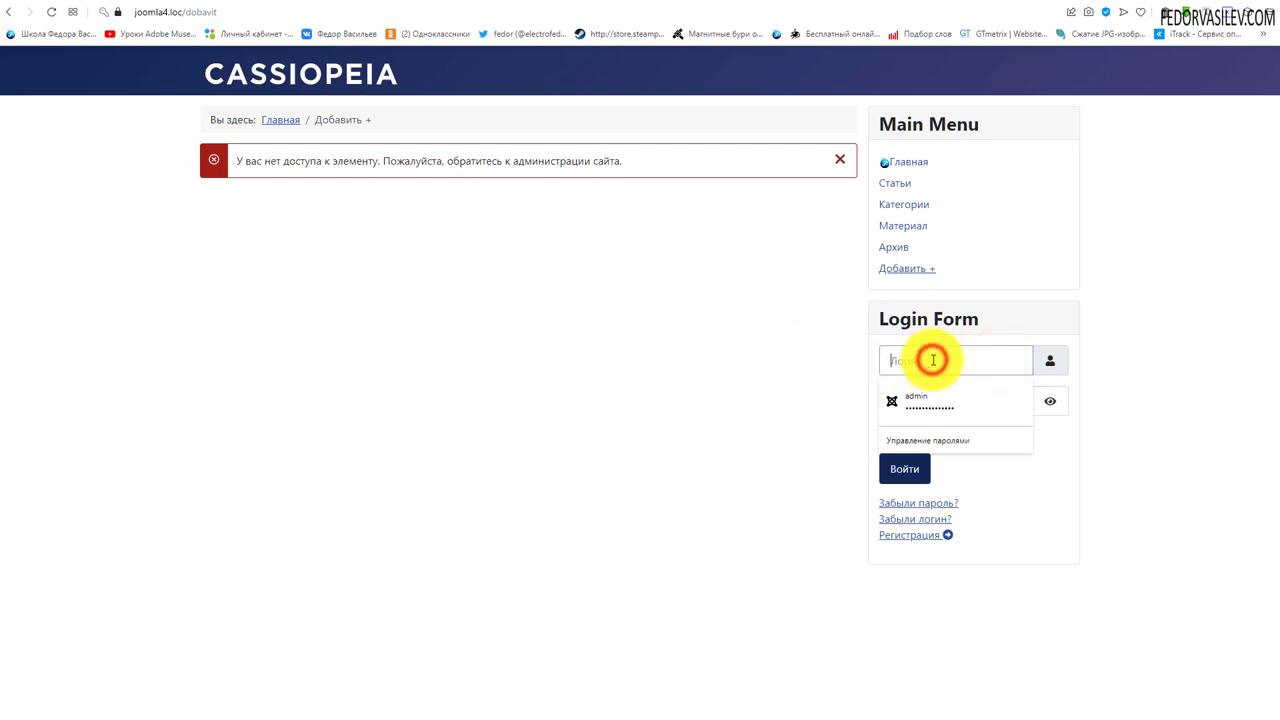
pyautogui.click(919, 636)
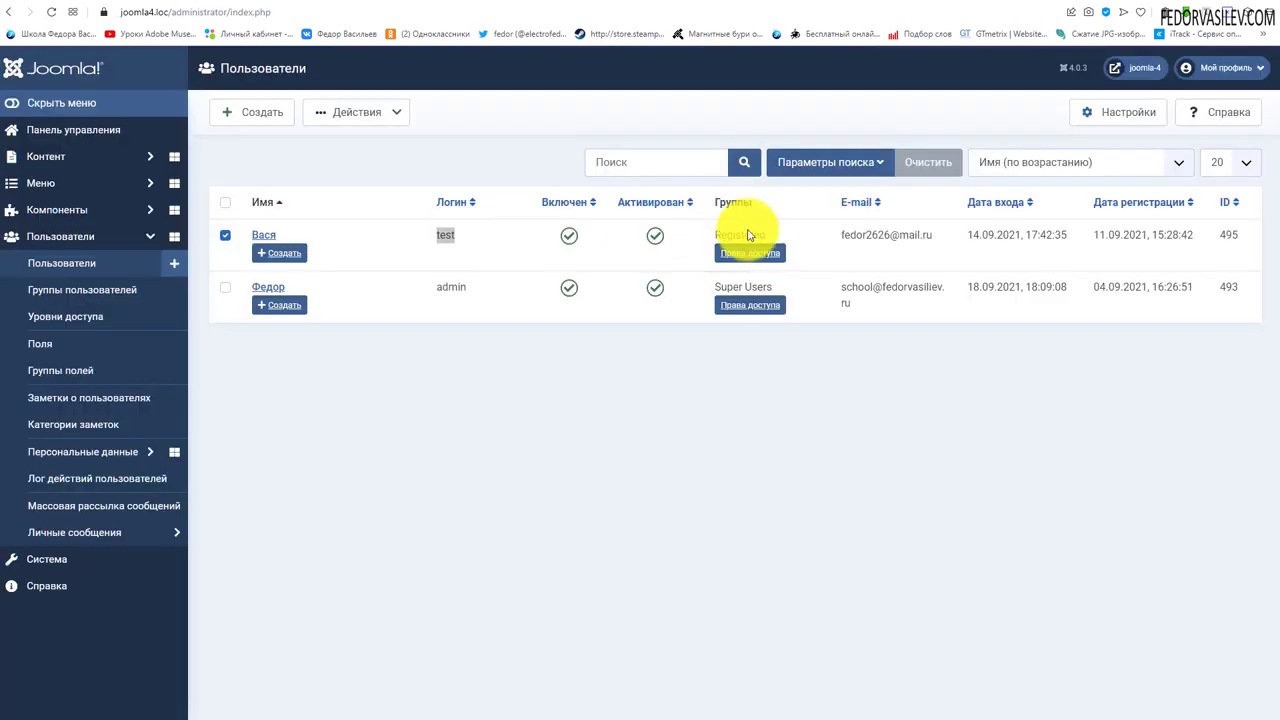
pyautogui.click(325, 0)
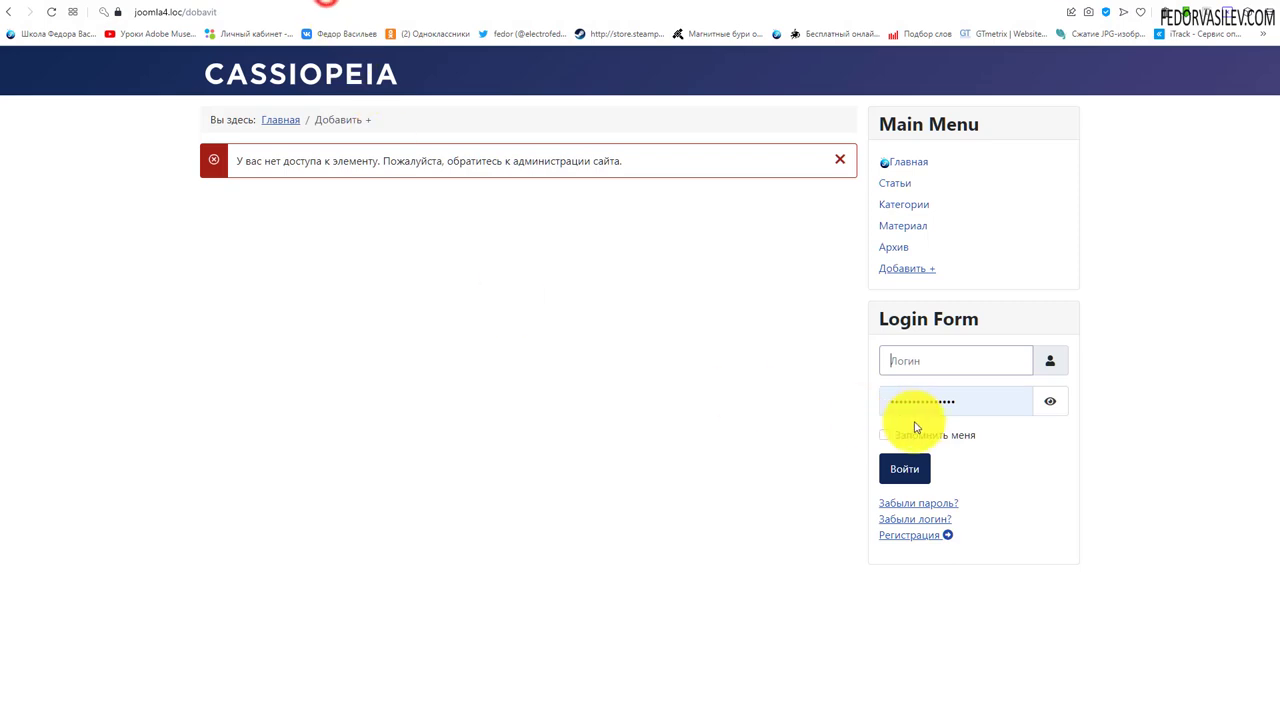
pyautogui.rightClick(941, 365)
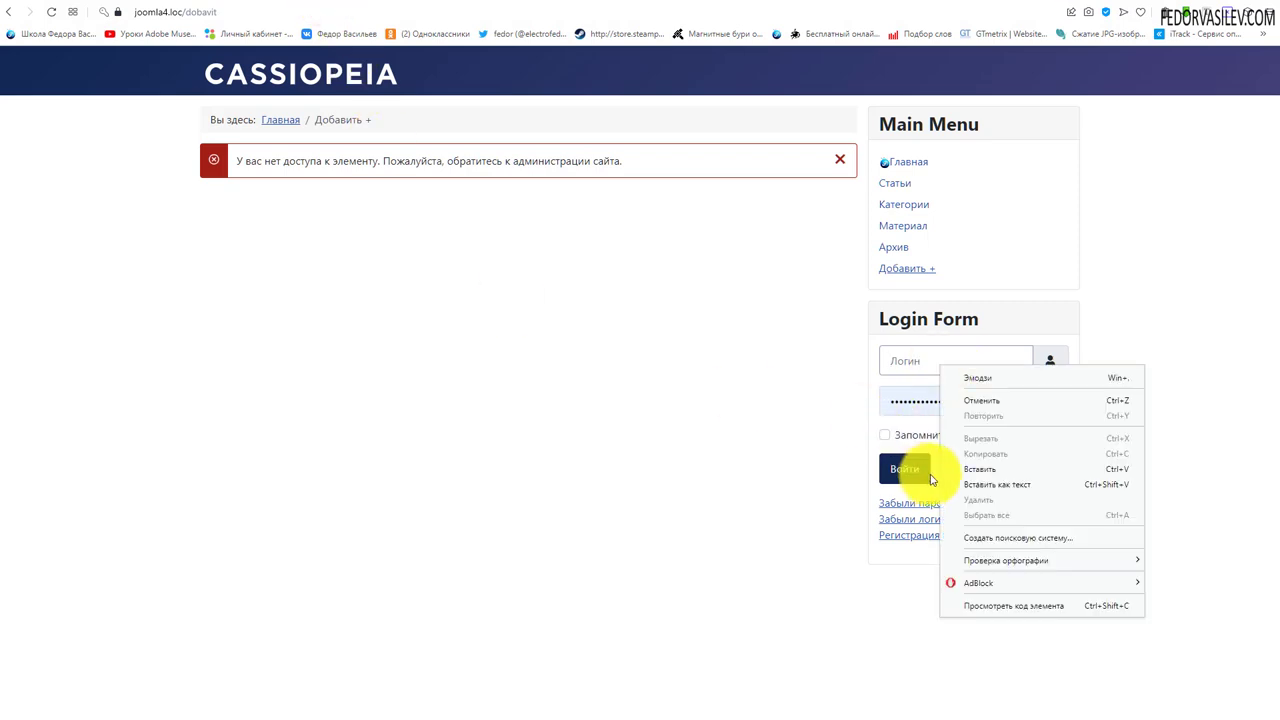
pyautogui.click(930, 466)
pyautogui.click(1180, 523)
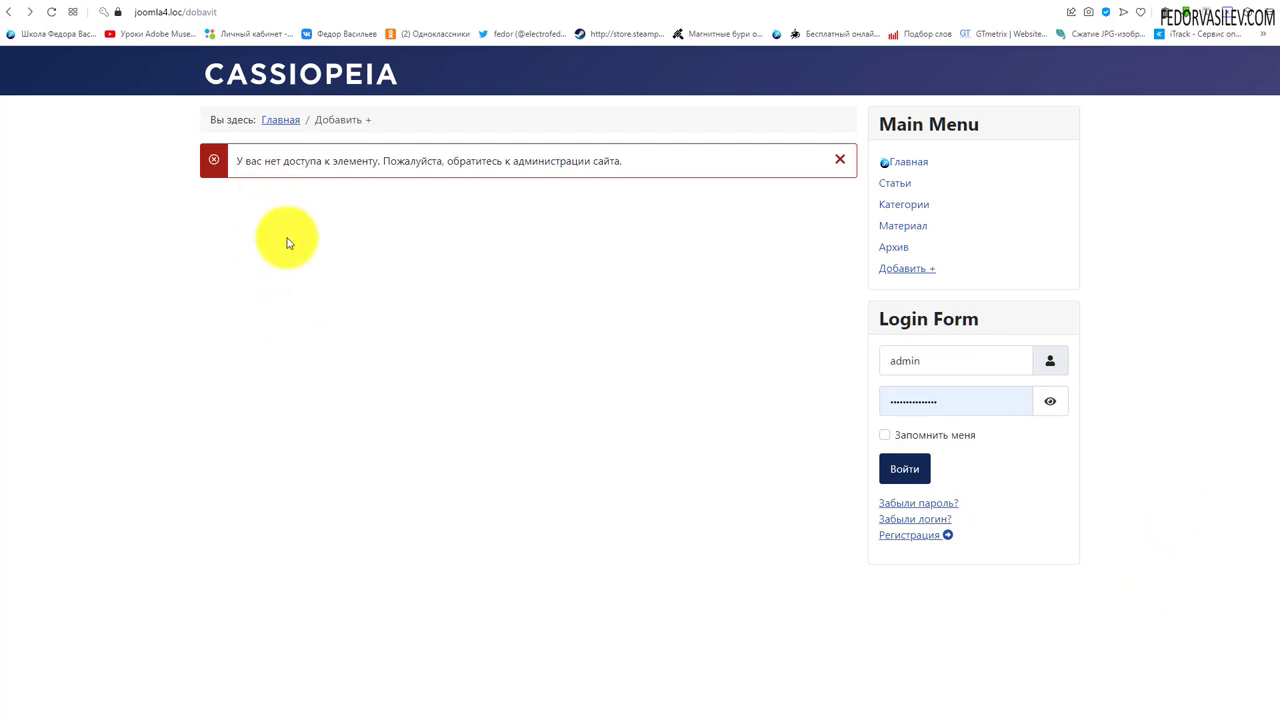
# Step: Review the guest access message, and examine the test account's details and assigned user groups in the administrator panel
pyautogui.moveTo(277, 161); pyautogui.dragTo(610, 161)
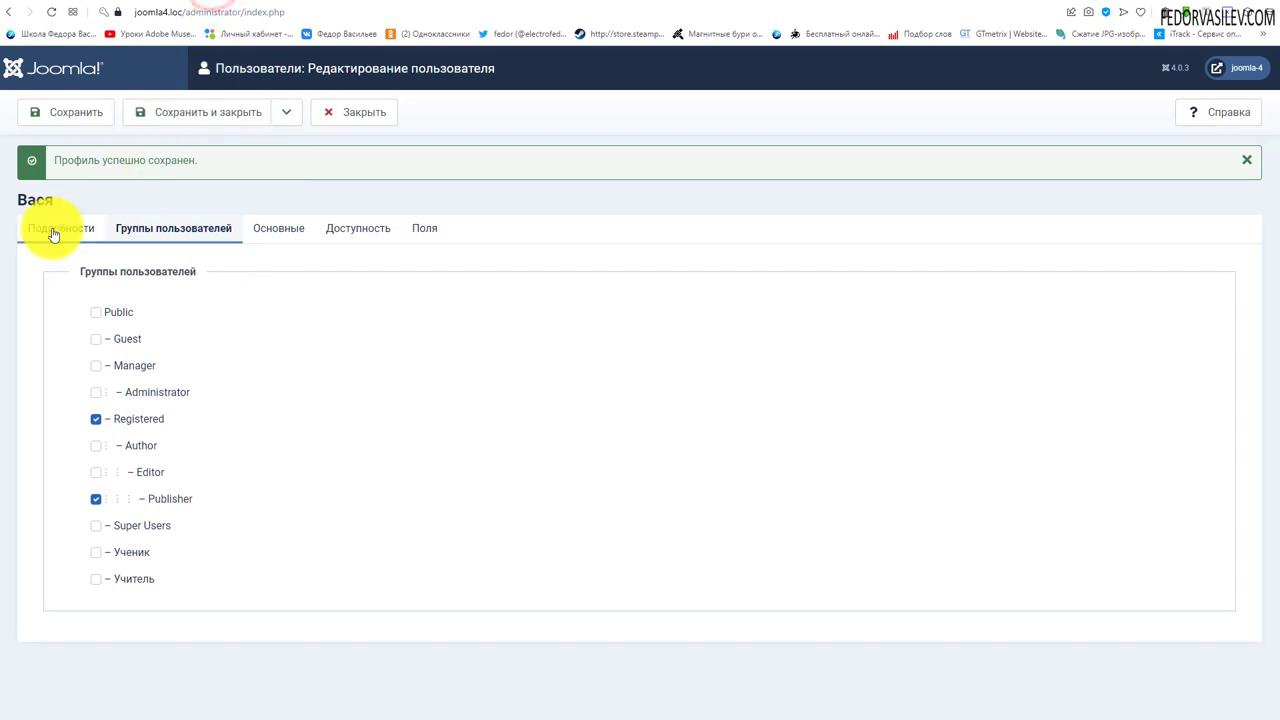
pyautogui.click(55, 228)
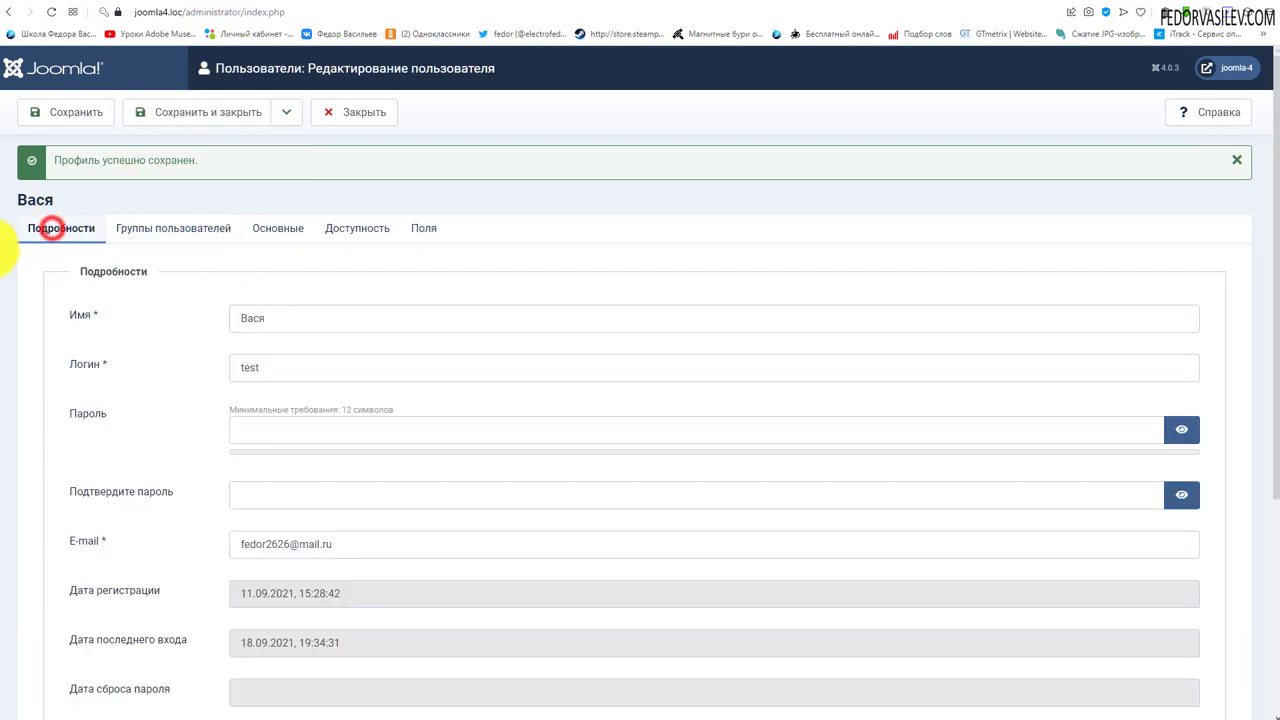
pyautogui.click(368, 112)
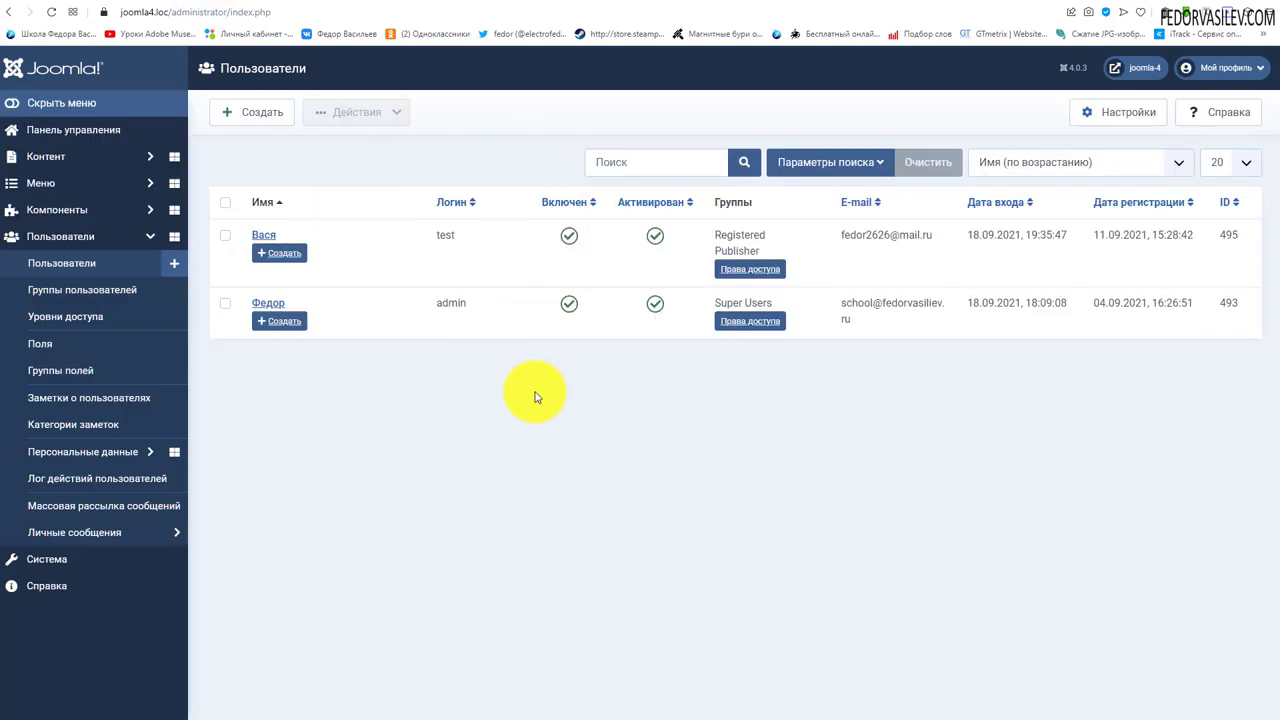
pyautogui.click(265, 235)
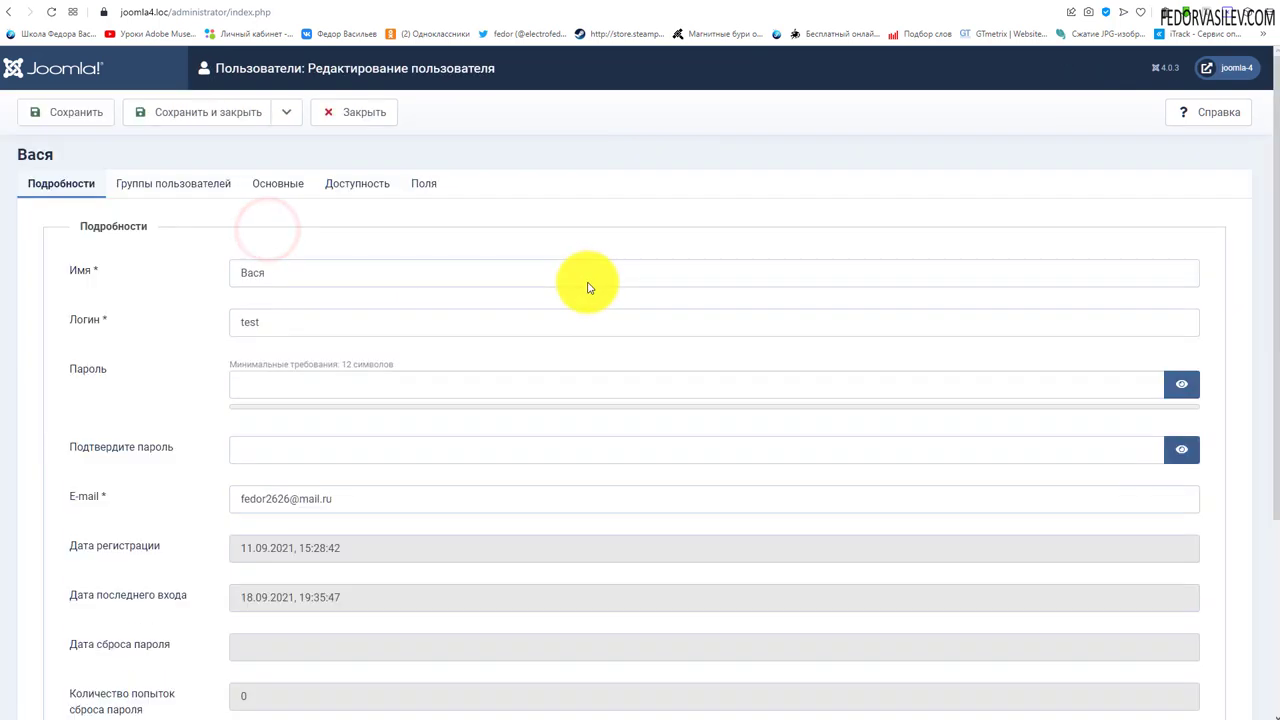
pyautogui.click(198, 185)
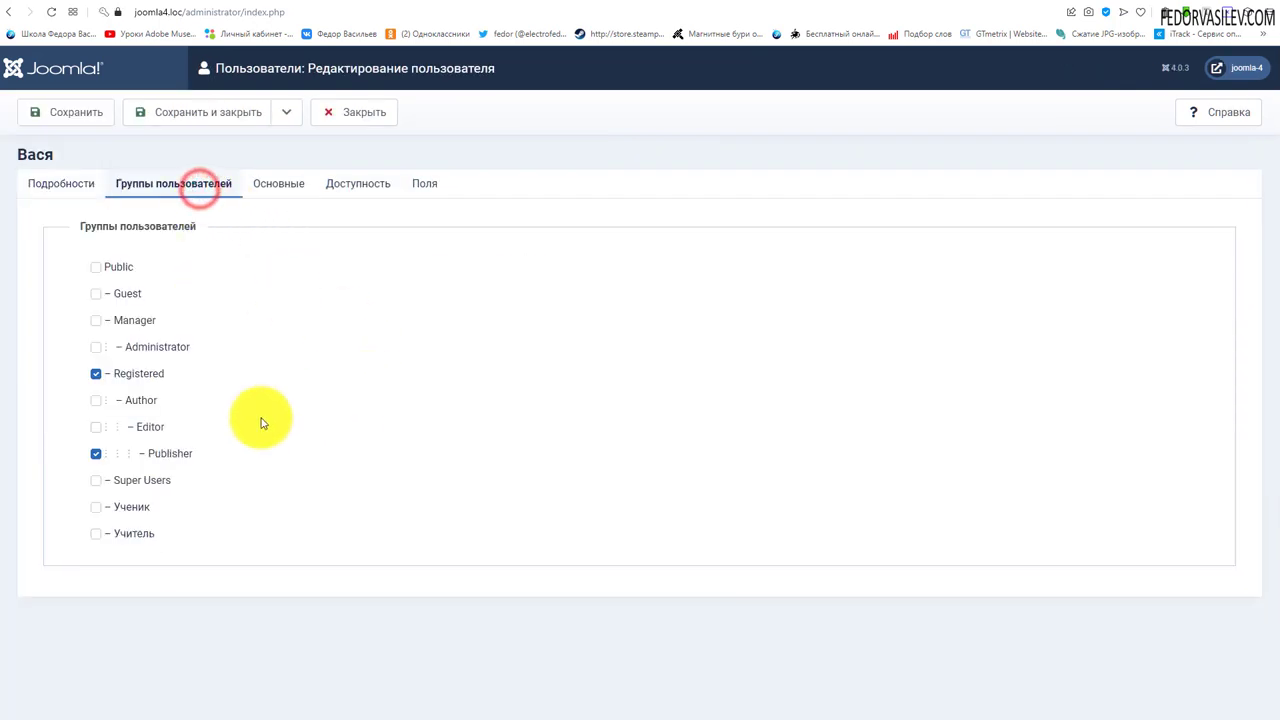
pyautogui.click(96, 455)
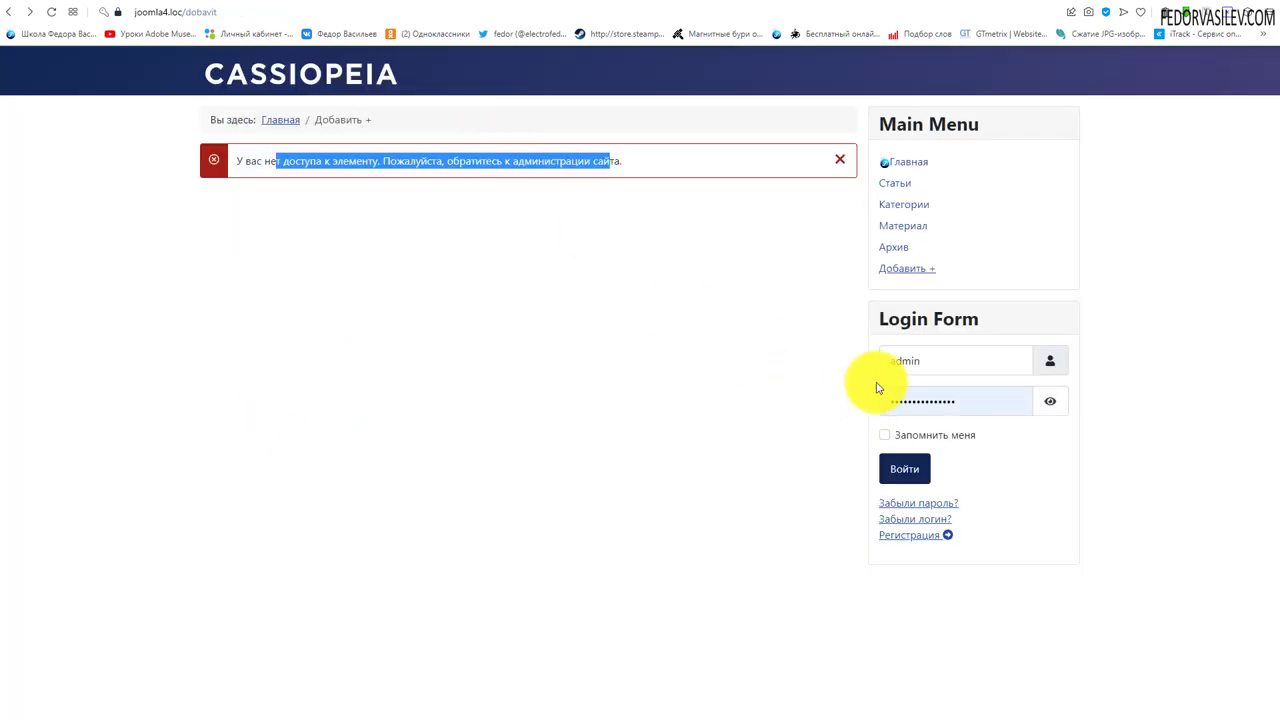
# Step: Log in to the site as the test account with its saved password and open the Добавить + page
pyautogui.click(944, 364)
pyautogui.doubleClick(949, 364)
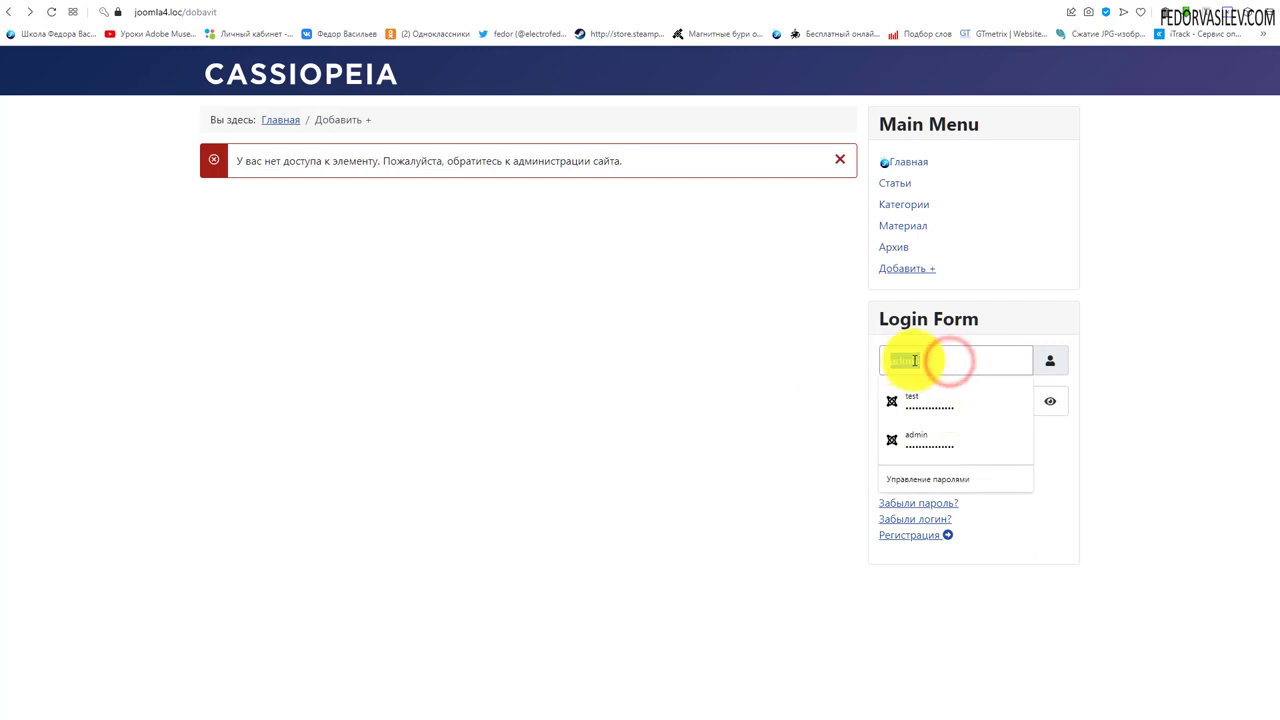
pyautogui.click(922, 399)
pyautogui.click(899, 470)
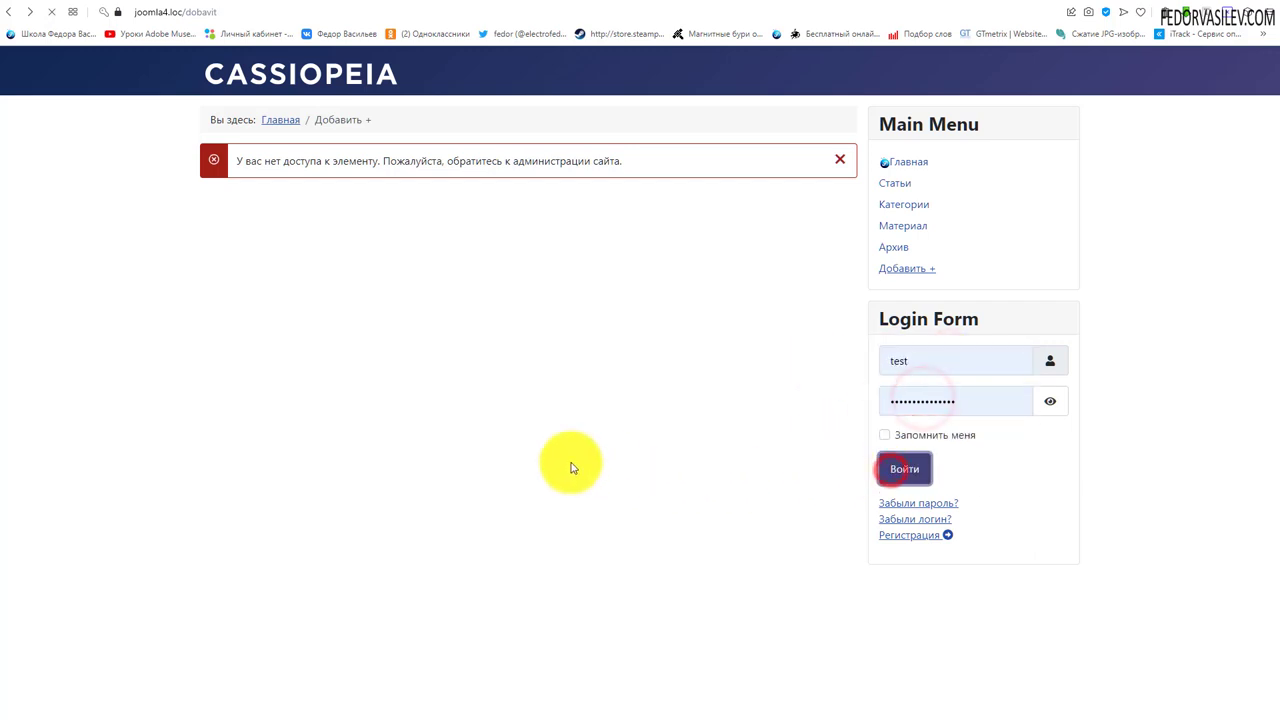
pyautogui.click(886, 268)
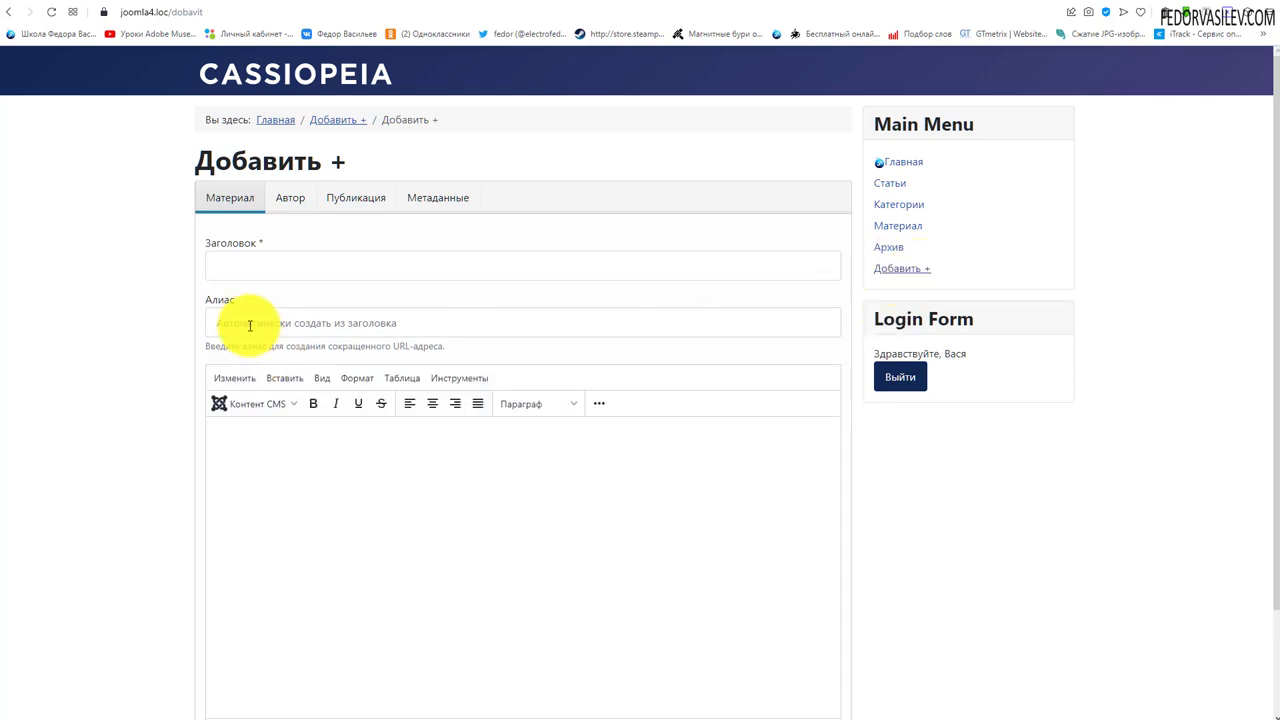
# Step: Enter the title тест and the sample body text нренрнер for the new article
pyautogui.scroll(-1, 391, 494)
pyautogui.scroll(1, 380, 500)
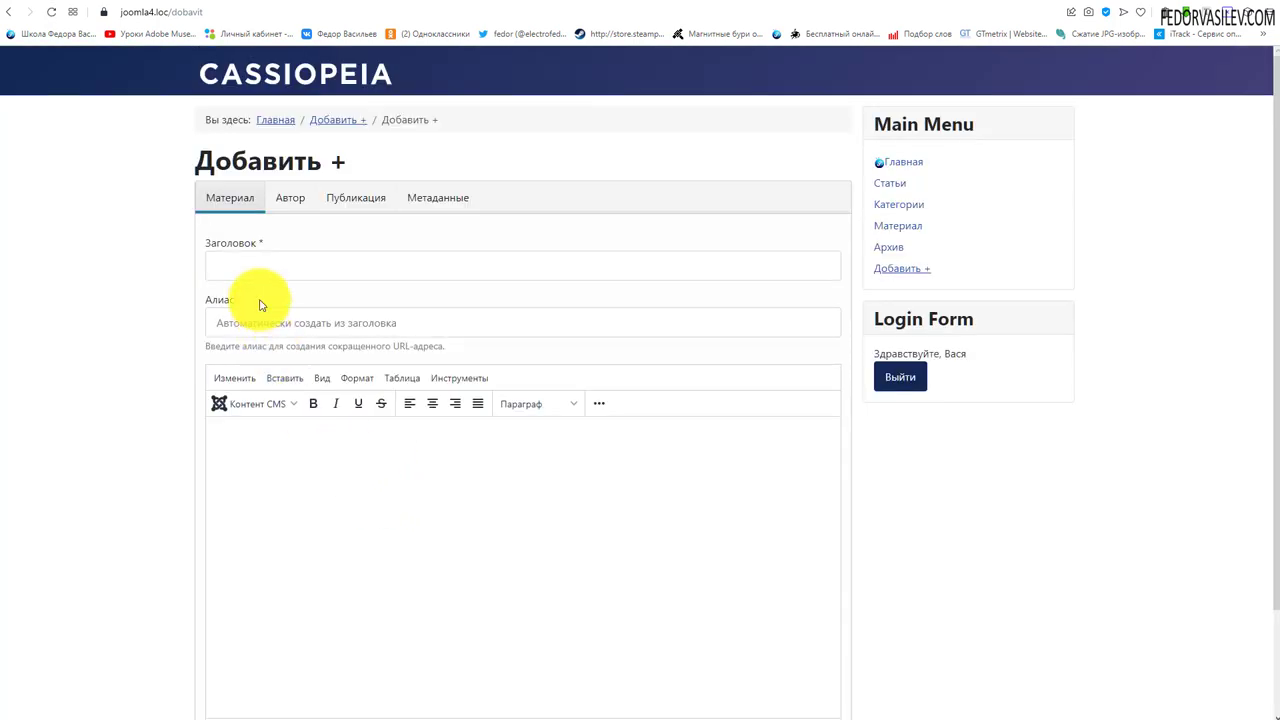
pyautogui.click(253, 262)
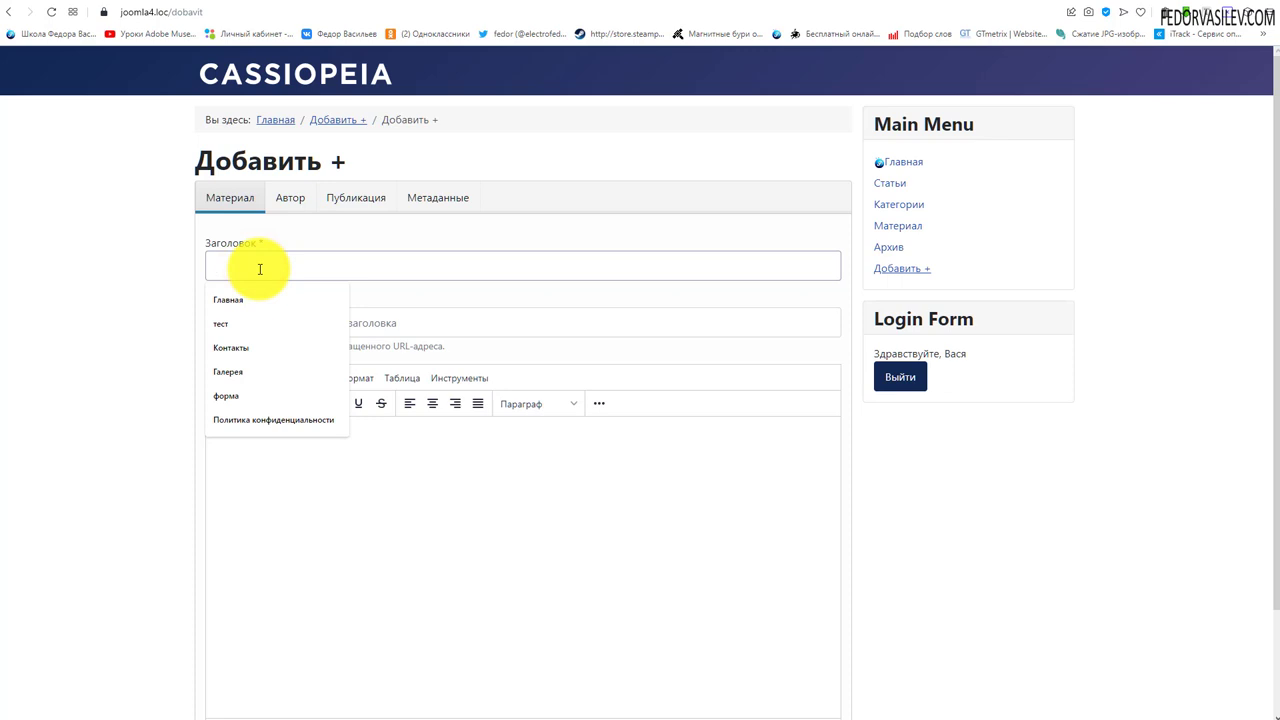
pyautogui.click(221, 323)
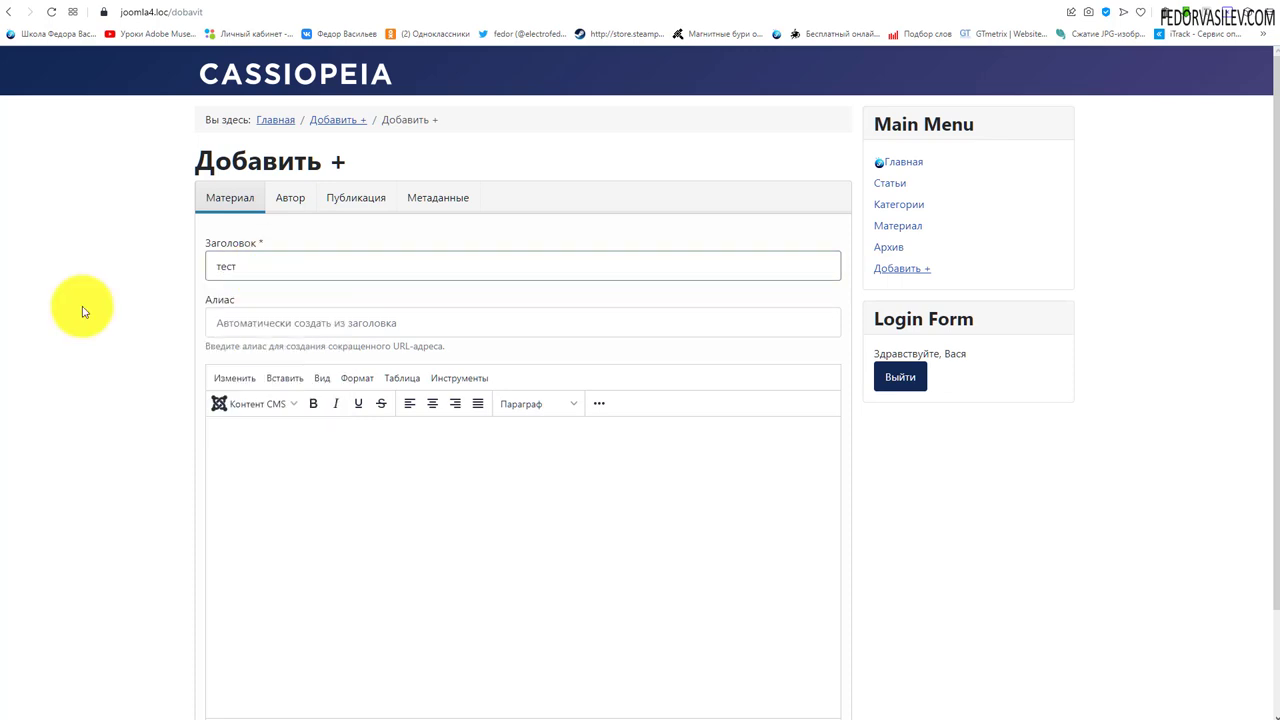
pyautogui.scroll(-1, 220, 315)
pyautogui.click(313, 325)
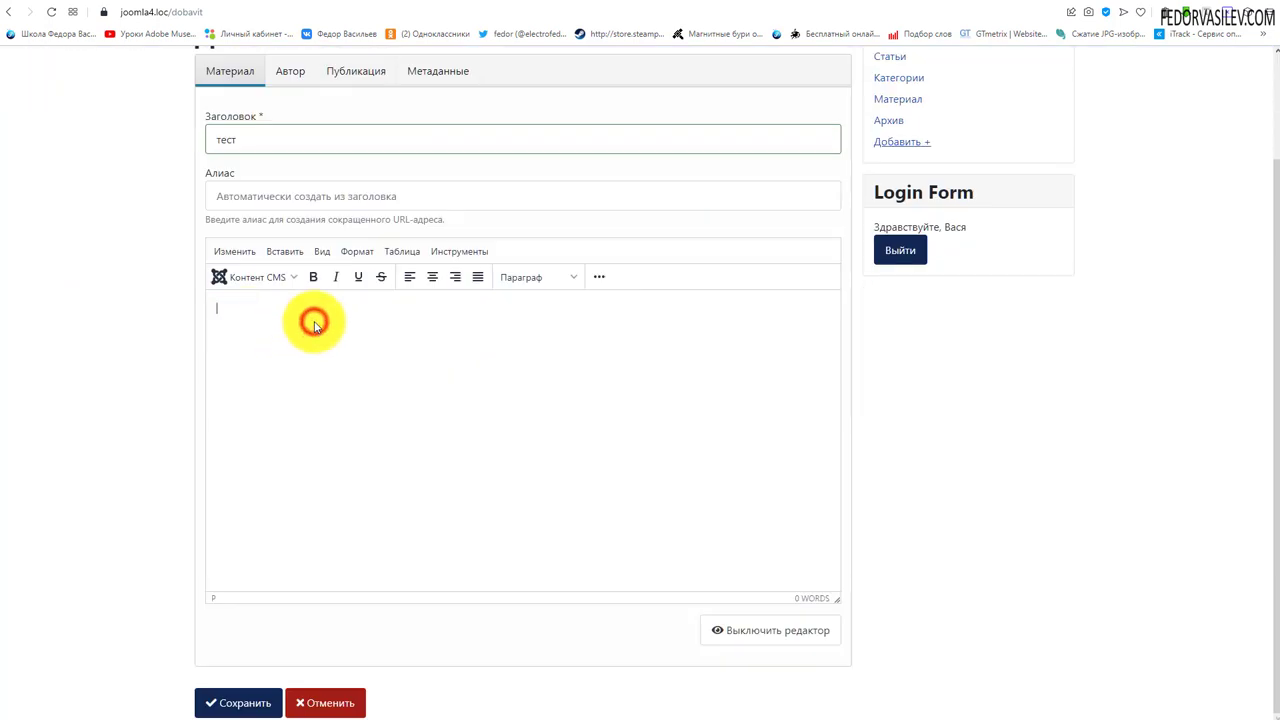
pyautogui.write('записка')
pyautogui.scroll(1, 337, 366)
# Step: Review the Автор and Публикация settings of the new article, including the Состояние and Категория options
pyautogui.click(280, 195)
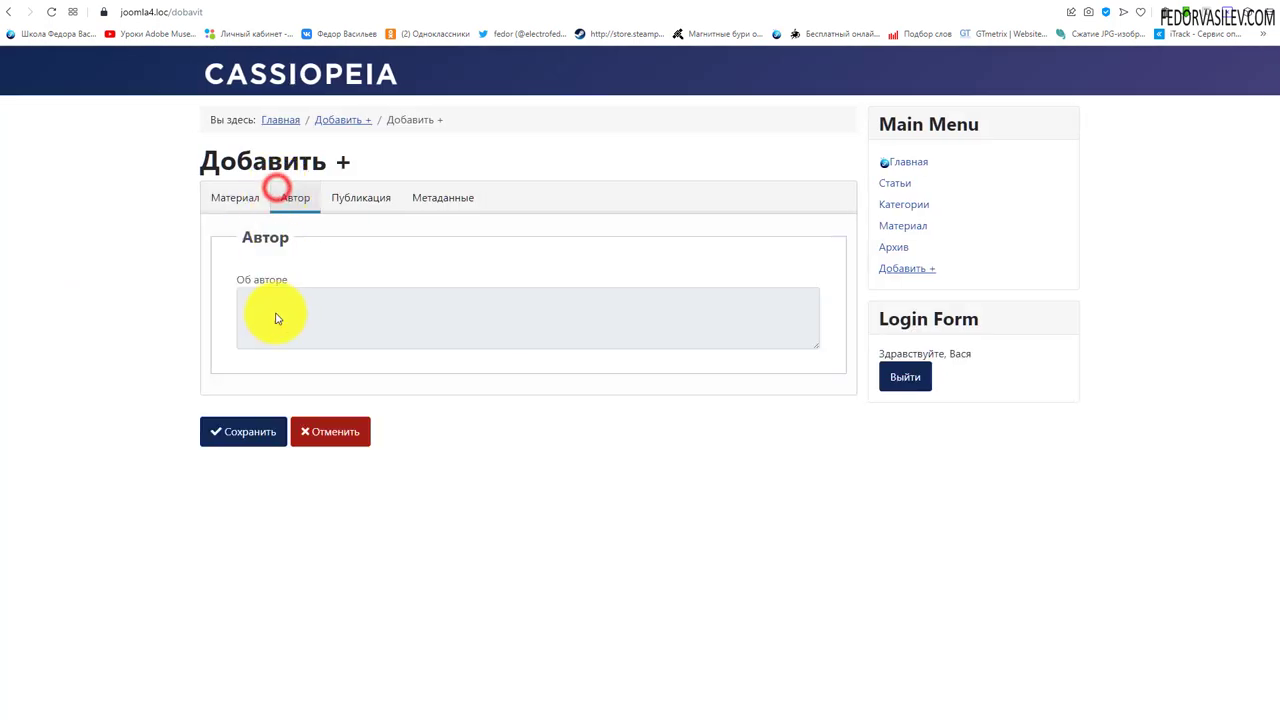
pyautogui.click(277, 318)
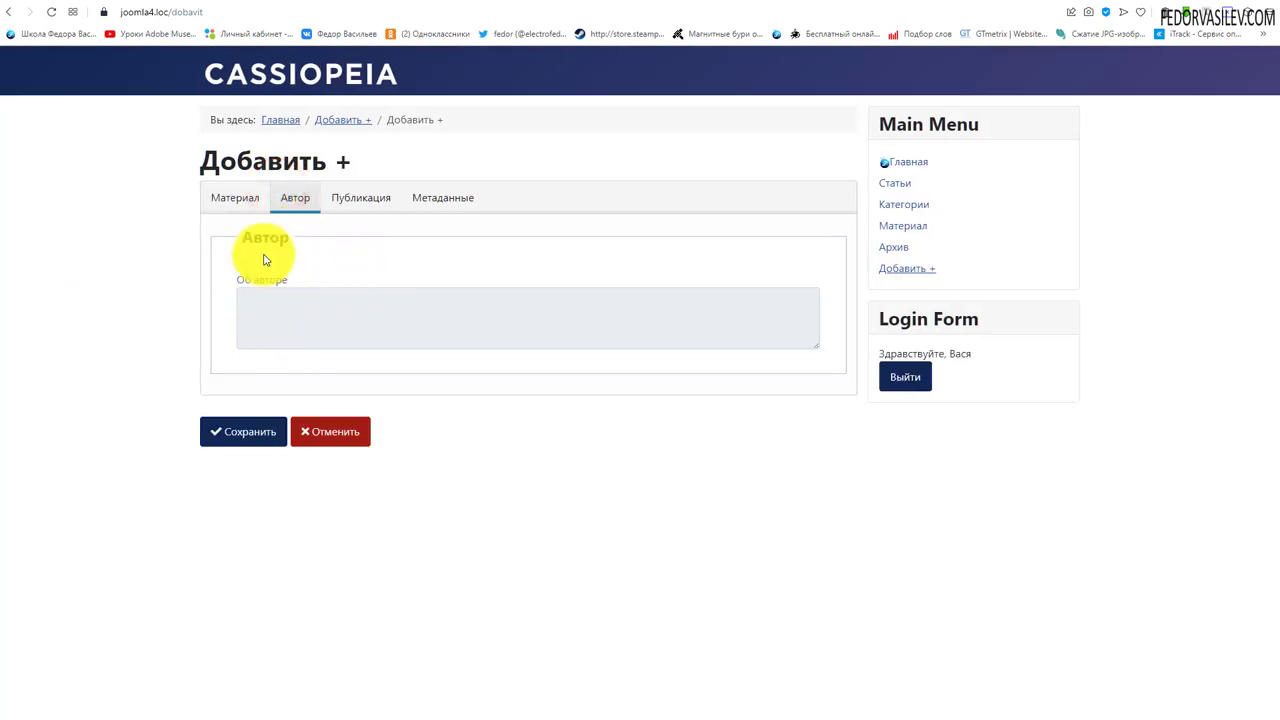
pyautogui.click(333, 322)
pyautogui.click(378, 194)
pyautogui.click(249, 267)
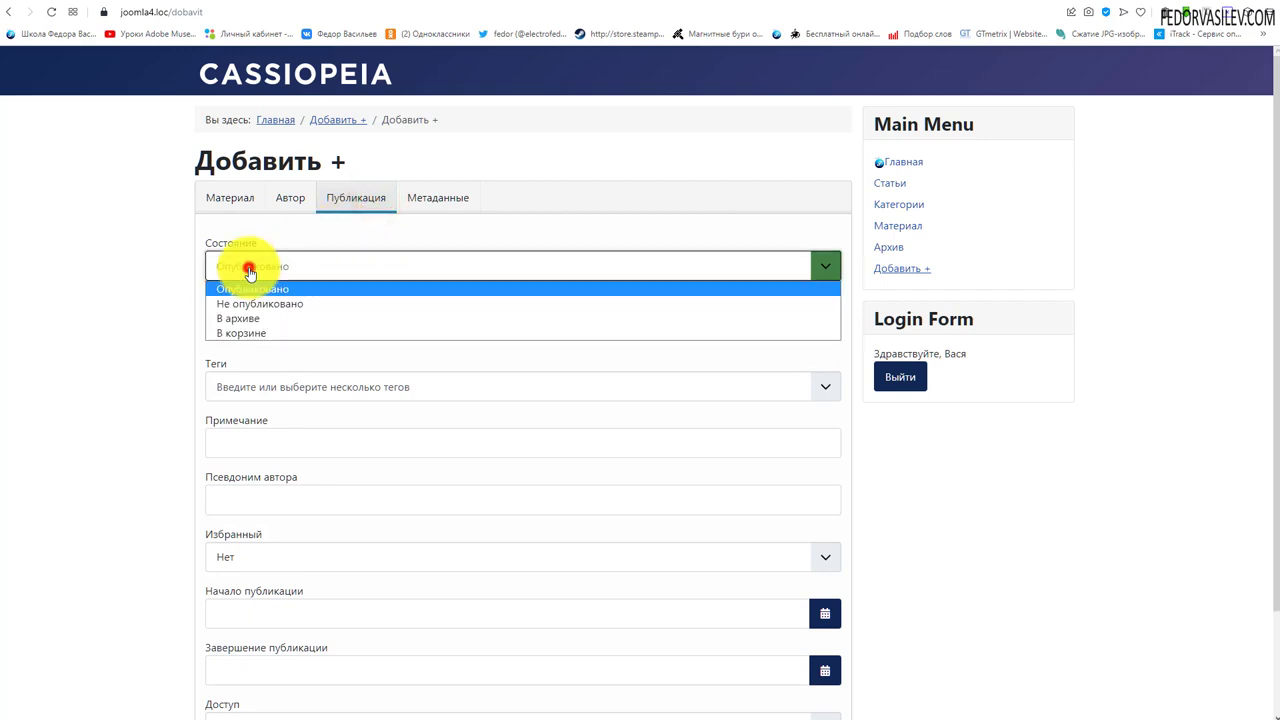
pyautogui.click(249, 266)
pyautogui.click(252, 320)
pyautogui.click(250, 322)
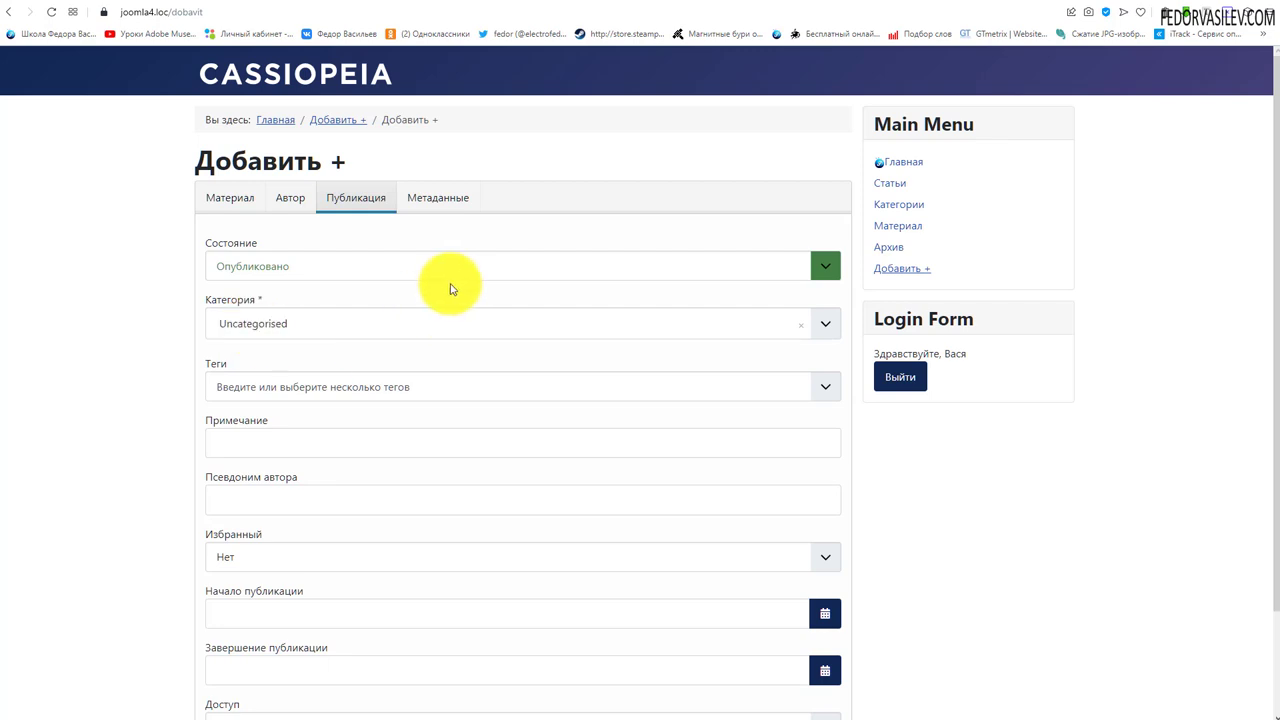
pyautogui.scroll(-2, 420, 300)
pyautogui.scroll(2, 300, 600)
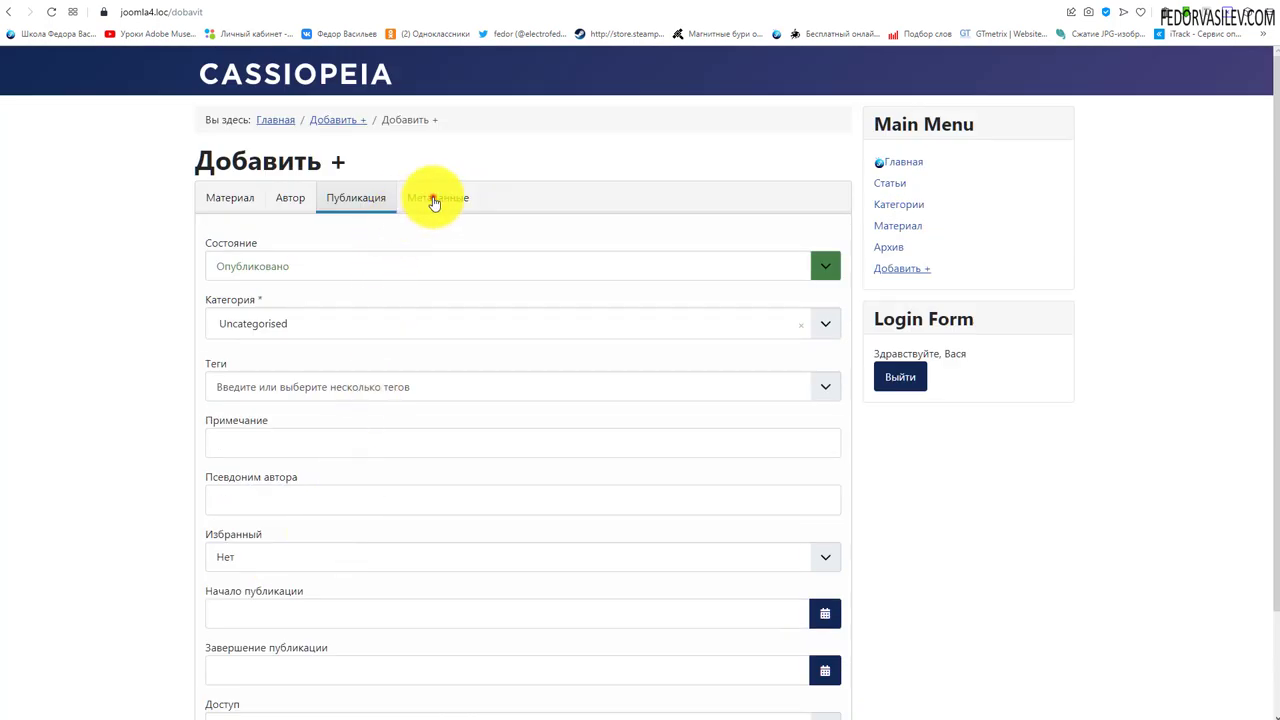
# Step: Review the Метатег Description and Keywords fields of the new article, leave them empty, and save the article
pyautogui.click(440, 197)
pyautogui.click(279, 282)
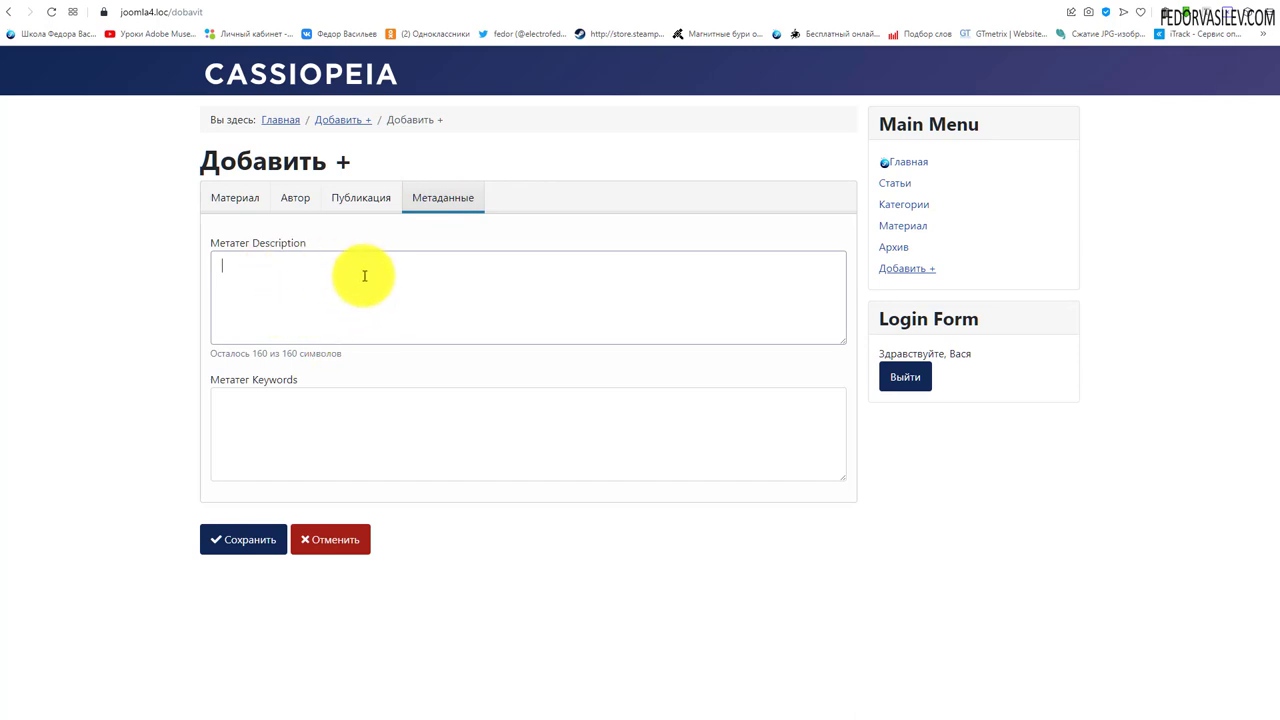
pyautogui.click(283, 423)
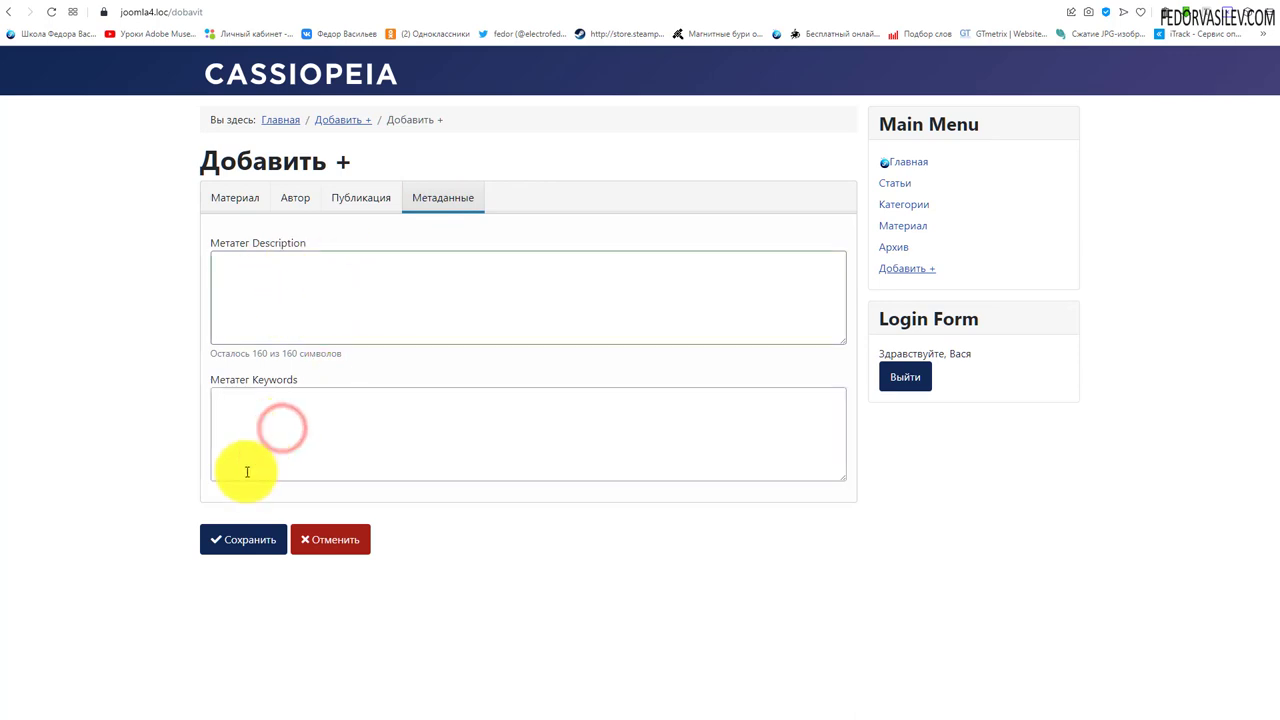
pyautogui.click(241, 541)
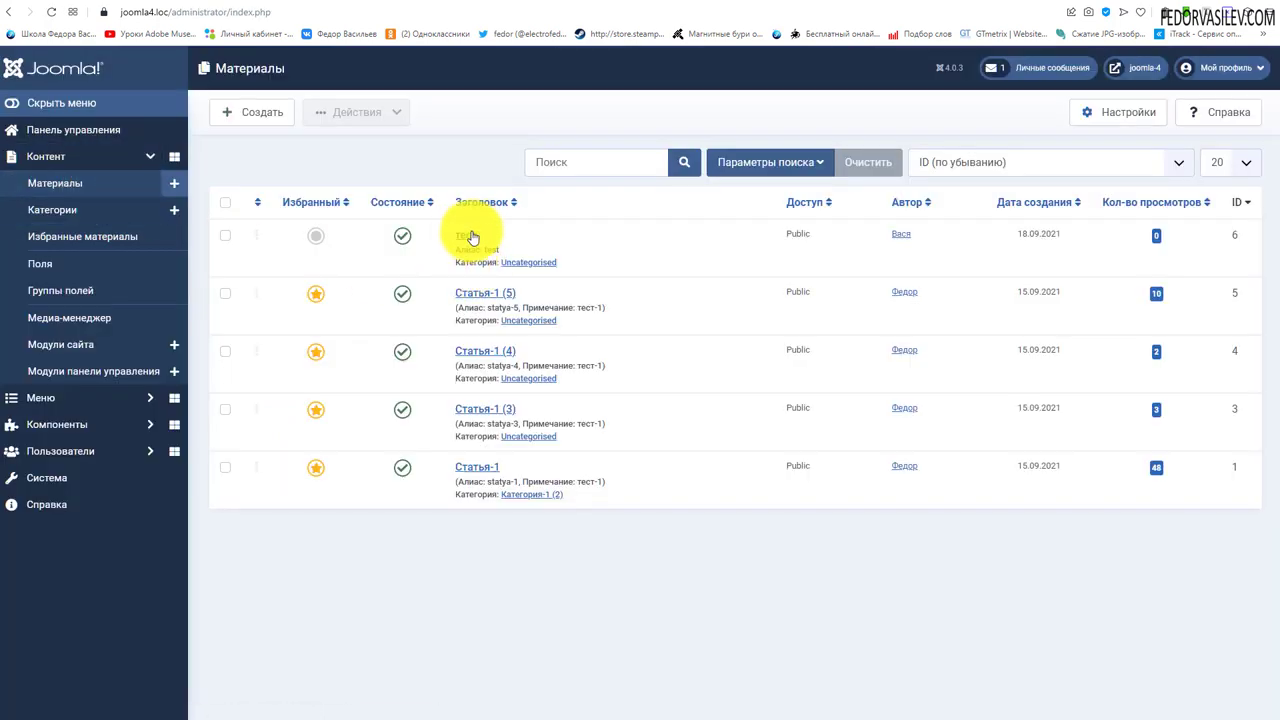
# Step: Open the submitted article тест from the administrator's Материалы list and examine its text and settings
pyautogui.click(465, 234)
pyautogui.click(571, 268)
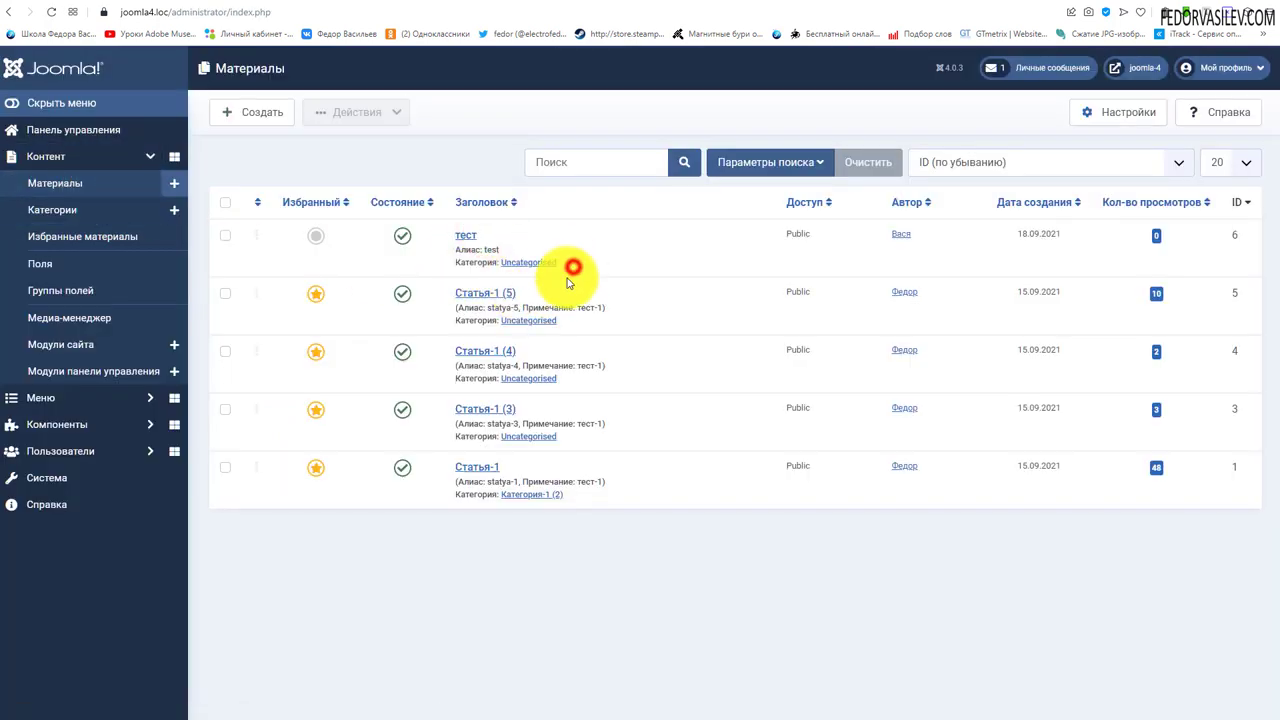
pyautogui.click(551, 258)
pyautogui.click(629, 641)
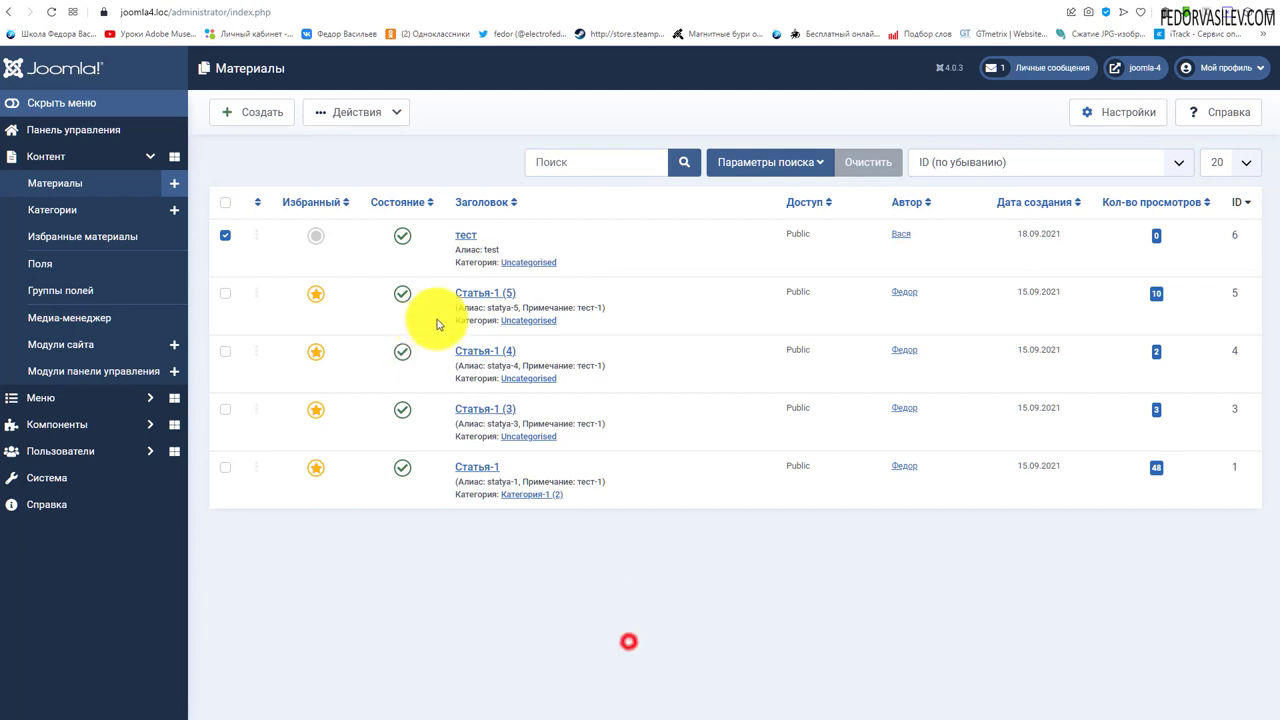
pyautogui.click(468, 238)
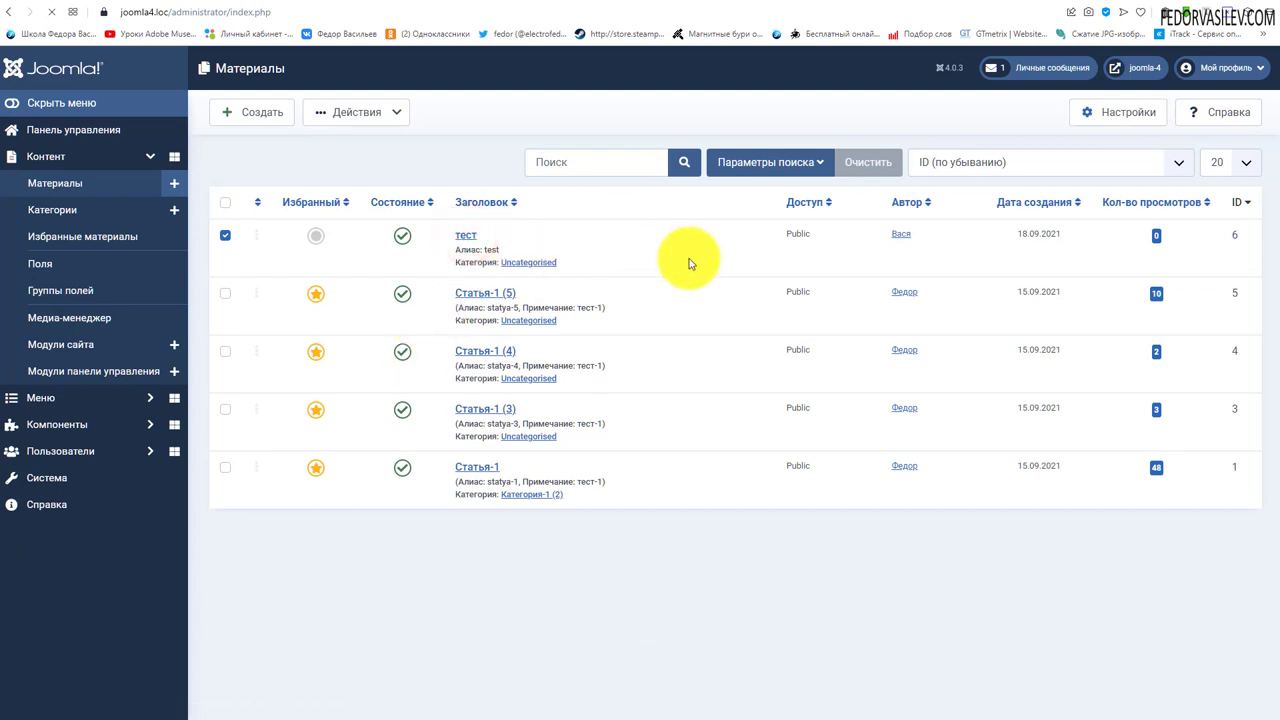
pyautogui.scroll(-1, 310, 423)
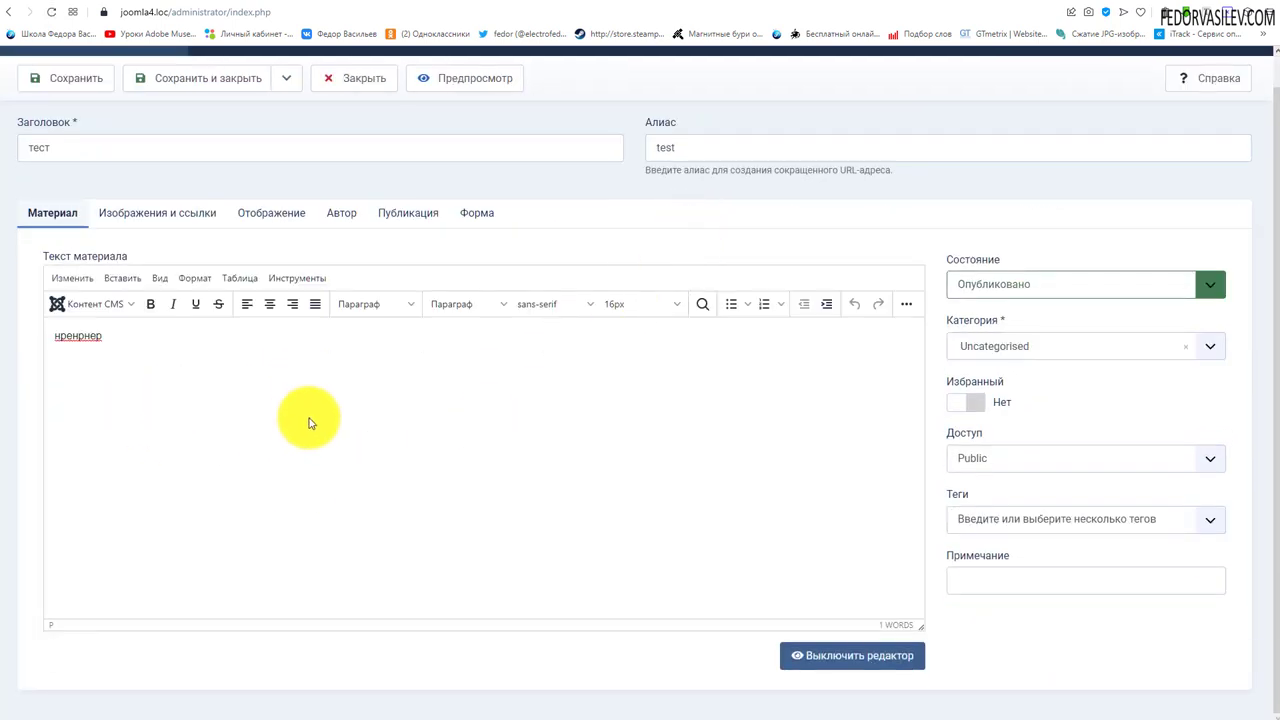
# Step: Examine the submitted article тест once more and close it to return to the Материалы list
pyautogui.scroll(1, 308, 421)
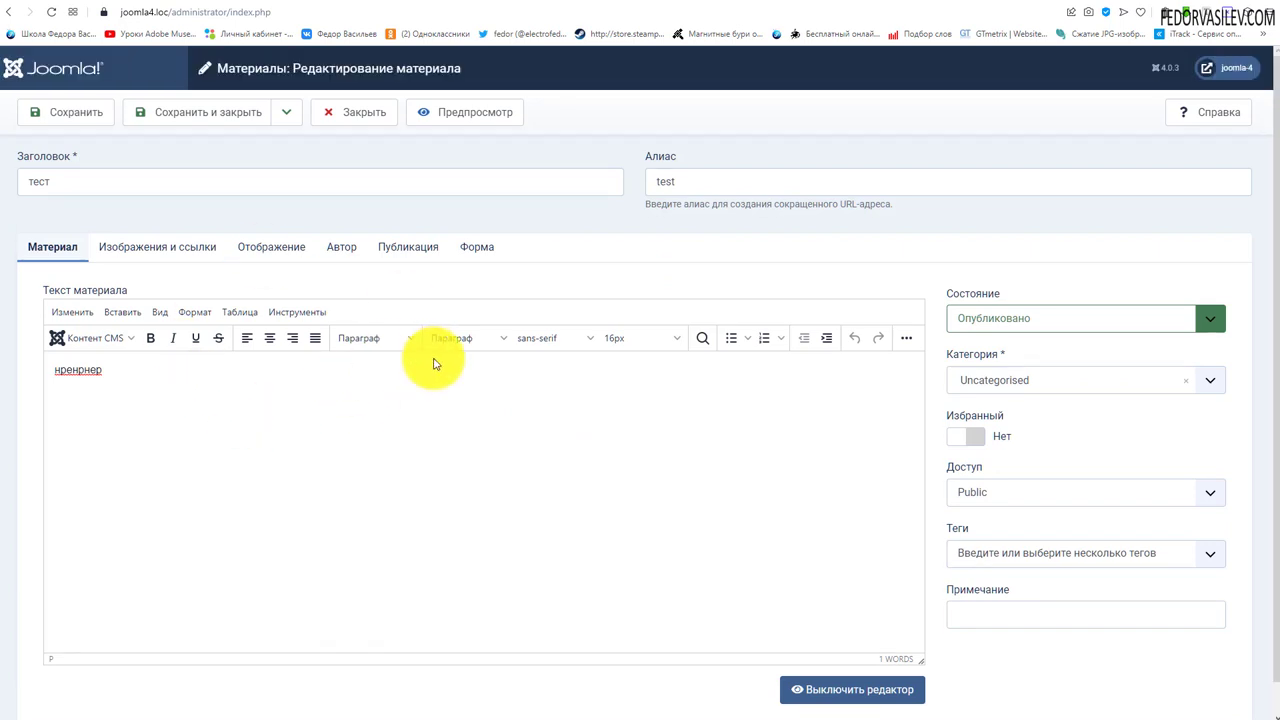
pyautogui.scroll(-1, 365, 396)
pyautogui.scroll(1, 230, 390)
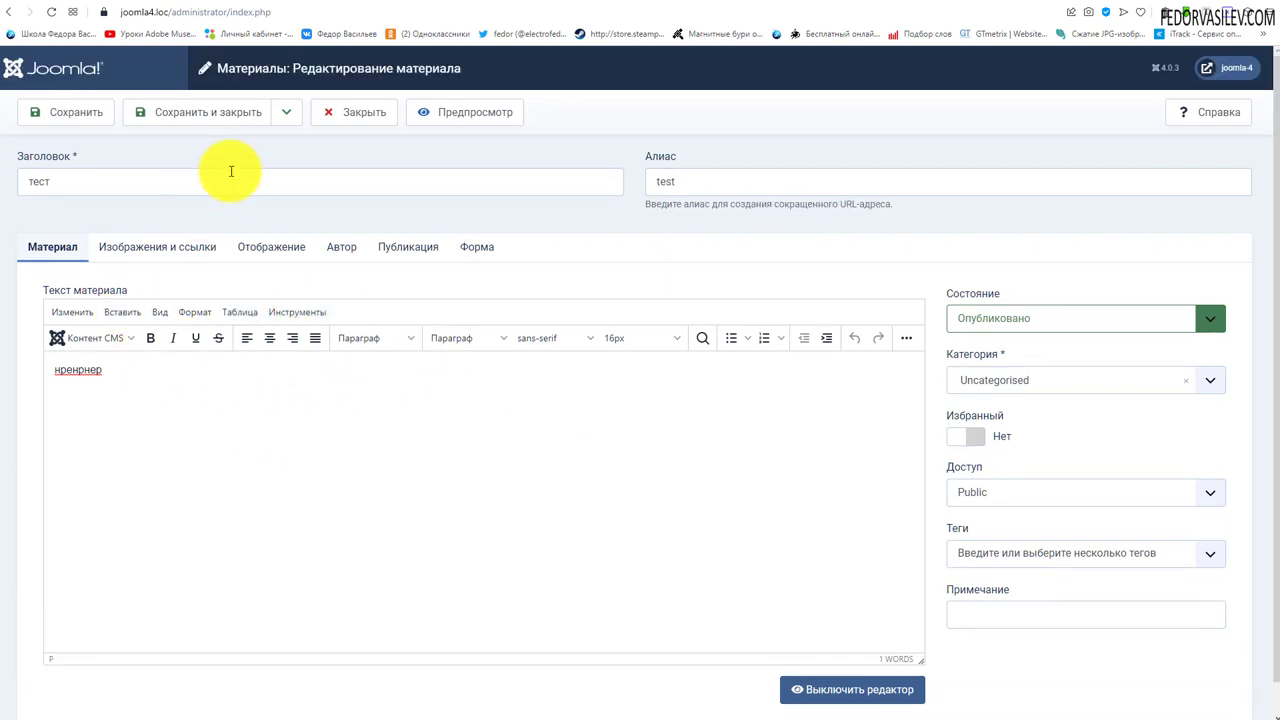
pyautogui.click(335, 116)
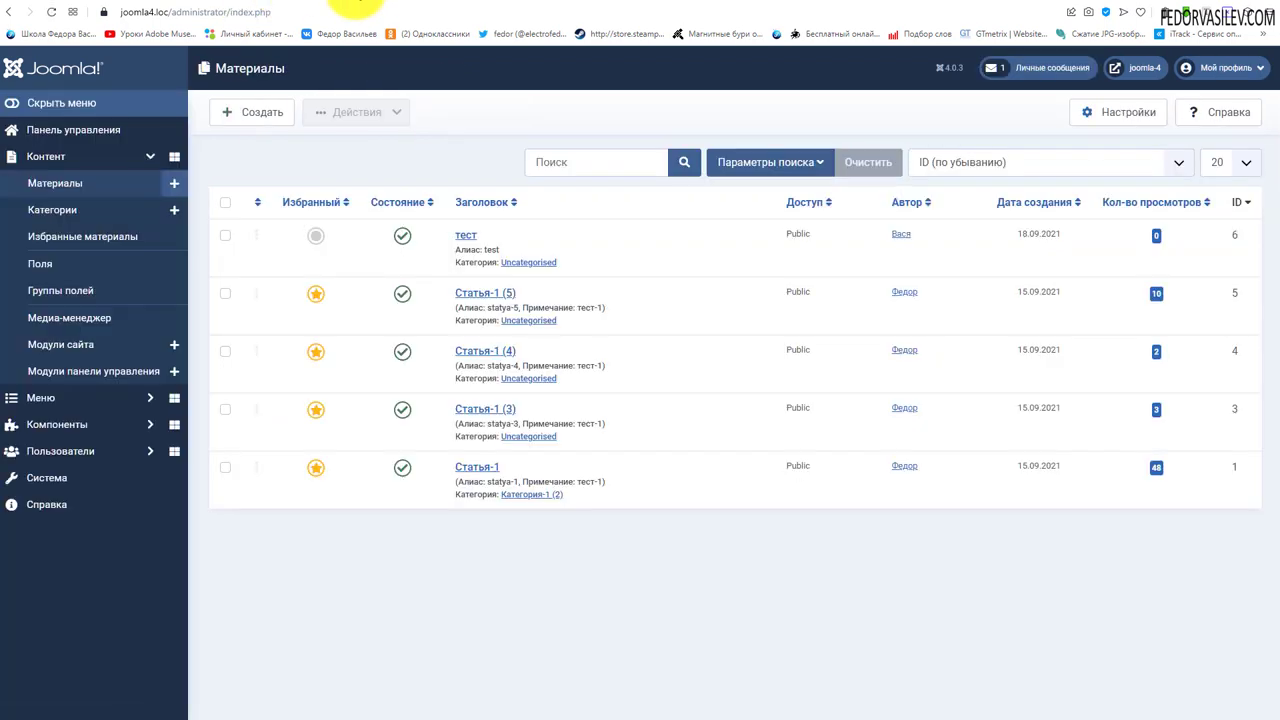
# Step: Reload the site's front page and open the Добавить + article submission form from Main Menu
pyautogui.click(355, 4)
pyautogui.press('F5')
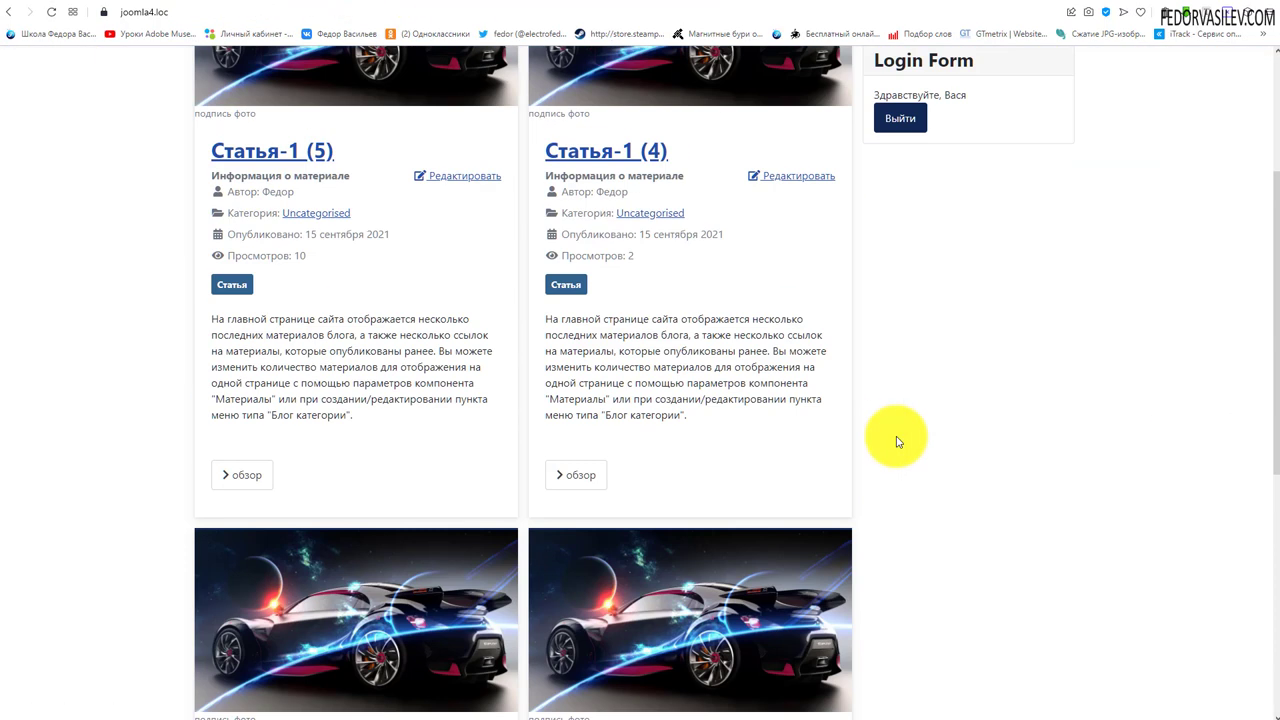
pyautogui.scroll(3, 890, 434)
pyautogui.click(903, 268)
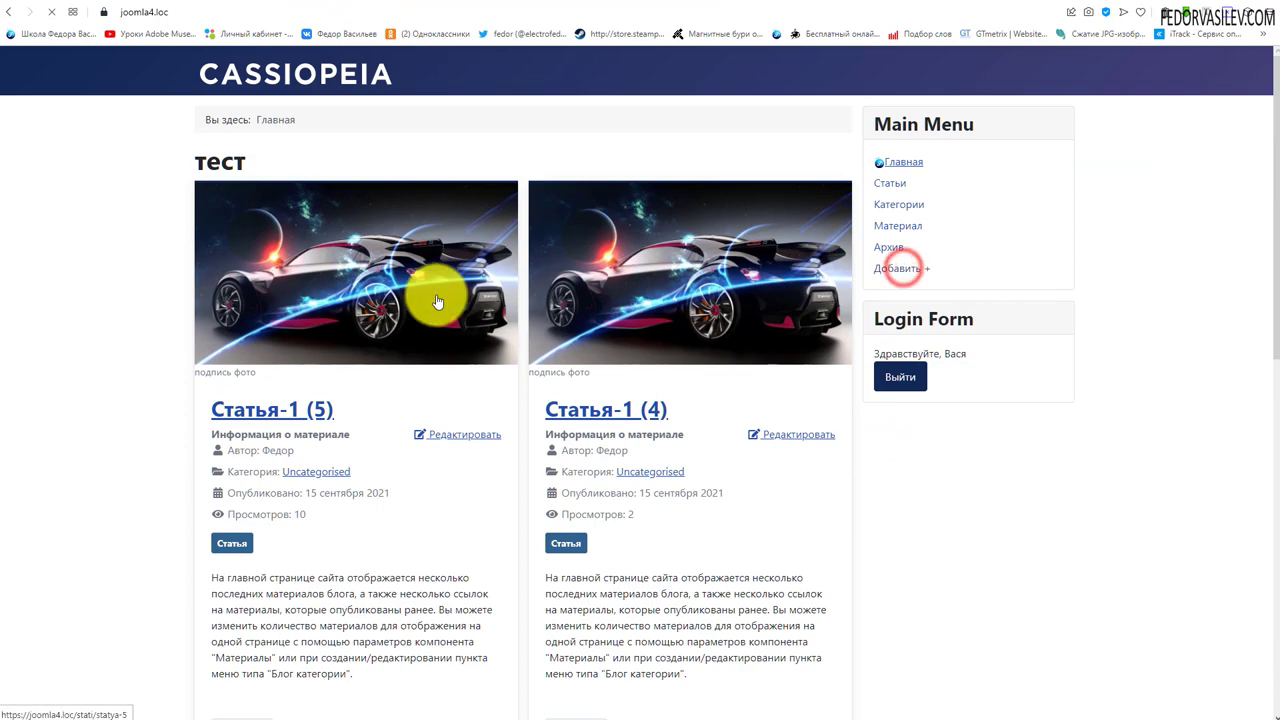
# Step: Review the Публикация and Автор settings of the blank submission form, then return to its Материал section
pyautogui.click(358, 205)
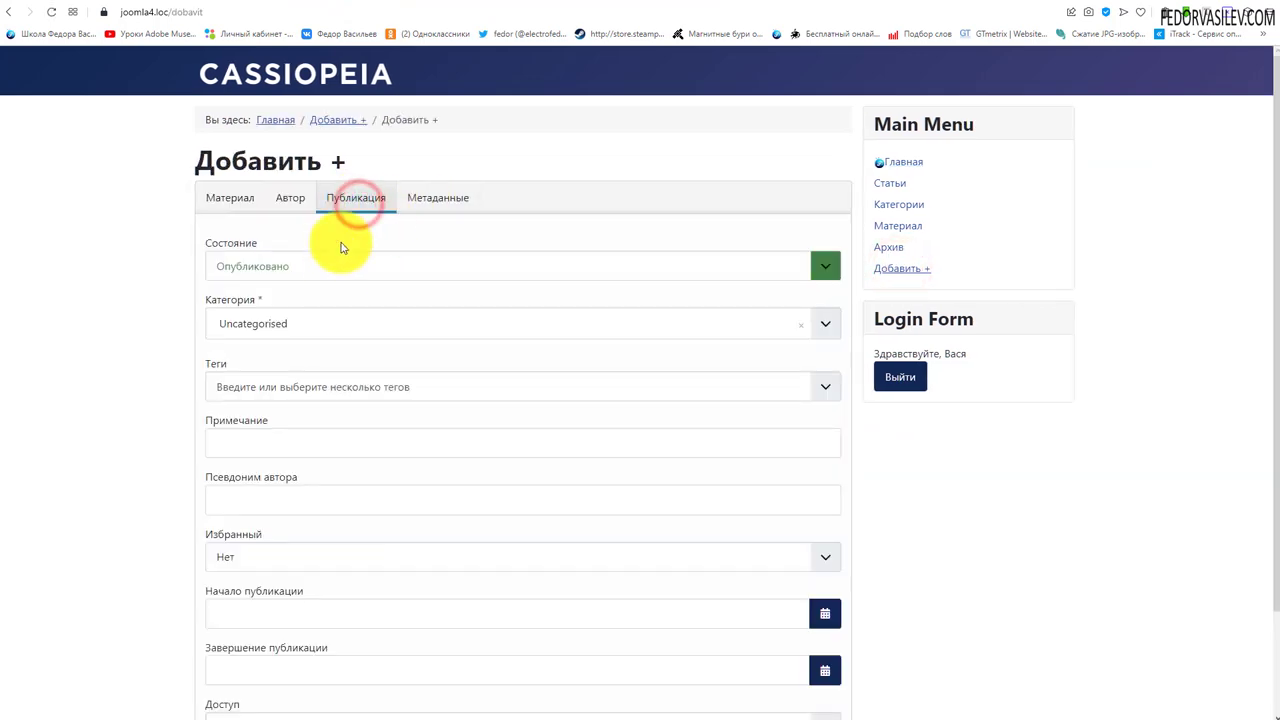
pyautogui.scroll(-2, 348, 290)
pyautogui.scroll(2, 355, 400)
pyautogui.click(291, 200)
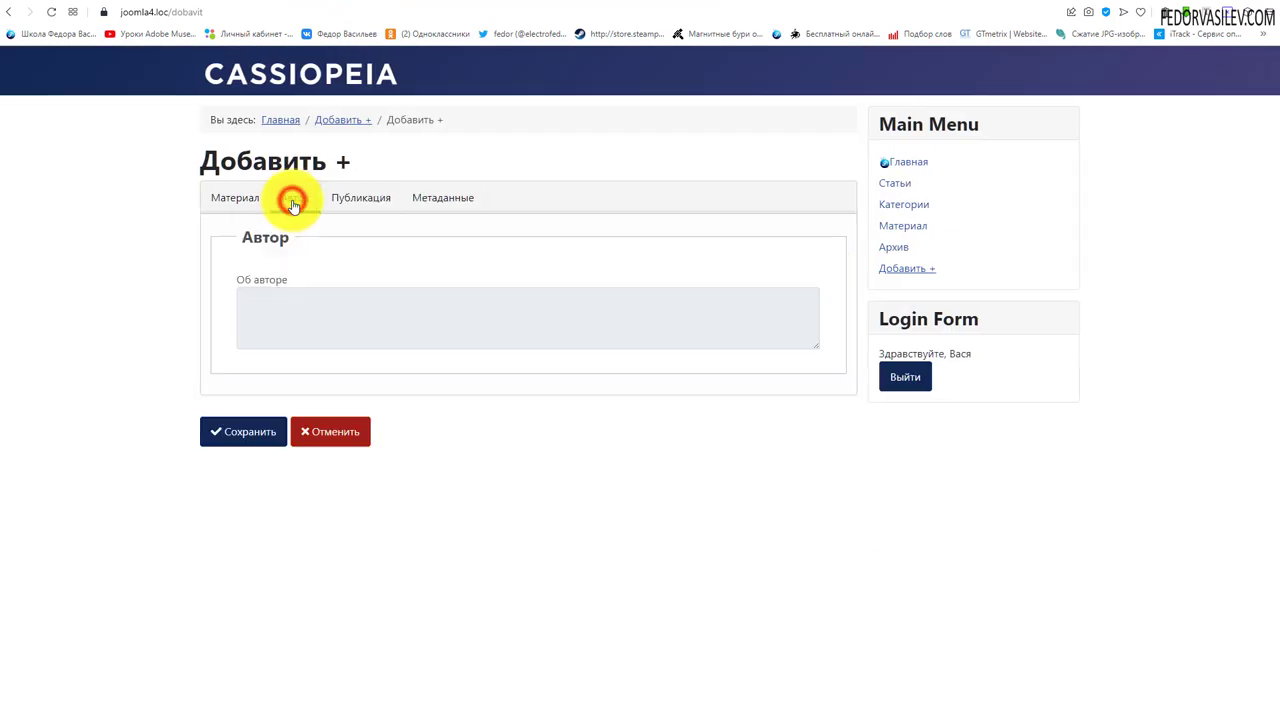
pyautogui.click(232, 199)
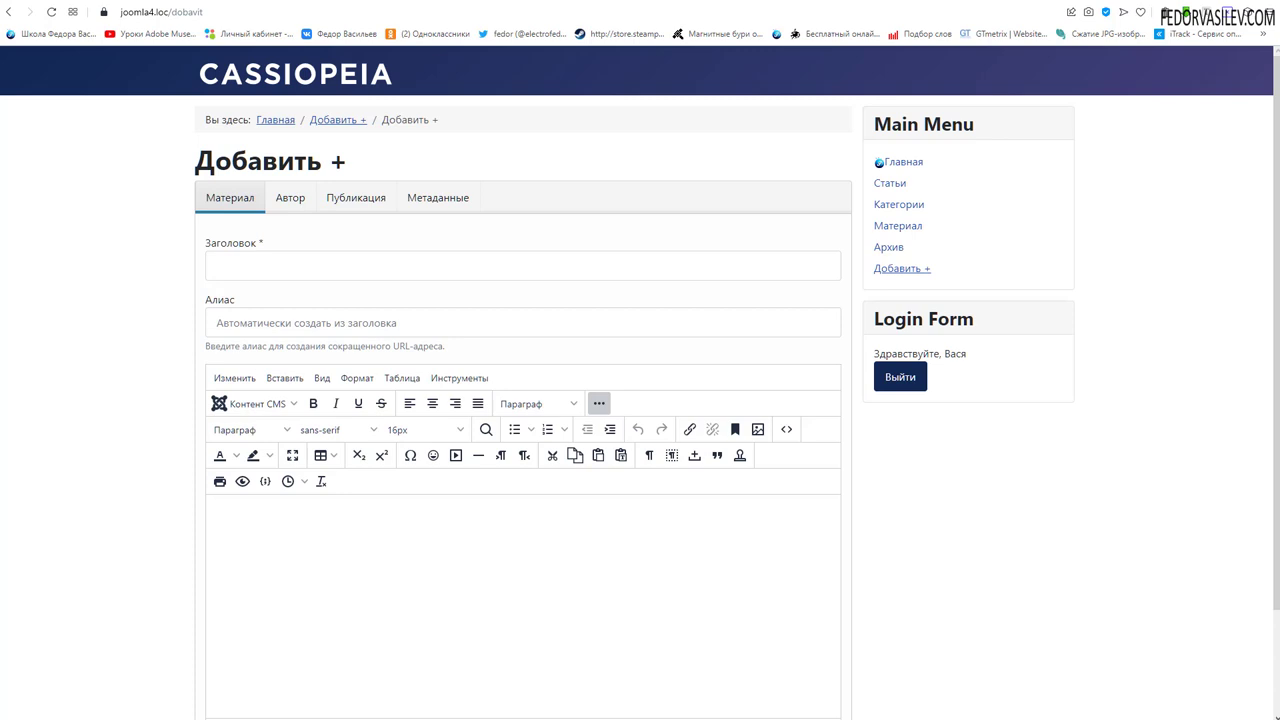
# Step: Test the Об авторе field by entering iiyukktu and replacing it with hjfkgkhgk
pyautogui.click(288, 199)
pyautogui.click(282, 322)
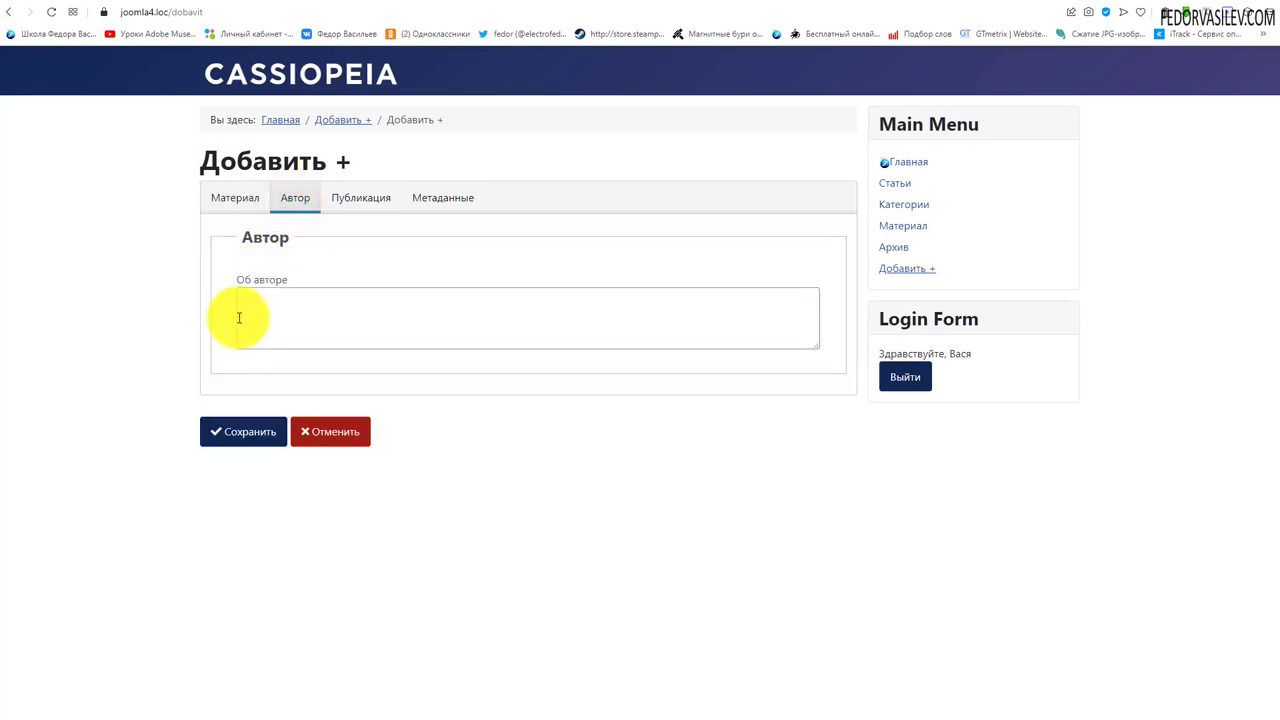
pyautogui.write('iiyukktu')
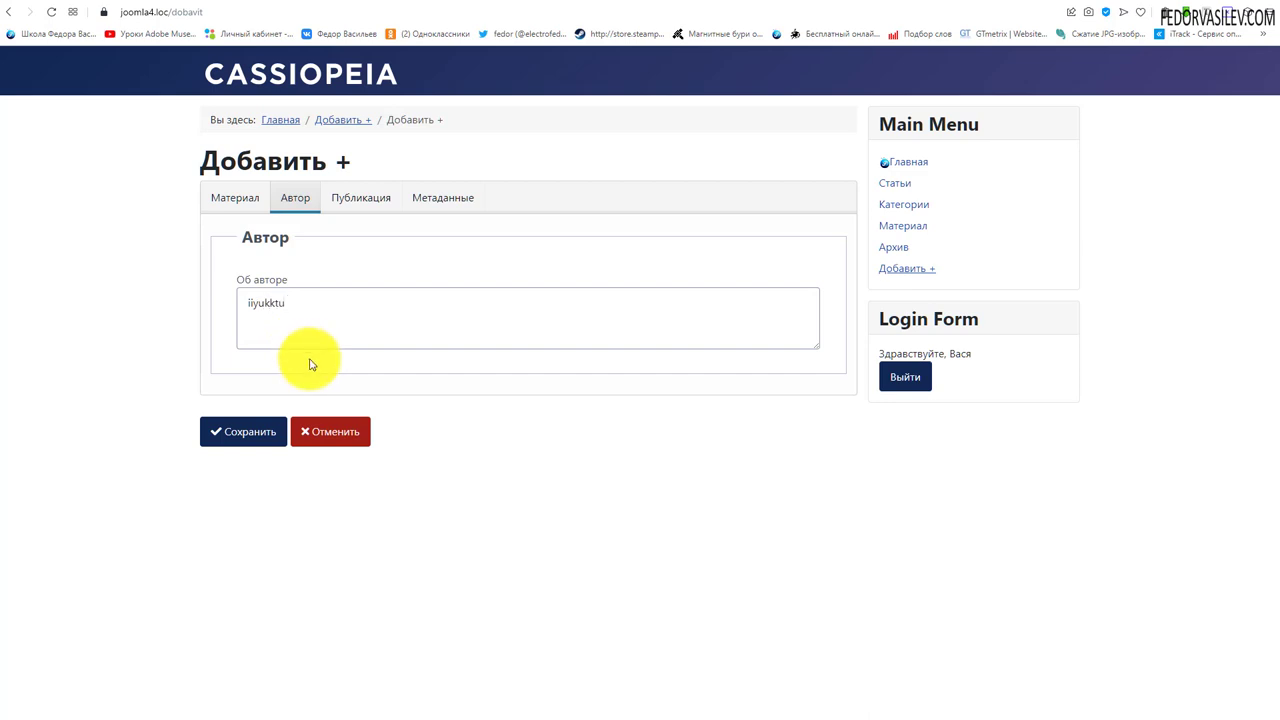
pyautogui.click(337, 306)
pyautogui.hotkey('ctrl', 'a')
pyautogui.press('BackSpace')
pyautogui.write('hj')
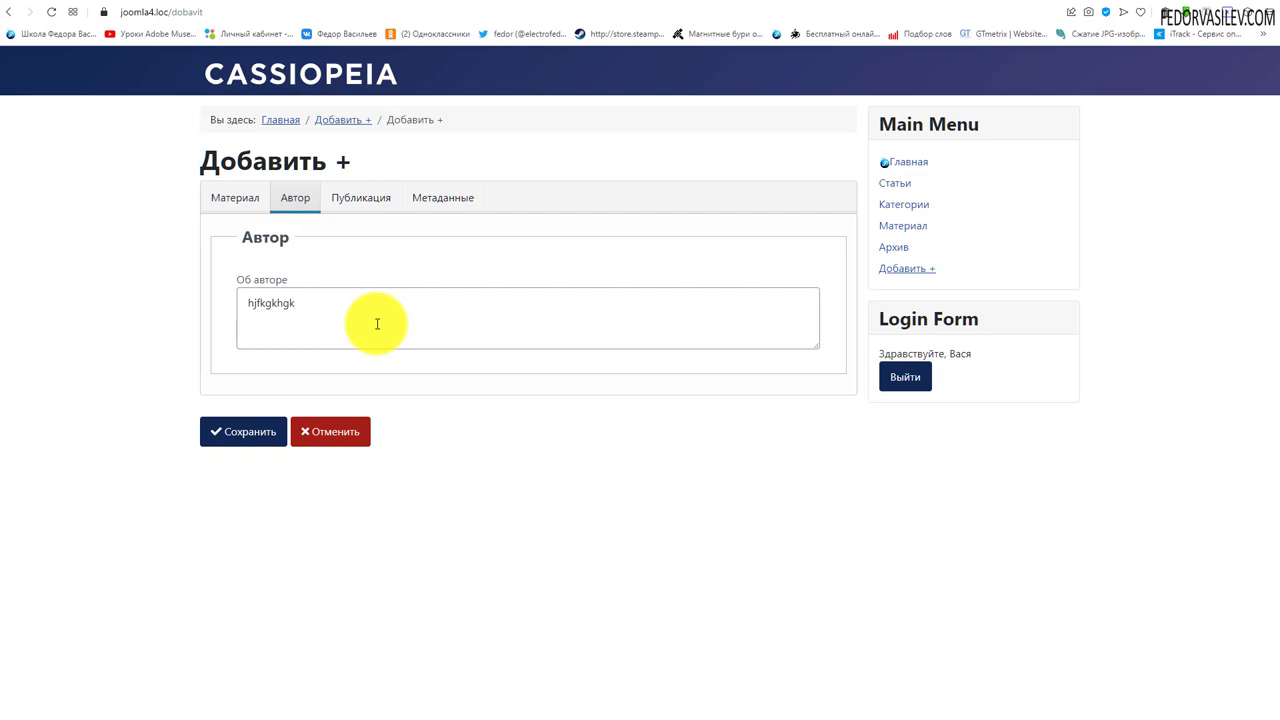
# Step: Switch to the administrator, close the Об авторе field's editor, and reopen the field from the Поля list
pyautogui.click(215, 5)
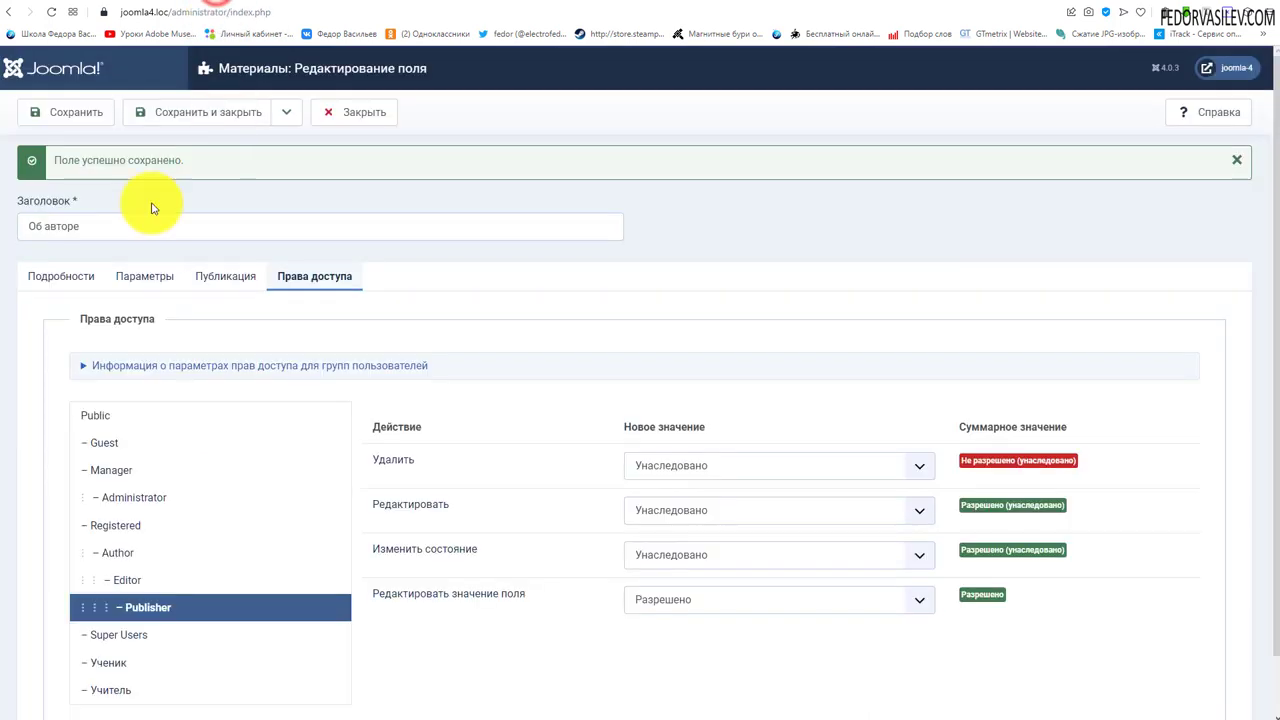
pyautogui.click(63, 283)
pyautogui.click(350, 118)
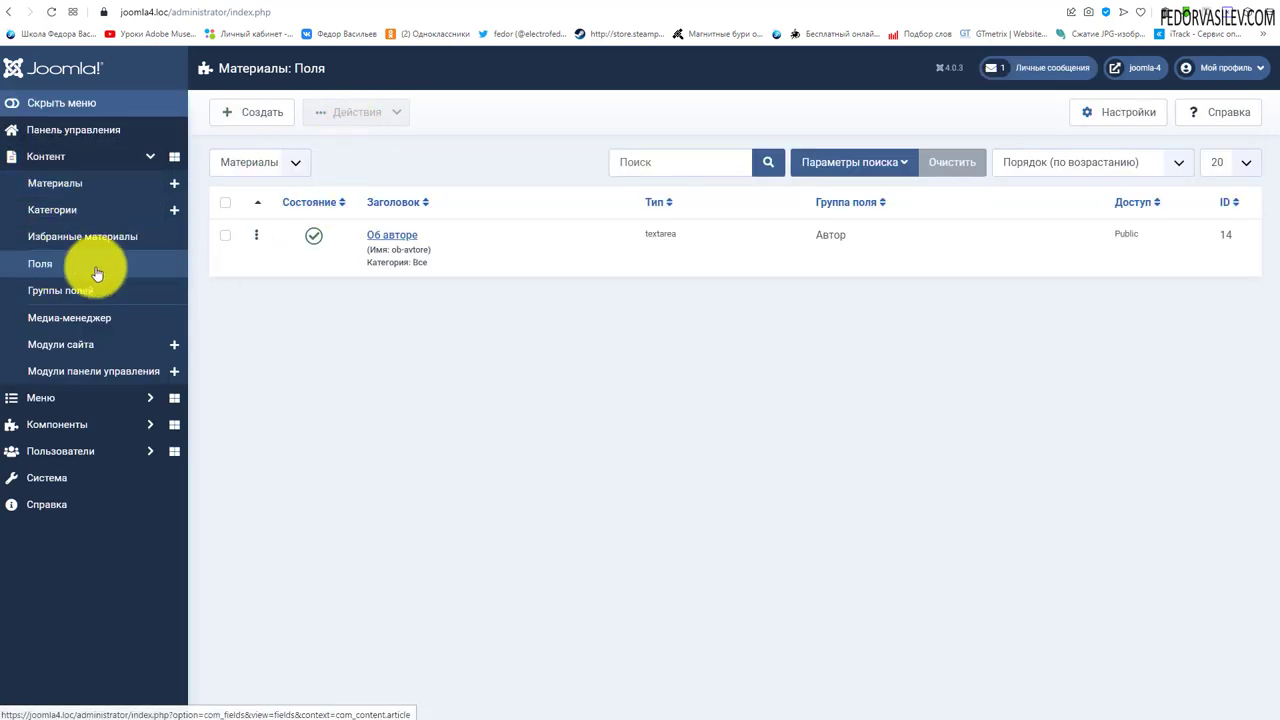
pyautogui.click(390, 236)
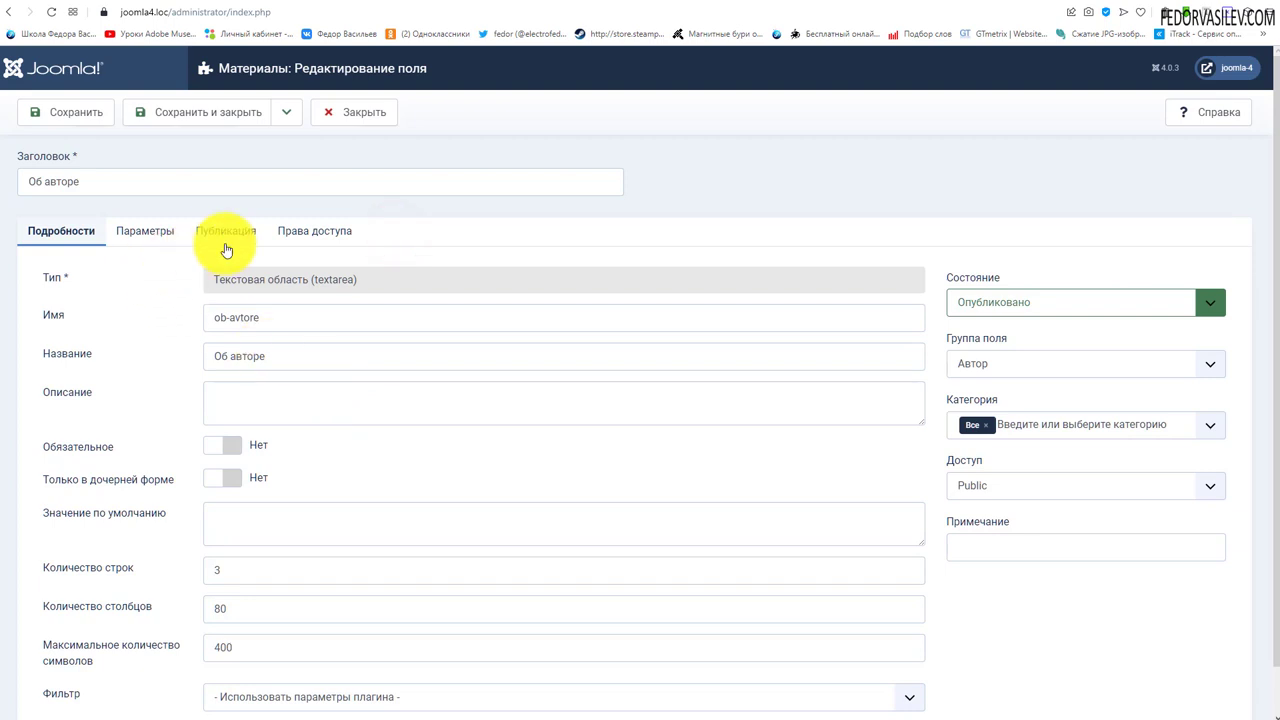
# Step: Examine the Publisher group's access rights for the Об авторе field, keeping Редактировать значение поля at Разрешено
pyautogui.click(312, 232)
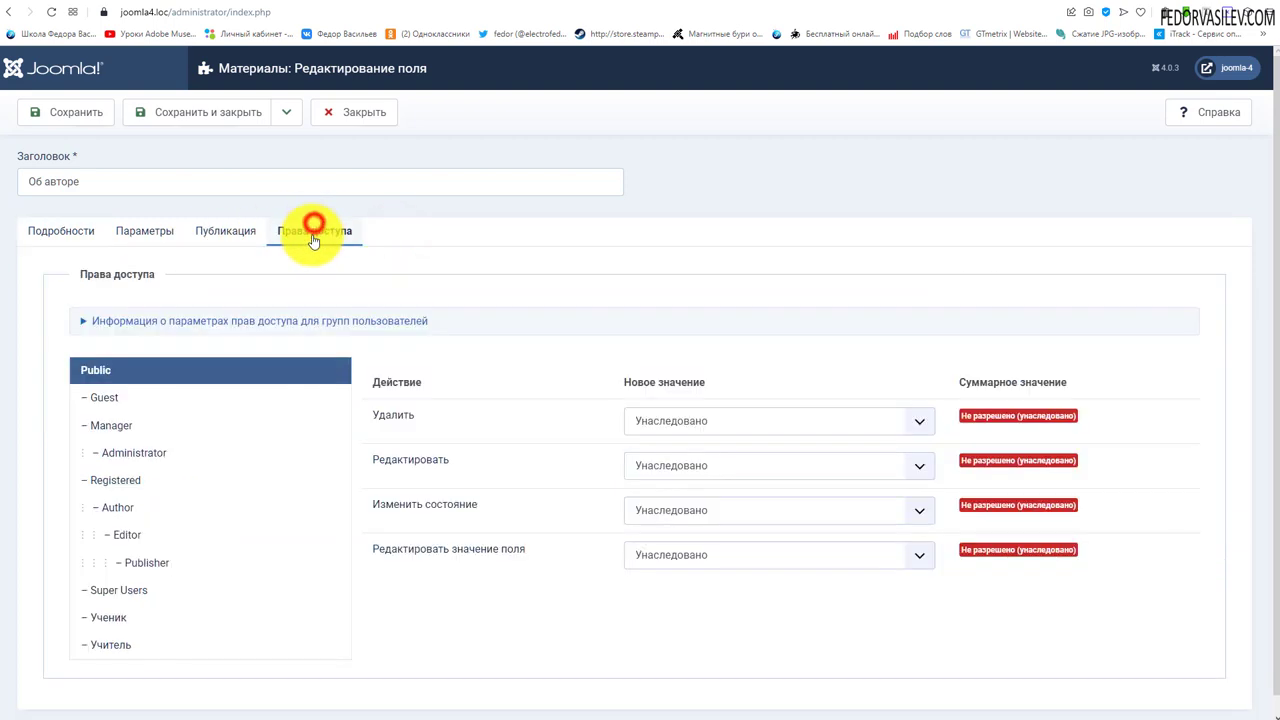
pyautogui.scroll(-1, 229, 446)
pyautogui.click(148, 545)
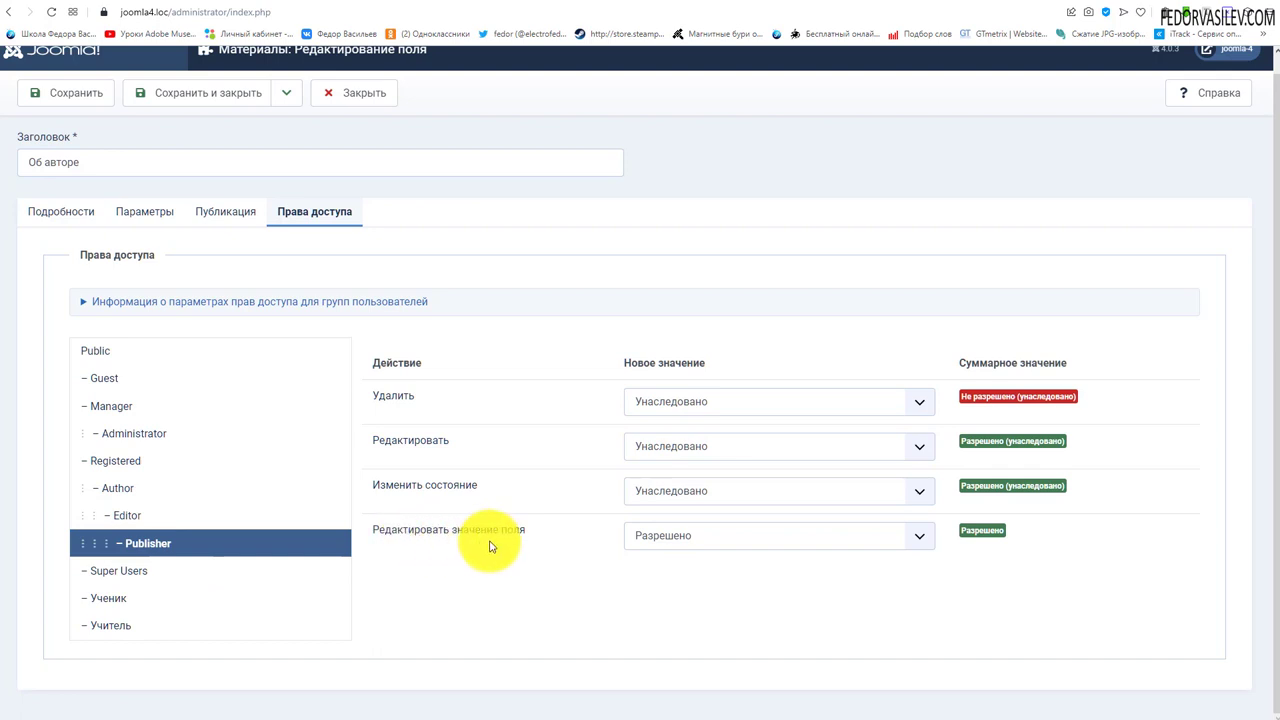
pyautogui.click(674, 537)
pyautogui.click(668, 538)
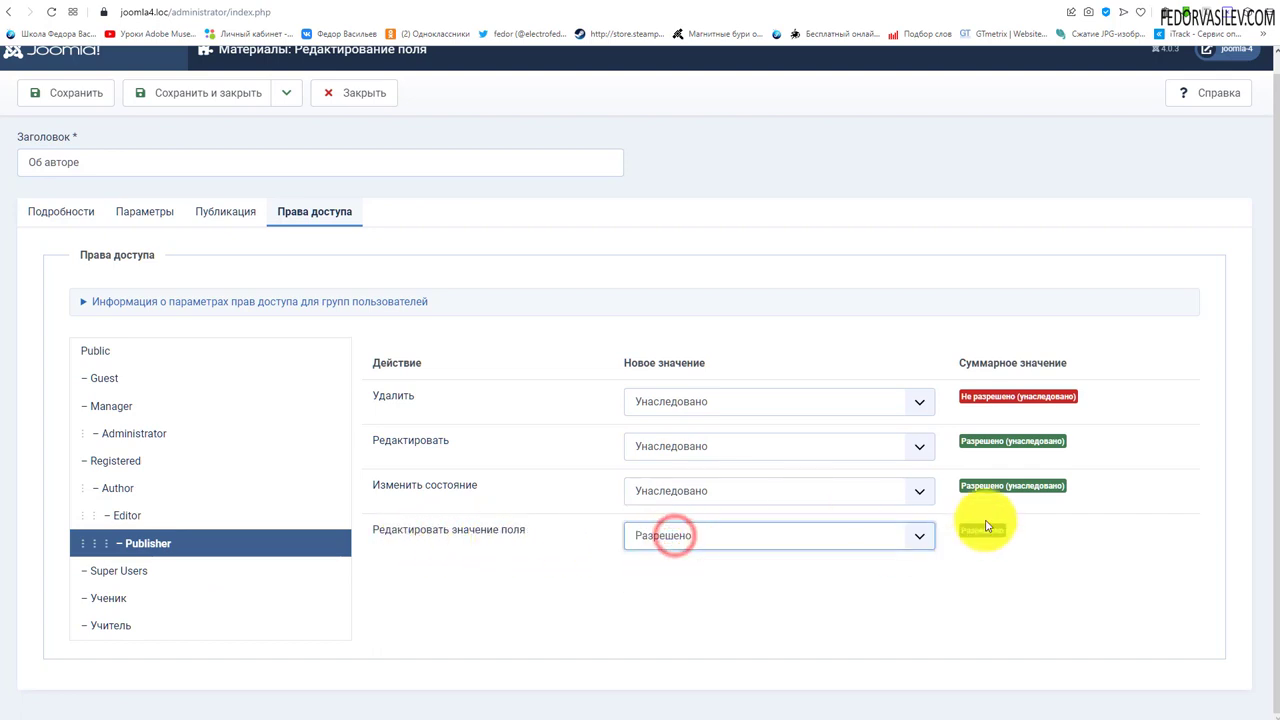
# Step: Back in the site's submission form, replace the Об авторе text with vdvdvdvdvds, clear the field, and open the Публикация settings
pyautogui.click(342, 8)
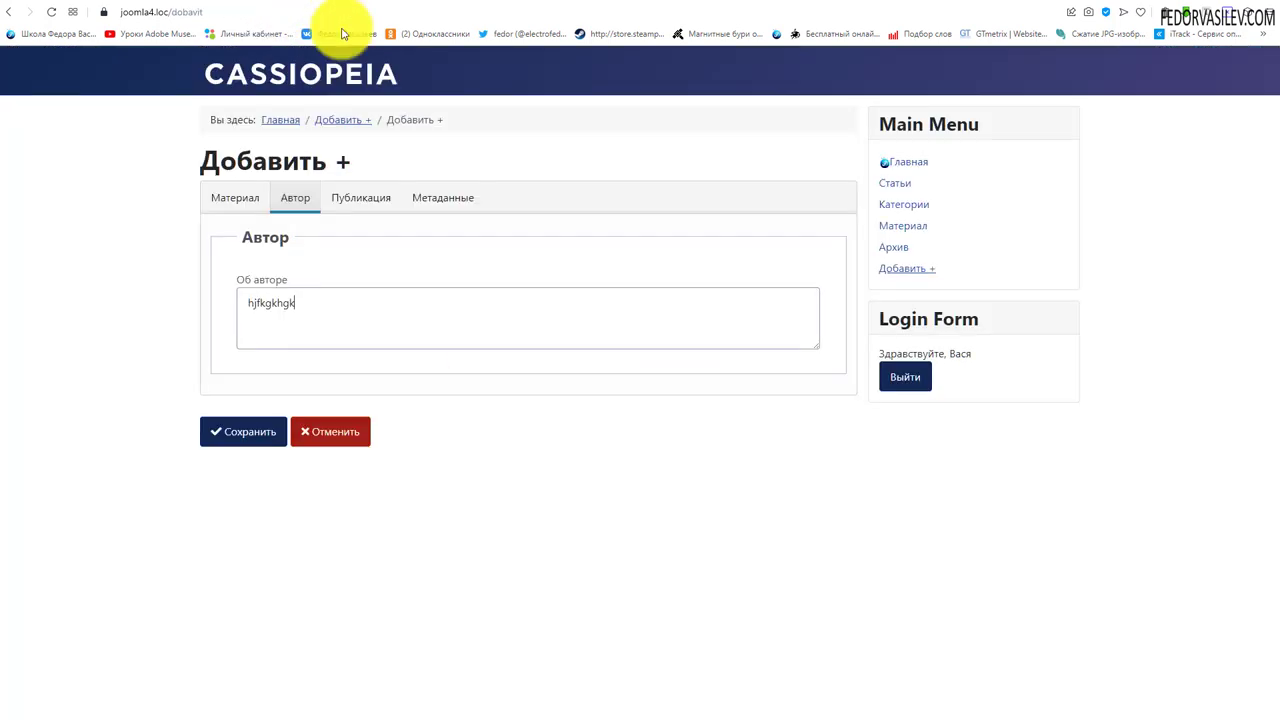
pyautogui.moveTo(323, 311); pyautogui.dragTo(222, 305)
pyautogui.write('vdvdvdvdvds')
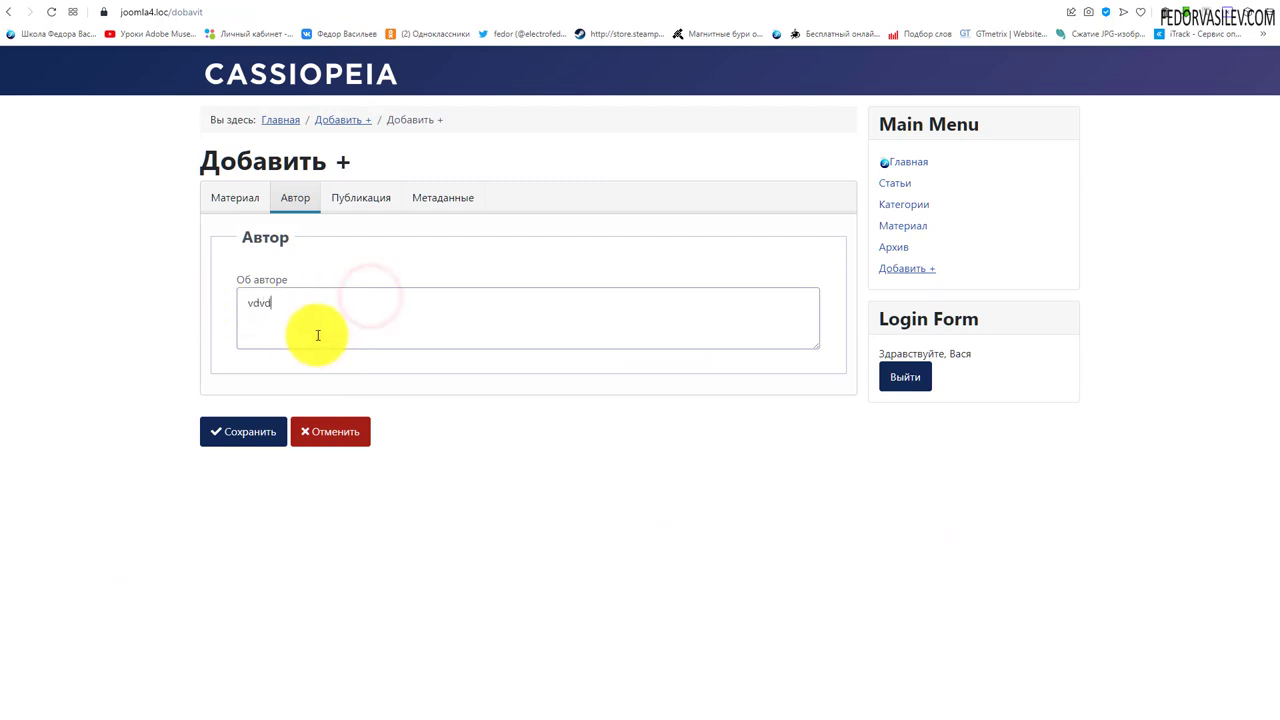
pyautogui.moveTo(443, 306); pyautogui.dragTo(63, 300)
pyautogui.press('BackSpace')
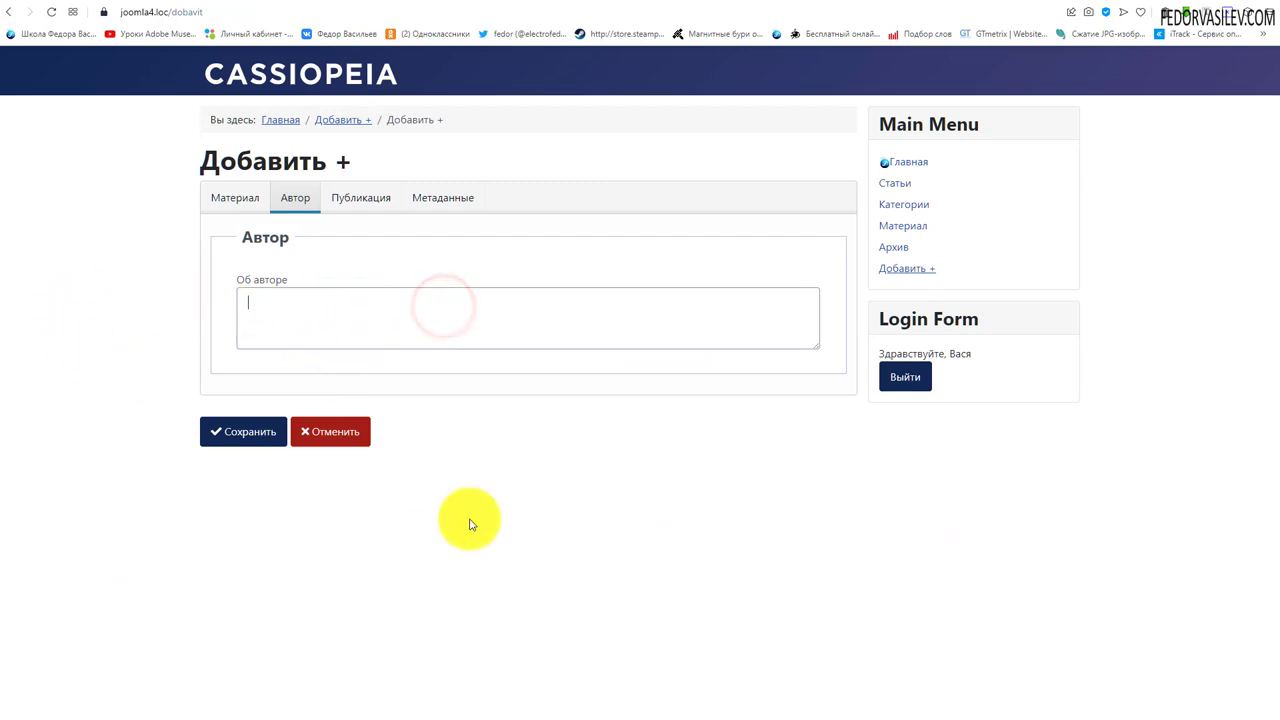
pyautogui.click(361, 197)
pyautogui.click(240, 326)
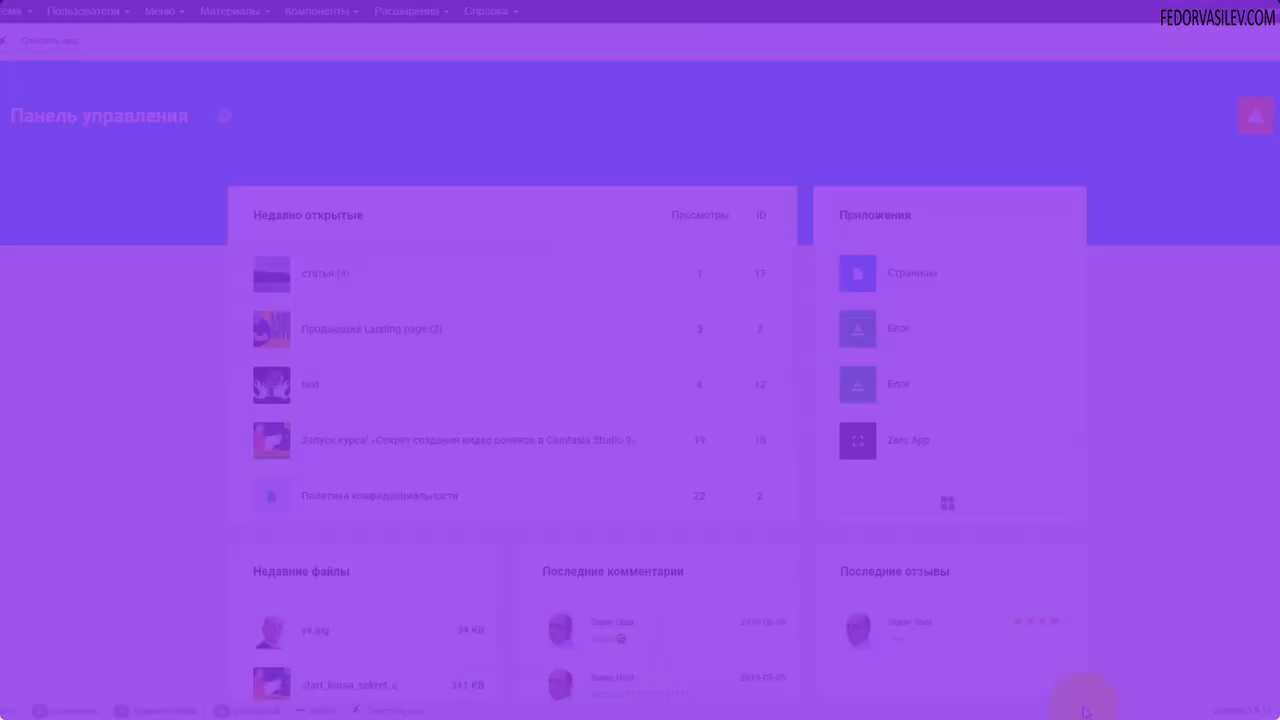
pyautogui.click(1266, 120)
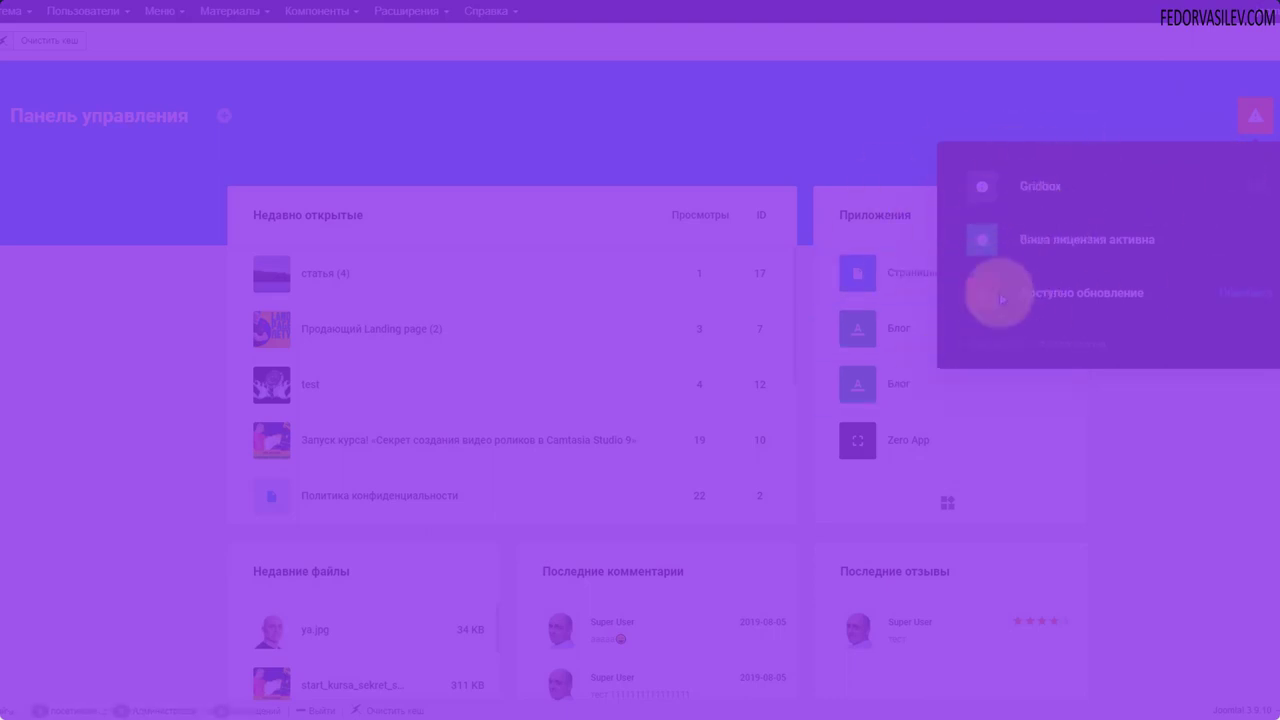
pyautogui.click(1036, 190)
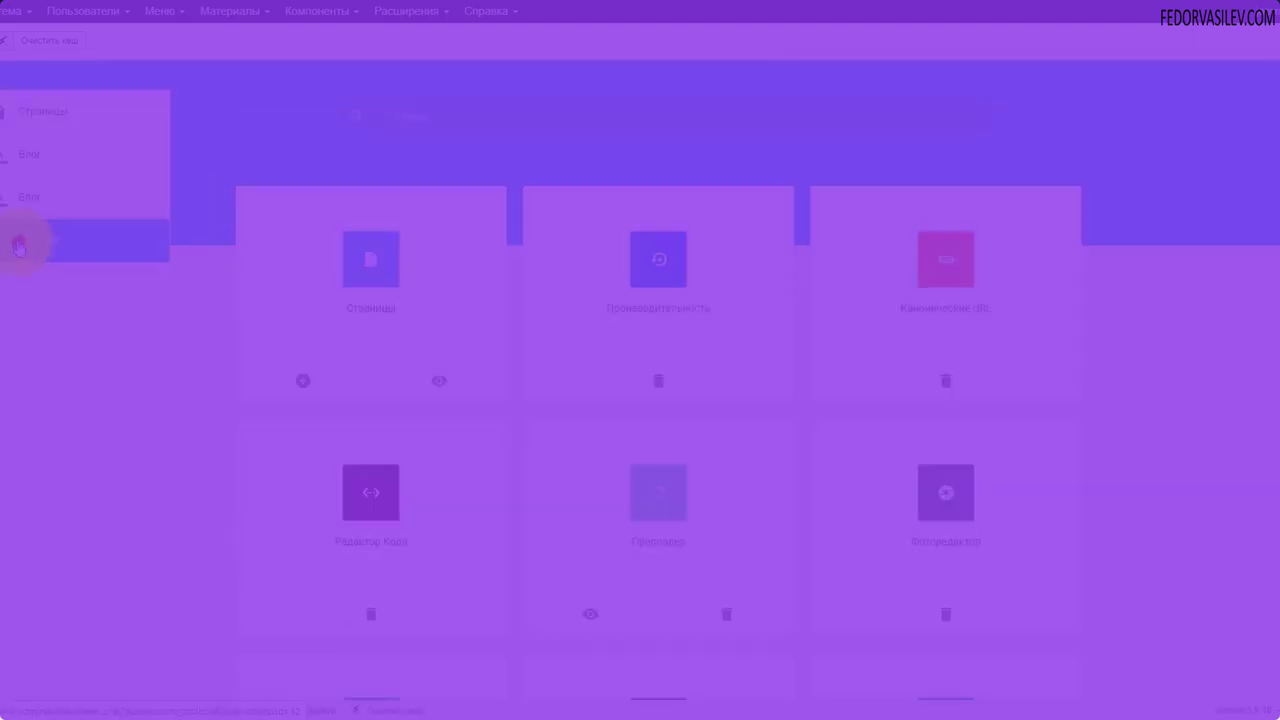
pyautogui.click(23, 243)
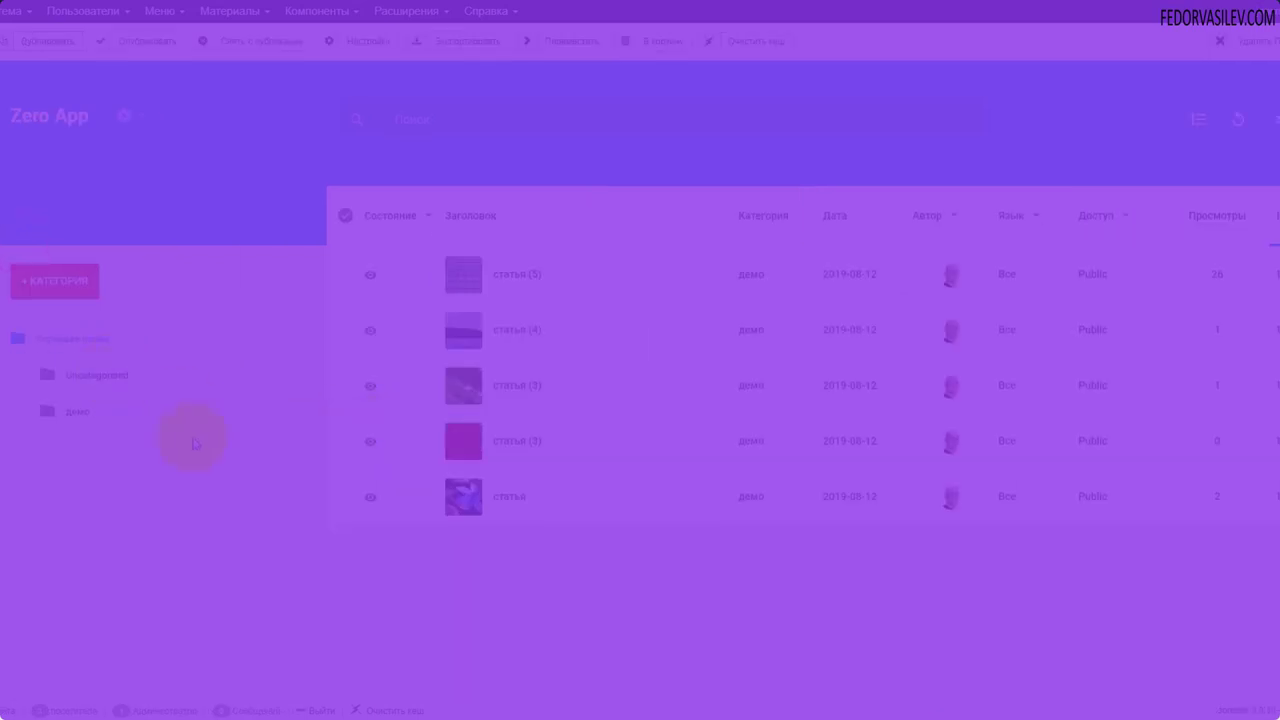